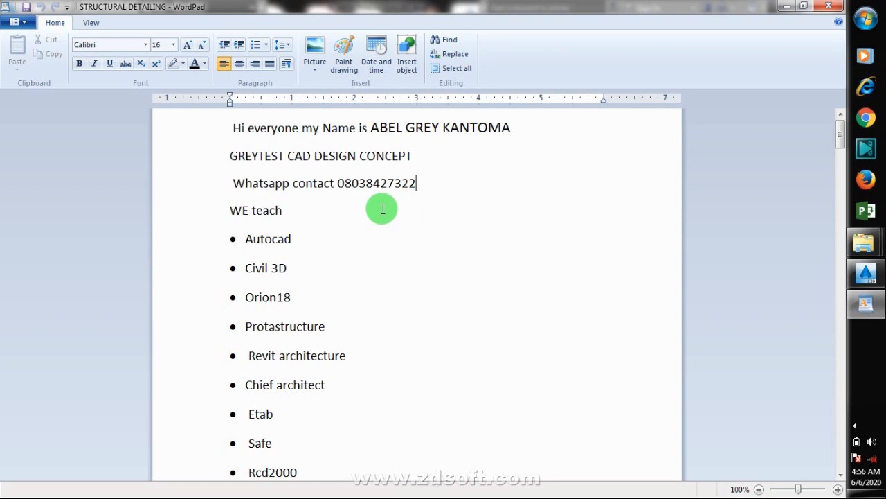
Step: Read through the introduction and the bulleted list of taught software, from Autocad down to Civilsoft
click(377, 223)
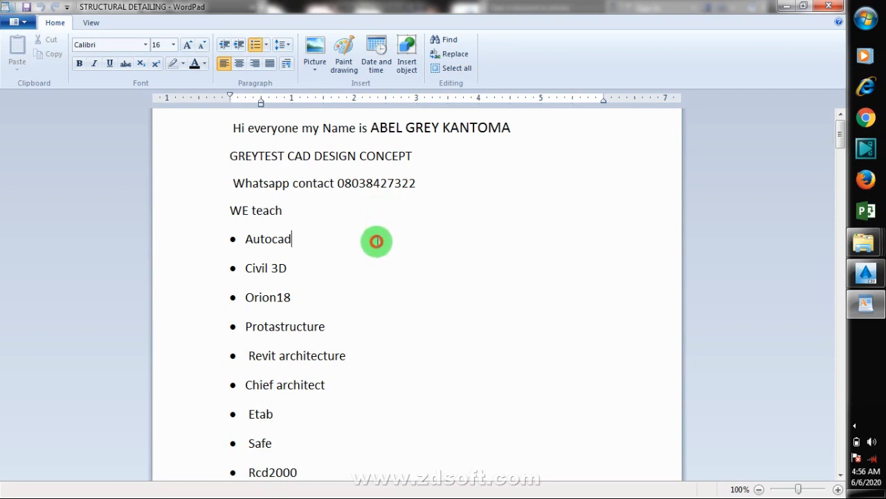
scroll(377, 241, down, 5)
scroll(386, 251, up, 3)
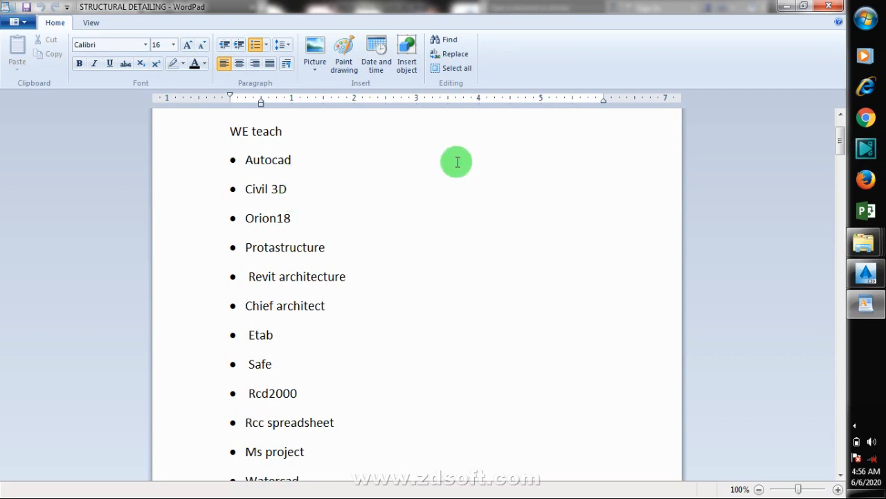
click(365, 257)
scroll(374, 252, down, 1)
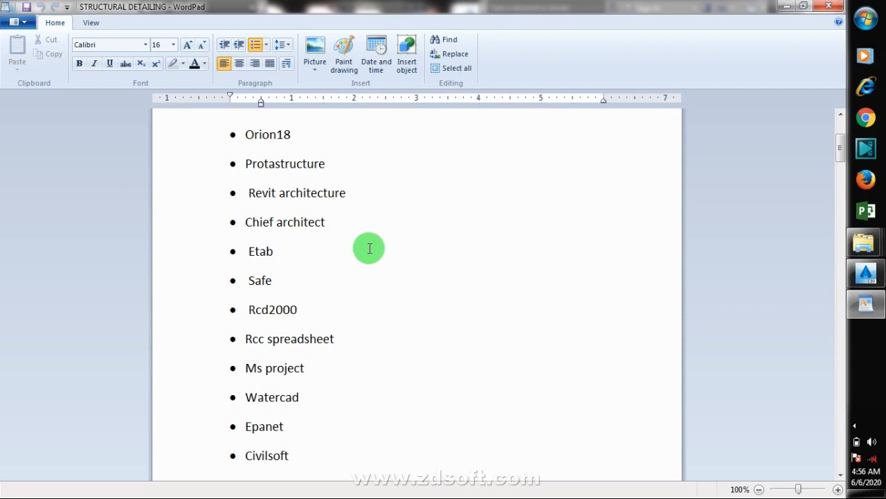
scroll(360, 211, up, 2)
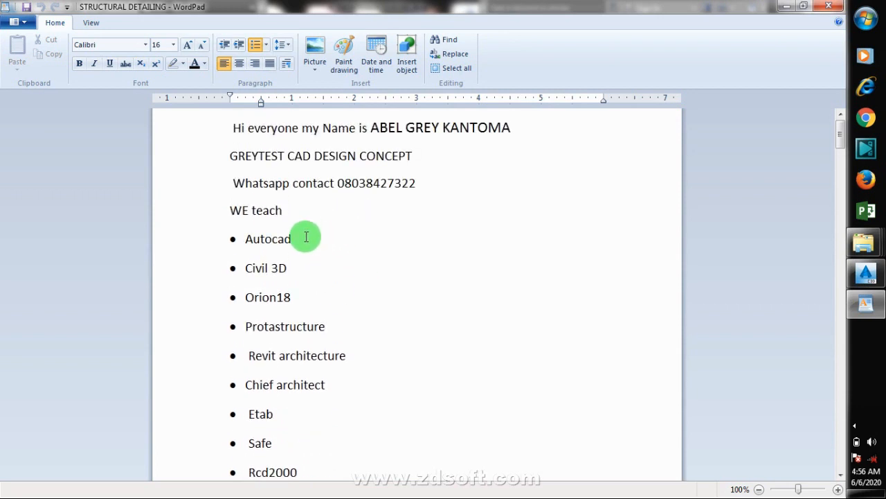
click(306, 294)
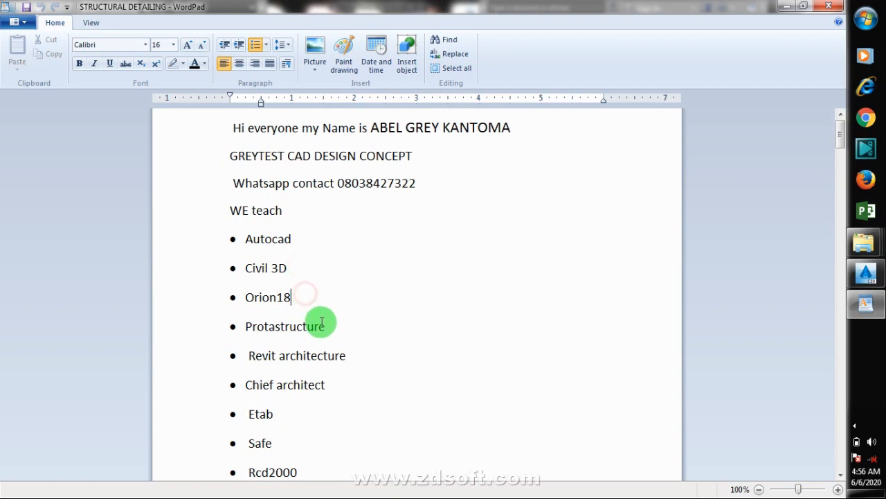
drag(343, 355, 351, 359)
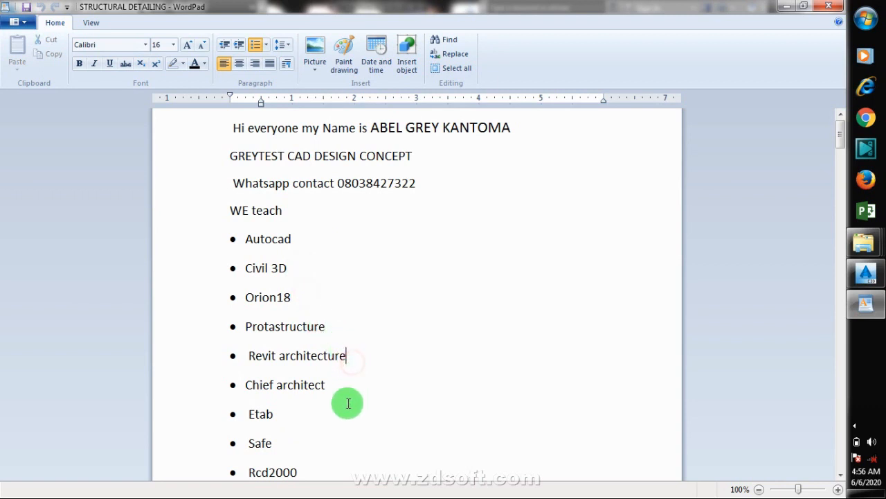
click(334, 383)
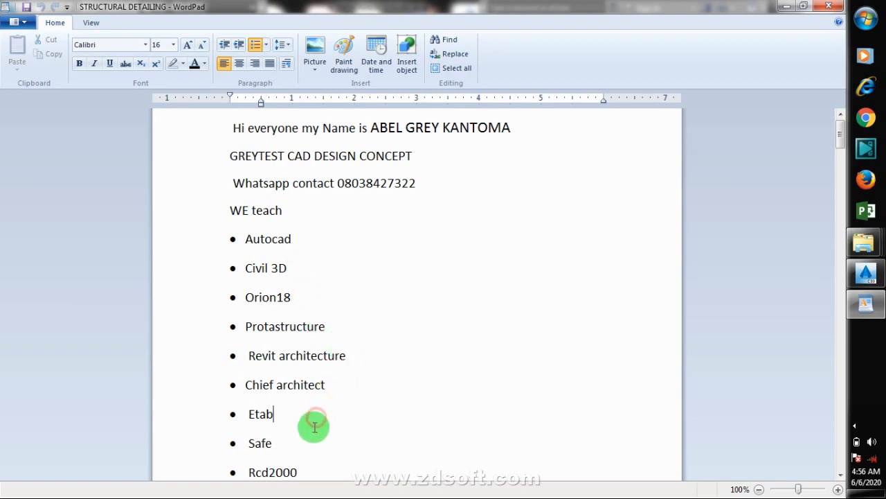
click(289, 445)
click(298, 470)
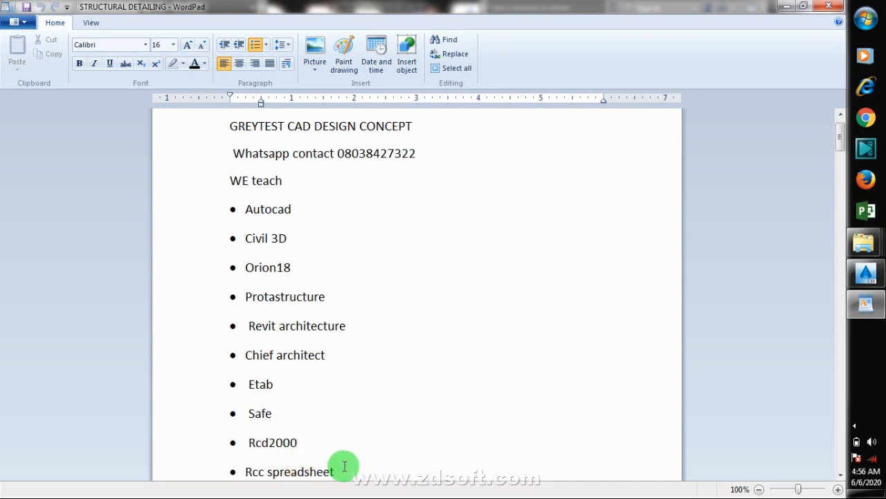
click(342, 468)
scroll(368, 430, down, 1)
scroll(368, 430, down, 1)
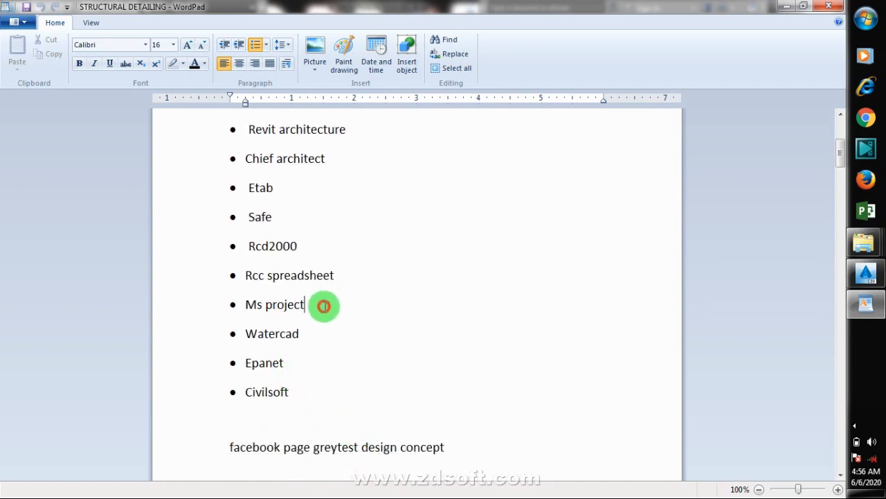
click(310, 336)
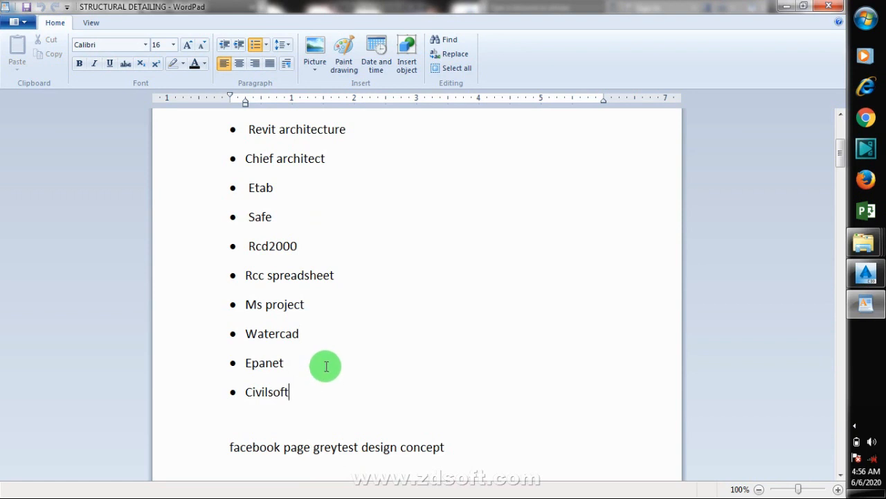
scroll(326, 354, up, 4)
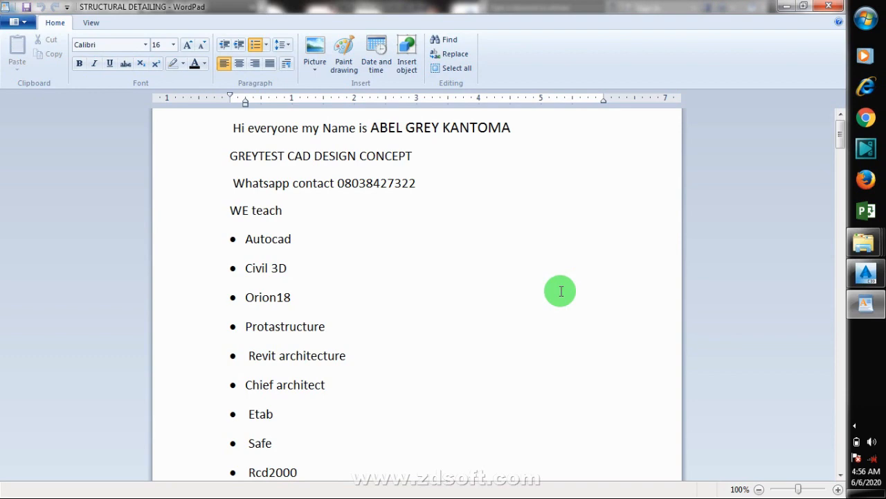
Step: Switch to the Civil 3D drawing and examine the ground floor plan, including the furniture store and entrance porch area
click(866, 274)
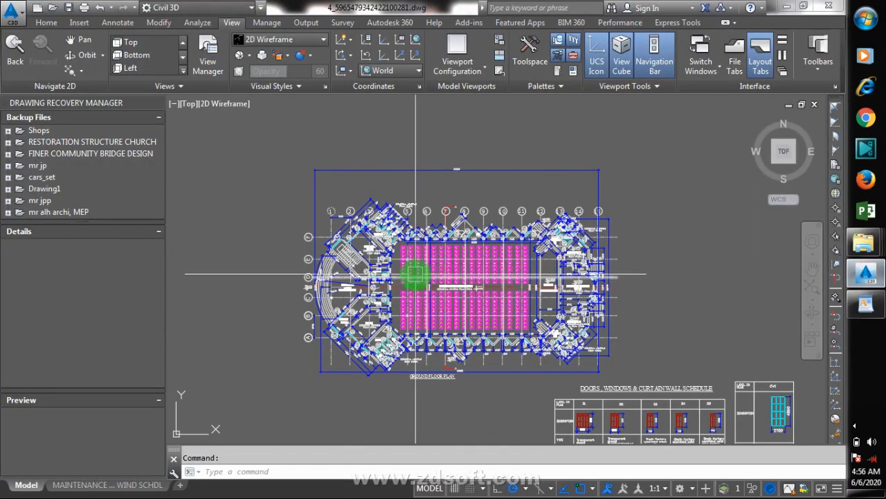
scroll(457, 230, down, 5)
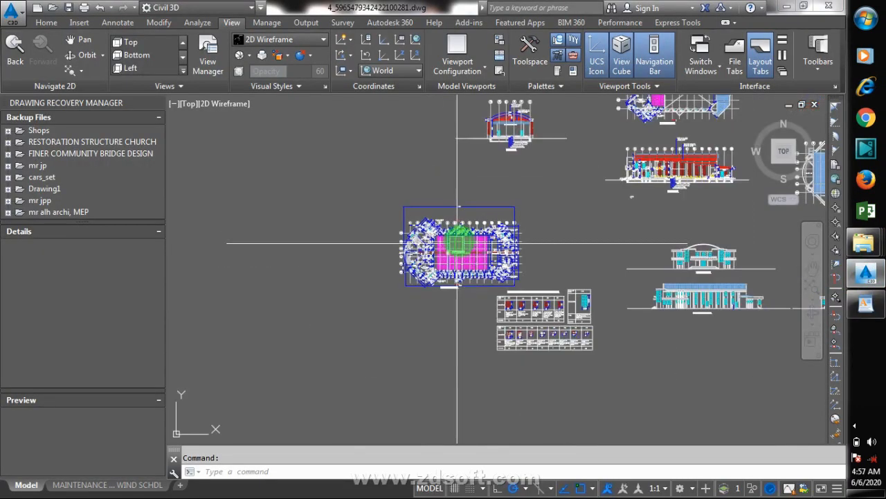
scroll(469, 241, up, 5)
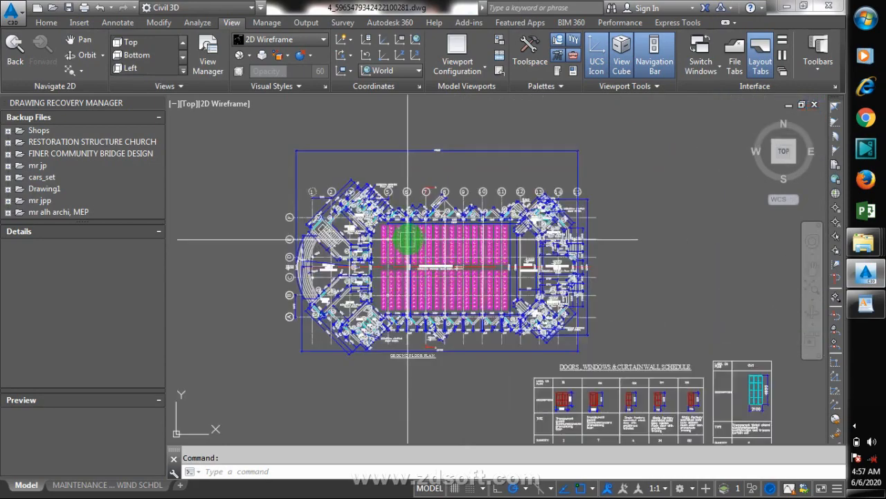
scroll(385, 230, up, 4)
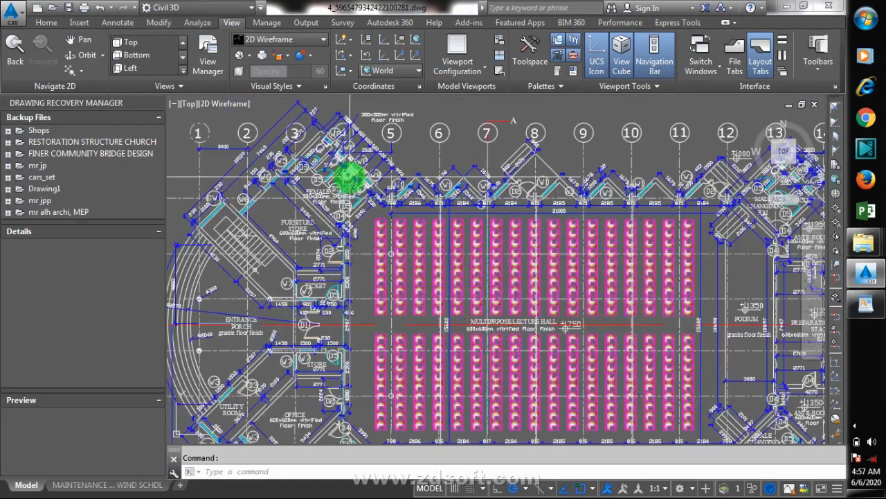
scroll(219, 205, up, 2)
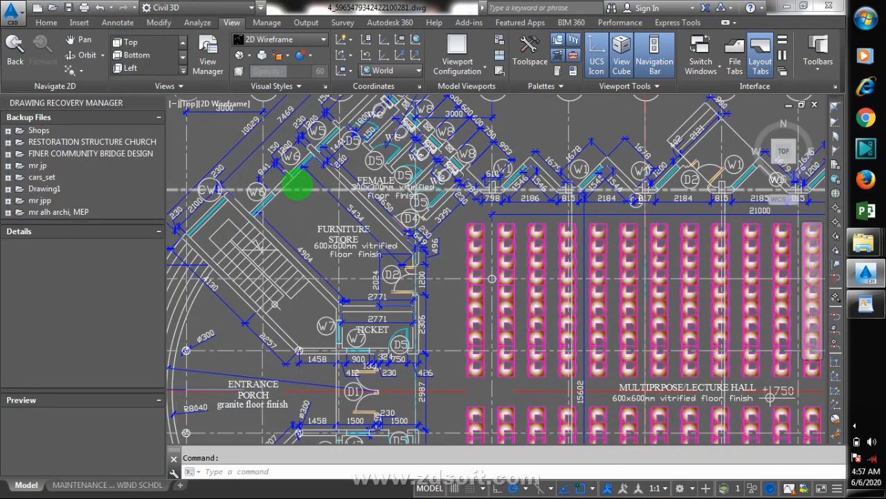
scroll(309, 181, down, 3)
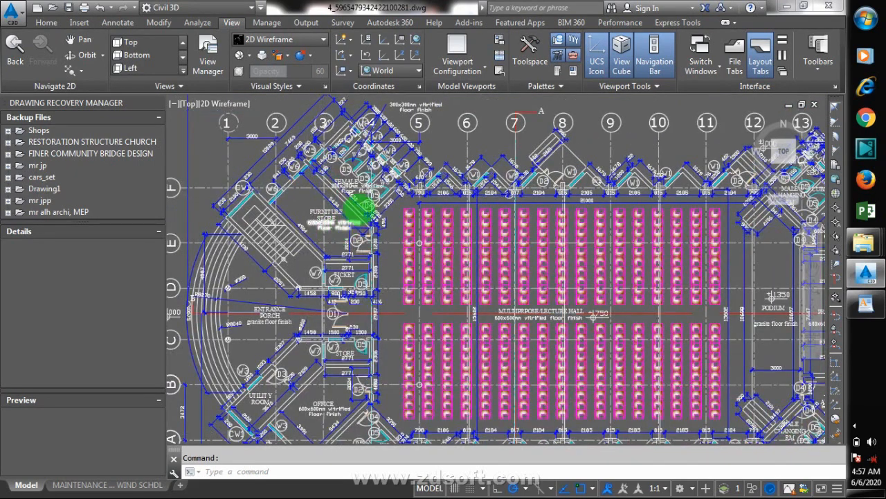
scroll(360, 207, down, 2)
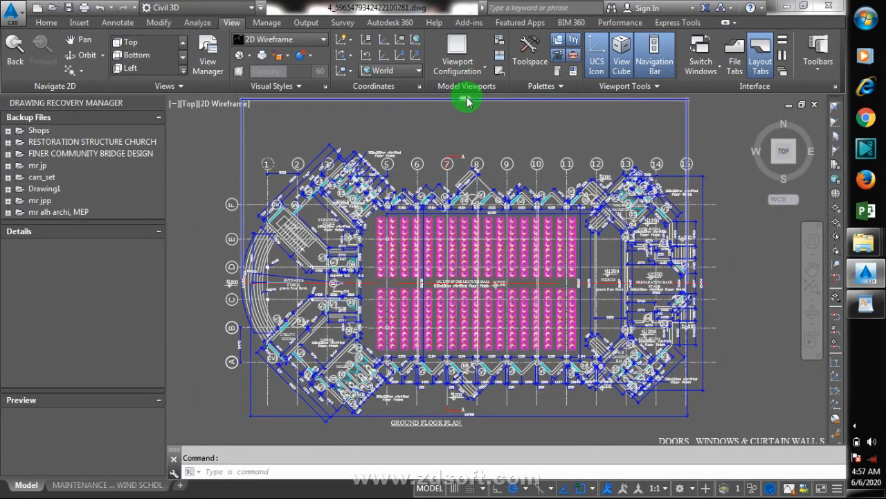
Step: Examine the overall length dimension above the grid bubbles of the ground floor plan
scroll(465, 104, up, 10)
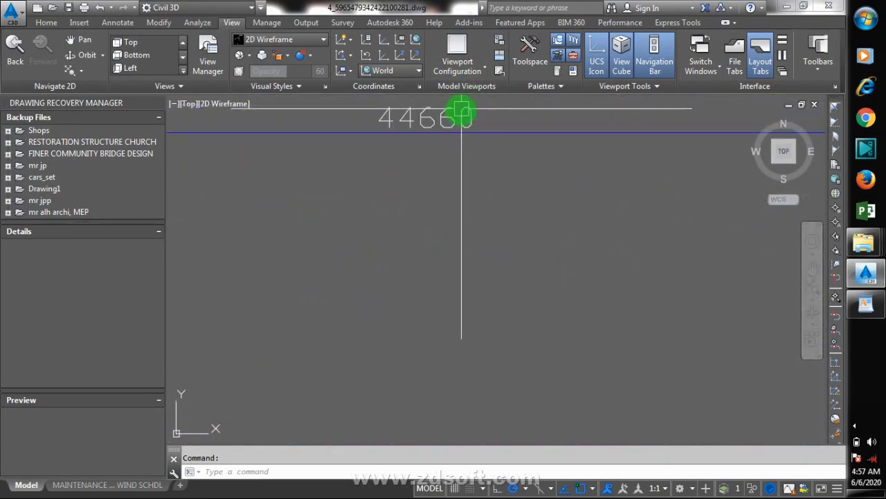
scroll(405, 123, up, 2)
scroll(428, 273, down, 1)
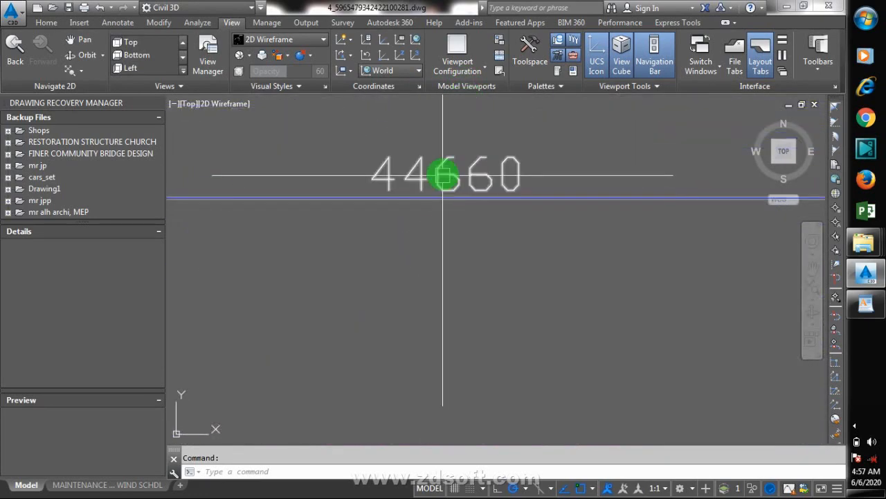
scroll(440, 175, up, 1)
scroll(454, 219, down, 1)
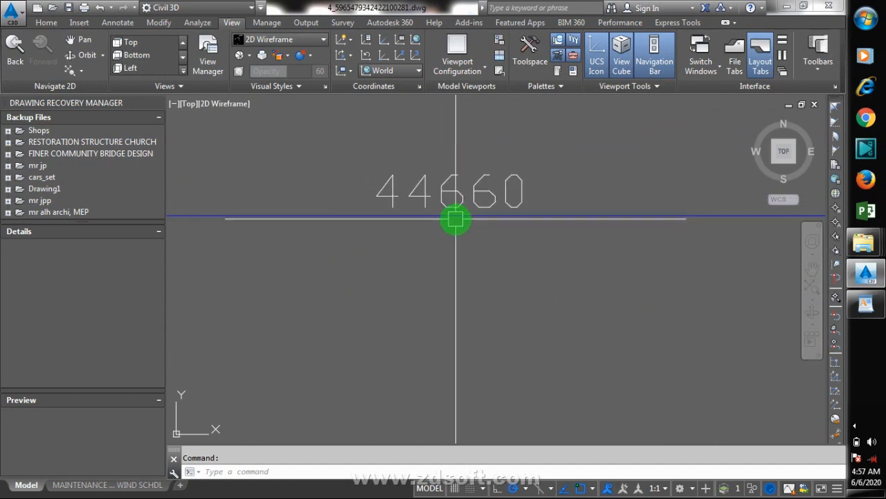
scroll(459, 212, down, 8)
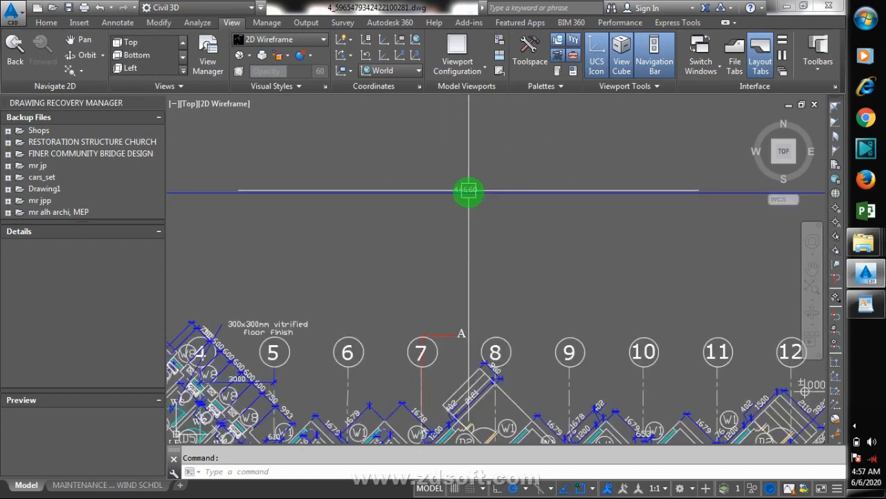
scroll(468, 190, up, 8)
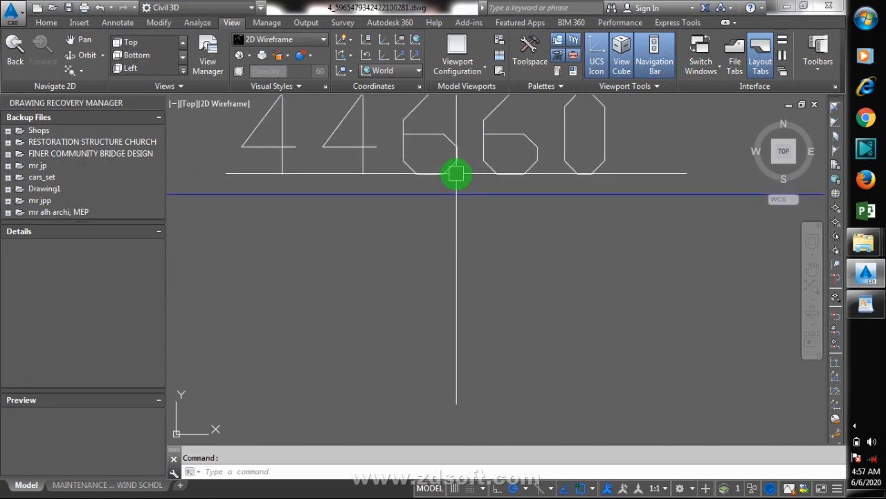
scroll(456, 174, down, 10)
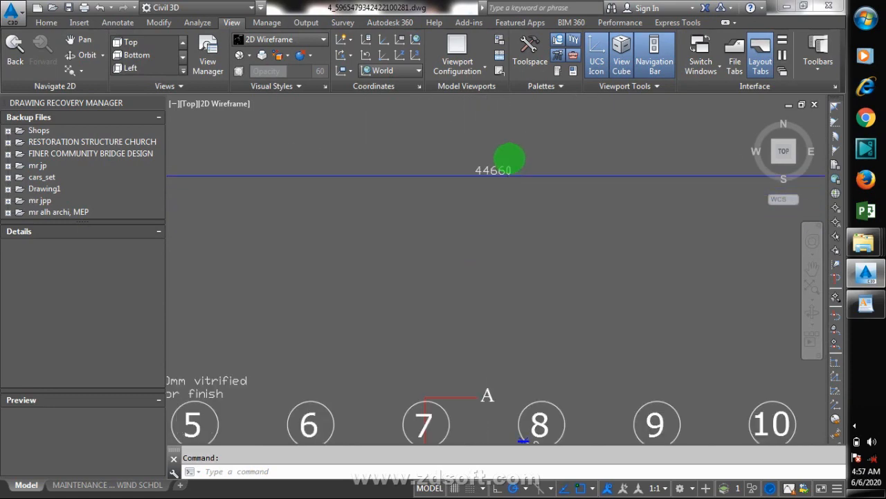
scroll(510, 158, down, 8)
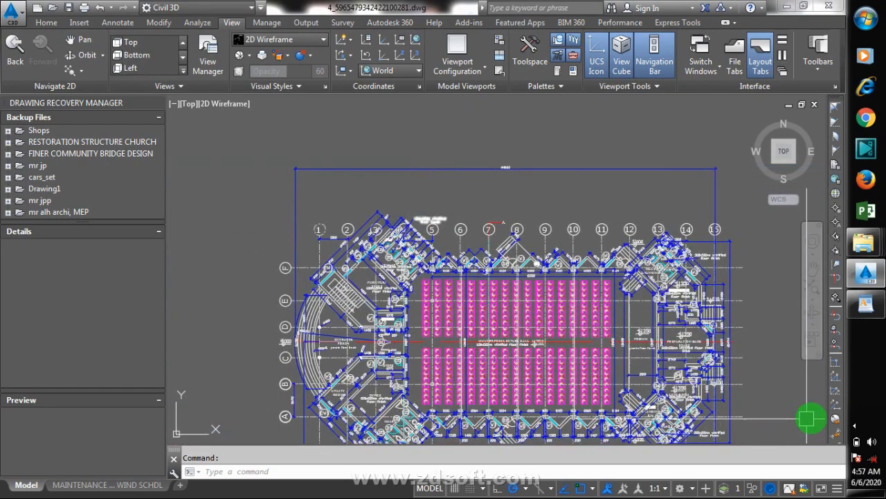
Step: Examine the overall width dimension beside the preparation/back stage area of the ground floor plan
scroll(709, 323, up, 8)
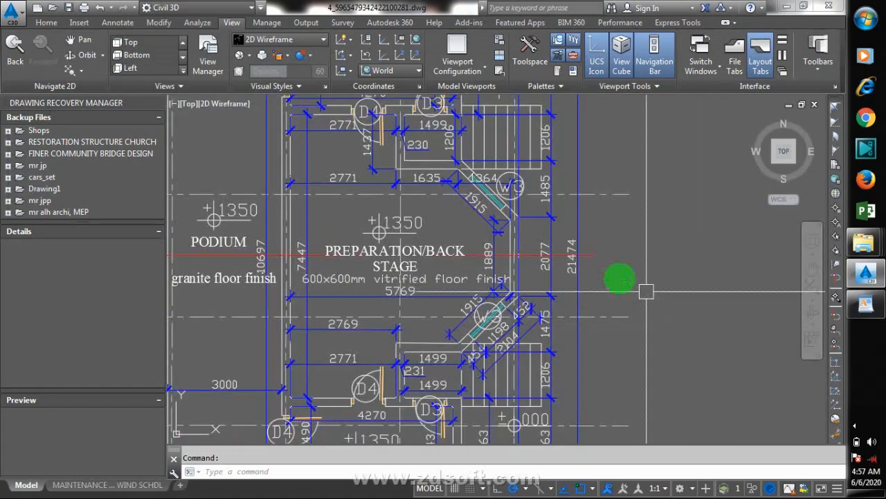
scroll(609, 270, up, 3)
scroll(655, 305, down, 3)
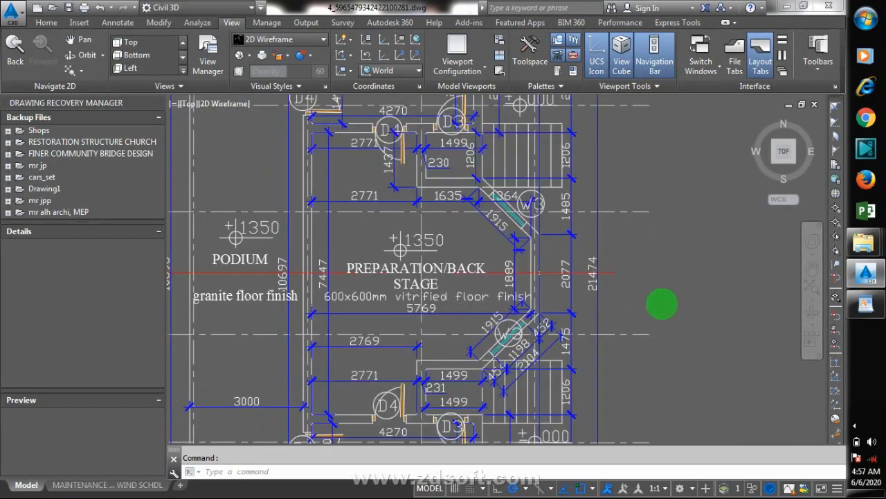
scroll(637, 298, down, 3)
scroll(614, 291, up, 4)
scroll(697, 270, down, 1)
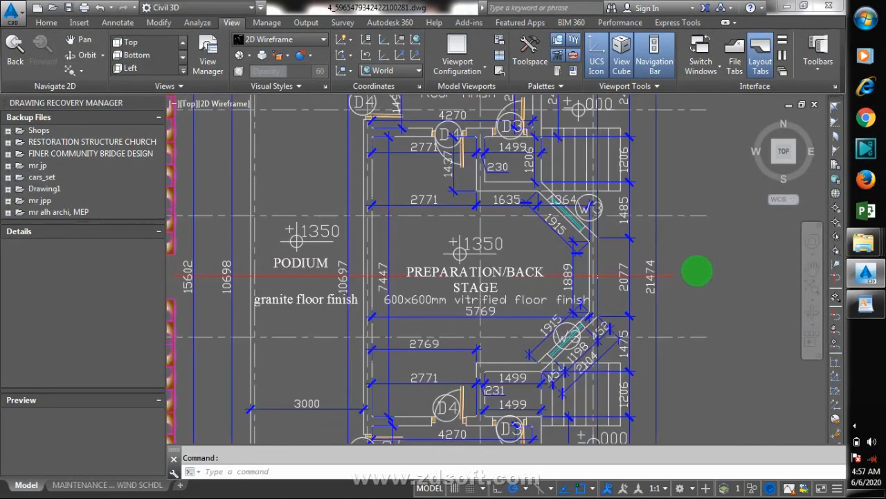
scroll(698, 272, down, 2)
scroll(699, 288, down, 2)
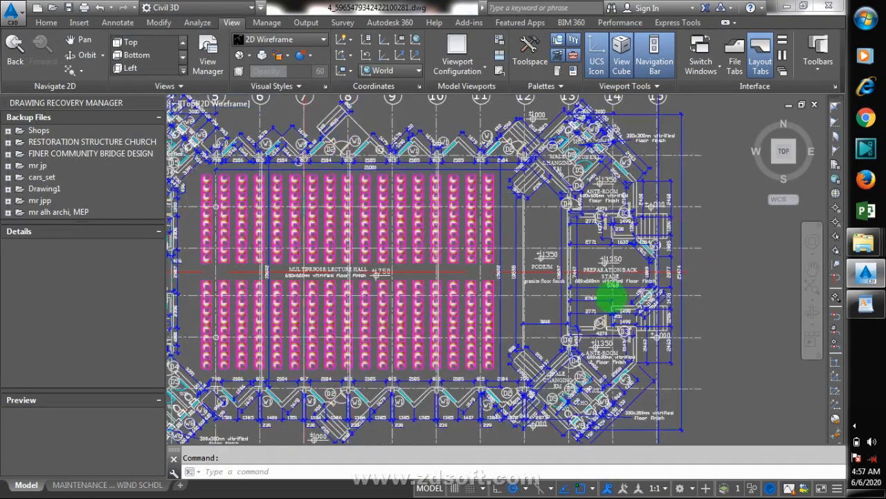
scroll(597, 266, down, 3)
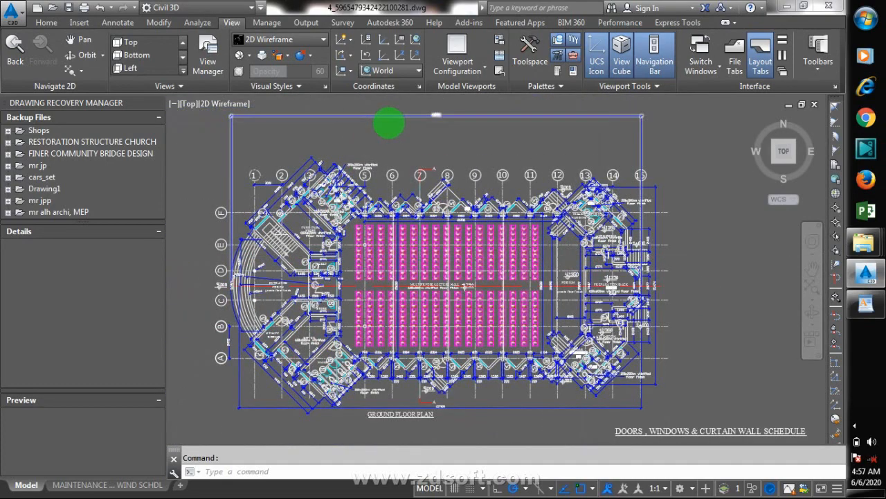
Step: Recheck the ground floor plan's overall length dimension and survey the surrounding sections, elevations and schedules
scroll(392, 128, up, 2)
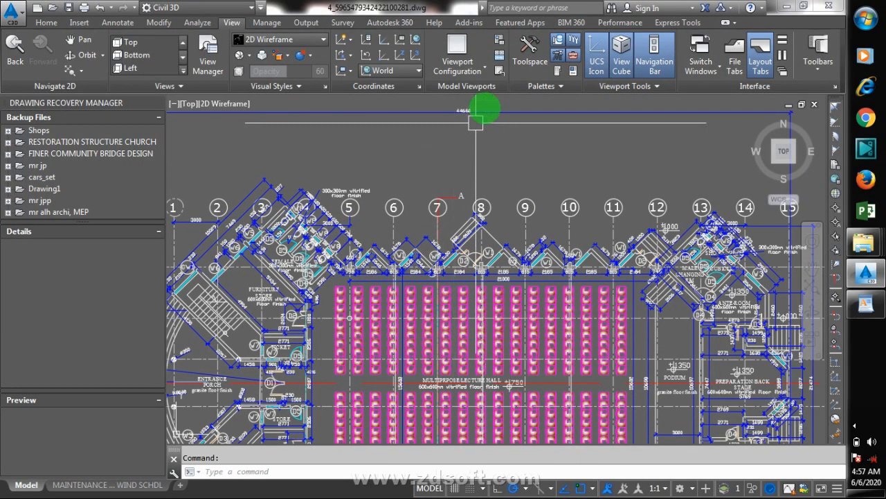
scroll(484, 105, up, 2)
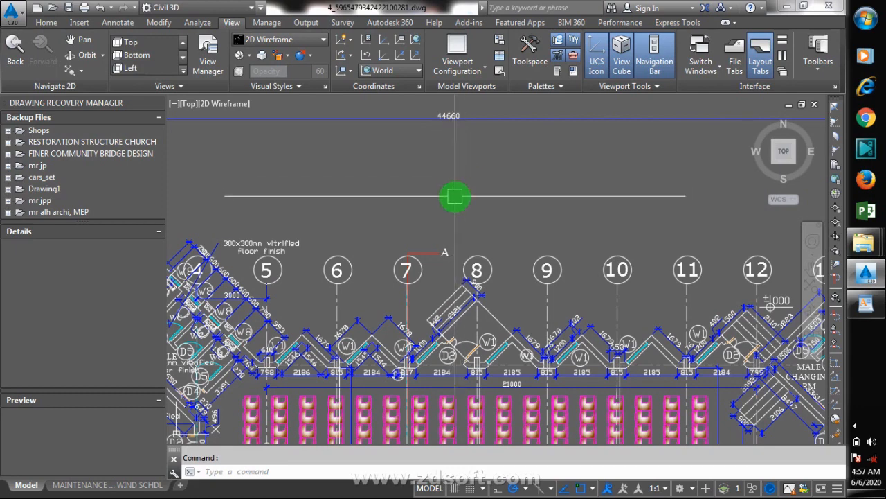
scroll(469, 280, down, 2)
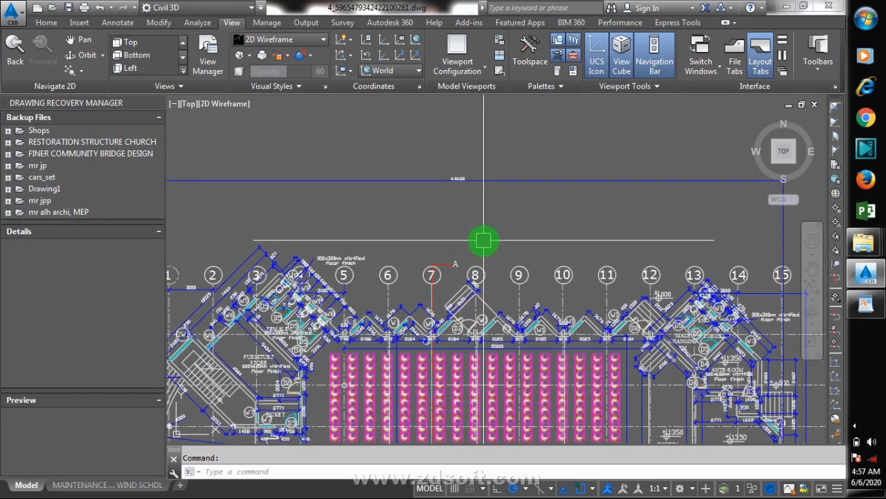
scroll(349, 222, down, 5)
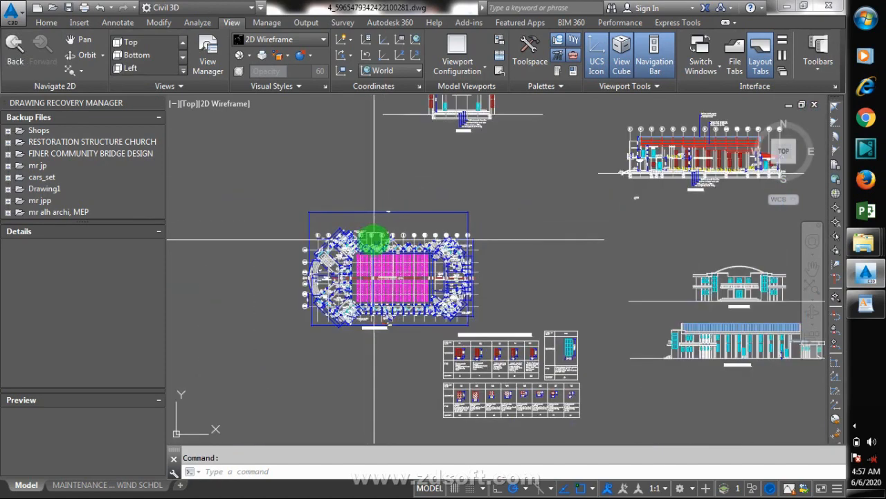
scroll(423, 124, down, 2)
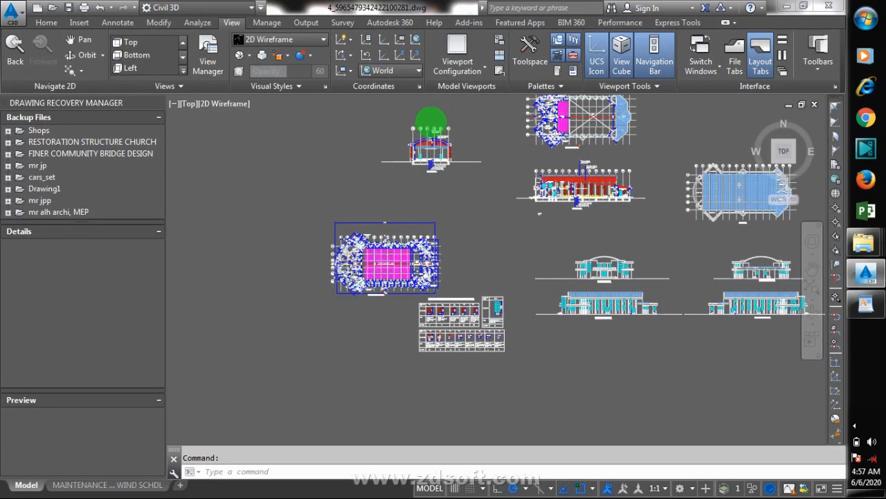
Step: Locate both section A marks at grid 7 above and below the ground floor plan
scroll(405, 257, up, 6)
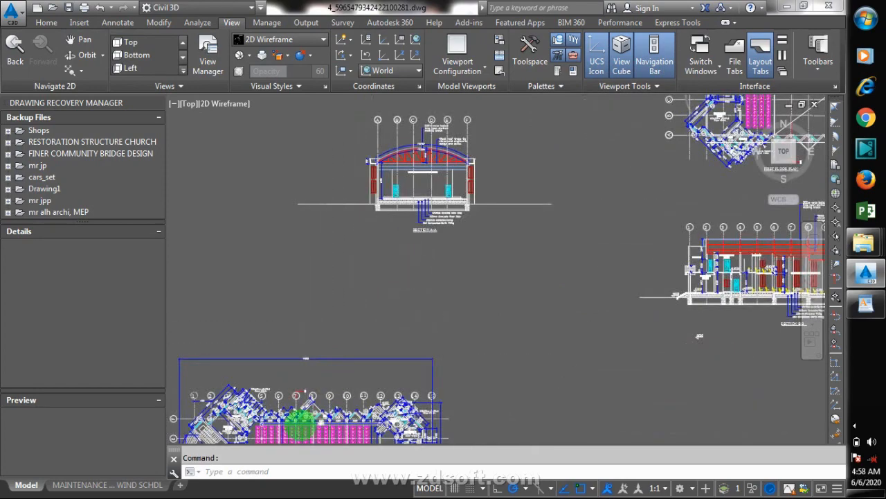
scroll(266, 396, up, 2)
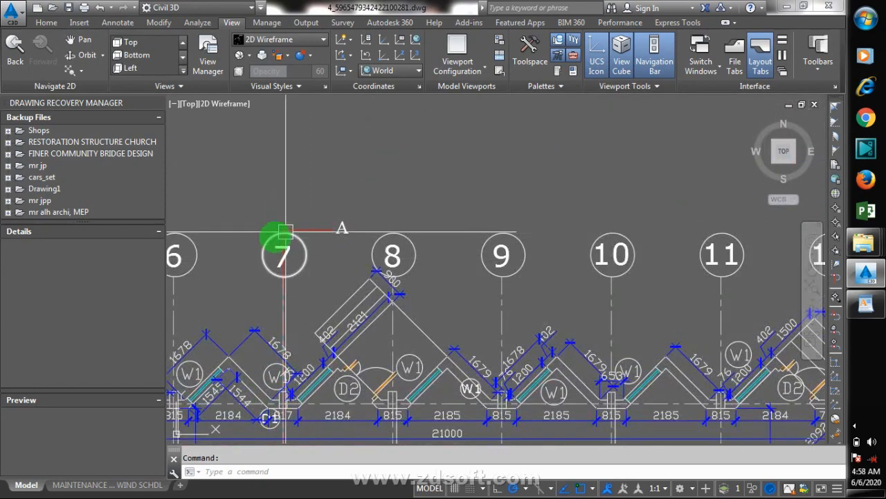
scroll(439, 209, down, 4)
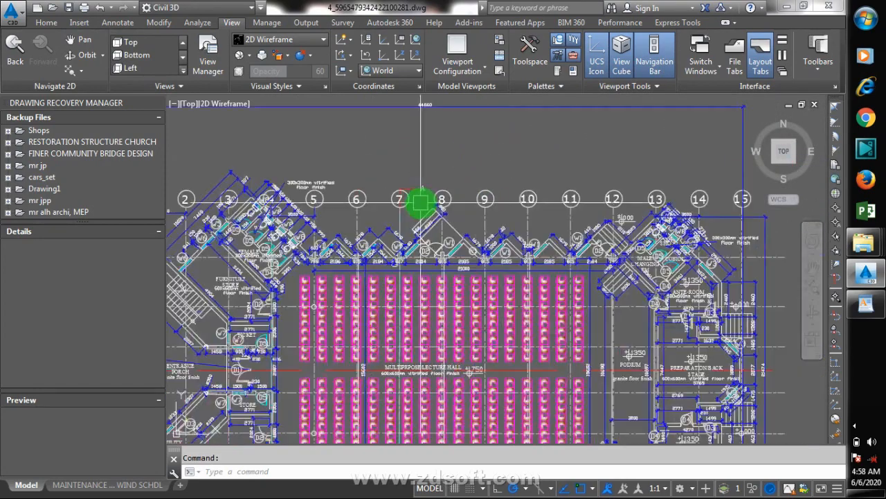
scroll(395, 210, down, 2)
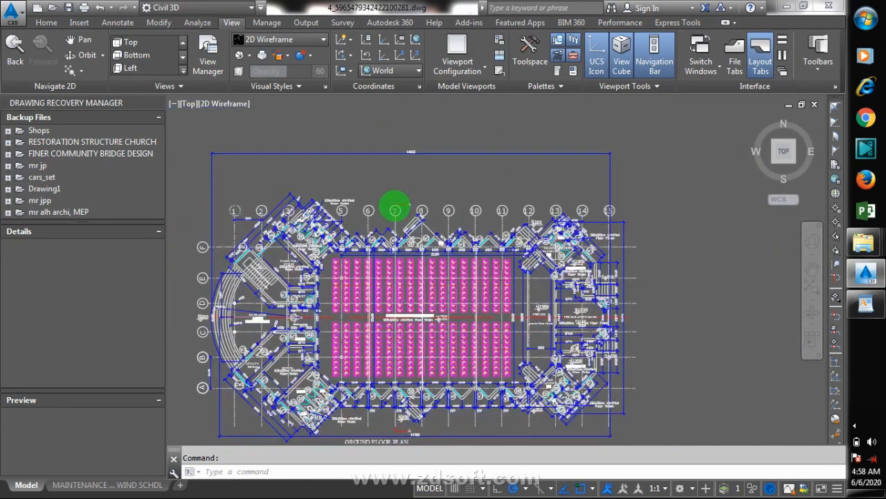
scroll(396, 220, down, 2)
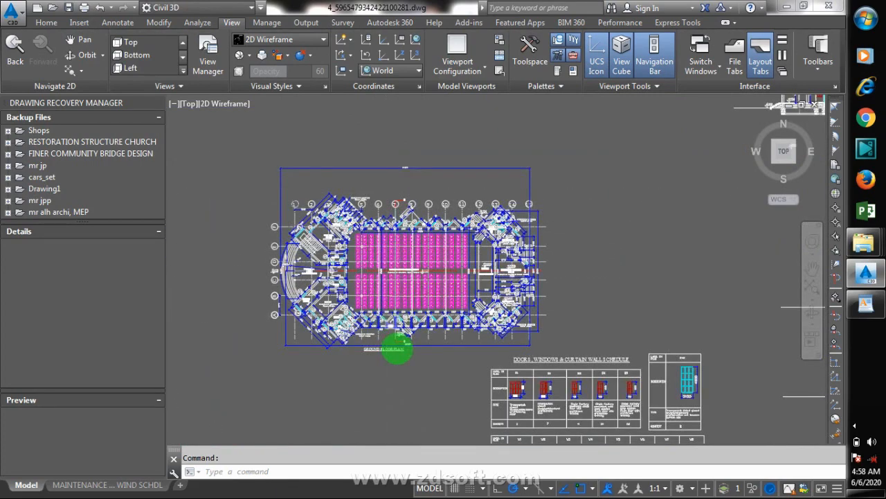
scroll(397, 350, up, 2)
scroll(400, 343, up, 4)
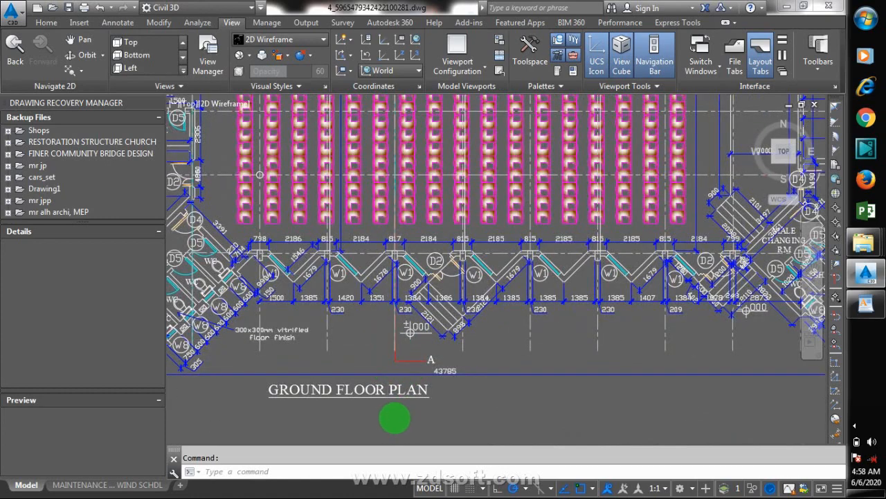
scroll(395, 418, down, 5)
scroll(401, 374, down, 2)
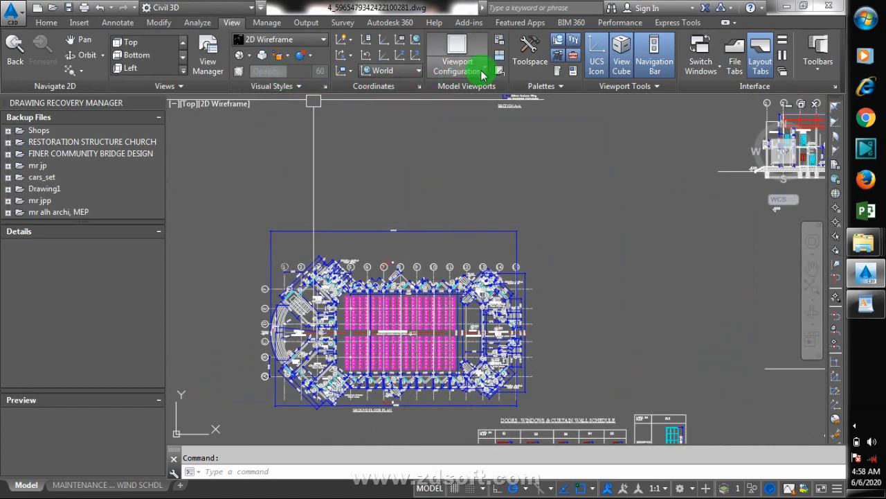
Step: Split the model space into two vertical viewports and frame the ground floor plan with its section A line in one
click(485, 71)
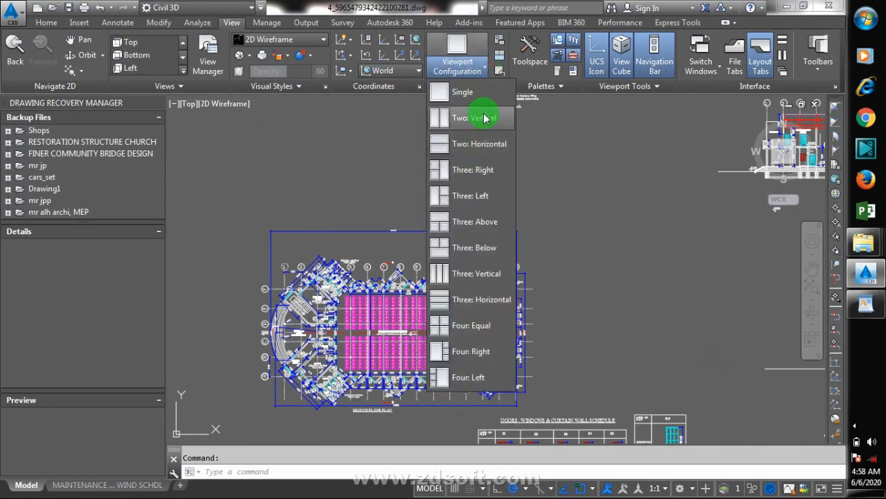
click(485, 119)
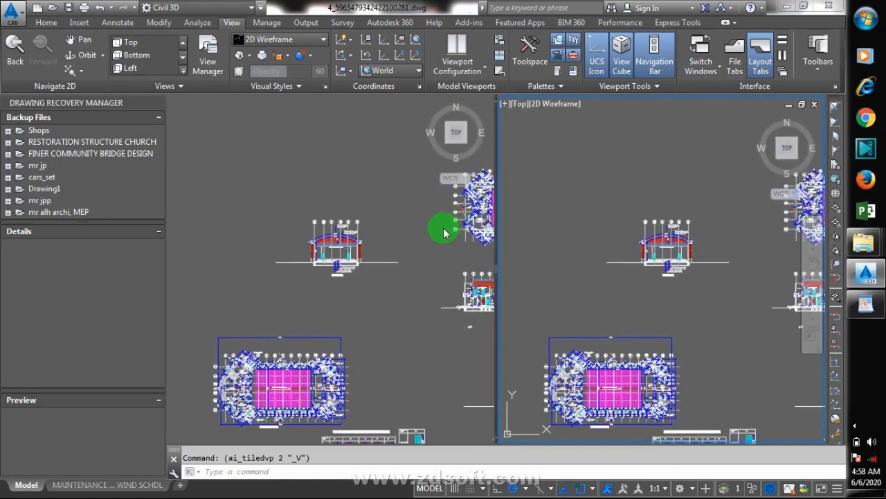
click(345, 388)
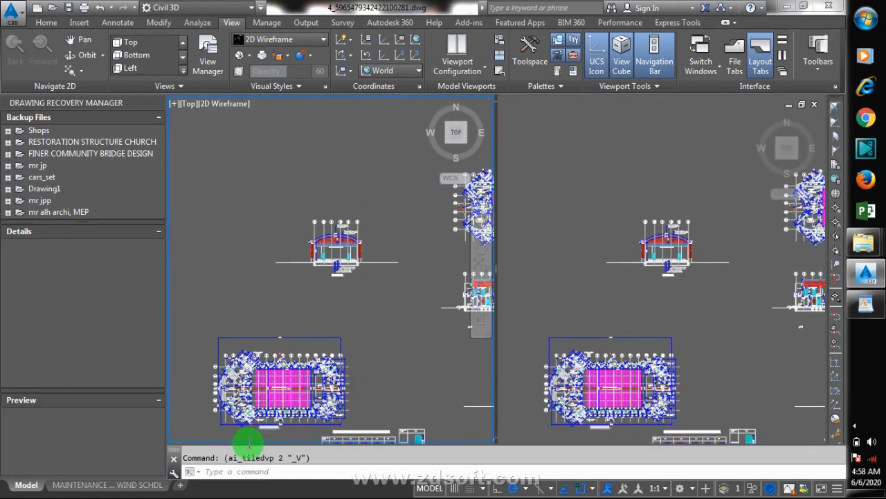
scroll(250, 435, up, 4)
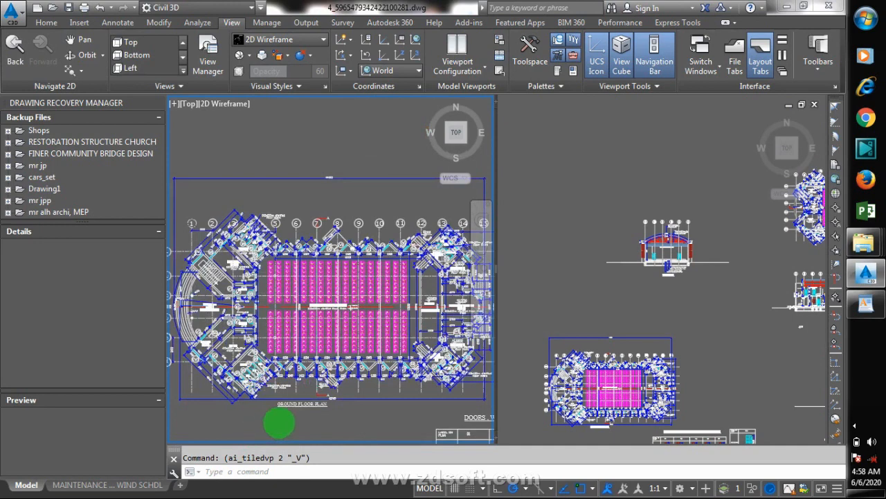
scroll(278, 423, up, 3)
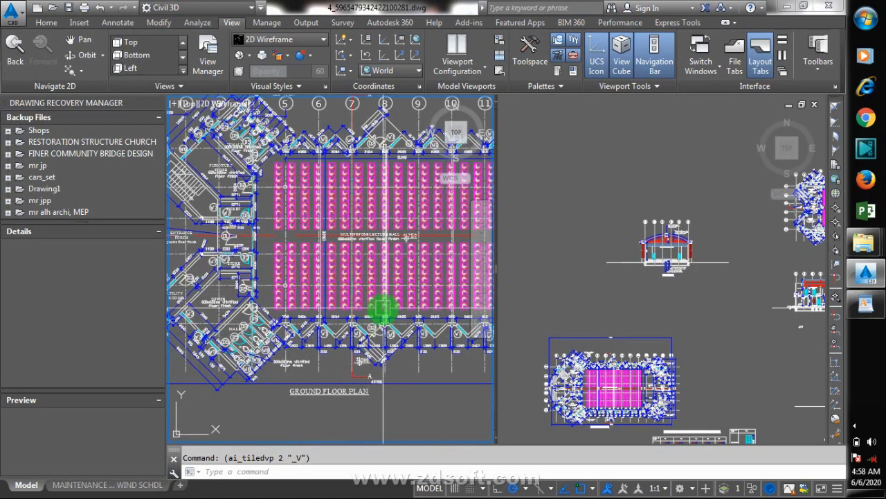
scroll(381, 313, down, 3)
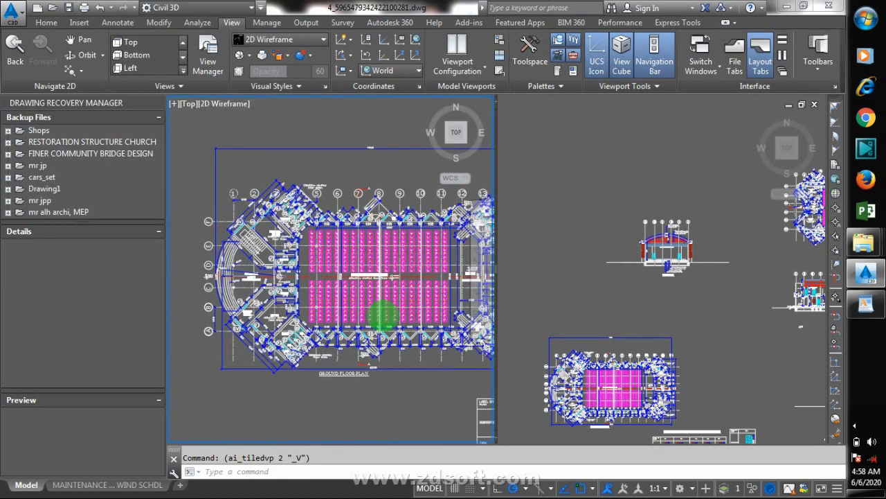
scroll(381, 315, up, 3)
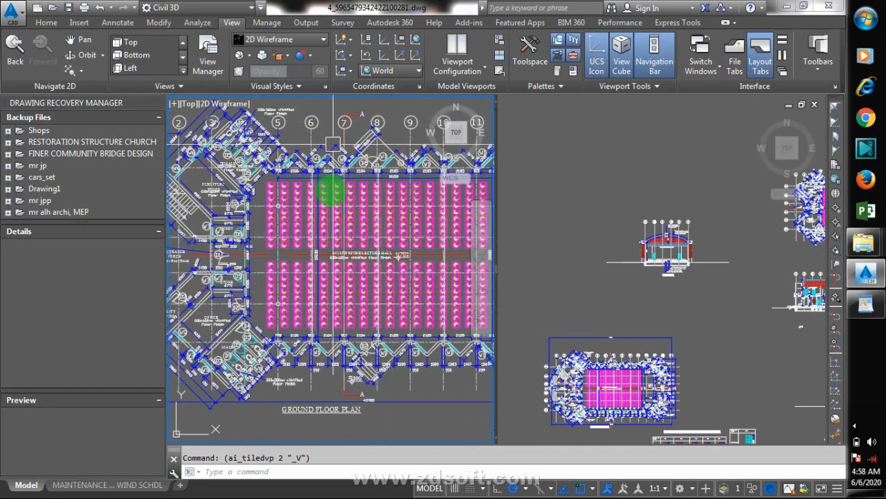
Step: Frame Section A-A in the second viewport alongside the ground floor plan
click(698, 307)
scroll(662, 277, up, 4)
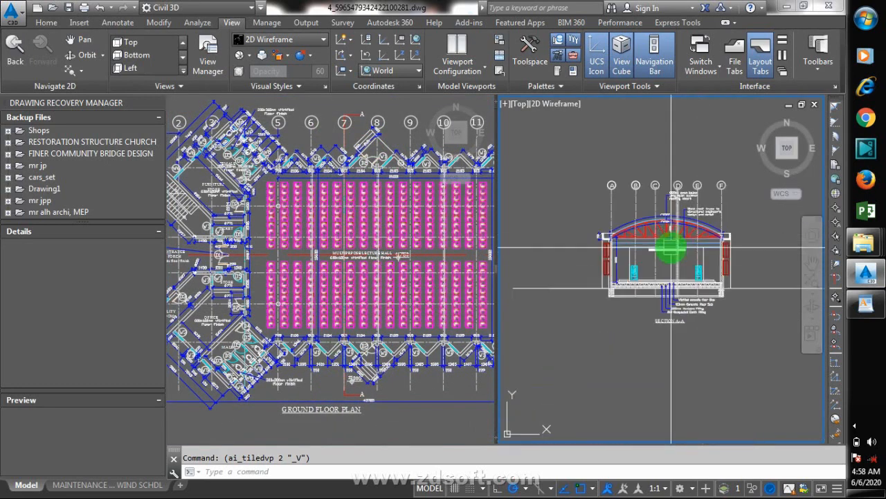
scroll(671, 249, up, 5)
scroll(671, 253, down, 2)
scroll(665, 236, up, 2)
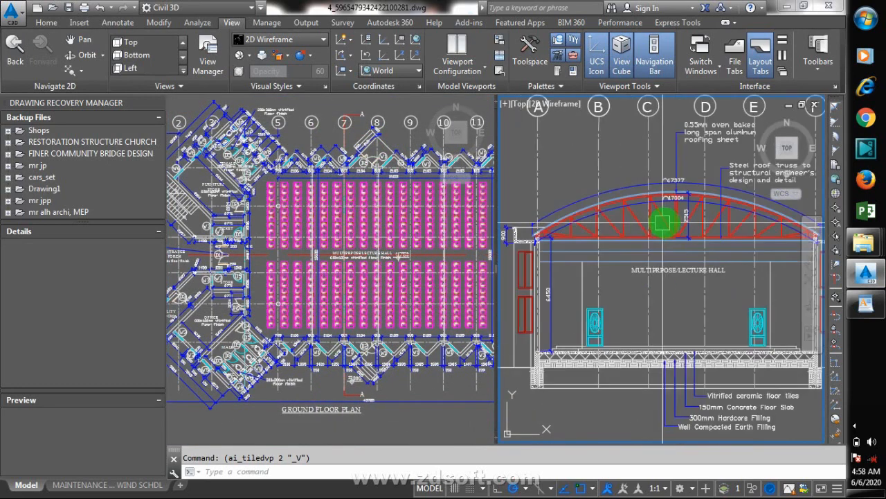
Step: Examine the roofing sheet and steel roof truss notes above the arched roof in Section A-A
scroll(662, 221, up, 2)
scroll(741, 231, down, 2)
scroll(786, 199, up, 2)
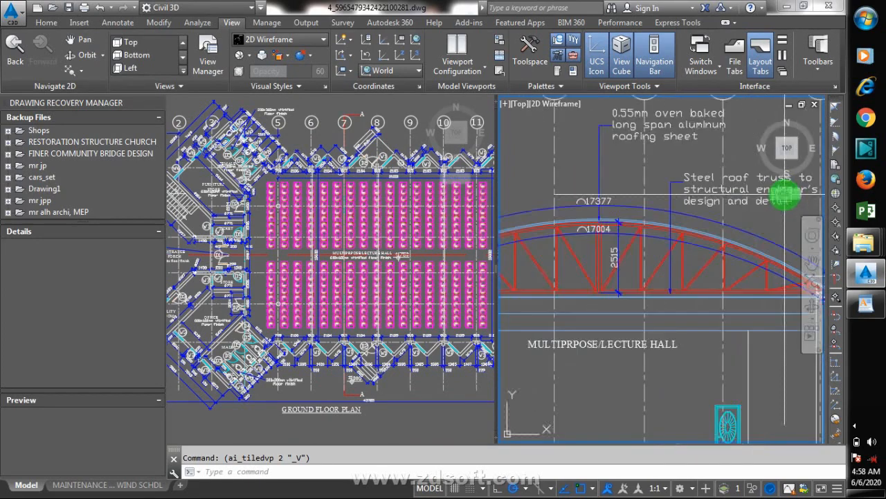
scroll(593, 268, up, 2)
scroll(619, 257, down, 2)
scroll(538, 286, up, 3)
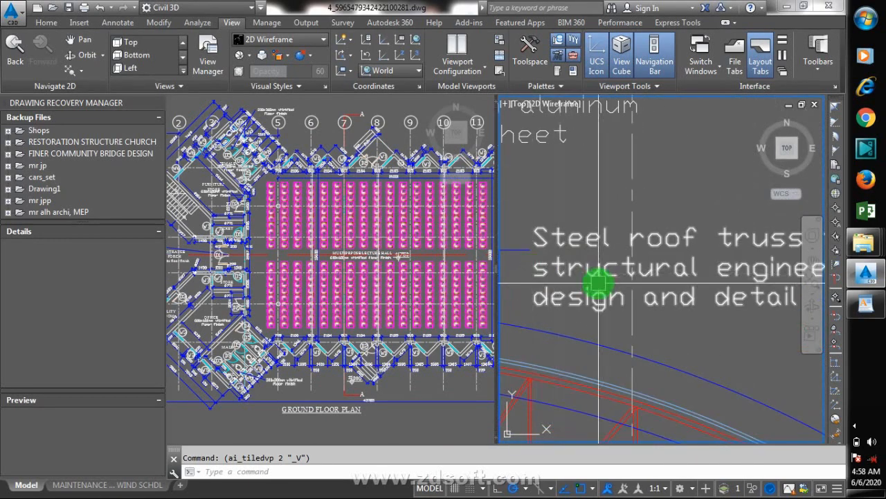
scroll(598, 283, down, 2)
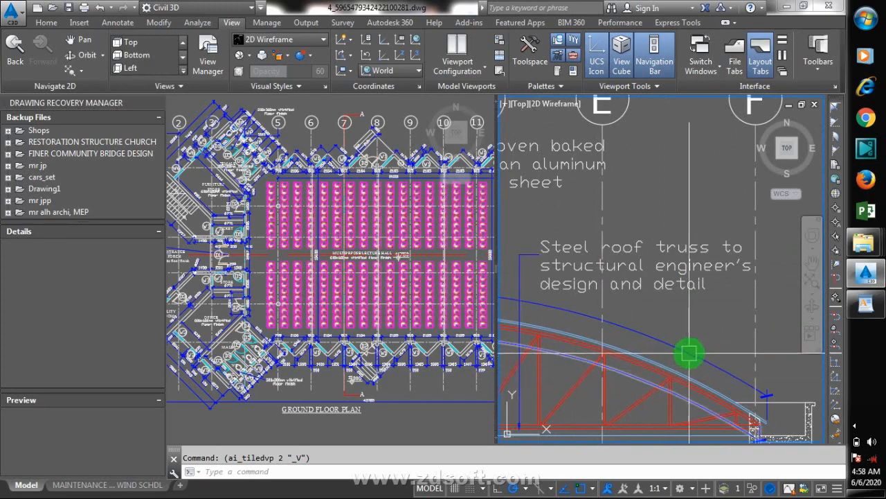
scroll(721, 235, down, 2)
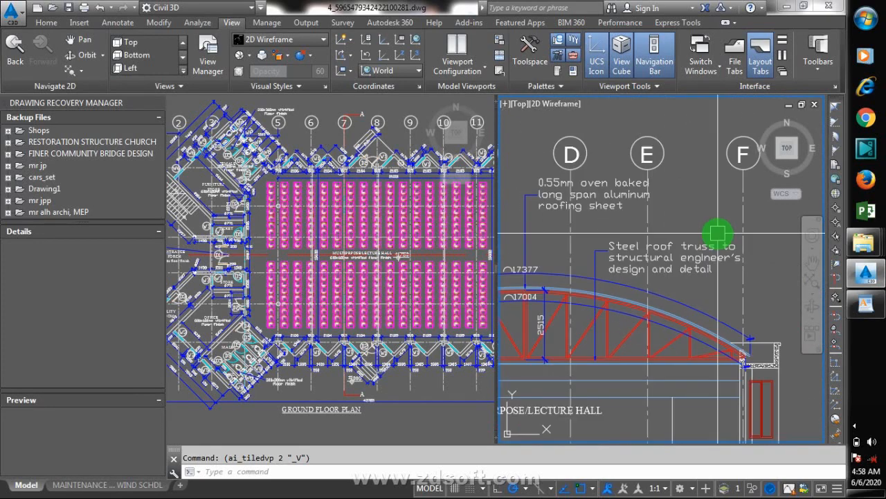
scroll(735, 246, down, 3)
Step: Examine the roof truss members and depth dimension, and fit the whole of Section A-A in its viewport
scroll(675, 277, up, 4)
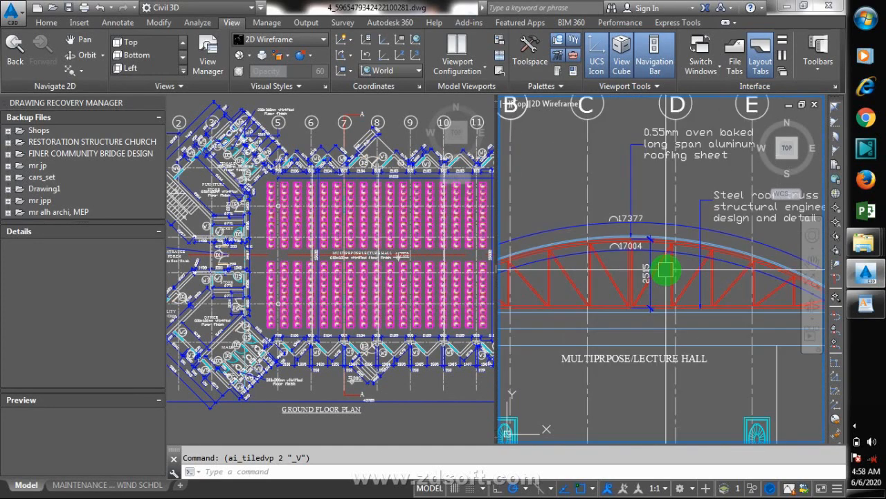
scroll(654, 276, up, 3)
scroll(633, 277, down, 3)
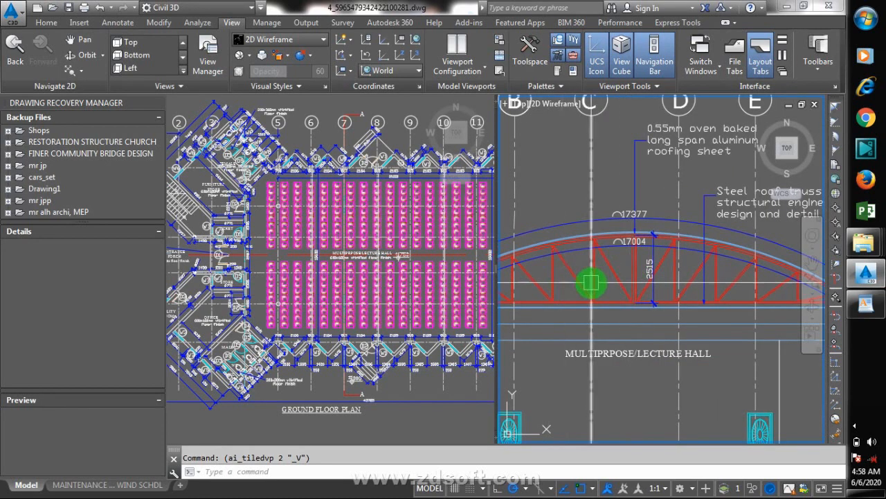
scroll(626, 291, down, 4)
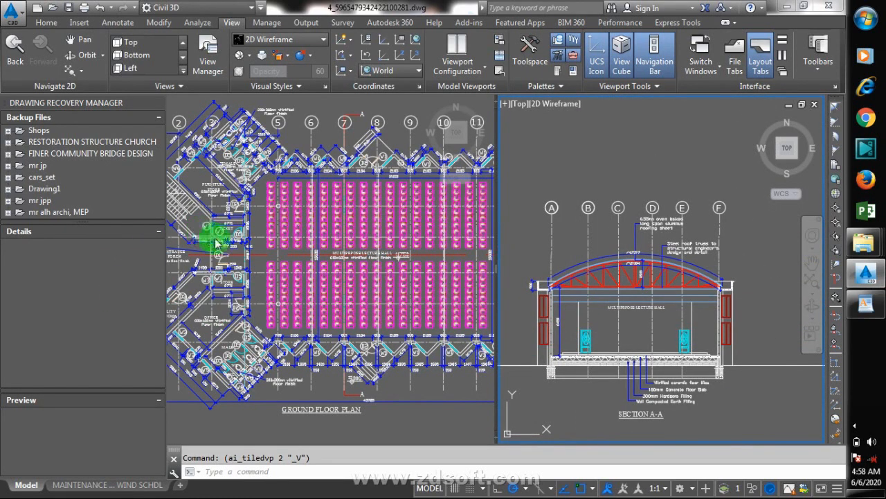
Step: Examine the entrance porch and its curved steps in the ground floor plan viewport
click(262, 238)
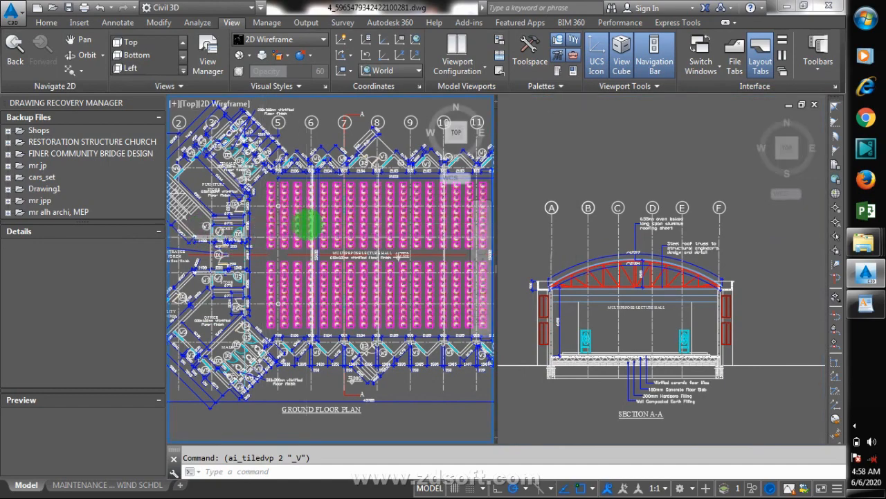
scroll(220, 226, down, 2)
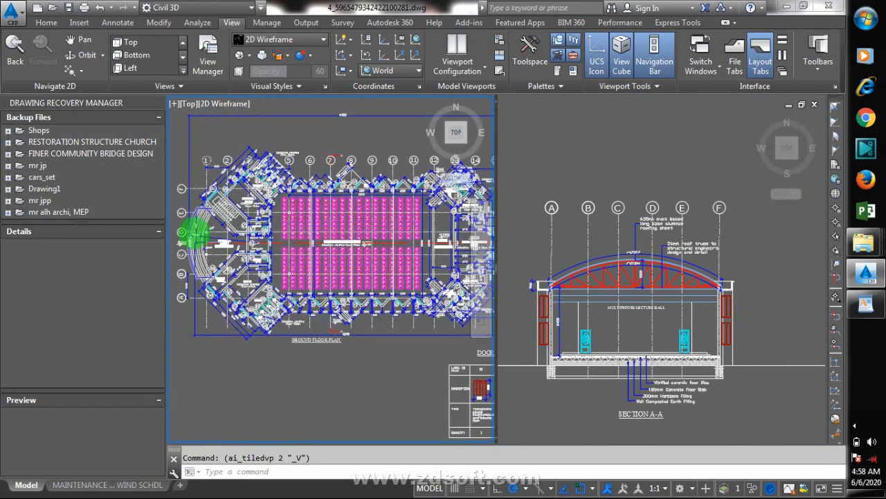
scroll(196, 234, up, 6)
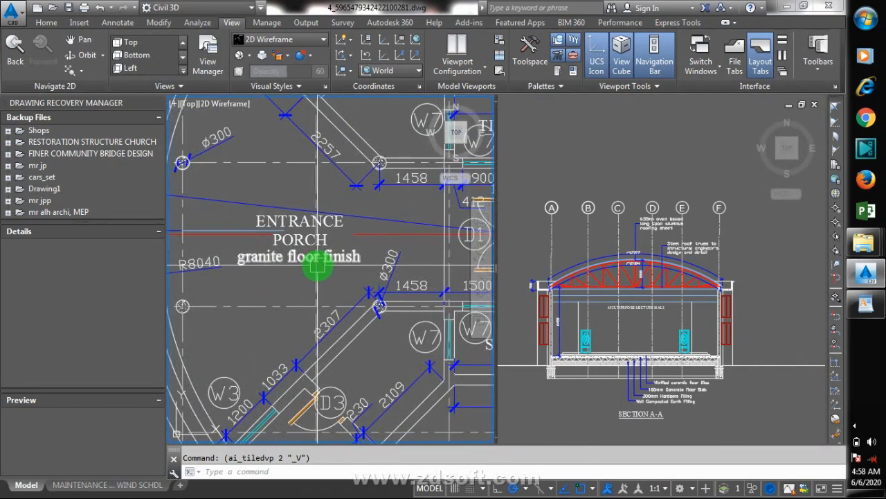
scroll(198, 202, down, 3)
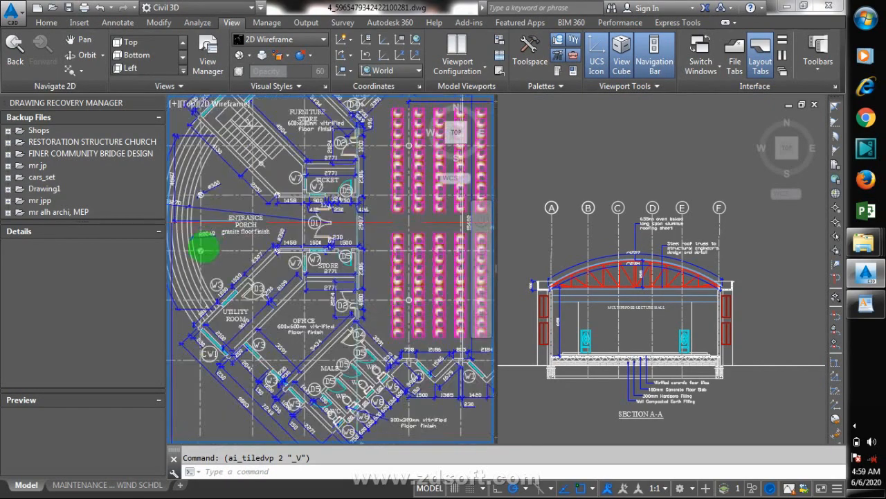
scroll(200, 257, down, 3)
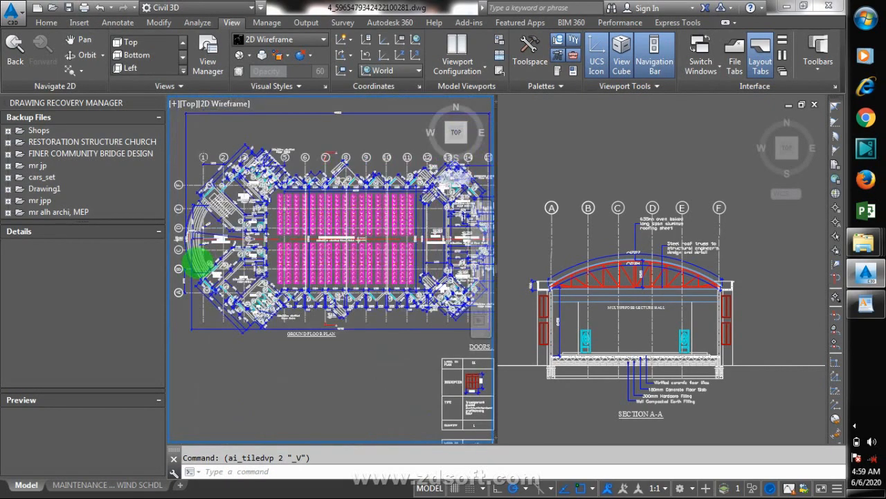
scroll(196, 260, down, 2)
scroll(193, 257, down, 2)
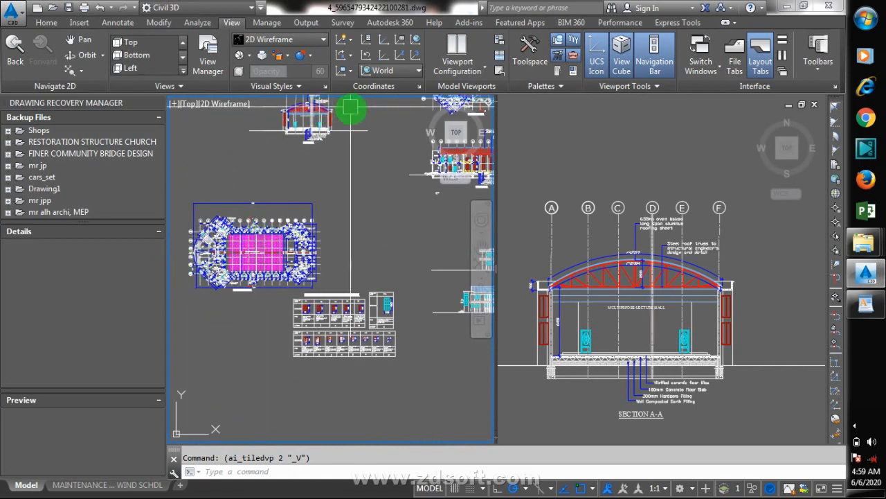
Step: Examine Section B-B from the entrance porch and terrace through to the lecture hall, keeping Section A-A alongside
scroll(459, 145, up, 5)
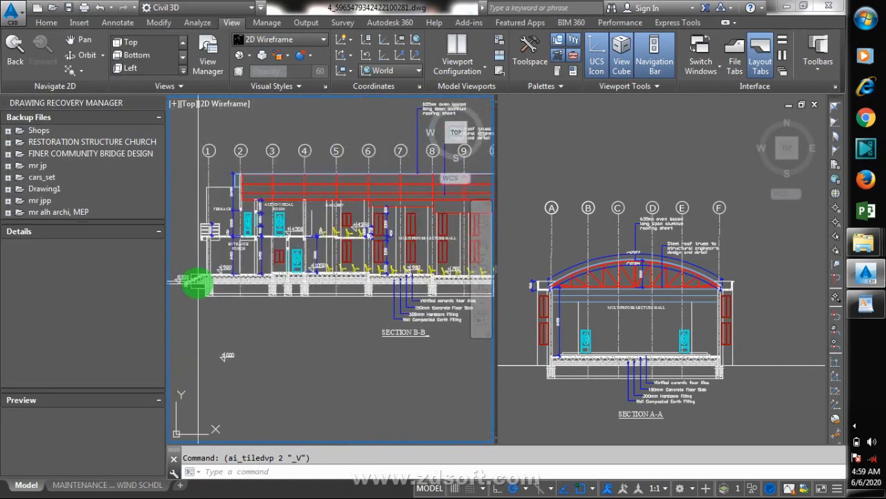
scroll(199, 281, down, 1)
scroll(300, 222, down, 1)
scroll(315, 253, down, 1)
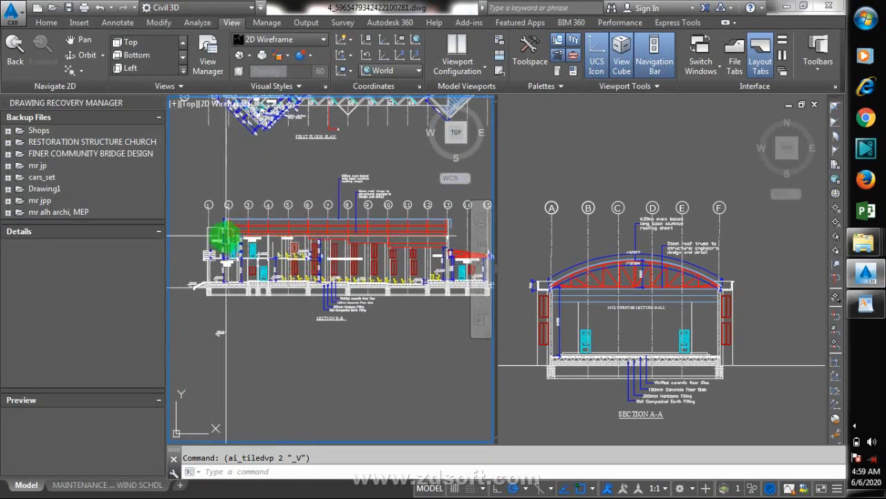
scroll(225, 235, up, 3)
scroll(214, 234, down, 5)
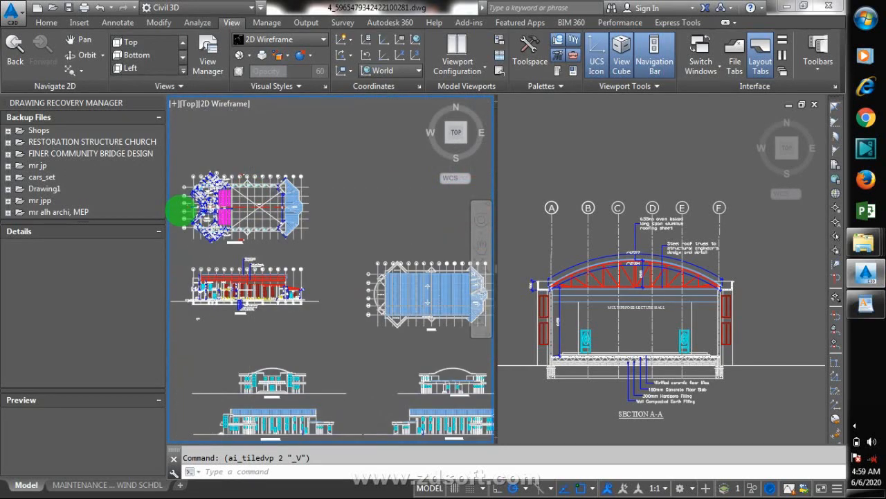
Step: Survey the first floor plan area and examine the R.c. roof slab note at the curved end of the roof plan
scroll(182, 209, up, 4)
scroll(194, 239, down, 4)
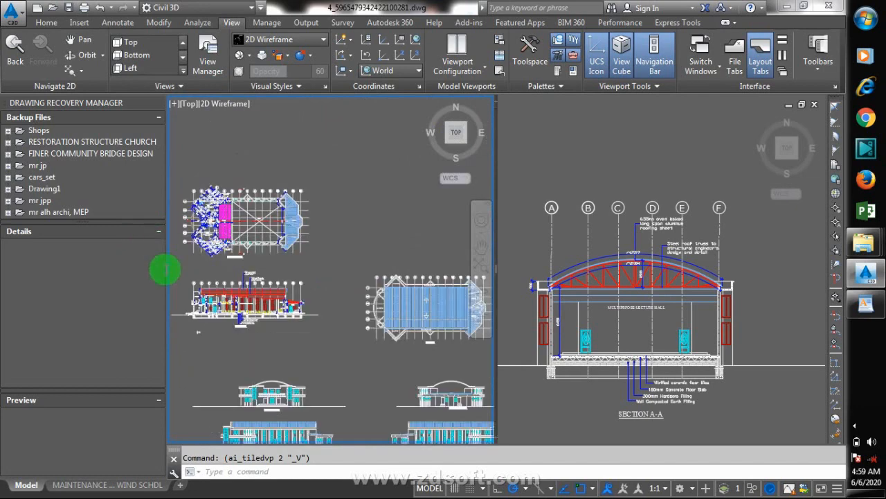
scroll(173, 268, down, 2)
scroll(325, 293, up, 2)
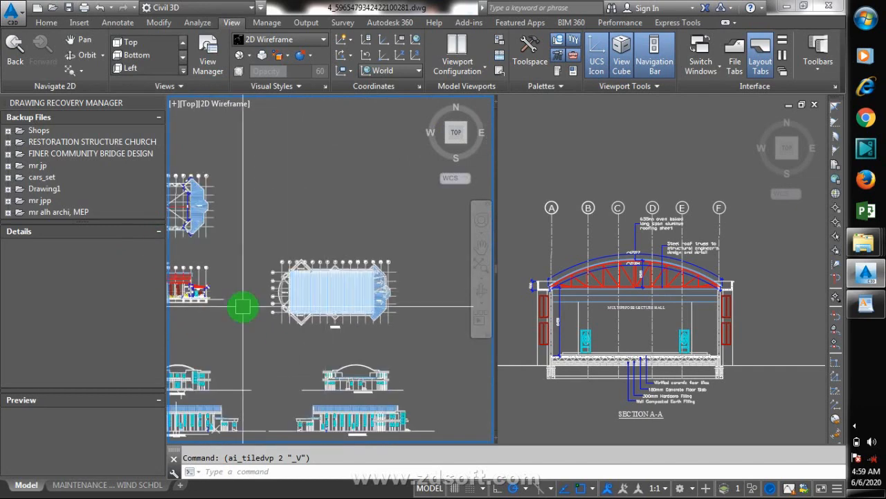
scroll(235, 302, up, 8)
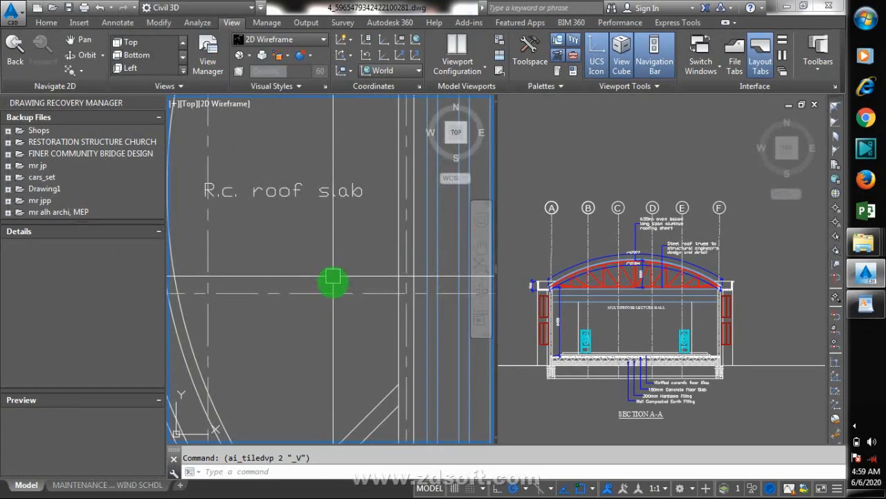
Step: Examine the roof plan from the R.c. roof slab at its curved end to the Roof below areas beyond grid 13
scroll(297, 171, up, 3)
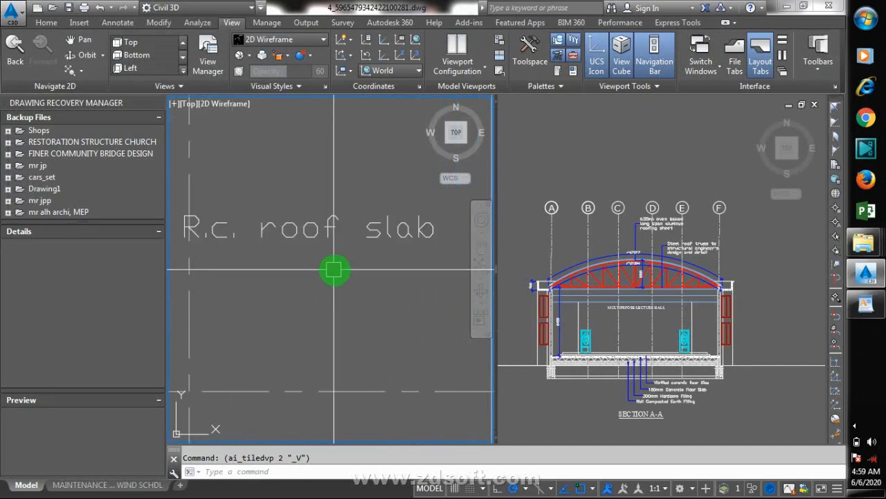
scroll(381, 295, down, 6)
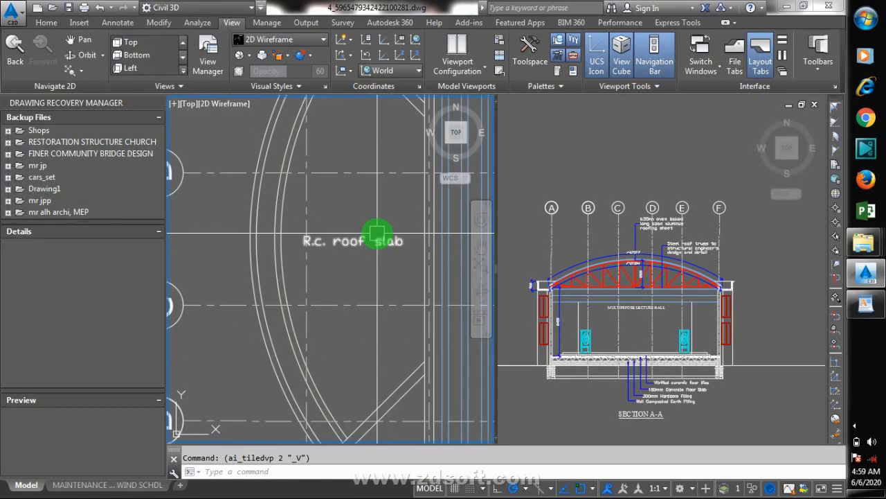
scroll(289, 294, up, 5)
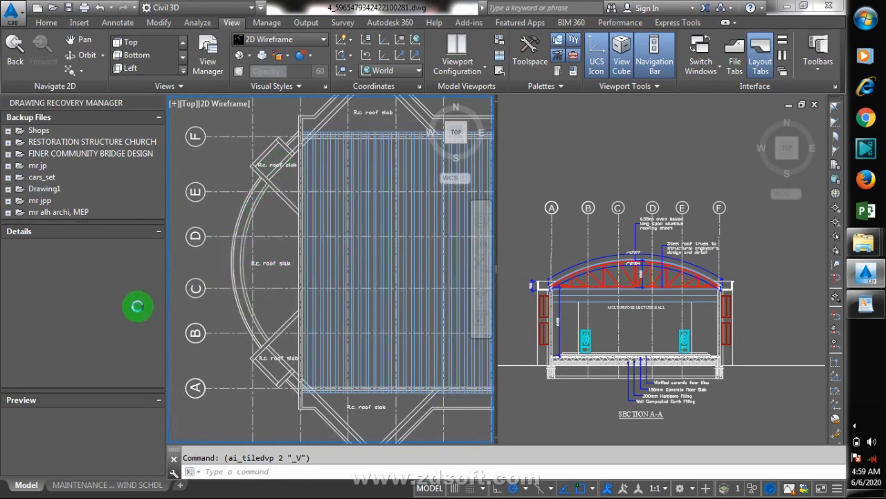
scroll(284, 291, down, 4)
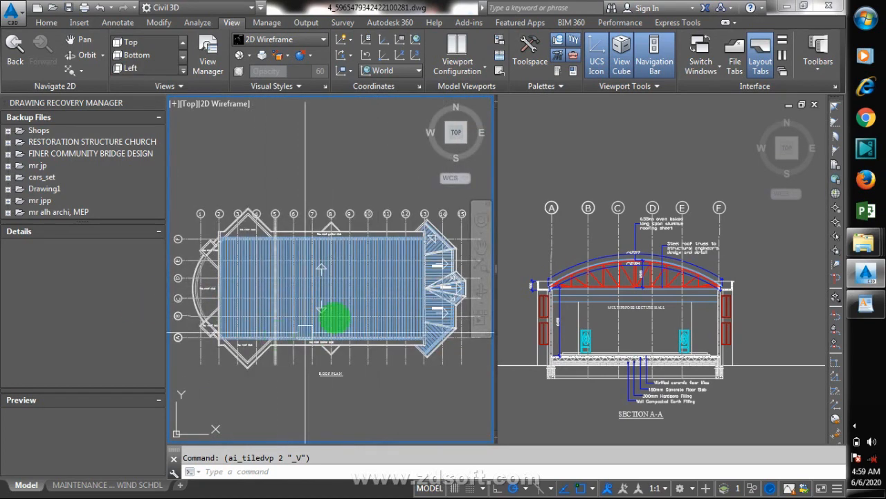
scroll(337, 291, up, 4)
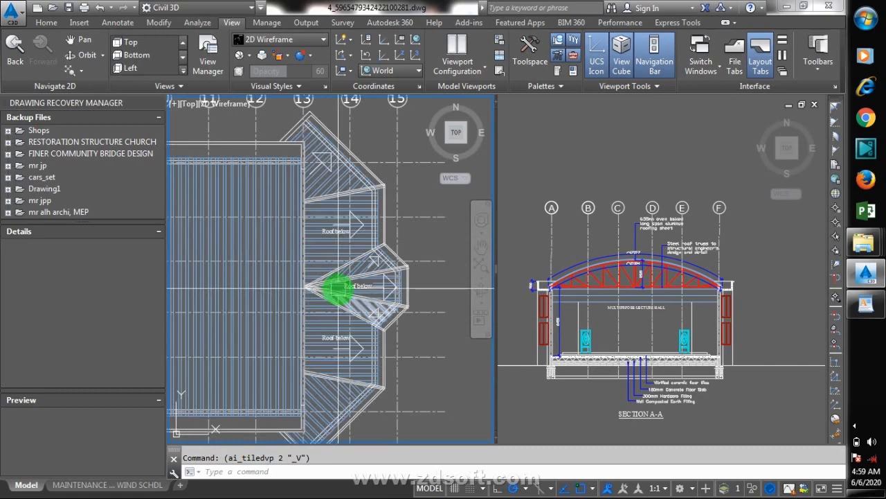
scroll(425, 273, up, 1)
Step: Examine the sloping roof truss over the Preparation/Back Stage and the adjoining podium in Section B-B
scroll(439, 297, down, 6)
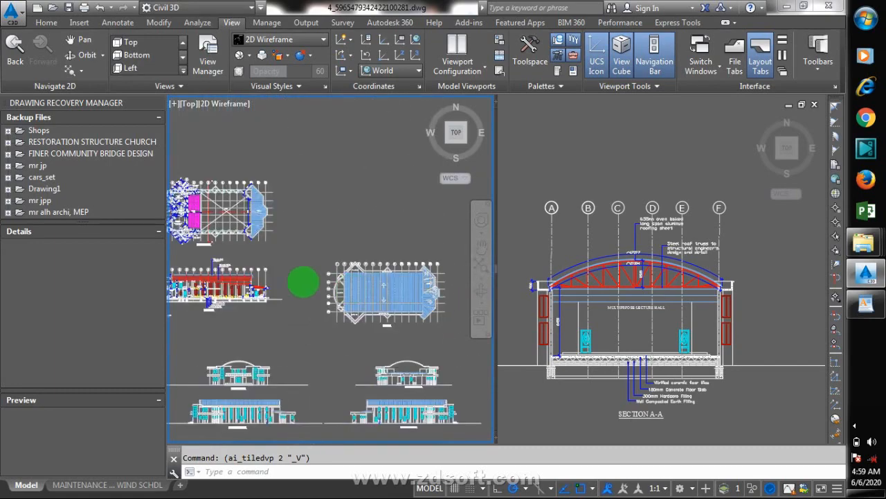
scroll(307, 281, down, 2)
scroll(342, 292, up, 10)
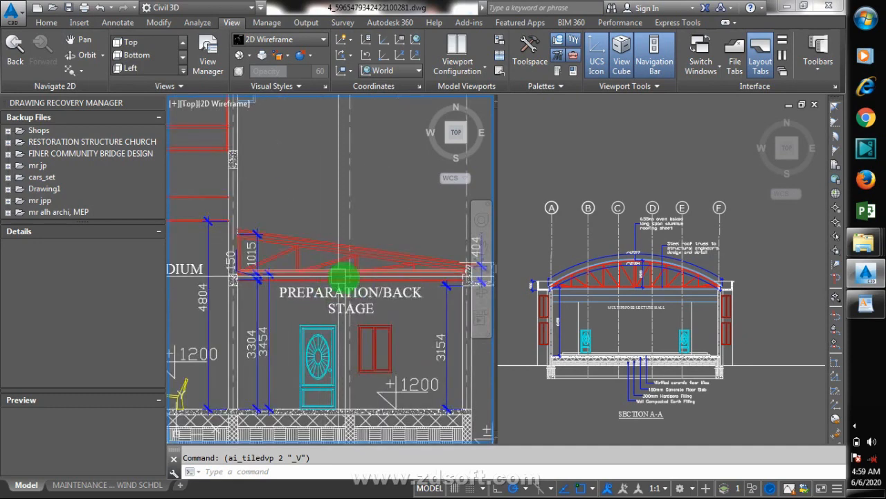
scroll(339, 277, up, 1)
scroll(296, 283, down, 4)
scroll(167, 280, up, 5)
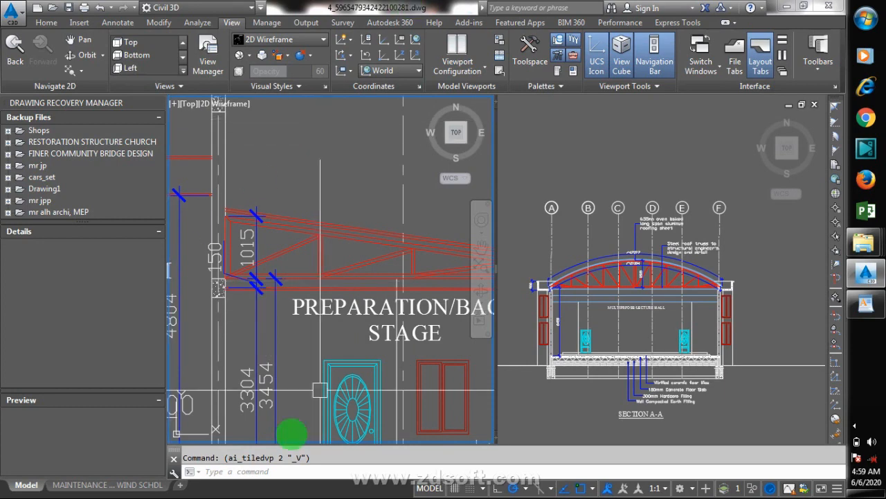
scroll(402, 278, down, 5)
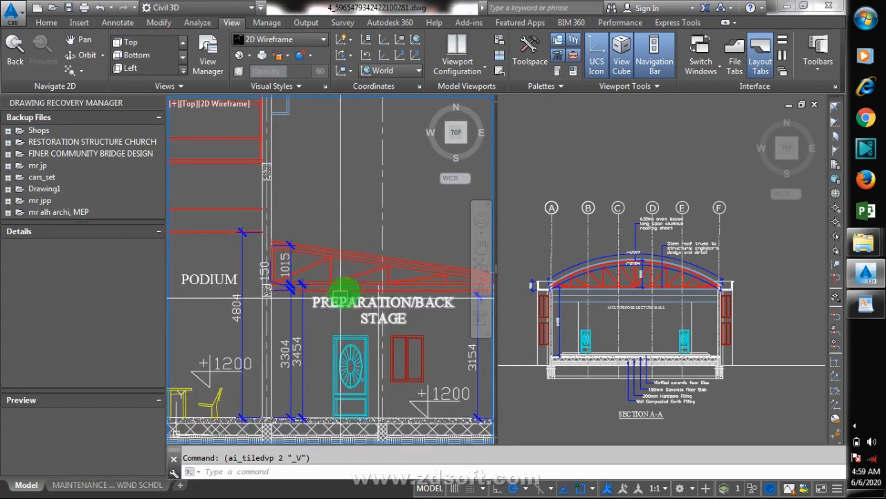
scroll(356, 298, up, 3)
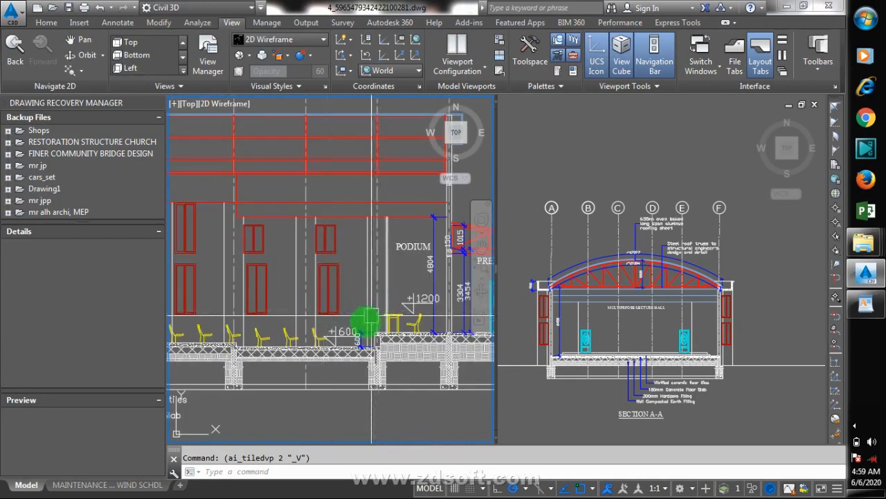
scroll(367, 316, down, 6)
scroll(415, 307, up, 4)
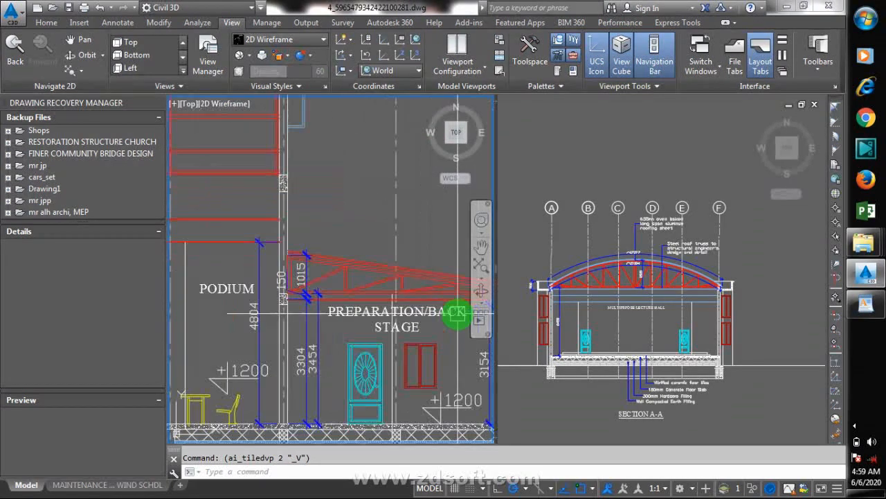
Step: Examine the main hall roof in Section B-B from the podium back to the audio-visual room and gallery
scroll(395, 352, down, 3)
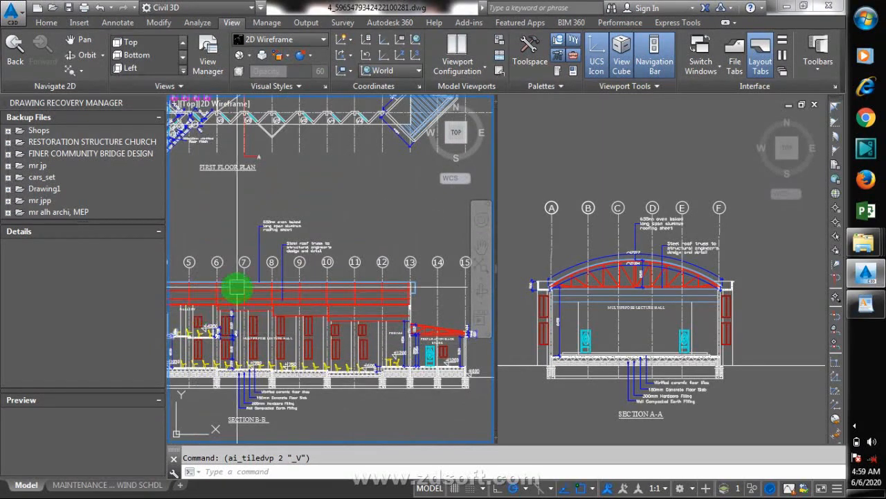
scroll(271, 322, up, 4)
scroll(299, 330, down, 2)
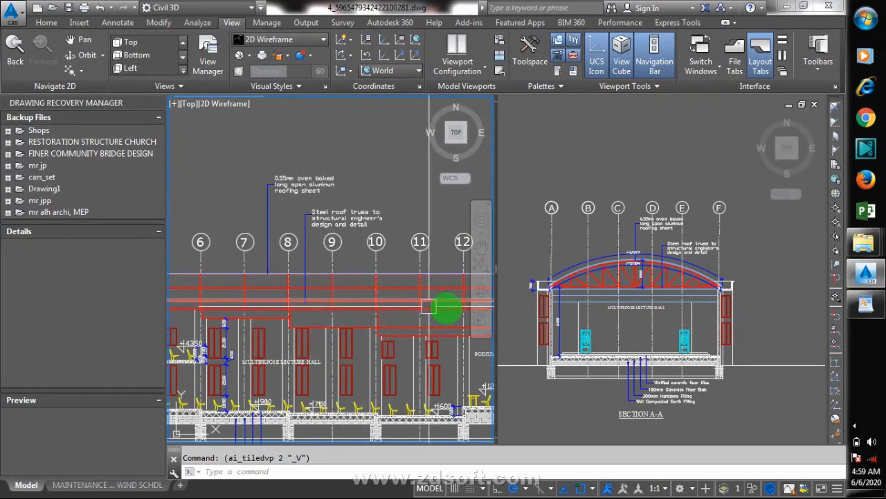
scroll(447, 307, down, 3)
scroll(356, 319, up, 3)
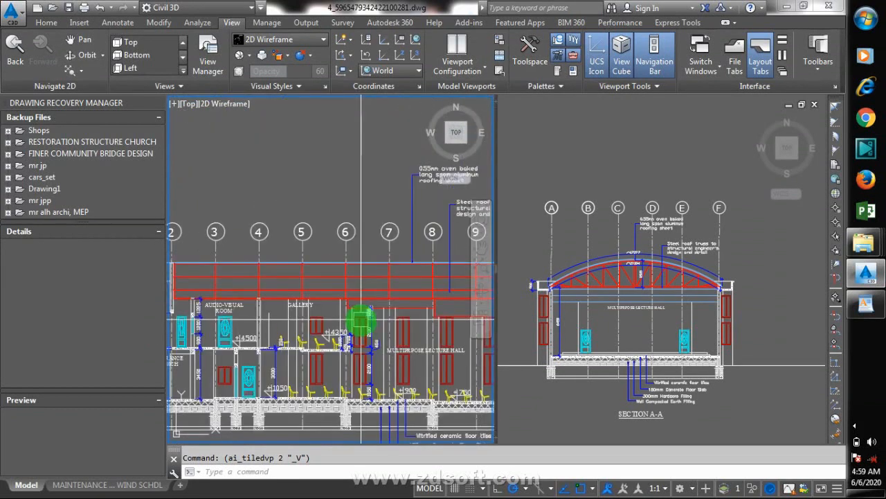
scroll(353, 322, down, 3)
scroll(349, 323, up, 5)
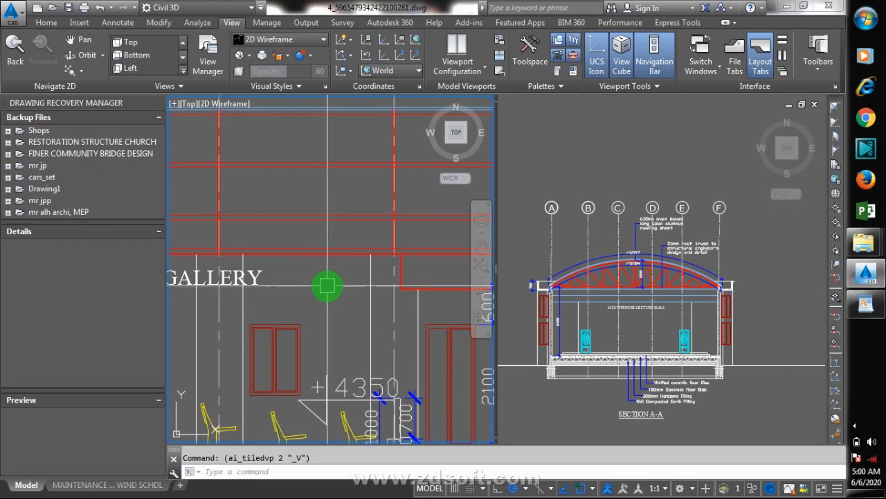
Step: Show the entrance end of the ground floor plan beside Section A-A, leaving the plan viewport active
scroll(382, 284, down, 5)
scroll(388, 284, down, 6)
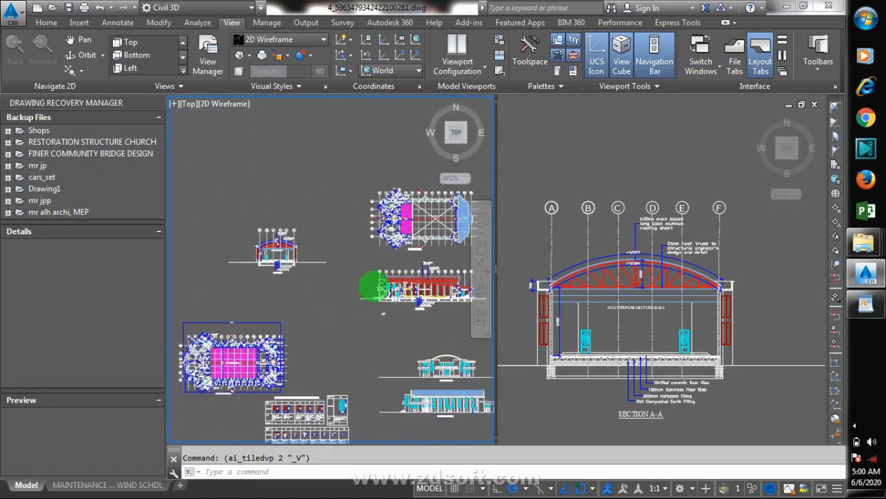
scroll(326, 305, down, 2)
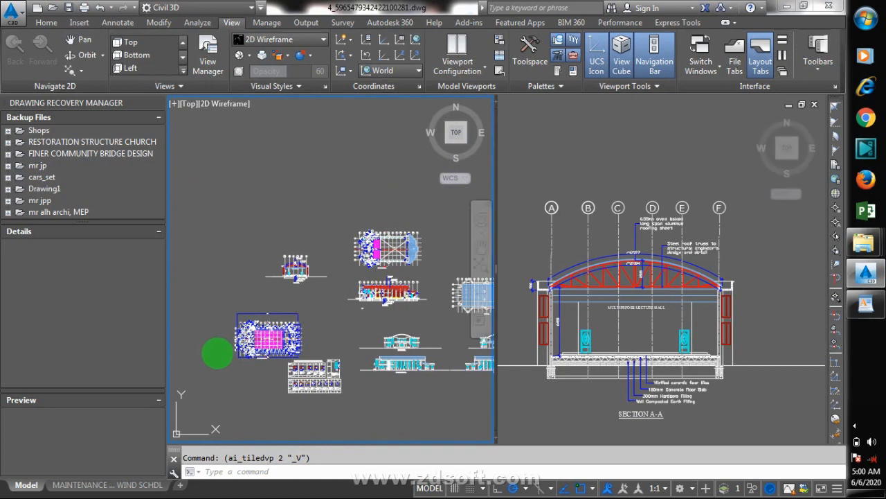
scroll(249, 351, up, 3)
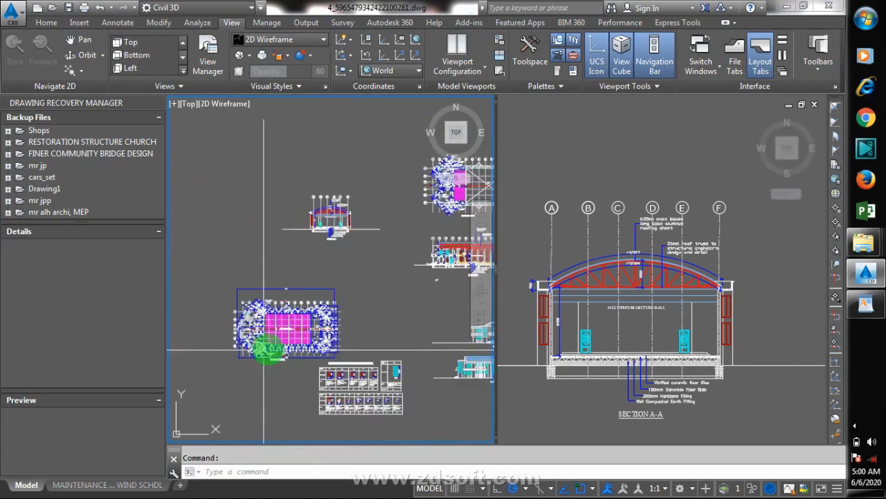
scroll(219, 342, up, 4)
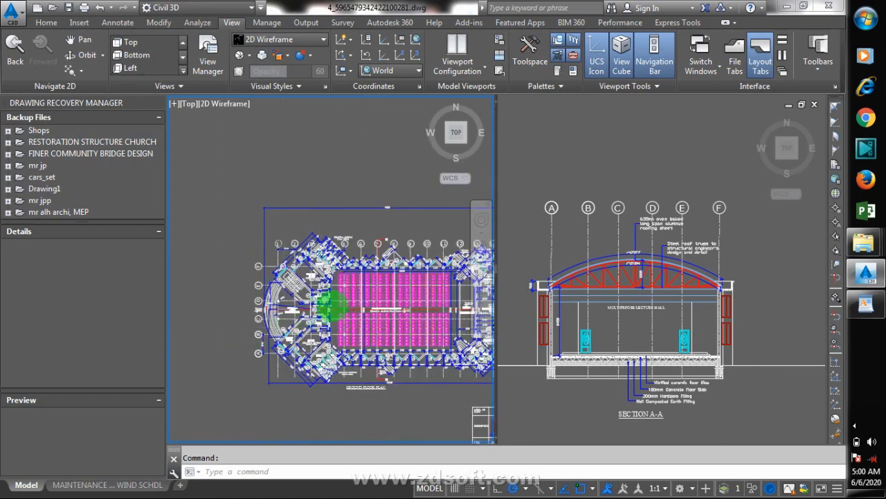
scroll(331, 299, up, 5)
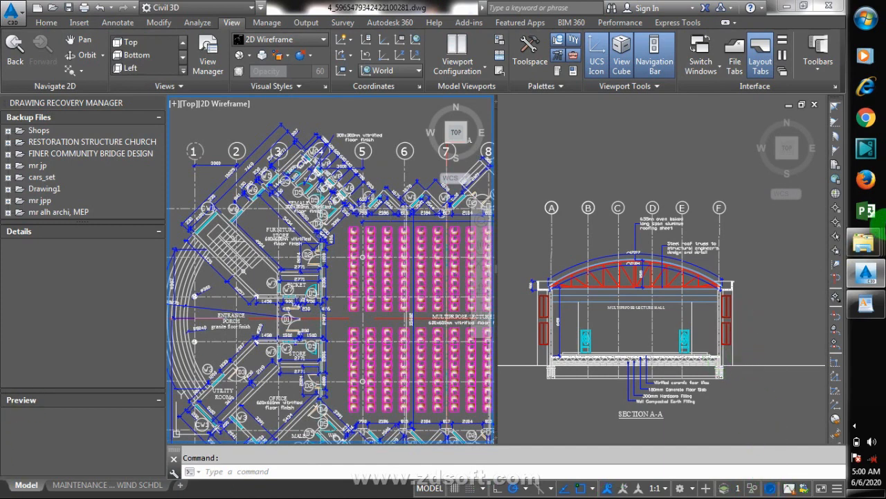
click(791, 261)
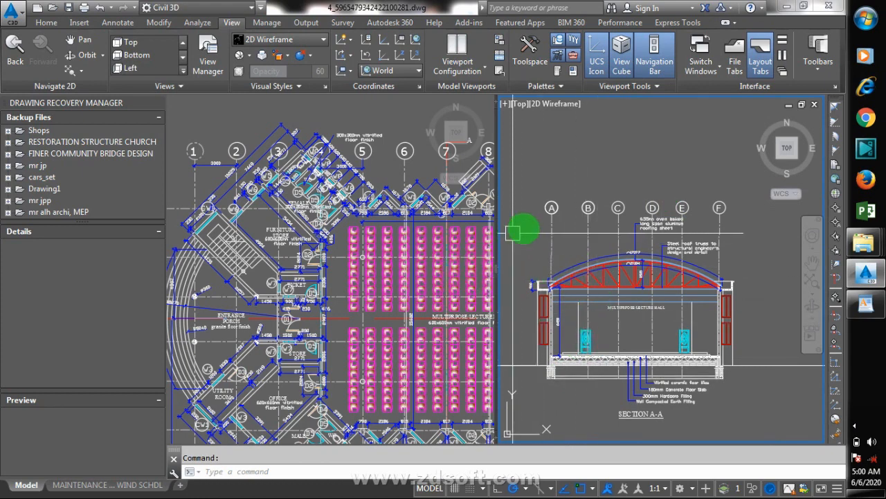
click(338, 220)
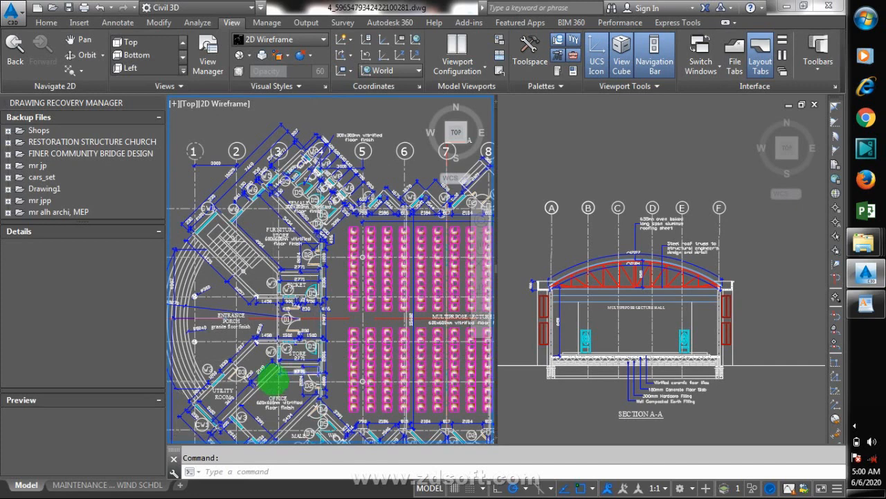
Step: Examine the ticket room, store, door D1 and curved entrance porch steps on the ground floor plan
scroll(275, 379, up, 2)
scroll(317, 231, up, 4)
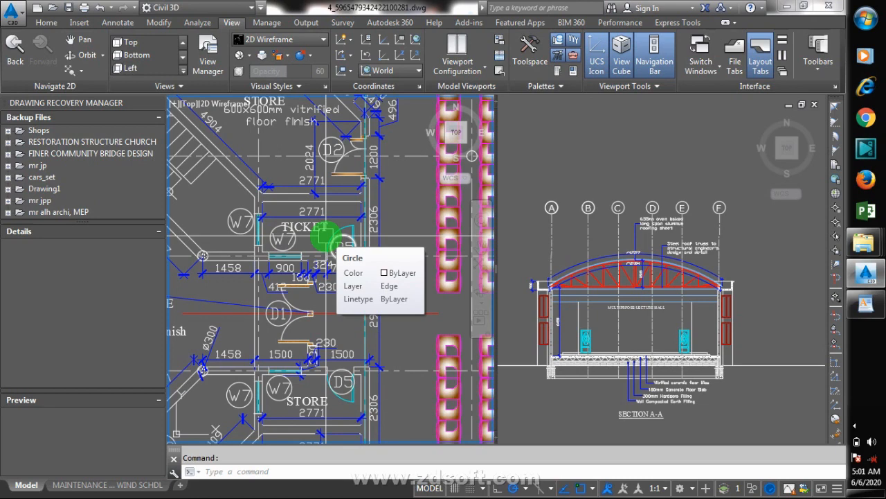
scroll(277, 223, down, 2)
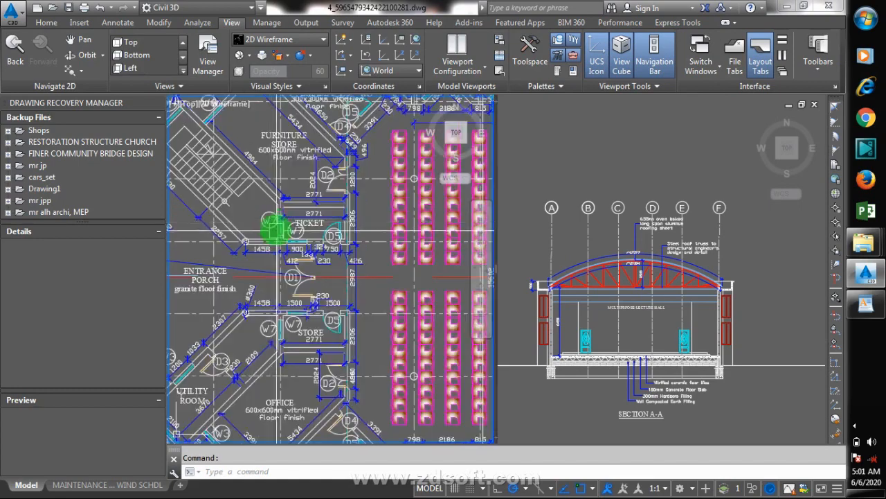
scroll(291, 232, down, 2)
scroll(287, 208, down, 2)
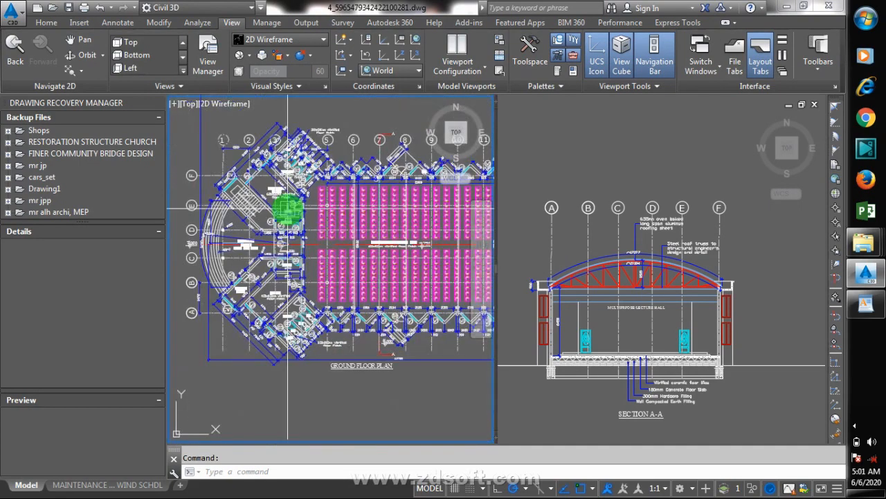
scroll(198, 256, up, 4)
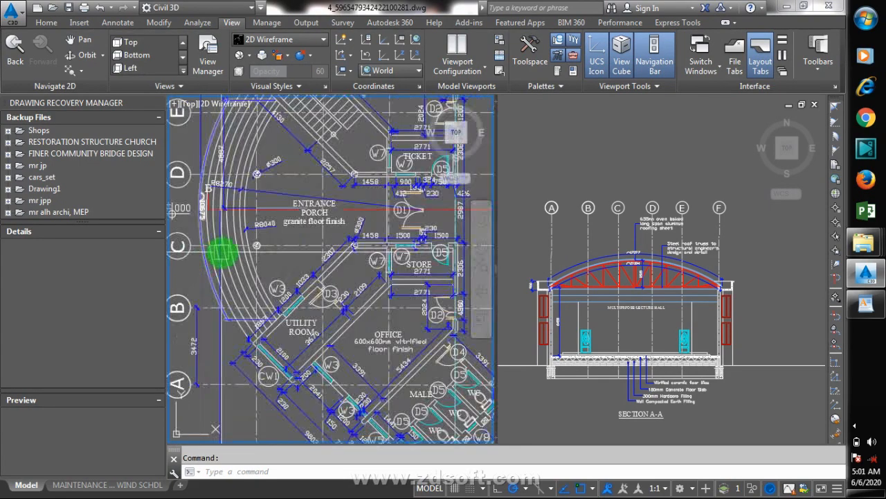
scroll(303, 231, down, 4)
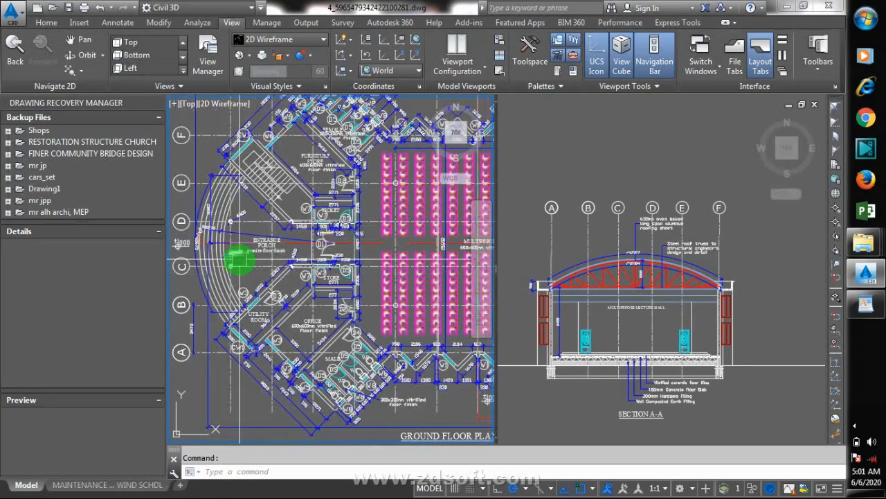
scroll(308, 230, down, 2)
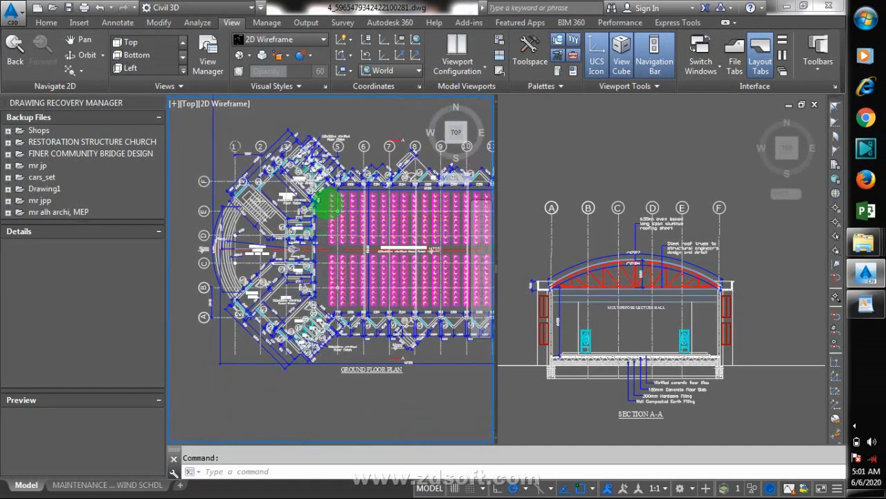
Step: Examine the walls between the female toilet and furniture store, and bring the whole ground floor plan back into view
scroll(325, 203, down, 2)
scroll(278, 201, up, 2)
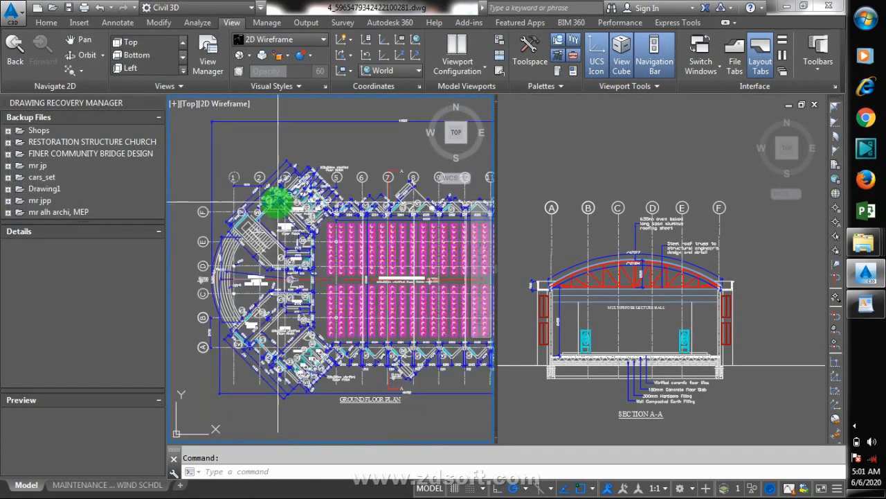
scroll(277, 202, up, 5)
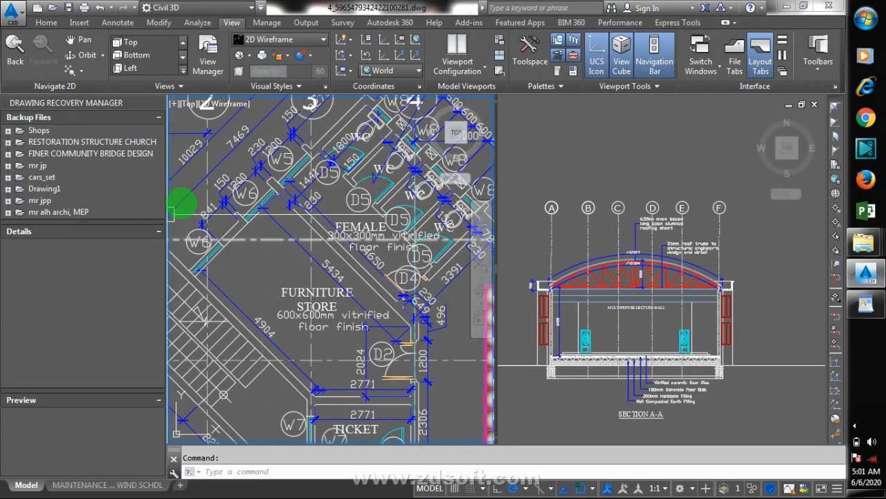
scroll(289, 161, up, 4)
scroll(312, 185, down, 7)
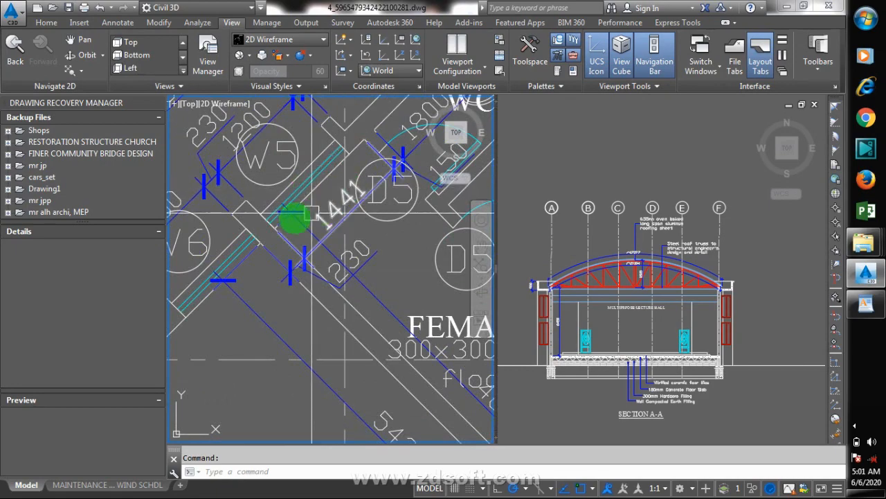
scroll(267, 210, down, 2)
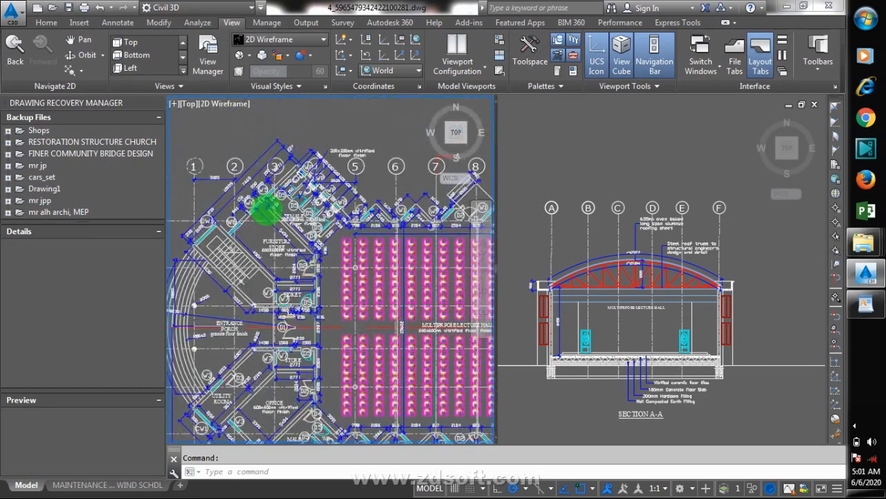
scroll(273, 204, down, 4)
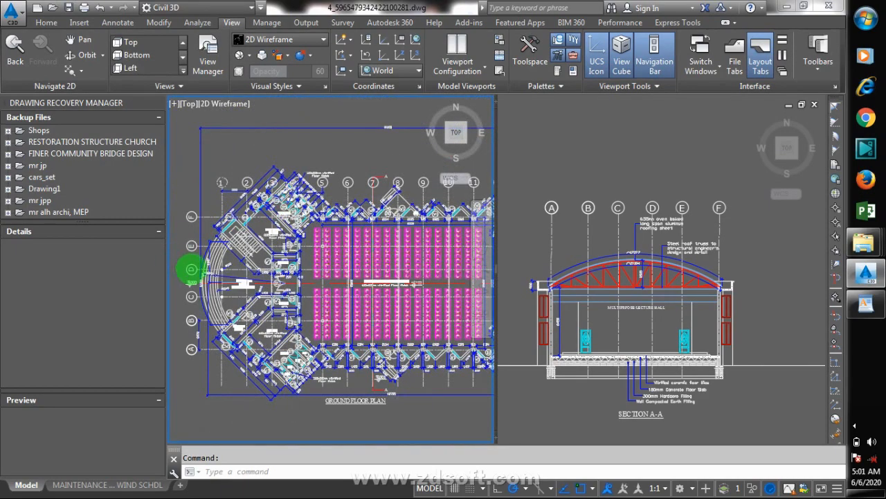
scroll(208, 263, down, 1)
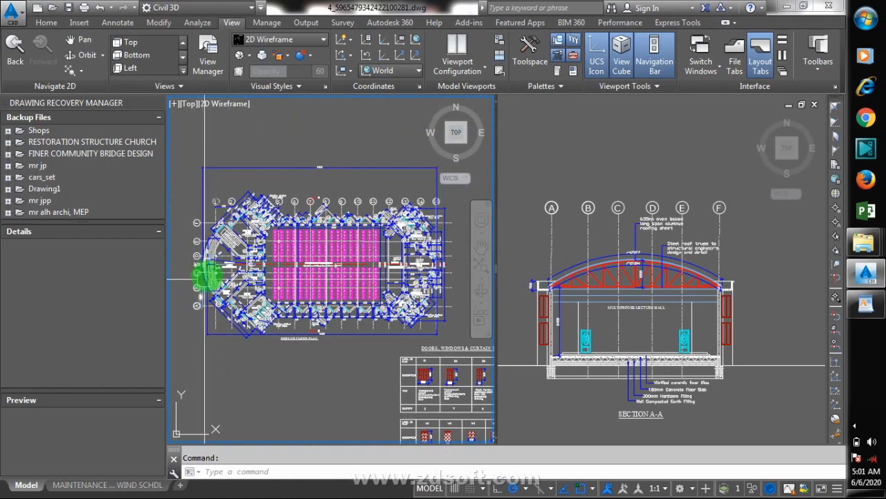
scroll(277, 287, down, 2)
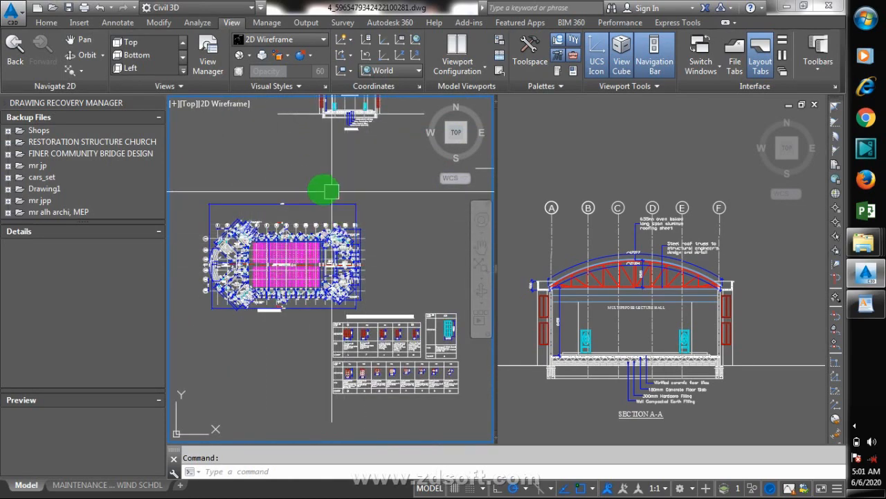
Step: Copy the whole ground floor plan with its grid and dimensions to an empty area below the other drawings
mouse_move(360, 229)
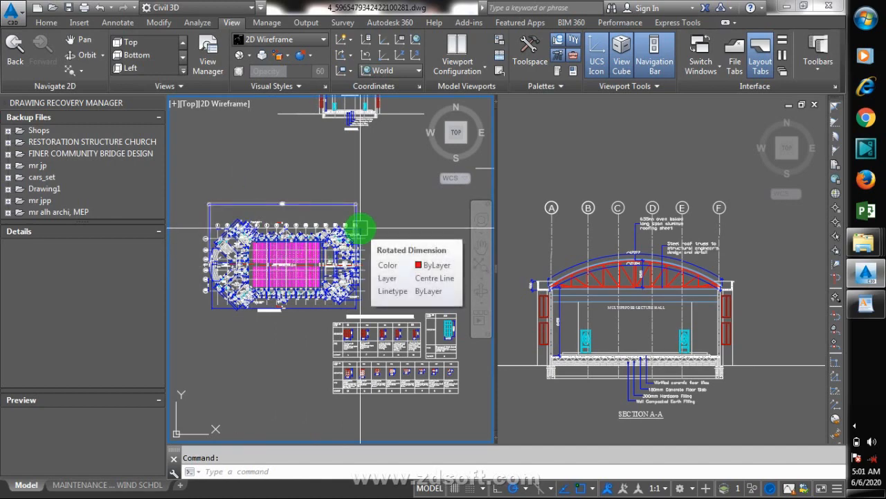
text(co)
key(Return)
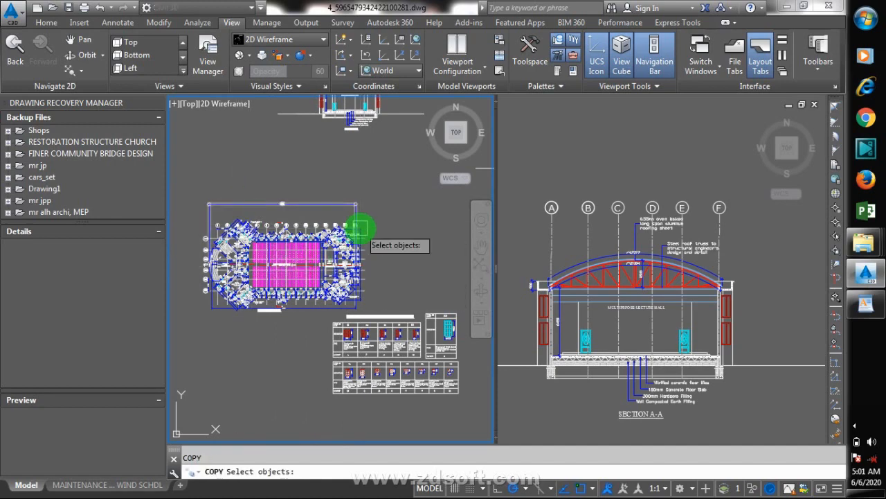
click(379, 179)
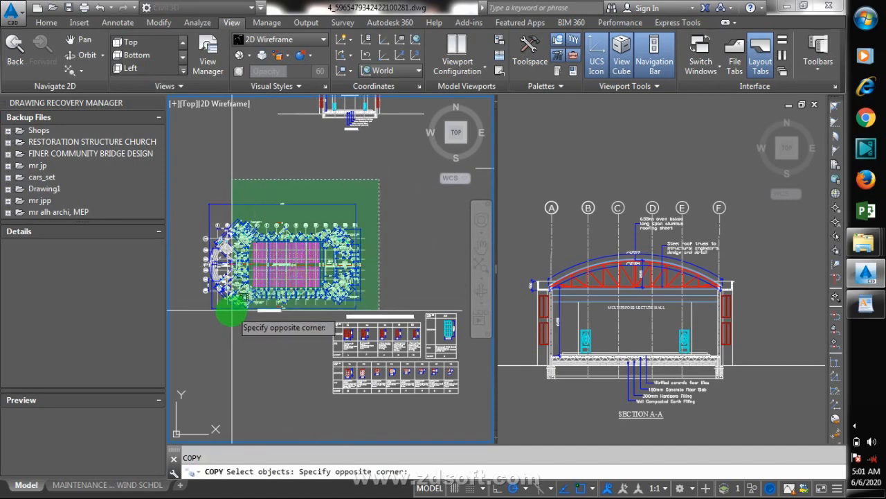
click(182, 317)
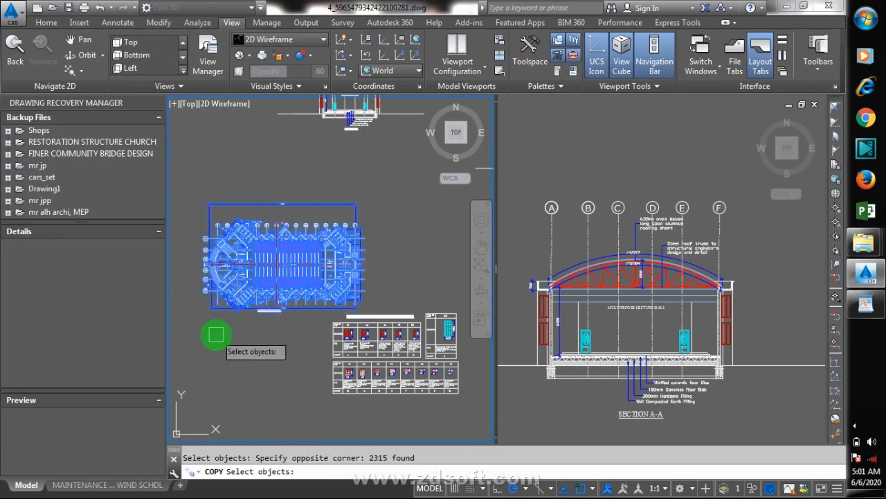
key(Return)
click(210, 309)
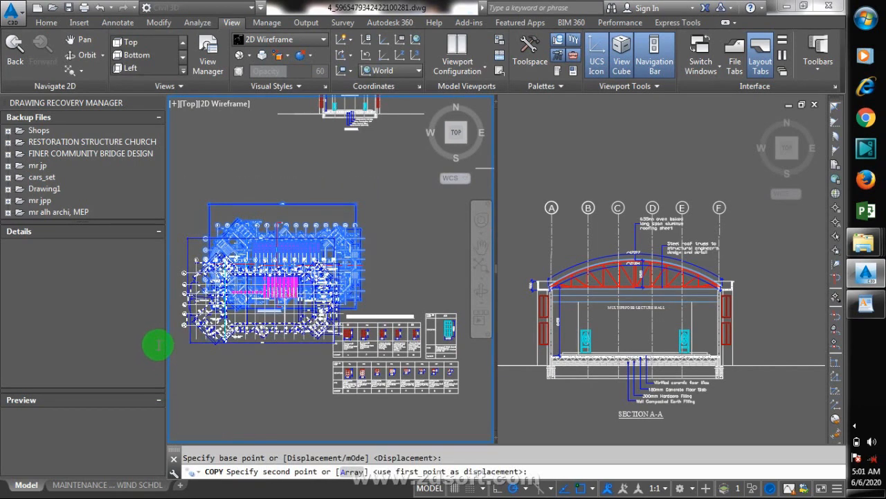
scroll(155, 319, down, 3)
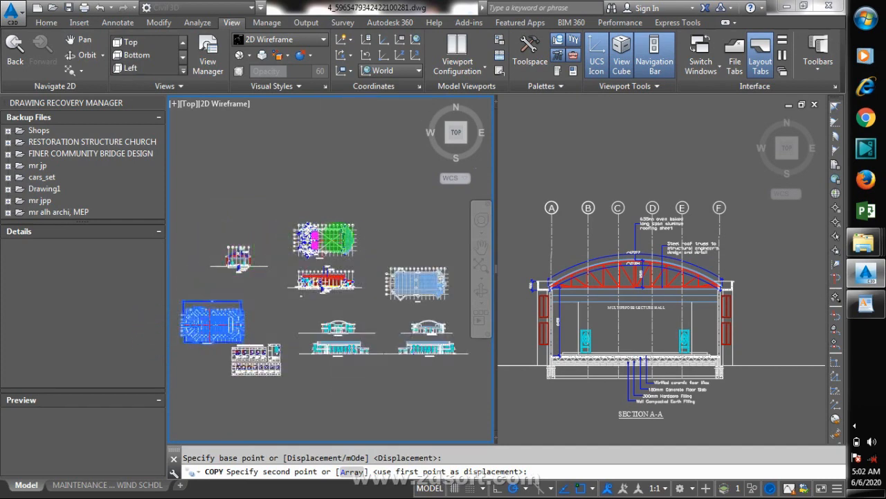
scroll(376, 248, down, 2)
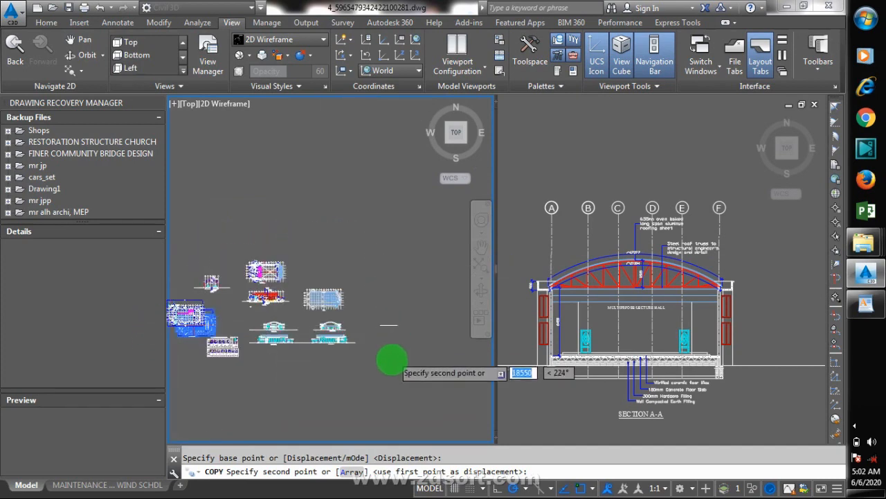
click(354, 381)
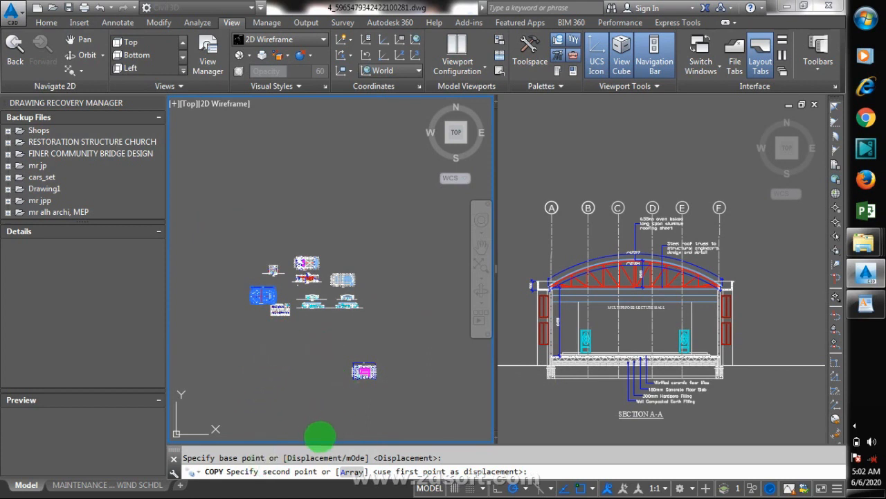
click(315, 435)
key(Return)
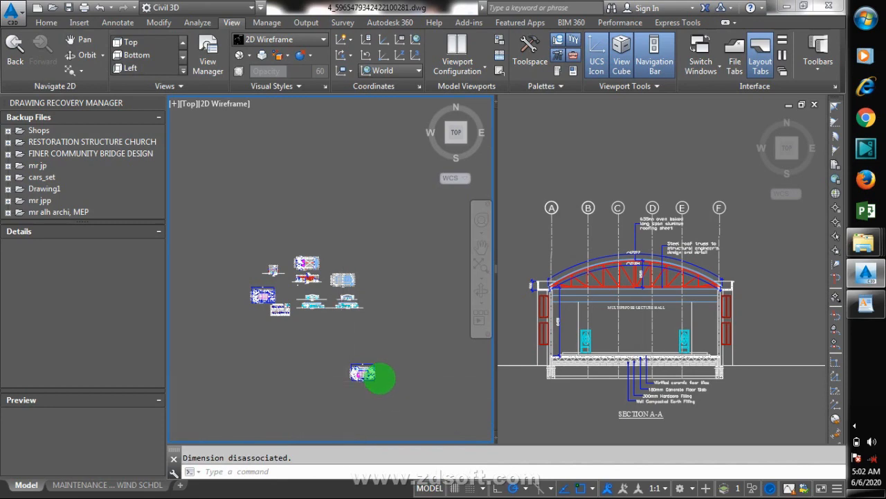
Step: Examine the copied ground floor plan around the female toilet, furniture store and seating, ending with the whole plan in view
scroll(338, 388, up, 2)
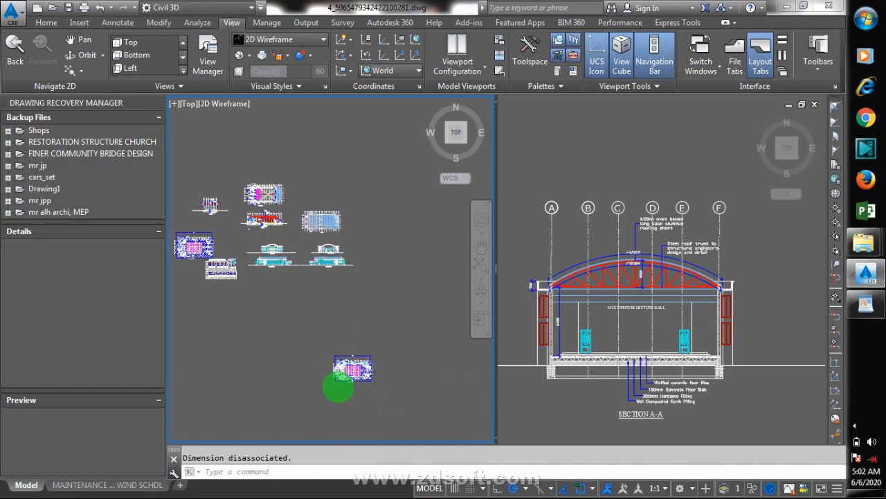
scroll(338, 388, up, 2)
scroll(330, 378, up, 2)
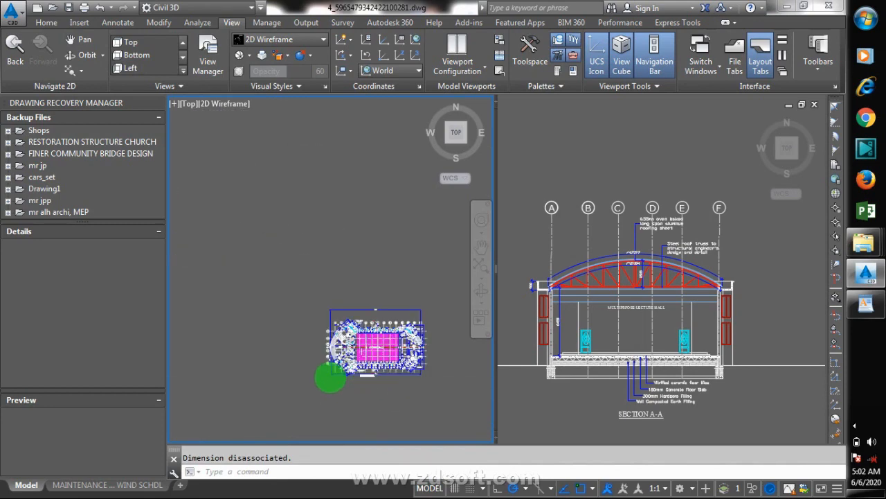
scroll(325, 347, up, 2)
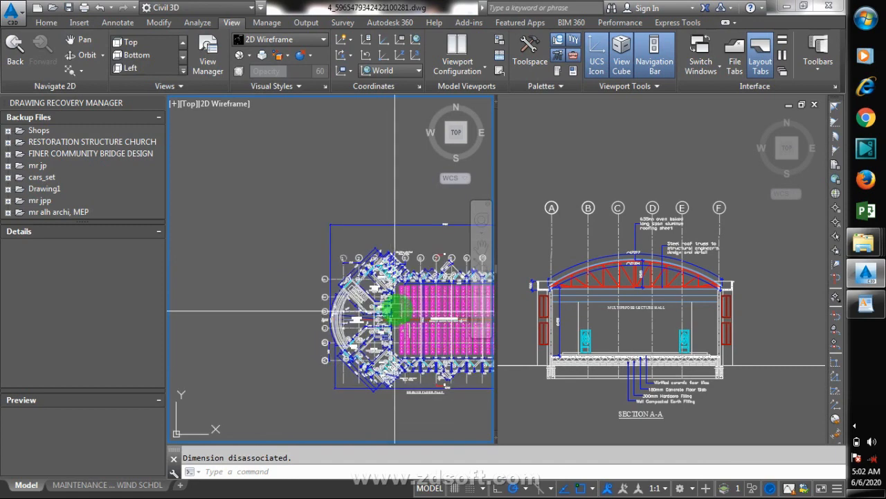
scroll(413, 242, up, 3)
scroll(414, 222, up, 4)
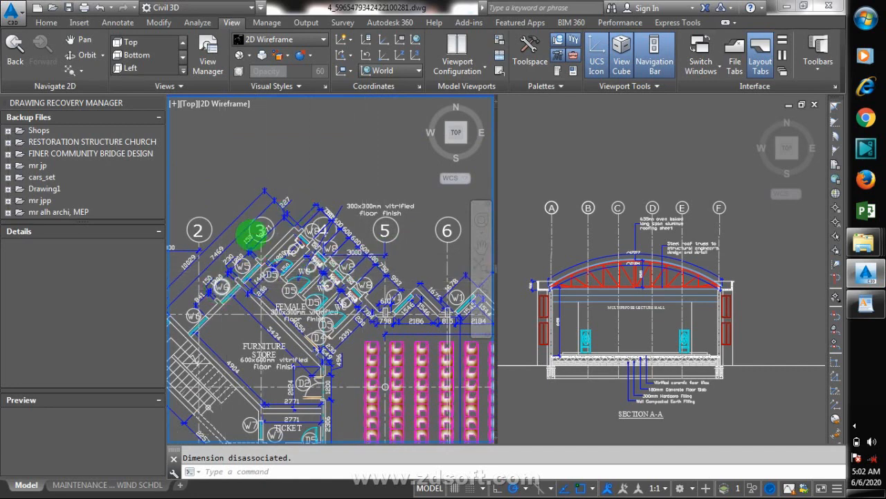
scroll(227, 268, down, 2)
scroll(210, 273, down, 2)
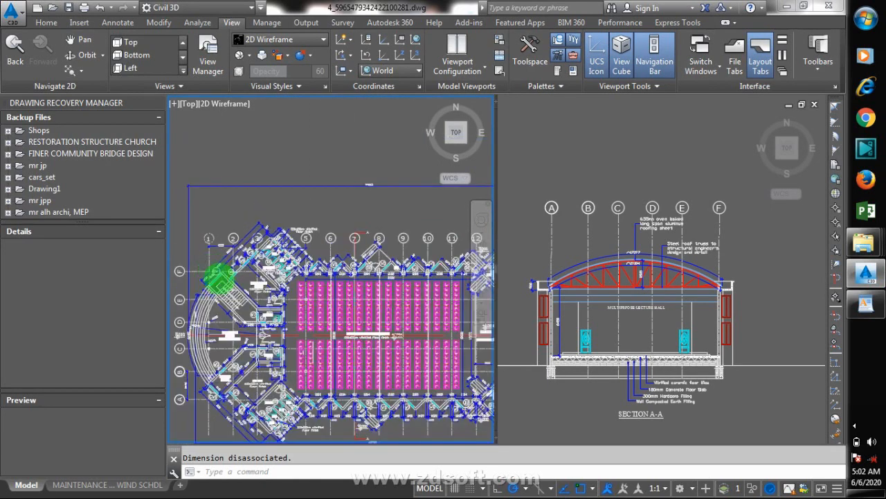
scroll(214, 268, down, 2)
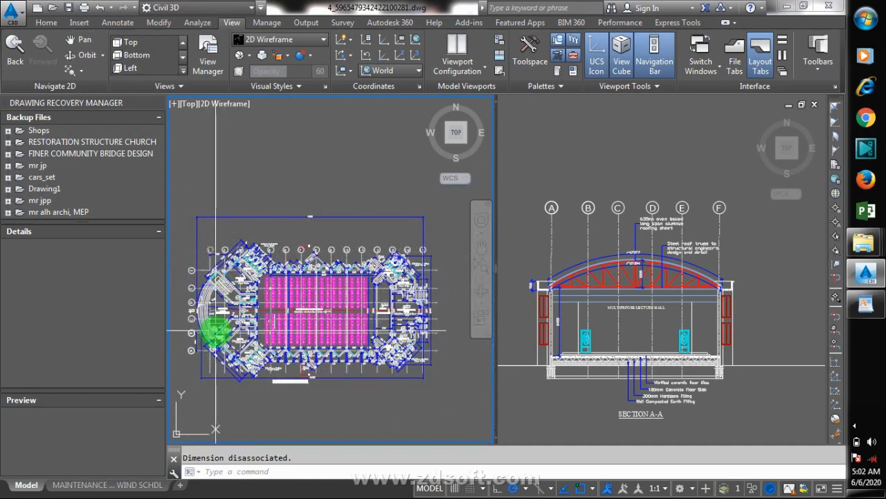
Step: Check the drawing for unused named items with the Purge command and close its dialog
text(pu)
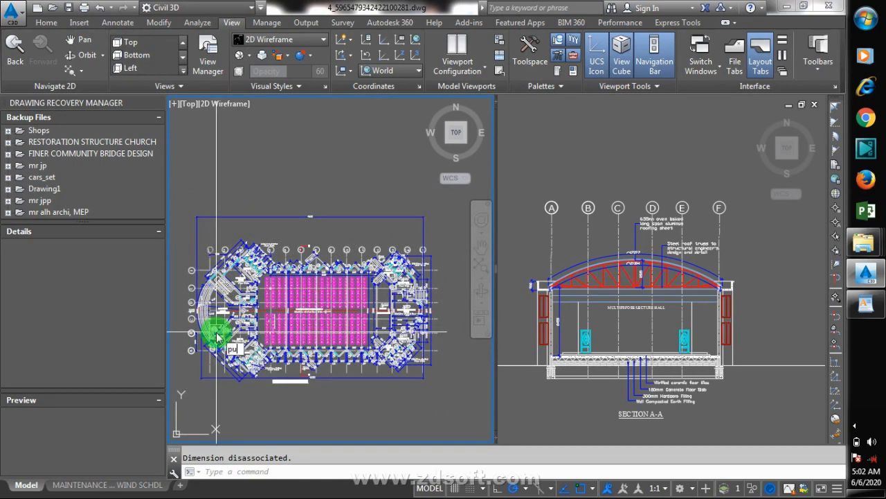
key(Return)
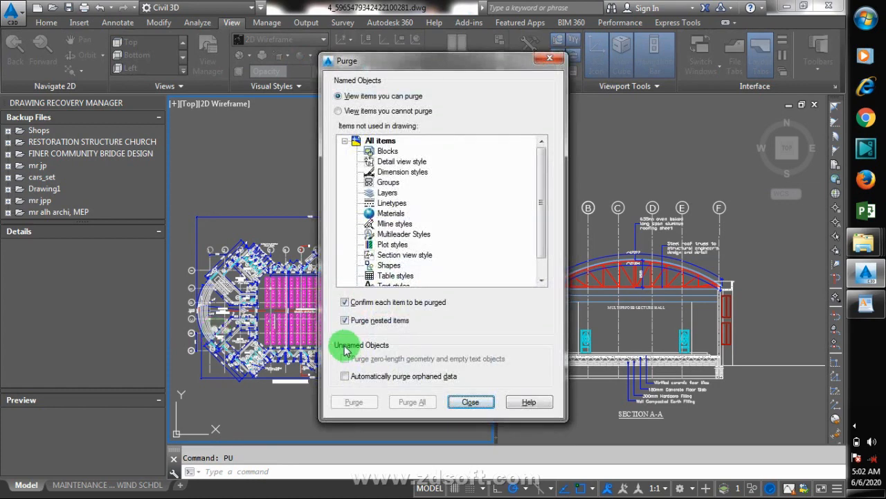
click(464, 408)
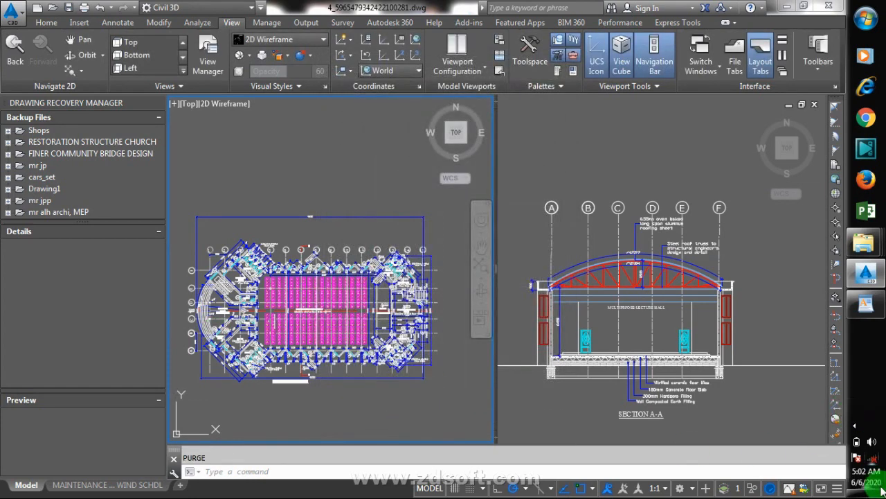
click(856, 425)
right_click(812, 414)
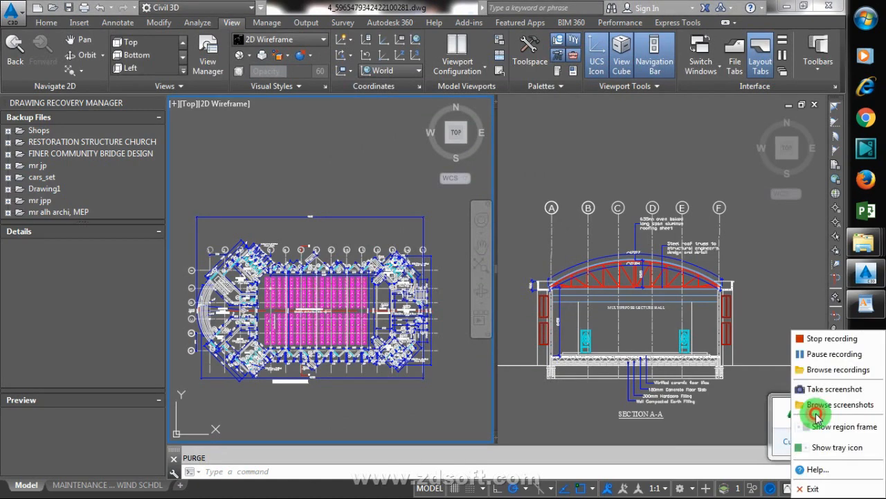
click(834, 353)
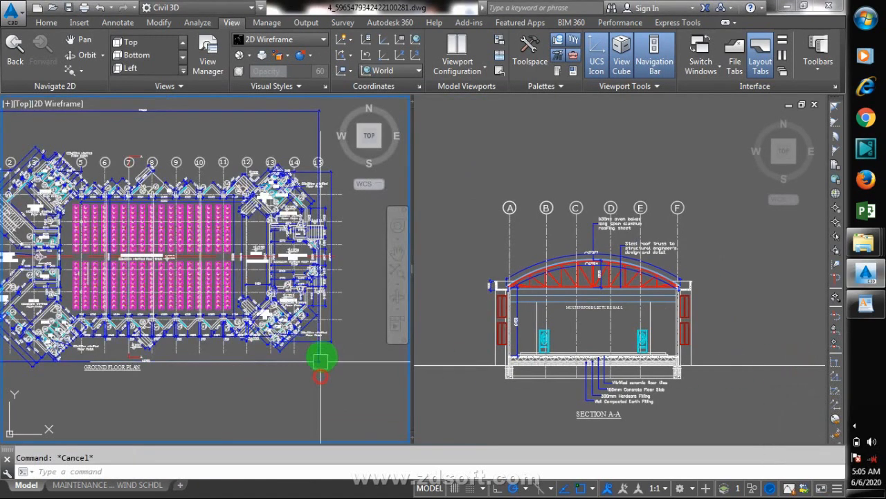
Step: Turn off the Wall and furniture layers with LAYOFF, using a male changing room wall and the hall seating
scroll(286, 145, up, 4)
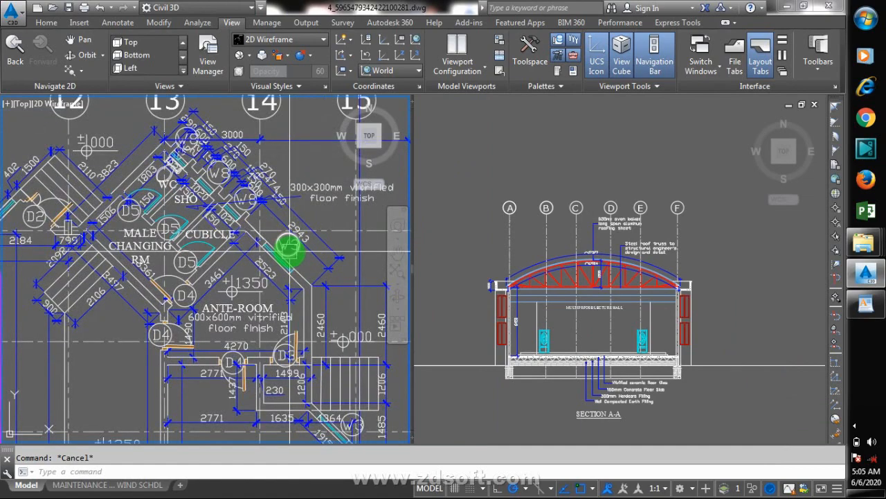
scroll(289, 251, down, 2)
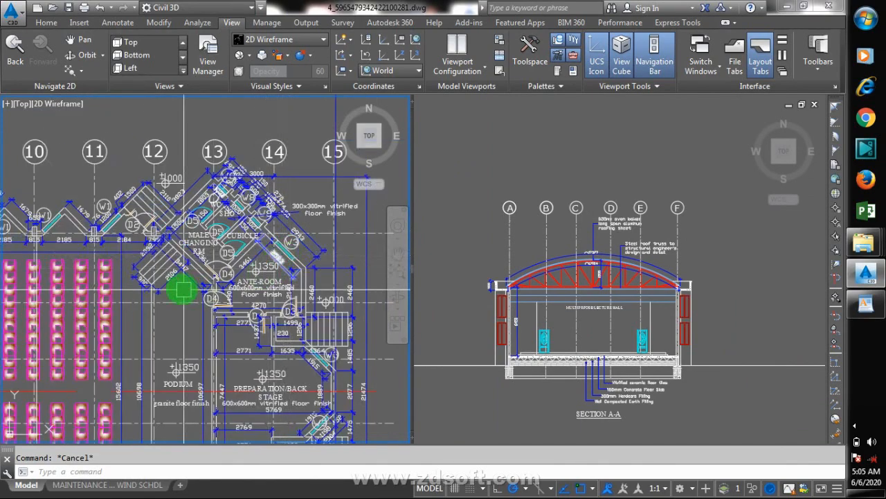
scroll(184, 291, up, 2)
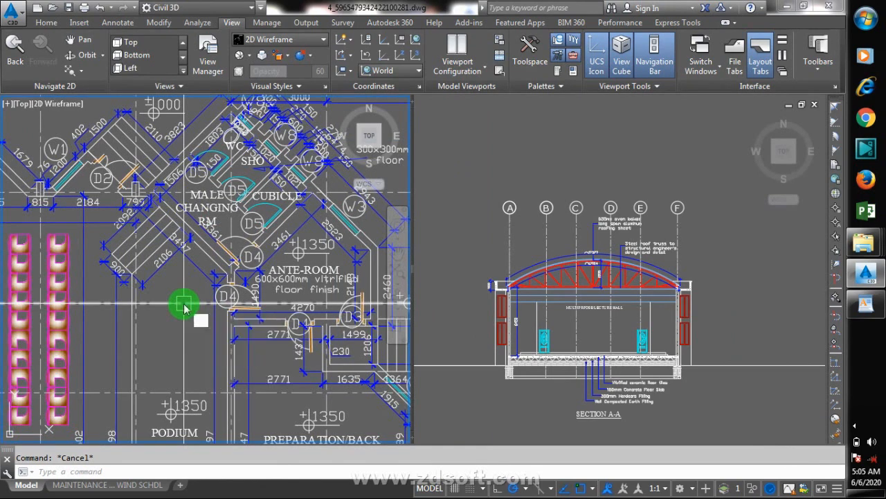
text(yo)
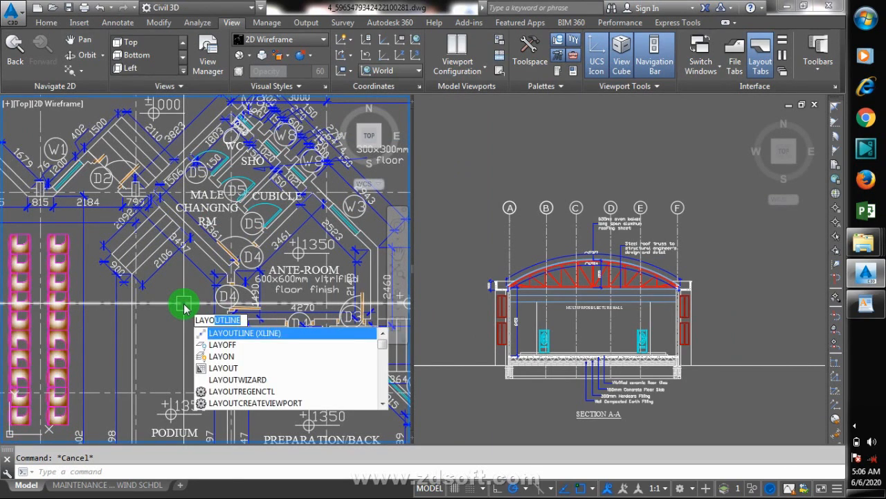
text(ff)
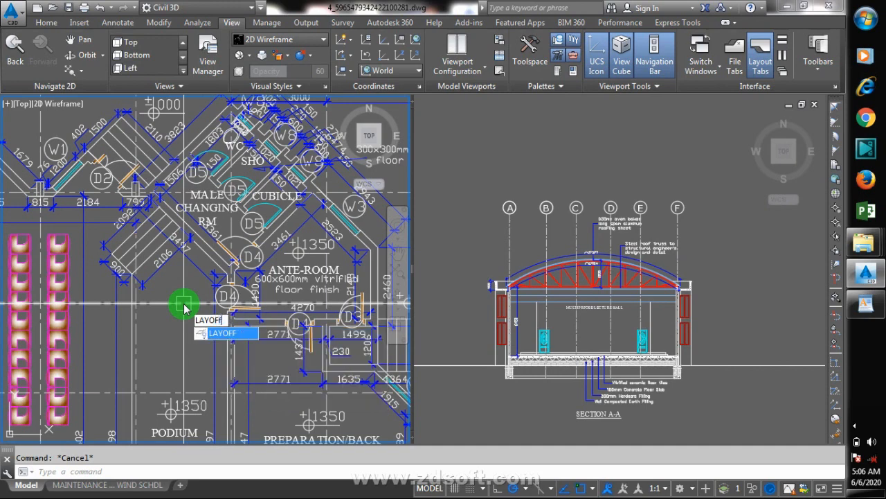
key(Return)
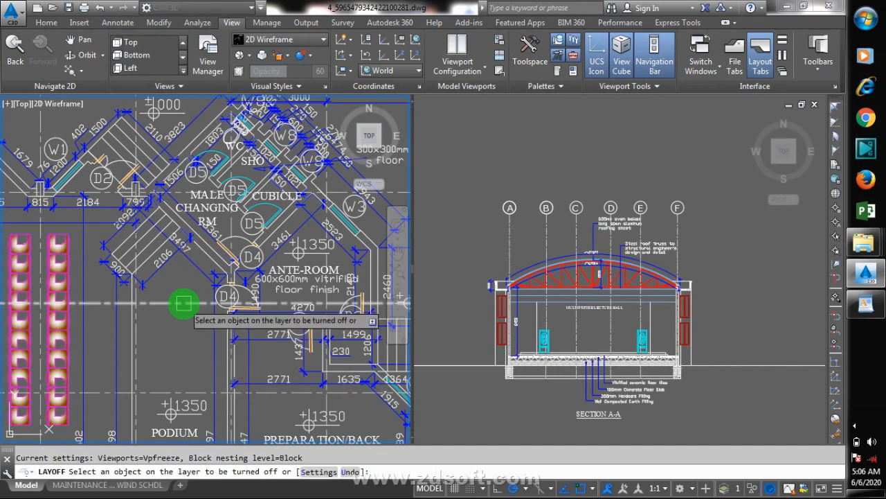
scroll(213, 249, up, 4)
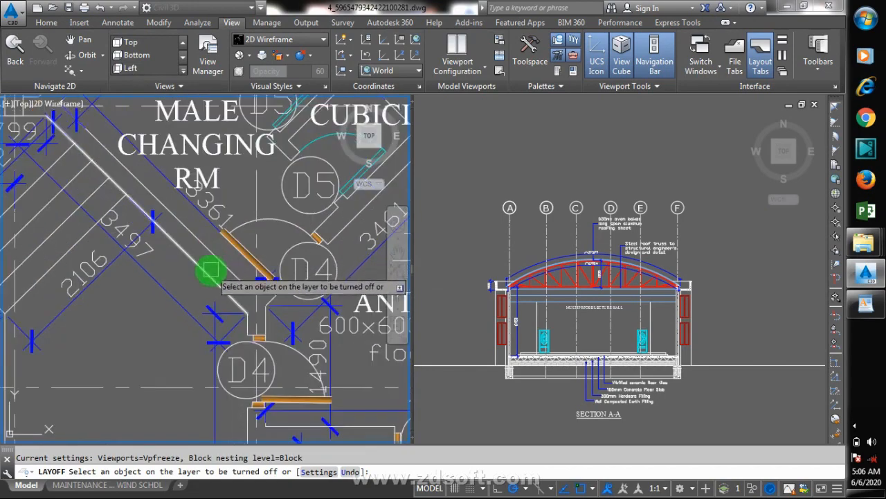
click(212, 260)
scroll(214, 254, down, 5)
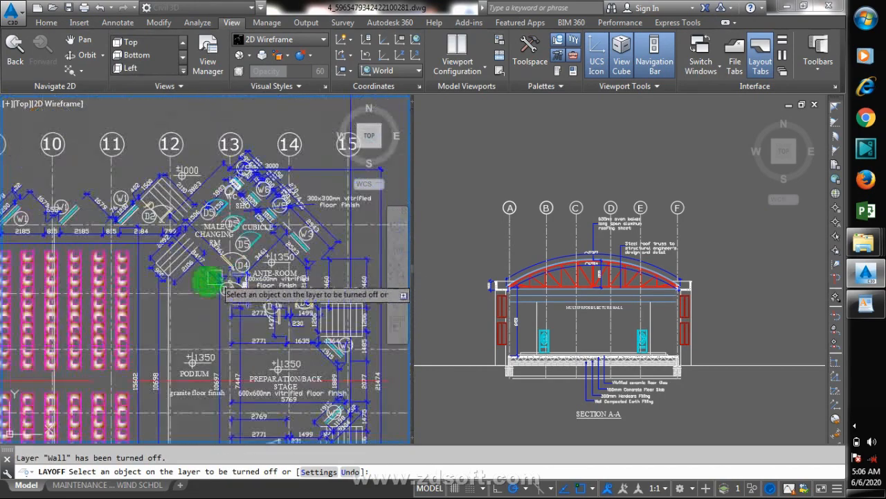
click(120, 312)
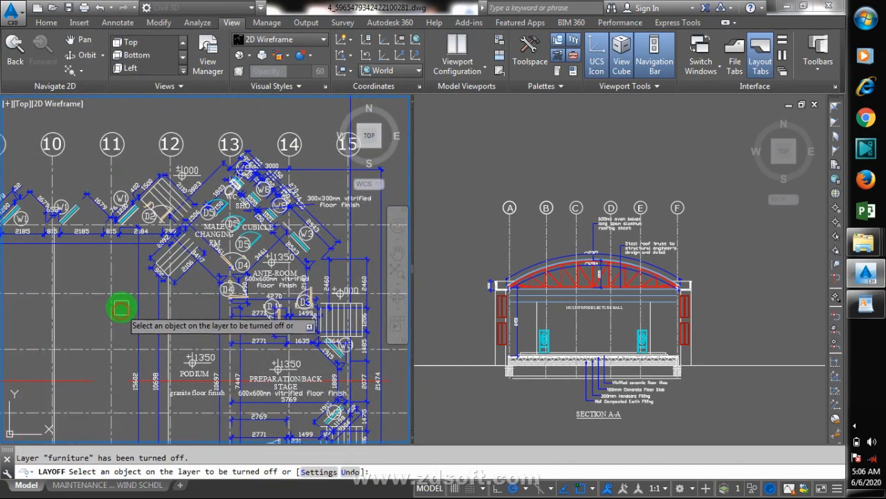
Step: Turn off the EDGES layer of the entrance porch steps and the Hidden Line layer of the dashed lines near the furniture store
scroll(239, 277, down, 4)
scroll(65, 277, up, 6)
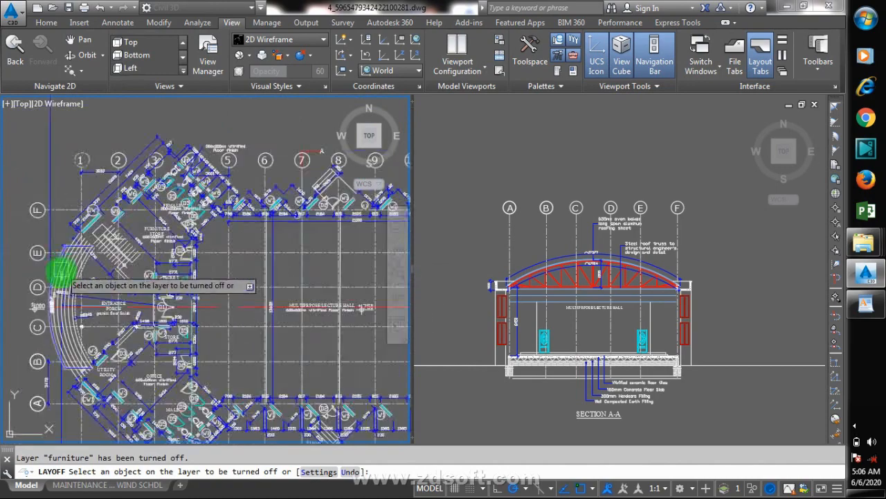
click(83, 254)
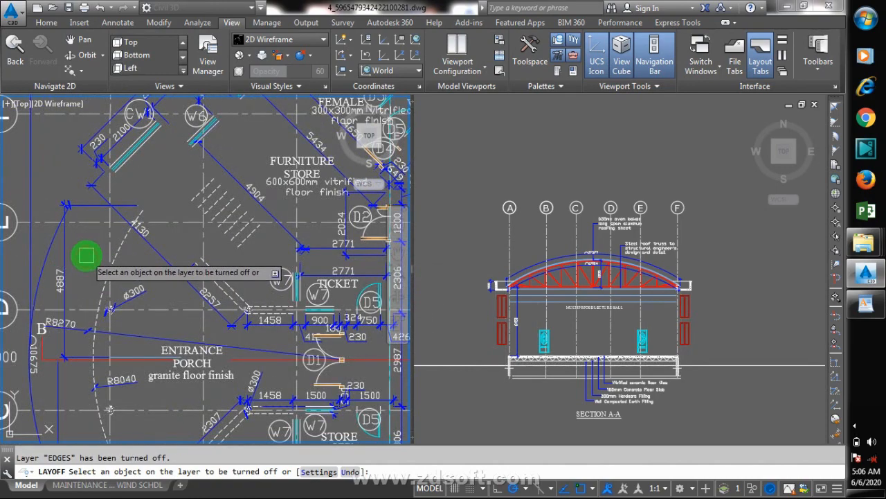
click(237, 245)
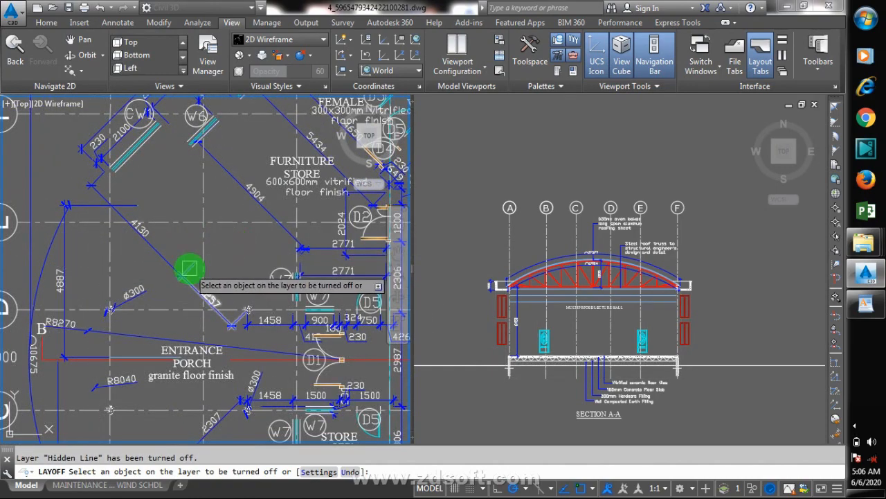
Step: Turn off the layers of the multipurpose hall's name, floor finish and level texts, including the dimention layer
scroll(198, 297, down, 4)
scroll(209, 323, up, 8)
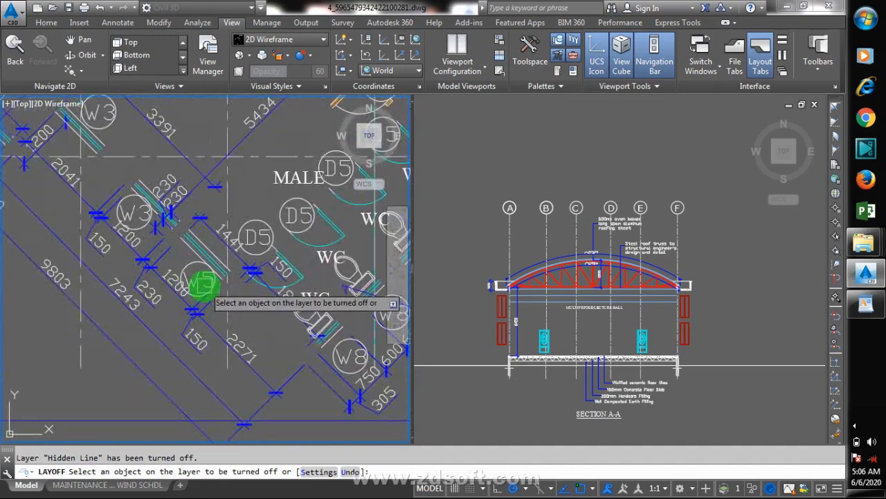
scroll(139, 318, down, 5)
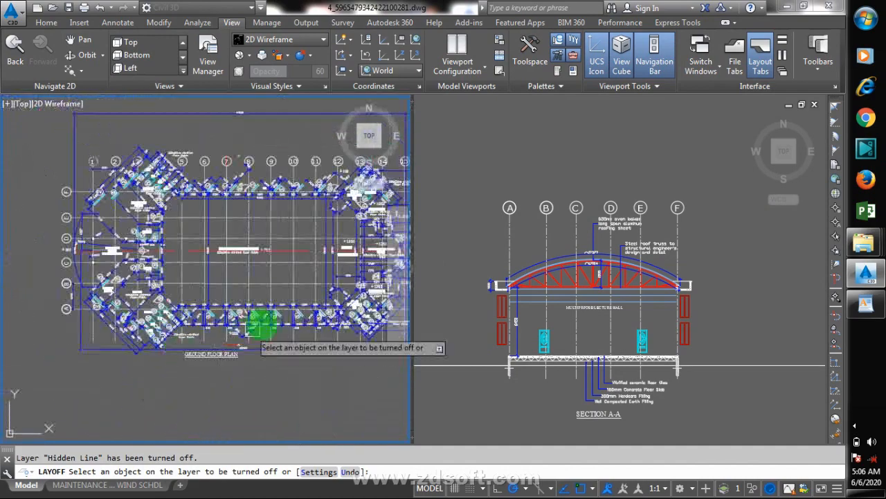
scroll(259, 321, up, 5)
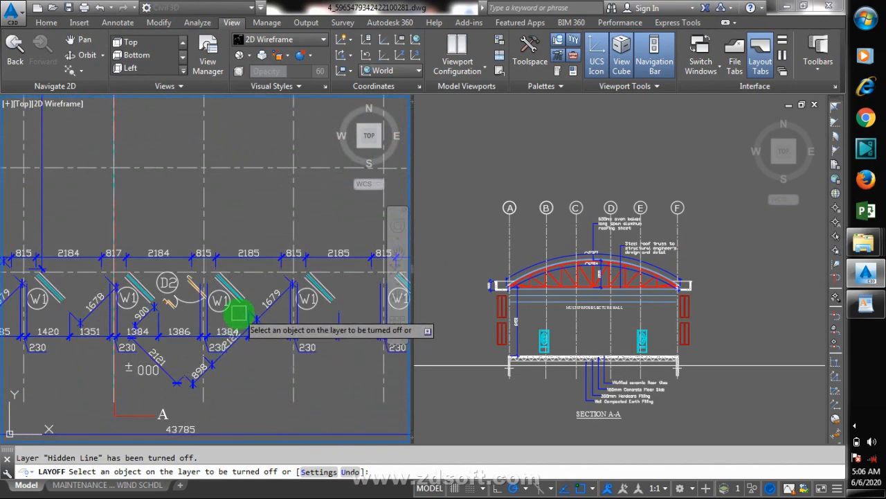
scroll(138, 367, down, 3)
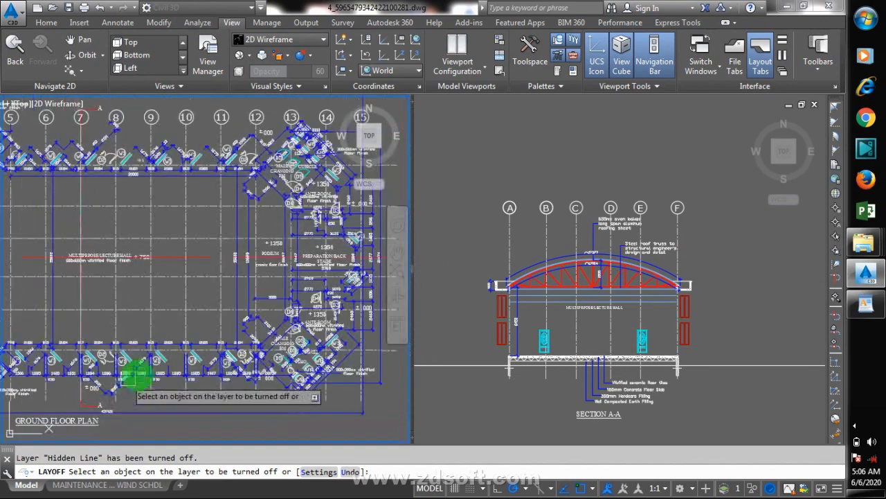
scroll(104, 270, up, 6)
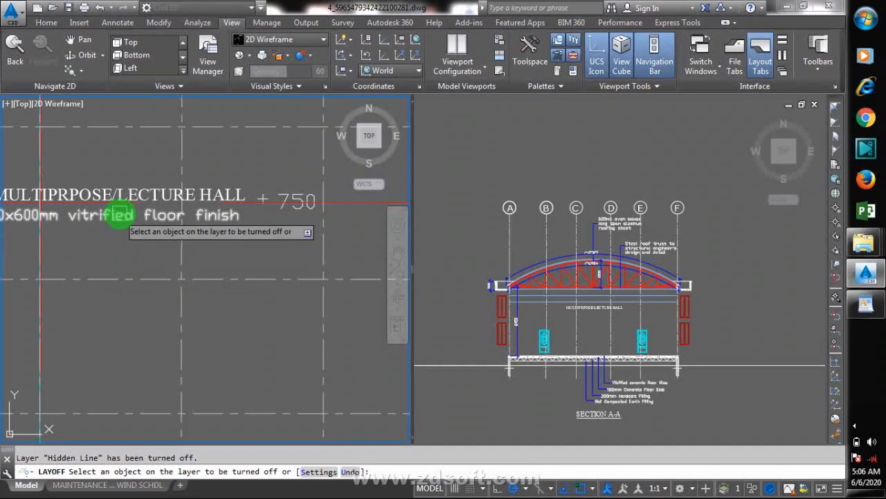
click(119, 232)
click(138, 196)
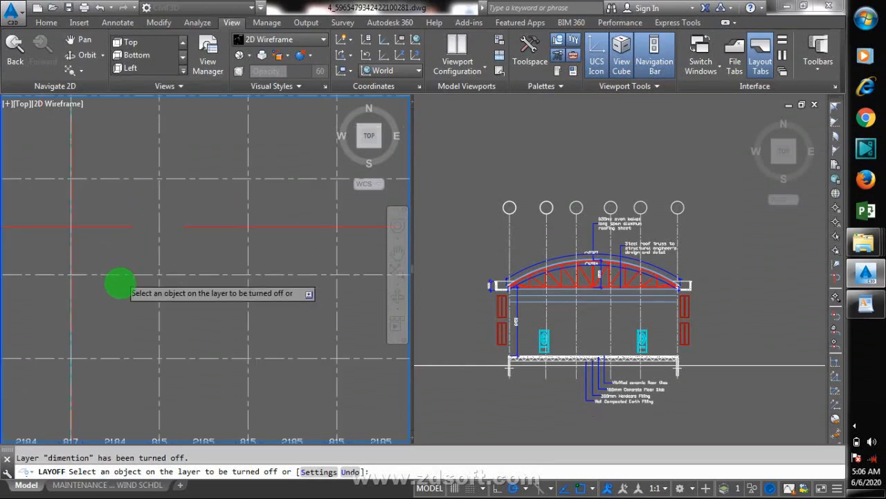
Step: Turn off the Section, S-GRID and grid layers using the red section line and the grid lines across the hall
scroll(132, 296, down, 5)
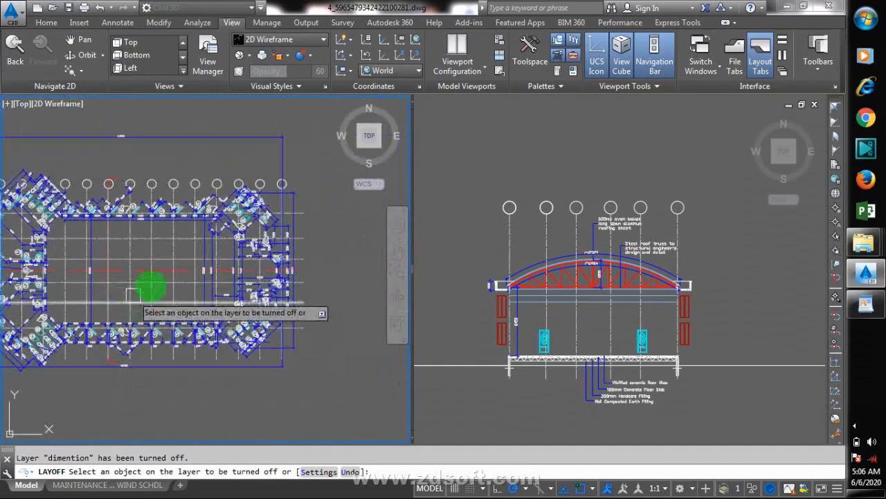
click(161, 270)
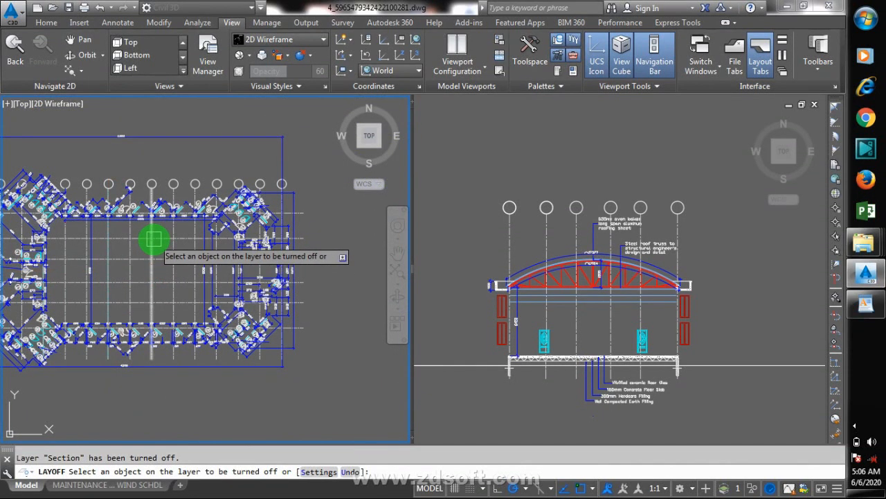
click(154, 240)
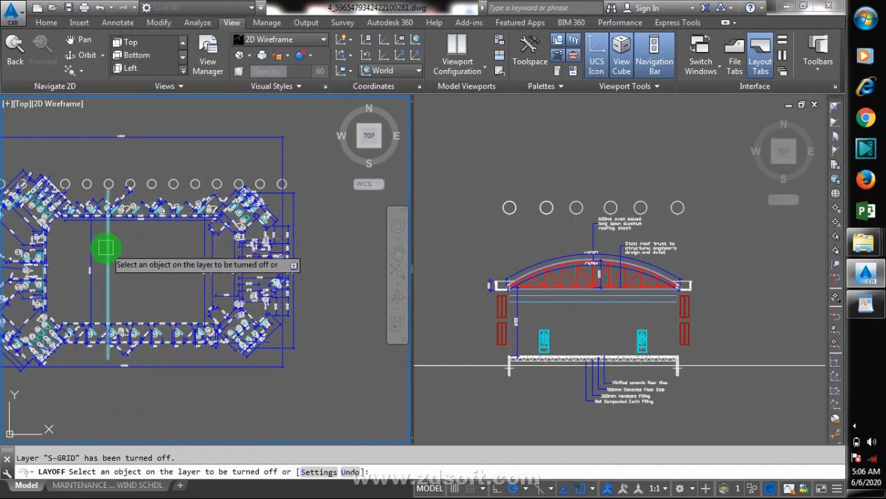
scroll(103, 251, up, 4)
click(108, 255)
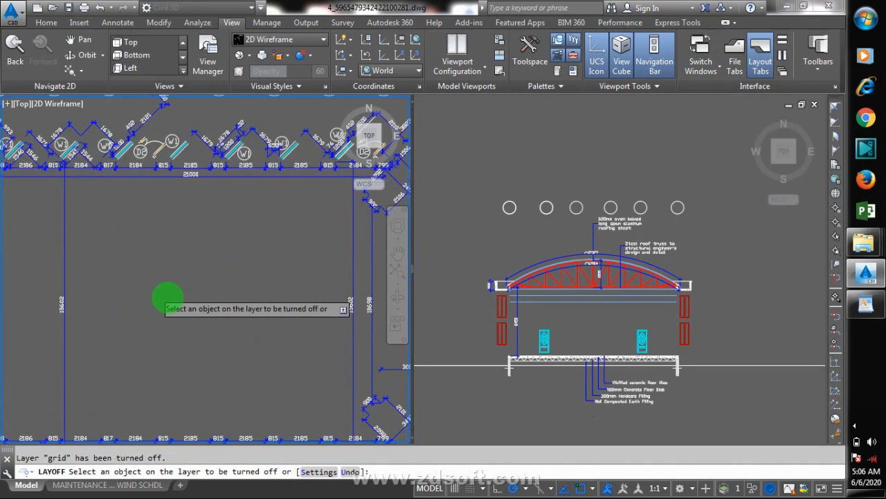
Step: Turn off the Edge layer using a grid bubble above the plan and end the LAYOFF command
scroll(169, 301, down, 5)
scroll(102, 315, up, 2)
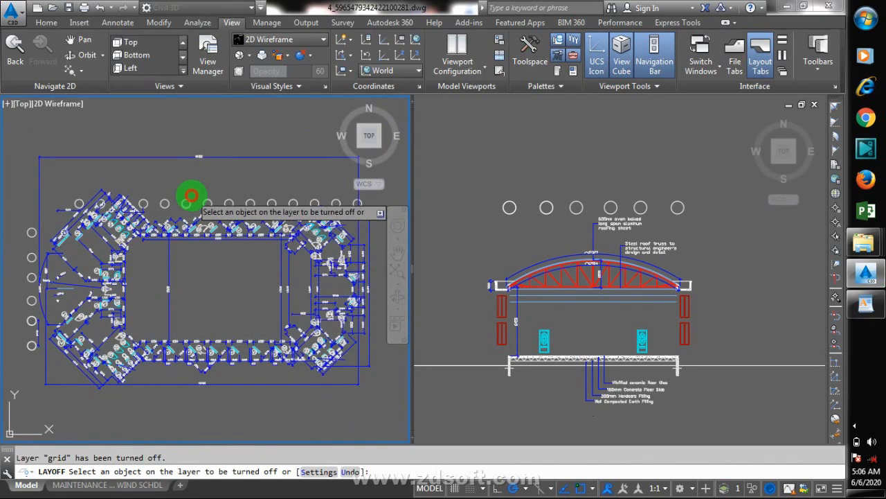
click(198, 202)
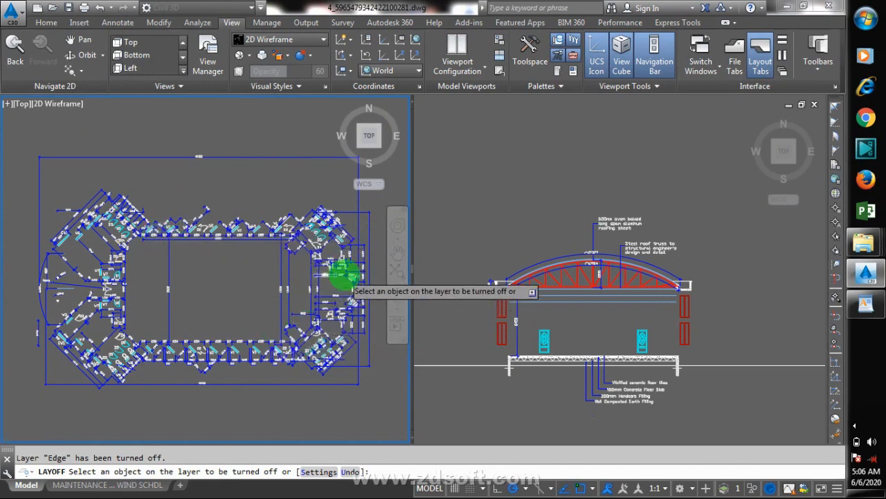
scroll(343, 277, up, 6)
scroll(266, 265, down, 6)
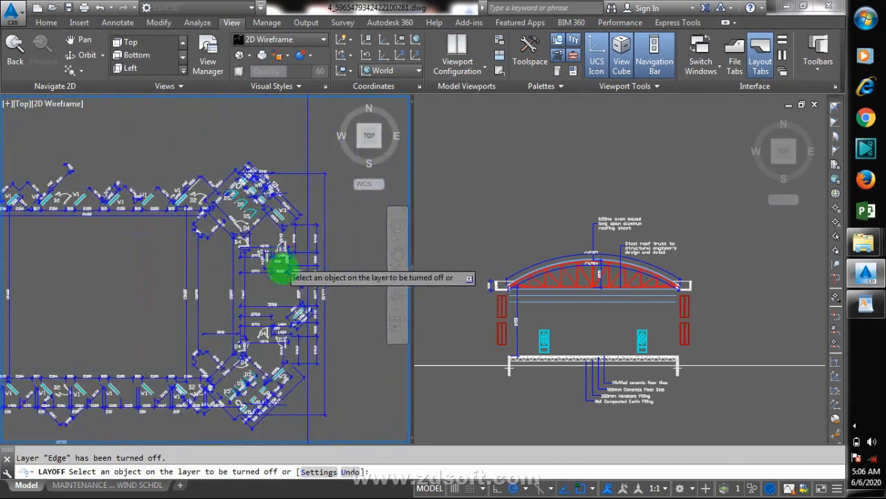
key(Escape)
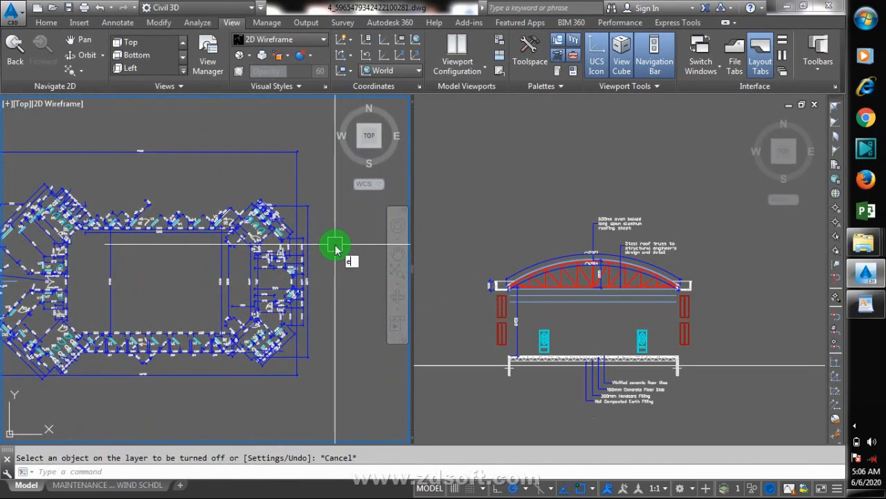
Step: Erase all dimensions, doors, windows and other objects still displayed on the copied ground floor plan
text(e)
key(Return)
click(326, 185)
scroll(243, 309, down, 3)
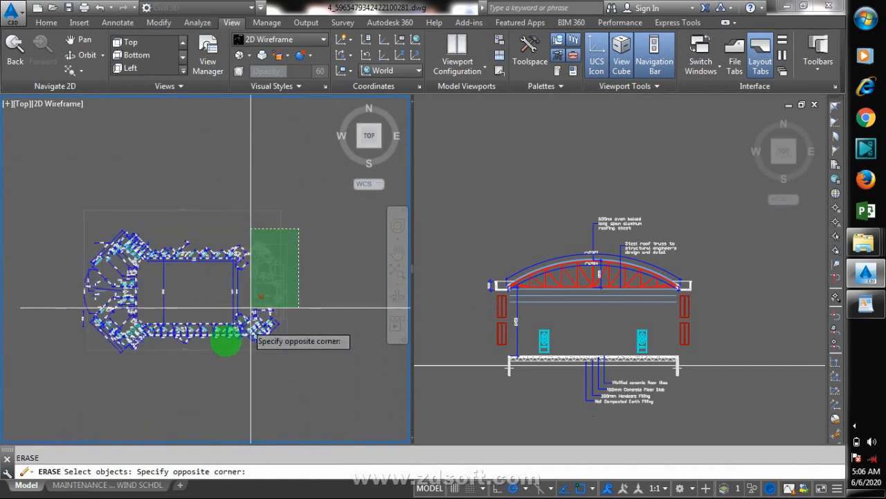
click(66, 374)
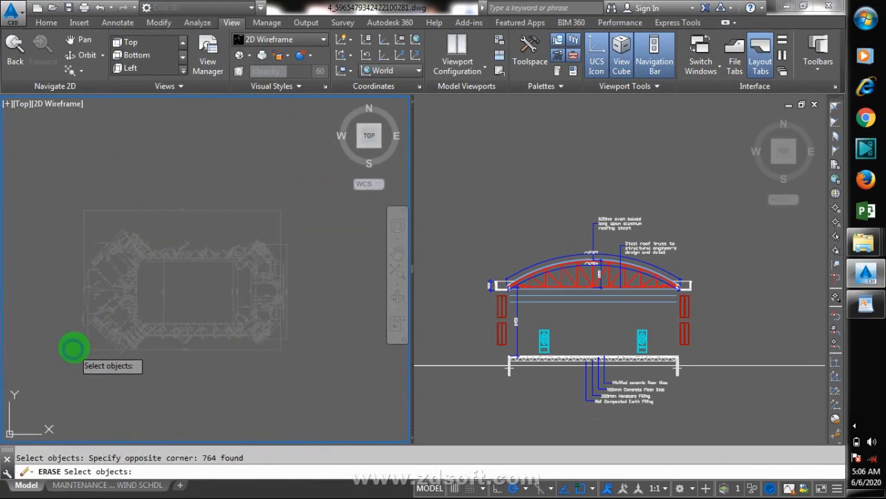
key(Return)
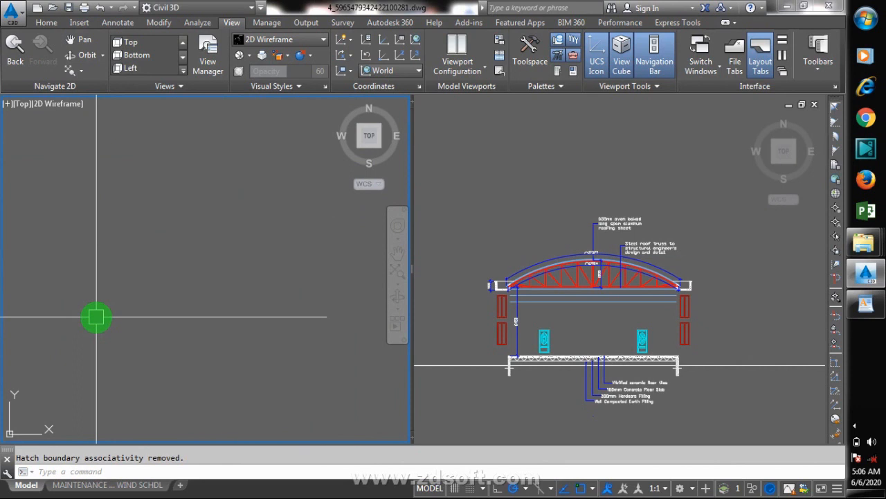
Step: Turn all layers back on with the LAYON command
text(layo)
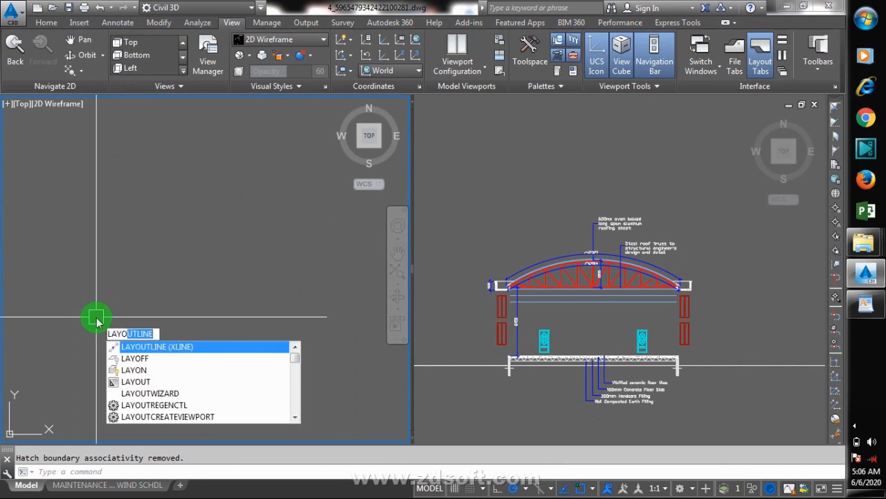
text(n)
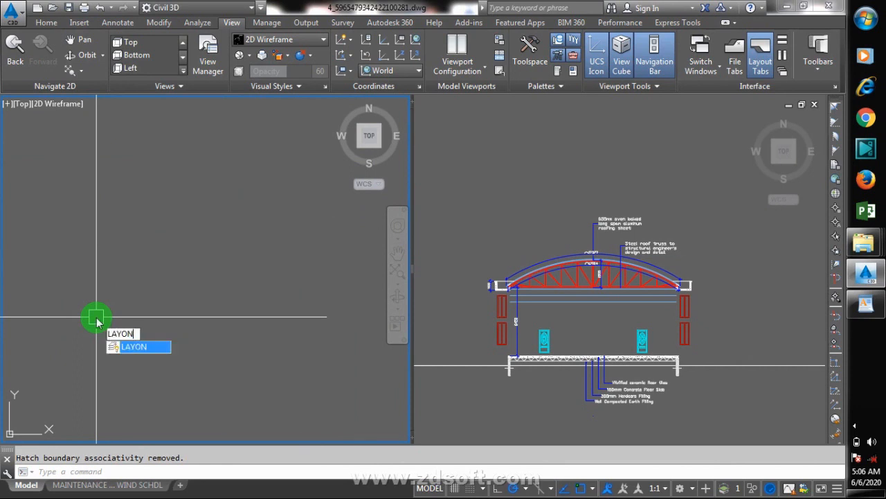
key(Return)
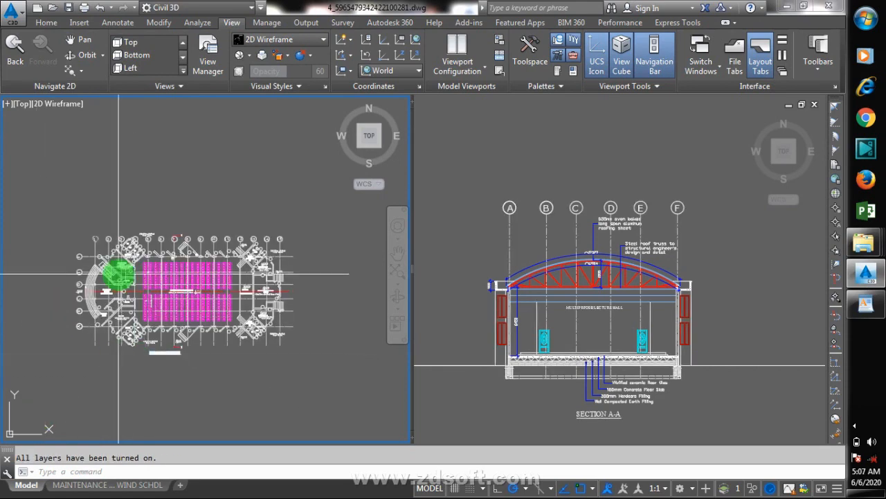
Step: Isolate the Edge layer with LAYISO, using one of the circles beside the female toilet WCs
scroll(121, 273, up, 2)
scroll(144, 239, up, 5)
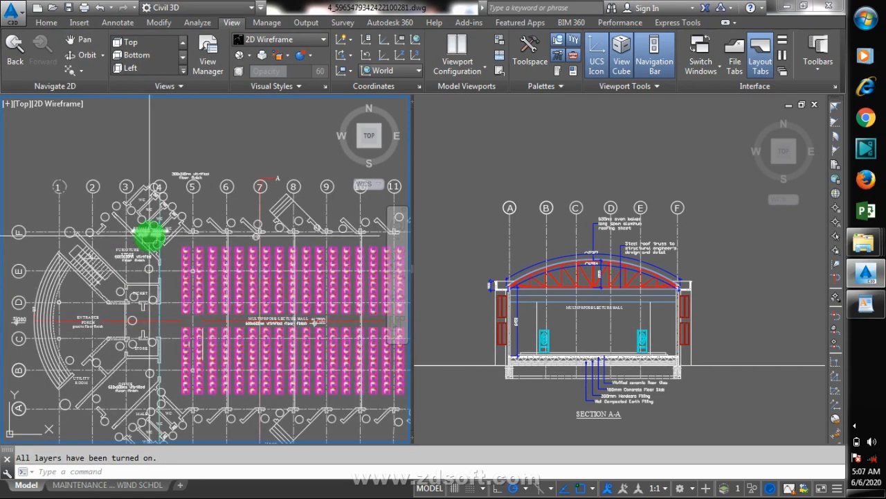
scroll(175, 208, up, 2)
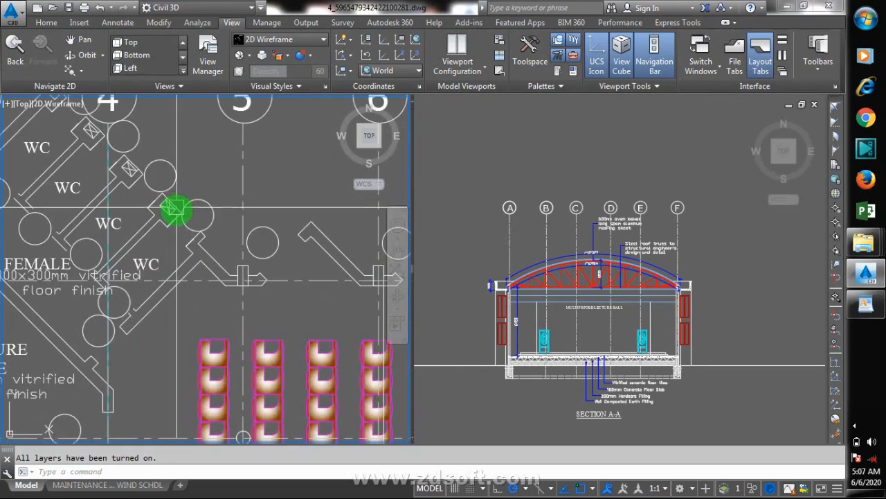
scroll(169, 219, down, 2)
scroll(172, 220, down, 2)
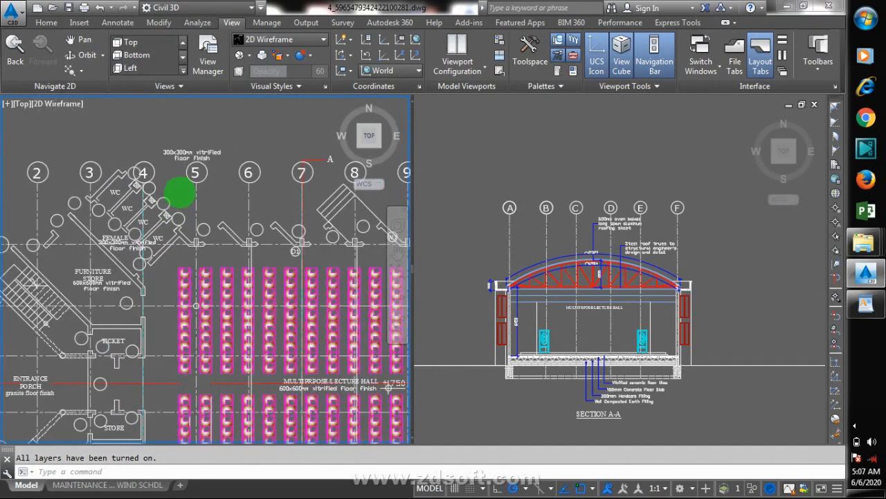
scroll(177, 188, down, 2)
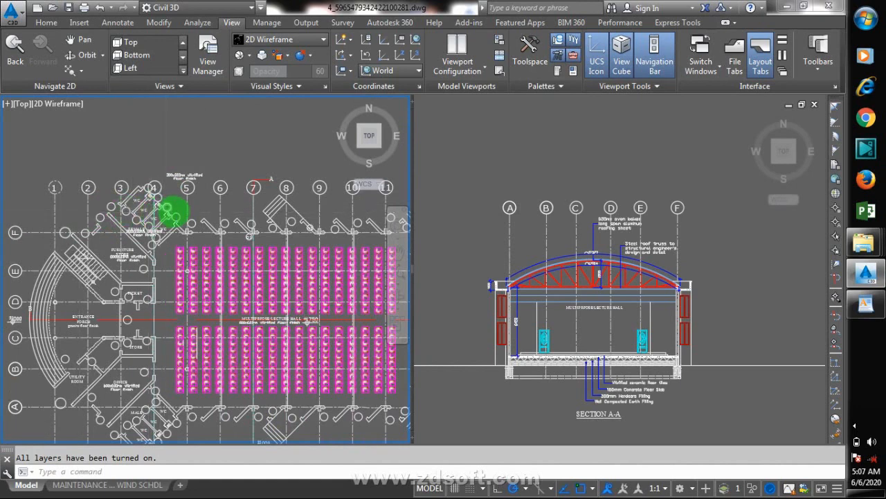
scroll(172, 212, up, 5)
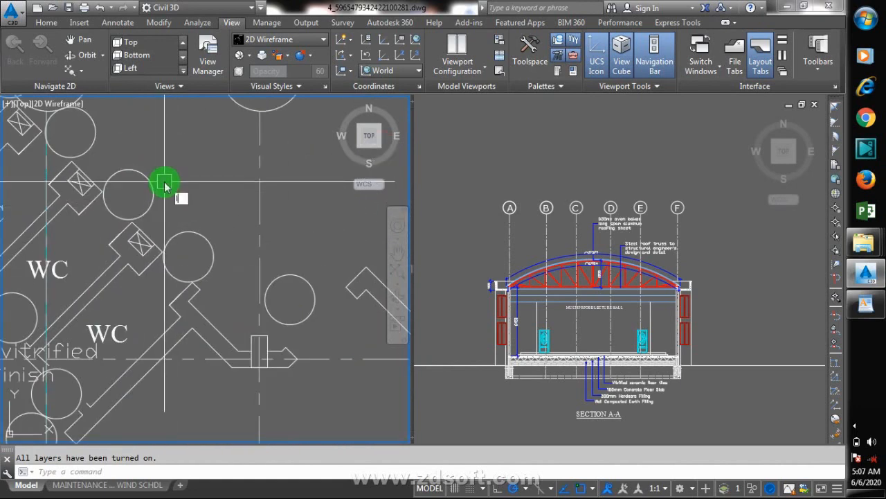
text(AY)
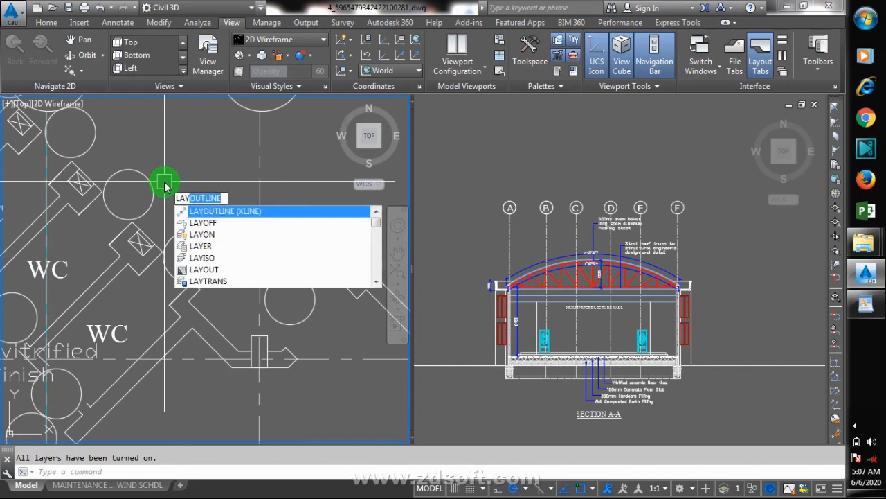
text(ISO)
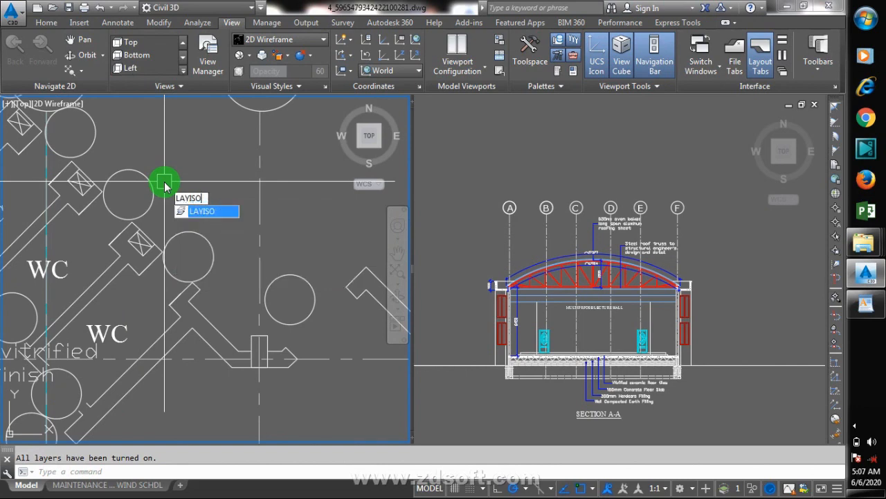
key(Return)
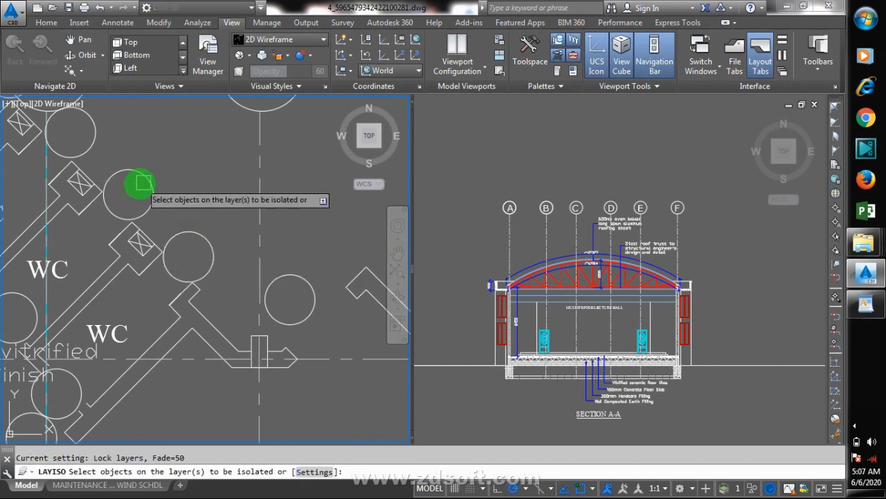
click(138, 171)
right_click(168, 148)
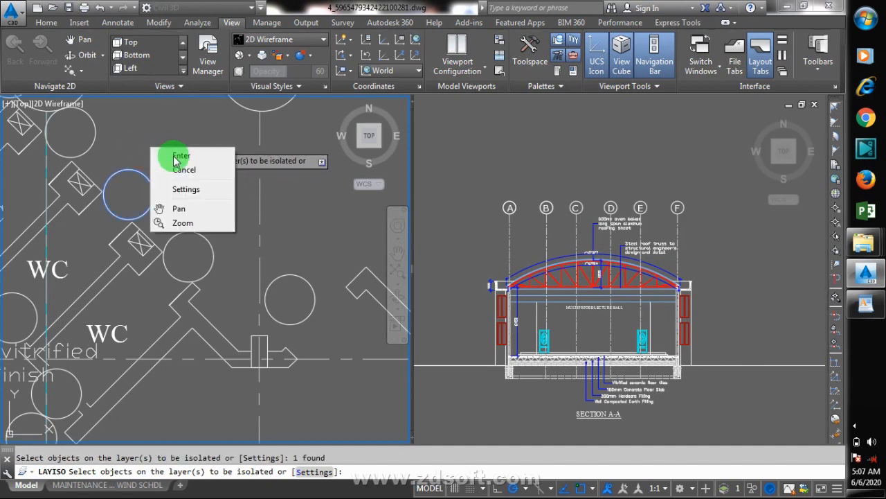
click(174, 155)
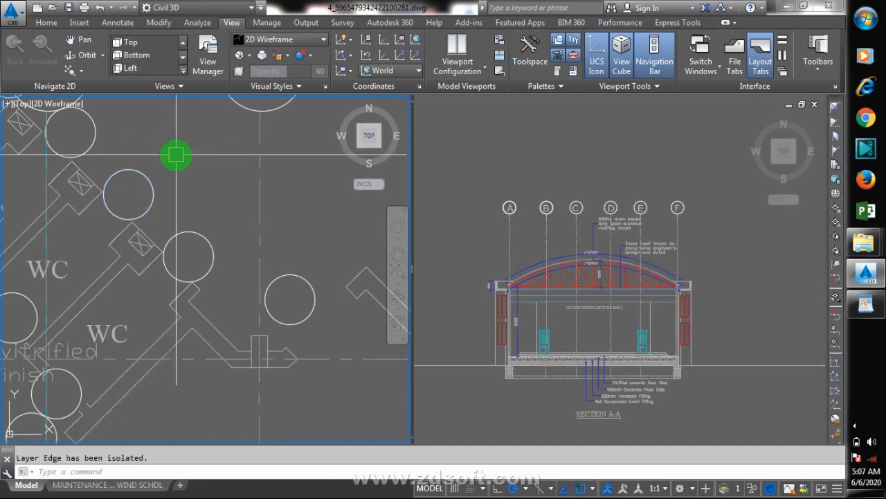
Step: Erase all circles on the isolated Edge layer across the copied ground floor plan
scroll(180, 187, down, 4)
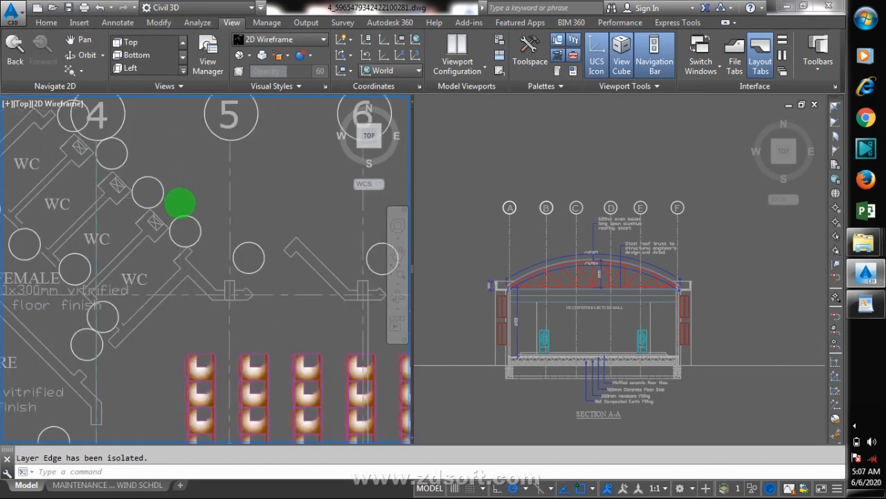
scroll(182, 213, down, 2)
scroll(181, 212, down, 3)
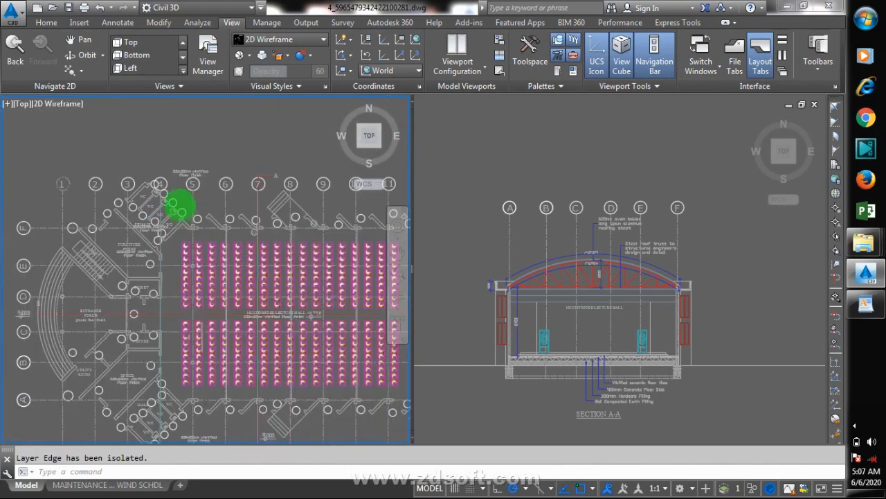
scroll(207, 213, down, 3)
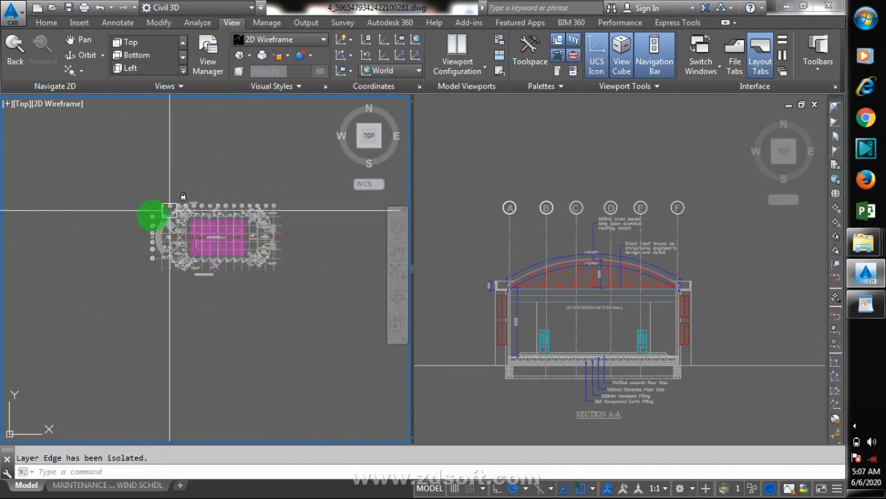
text(e)
key(Return)
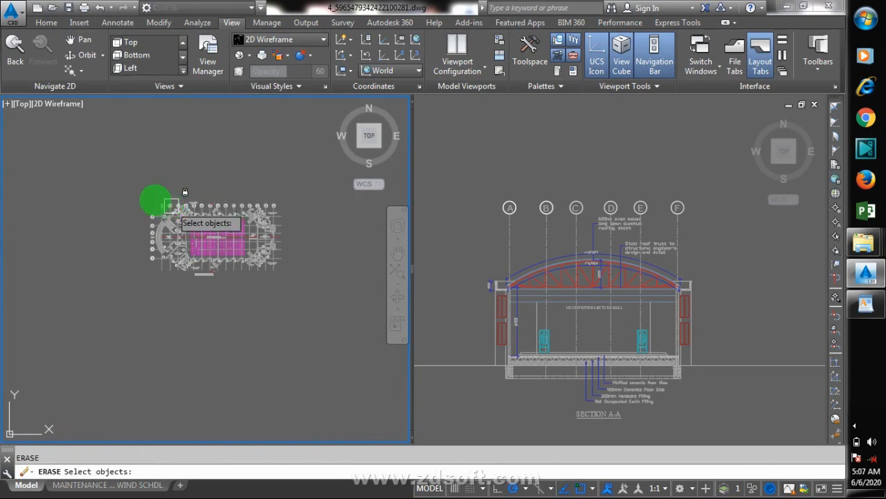
click(118, 183)
click(301, 282)
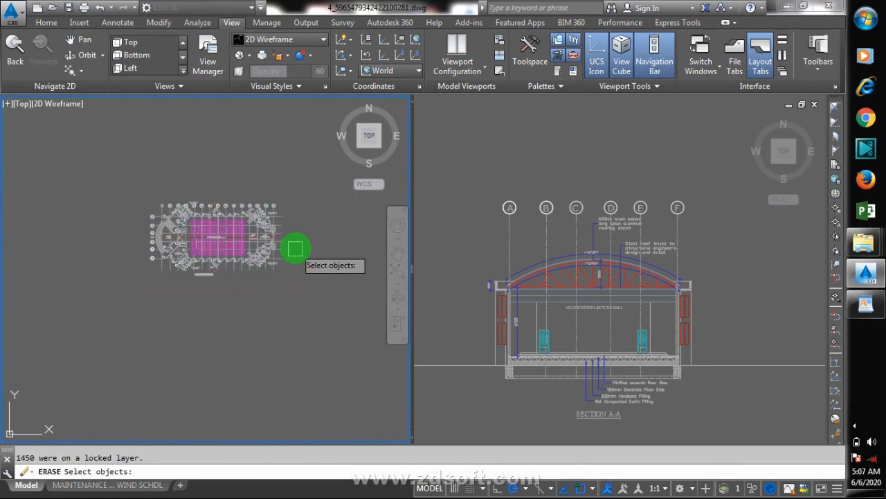
key(Return)
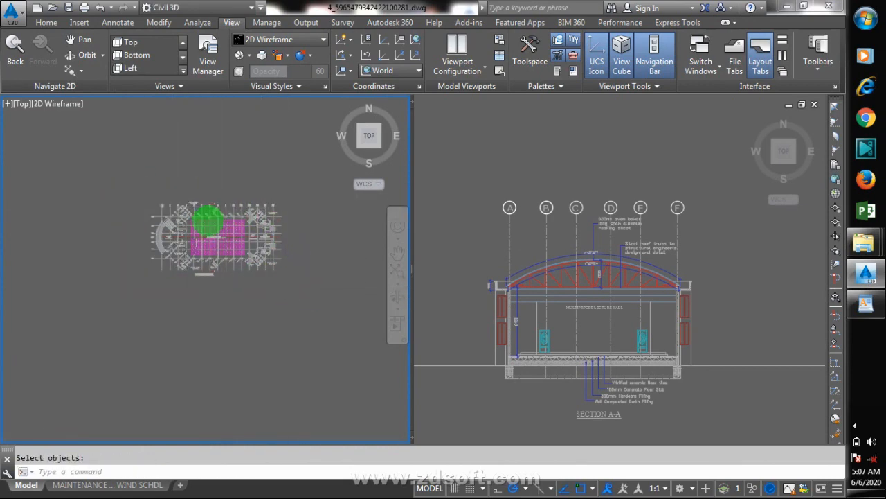
scroll(208, 213, up, 2)
scroll(208, 203, up, 5)
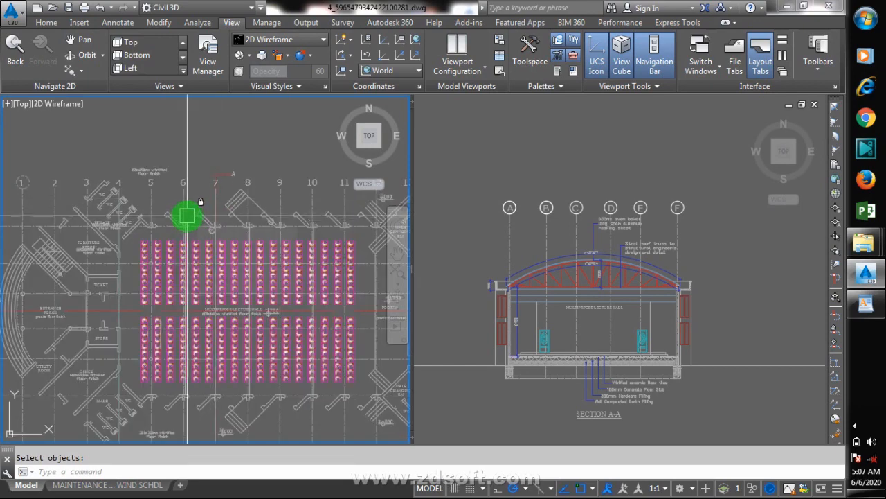
key(Escape)
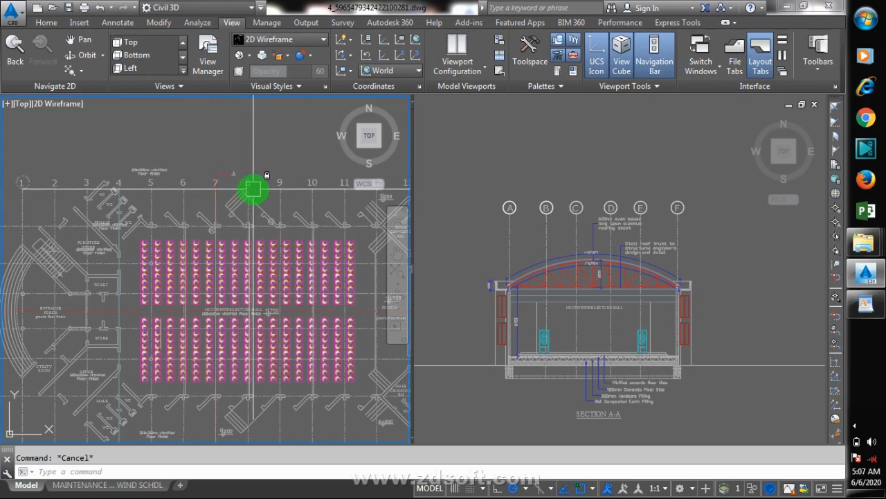
click(322, 44)
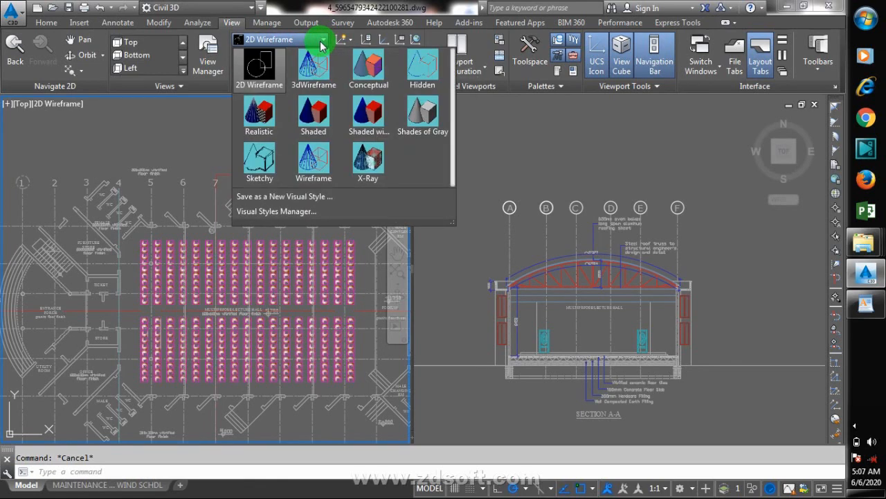
click(322, 43)
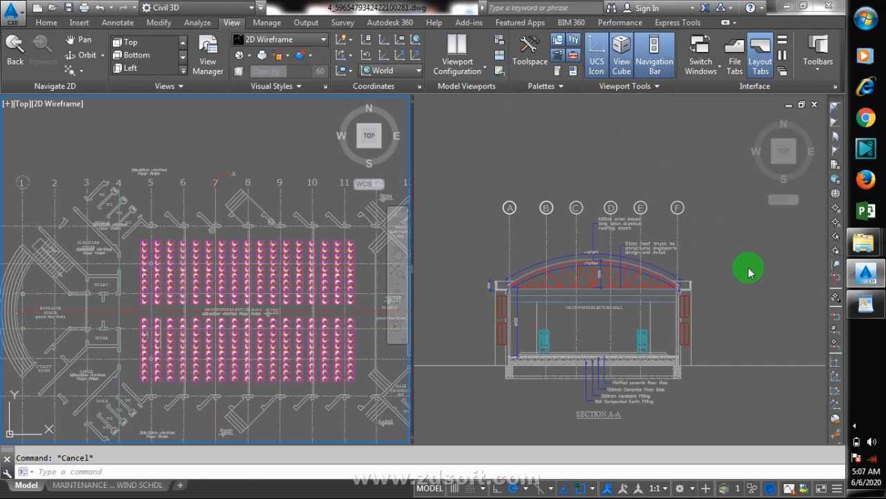
click(859, 427)
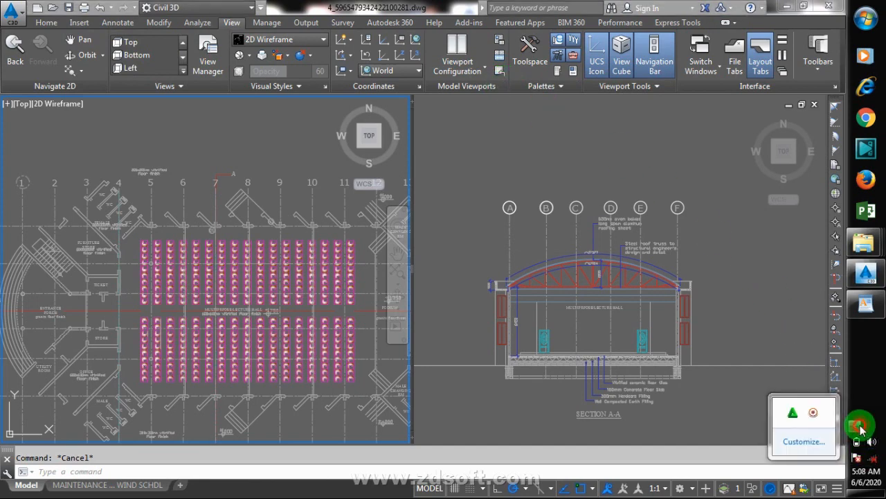
right_click(822, 413)
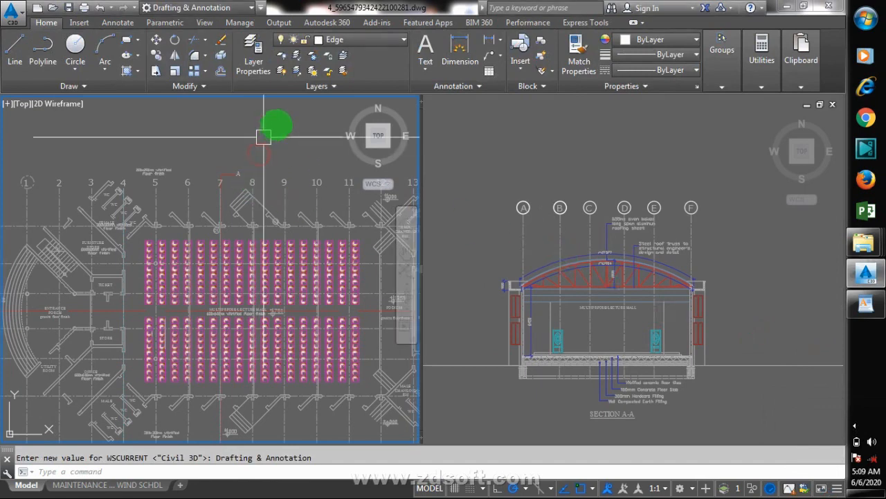
Step: Unlock layer 0 and make it the current layer
click(394, 43)
click(309, 58)
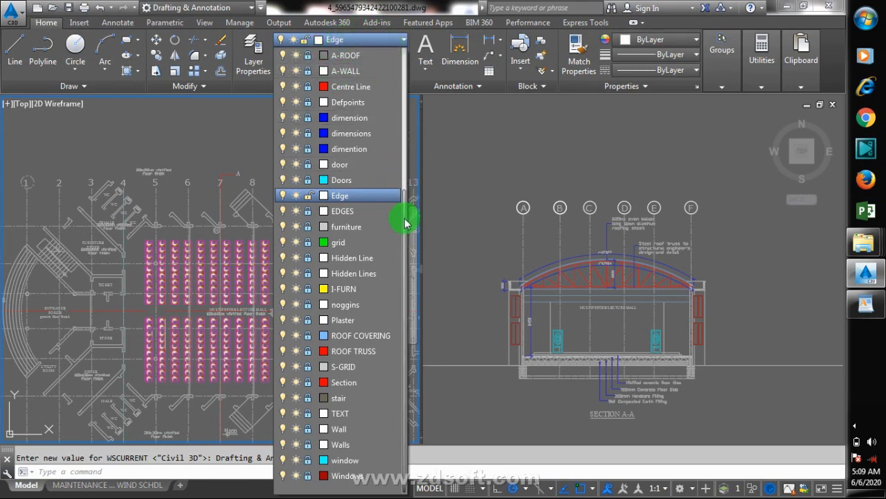
drag(406, 222, 413, 72)
click(294, 55)
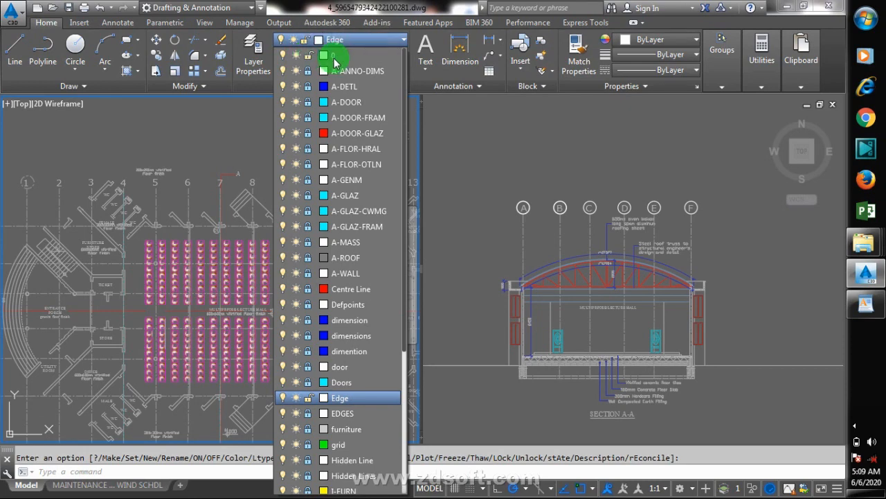
click(360, 57)
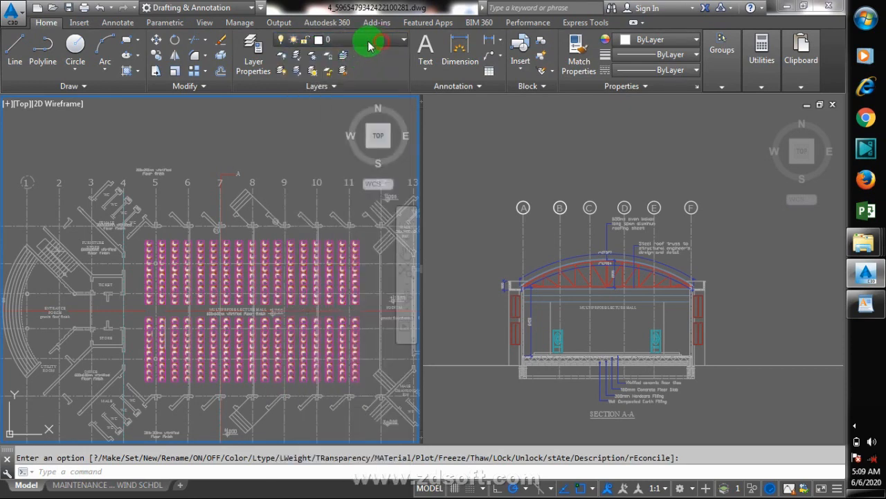
Step: Set the A-ANNO-DIMS and Windows layers in turn as the current layer
click(367, 43)
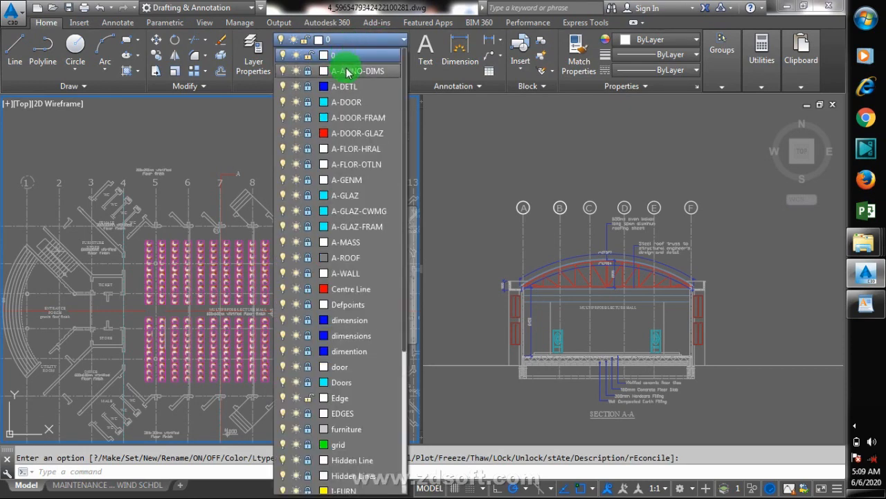
click(348, 72)
click(370, 43)
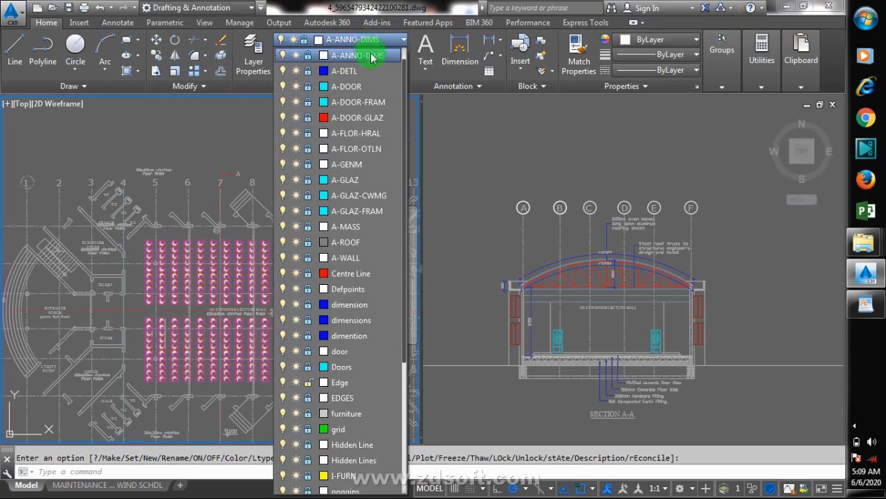
drag(405, 185, 389, 336)
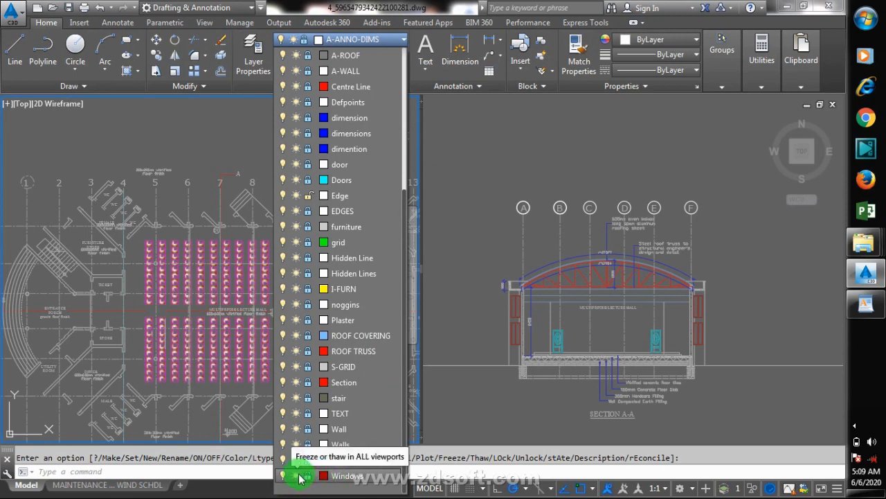
click(346, 476)
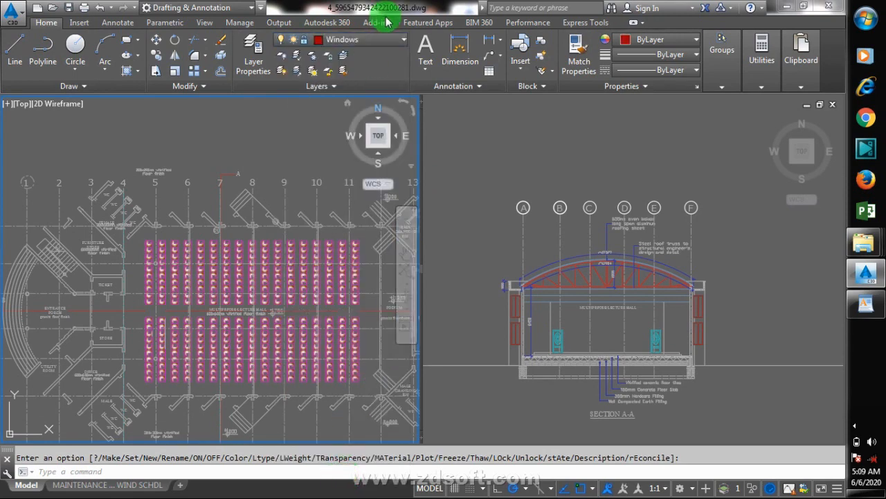
click(374, 40)
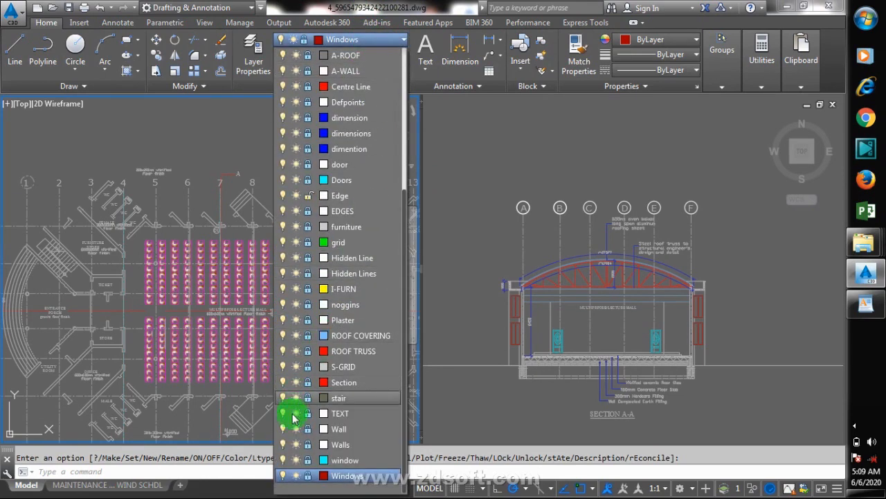
drag(405, 218, 406, 44)
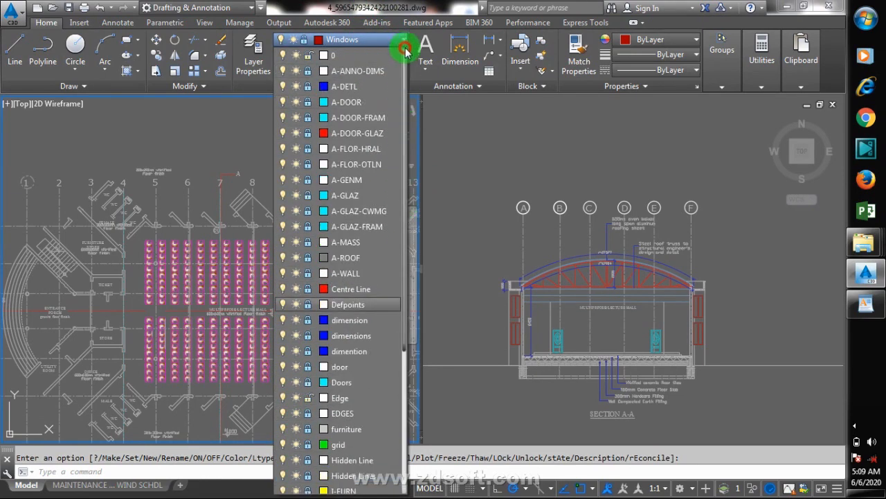
click(355, 72)
click(385, 38)
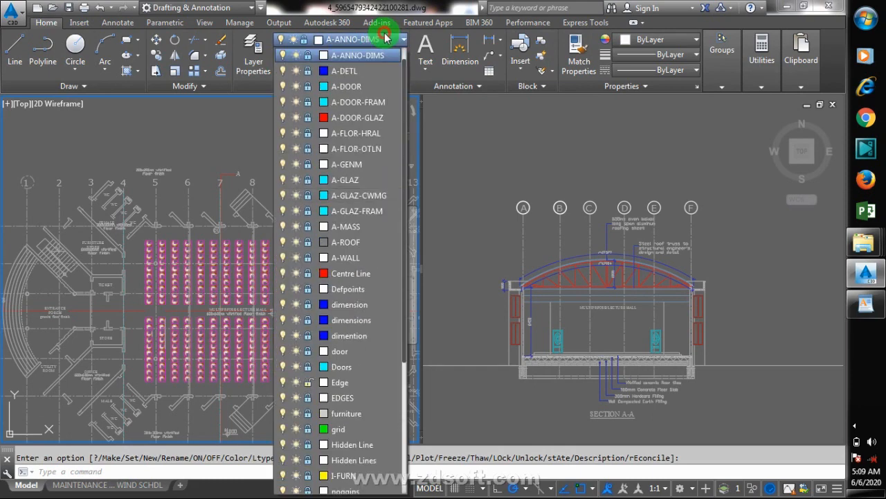
click(385, 38)
Step: Make EDGES the current layer and unlock it
click(385, 38)
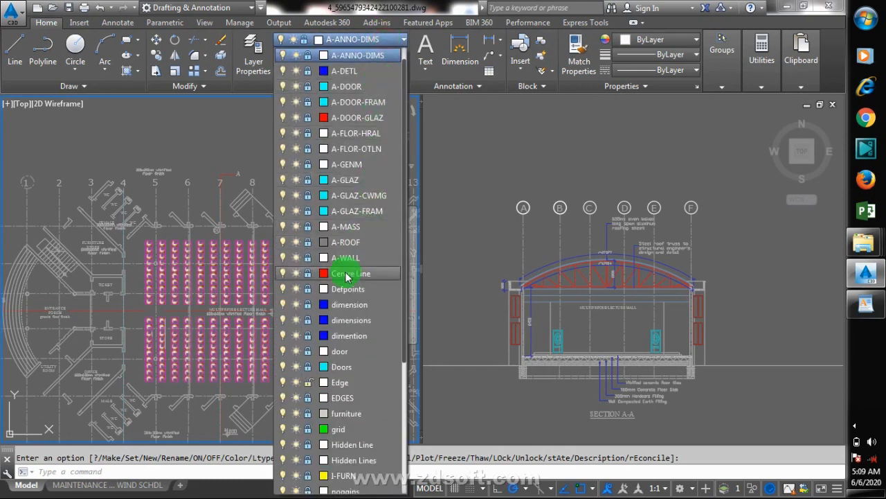
click(367, 398)
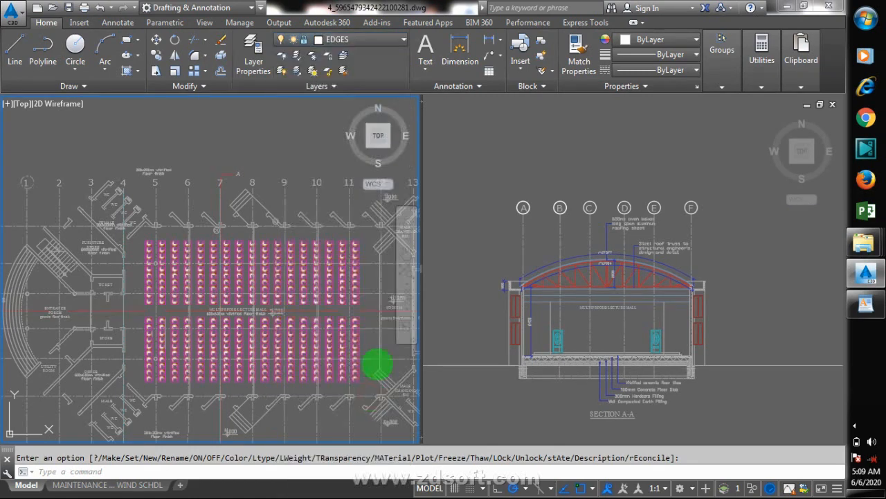
click(374, 40)
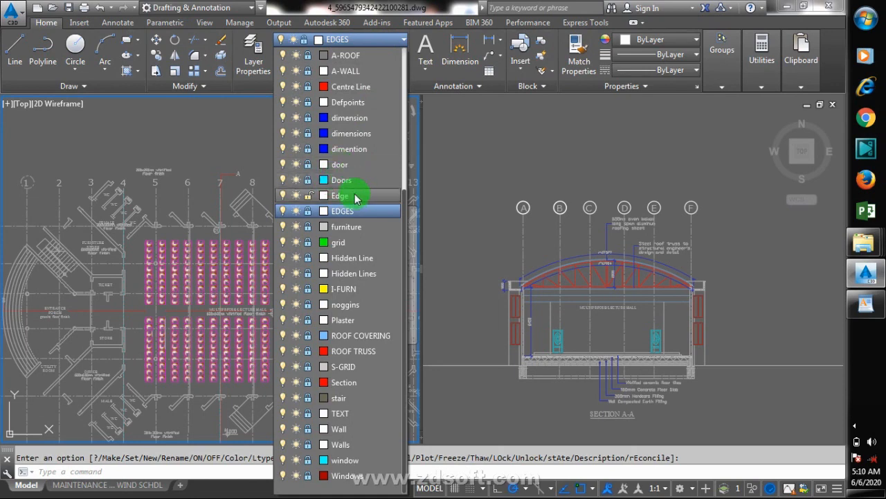
click(309, 209)
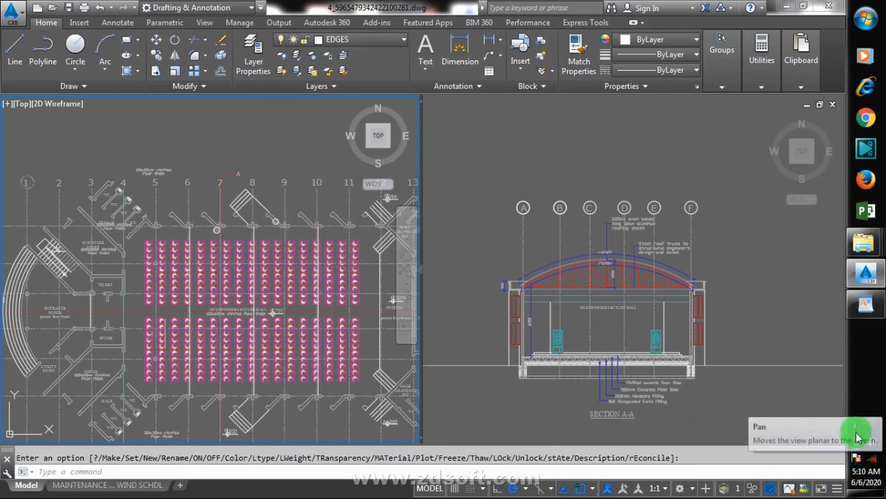
click(857, 426)
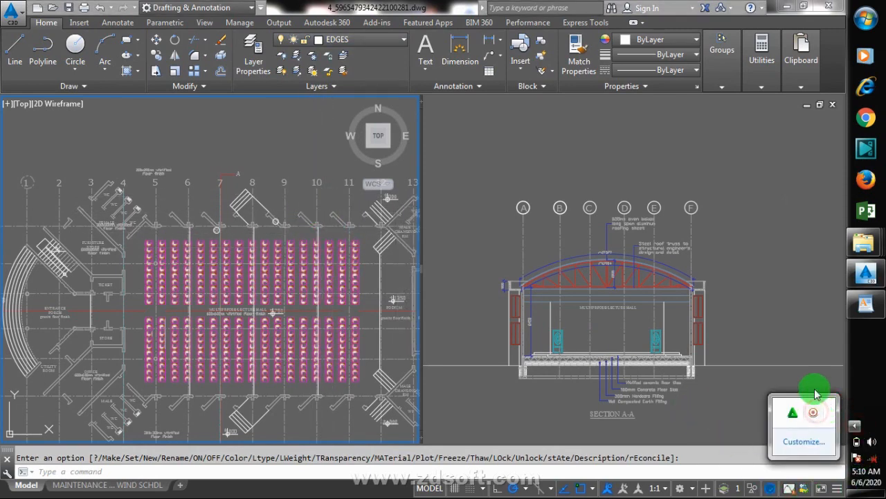
right_click(814, 421)
click(816, 357)
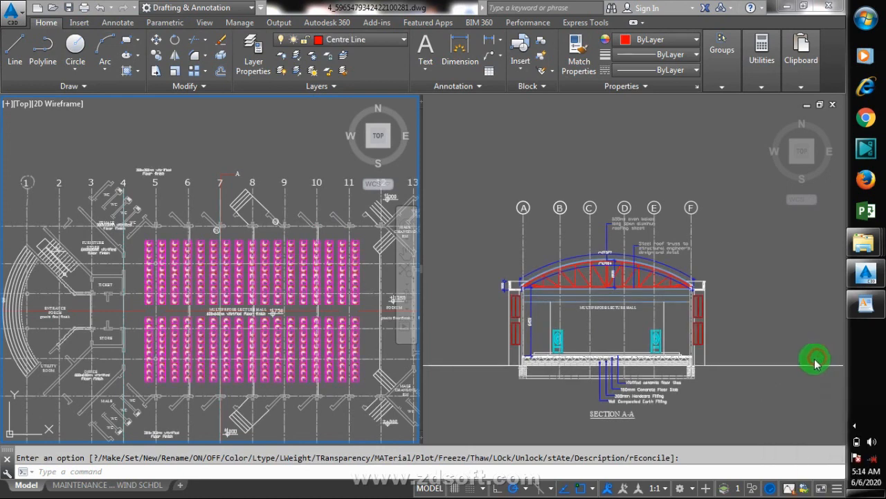
Step: Unlock the remaining locked layers Section, stair, TEXT, Wall and window
click(391, 41)
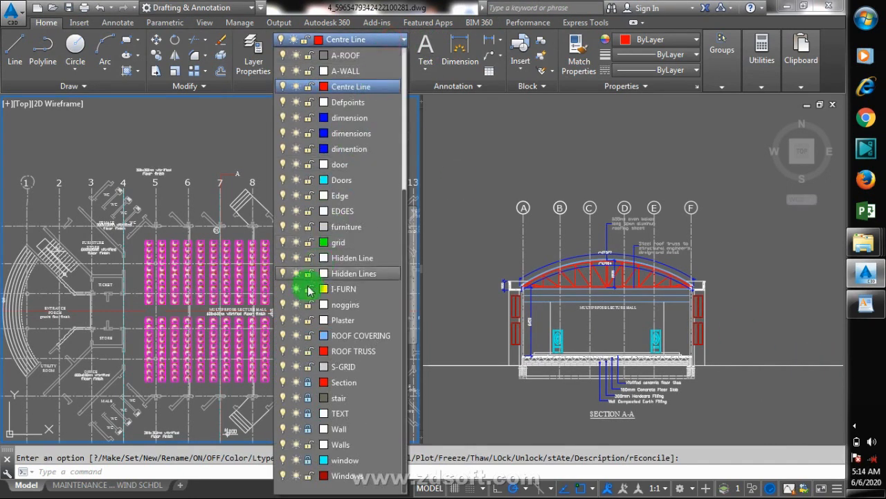
click(308, 399)
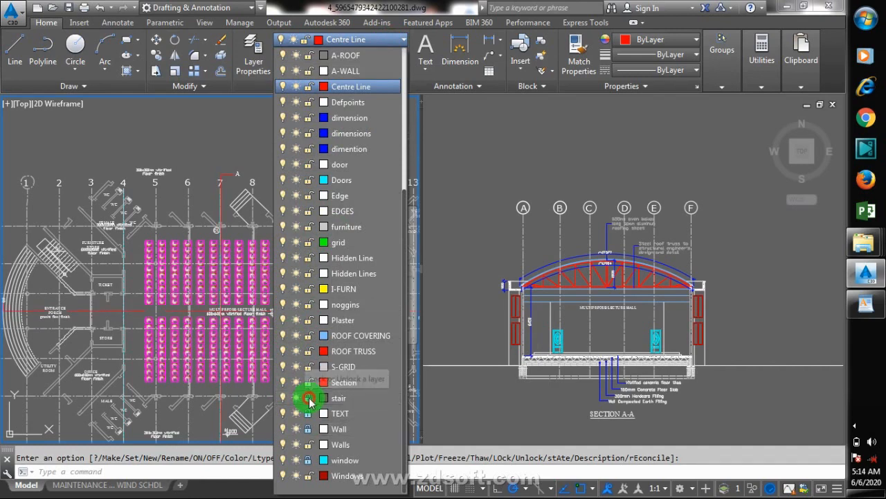
click(308, 413)
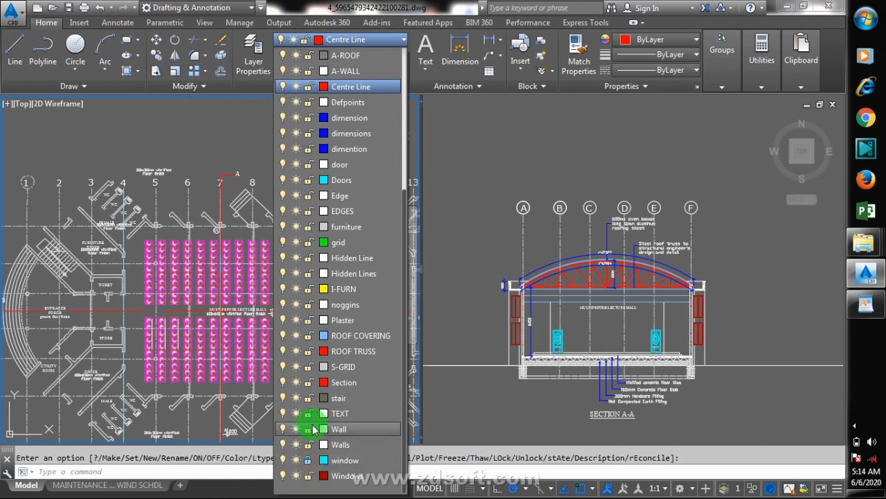
click(308, 460)
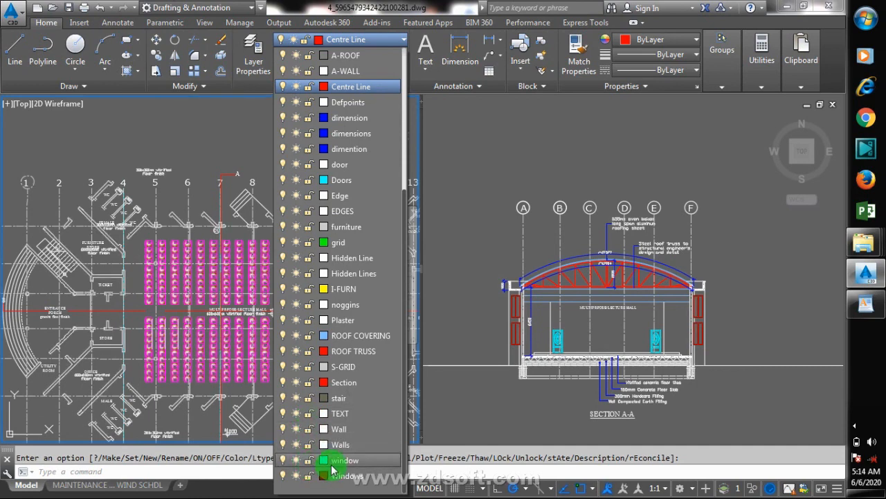
click(232, 116)
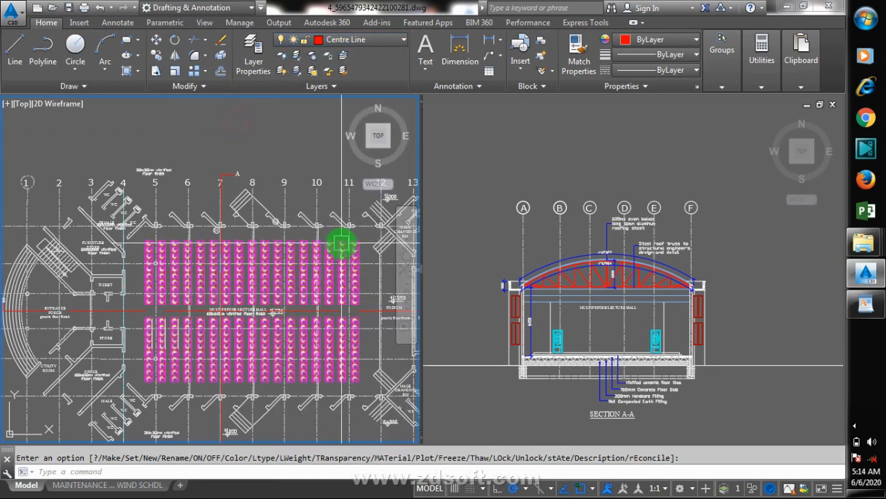
click(61, 258)
scroll(72, 315, down, 4)
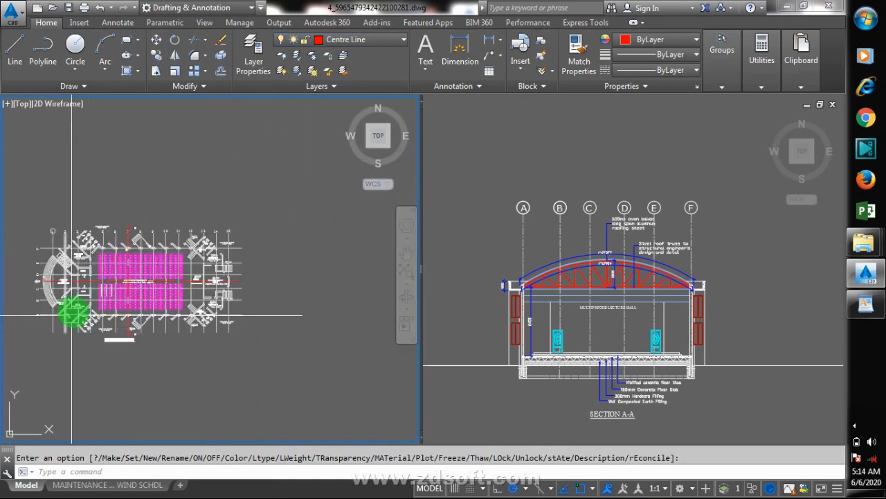
scroll(70, 305, up, 2)
scroll(58, 294, up, 2)
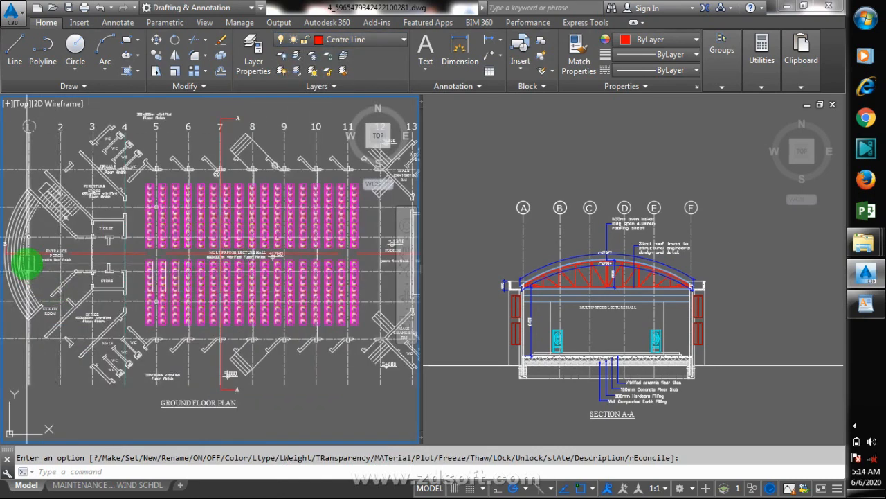
Step: Examine the entrance, office and male WC areas and the upper changing room on the ground floor plan
scroll(29, 258, up, 2)
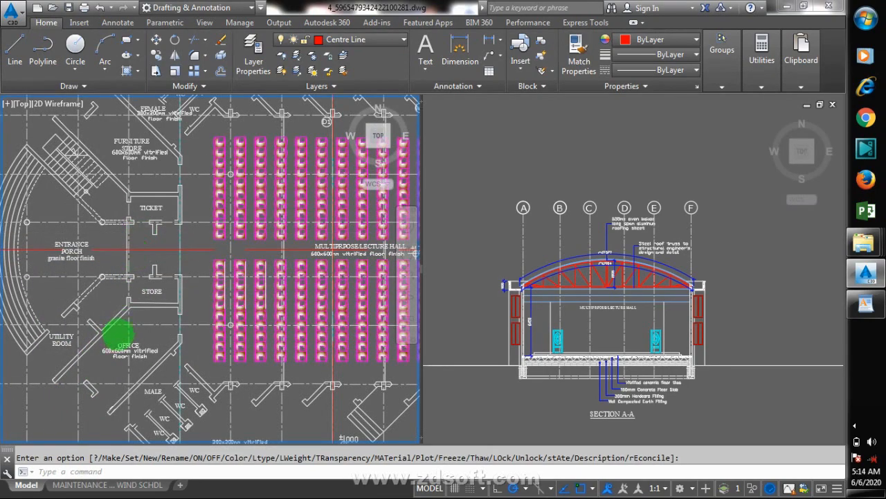
scroll(119, 335, down, 2)
scroll(148, 365, up, 4)
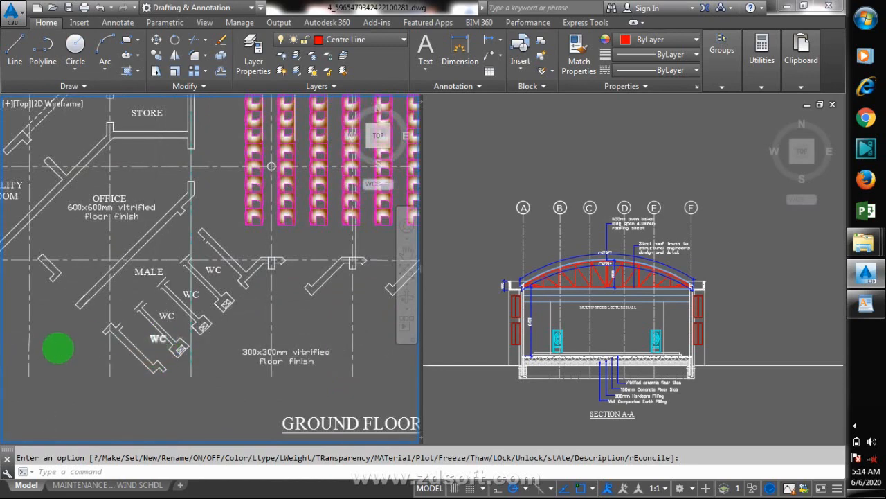
scroll(64, 336, down, 2)
scroll(136, 338, down, 3)
scroll(236, 319, down, 2)
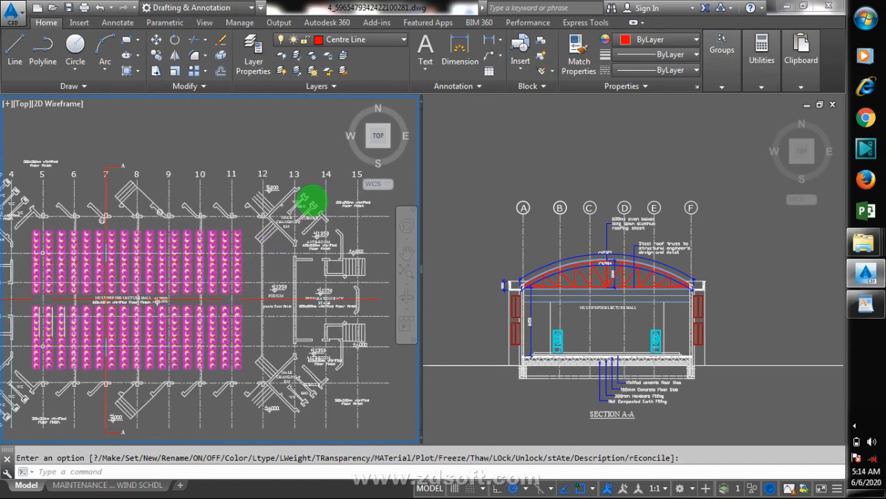
scroll(311, 201, up, 5)
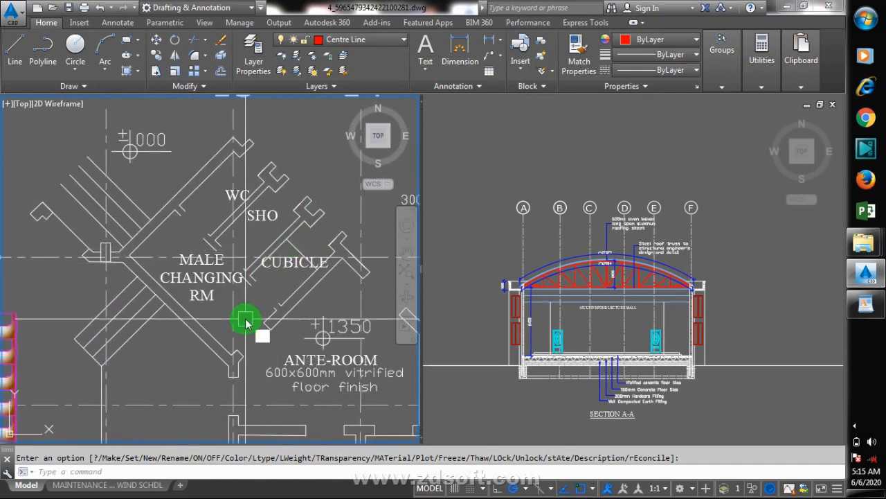
text(DLI)
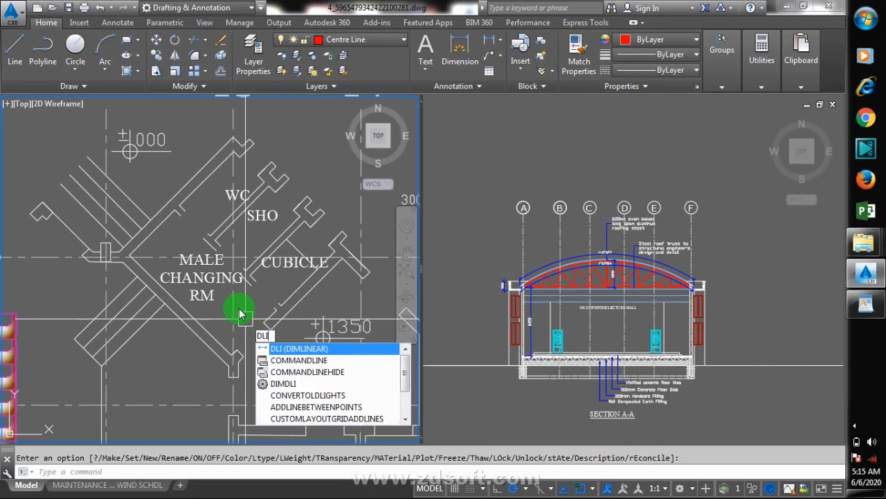
key(Return)
click(222, 201)
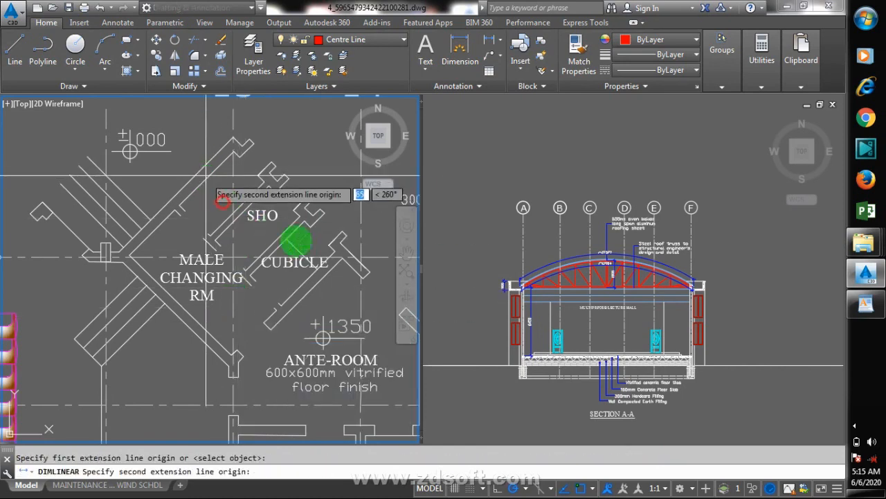
click(306, 293)
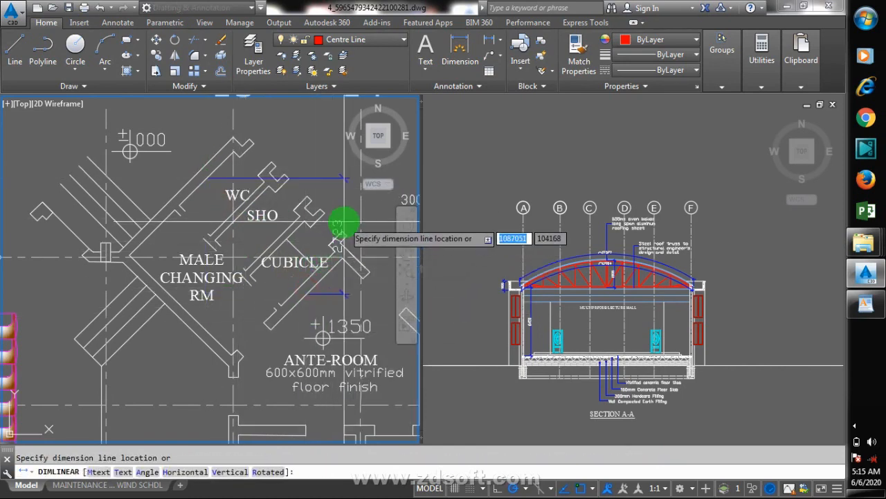
key(Escape)
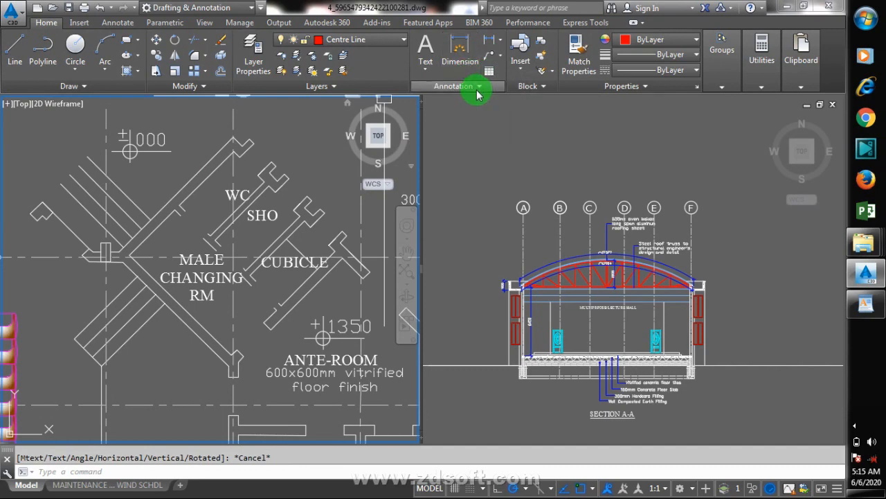
Step: Measure the aligned distance between the outer diagonal walls enclosing the WC, shower and cubicle beside the upper male changing room
click(477, 91)
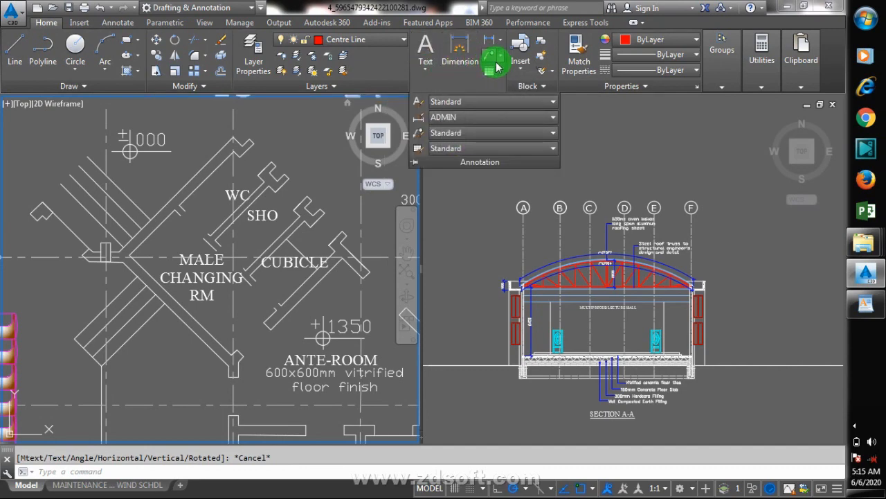
click(502, 62)
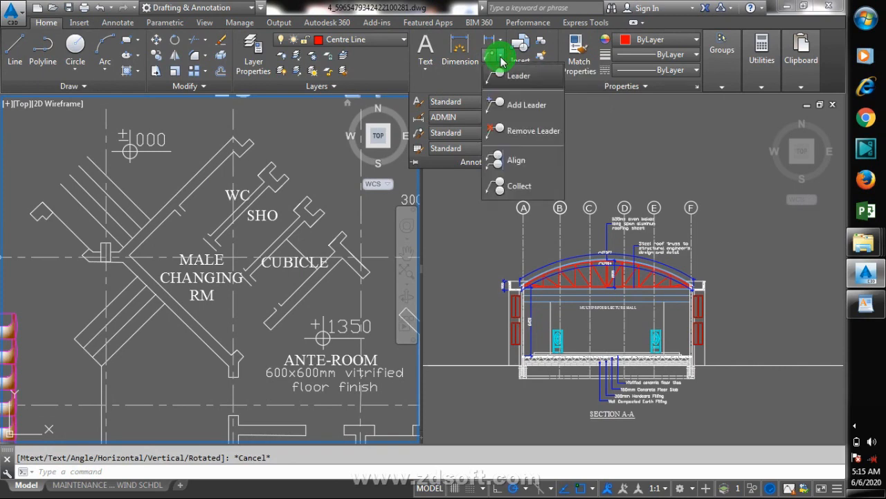
click(503, 61)
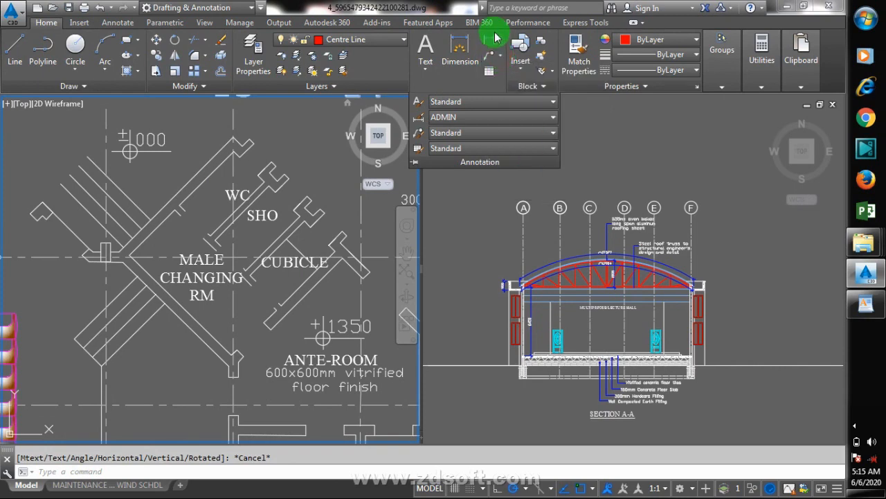
click(499, 47)
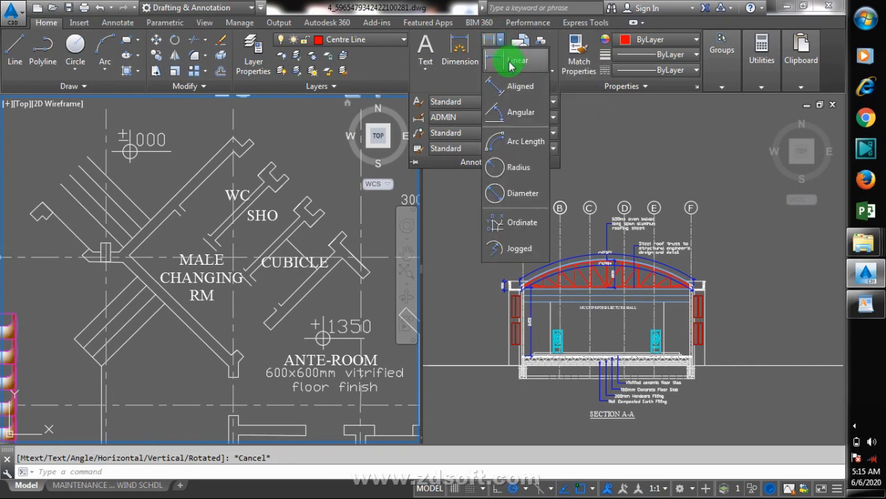
click(513, 87)
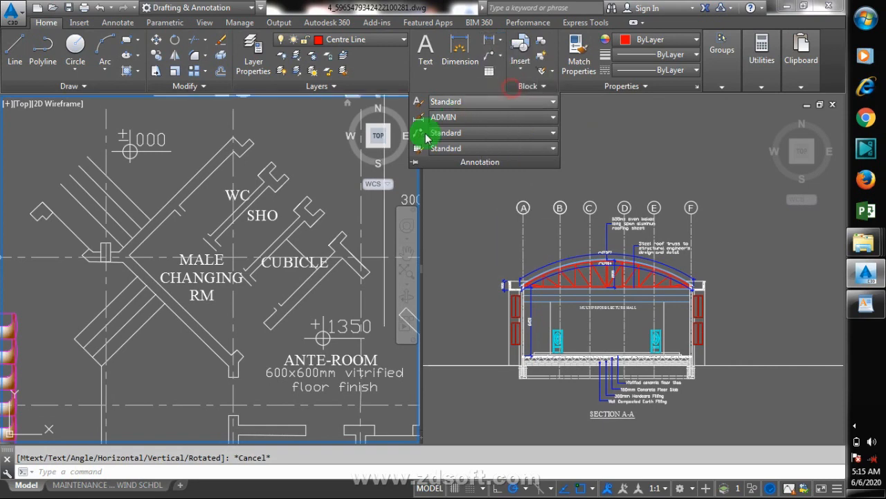
click(218, 170)
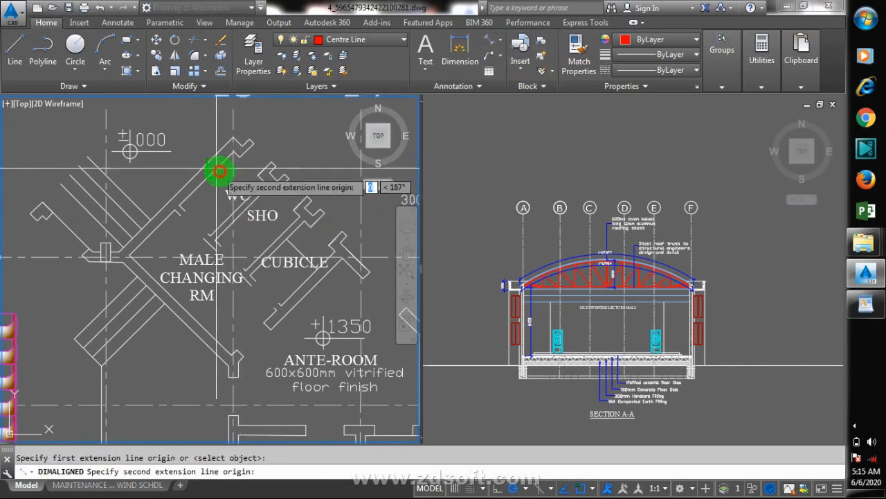
click(316, 291)
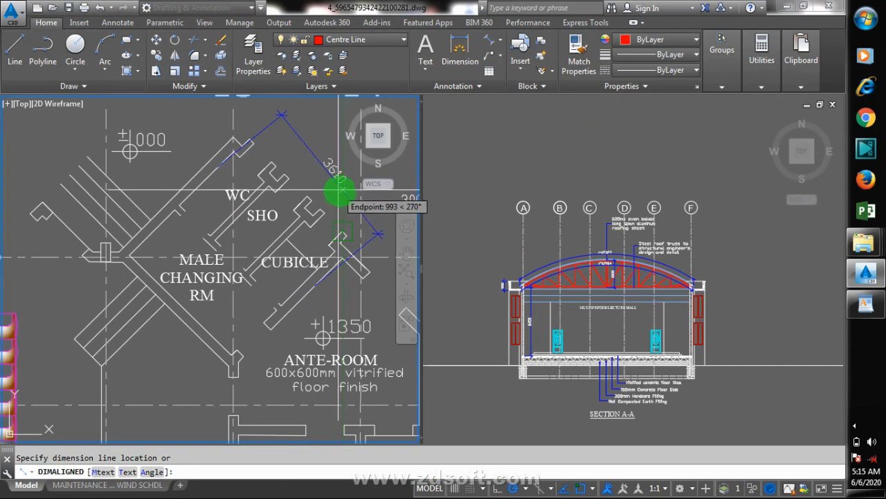
key(Escape)
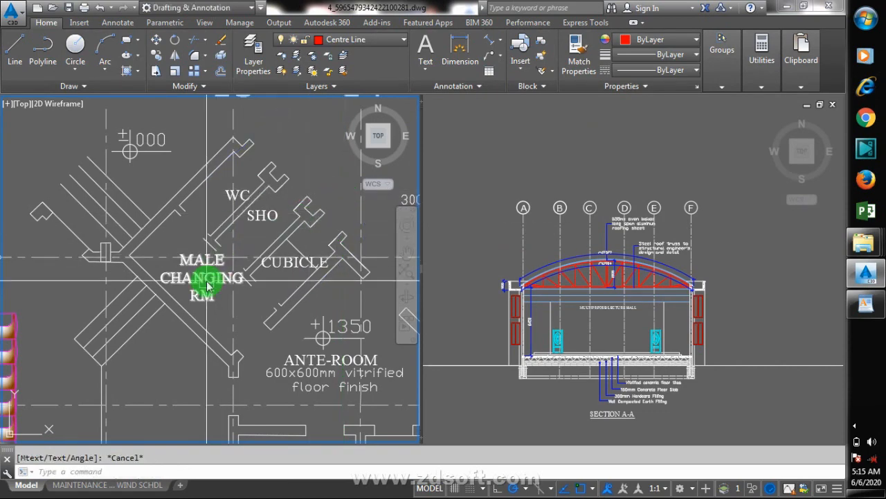
Step: Draw two crossing lines over the upper male changing room block, connecting its opposite wall corners horizontally and vertically
text(l)
key(Return)
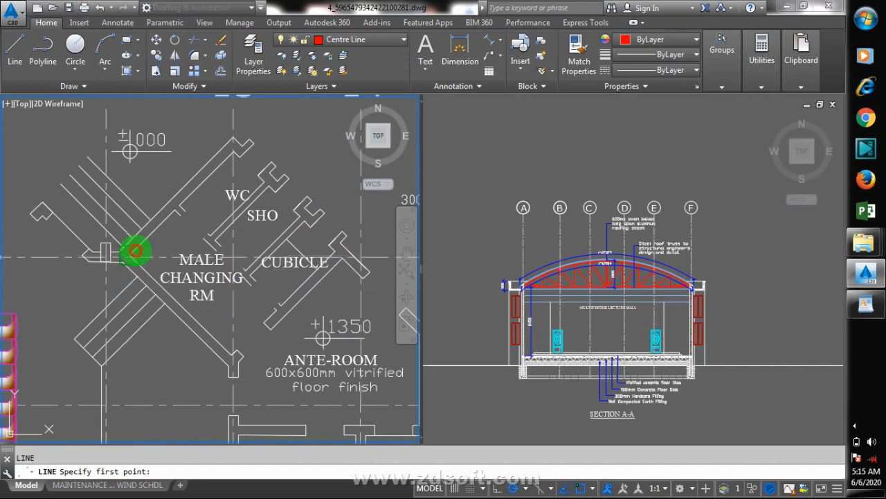
click(161, 256)
click(341, 256)
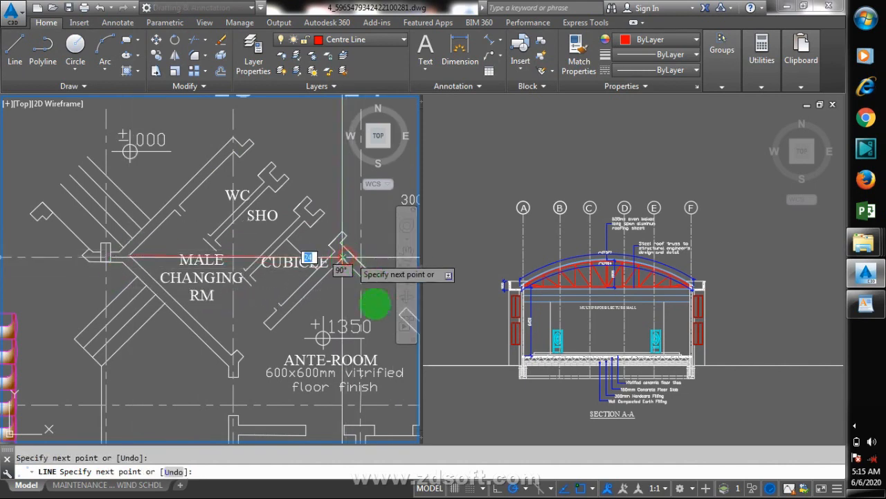
key(Return)
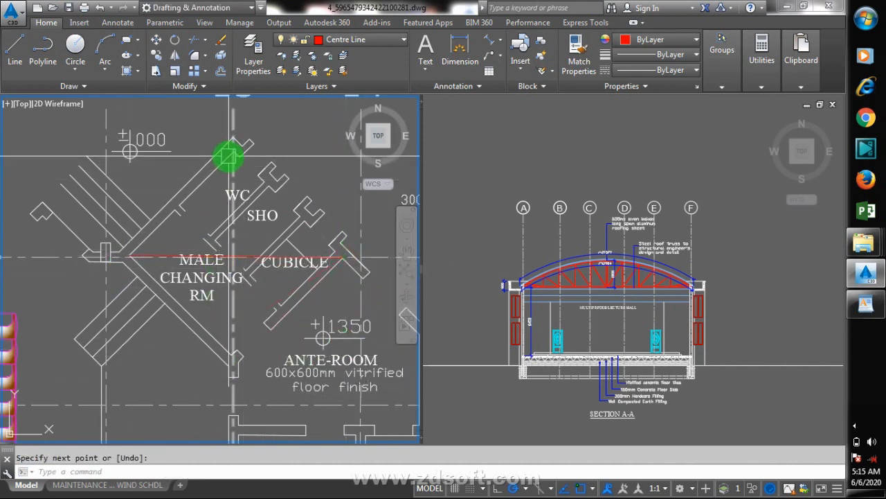
key(Return)
click(234, 149)
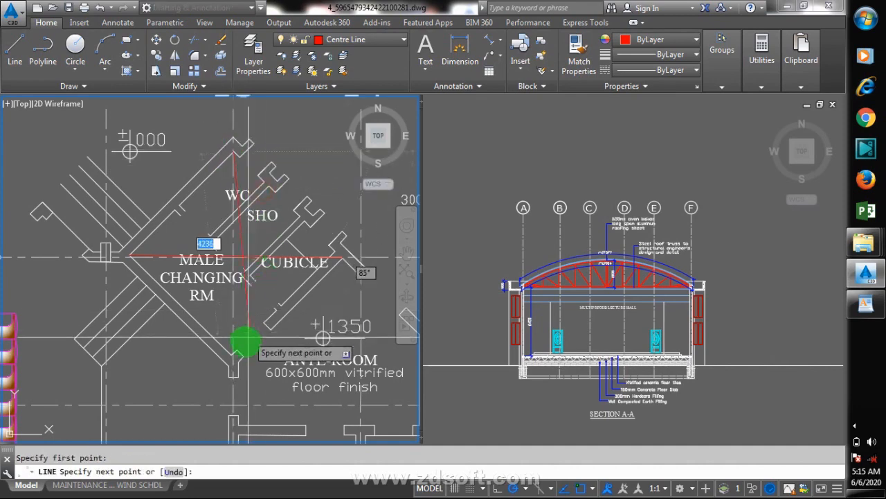
click(223, 346)
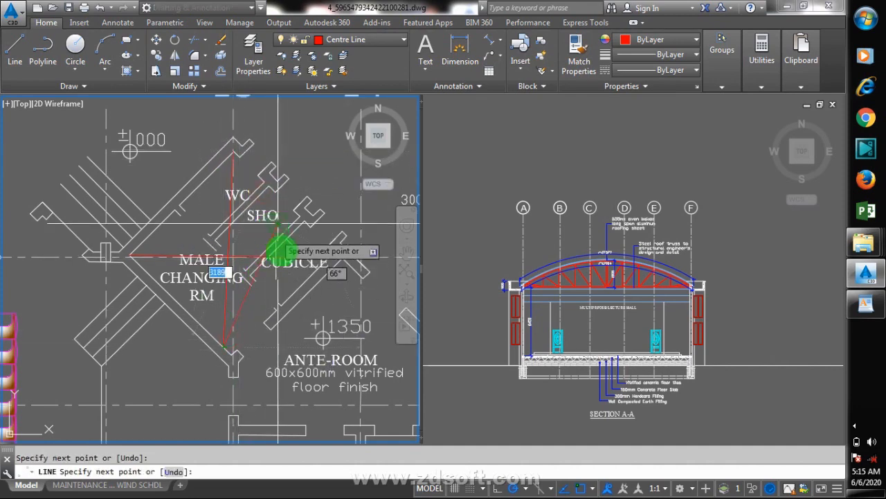
key(Escape)
Step: Examine the wall layouts of the changing rooms, ante-rooms and back stage around grids 12 to 15, and of the male WCs and office
scroll(262, 216, down, 3)
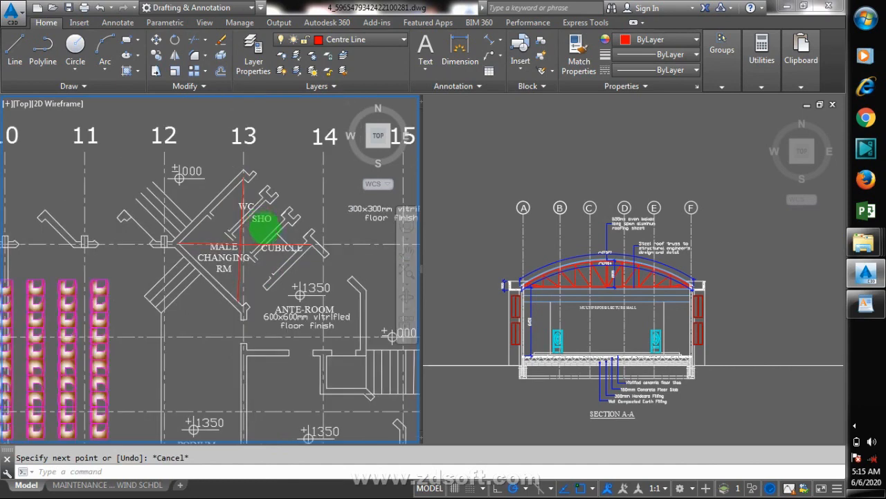
scroll(315, 315, down, 2)
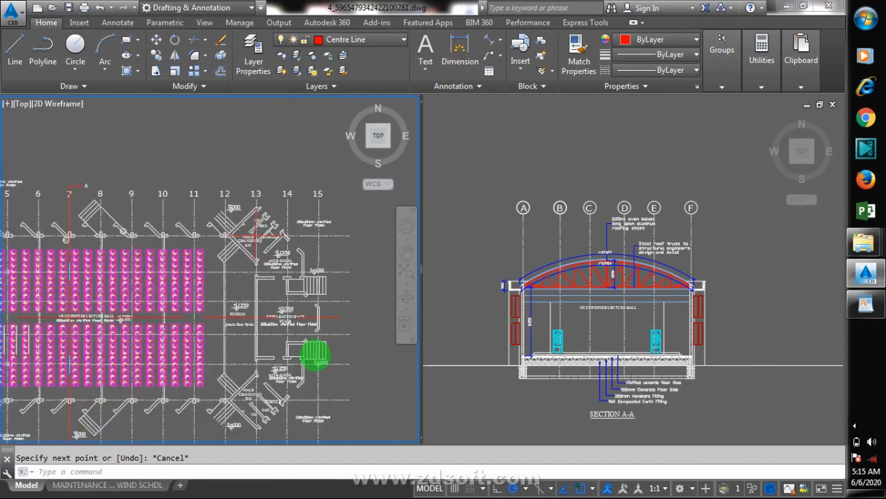
scroll(310, 284, down, 2)
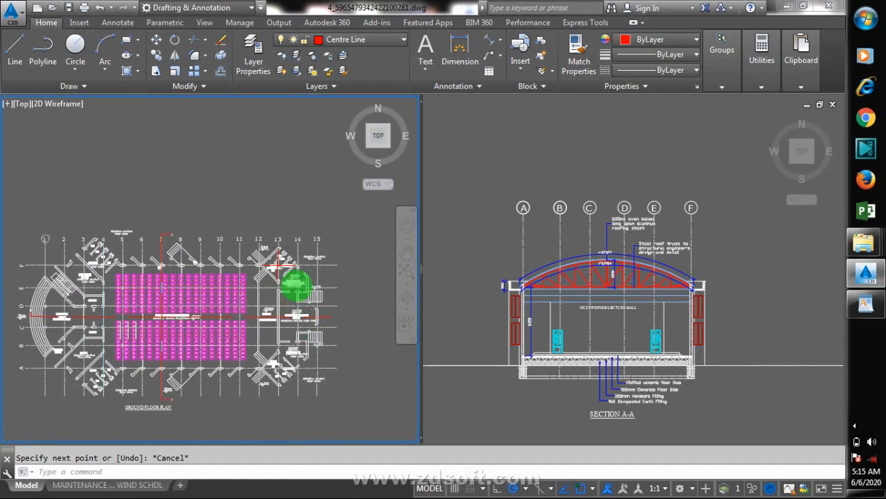
scroll(296, 281, up, 5)
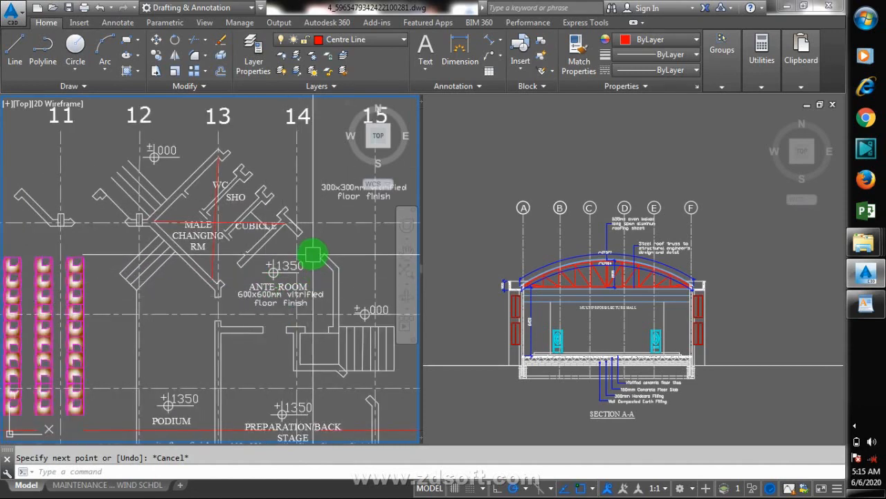
scroll(245, 190, down, 2)
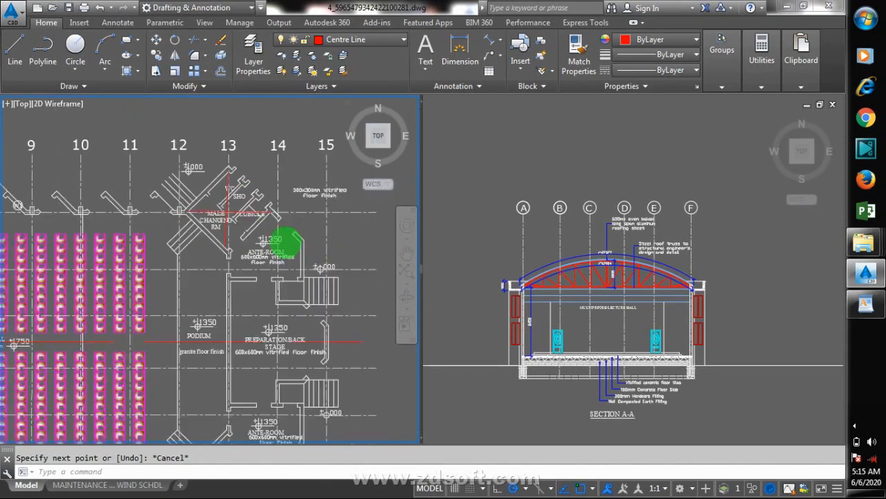
scroll(283, 353, down, 2)
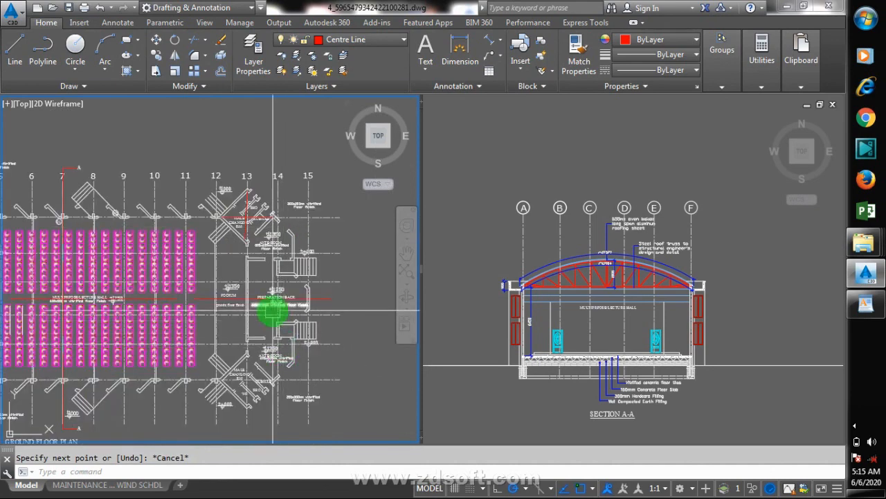
scroll(275, 291, up, 2)
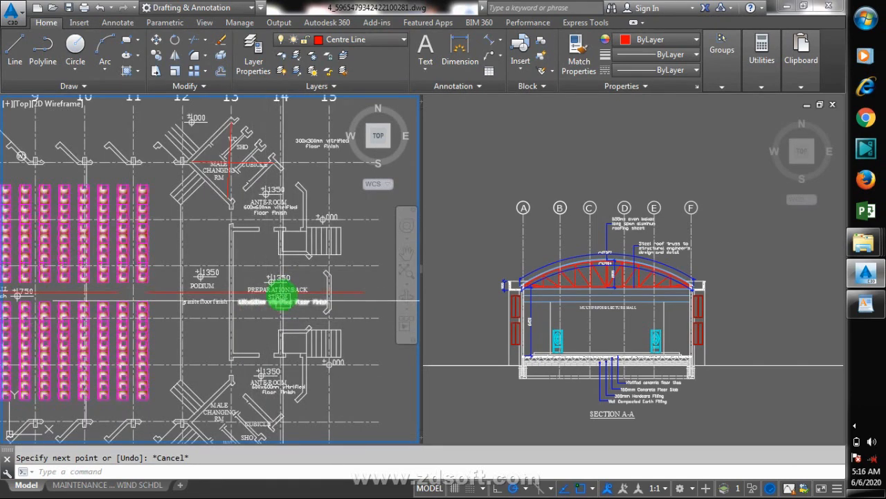
scroll(280, 395, down, 2)
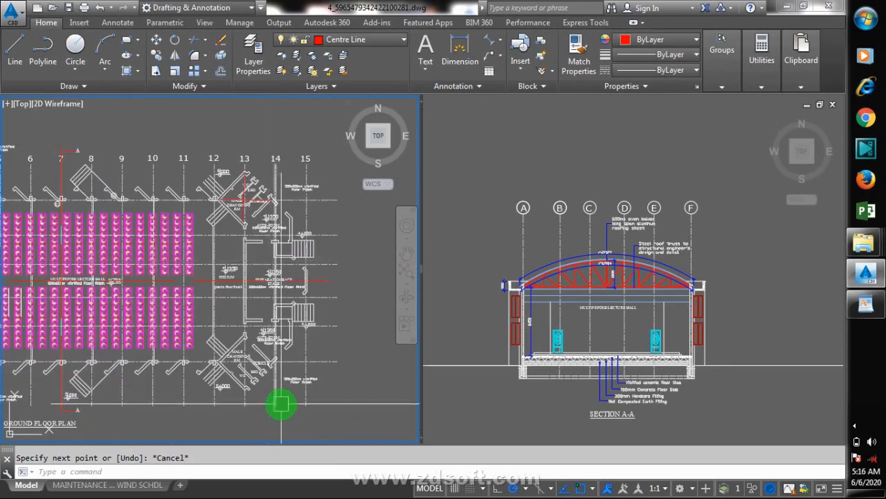
scroll(280, 331, up, 2)
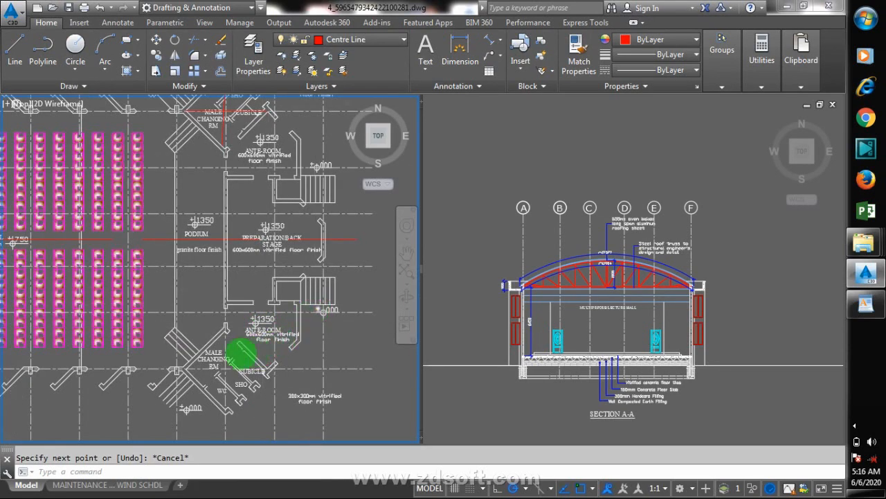
scroll(239, 355, down, 2)
scroll(265, 353, up, 4)
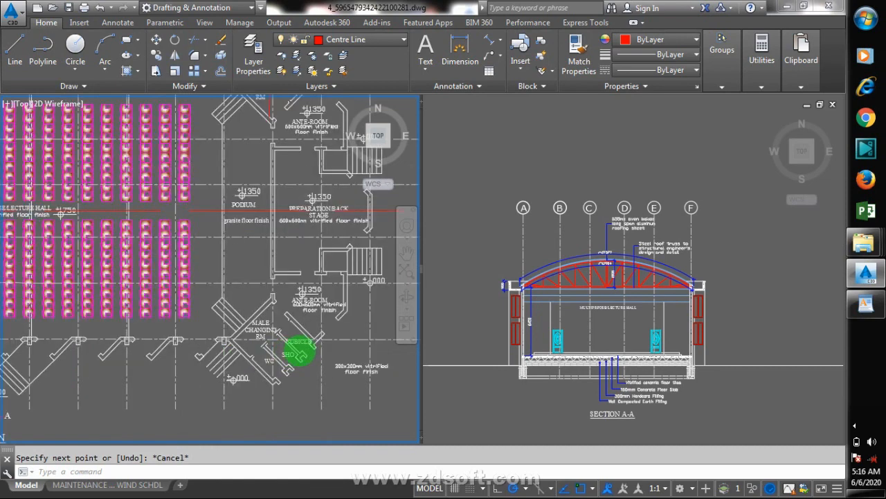
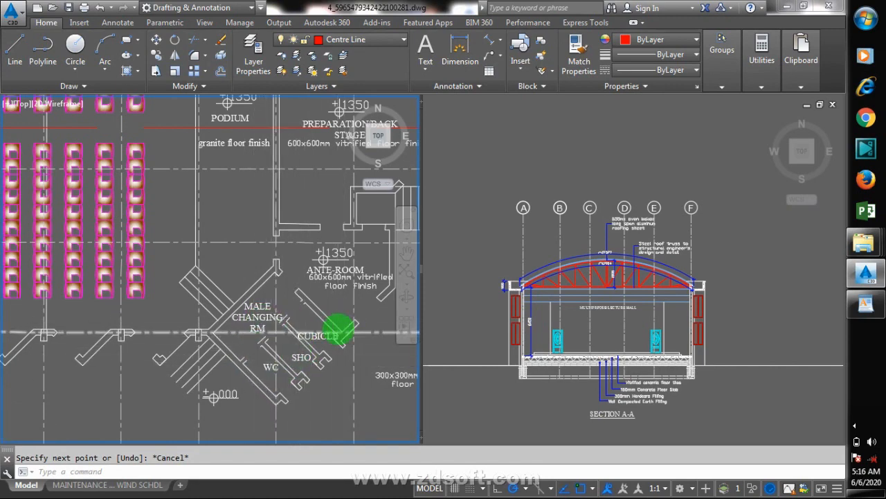
scroll(339, 329, down, 2)
scroll(357, 318, down, 2)
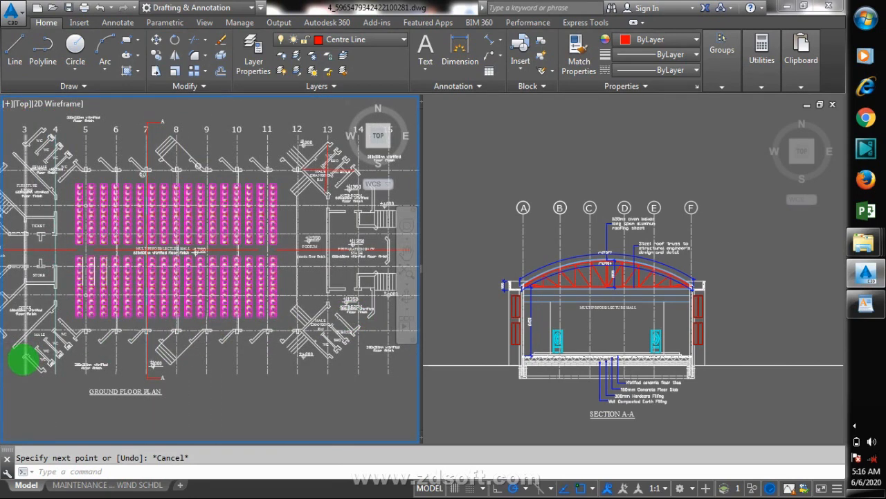
scroll(43, 346, up, 6)
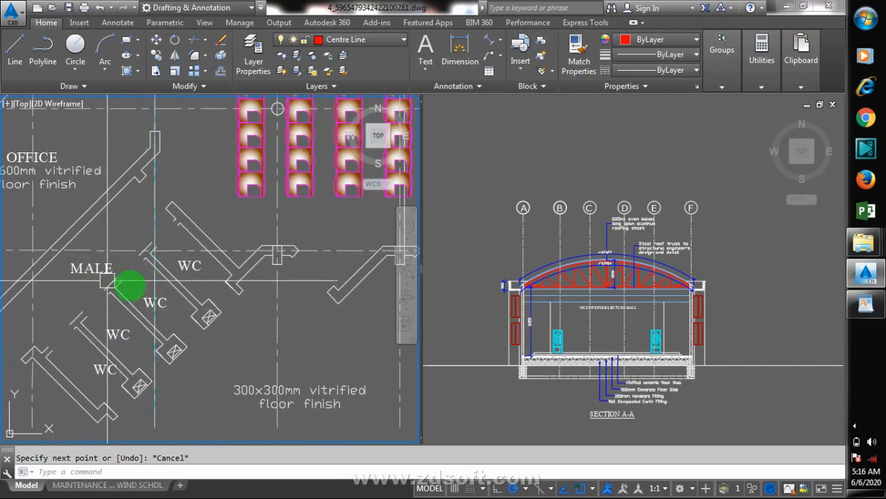
scroll(248, 283, down, 2)
scroll(131, 210, down, 2)
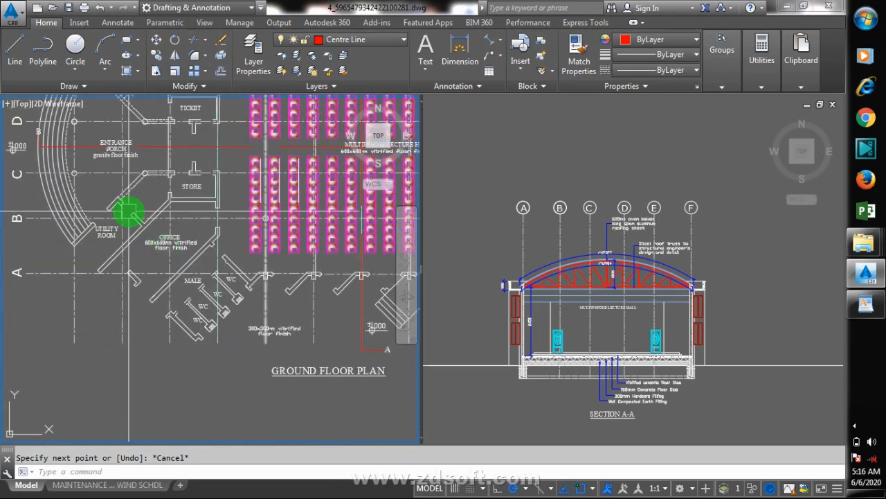
Step: Examine the office, utility room, store, ticket and entrance porch wall layouts on the ground floor plan
scroll(154, 245, up, 3)
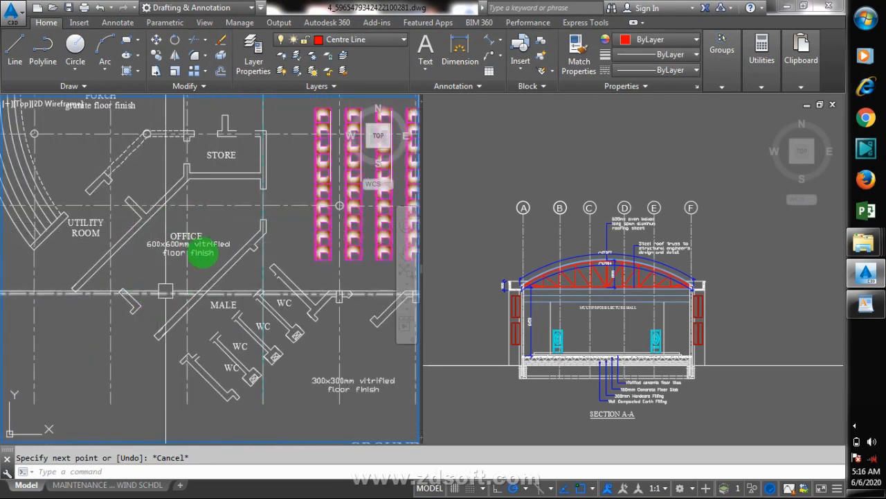
scroll(155, 198, down, 2)
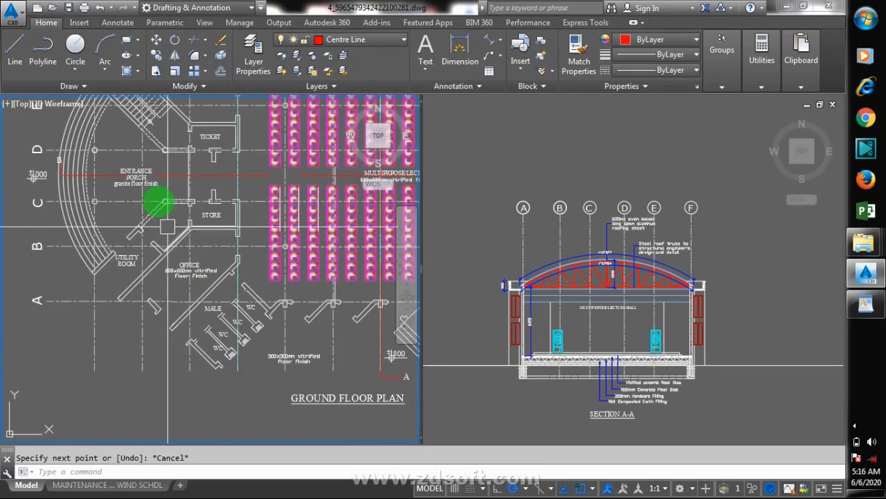
scroll(125, 176, up, 3)
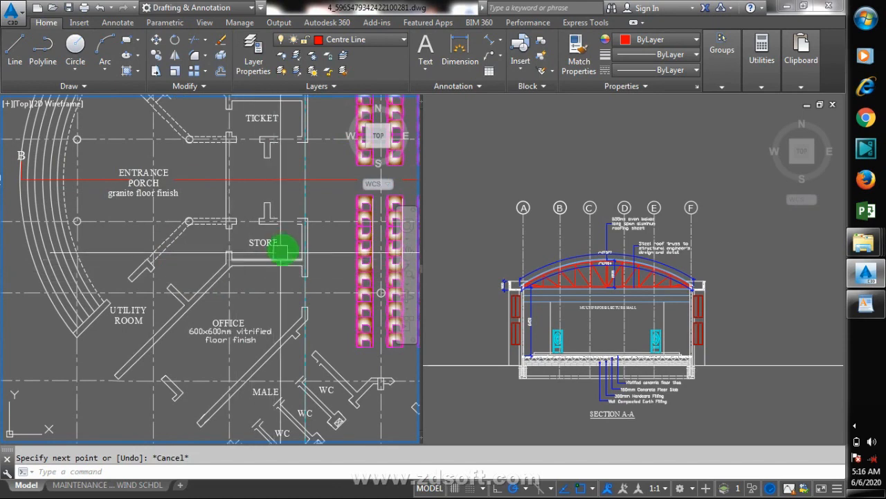
scroll(286, 208, down, 3)
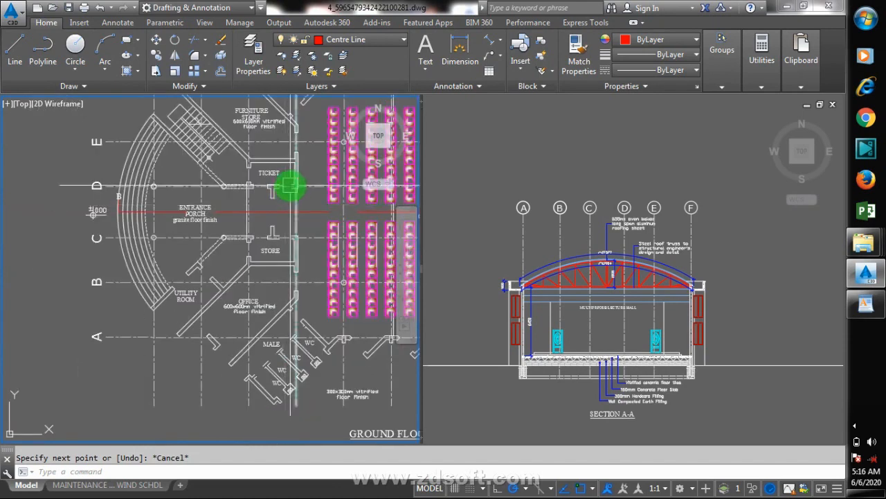
scroll(291, 187, up, 3)
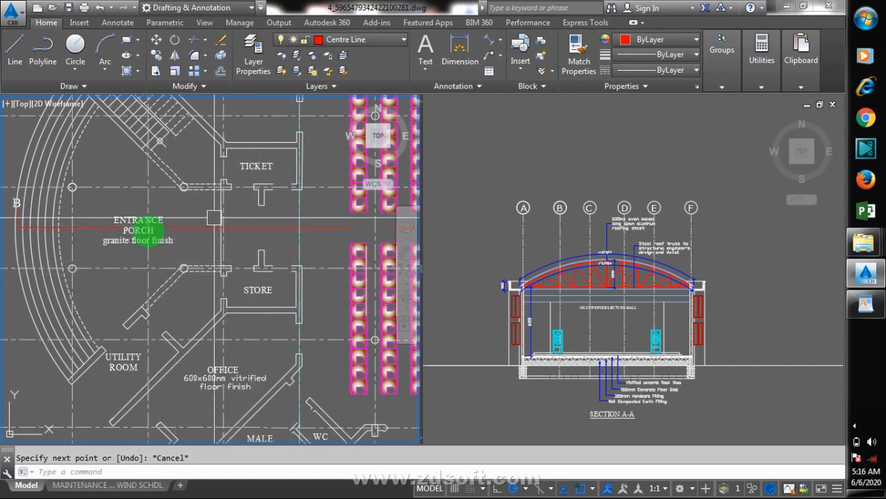
scroll(109, 255, down, 2)
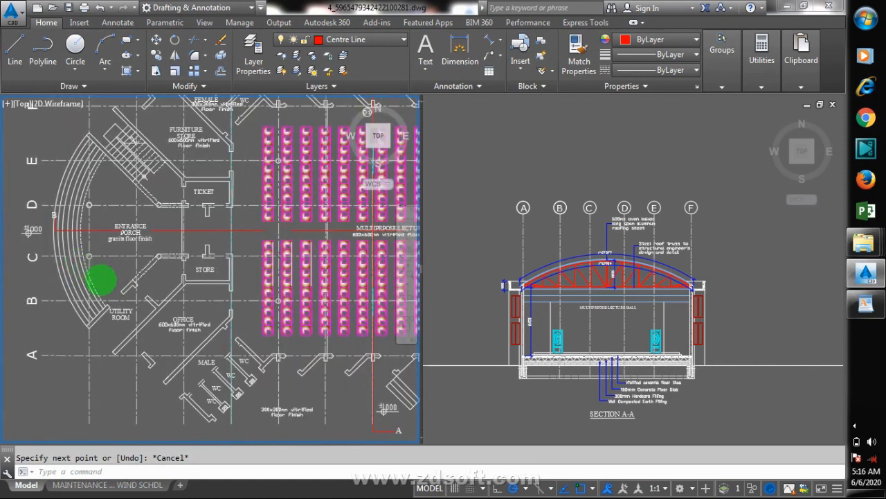
scroll(149, 359, down, 2)
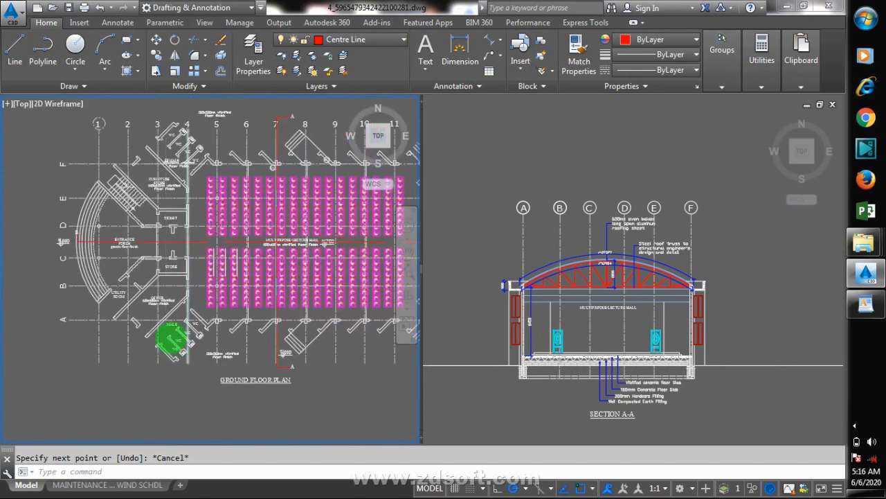
Step: Erase the inner partition walls, the MALE label and the WC labels between them in the male toilet below the office
scroll(173, 340, up, 4)
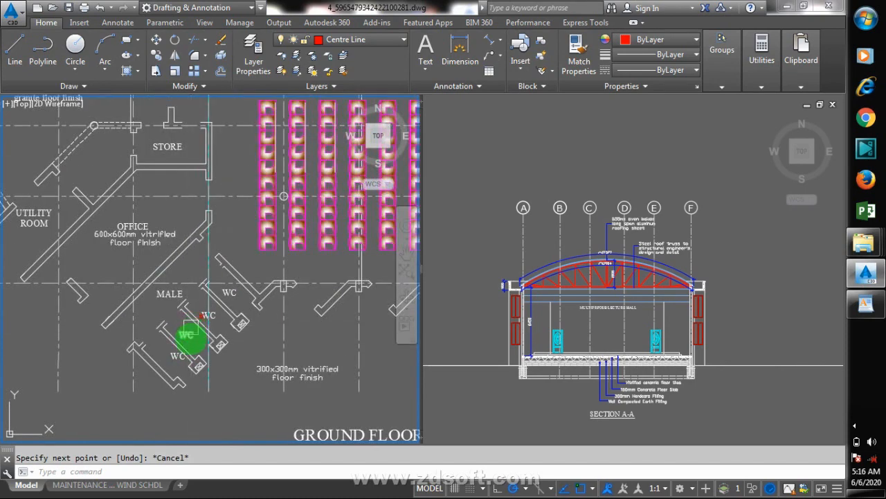
text(e)
key(Return)
scroll(229, 280, up, 4)
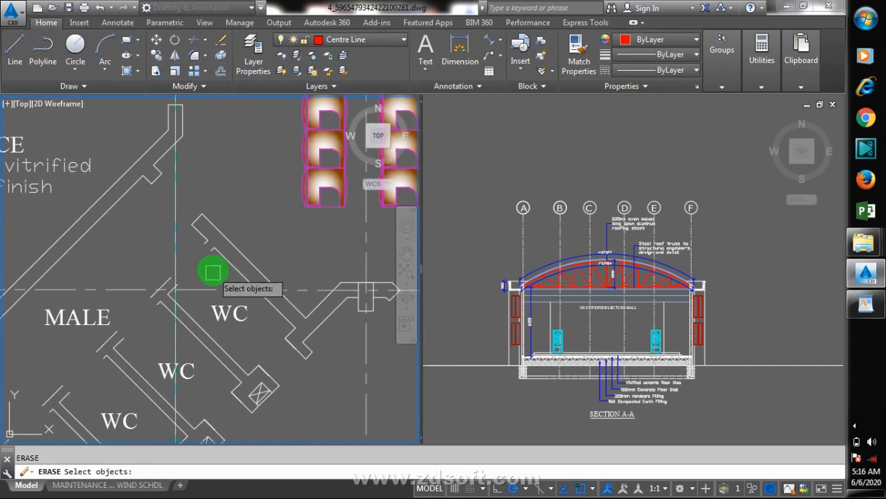
click(211, 264)
scroll(158, 346, down, 5)
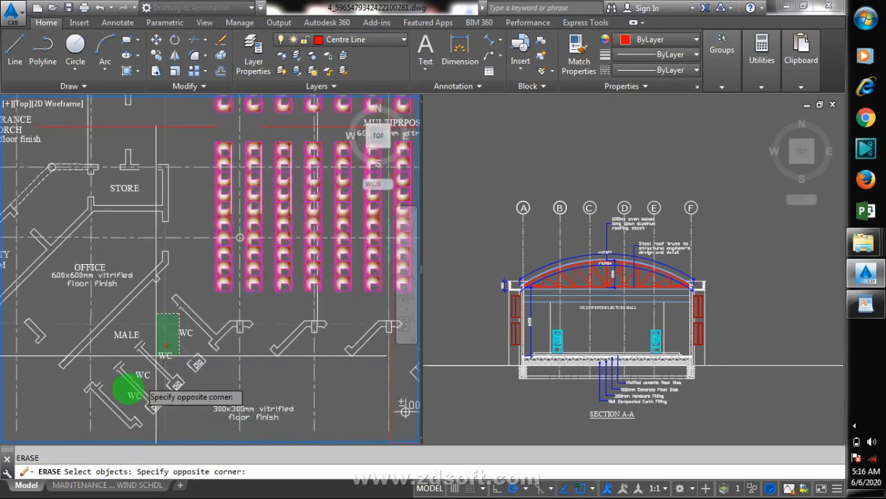
click(118, 394)
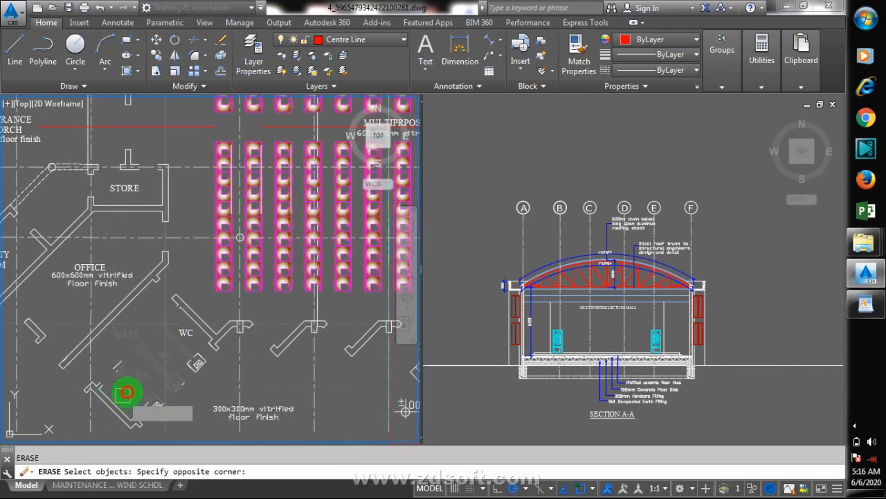
key(Return)
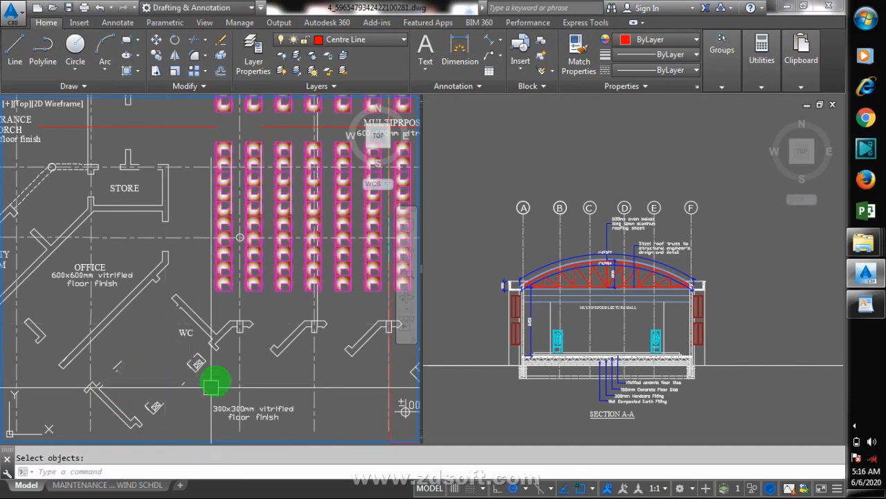
Step: Erase the remaining WC label, duct boxes and leftover line fragments inside the male toilet
key(Return)
scroll(194, 353, up, 5)
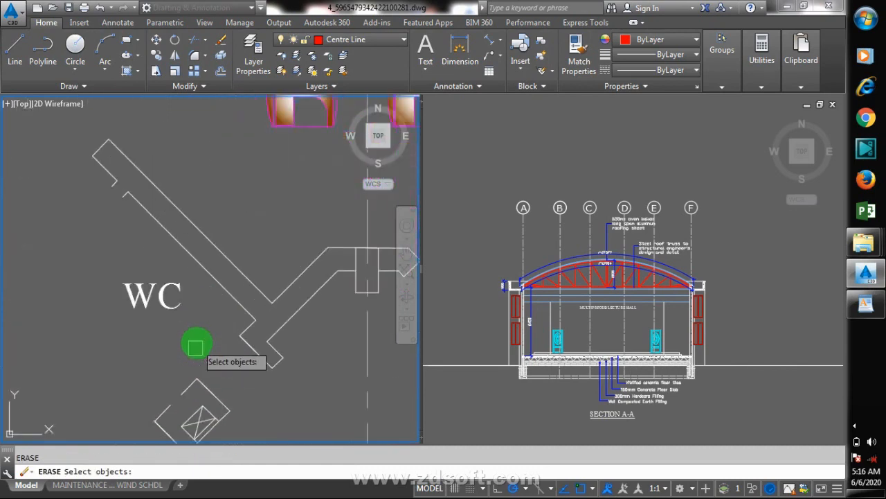
click(185, 273)
scroll(148, 367, down, 4)
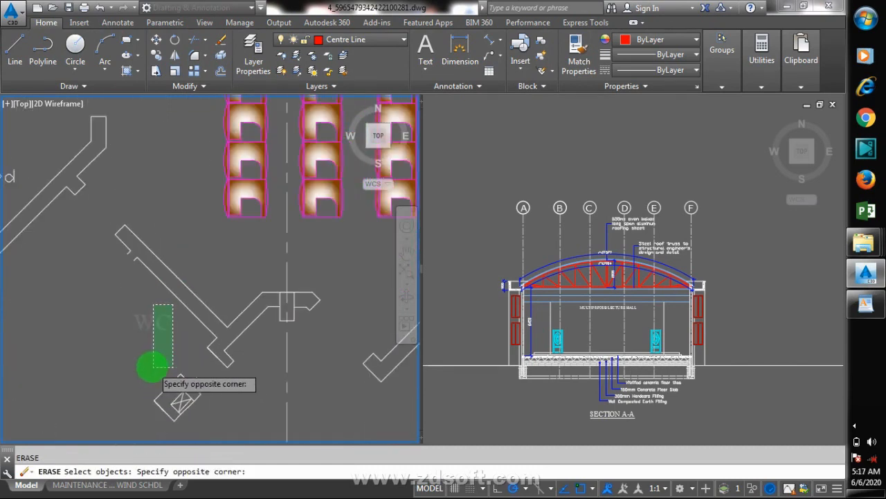
click(78, 391)
scroll(169, 377, up, 4)
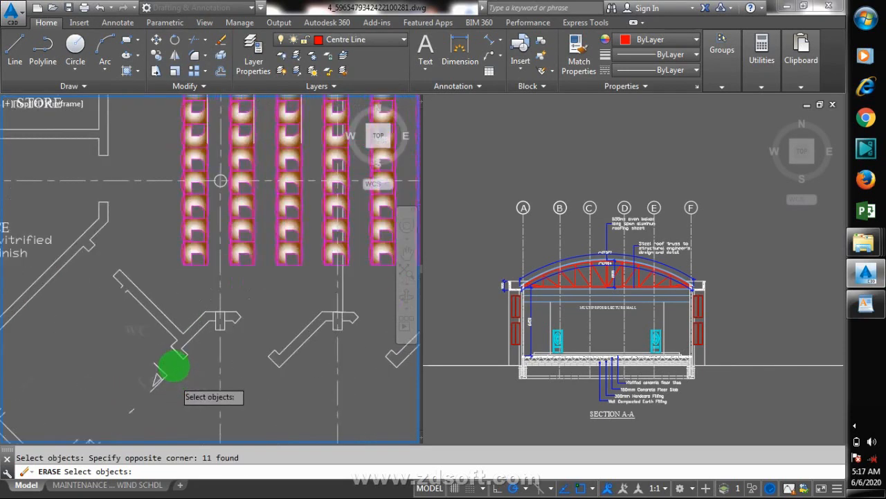
click(164, 348)
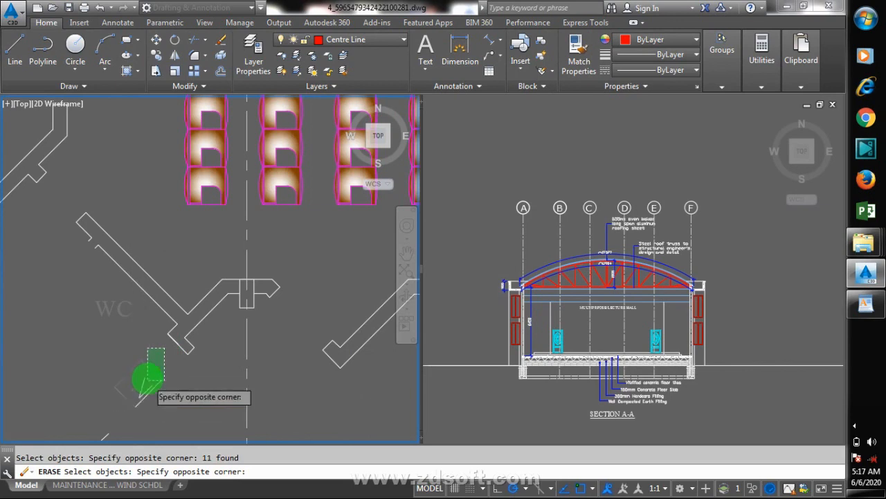
scroll(135, 399, down, 4)
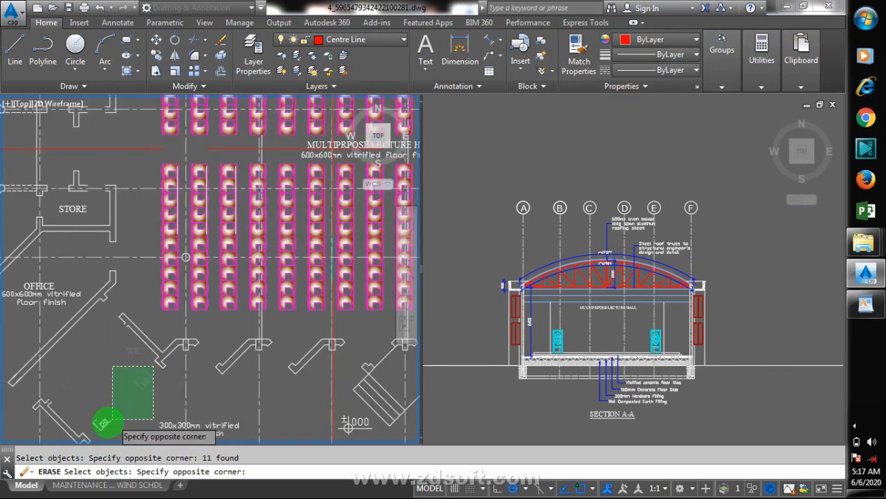
scroll(104, 424, up, 2)
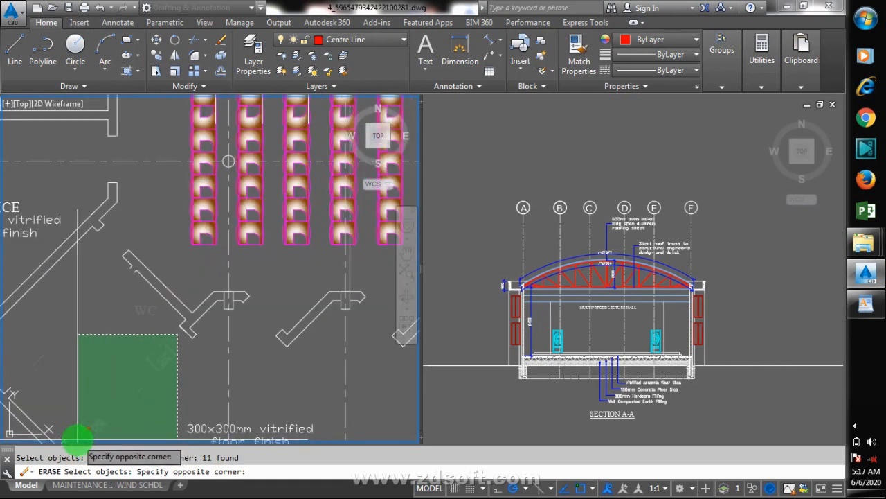
click(78, 437)
key(Return)
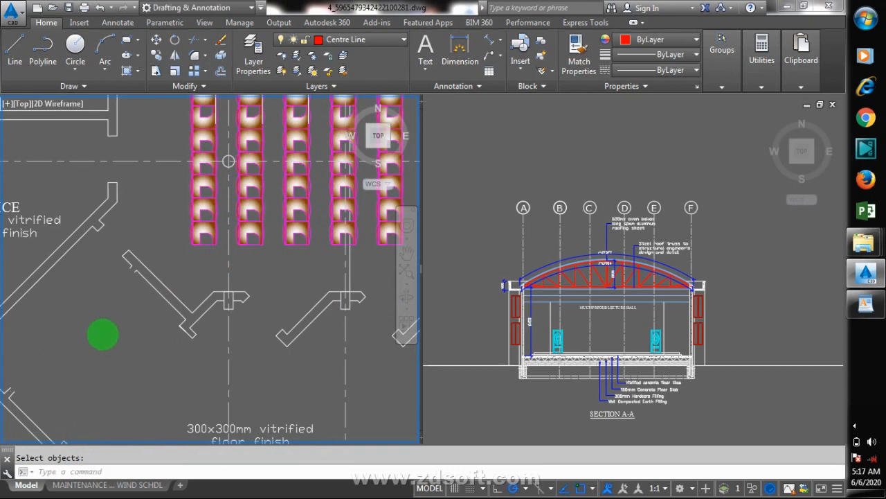
Step: Try to extend the short end line of the male toilet's outer diagonal wall
scroll(102, 339, down, 2)
scroll(102, 338, down, 2)
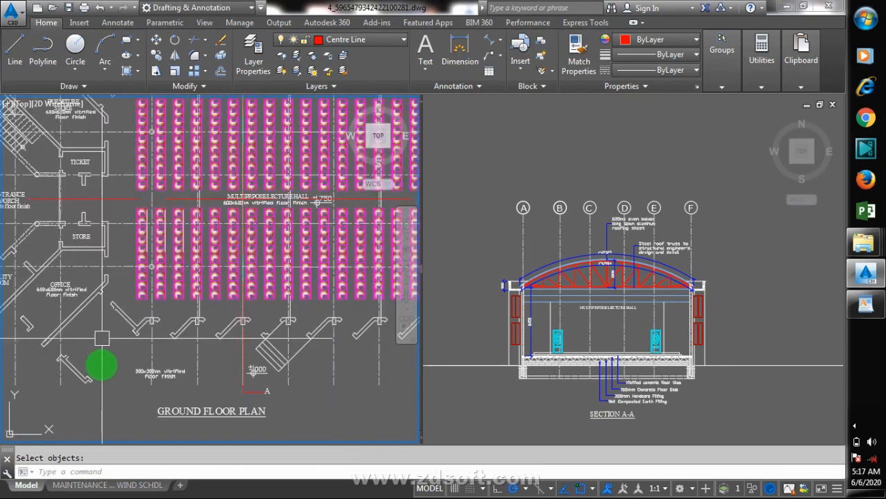
scroll(98, 371, up, 4)
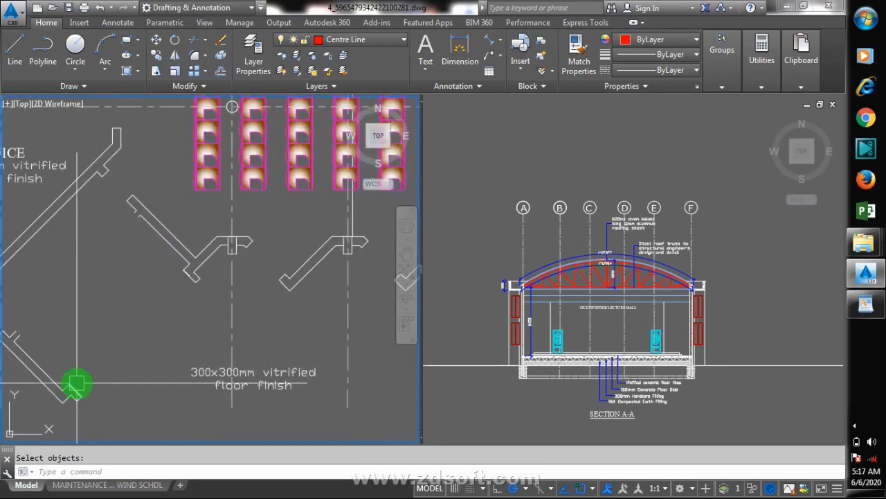
text(x)
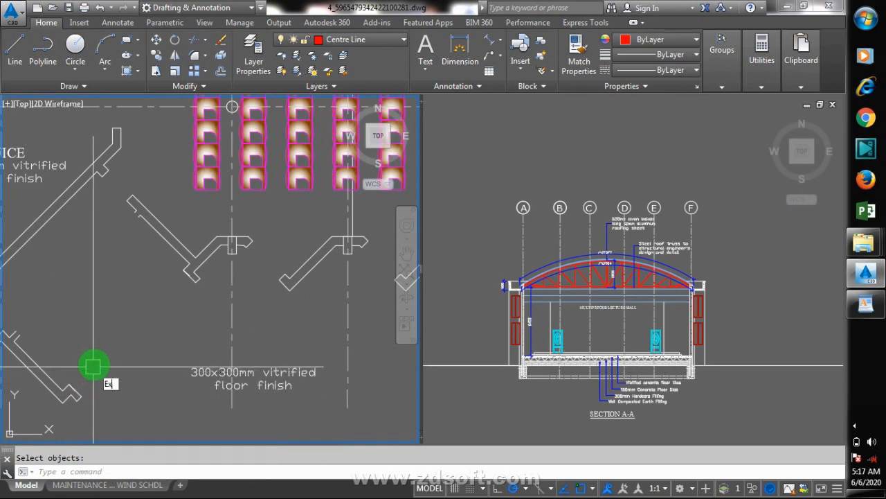
key(Return)
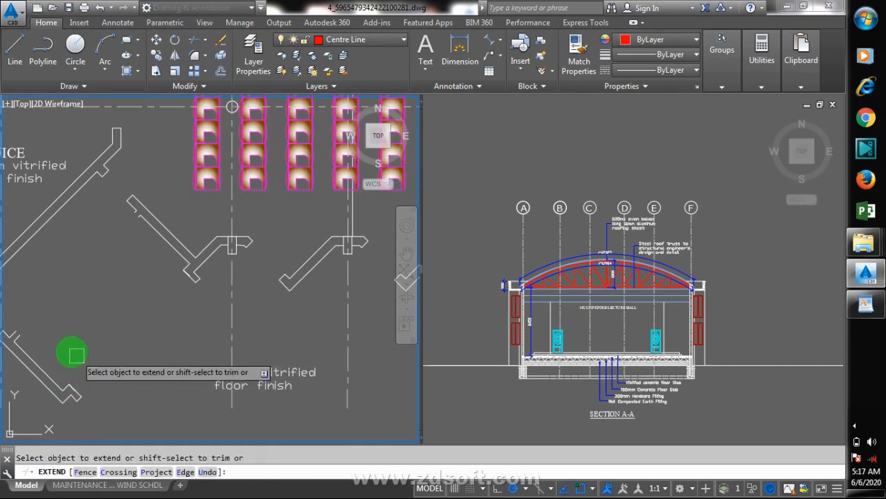
click(71, 351)
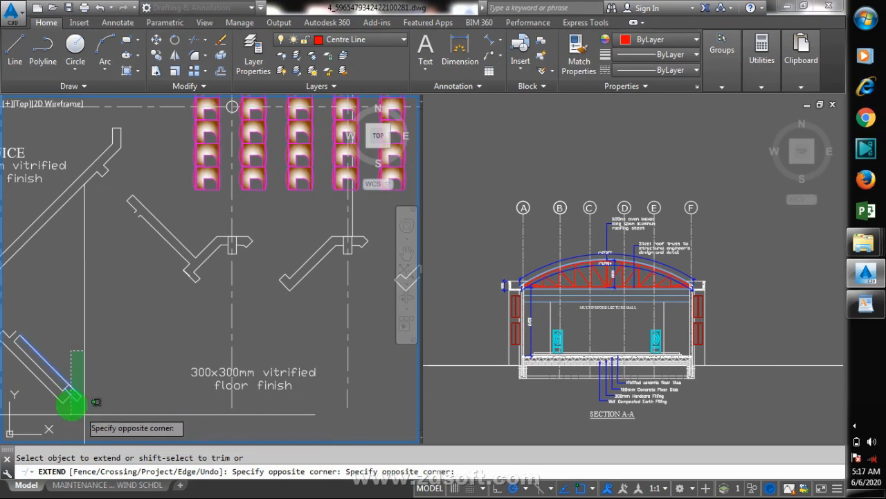
click(72, 356)
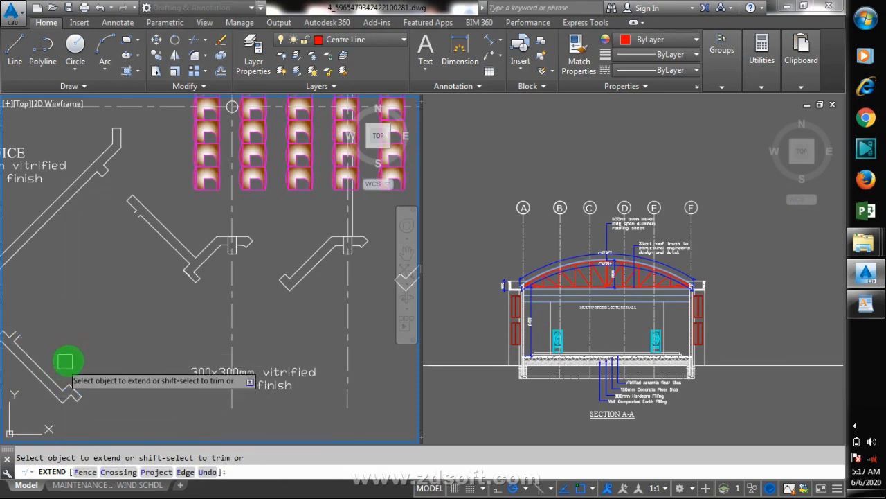
click(72, 386)
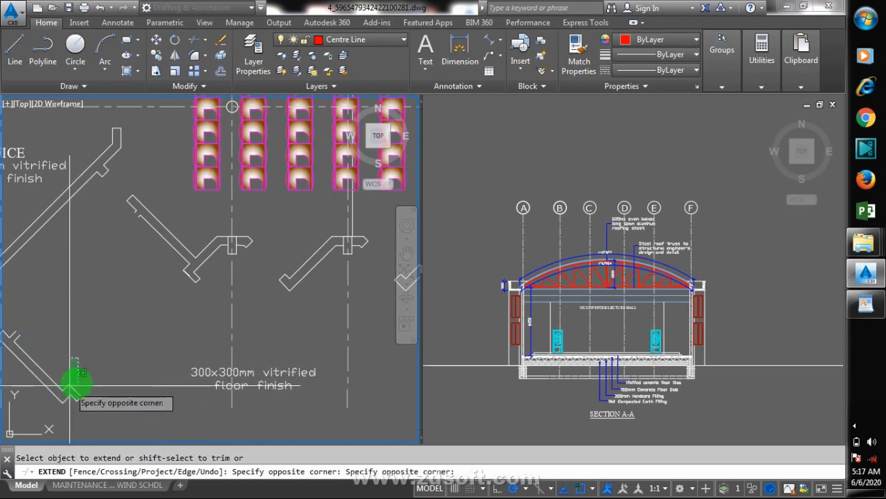
key(Escape)
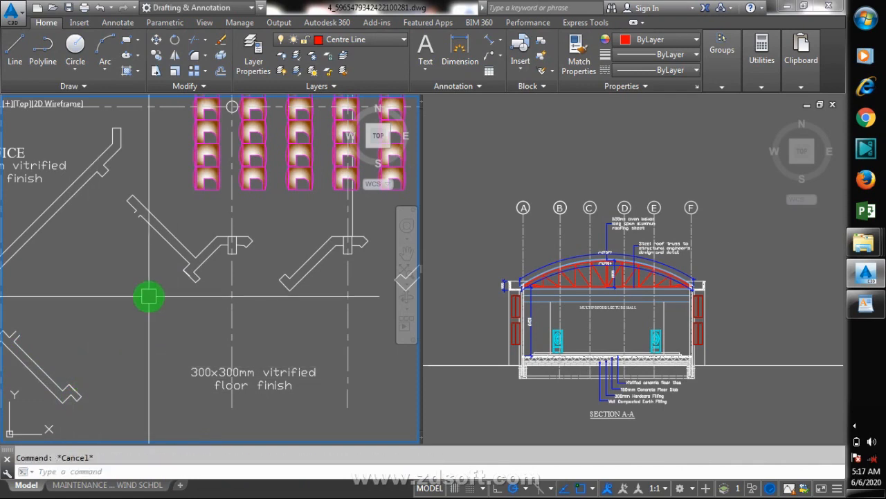
Step: Erase the middle partition wall with its duct box and the two WC labels beside it in the female toilet
scroll(111, 337, down, 2)
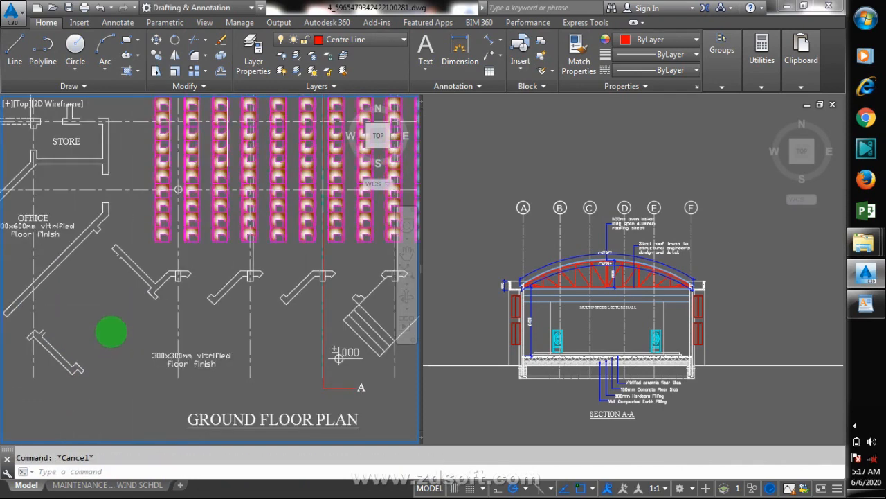
scroll(108, 329, down, 2)
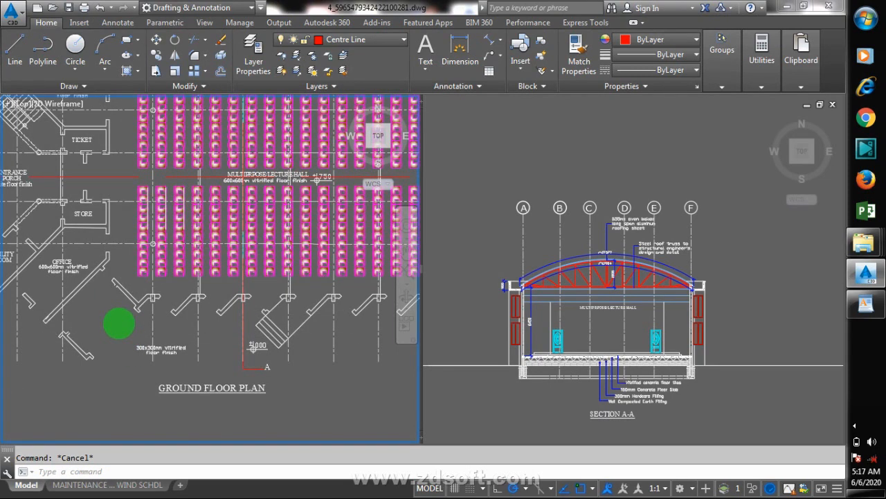
scroll(119, 323, down, 2)
scroll(188, 164, down, 2)
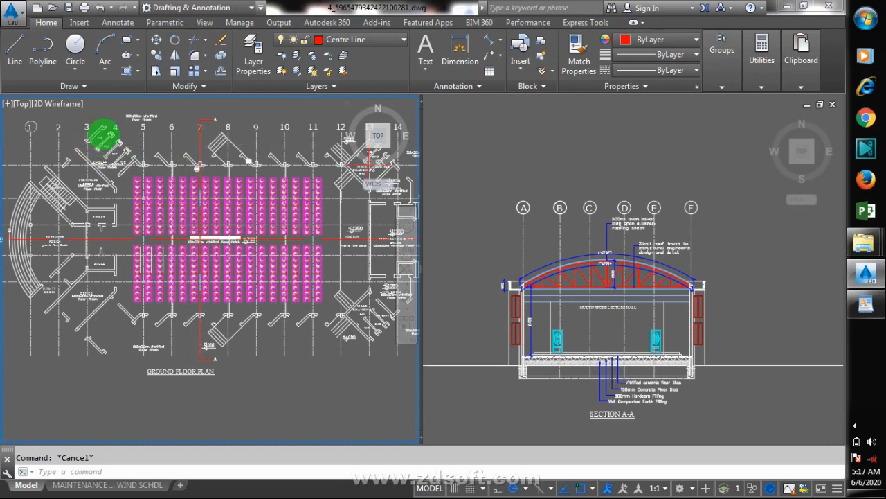
scroll(112, 130, up, 2)
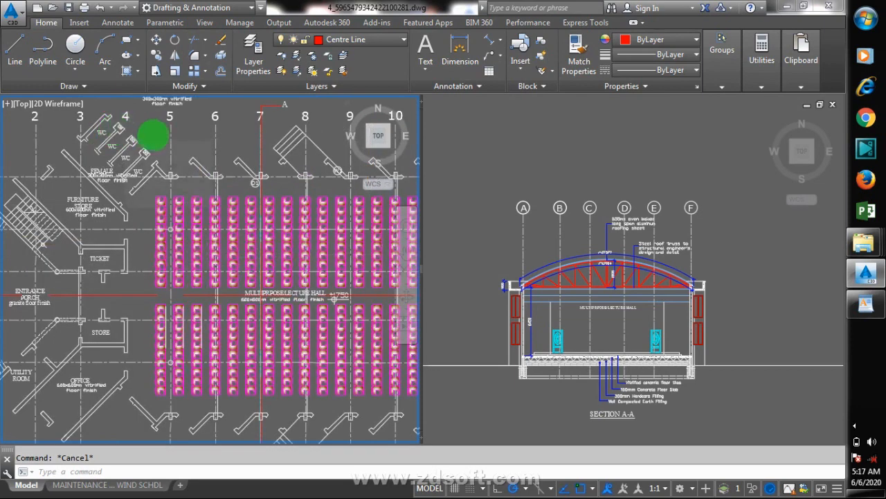
text(e)
key(Return)
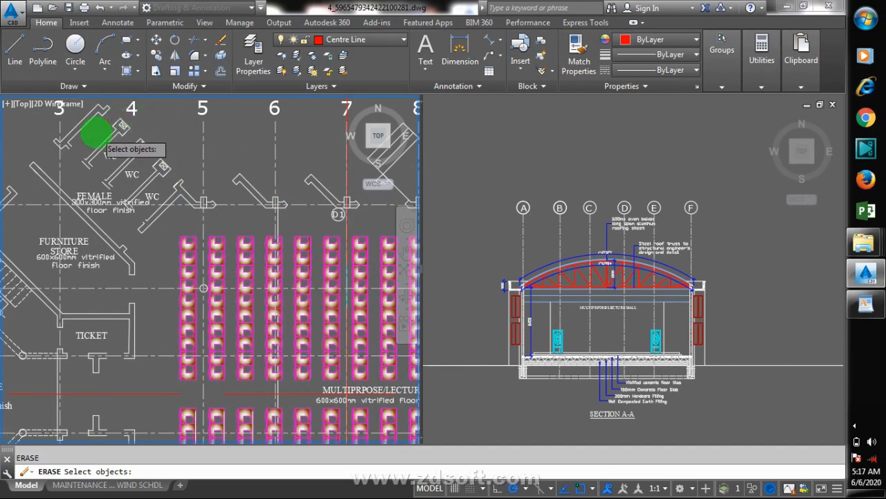
scroll(97, 131, up, 3)
click(60, 142)
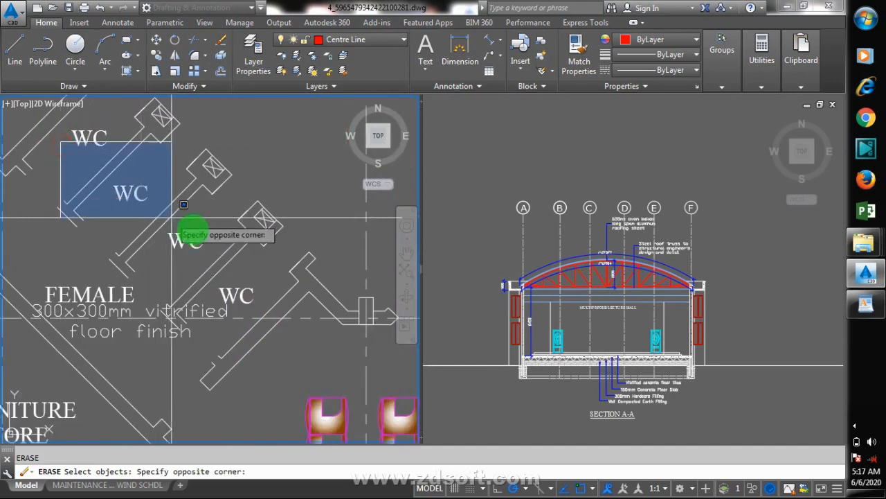
click(258, 301)
key(Return)
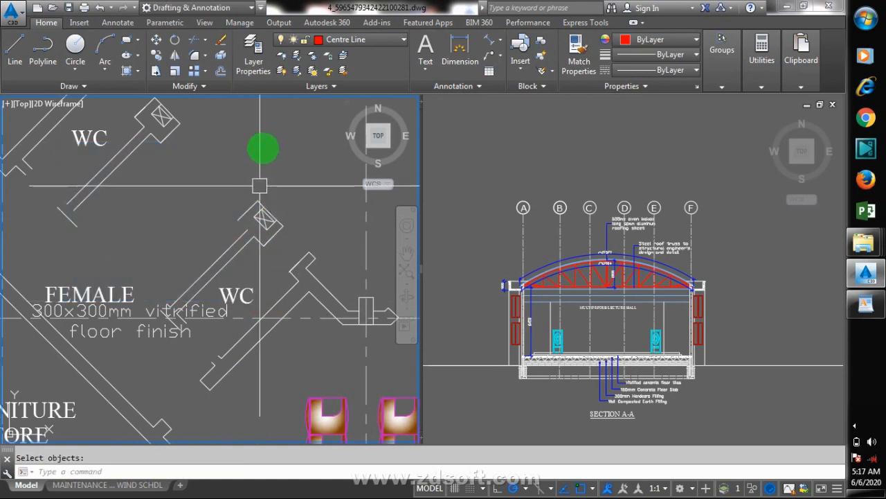
Step: Erase the two remaining inner partition walls and their duct box lines in the female toilet
key(Return)
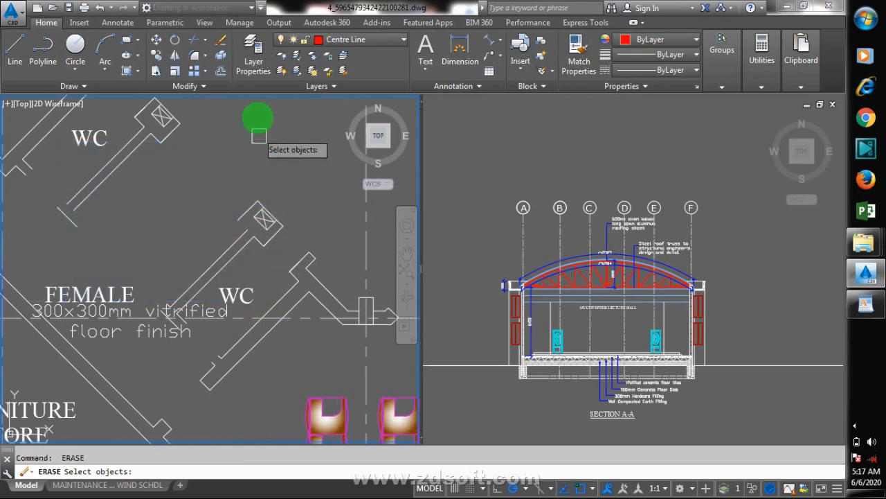
click(298, 120)
click(146, 259)
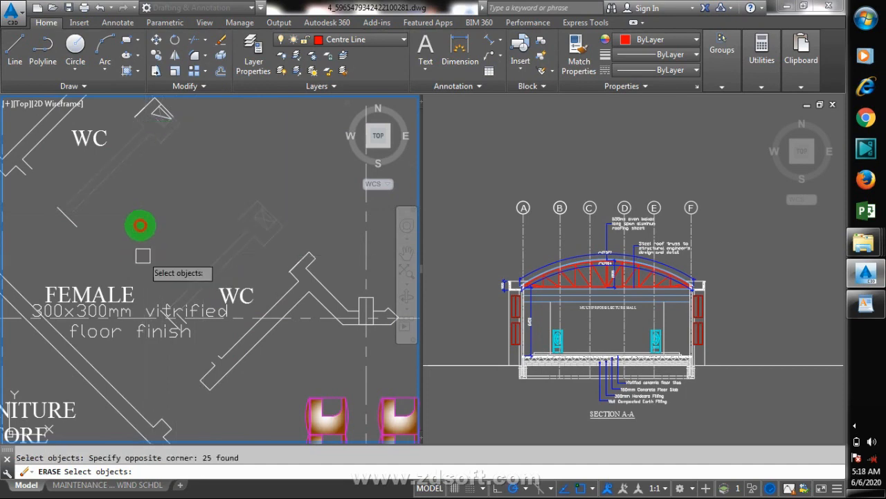
key(Return)
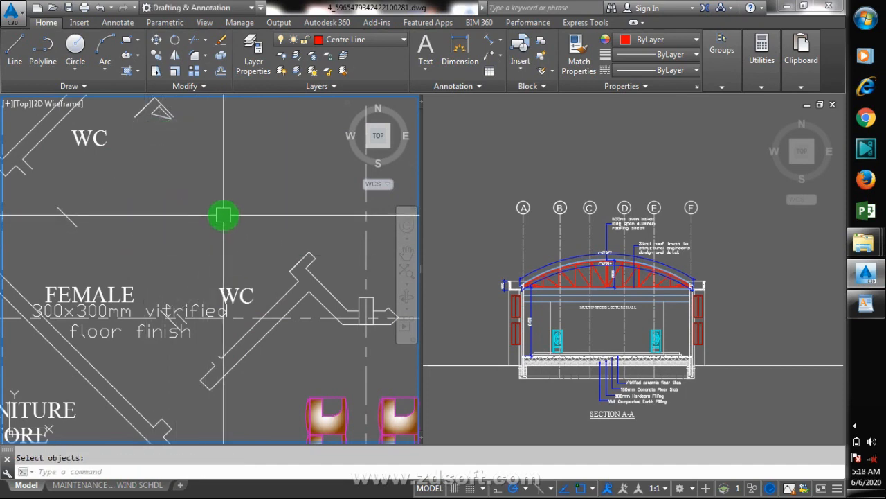
Step: Erase the FEMALE label, its floor finish note, the adjacent WC label and the leftover wall fragment
key(Return)
drag(255, 251, 216, 277)
click(250, 244)
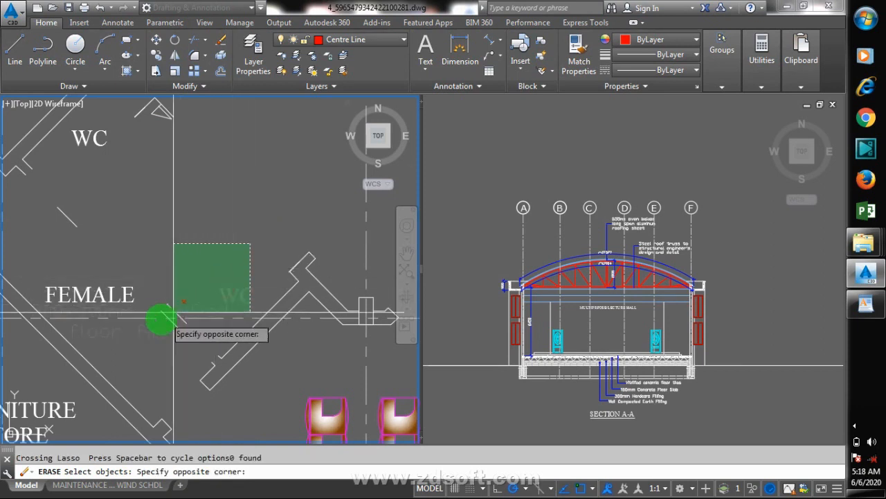
click(98, 320)
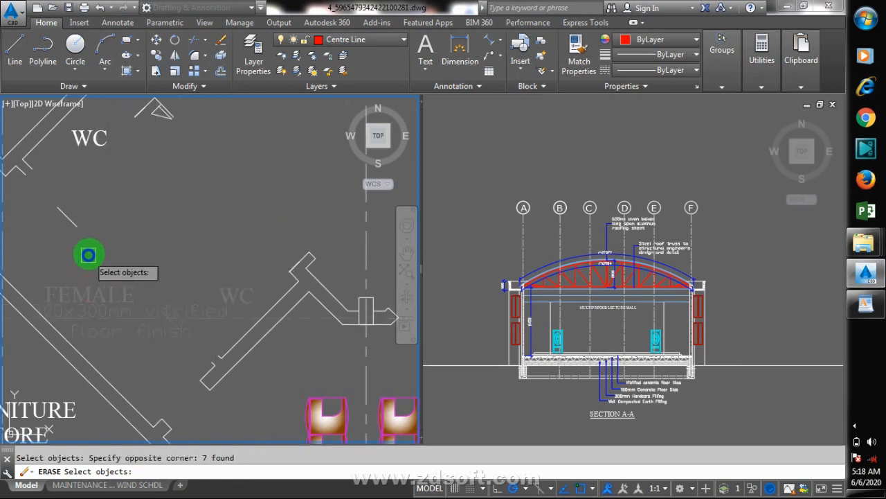
key(Return)
Step: Erase the stray short diagonal line and the last WC label beside the female toilet's outer wall
scroll(89, 253, down, 2)
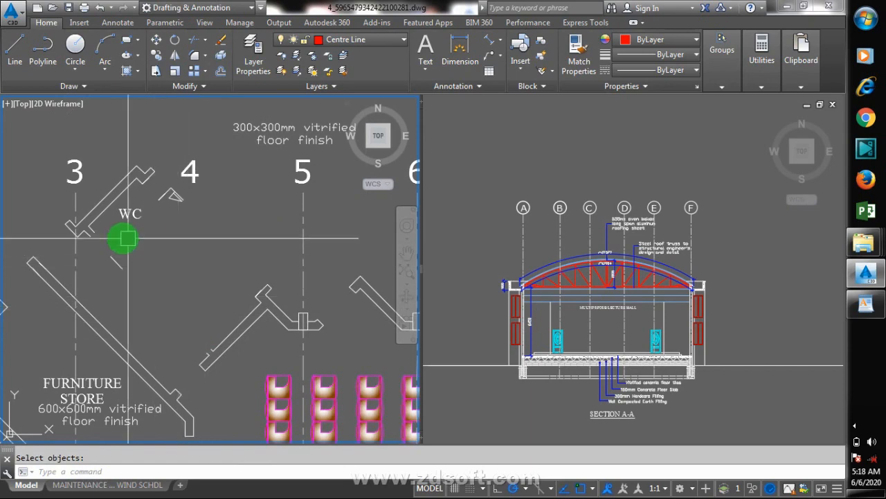
scroll(90, 251, up, 2)
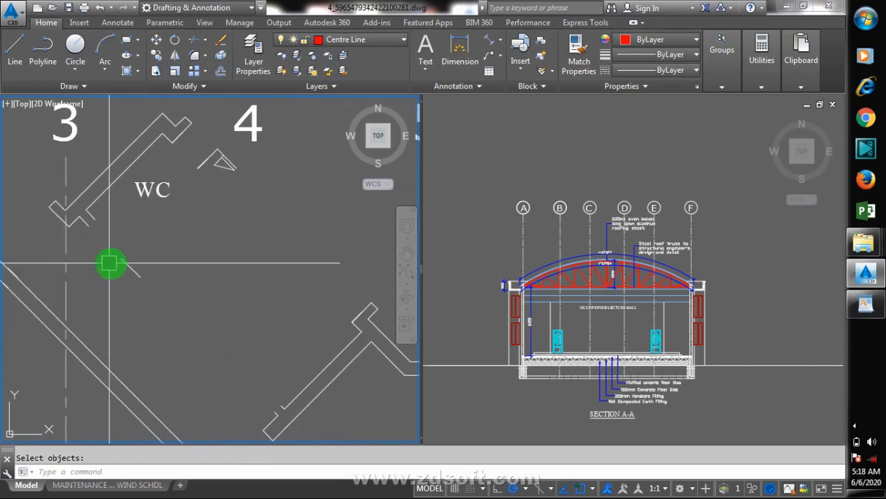
key(Return)
click(152, 233)
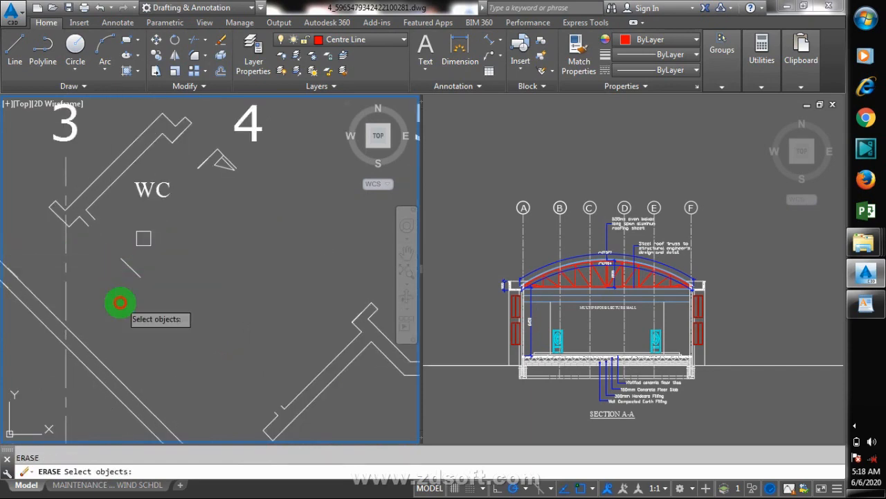
click(113, 281)
key(Return)
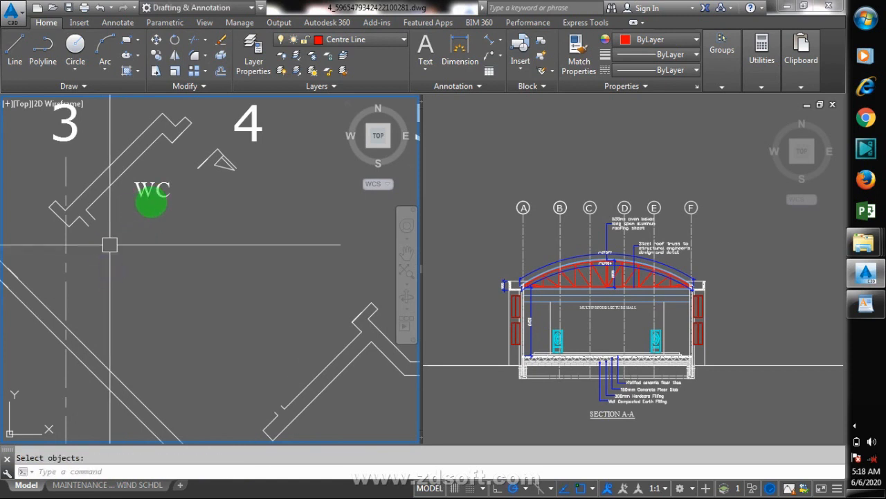
click(172, 200)
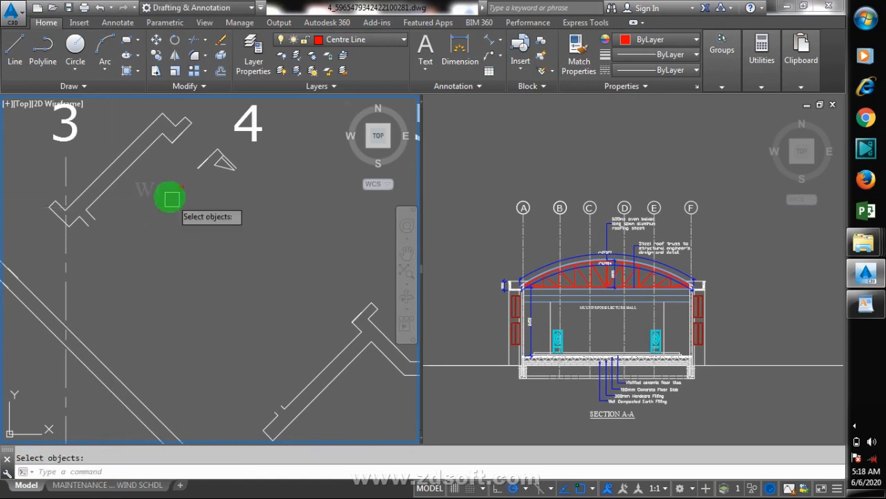
key(Return)
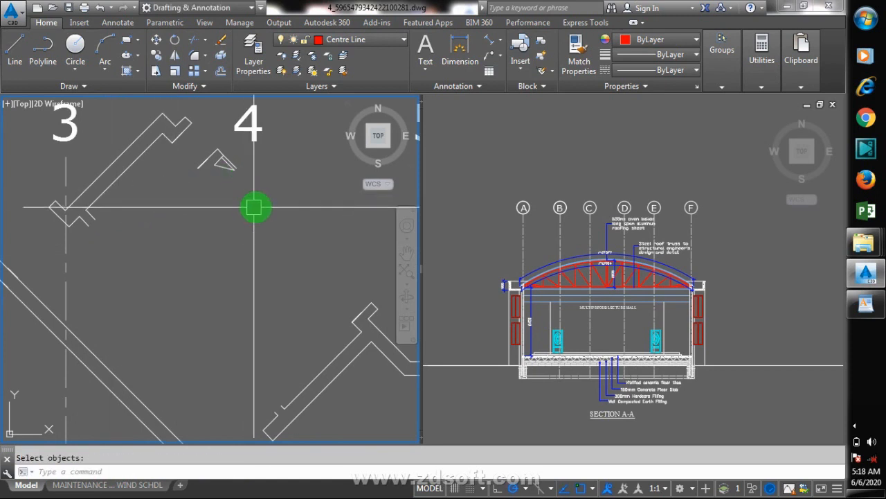
Step: Erase the leftover triangular duct fragments near the female toilet's outer wall together with grid number 4
key(Return)
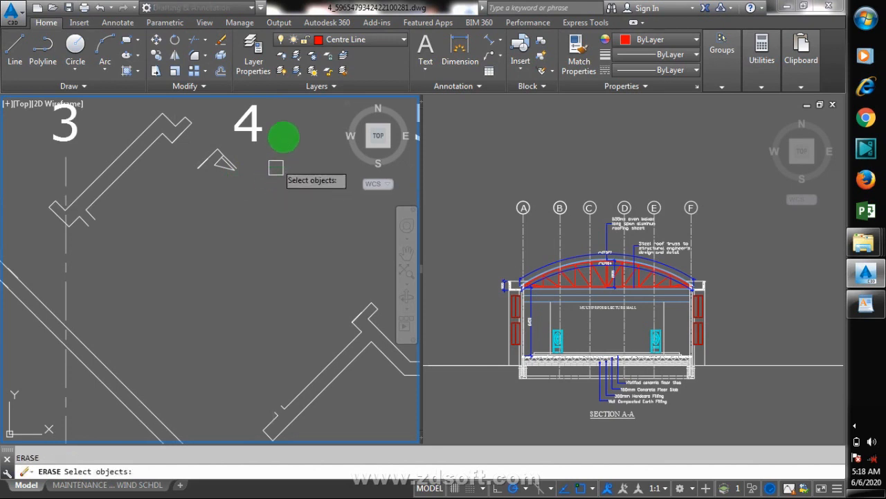
click(284, 113)
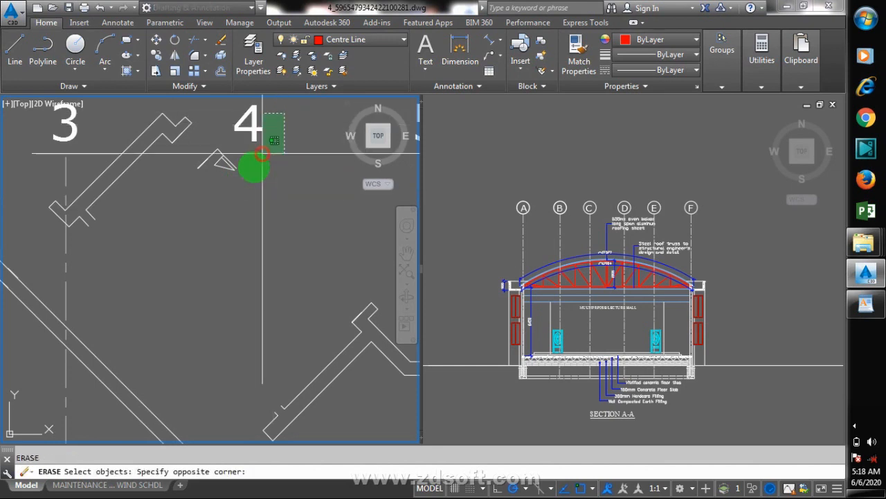
click(206, 192)
key(Return)
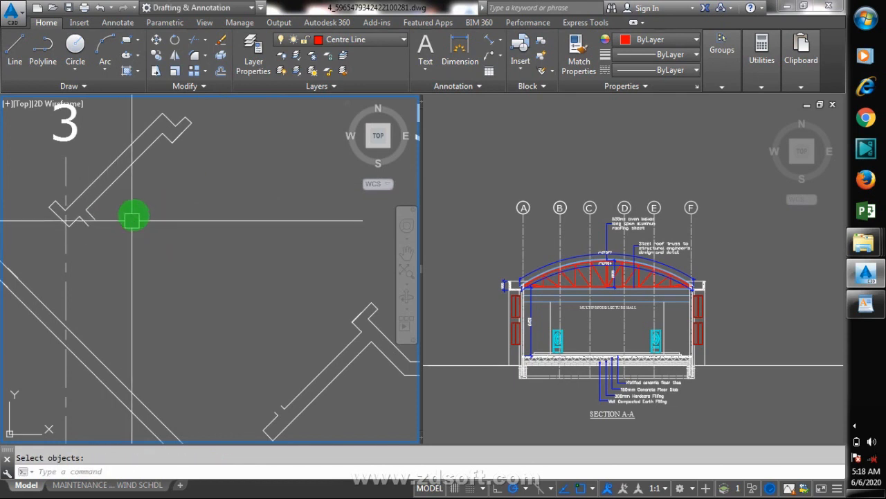
text(ex)
key(Return)
scroll(93, 209, down, 2)
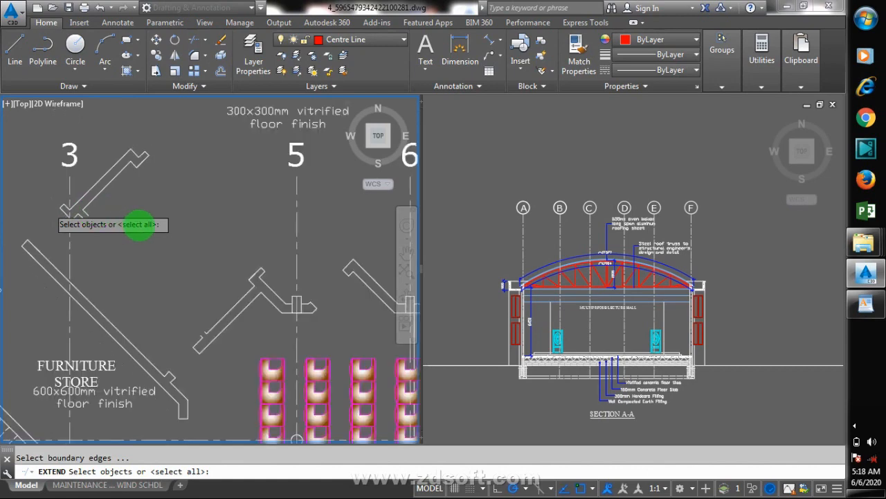
scroll(166, 221, down, 3)
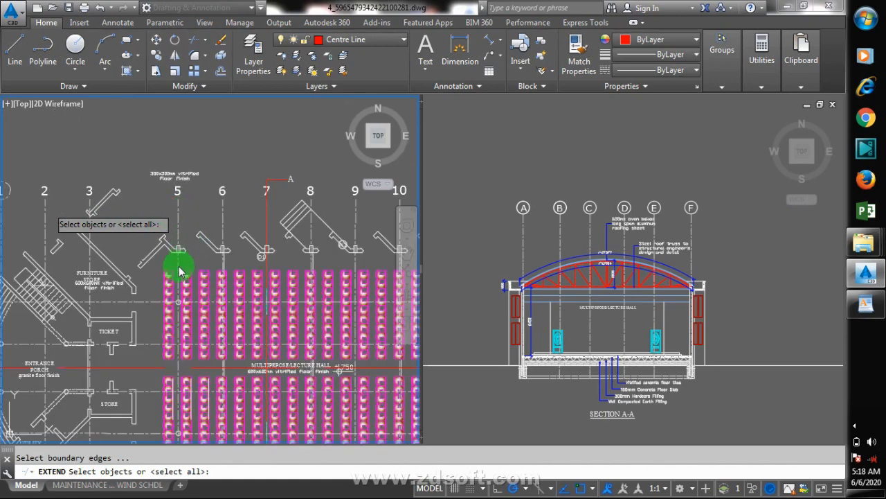
scroll(138, 318, down, 4)
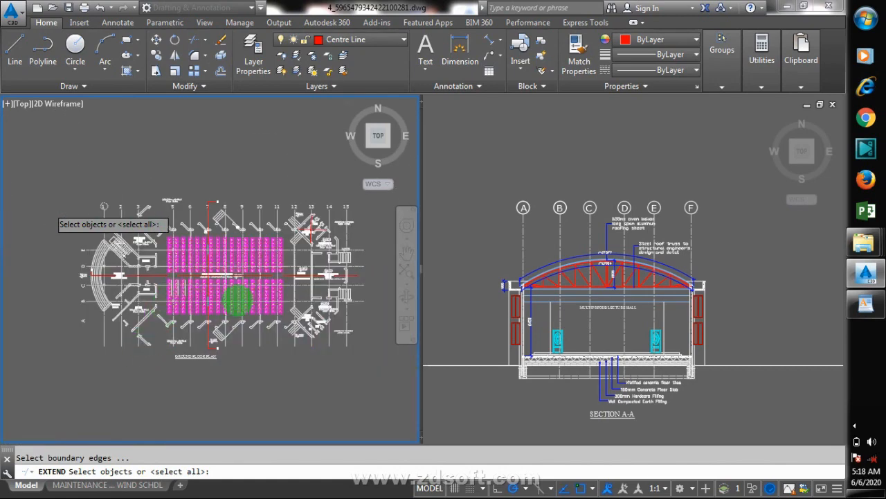
scroll(238, 300, down, 2)
key(Escape)
scroll(323, 316, down, 1)
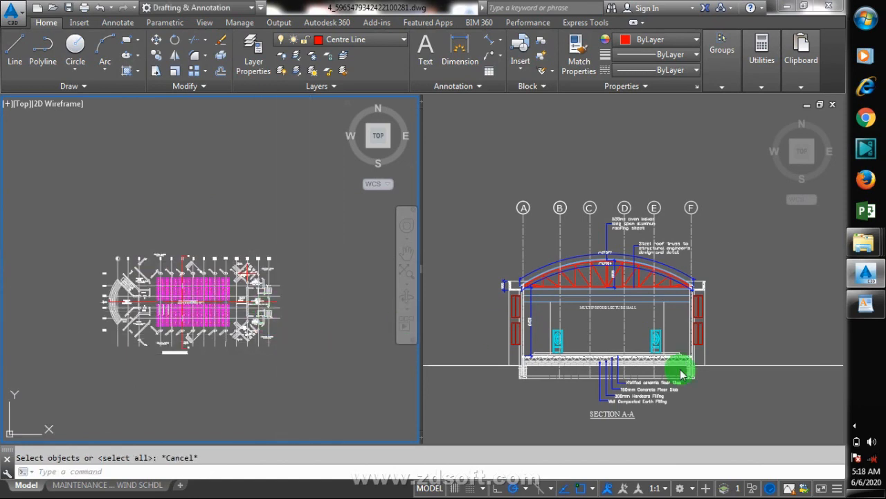
click(856, 428)
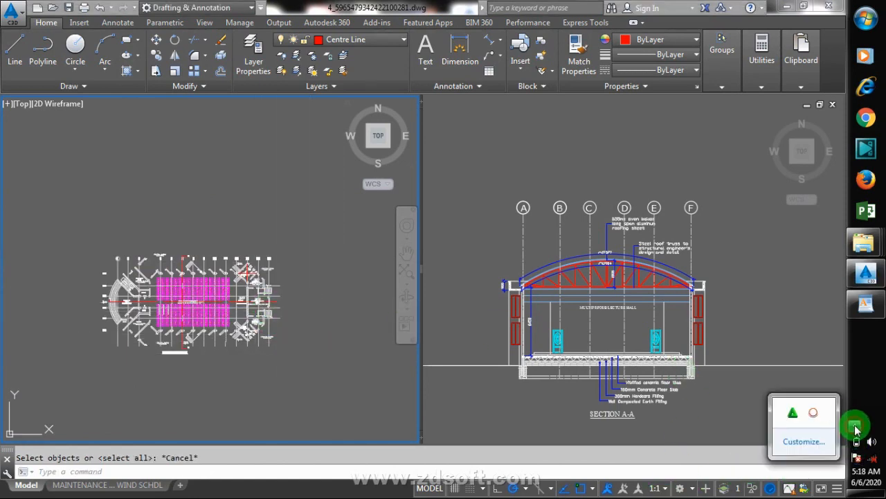
right_click(817, 413)
click(812, 365)
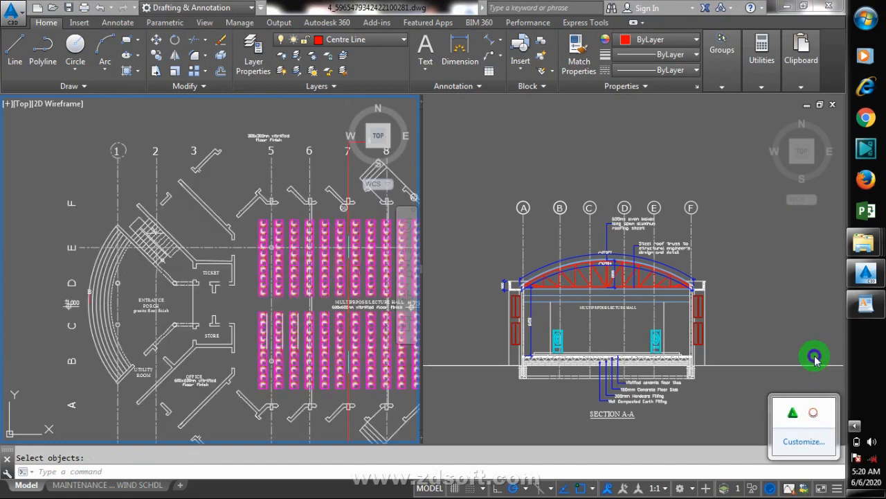
click(330, 319)
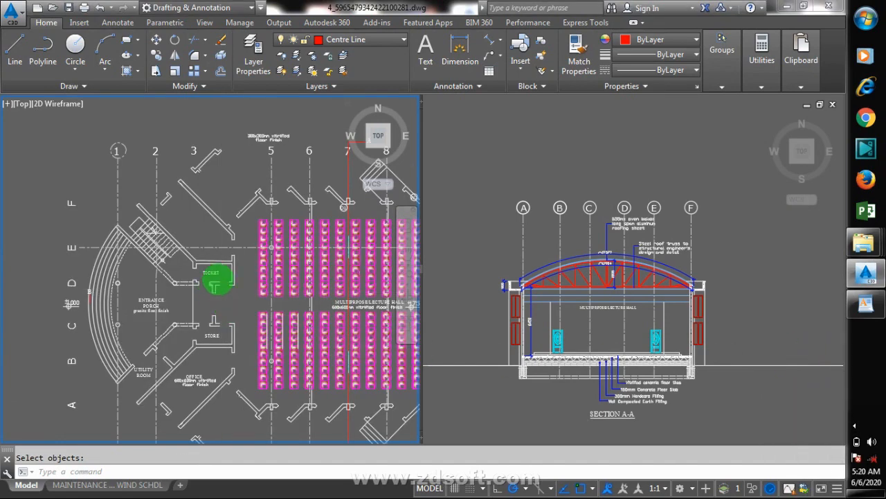
Step: Erase the TICKET and STORE labels and the two T-shaped wall pieces between them beside the entrance porch
scroll(216, 291, up, 4)
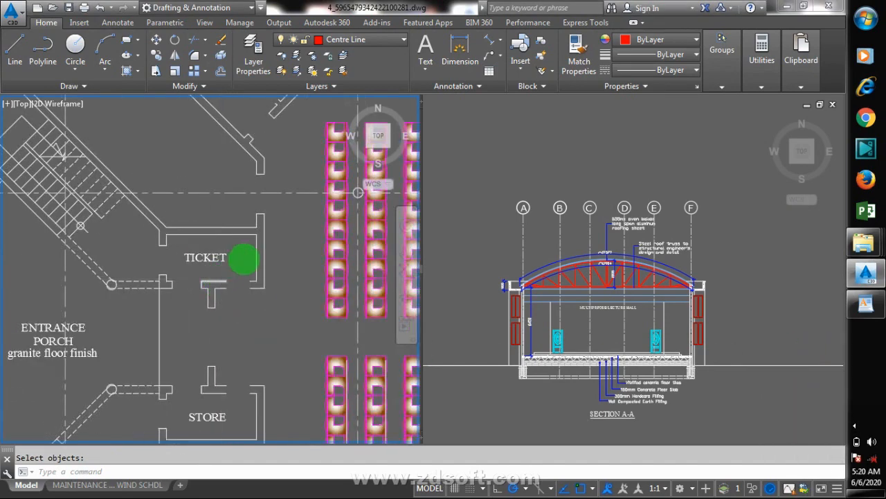
scroll(244, 259, down, 1)
scroll(238, 270, up, 2)
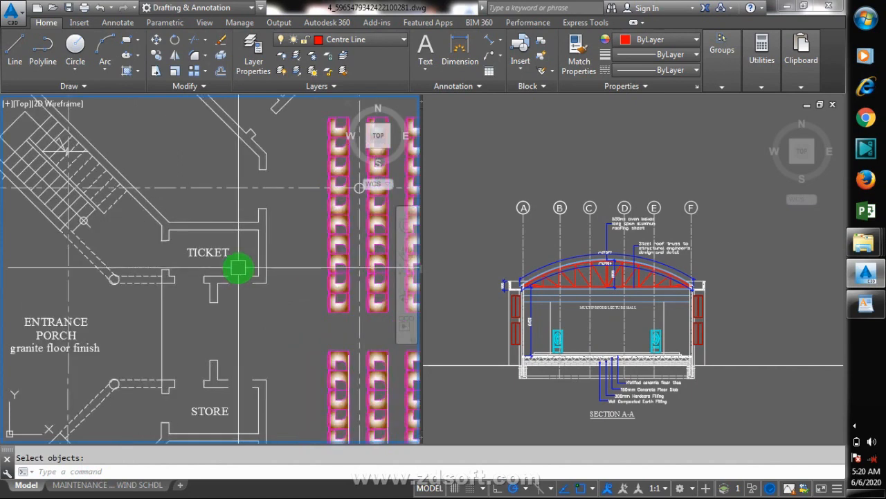
text(e)
key(Return)
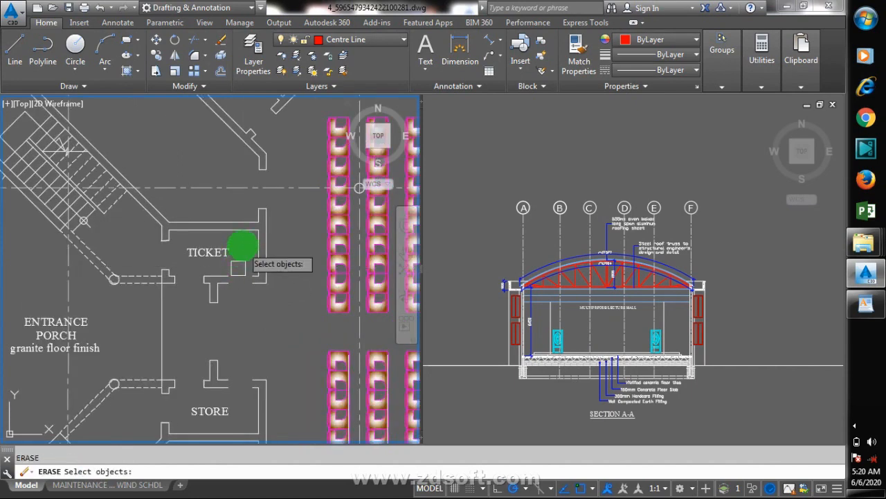
click(248, 241)
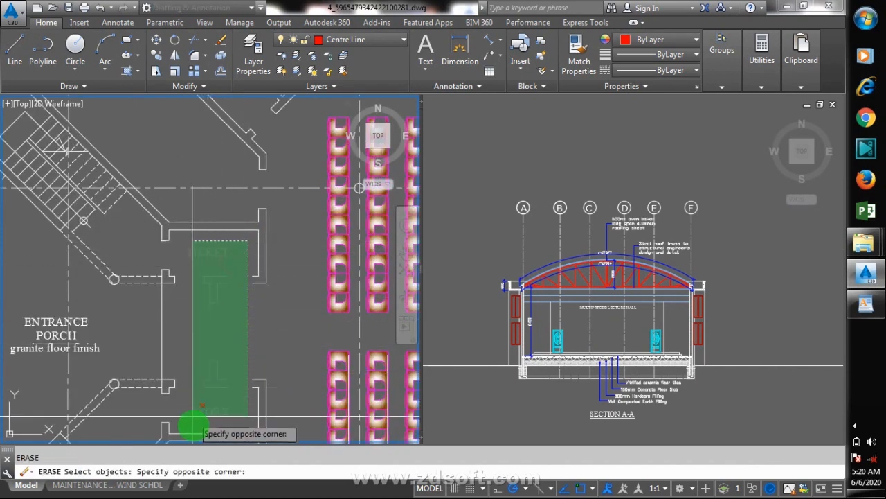
click(193, 423)
right_click(190, 364)
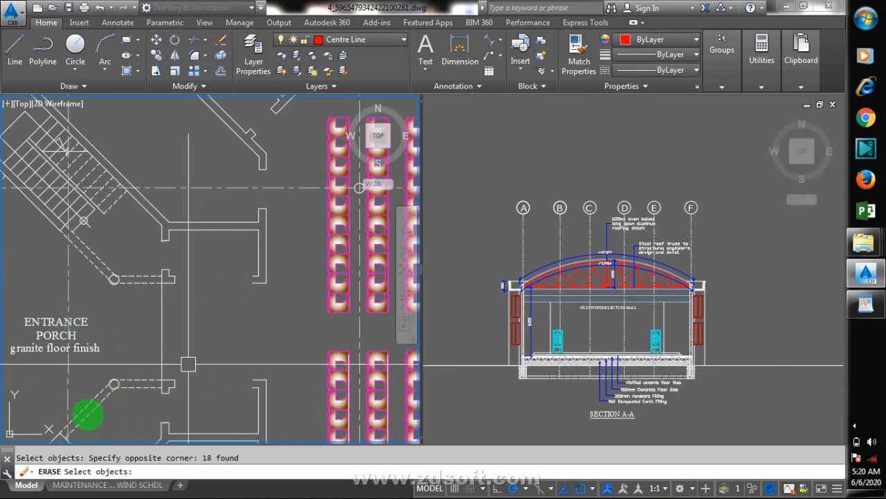
scroll(225, 247, down, 2)
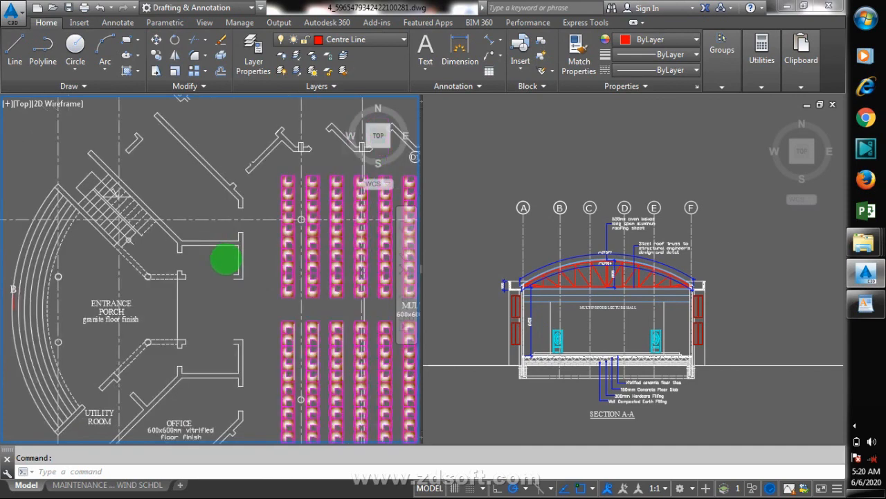
scroll(223, 274, down, 2)
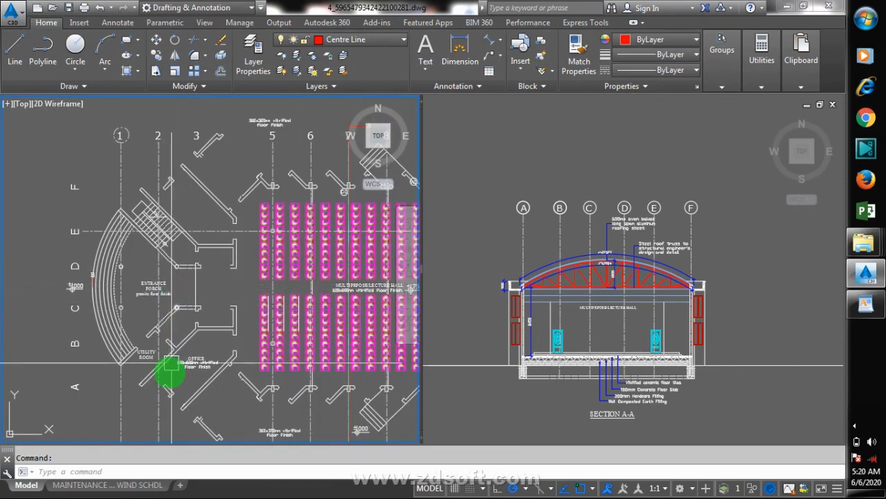
Step: Erase the OFFICE label and its 600x600mm vitrified floor finish note beside the utility room
scroll(166, 395, up, 3)
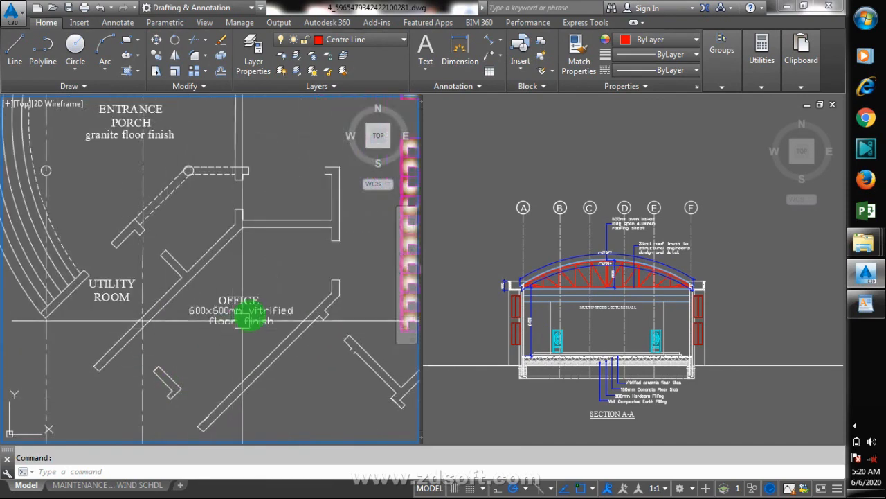
key(Return)
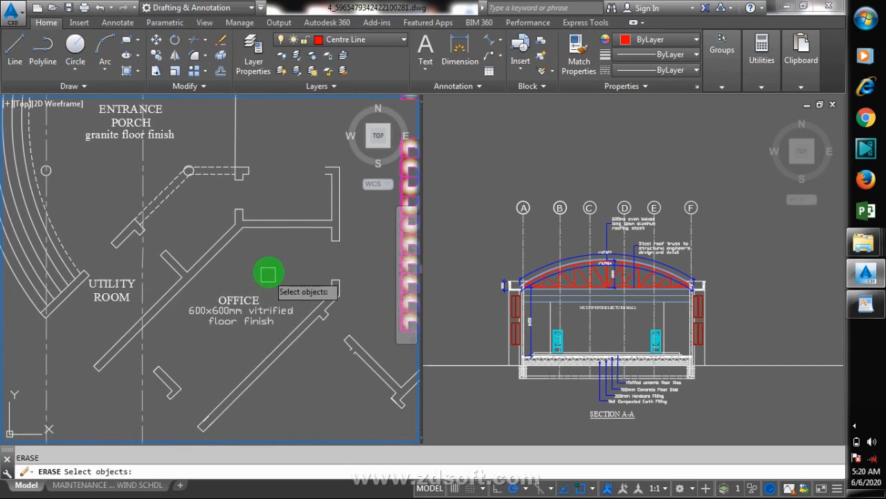
click(268, 270)
click(211, 319)
click(100, 284)
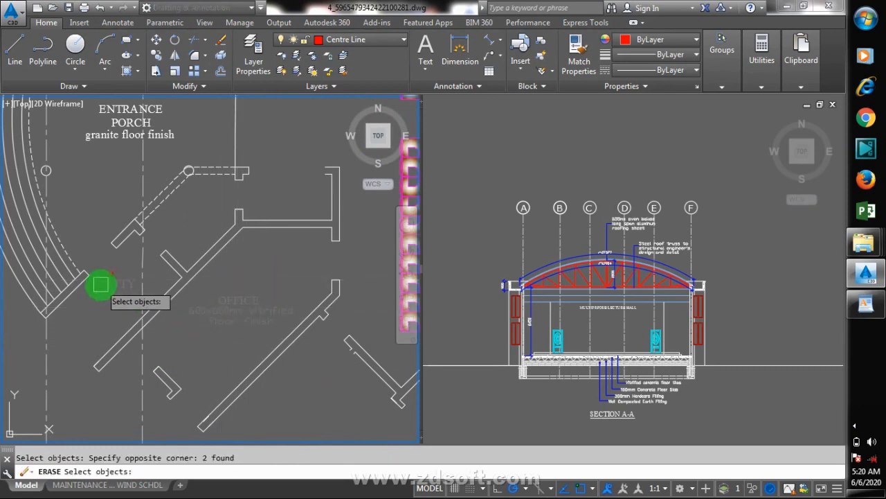
scroll(193, 333, down, 2)
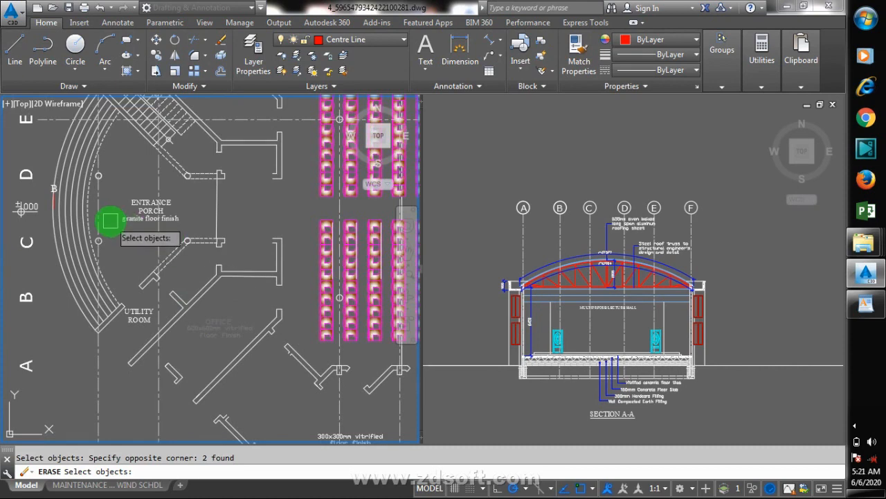
scroll(113, 212, up, 2)
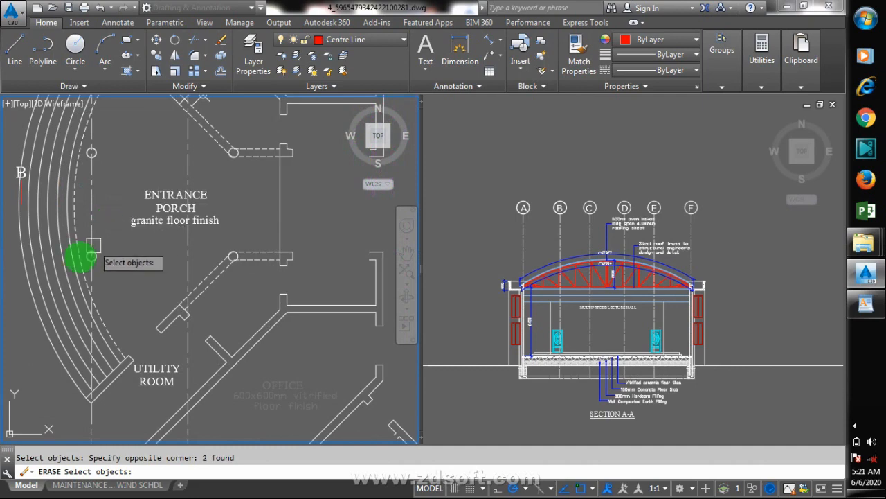
scroll(76, 259, down, 2)
scroll(181, 323, down, 2)
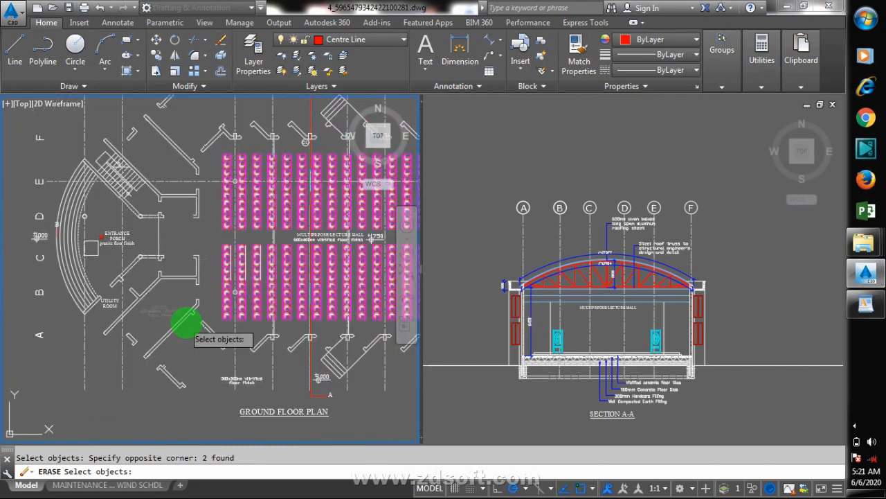
key(Return)
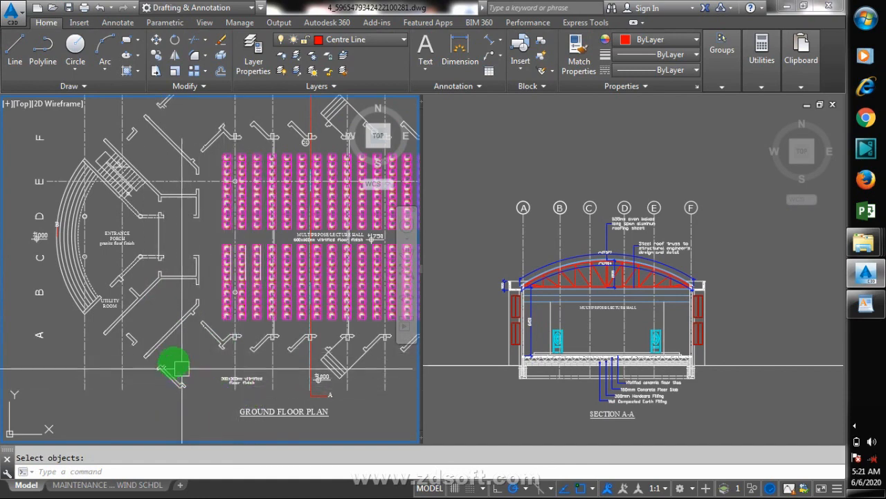
scroll(263, 299, down, 2)
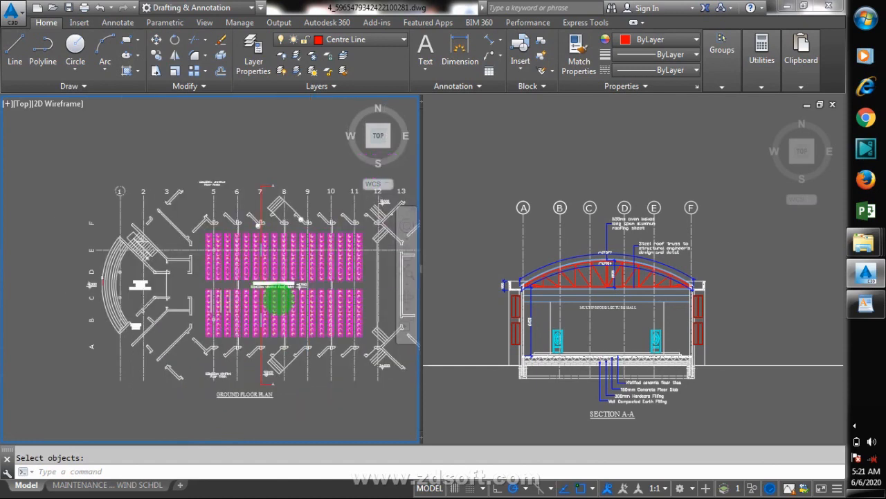
scroll(267, 309, down, 2)
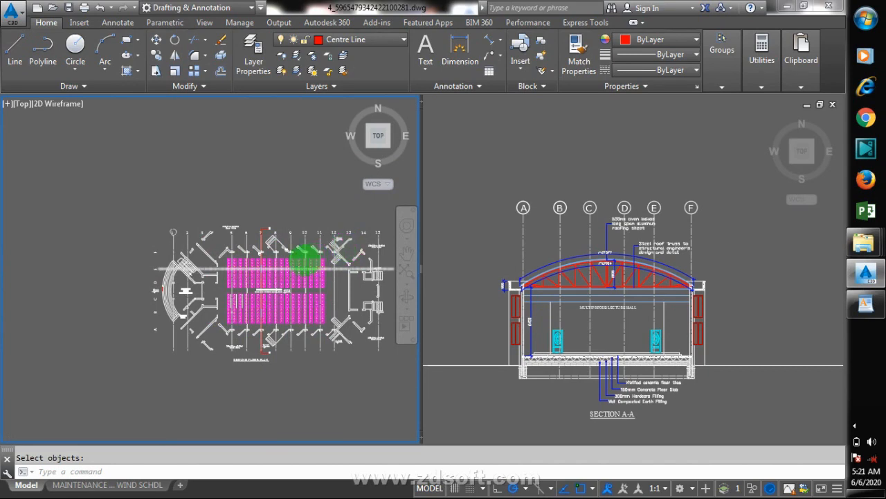
scroll(199, 274, up, 3)
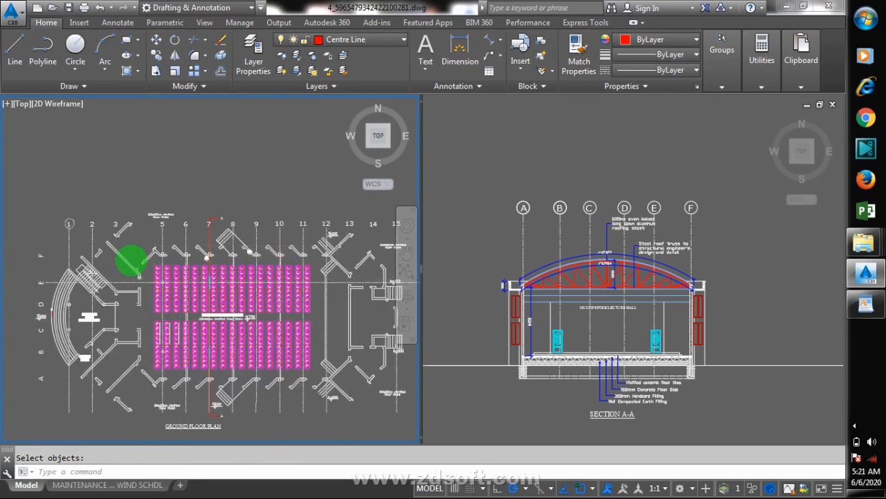
scroll(126, 212, up, 2)
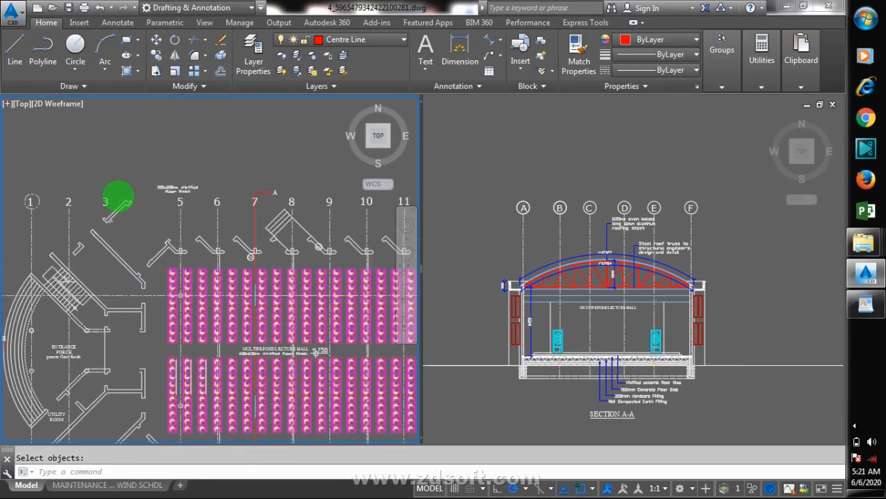
scroll(119, 197, up, 2)
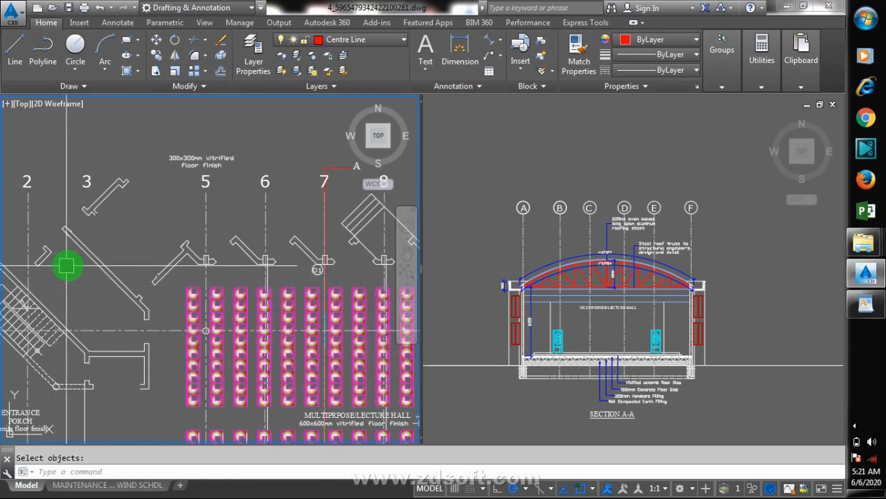
click(859, 426)
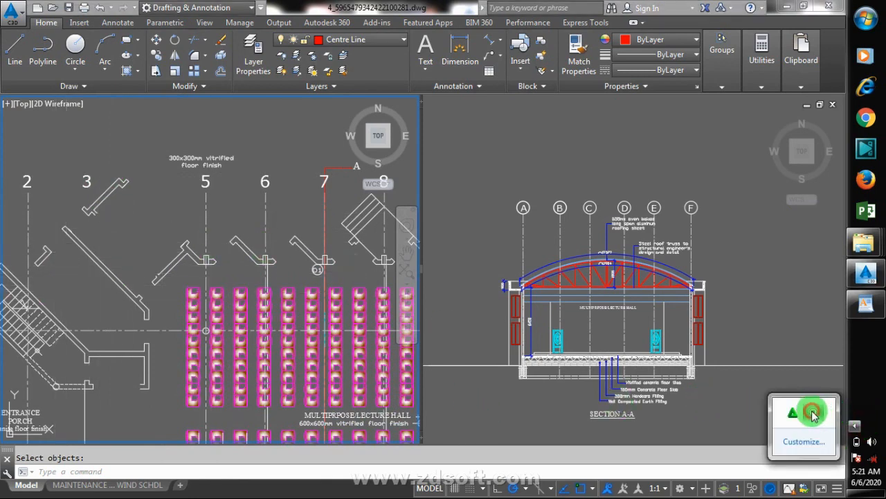
right_click(812, 412)
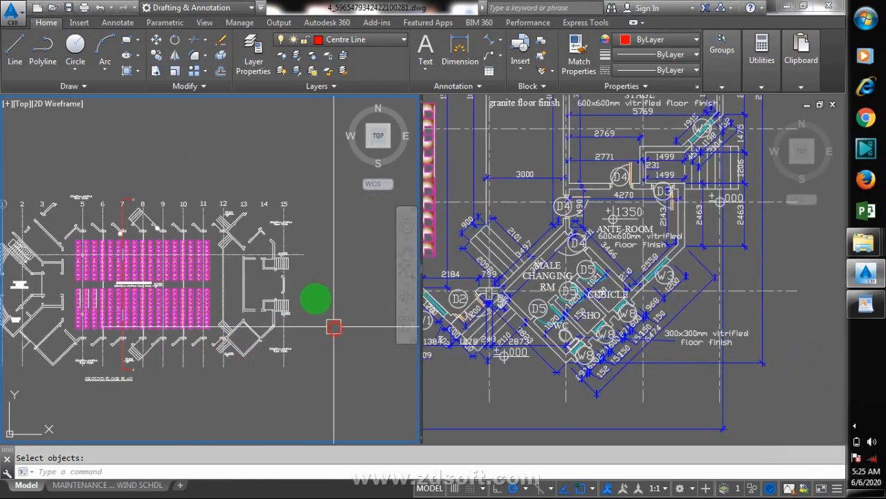
scroll(308, 231, up, 8)
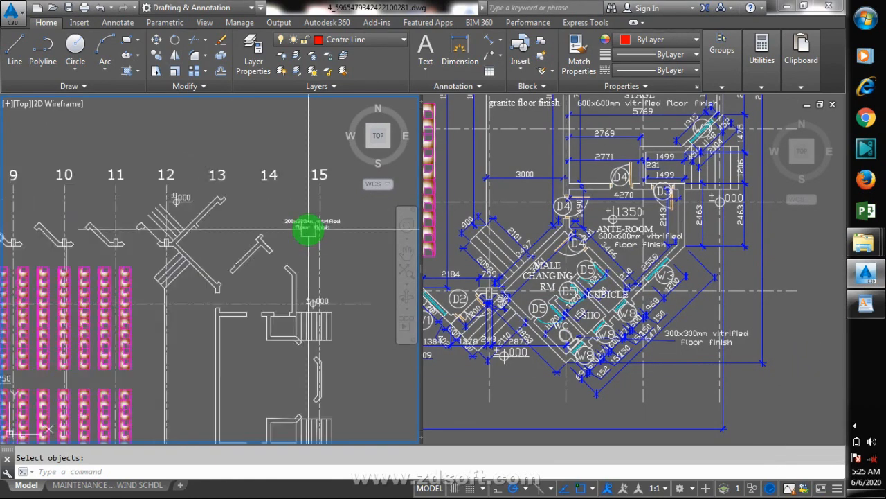
scroll(164, 311, up, 3)
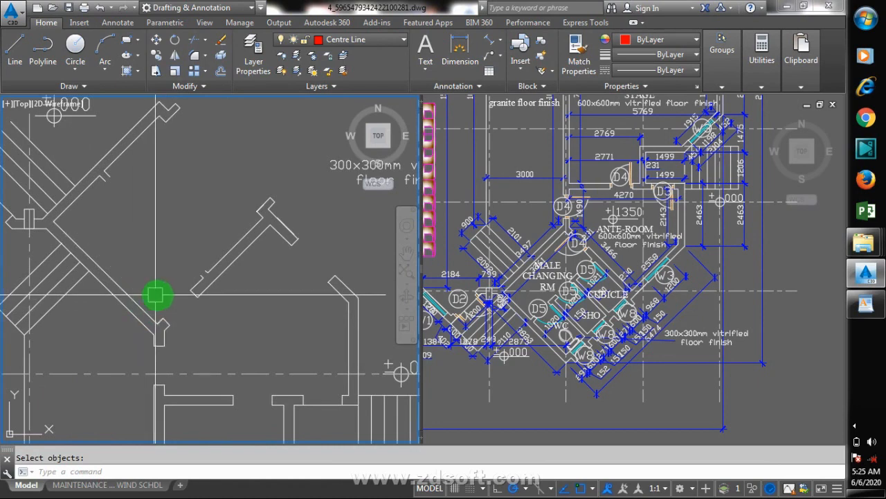
text(ex)
key(Return)
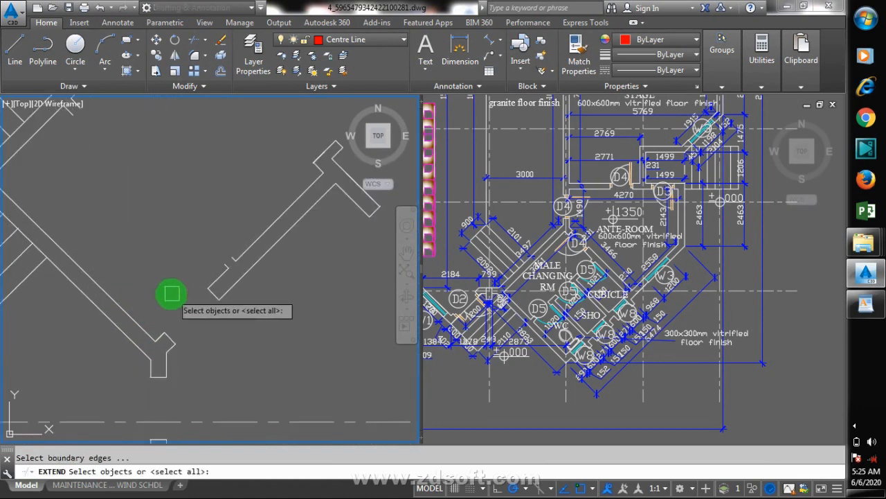
click(146, 295)
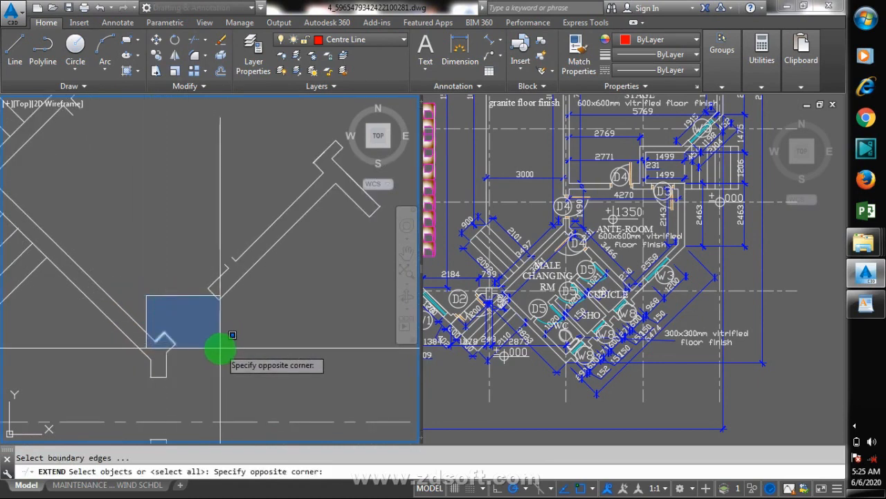
click(197, 307)
click(171, 270)
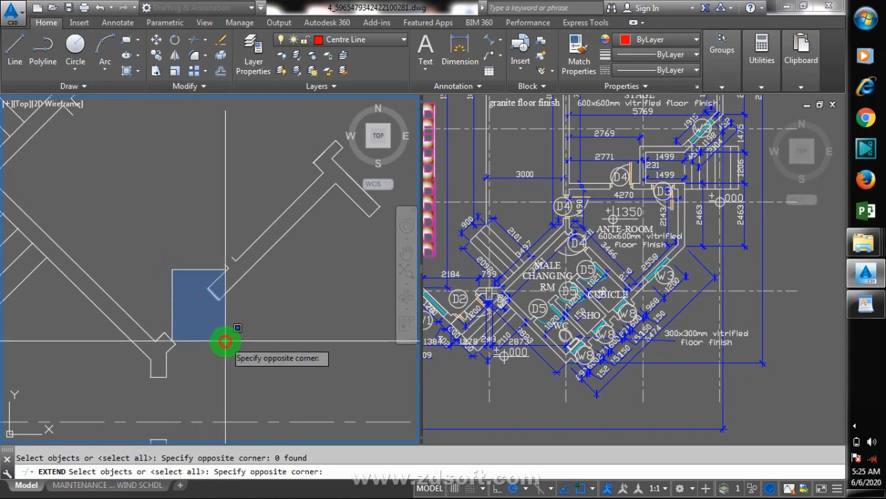
click(224, 336)
click(154, 287)
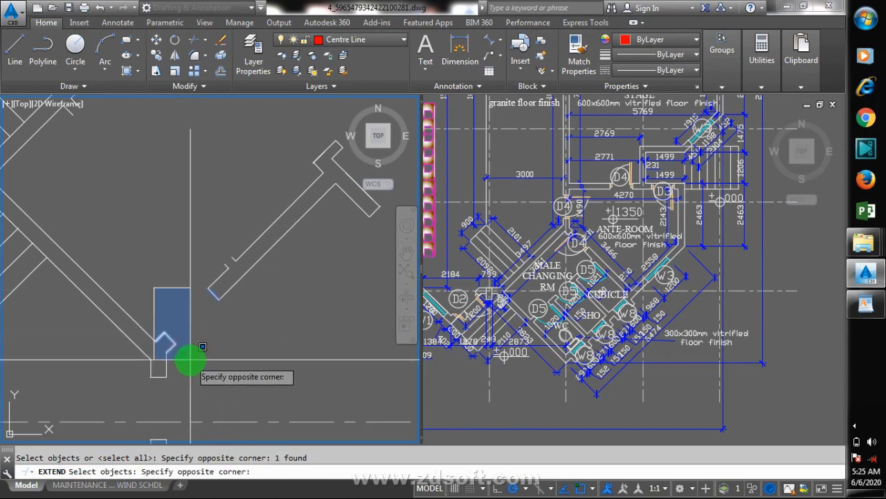
click(184, 358)
key(Return)
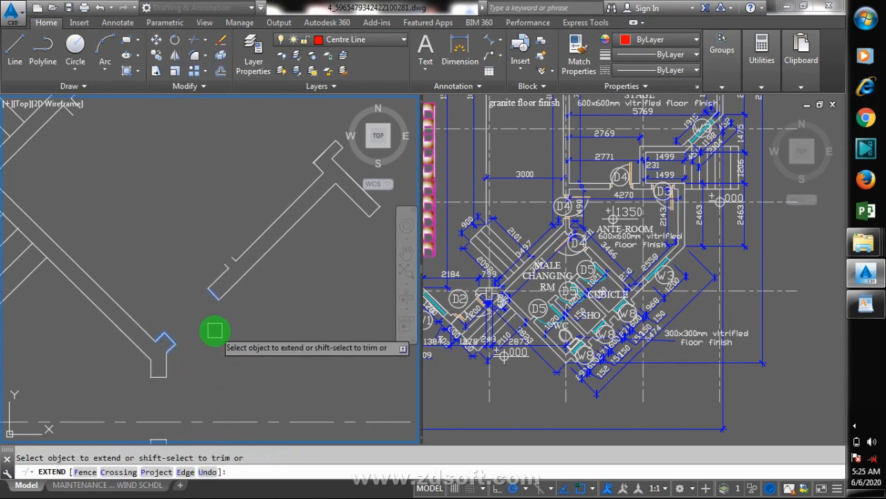
right_click(215, 335)
click(229, 339)
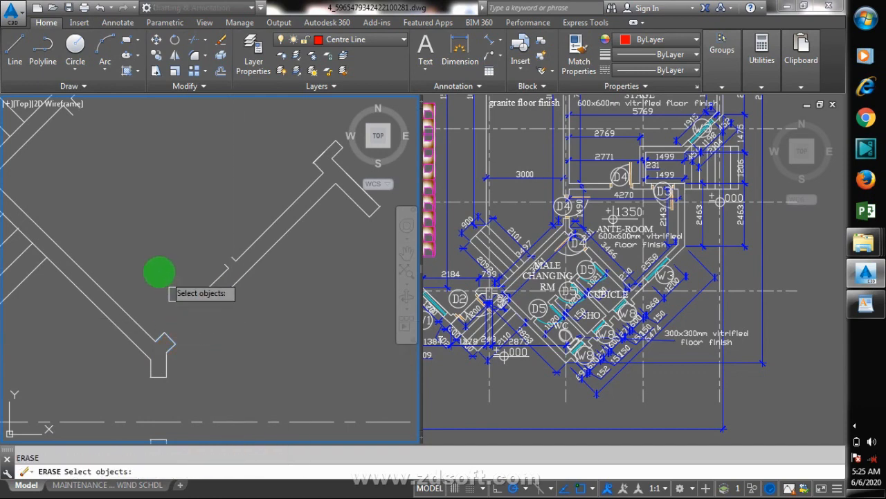
Step: Erase the end caps and short jamb lines at the opening in the diagonal wall between gridlines 13 and 14
click(235, 349)
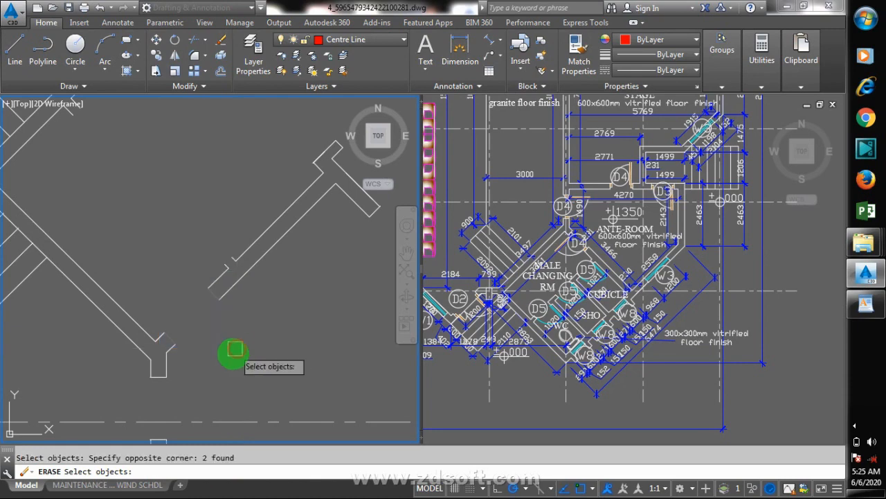
key(Return)
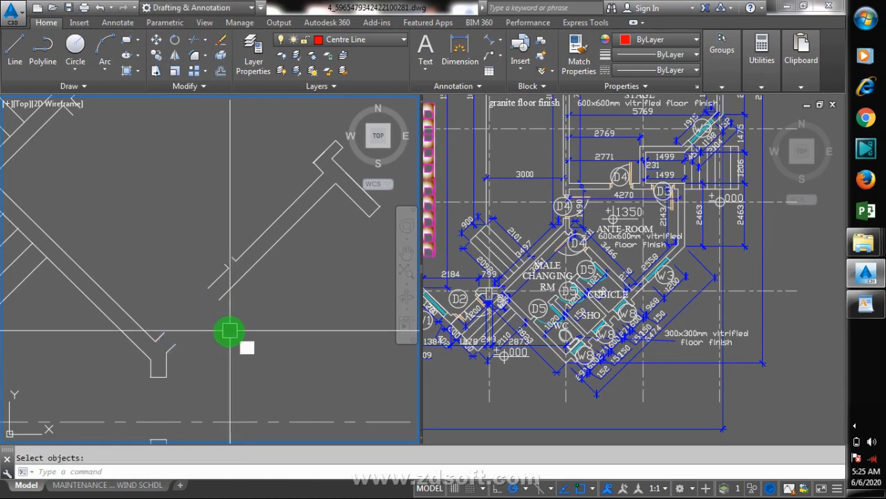
key(Return)
click(172, 230)
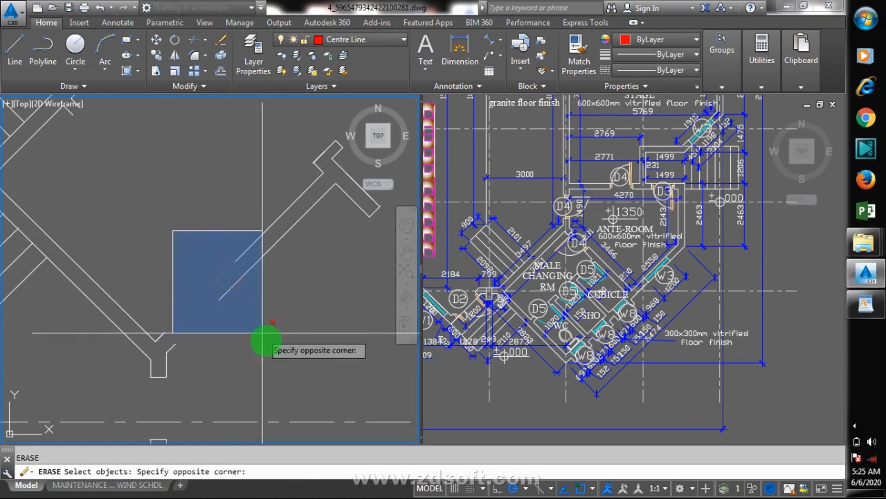
click(264, 341)
key(Return)
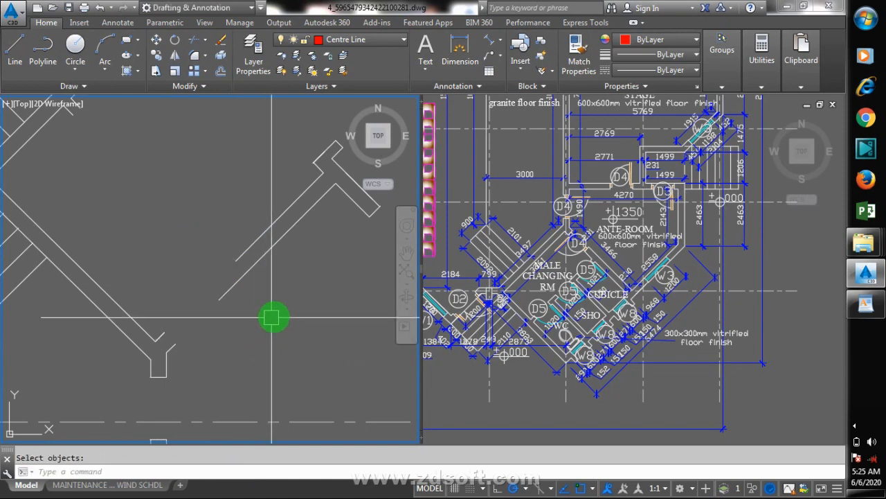
Step: Extend both lines of the diagonal wall between gridlines 13 and 14 to the wall corner, closing the opening
text(ex)
key(Return)
key(Return)
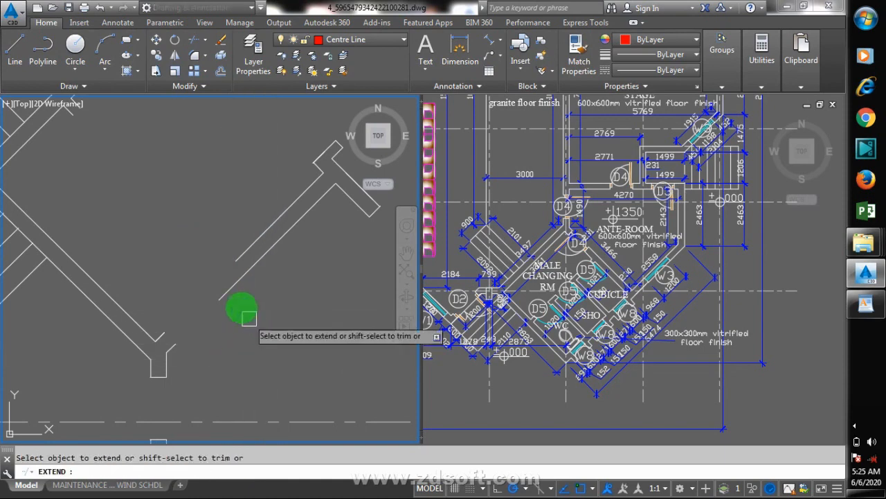
click(235, 250)
click(229, 292)
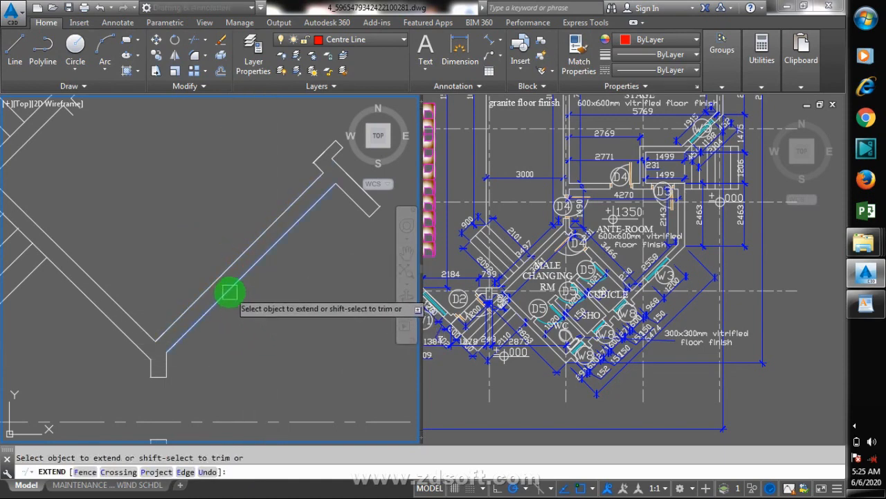
scroll(143, 346, down, 2)
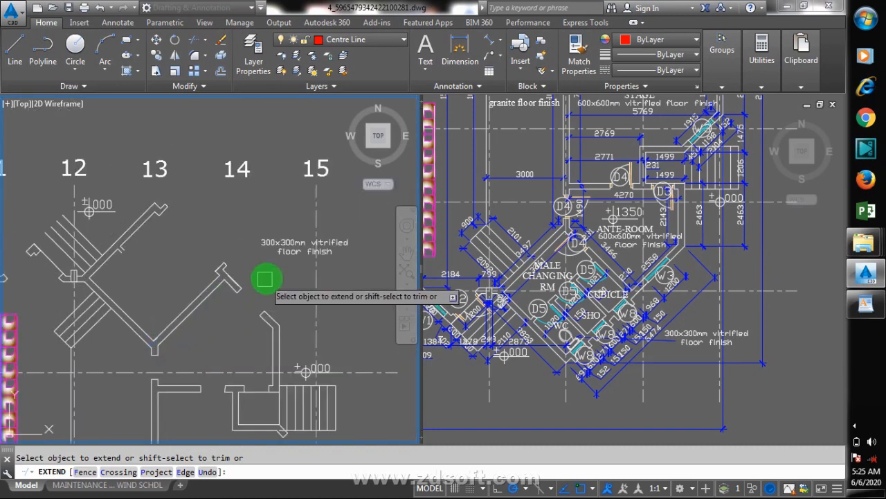
scroll(269, 278, down, 2)
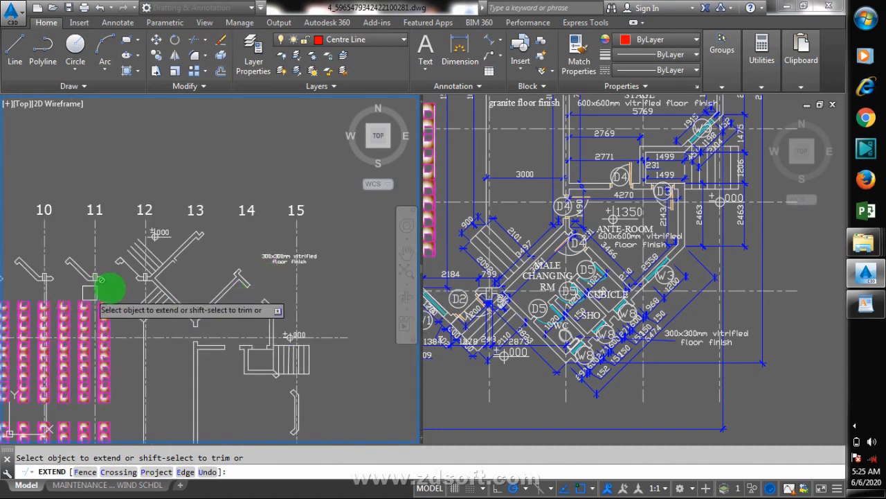
key(Escape)
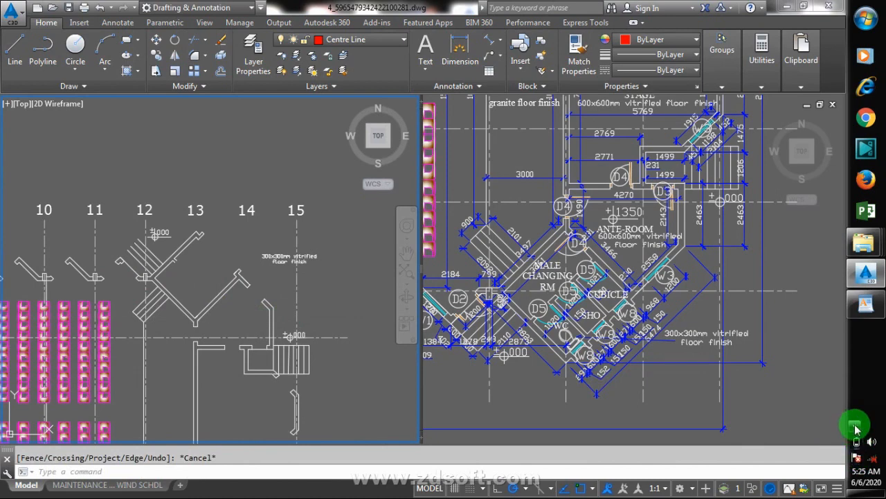
click(856, 425)
right_click(815, 413)
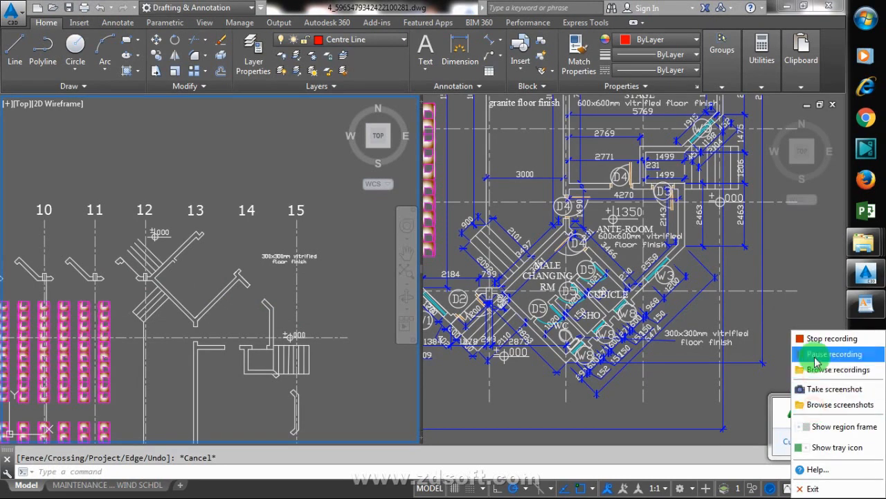
click(759, 300)
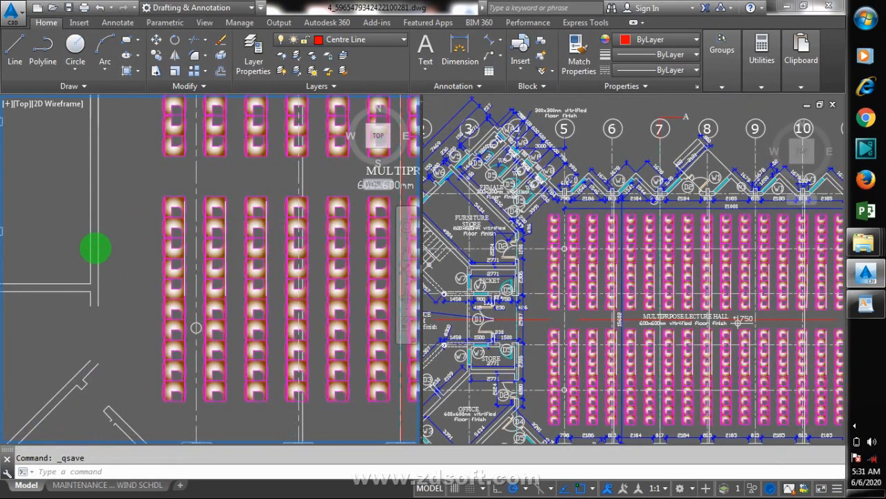
Step: Erase the end lines that cap the upper opening in the vertical wall beside the entrance porch
scroll(59, 260, down, 2)
scroll(33, 264, down, 2)
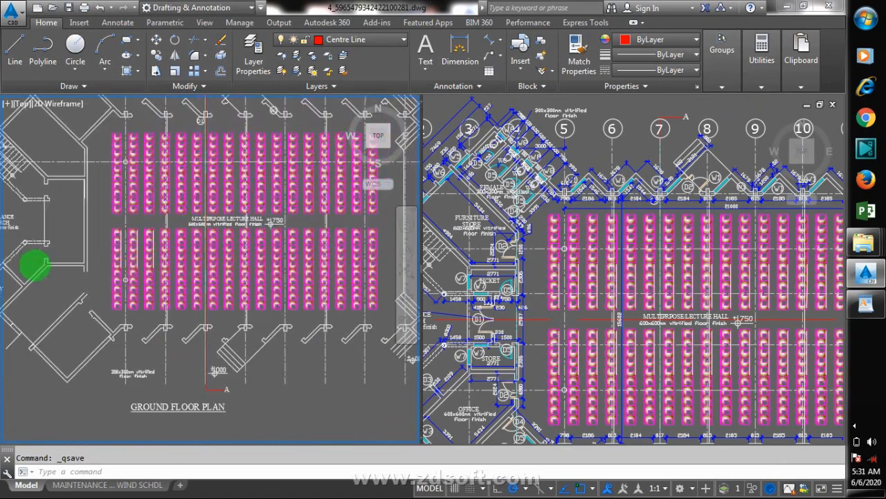
scroll(39, 274, down, 3)
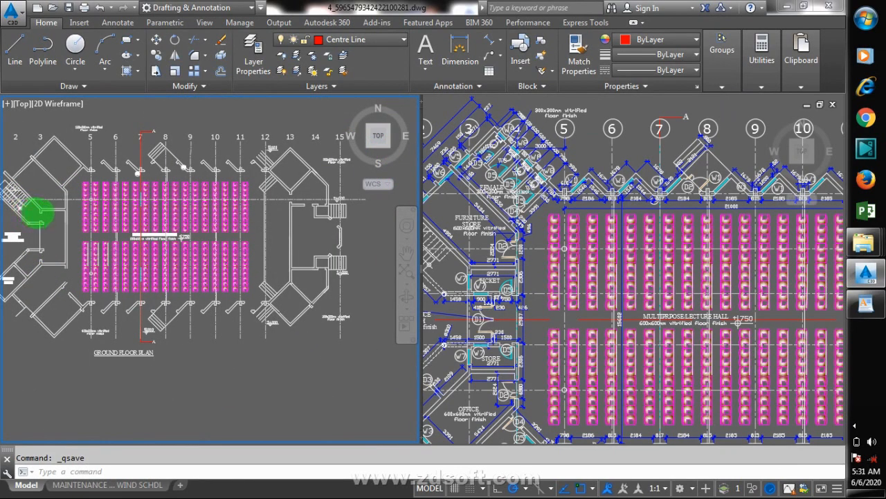
scroll(36, 213, up, 2)
scroll(52, 216, down, 2)
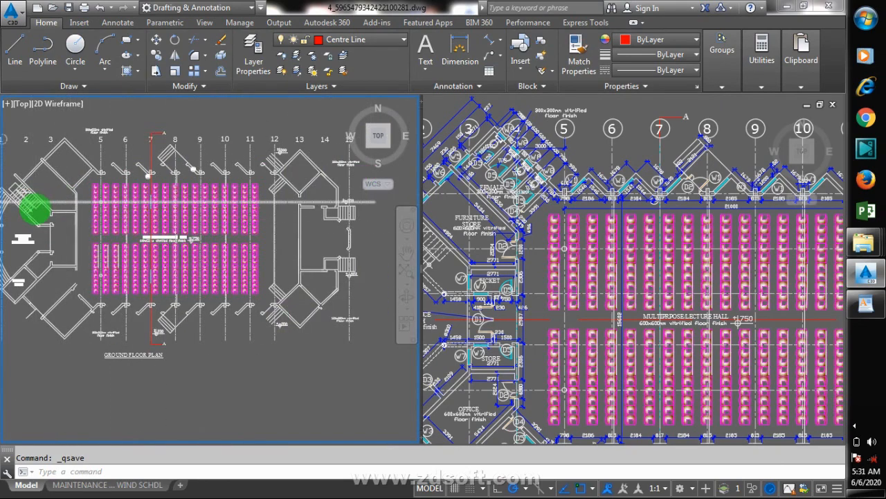
scroll(50, 217, up, 2)
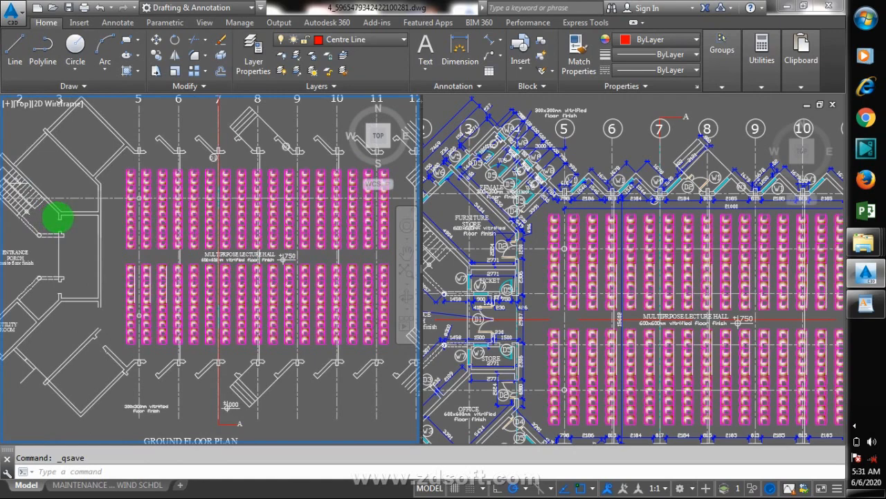
scroll(58, 217, up, 2)
scroll(64, 219, up, 2)
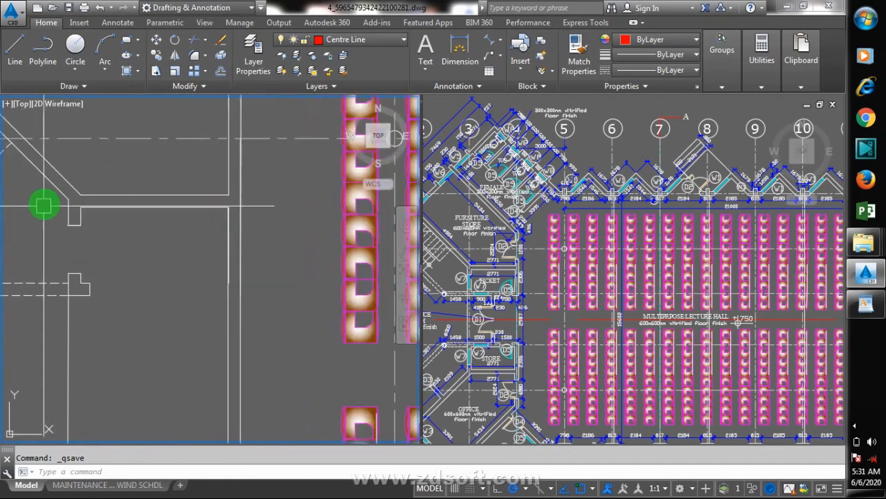
key(Delete)
click(47, 218)
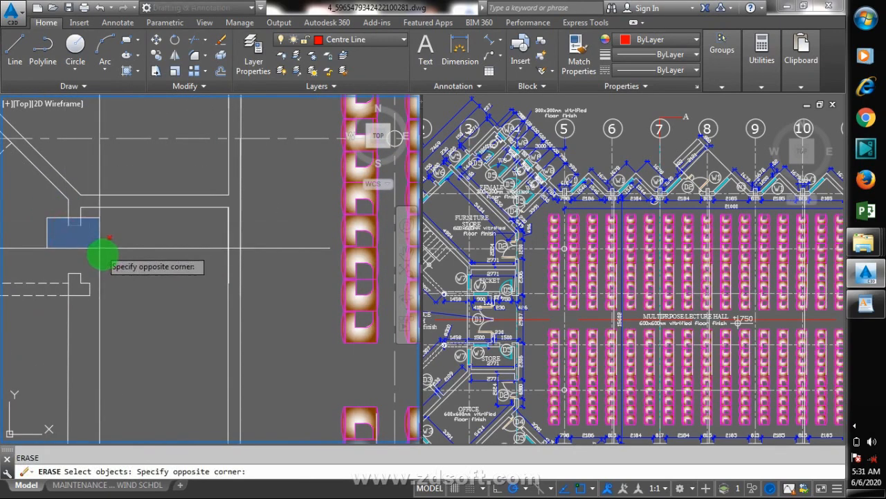
click(106, 277)
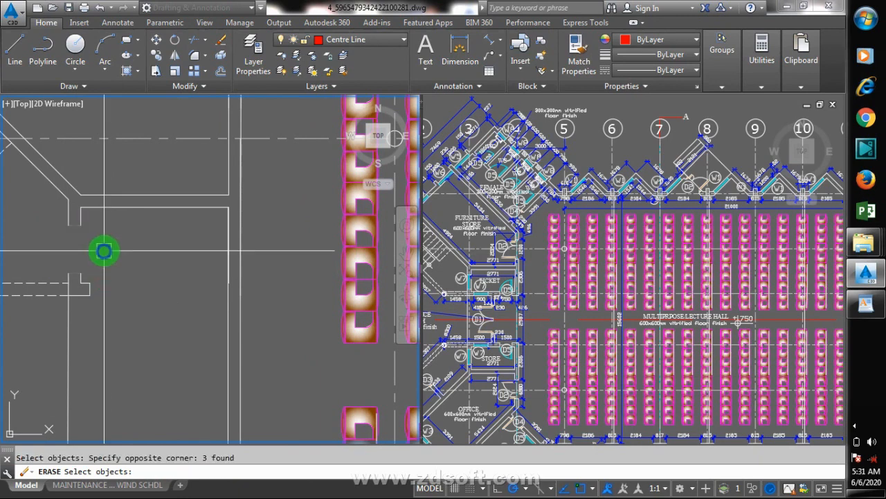
key(Return)
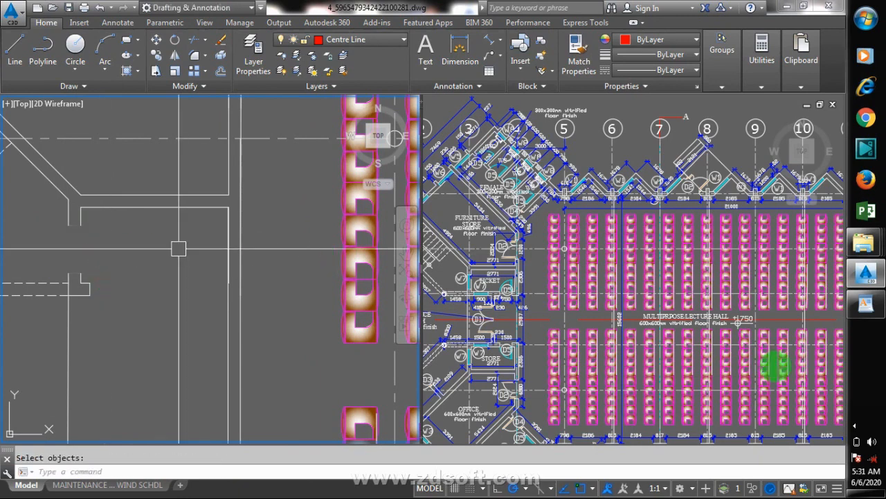
click(856, 426)
right_click(814, 414)
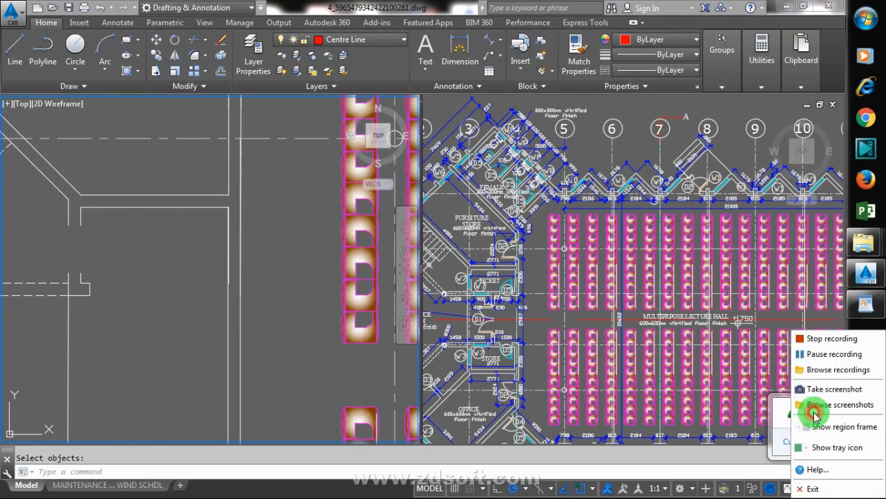
click(263, 336)
Step: Extend the two vertical wall lines across the upper opening beside the entrance porch to close the gap
scroll(86, 278, down, 2)
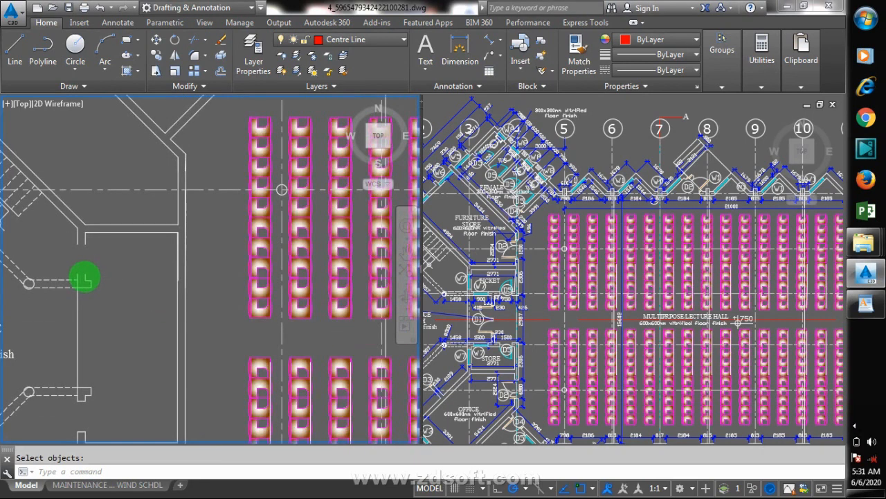
scroll(90, 272, down, 2)
scroll(90, 264, down, 2)
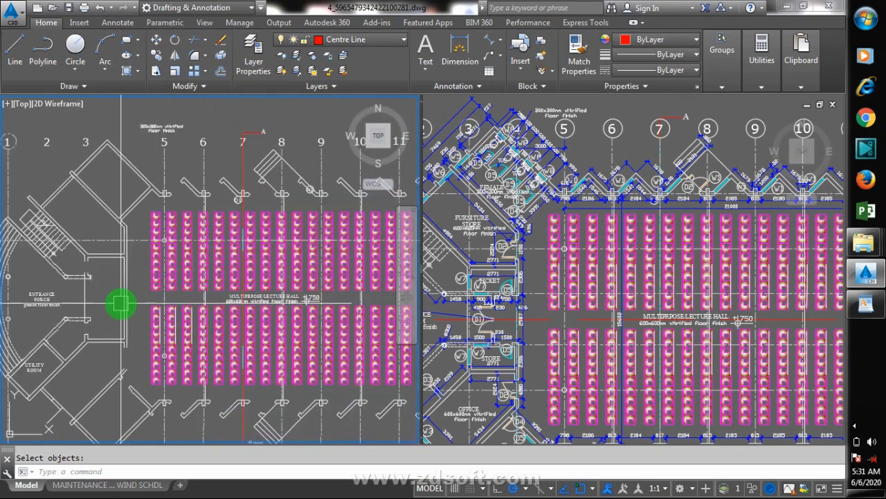
scroll(95, 260, up, 4)
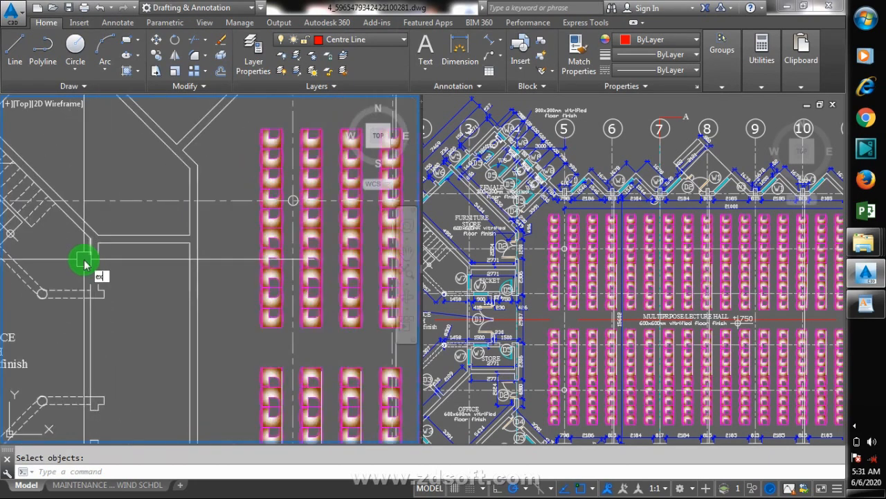
key(Return)
key(Return)
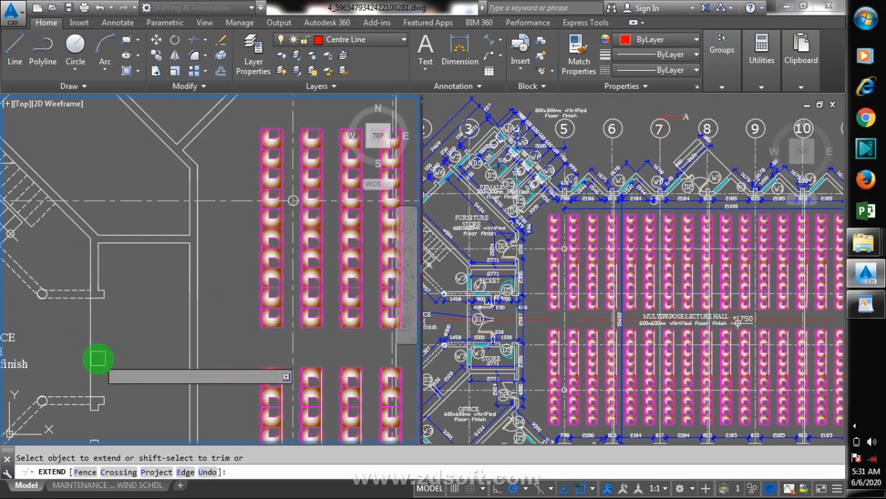
key(Escape)
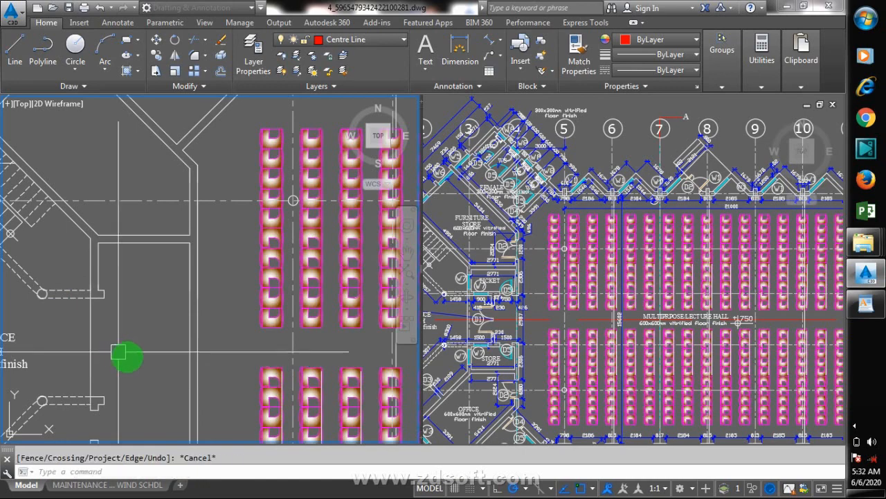
click(854, 426)
right_click(817, 413)
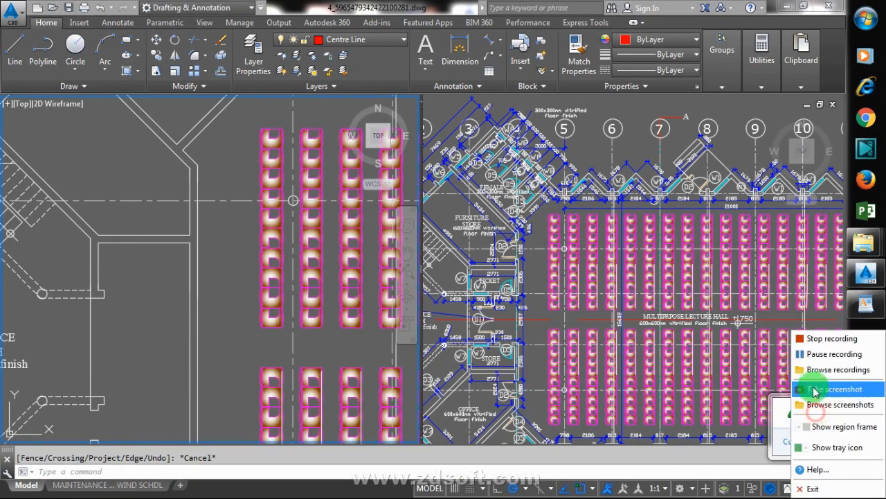
click(819, 355)
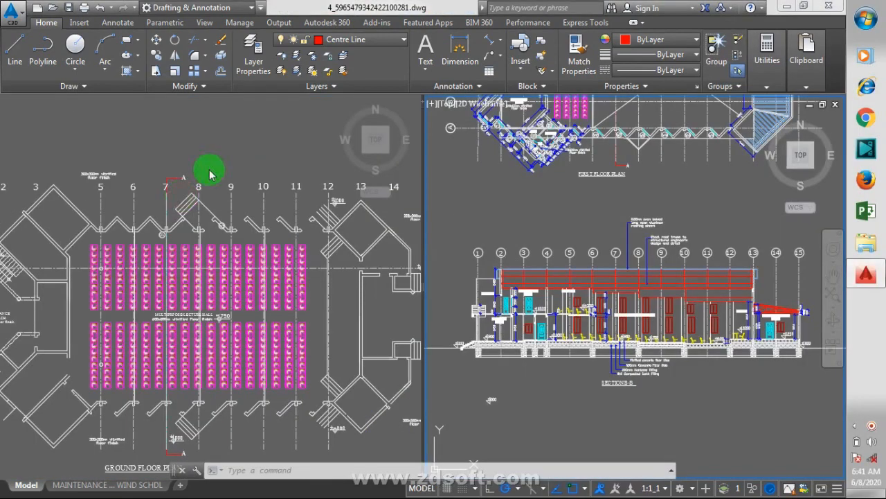
Step: Examine Section B-B for the floor levels, wall heights and roof extent from the entrance porch to the lecture hall
click(215, 172)
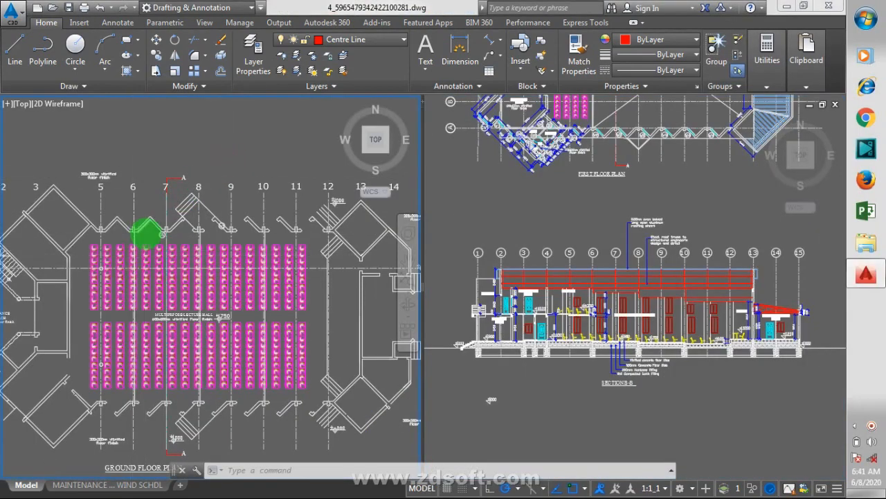
scroll(191, 229, up, 2)
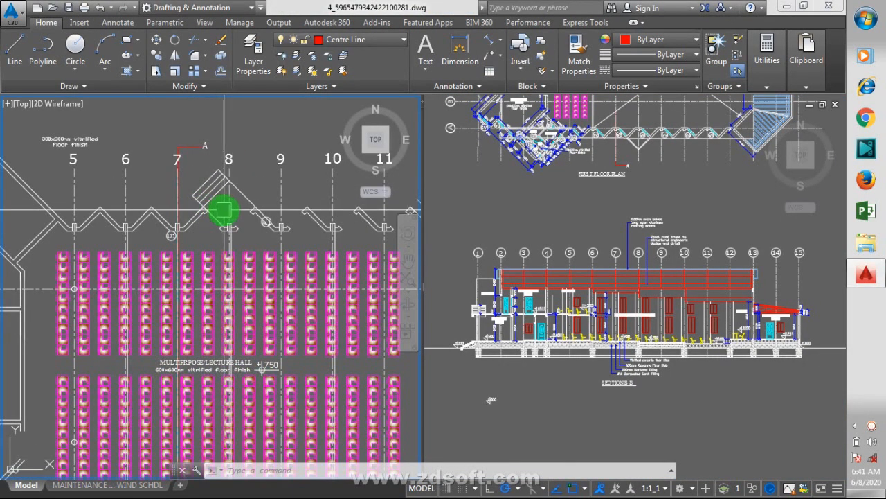
click(580, 194)
scroll(597, 344, down, 2)
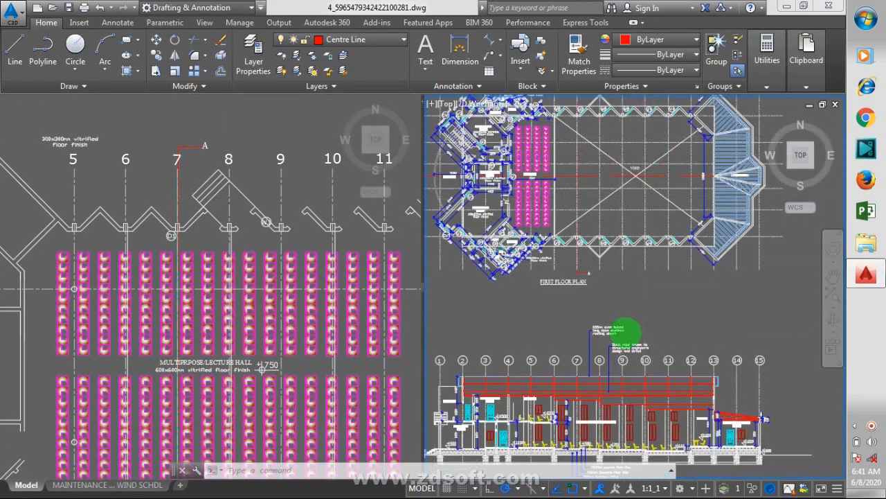
scroll(627, 331, down, 2)
scroll(621, 395, up, 2)
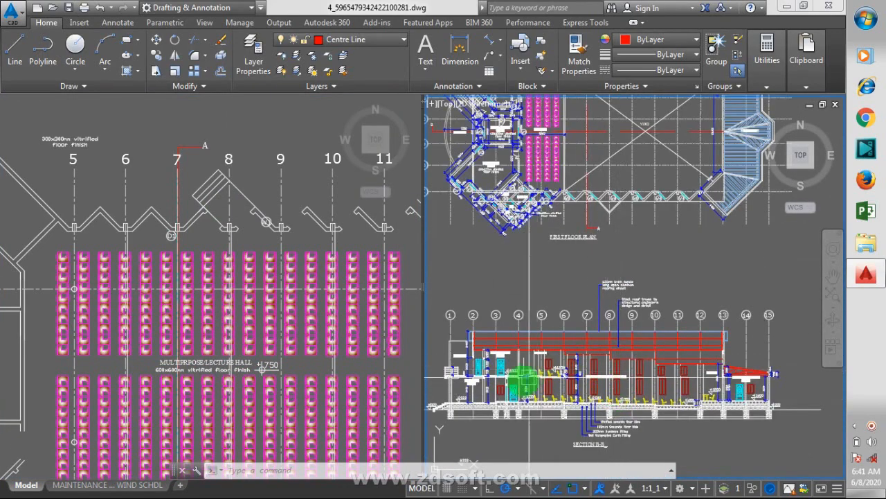
scroll(491, 434, up, 2)
scroll(478, 353, up, 2)
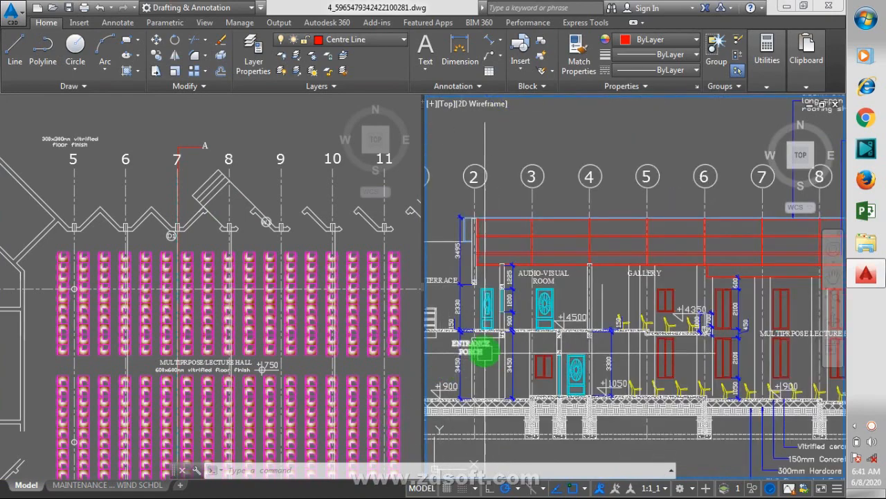
scroll(541, 355, down, 2)
scroll(510, 367, down, 2)
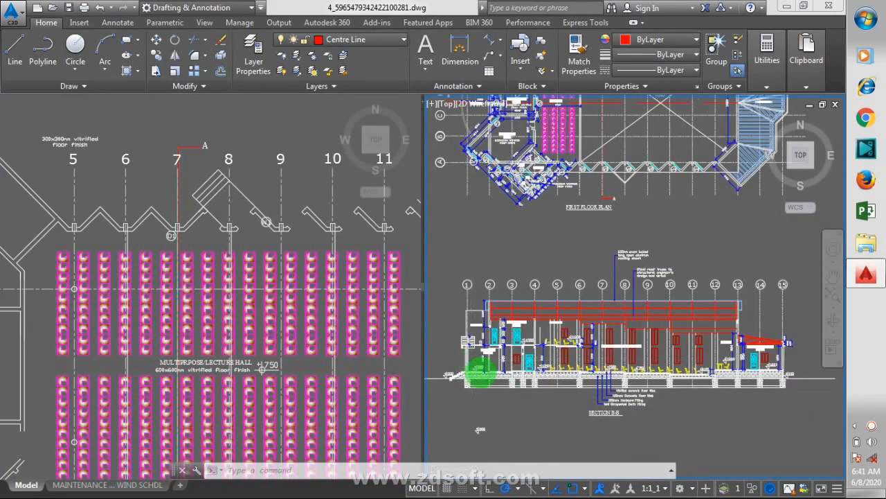
scroll(480, 374, up, 5)
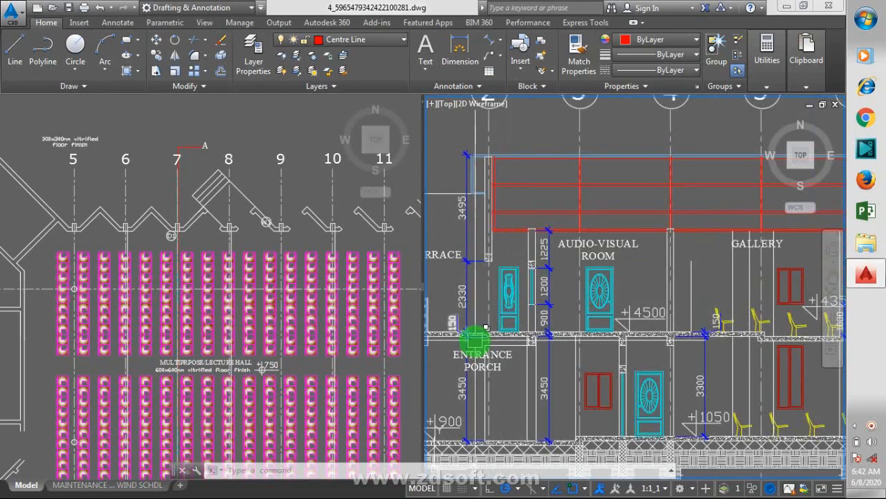
scroll(475, 340, down, 2)
scroll(520, 283, up, 1)
scroll(516, 280, down, 1)
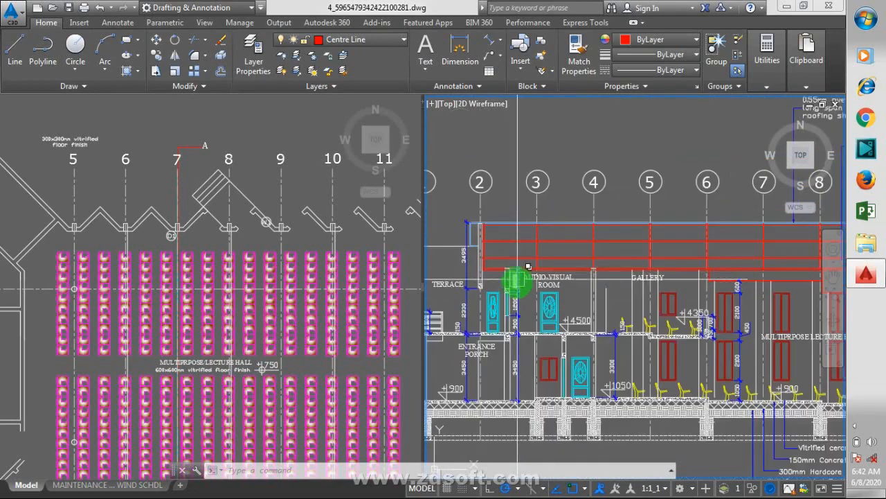
scroll(534, 305, down, 1)
scroll(528, 284, up, 1)
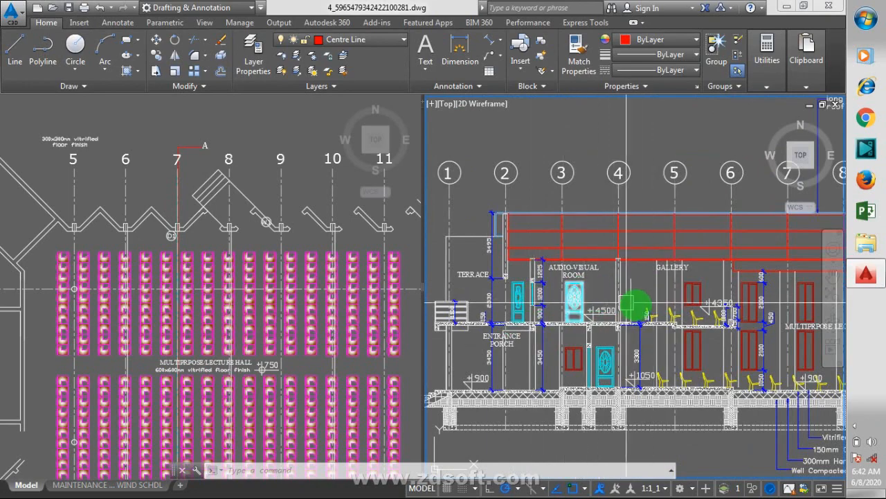
scroll(562, 353, down, 2)
scroll(589, 337, up, 2)
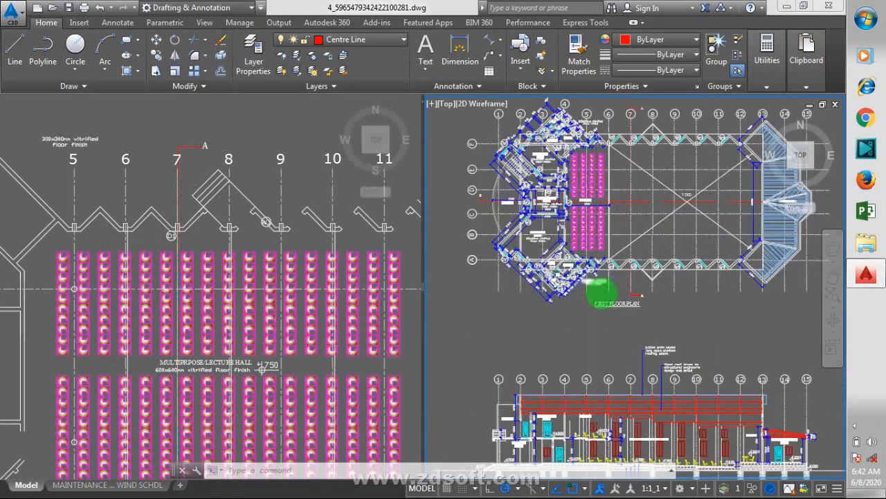
Step: Compare the ground floor plan with the first floor plan, checking the gallery, the void over the hall and the lower roof
click(235, 215)
scroll(217, 292, down, 5)
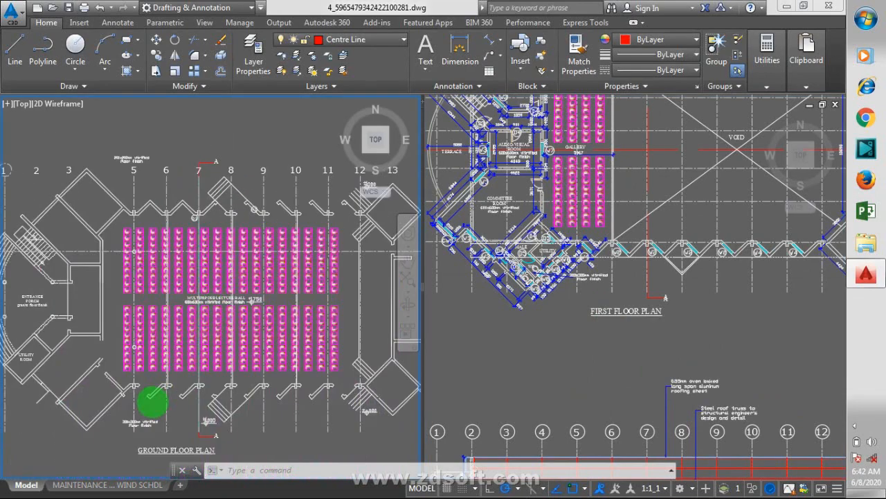
scroll(218, 325, up, 2)
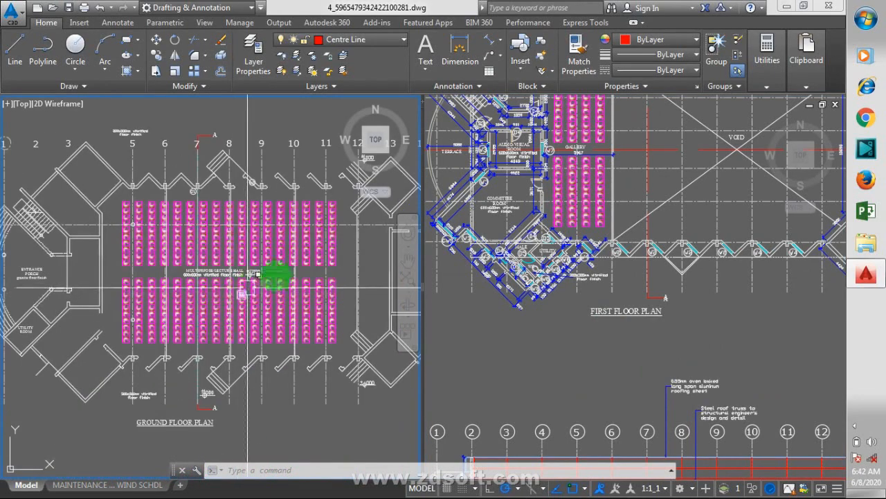
click(584, 381)
scroll(575, 362, down, 2)
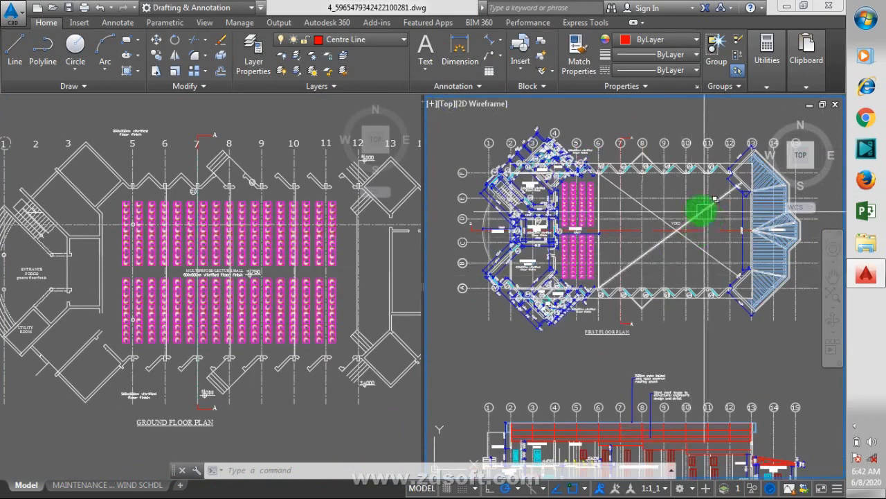
scroll(683, 222, up, 2)
scroll(637, 215, down, 2)
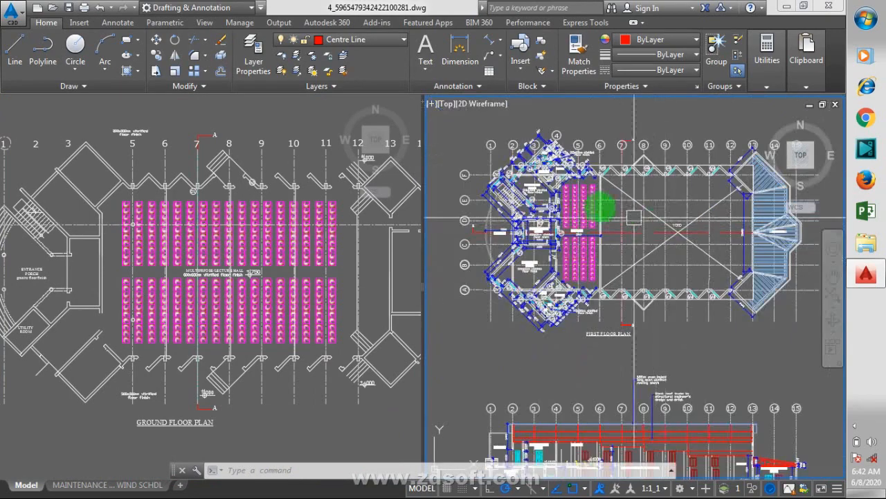
scroll(498, 200, up, 2)
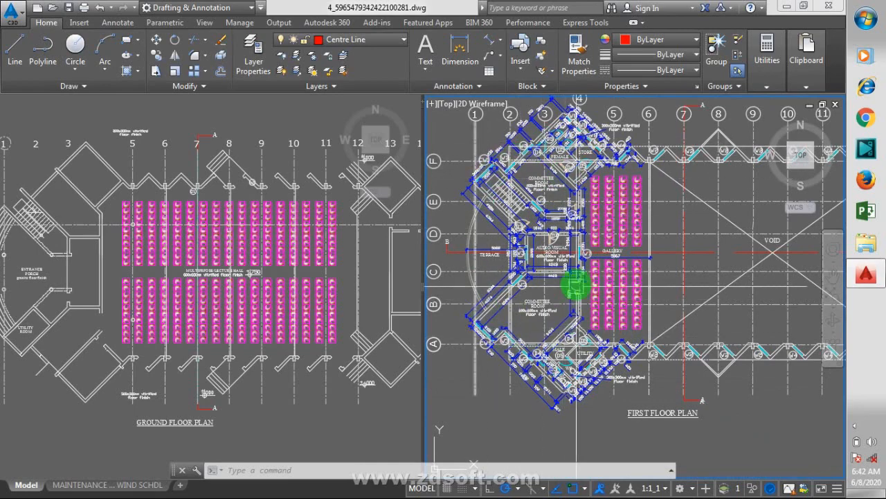
scroll(471, 296, down, 2)
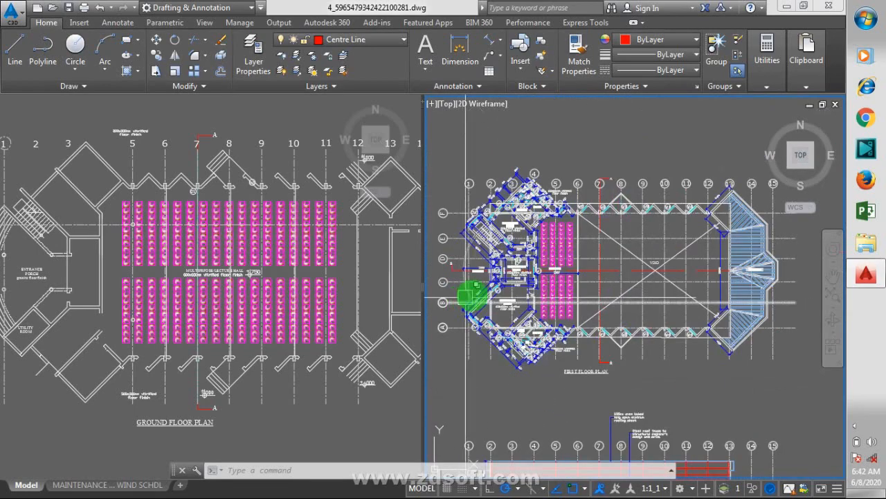
scroll(746, 256, up, 2)
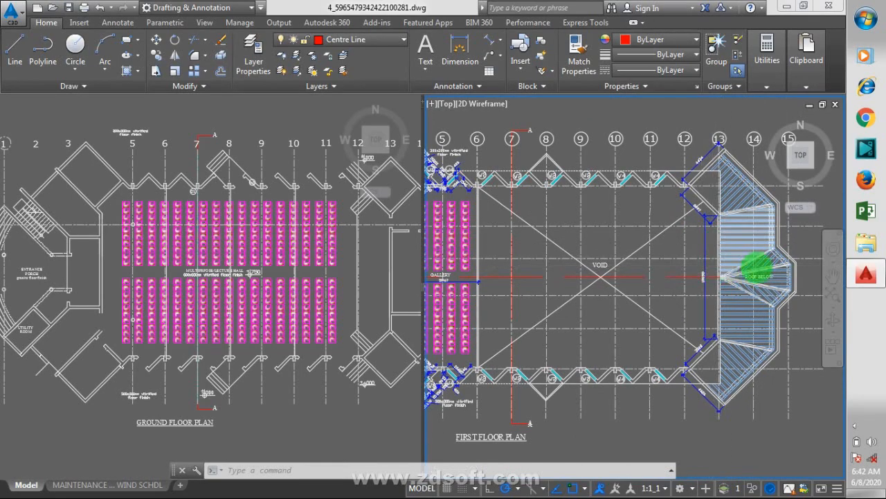
scroll(693, 256, down, 2)
scroll(651, 236, up, 2)
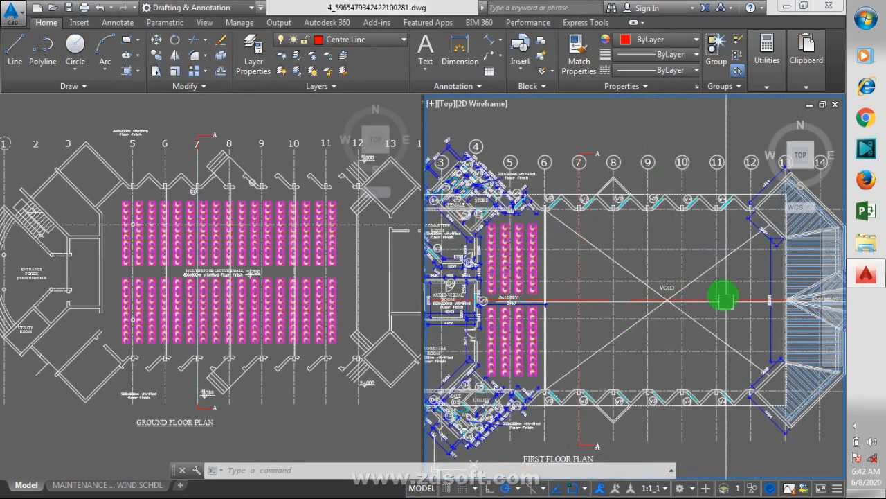
scroll(625, 197, up, 2)
scroll(628, 211, down, 2)
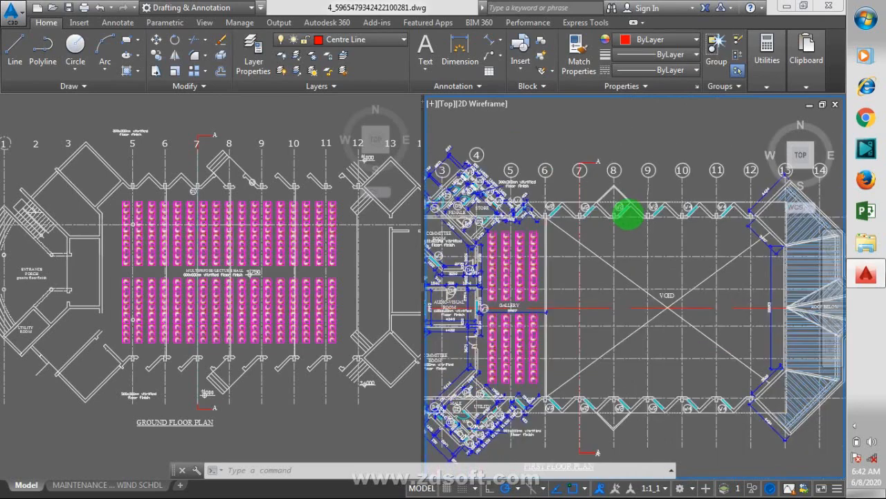
Step: Examine the gutter and roof truss support in Section A-A against the zigzag hall wall on the ground floor plan
scroll(628, 214, down, 3)
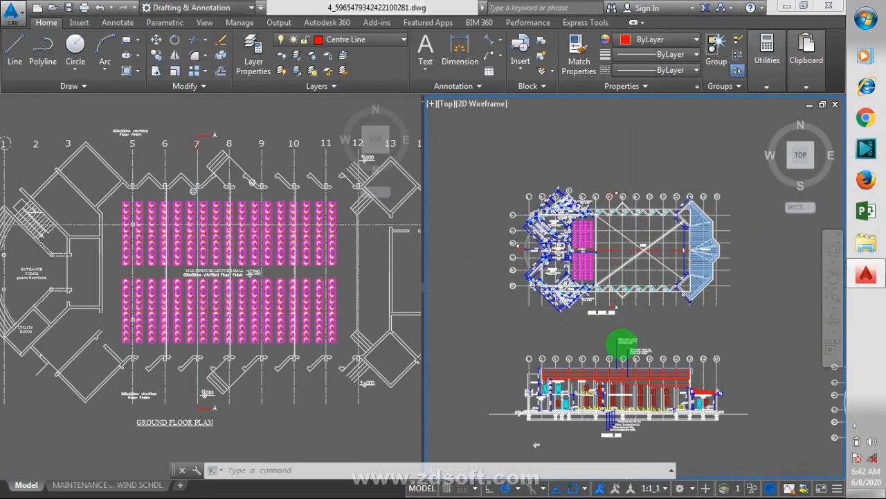
scroll(622, 340, down, 2)
scroll(516, 346, down, 2)
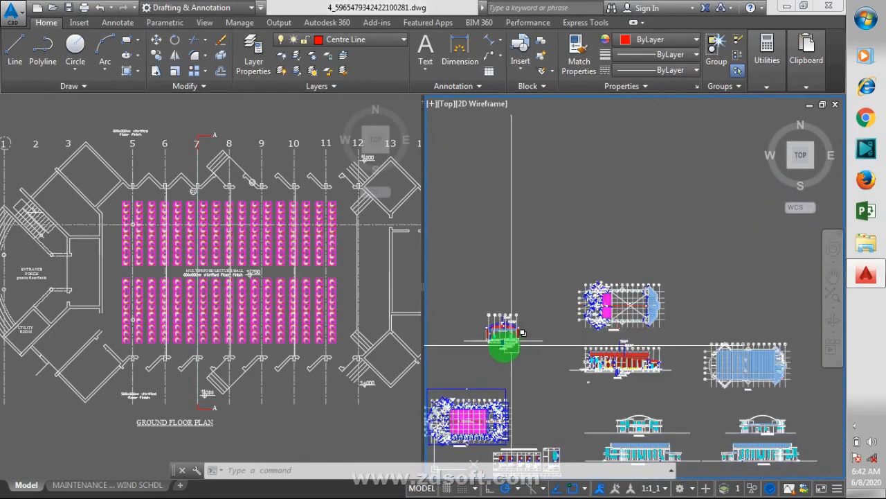
scroll(485, 338, up, 6)
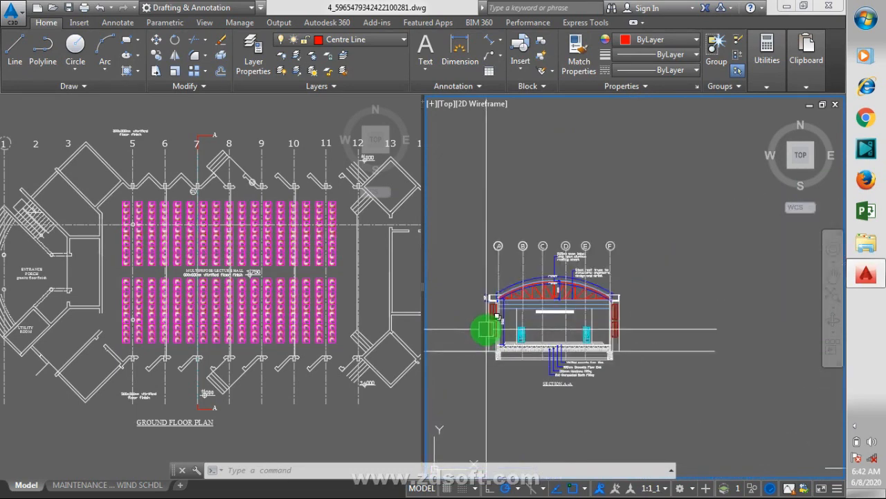
scroll(490, 241, up, 3)
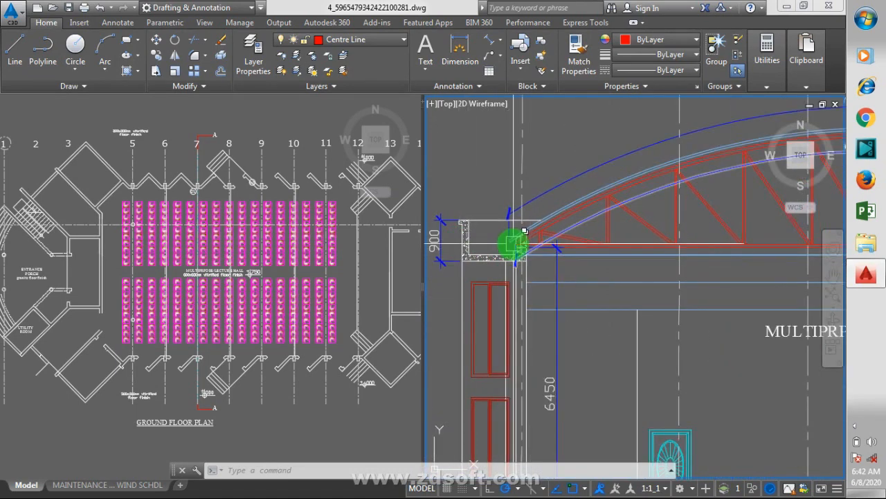
click(158, 162)
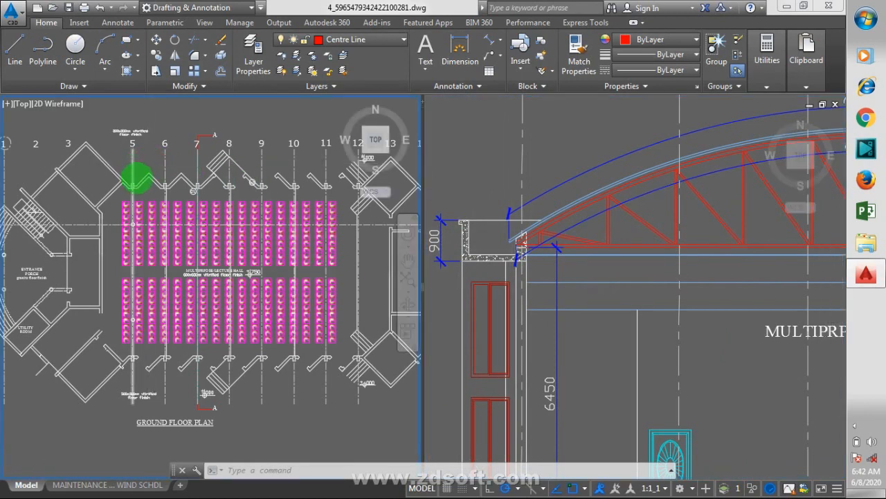
scroll(136, 179, up, 4)
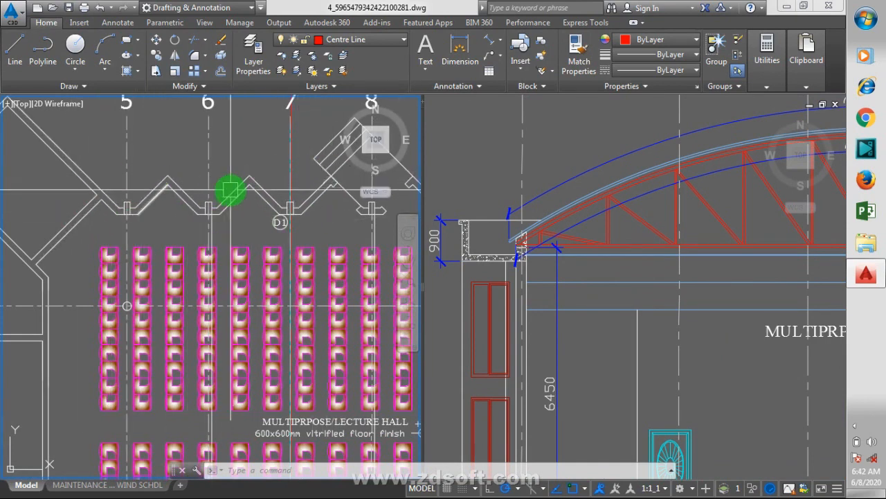
scroll(149, 203, down, 4)
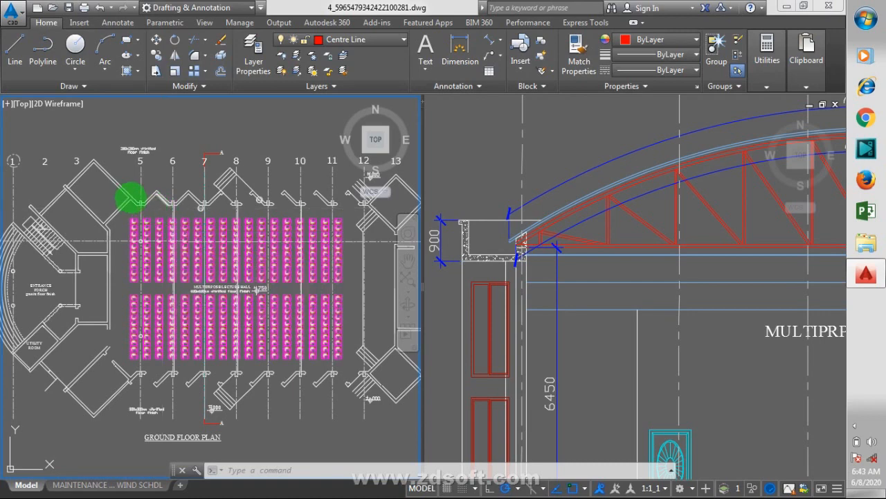
Step: Draw a rectangle around the lecture hall from the upper column at gridline 5 to the lower column at gridline 12
key(Return)
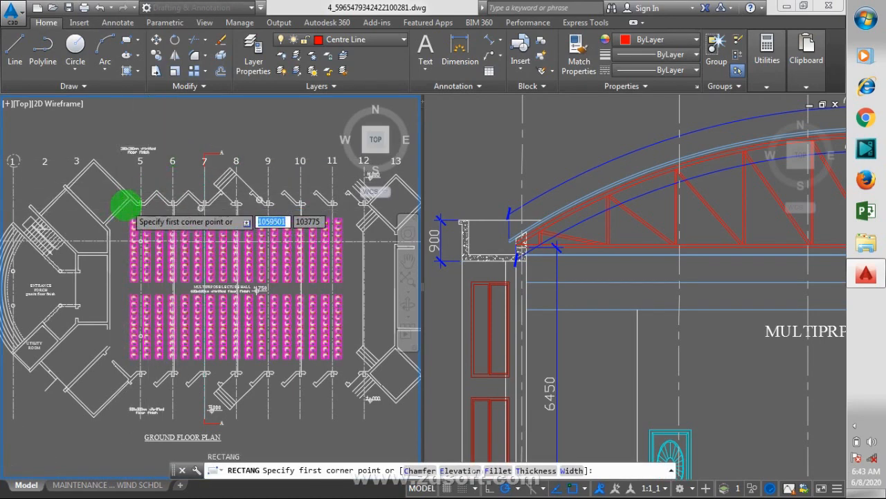
scroll(128, 206, up, 2)
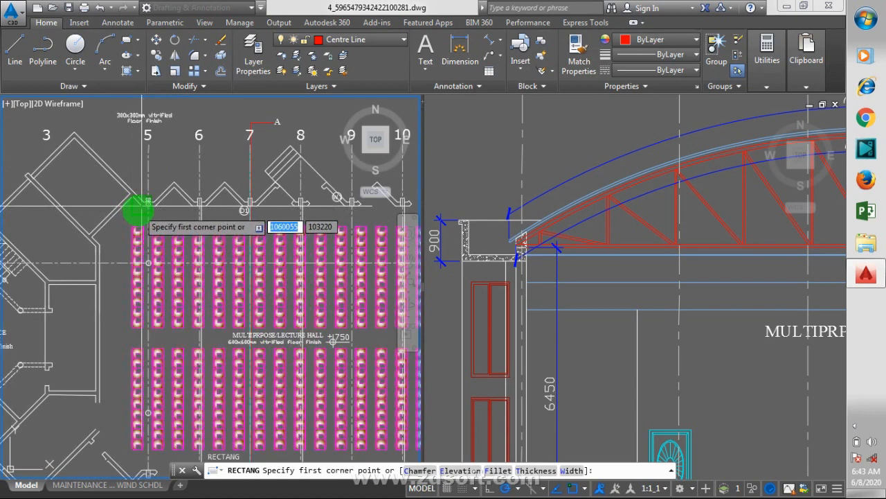
click(142, 205)
scroll(85, 281, down, 2)
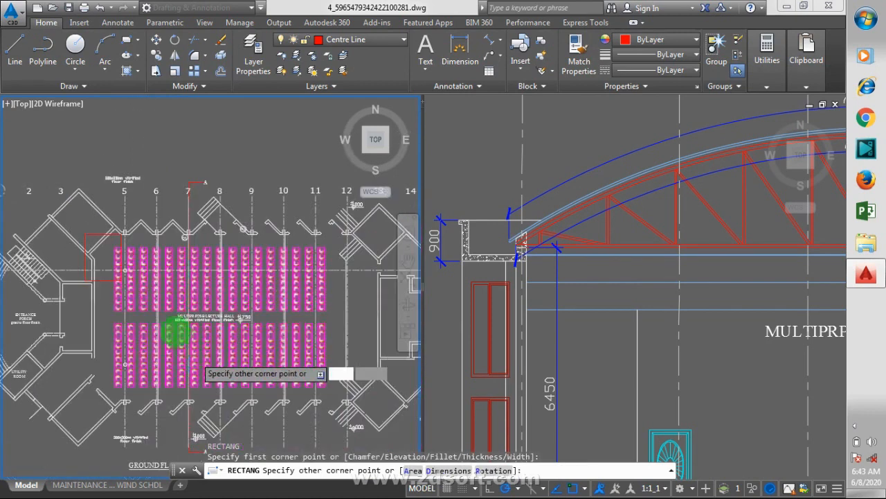
scroll(182, 367, down, 4)
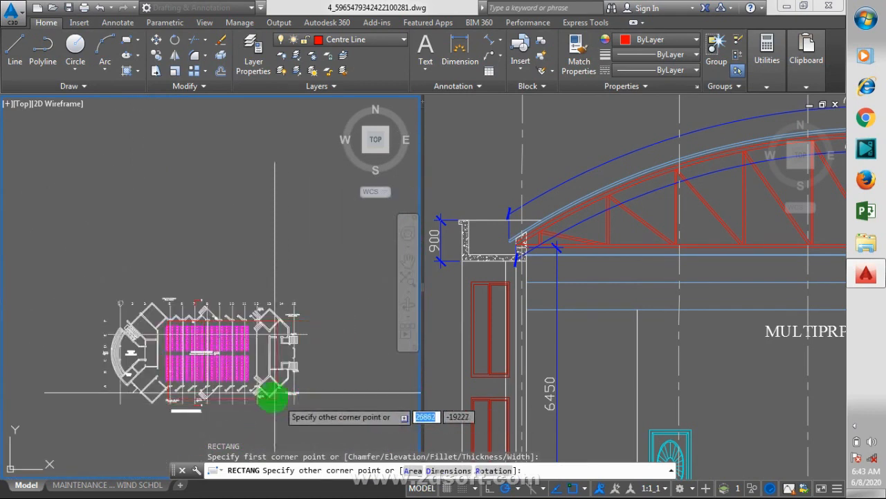
scroll(246, 390, up, 2)
scroll(257, 385, up, 7)
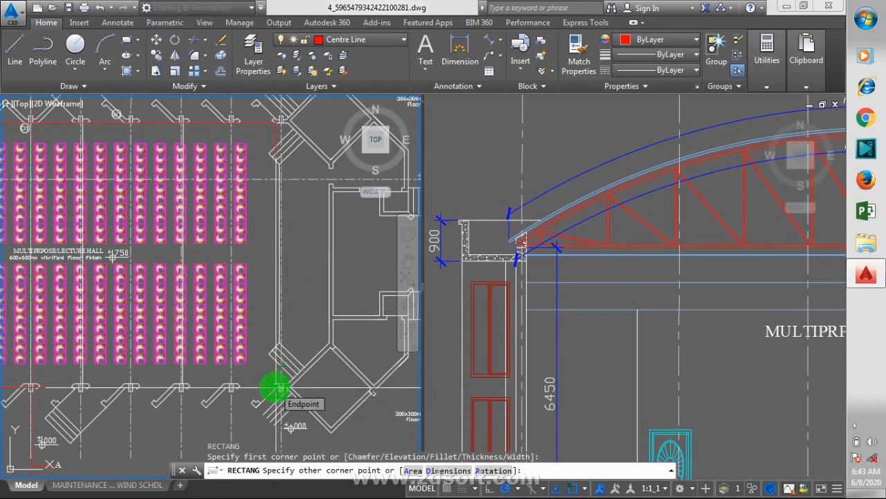
click(277, 388)
scroll(307, 321, down, 5)
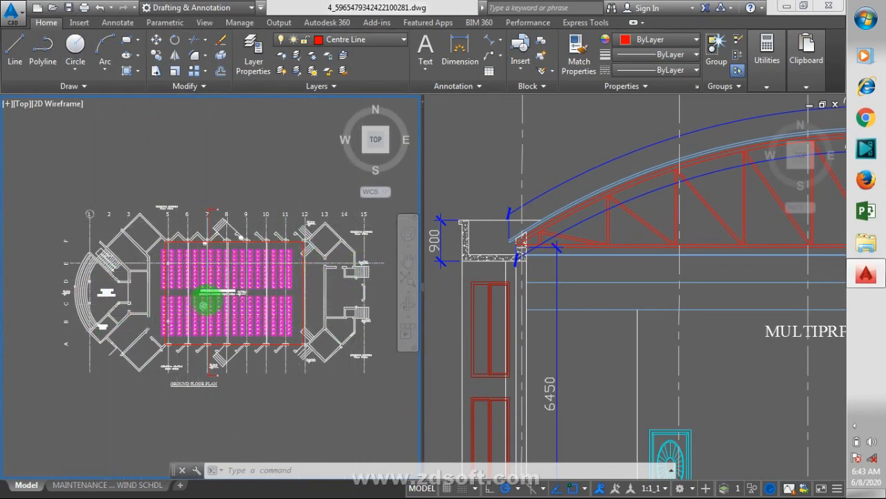
scroll(206, 302, up, 2)
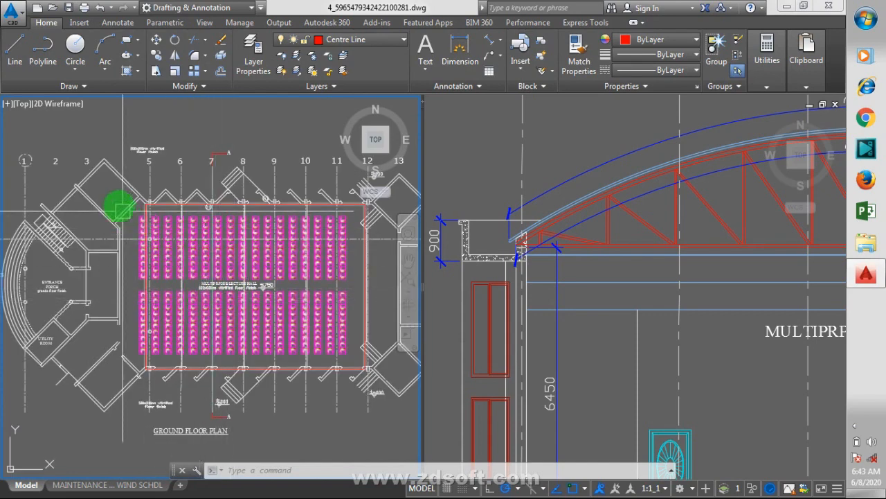
Step: Erase the red rectangle drawn around the lecture hall on the ground floor plan
scroll(149, 238, down, 3)
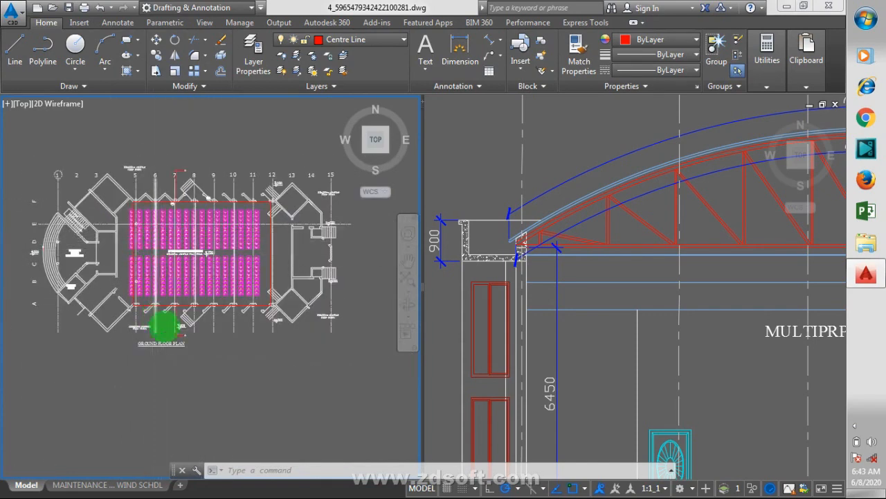
scroll(163, 324, up, 2)
text(e)
key(Return)
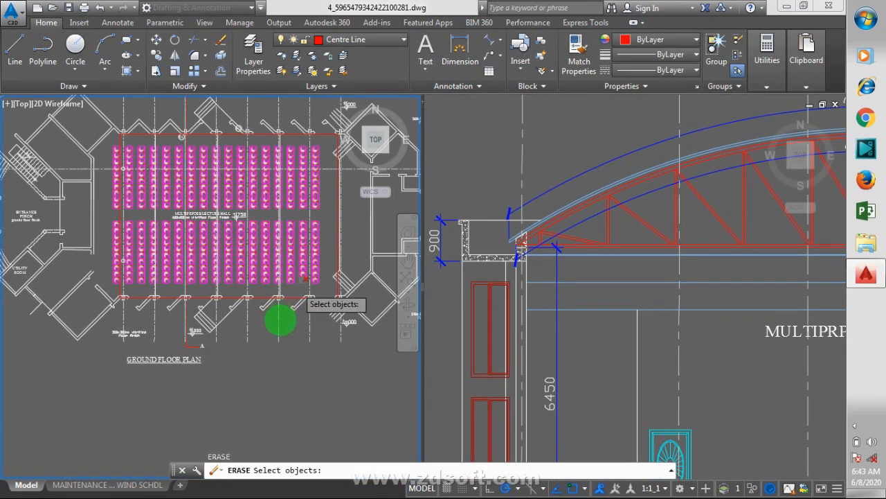
scroll(277, 324, up, 2)
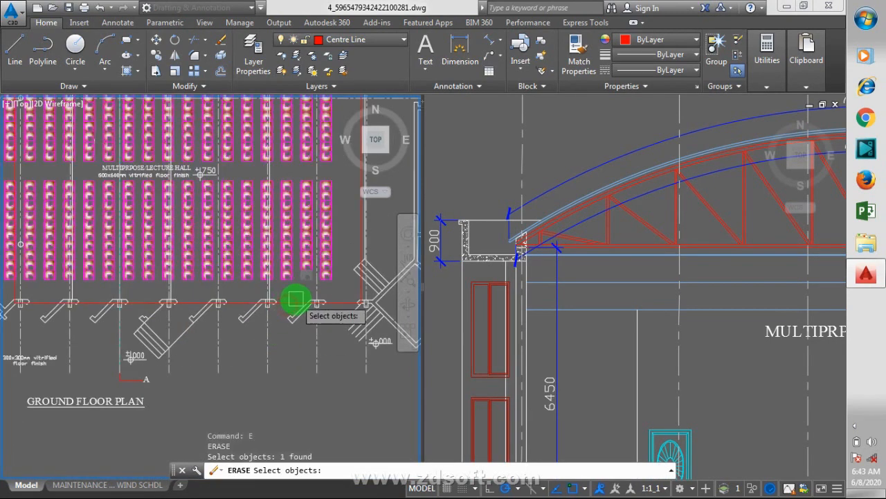
key(Return)
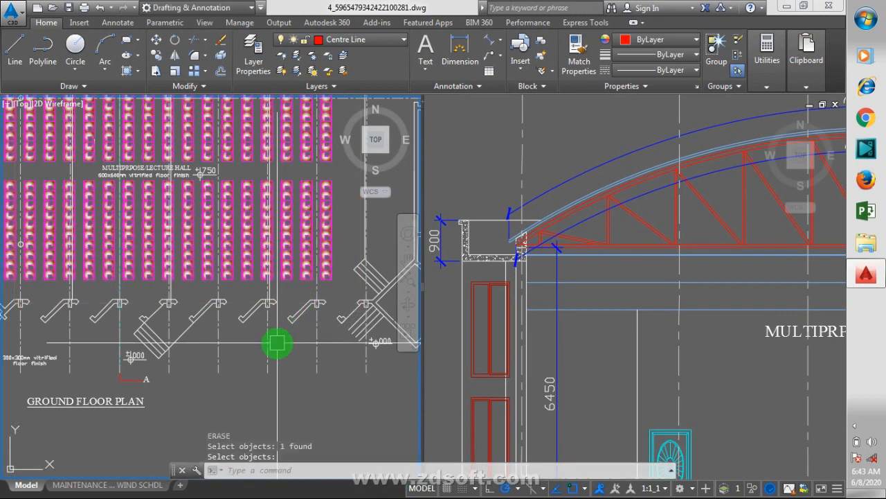
Step: Add a linear dimension between gridlines 5 and 6, just below the hall's upper zigzag wall
scroll(157, 169, down, 2)
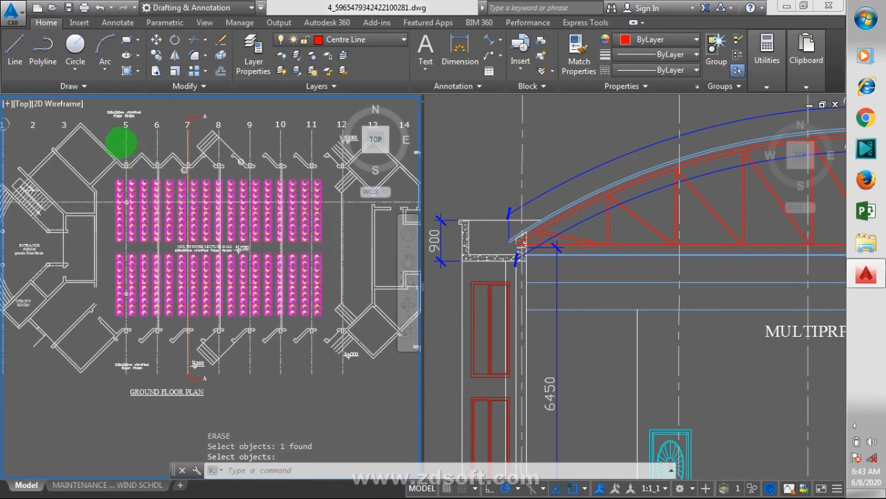
scroll(123, 139, down, 2)
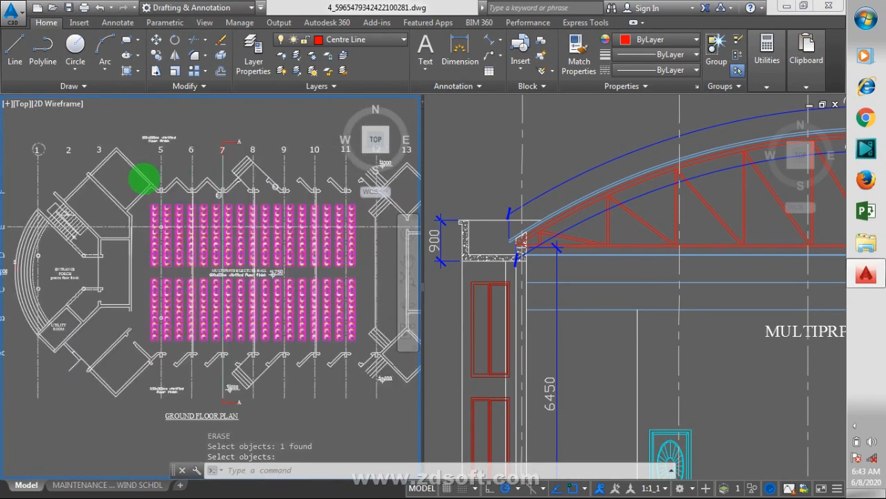
scroll(148, 181, up, 5)
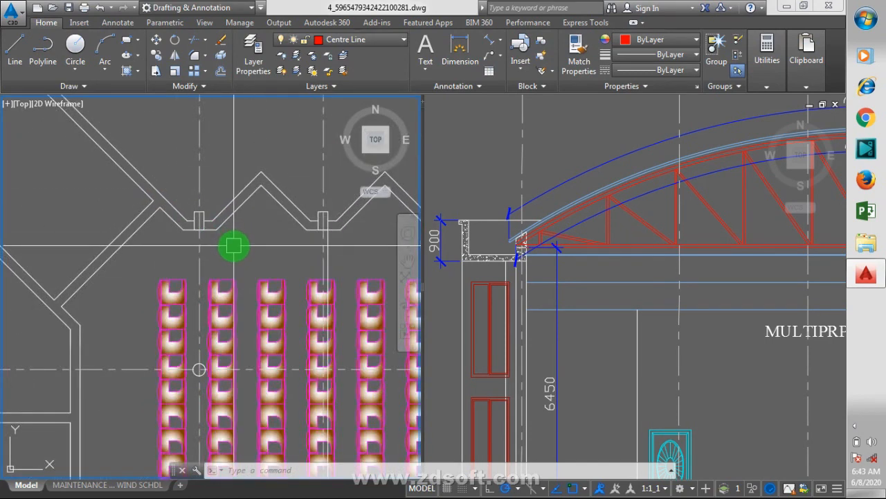
text(li)
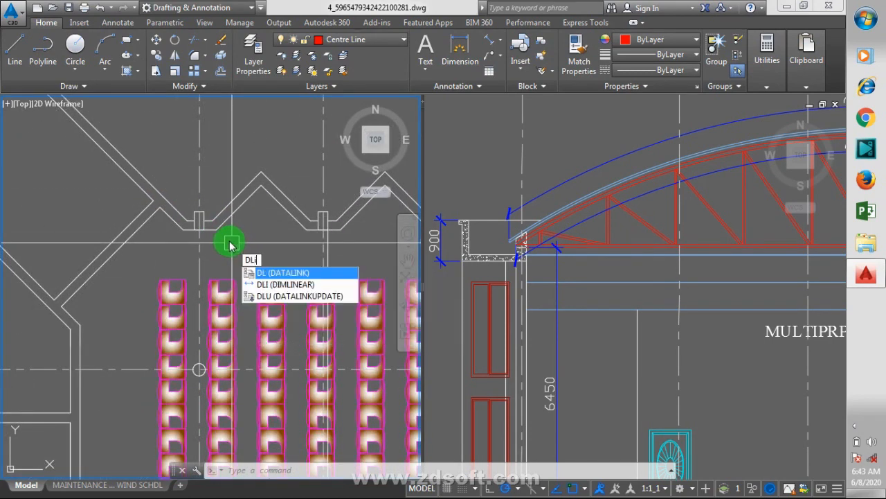
key(Return)
click(195, 252)
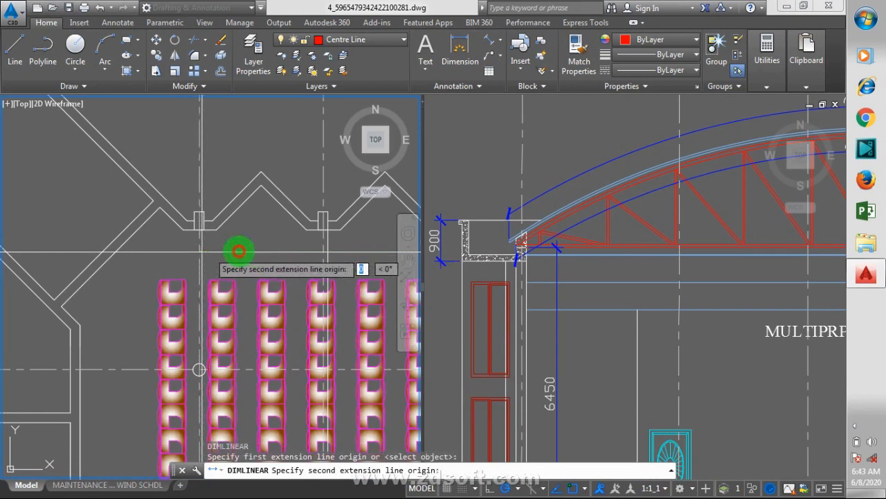
click(323, 253)
click(290, 258)
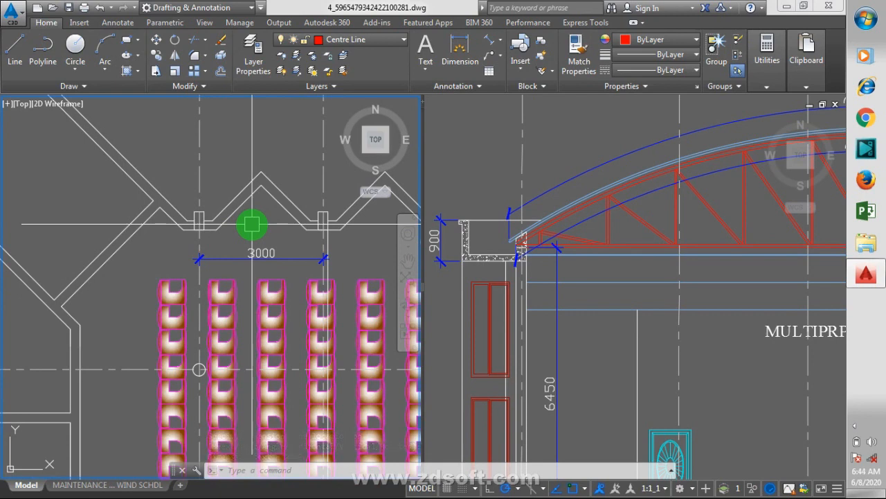
Step: Erase the gridline spacing dimension placed between the zigzag wall and the seating
text(e)
key(Return)
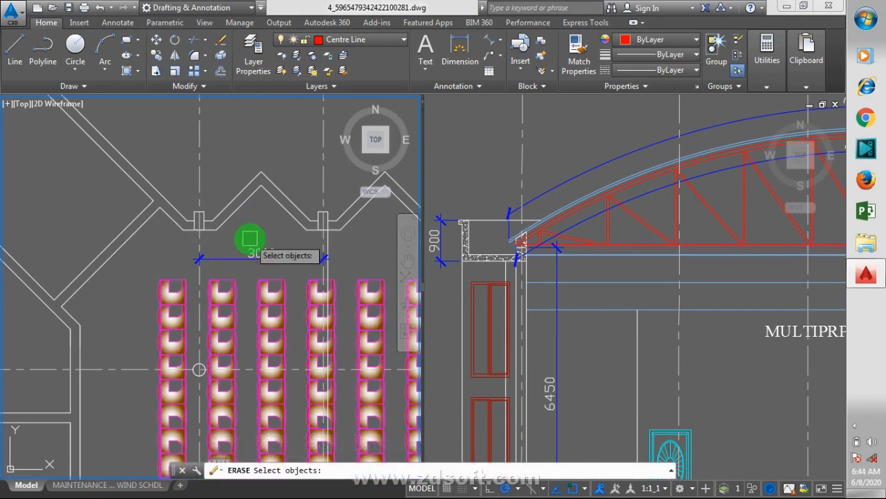
key(Return)
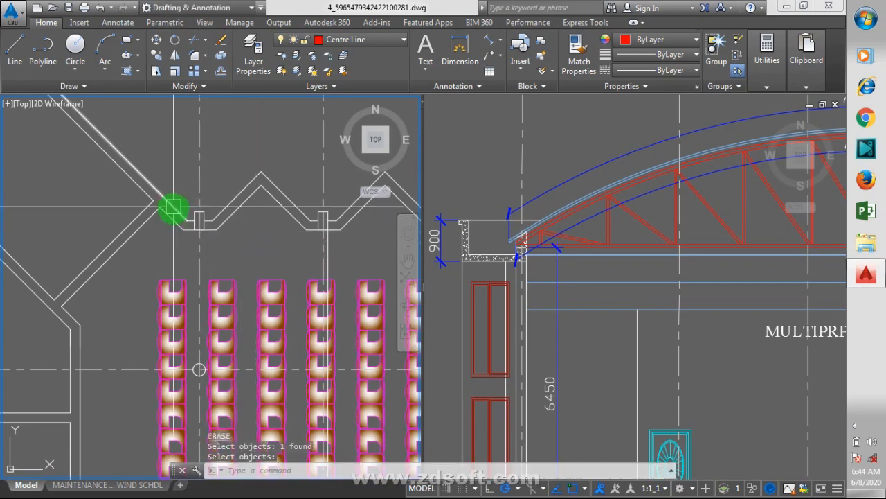
Step: Dimension the width of the upper wall column at gridline 5, placing the dimension below the column
scroll(212, 283, up, 4)
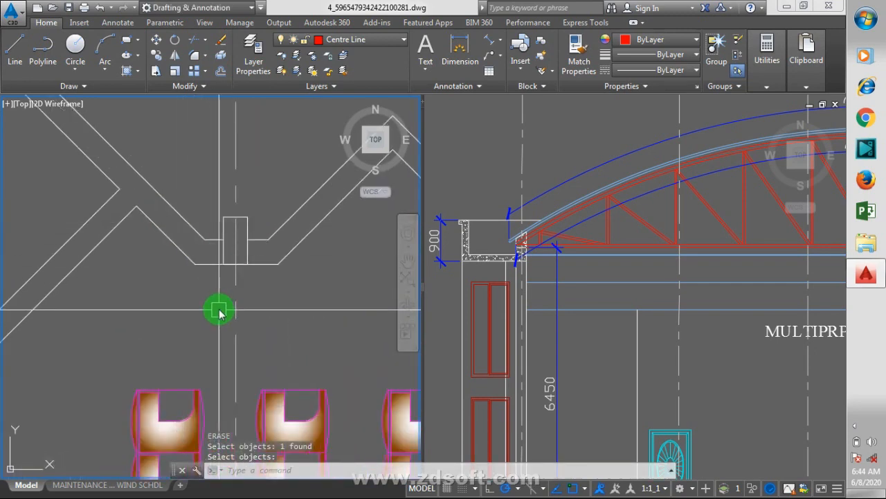
text(dli)
key(Return)
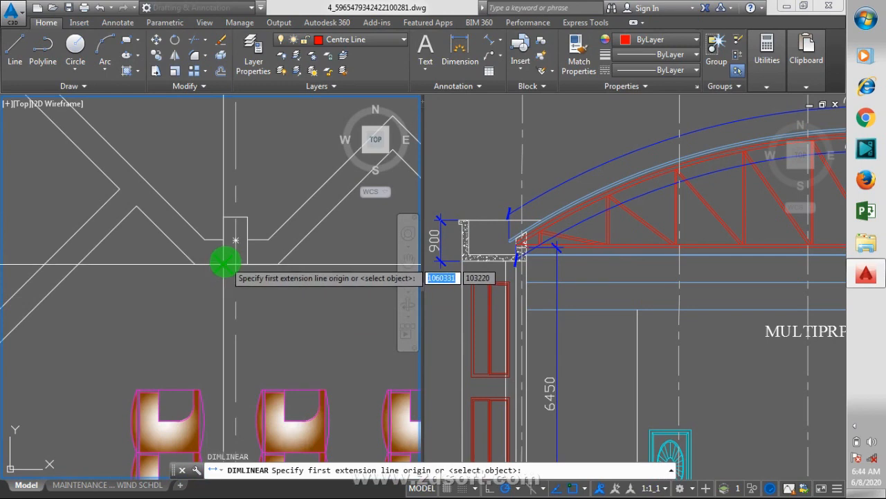
click(223, 264)
click(247, 262)
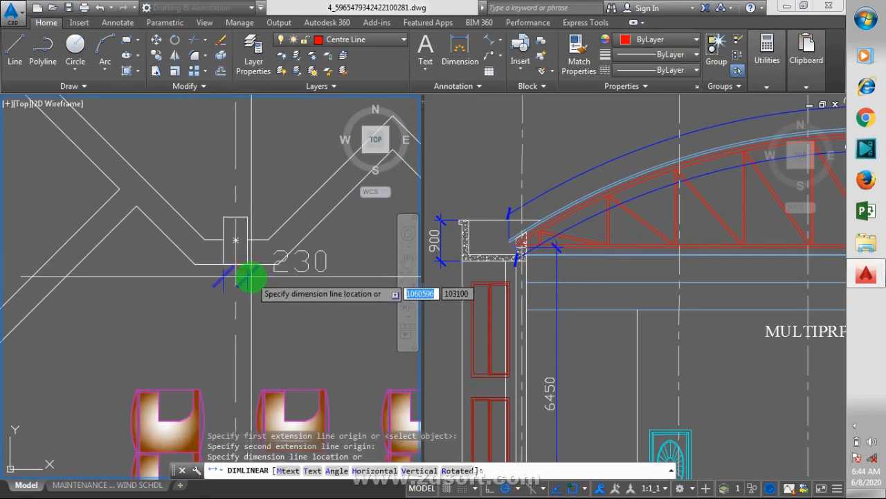
click(248, 278)
Step: Dimension the depth of the upper wall column at gridline 5 with a vertical linear dimension beside it
text(d)
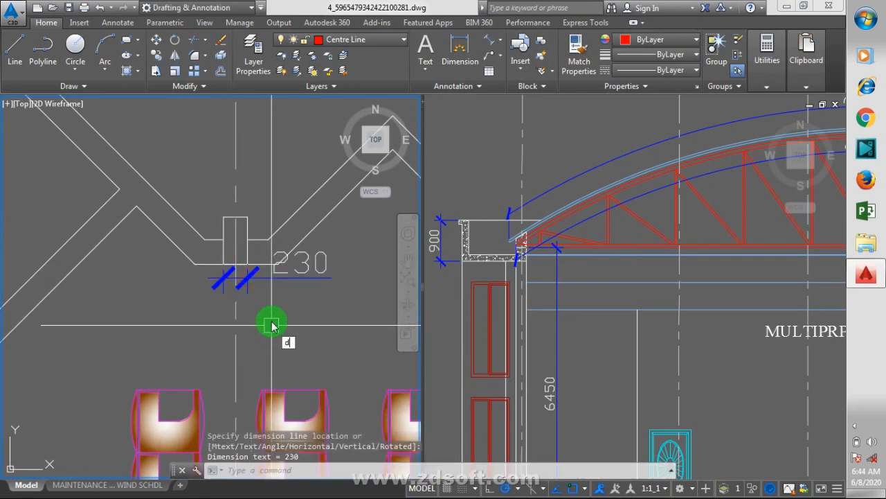
text(li)
key(Return)
scroll(271, 245, up, 2)
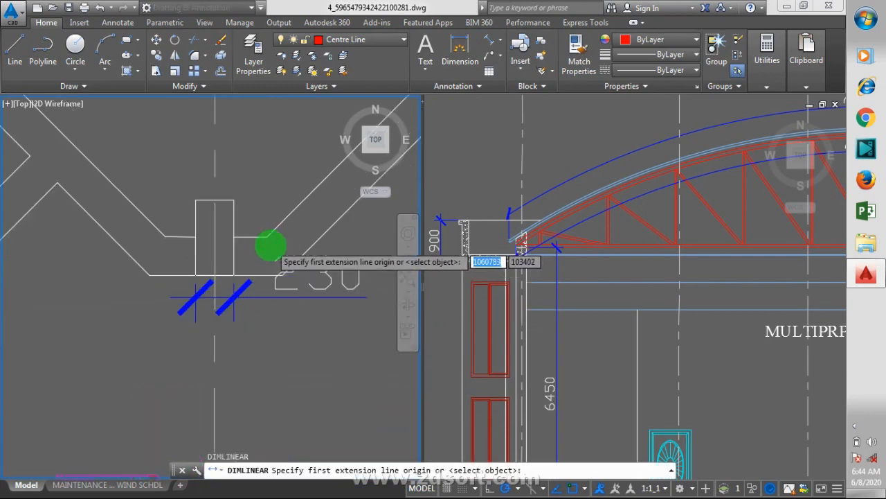
scroll(271, 247, up, 2)
click(211, 173)
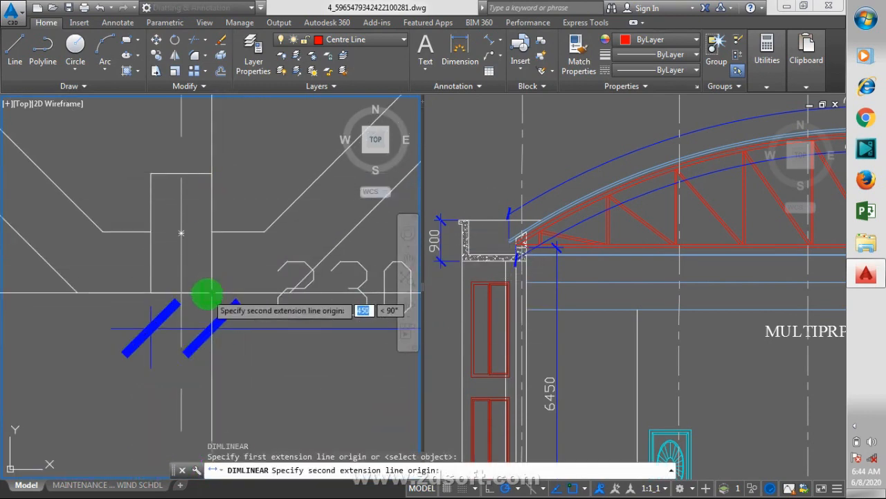
click(208, 294)
scroll(243, 263, down, 4)
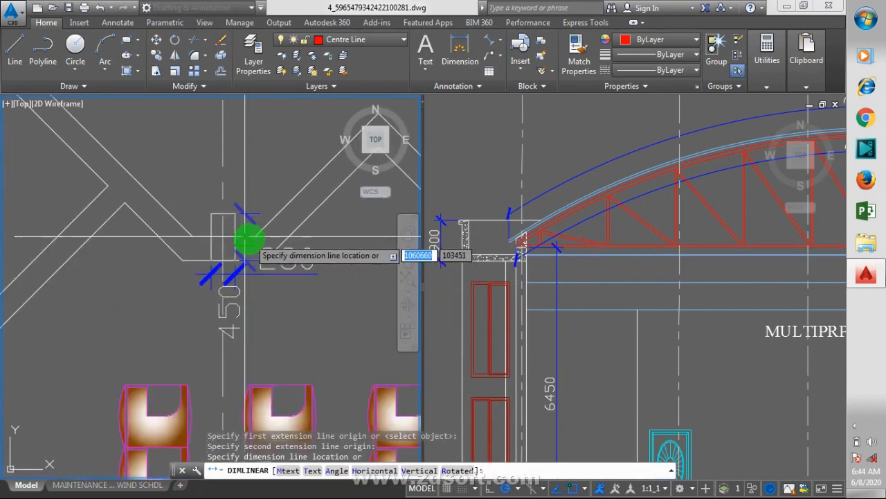
click(223, 320)
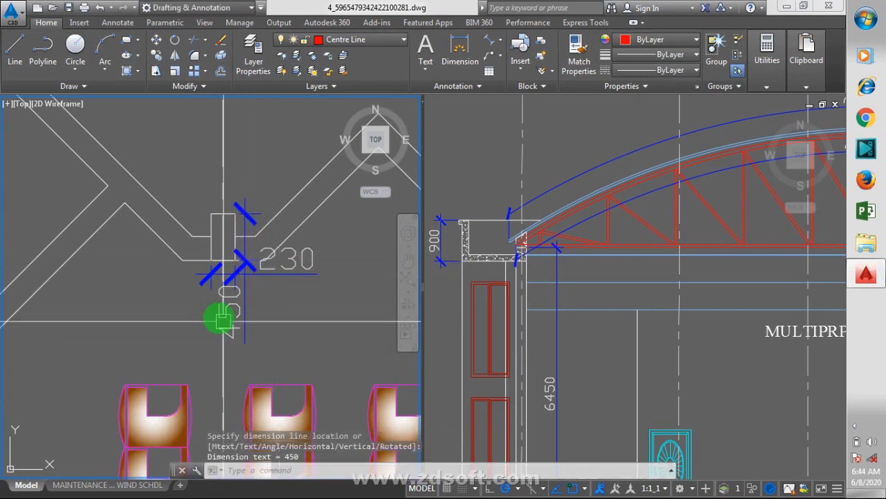
Step: Add a linear dimension between gridlines 5 and 6 above the hall's upper zigzag wall
scroll(90, 295, down, 2)
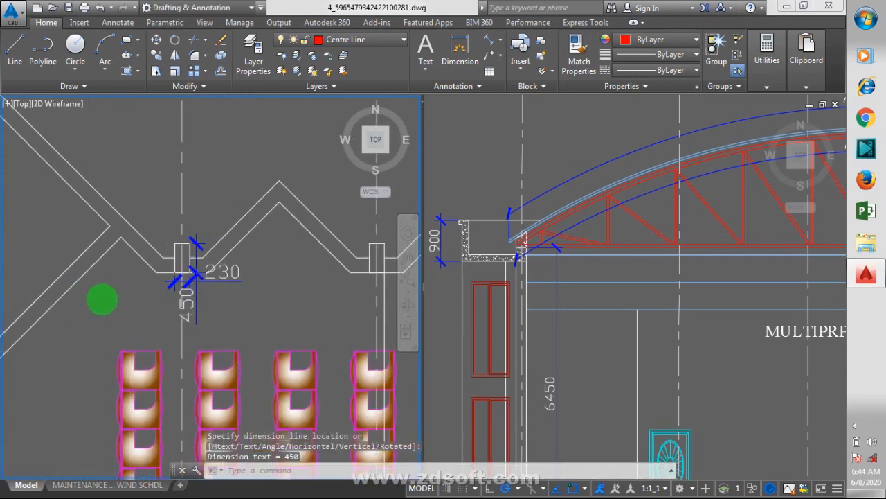
scroll(103, 299, down, 3)
scroll(147, 288, down, 2)
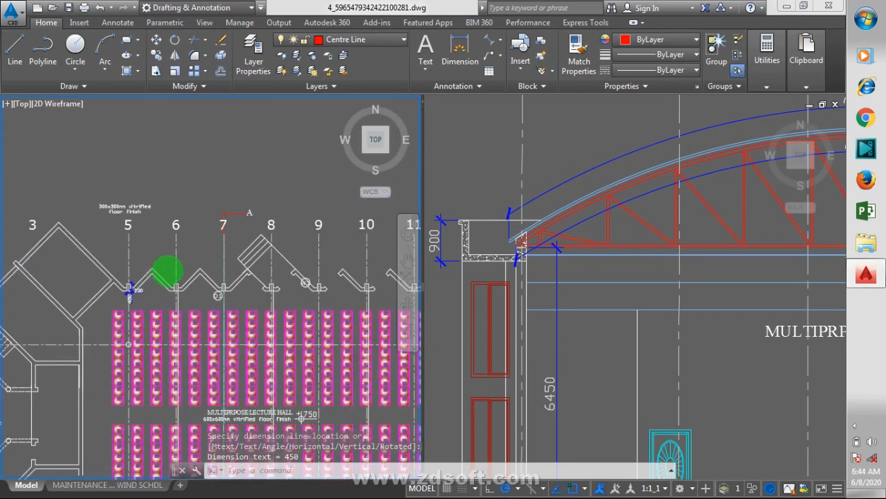
scroll(168, 268, up, 6)
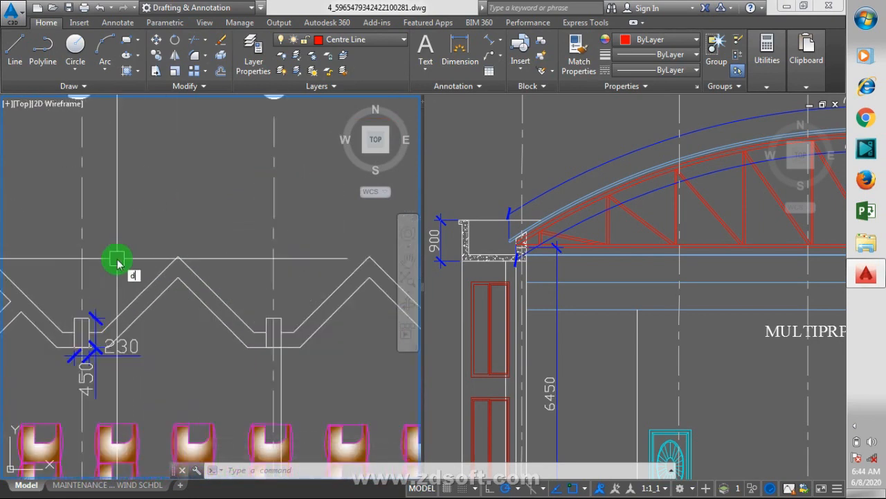
text(l)
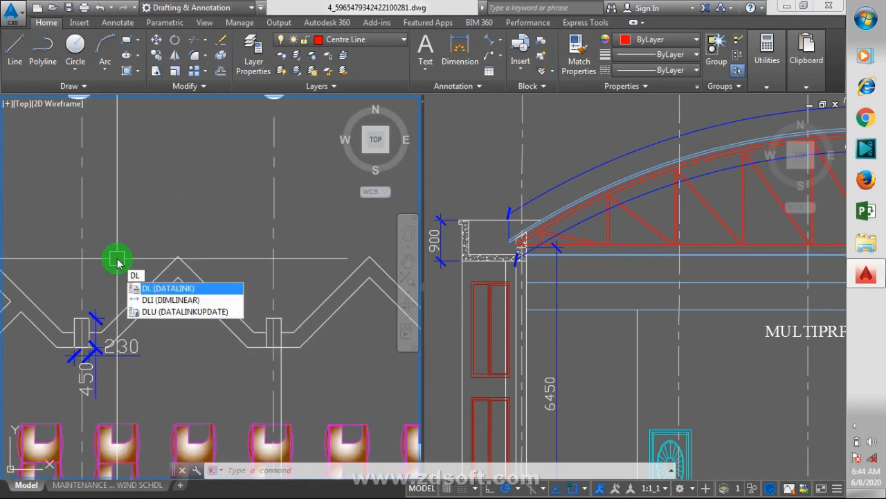
text(i)
key(Return)
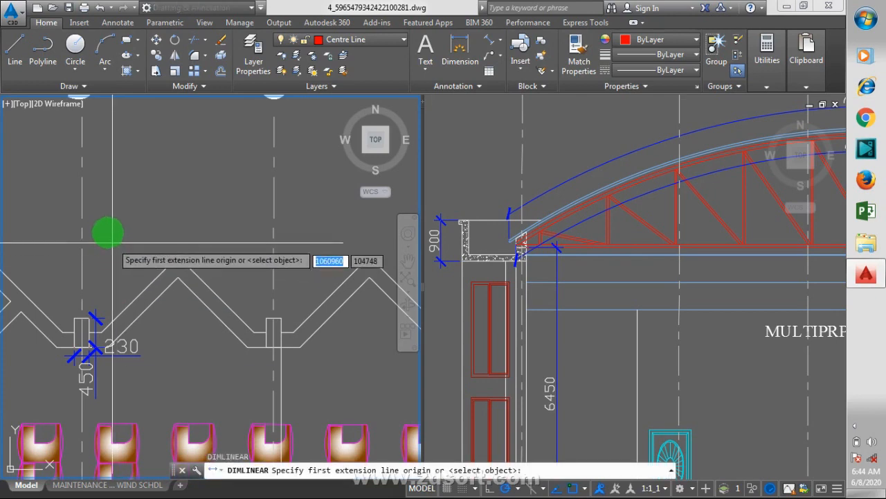
click(82, 206)
click(275, 197)
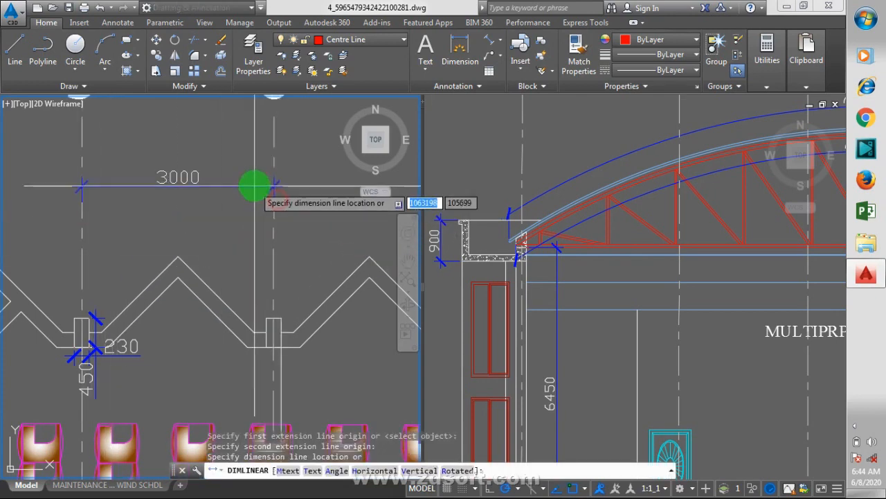
click(254, 187)
Step: Check the columns and angled wall pieces along the hall's upper side from gridline 5 to gridline 12
scroll(98, 251, down, 4)
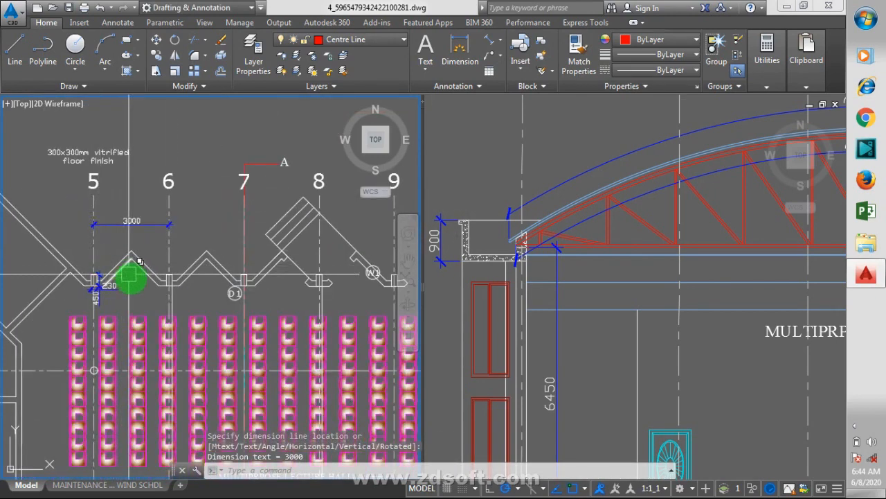
scroll(139, 281, down, 2)
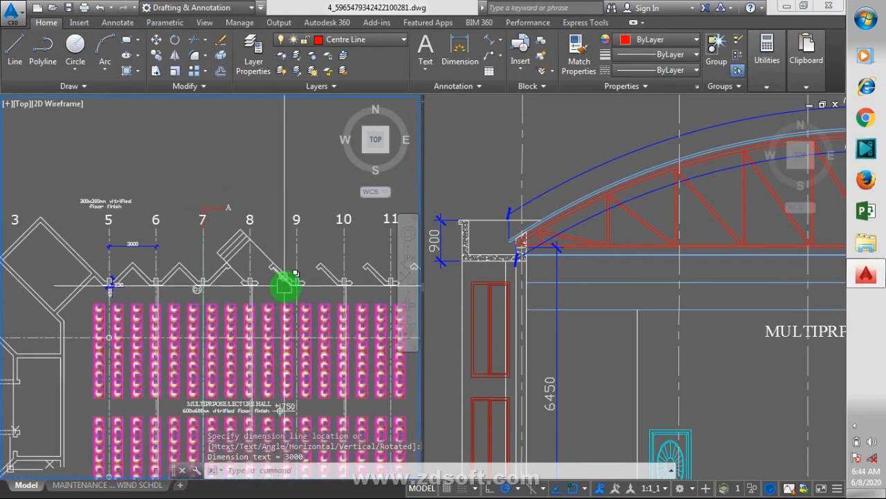
scroll(287, 284, up, 2)
scroll(366, 277, up, 2)
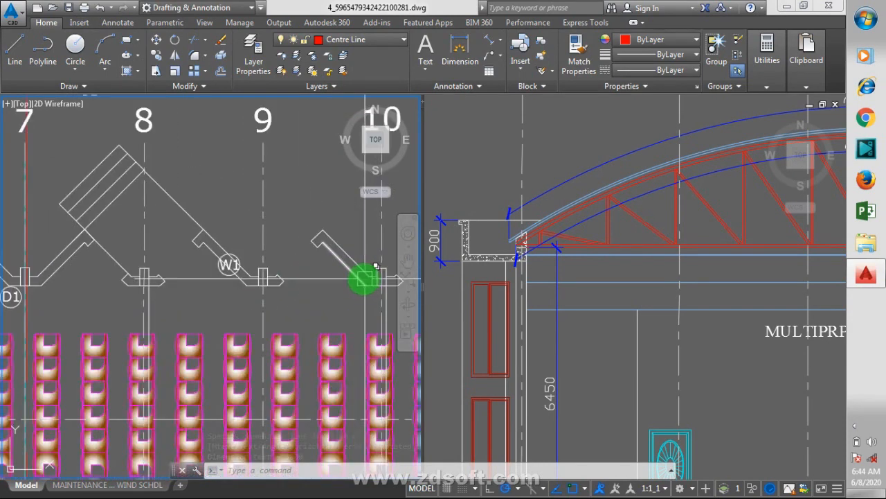
scroll(133, 236, down, 2)
scroll(133, 232, down, 2)
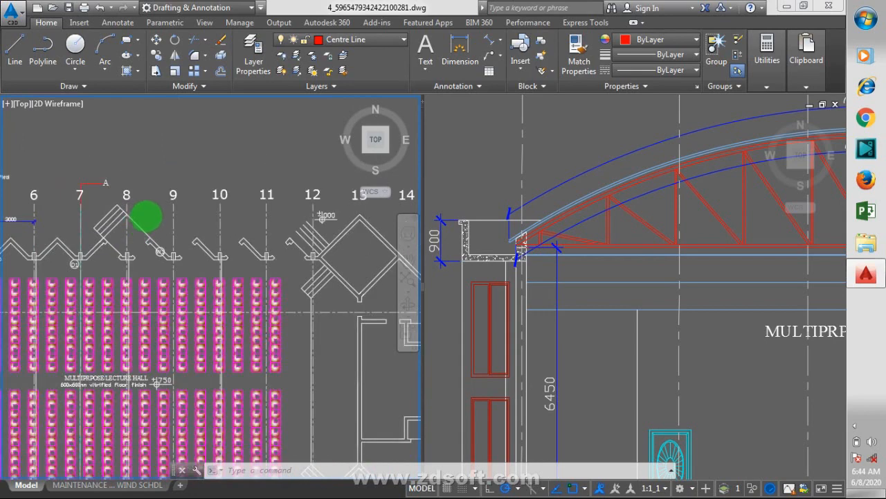
Step: Examine the first floor plan around the upper committee room, toilets, store and gallery for the wall layout and dimensions
click(525, 185)
scroll(527, 208, down, 5)
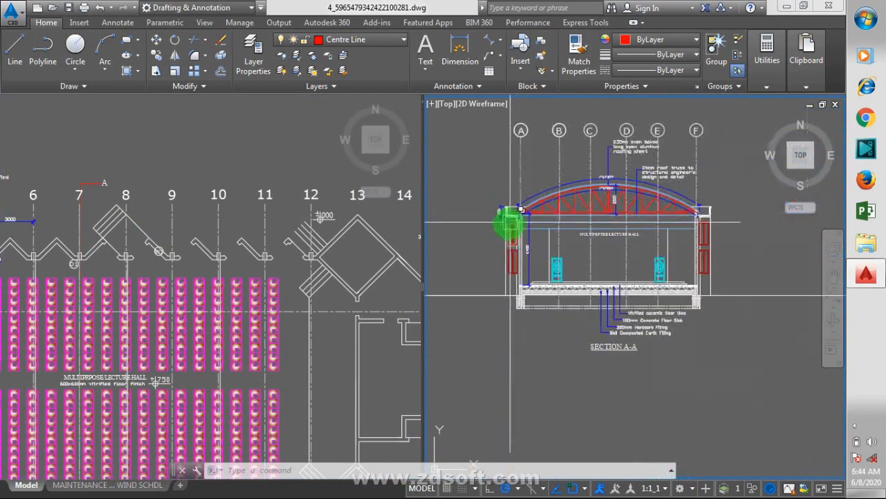
scroll(586, 332, down, 2)
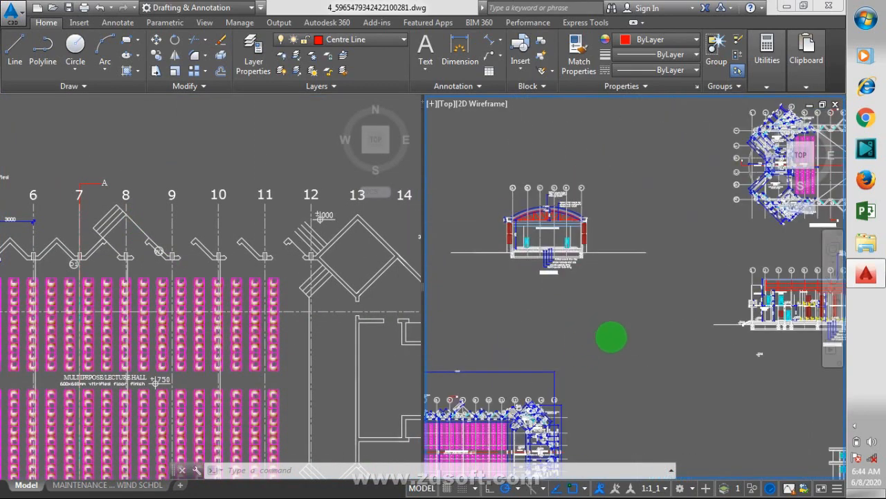
scroll(611, 338, down, 2)
scroll(663, 198, up, 4)
scroll(583, 184, down, 1)
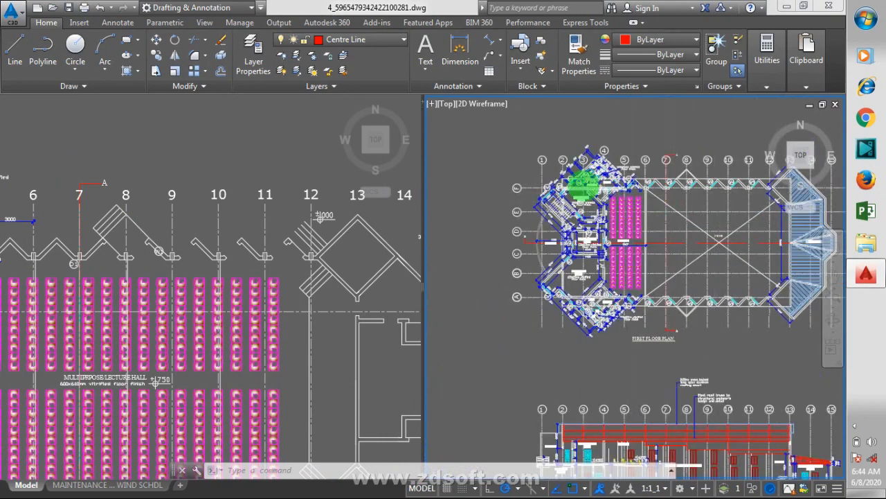
scroll(583, 183, up, 8)
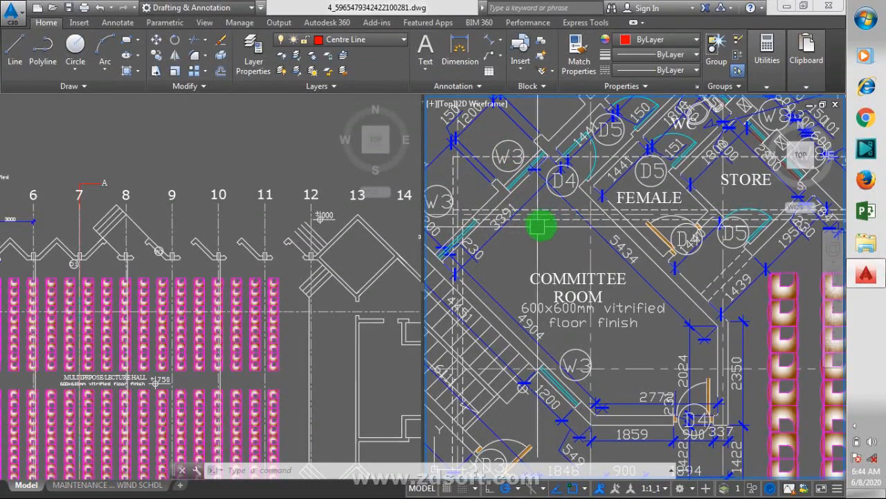
scroll(495, 198, down, 4)
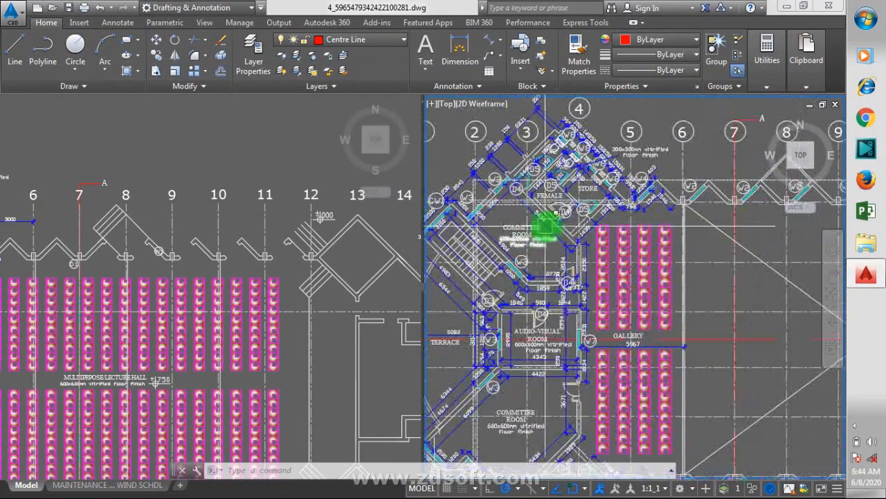
Step: Compare the first floor plan's overall layout and zigzag walls with the ground floor hall's columns from gridline 5 to 12
scroll(525, 243, down, 4)
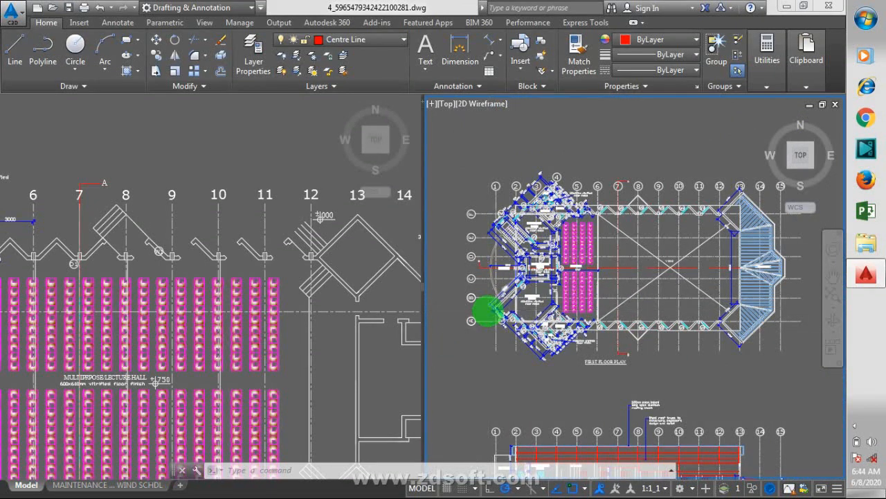
scroll(487, 310, up, 2)
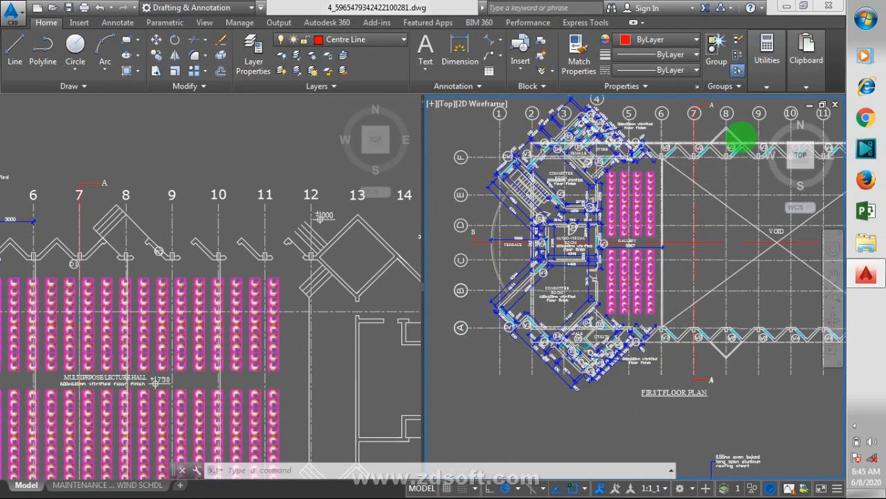
scroll(742, 138, up, 2)
scroll(623, 187, down, 2)
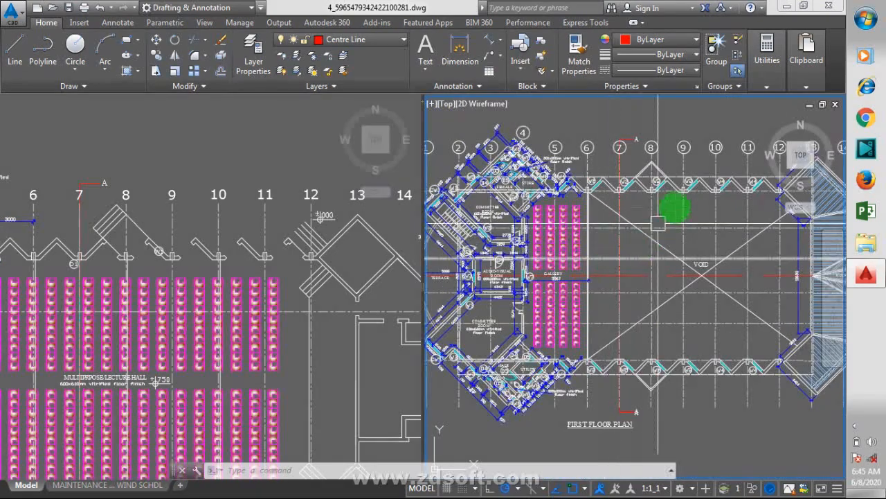
click(77, 256)
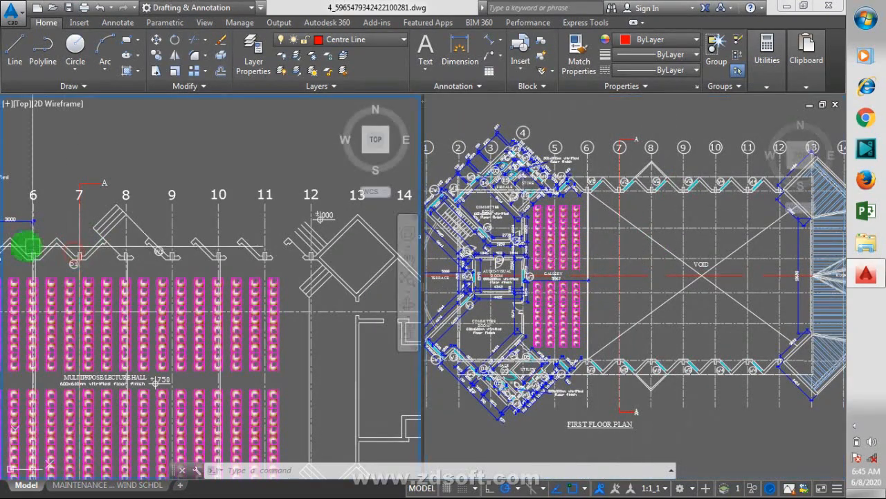
scroll(4, 248, up, 2)
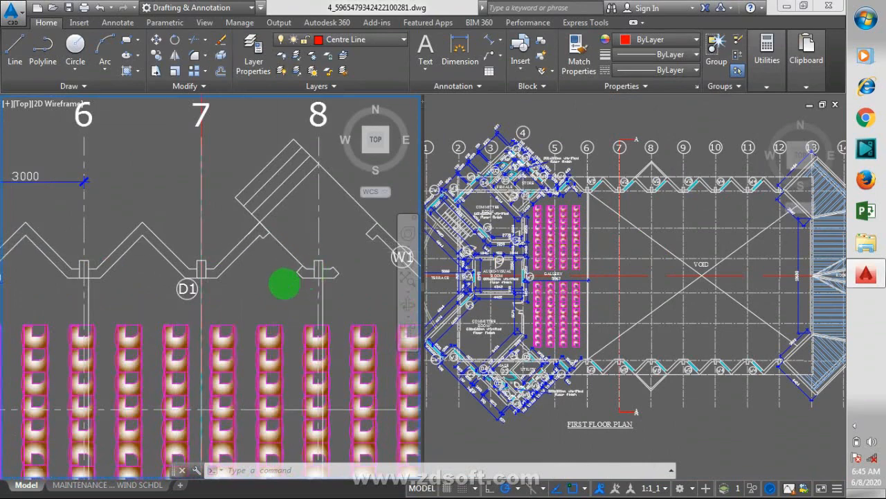
scroll(288, 280, down, 2)
scroll(109, 265, up, 4)
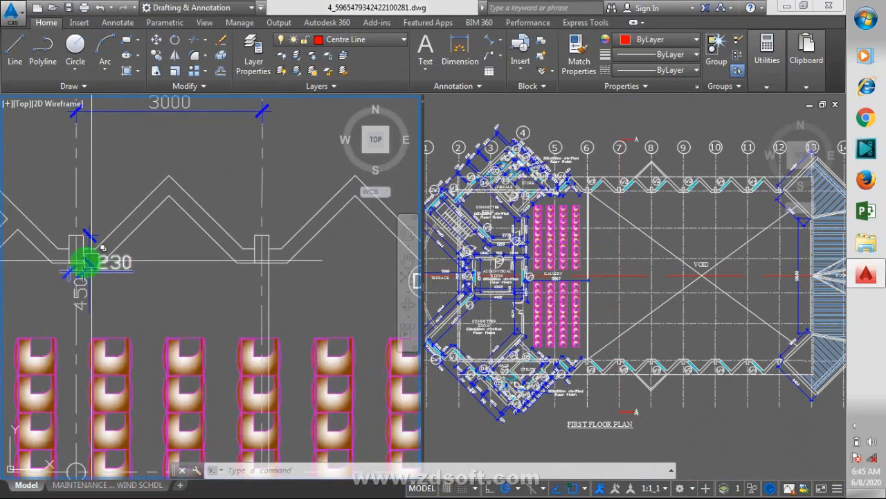
scroll(82, 251, down, 2)
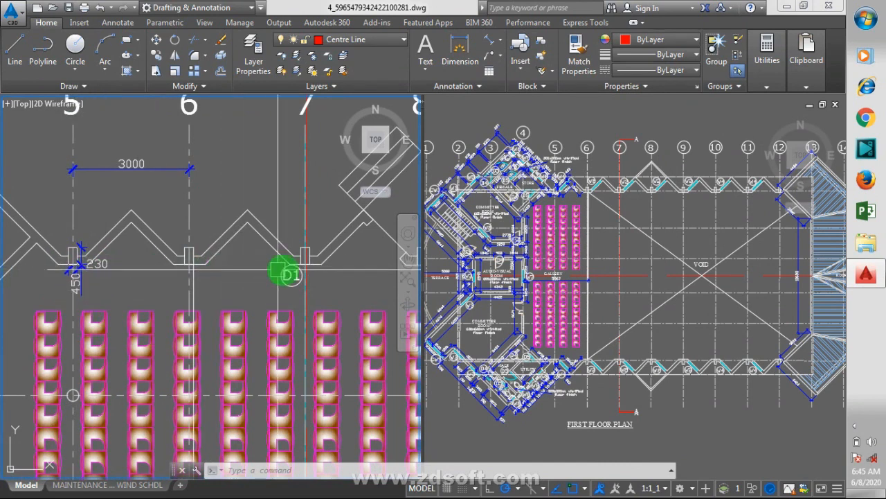
scroll(94, 262, down, 2)
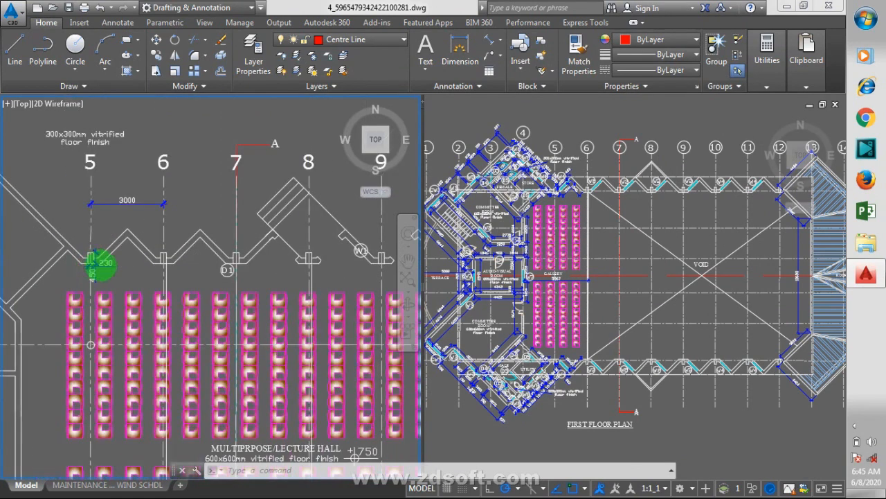
scroll(94, 261, down, 2)
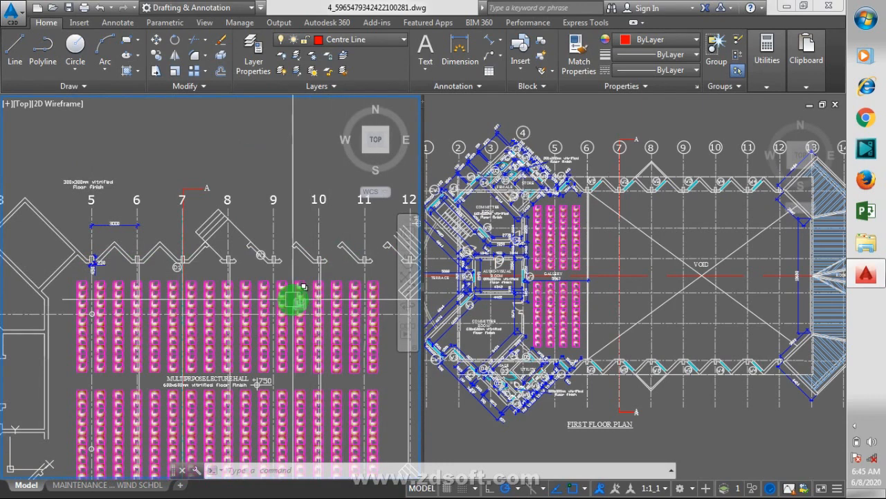
mouse_move(293, 299)
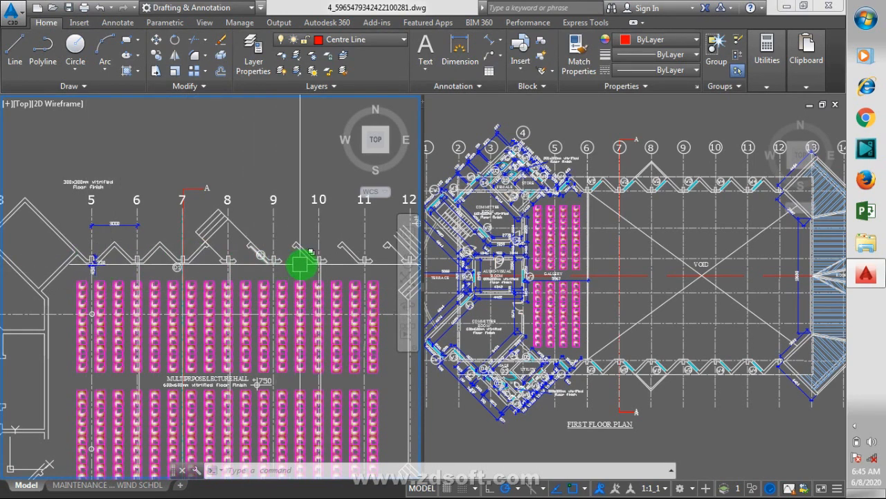
mouse_move(386, 276)
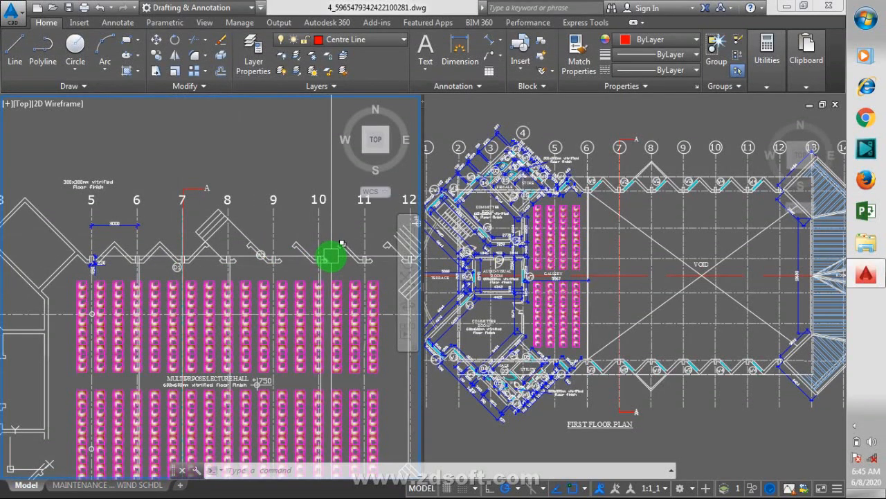
mouse_move(341, 243)
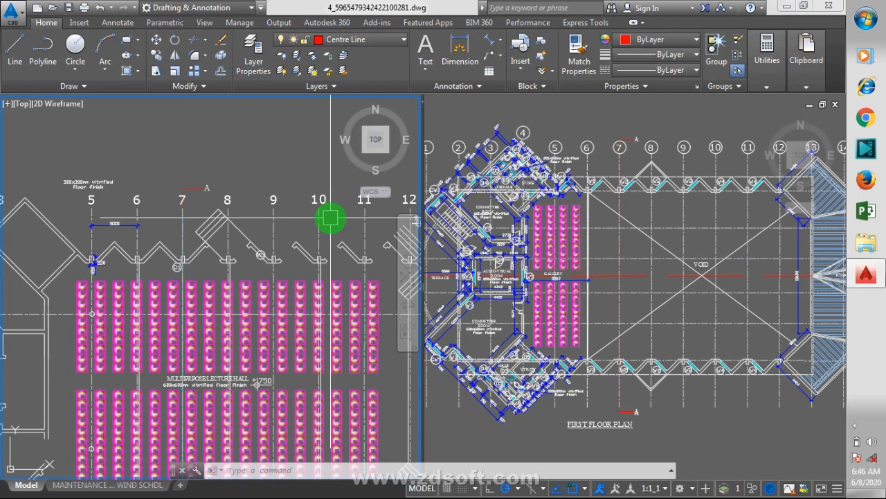
scroll(83, 264, up, 2)
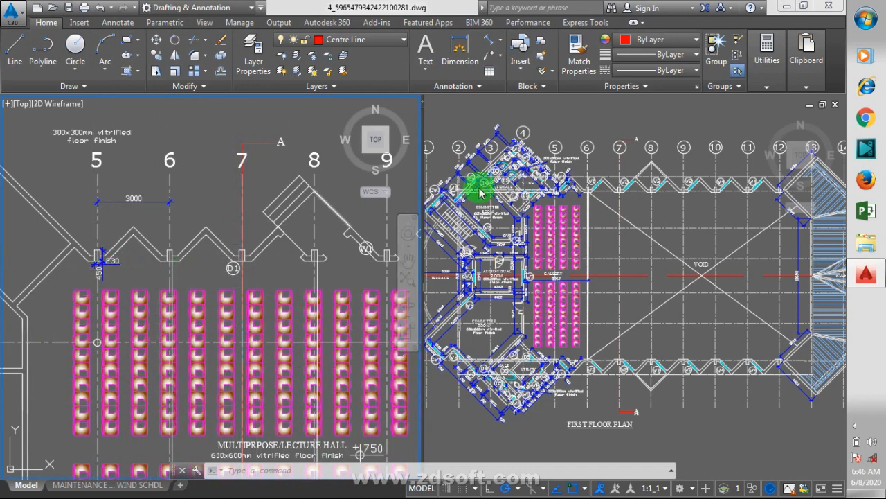
click(855, 426)
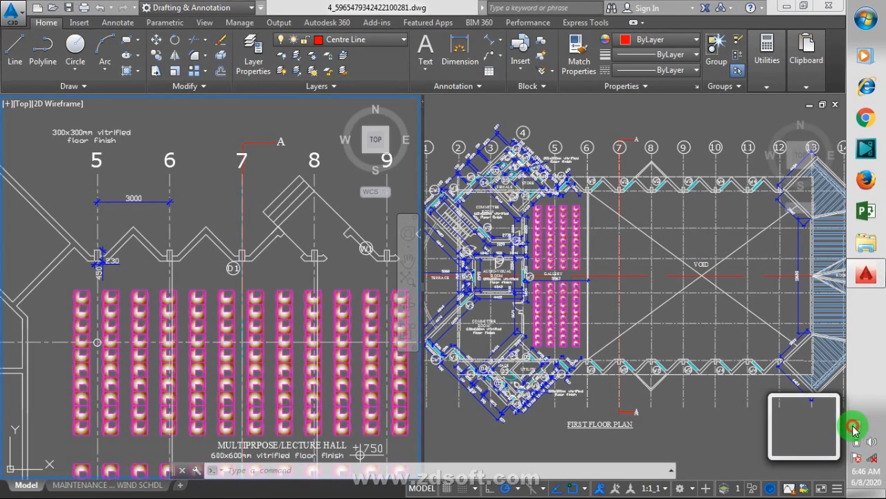
right_click(811, 414)
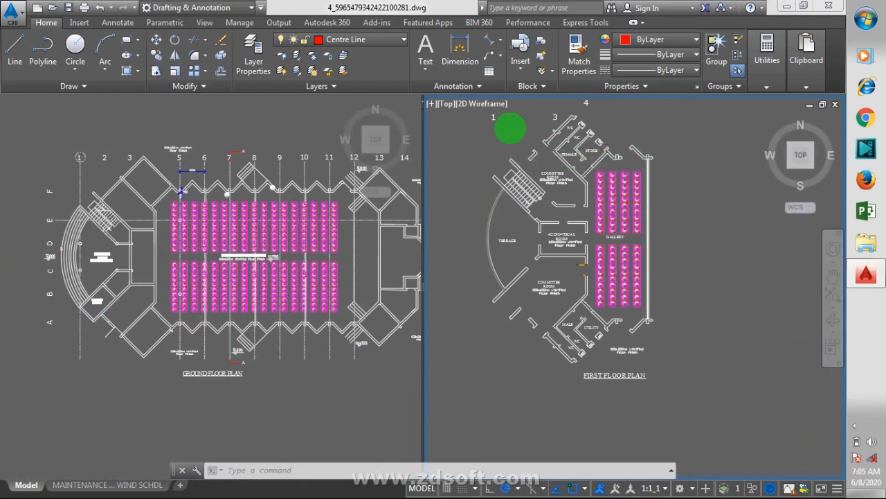
Step: Erase the terrace, audio-visual room, gallery, upper committee room, female, store and WC labels, including floor finish notes, from the first floor plan copy
scroll(528, 152, up, 5)
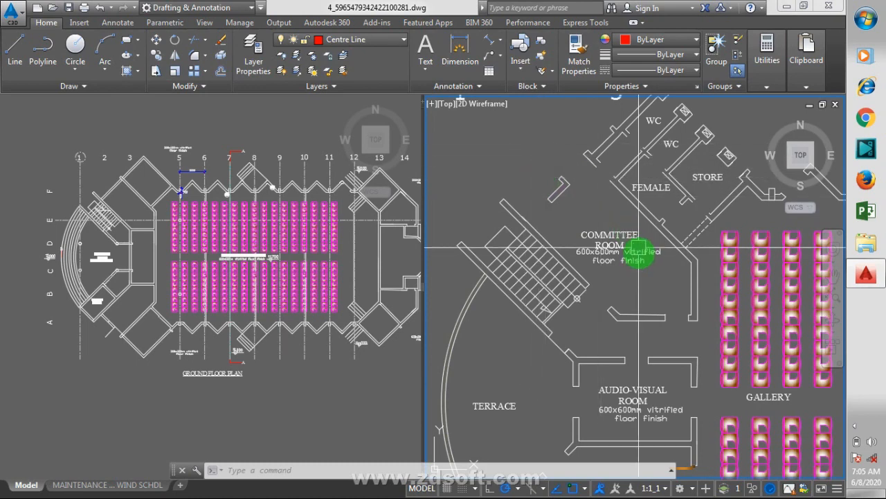
text(e)
key(Return)
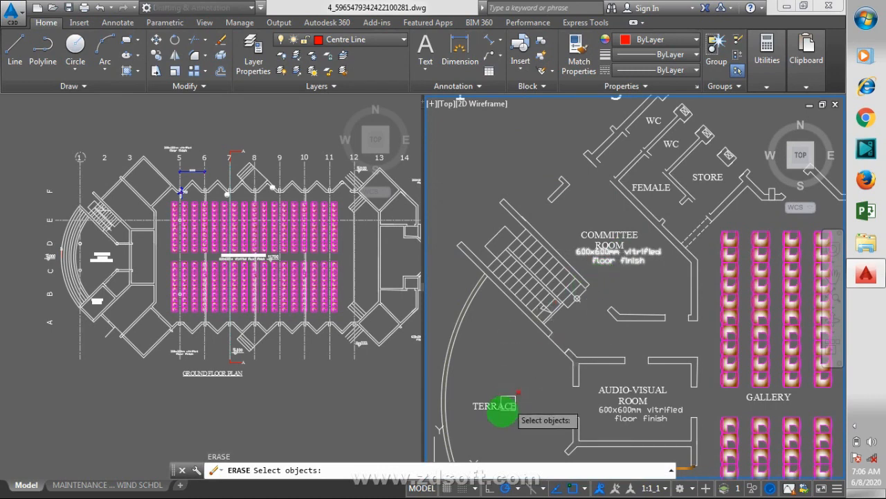
click(497, 409)
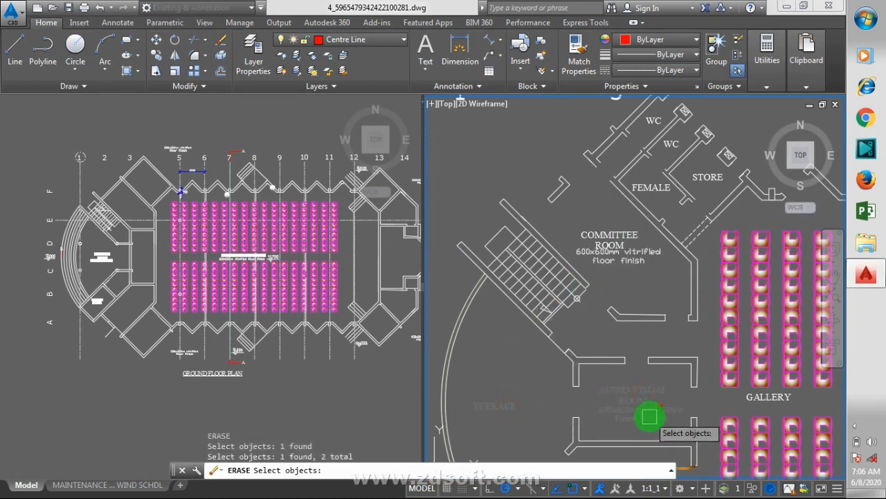
click(647, 414)
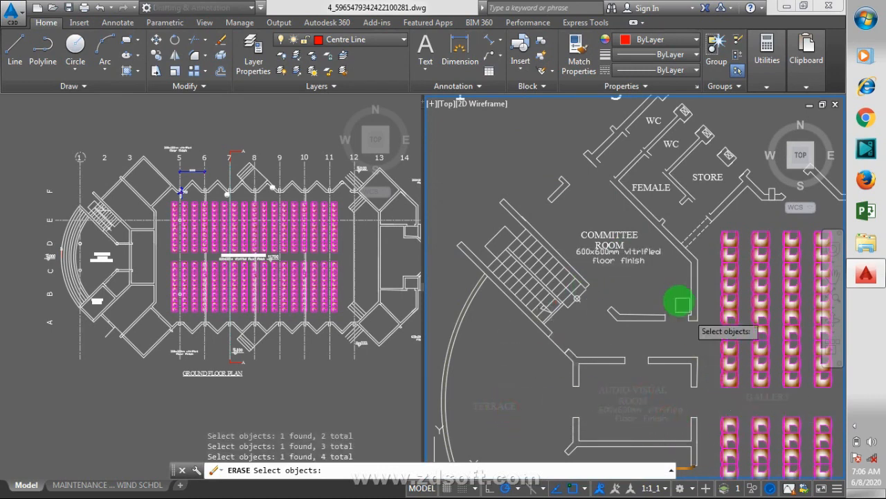
click(626, 240)
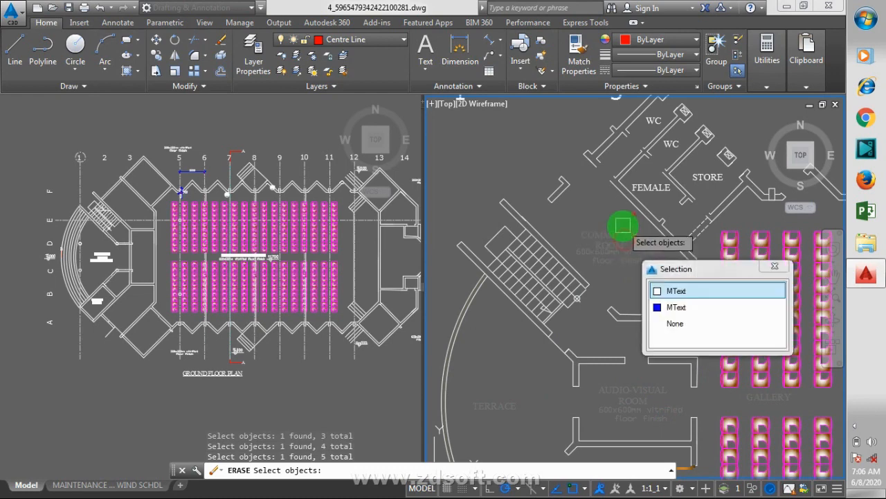
click(624, 227)
click(654, 184)
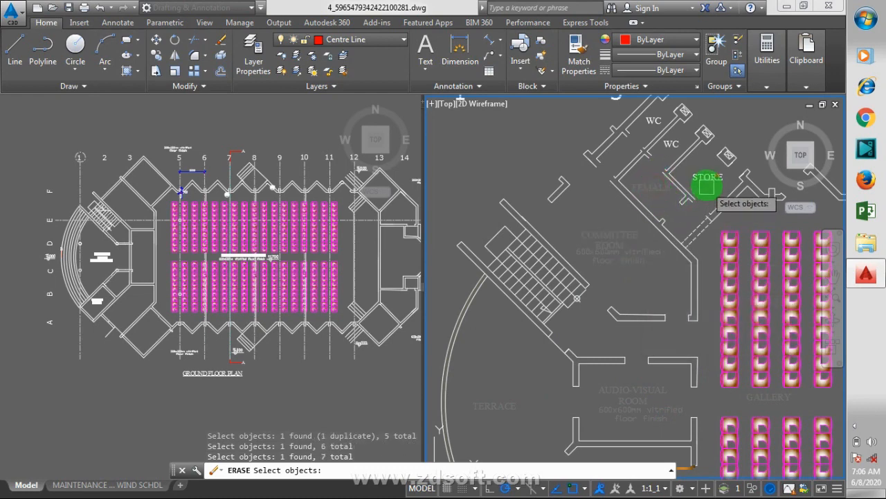
click(677, 144)
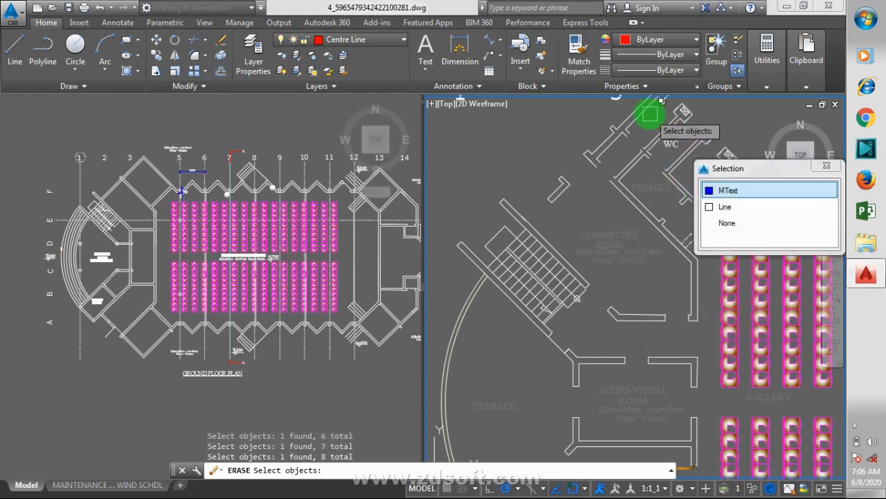
click(654, 118)
click(676, 148)
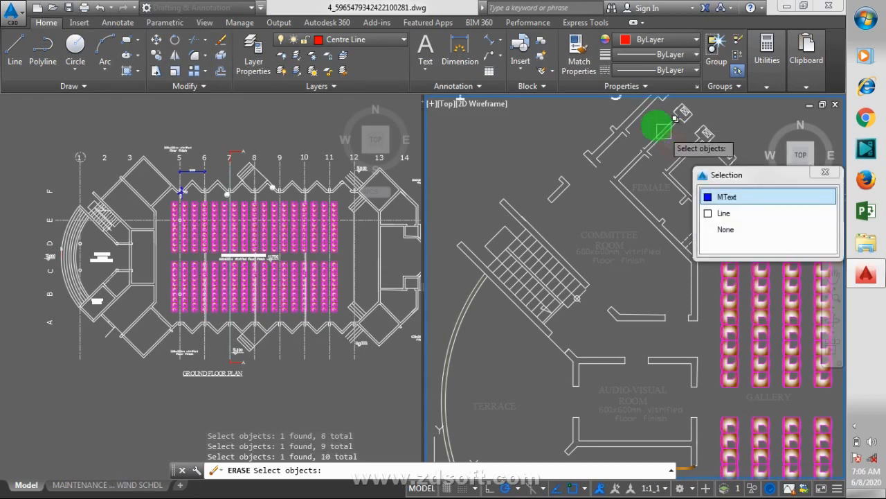
key(Return)
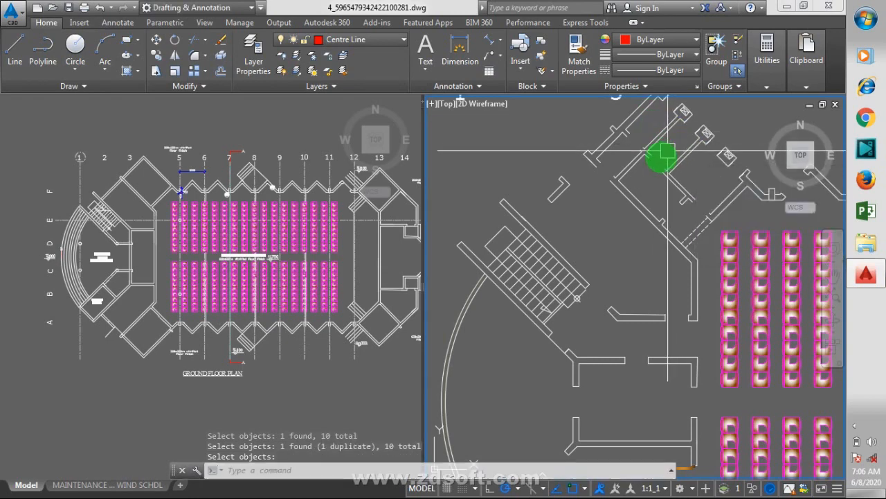
scroll(671, 138, up, 3)
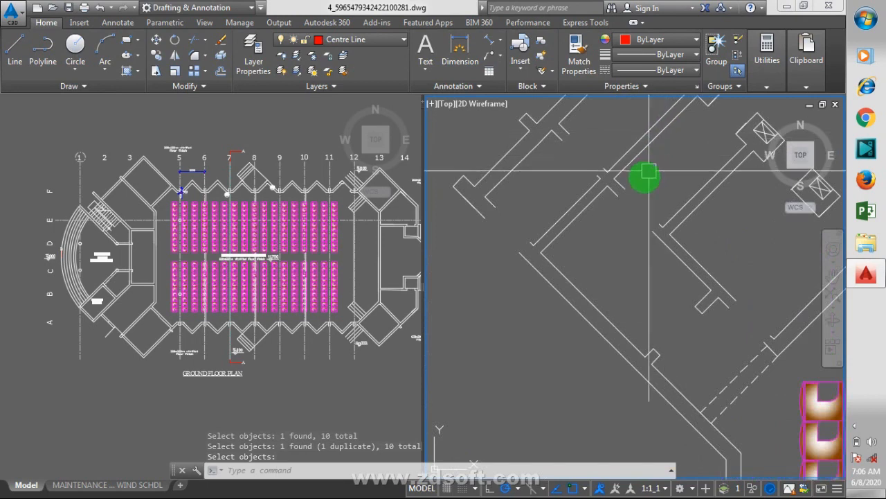
scroll(603, 260, down, 3)
scroll(615, 220, up, 2)
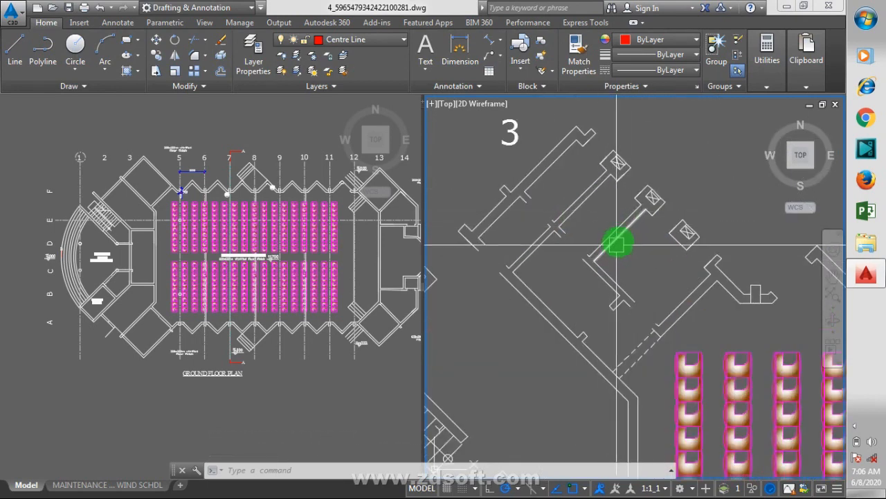
text(dli)
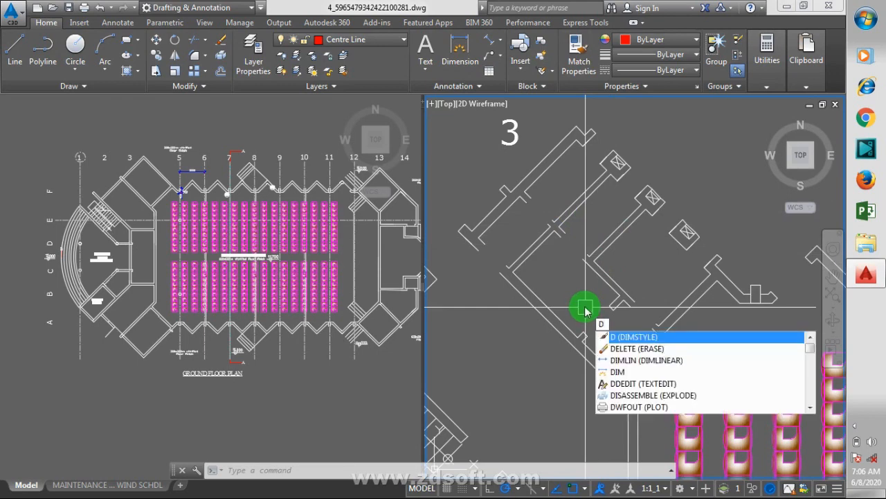
key(Return)
scroll(615, 306, up, 2)
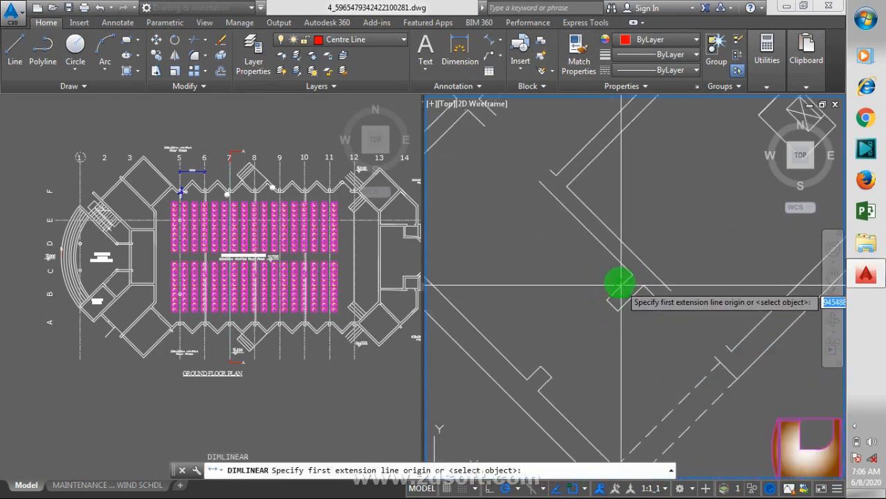
click(620, 300)
click(627, 299)
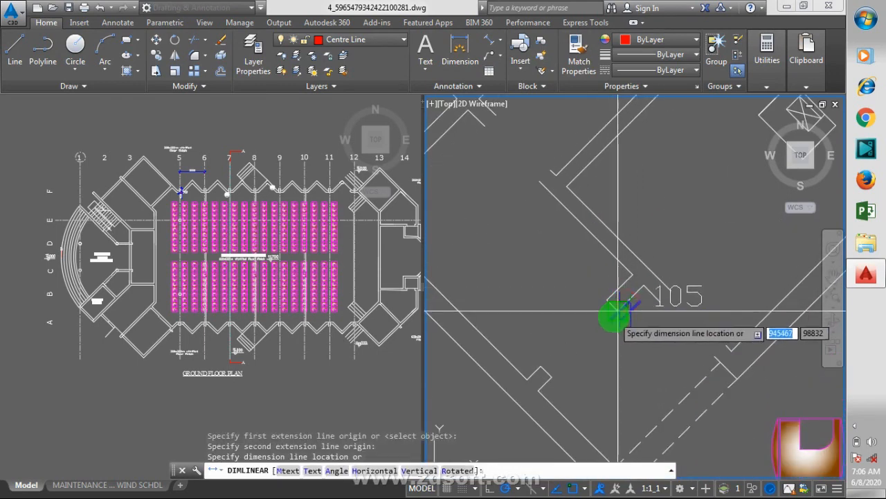
key(Escape)
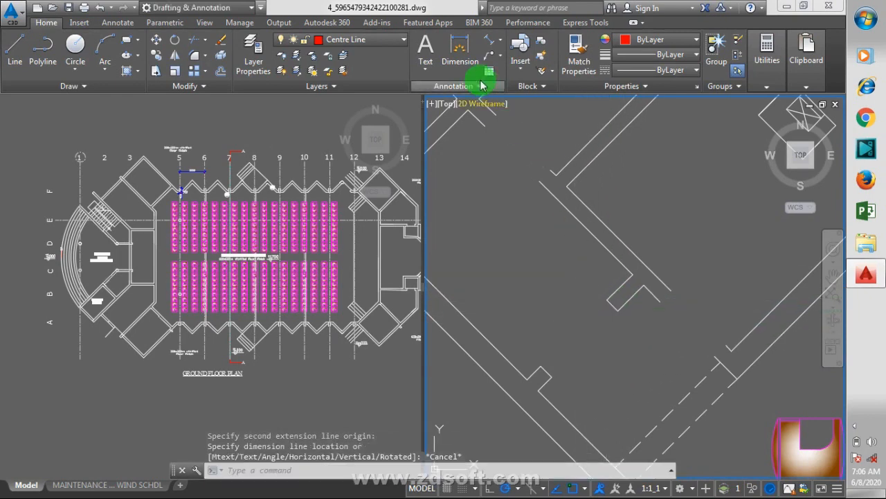
Step: Add an aligned dimension across the end of the short wall stub on the partition between the female toilet and store
click(497, 43)
click(606, 301)
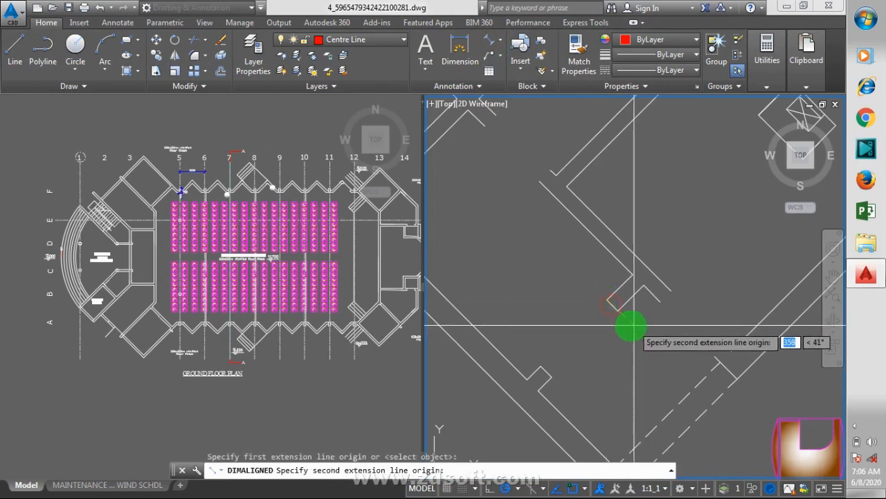
click(617, 311)
click(603, 329)
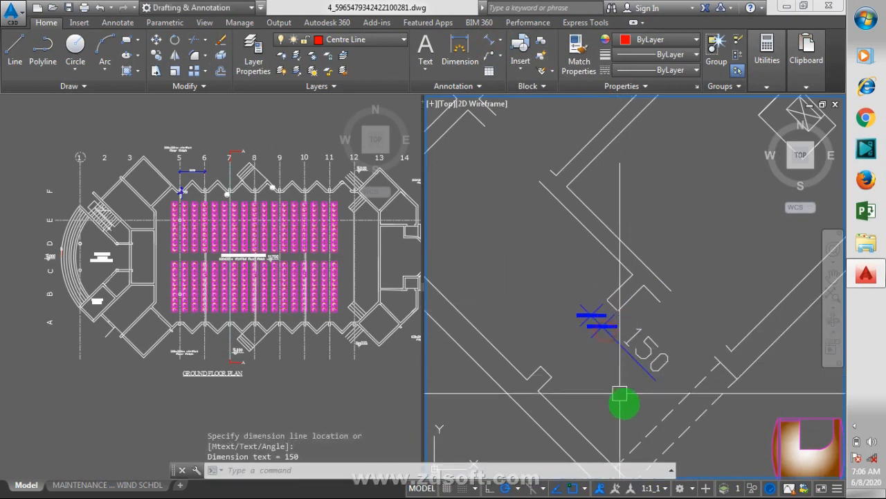
Step: Erase the two diagonal partition walls between the former female toilet, store and WC on the first floor plan, including the 150 dimension
scroll(619, 317, down, 3)
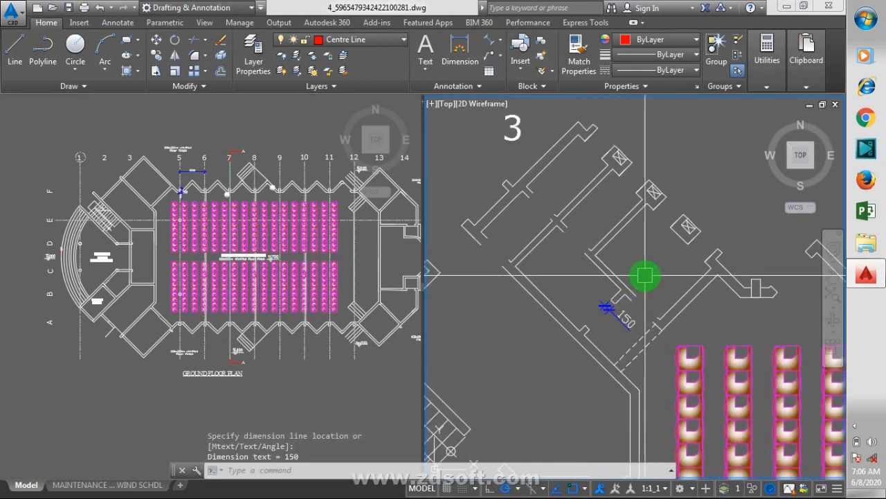
key(Return)
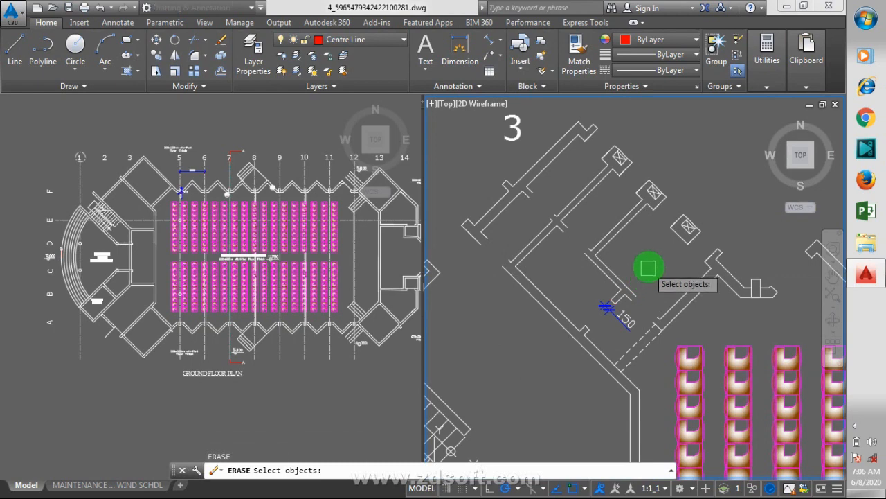
click(650, 230)
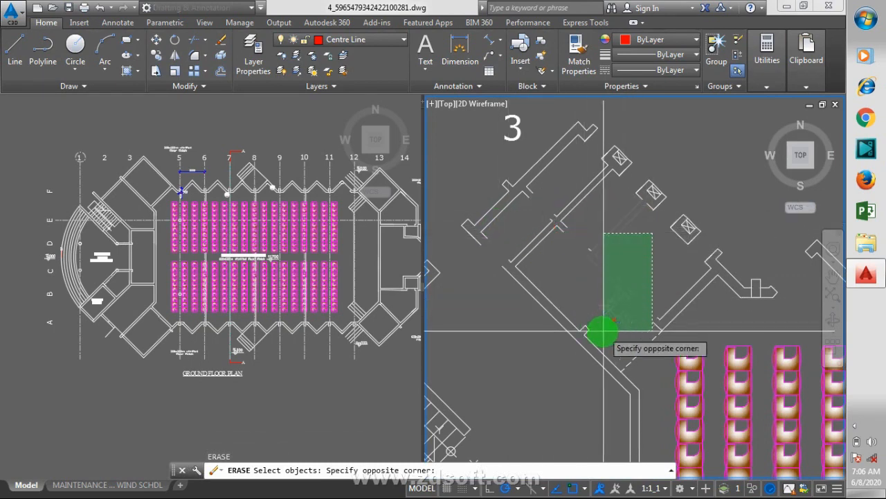
click(599, 326)
key(Return)
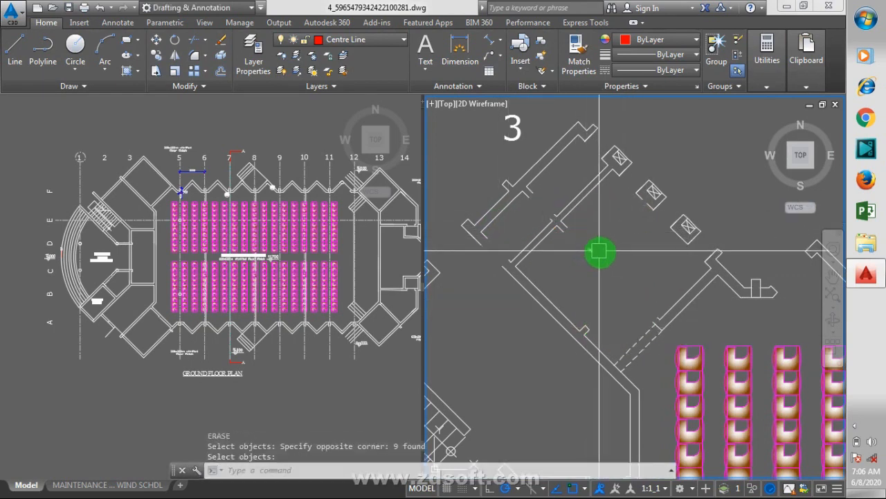
key(Return)
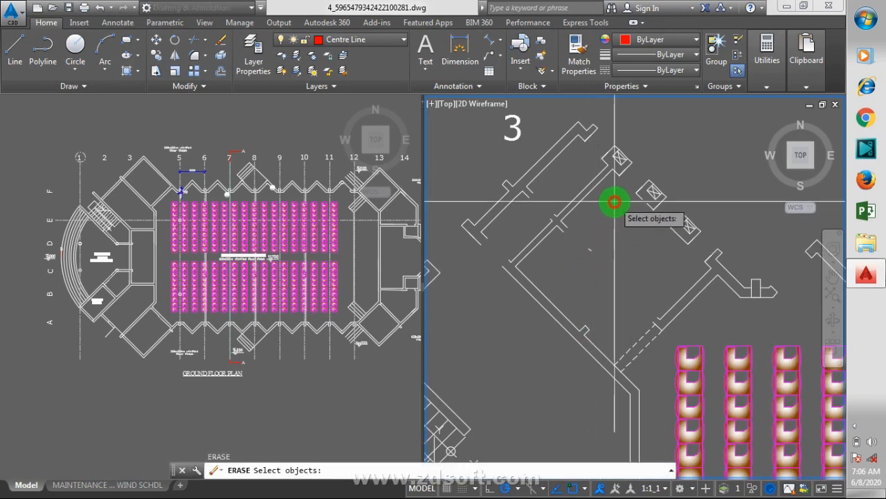
click(615, 201)
click(527, 243)
key(Return)
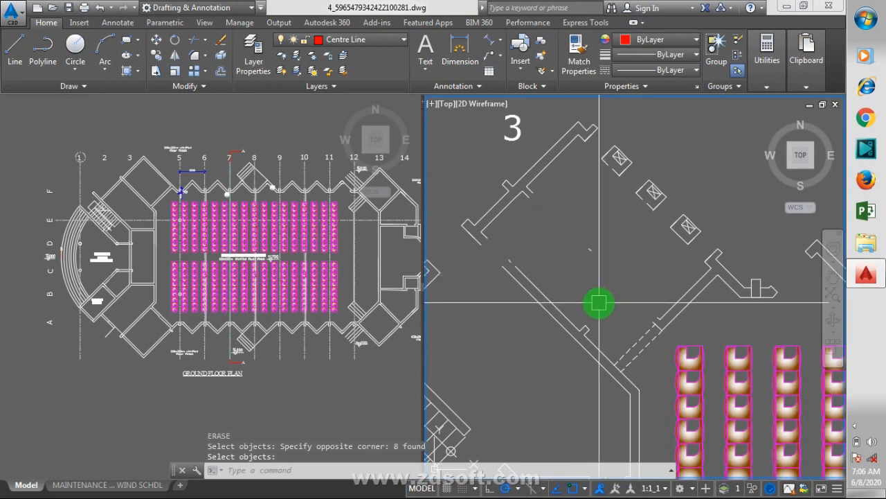
text(dli)
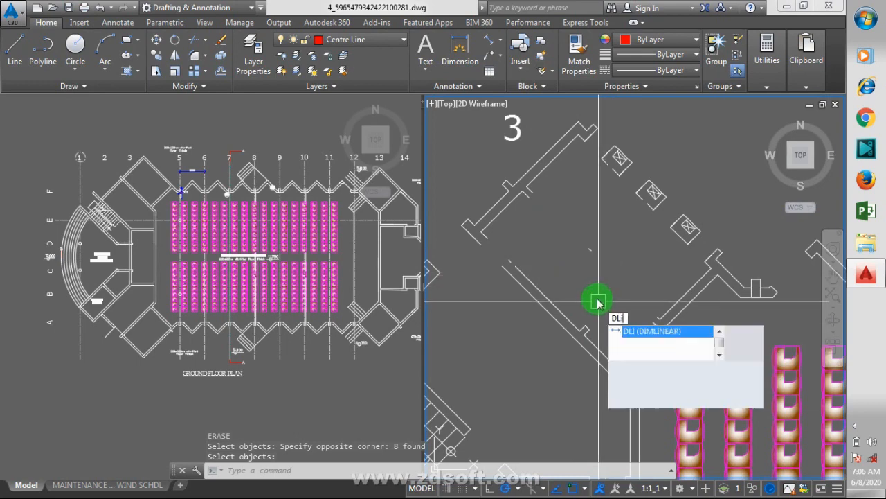
key(Return)
click(552, 161)
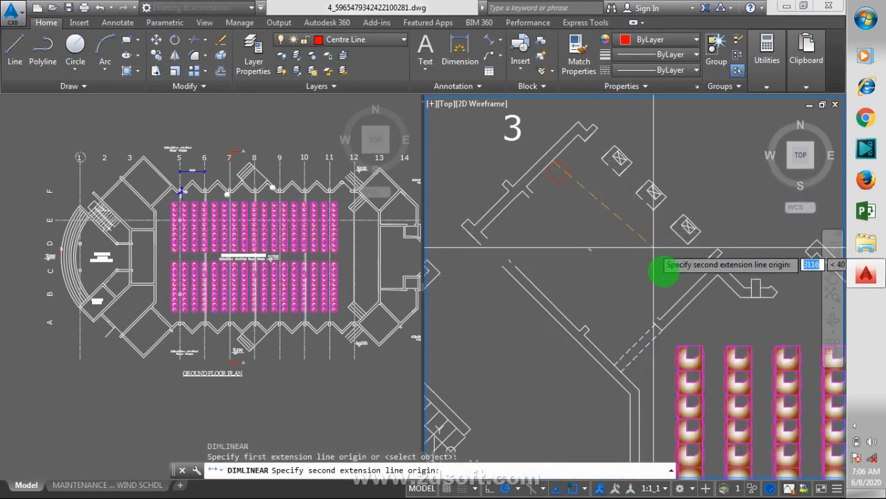
click(685, 294)
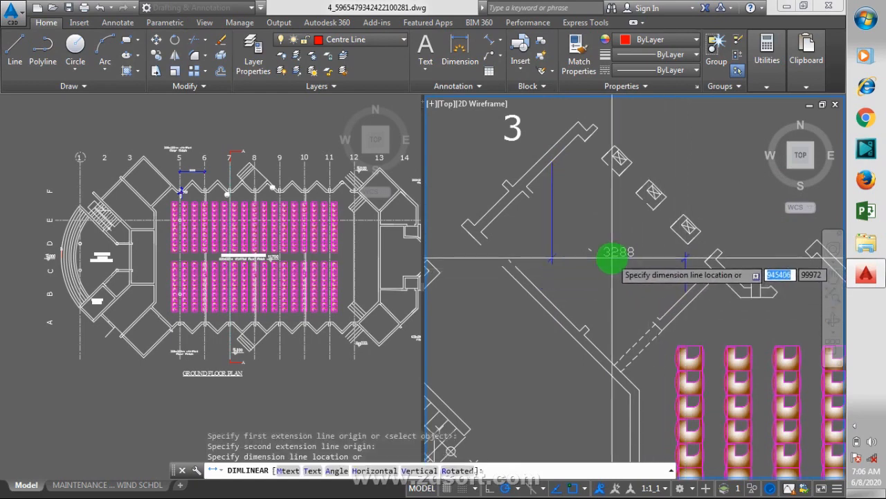
key(Escape)
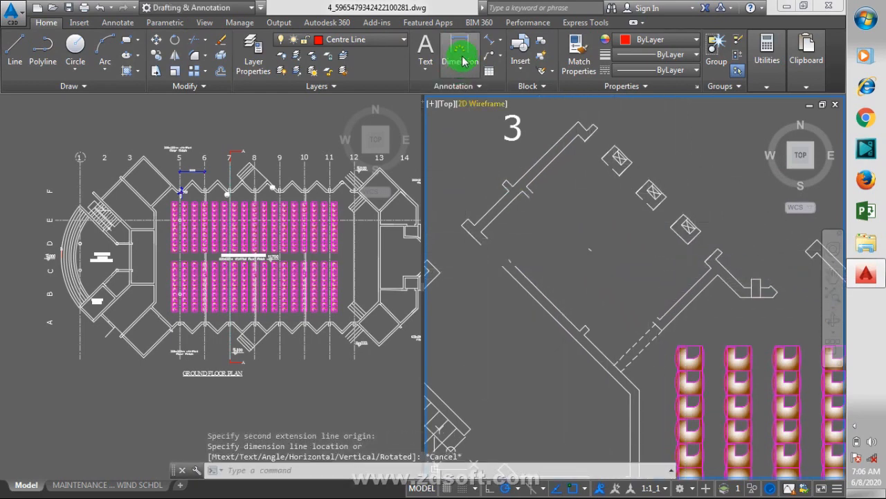
Step: Add an aligned dimension across the cleared toilet and store area between the two remaining parallel diagonal walls near gridline 3
click(488, 45)
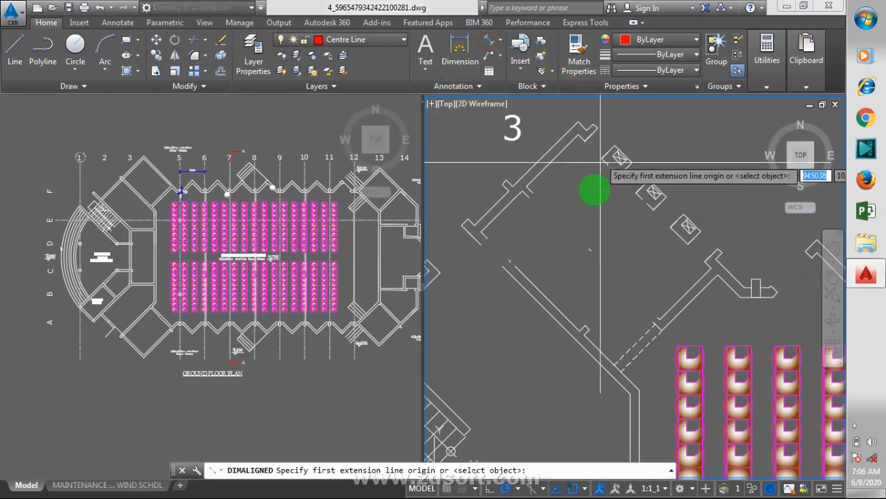
click(540, 174)
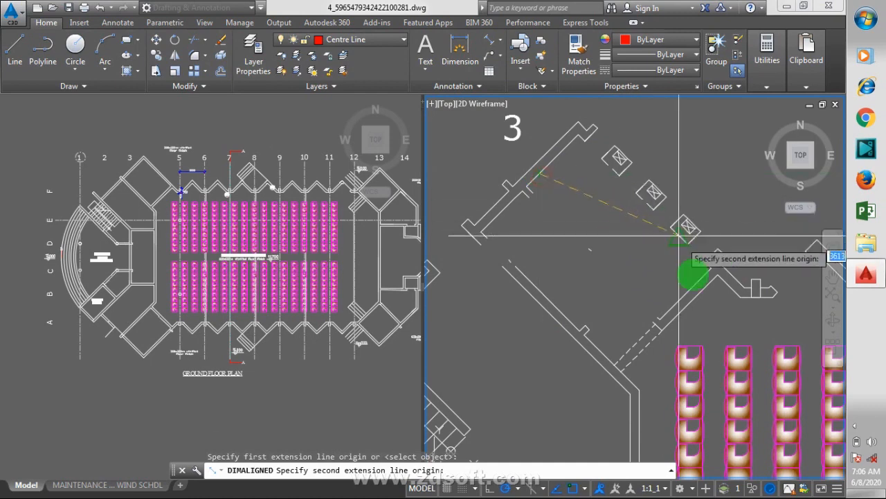
click(668, 299)
click(638, 299)
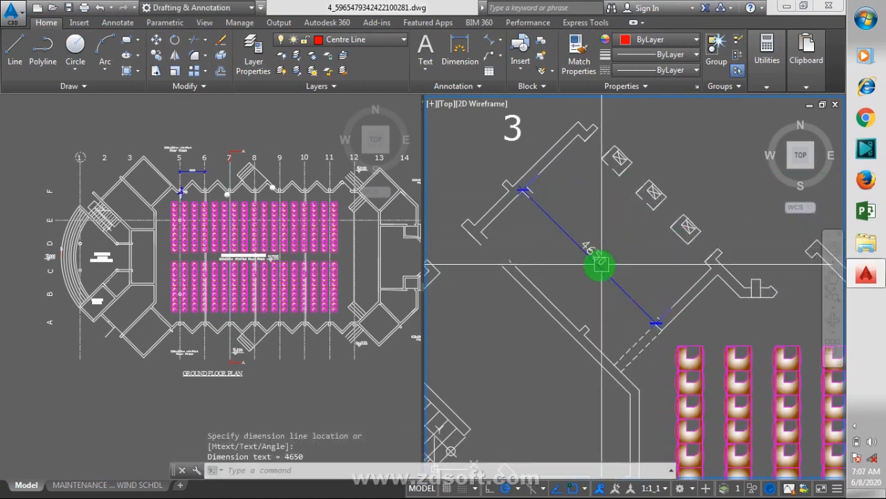
Step: Compare the first floor plan's dimensioned toilet area and central walls with the ground floor's entrance porch and adjoining rooms
scroll(607, 262, up, 5)
scroll(611, 259, down, 4)
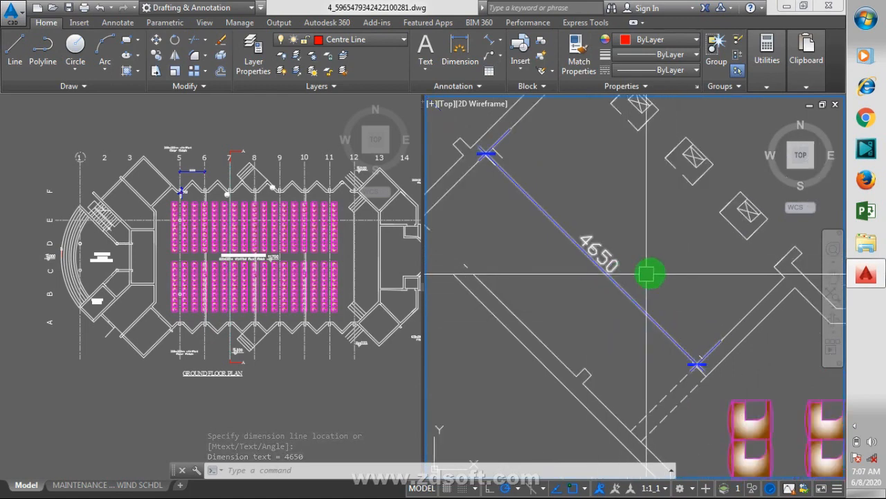
scroll(648, 234, down, 5)
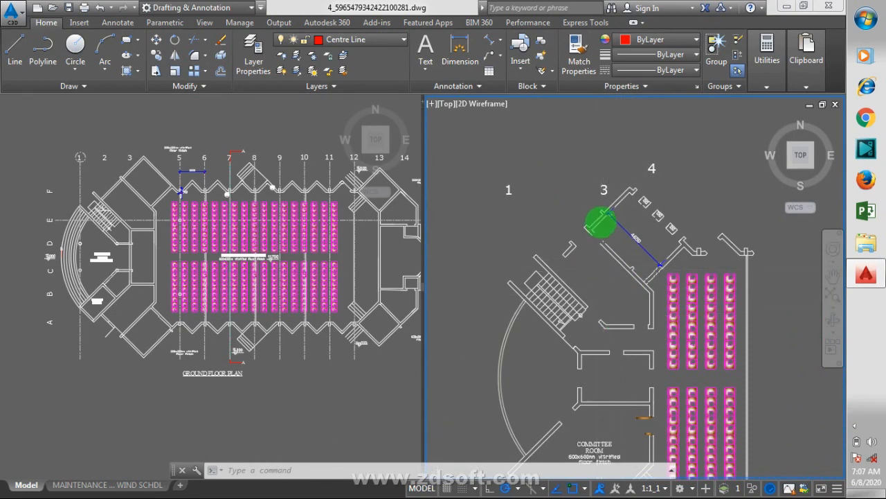
scroll(597, 225, down, 4)
scroll(644, 309, up, 4)
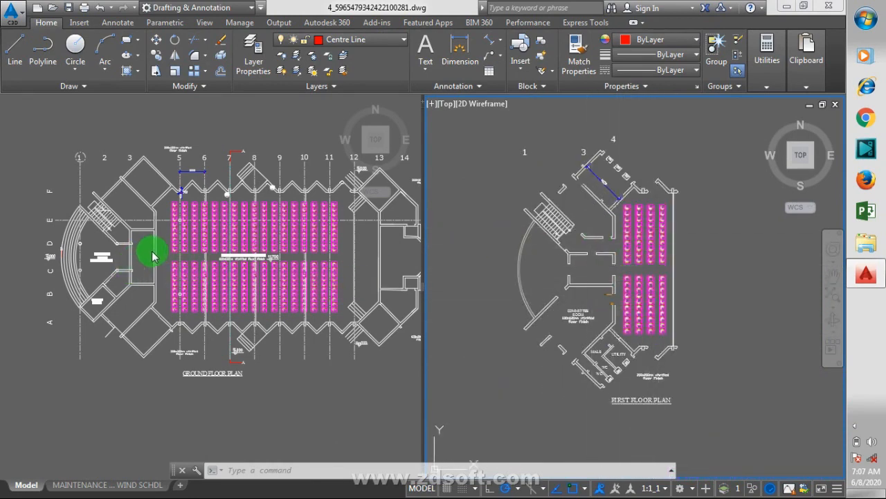
mouse_move(581, 249)
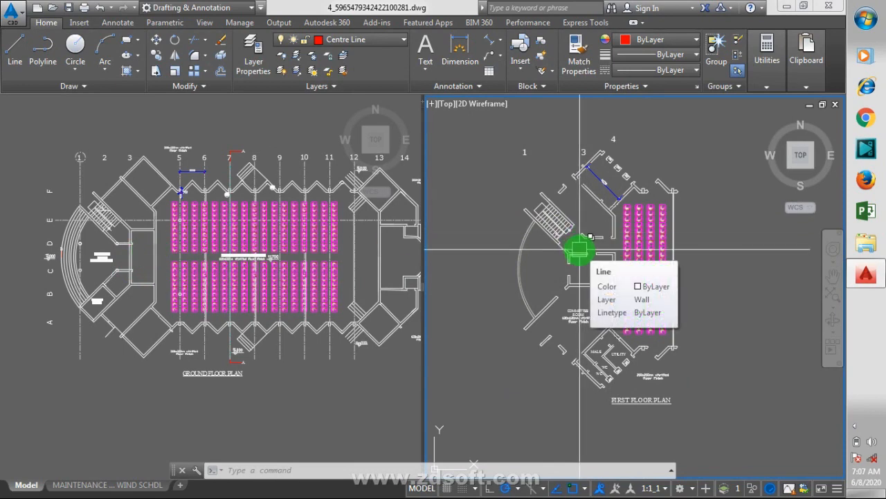
click(139, 256)
scroll(89, 259, up, 2)
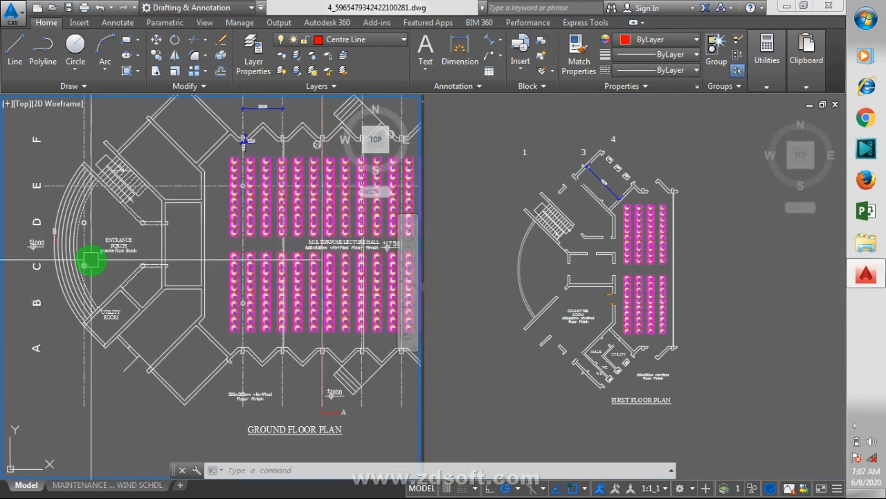
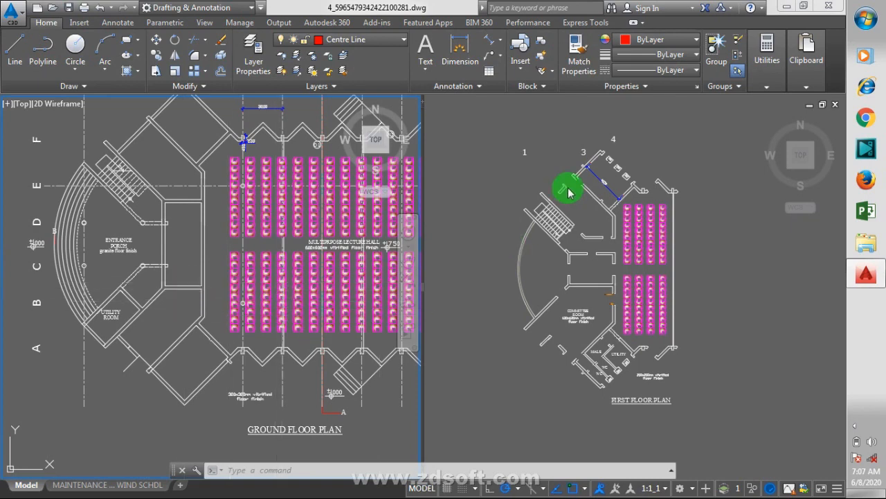
Step: Examine the first floor's committee room, male toilet, utility and gallery-side walls against the ground floor plan's overall layout
click(581, 306)
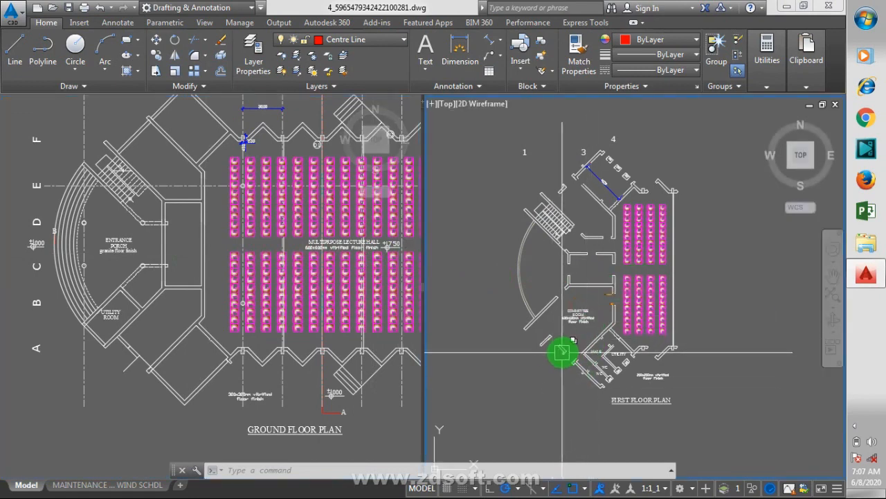
scroll(588, 322, up, 2)
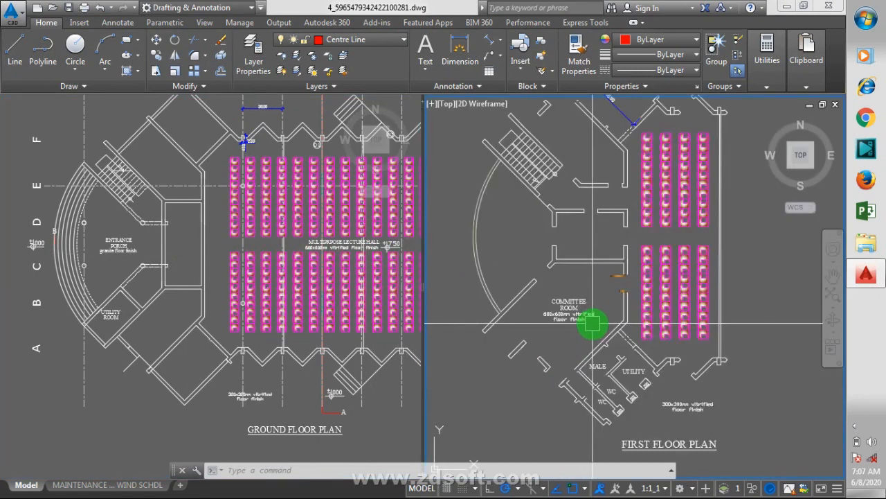
scroll(565, 328, down, 2)
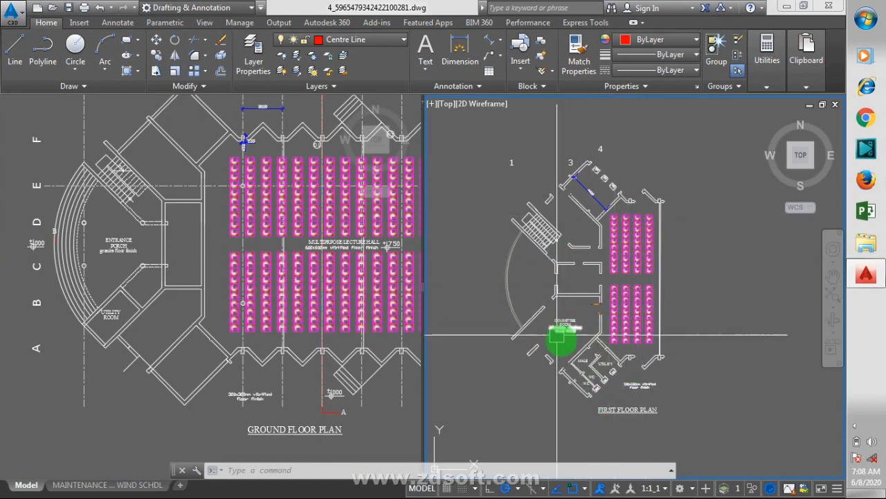
scroll(627, 419, up, 2)
scroll(634, 312, down, 2)
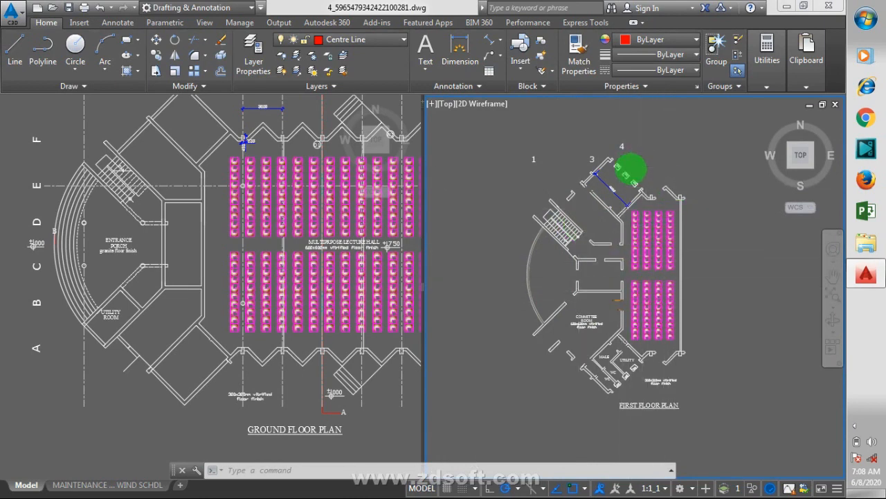
scroll(632, 187, up, 2)
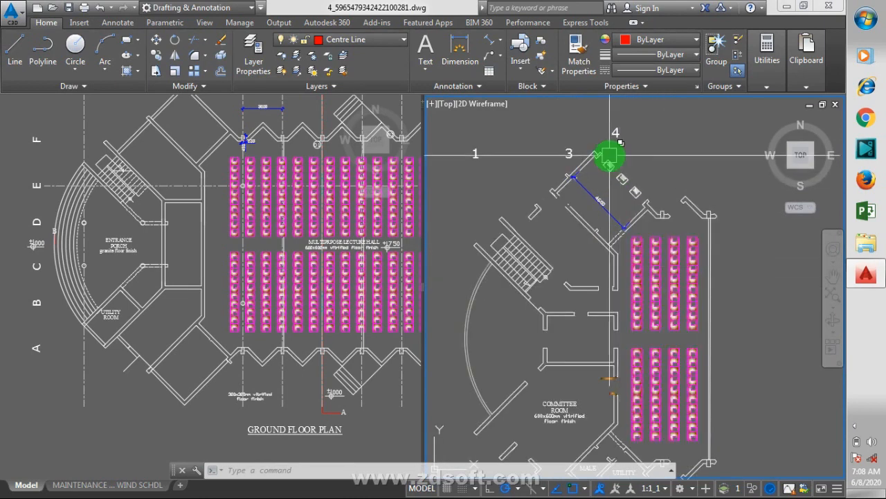
scroll(628, 189, up, 2)
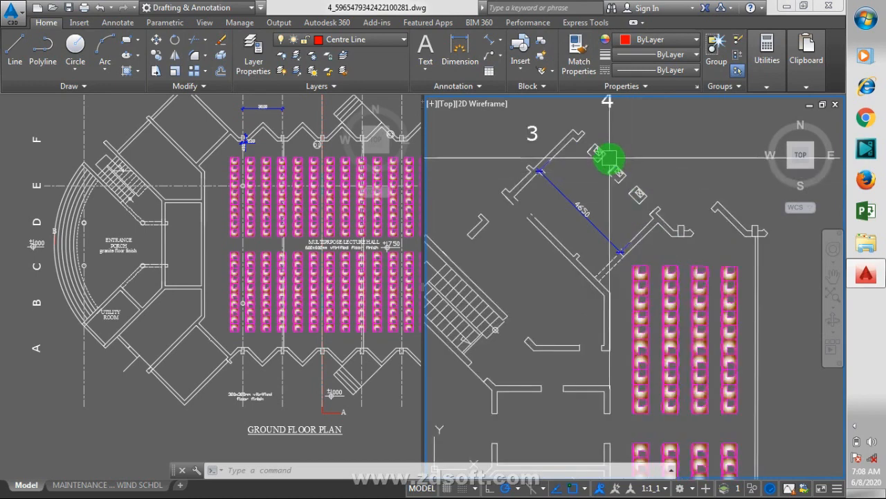
scroll(629, 173, down, 5)
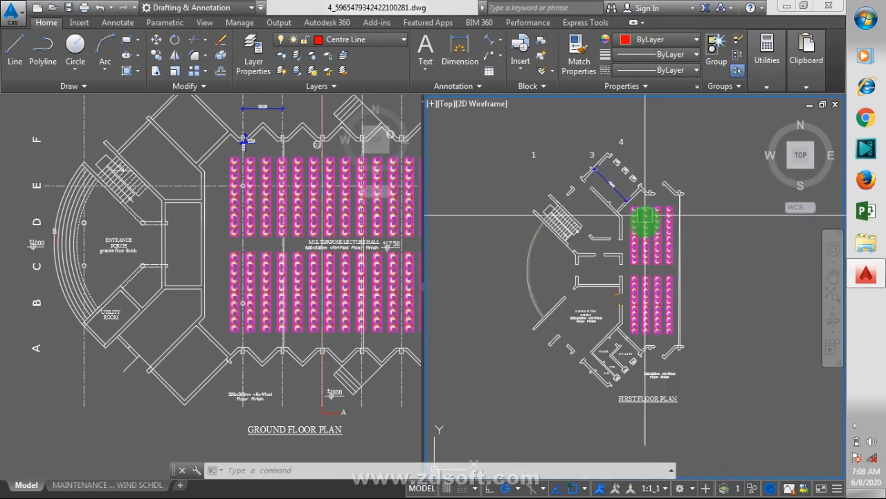
scroll(585, 353, up, 2)
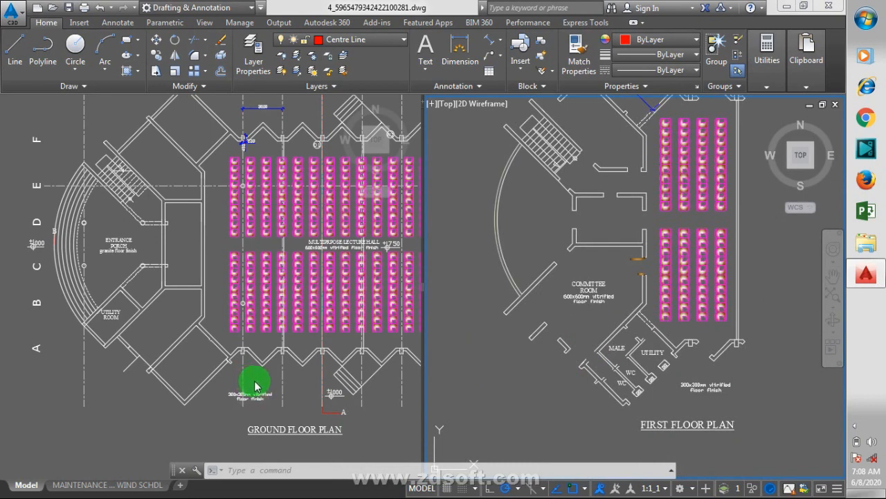
click(219, 321)
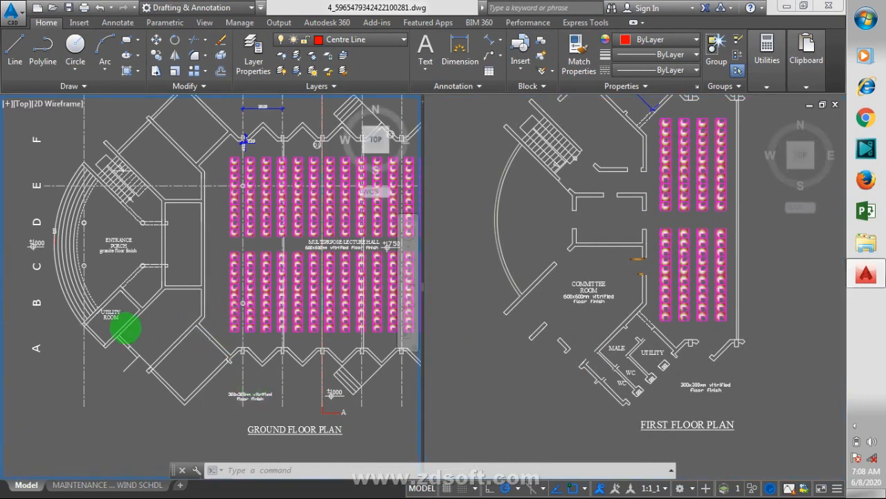
scroll(124, 329, down, 2)
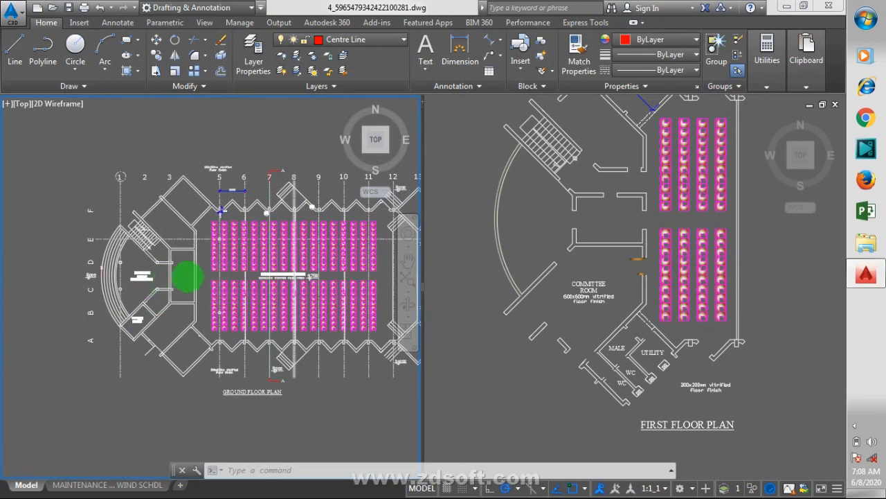
scroll(187, 277, down, 2)
click(668, 218)
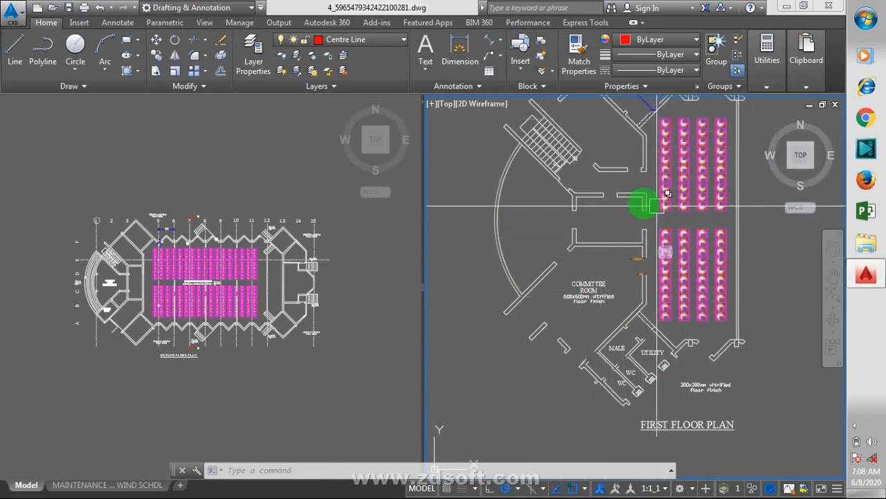
Step: Draw a rectangle about 20700 by 16400 around the ground floor lecture hall, from gridline 5 at F to gridline 12 at A
click(228, 380)
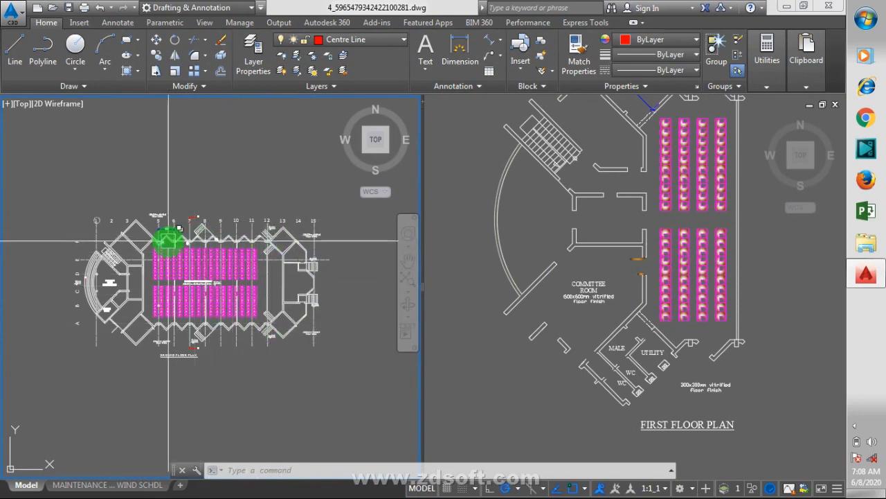
scroll(199, 235, up, 2)
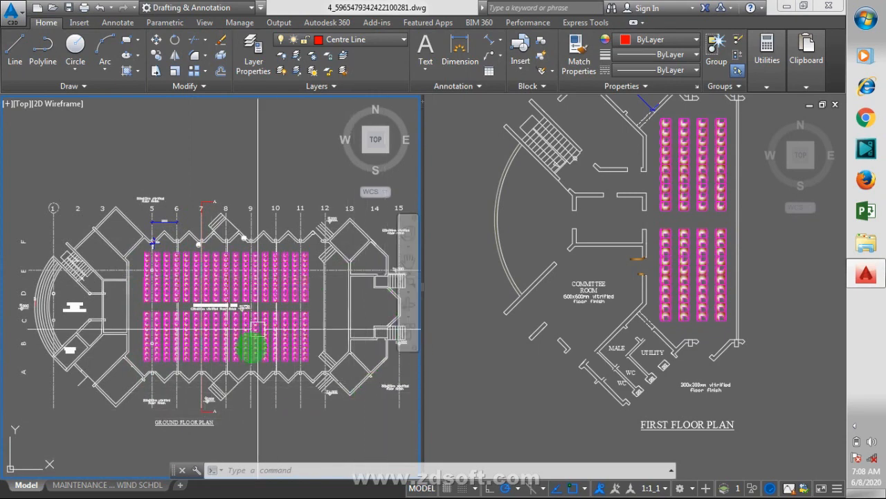
text(r)
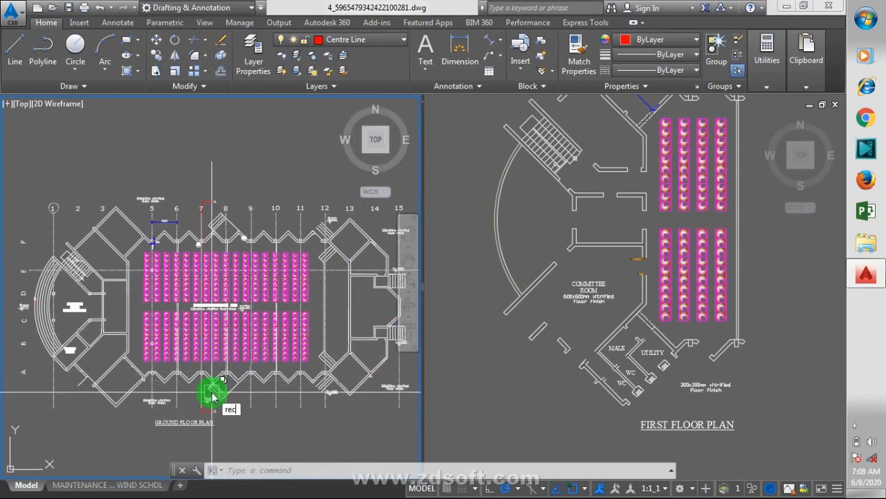
text(ec)
key(Return)
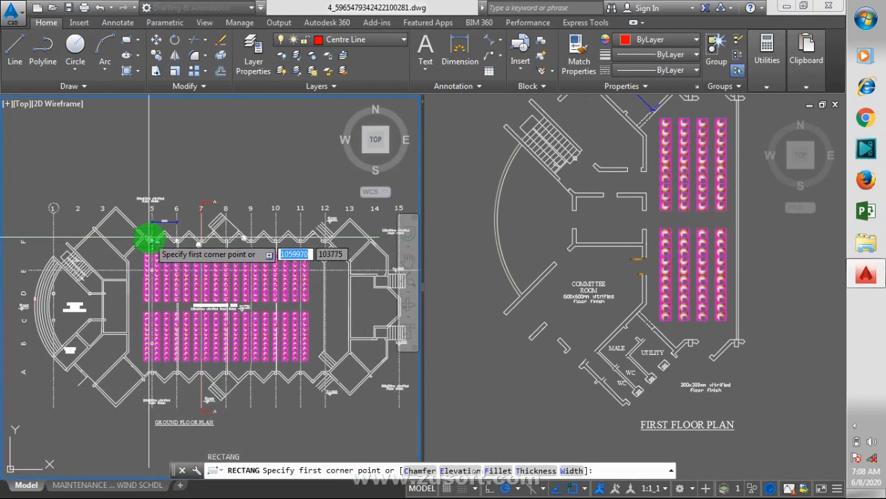
click(153, 240)
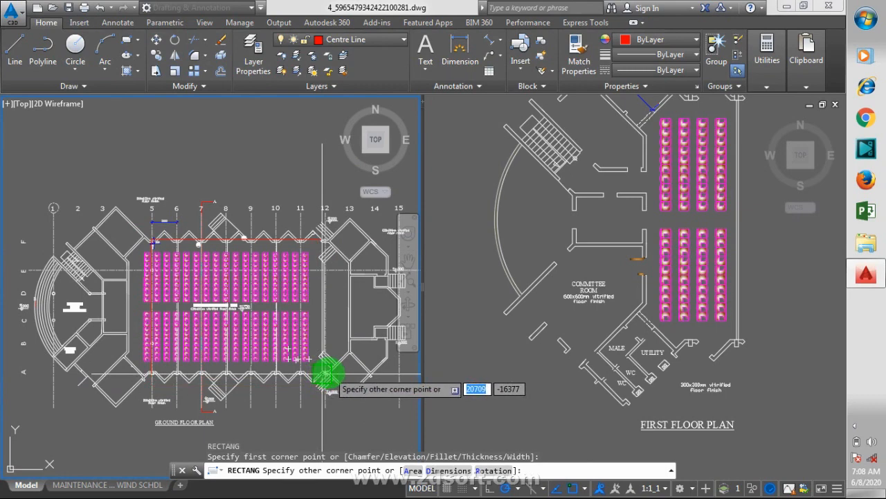
click(324, 375)
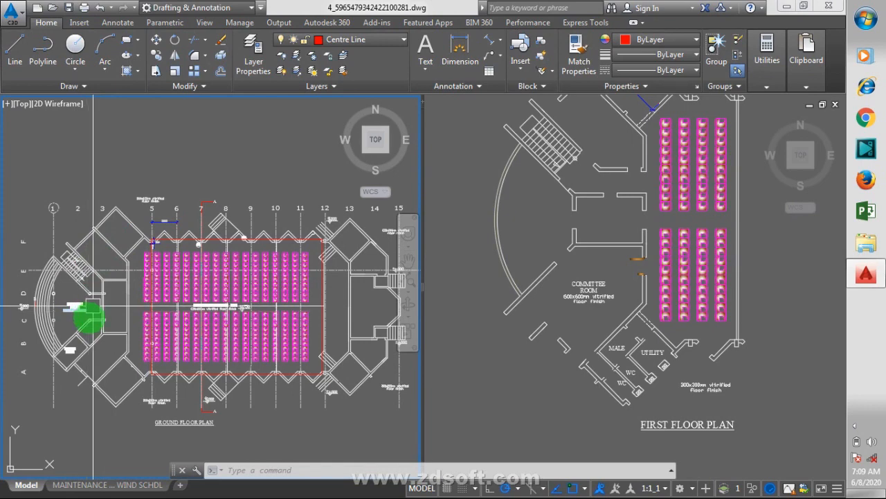
Step: Compare the ground floor's outlined lecture hall with the first floor's committee room, staircase and gallery-side walls
click(576, 275)
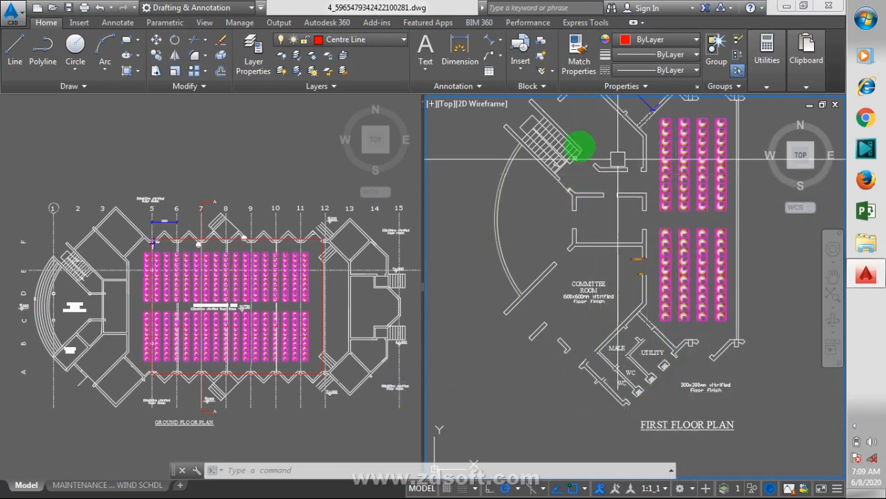
click(85, 425)
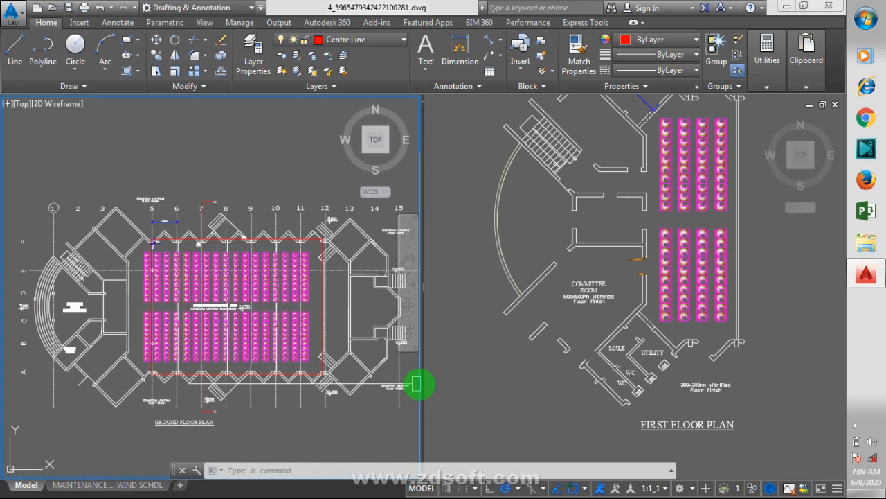
click(506, 489)
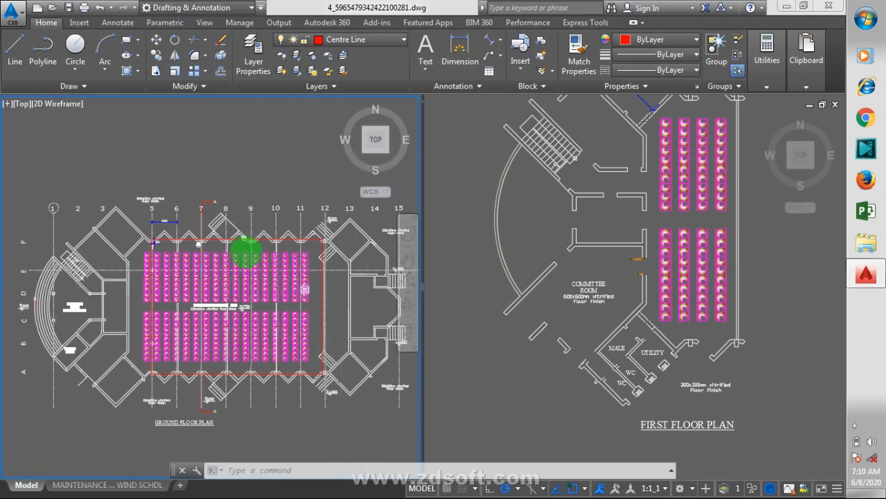
scroll(246, 254, down, 2)
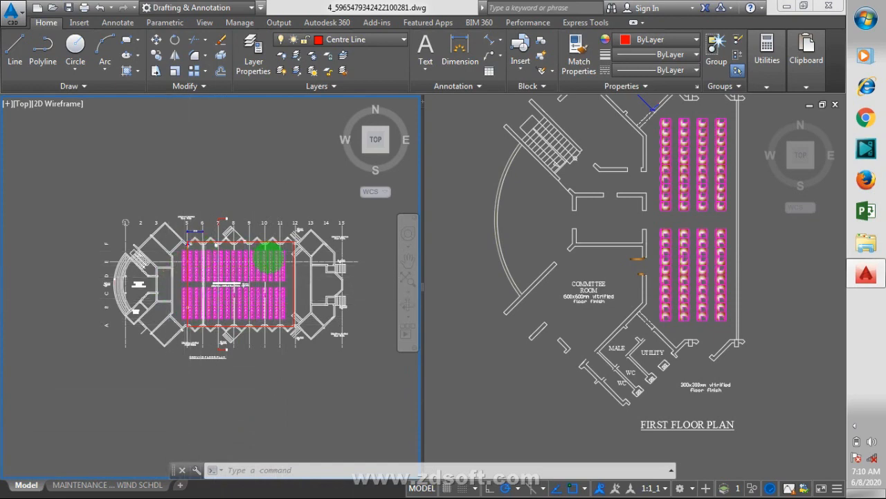
scroll(269, 258, up, 2)
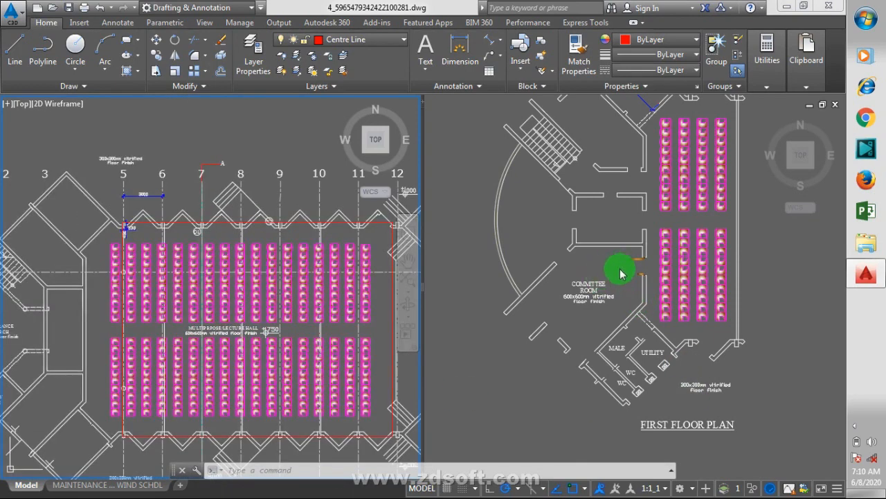
click(620, 274)
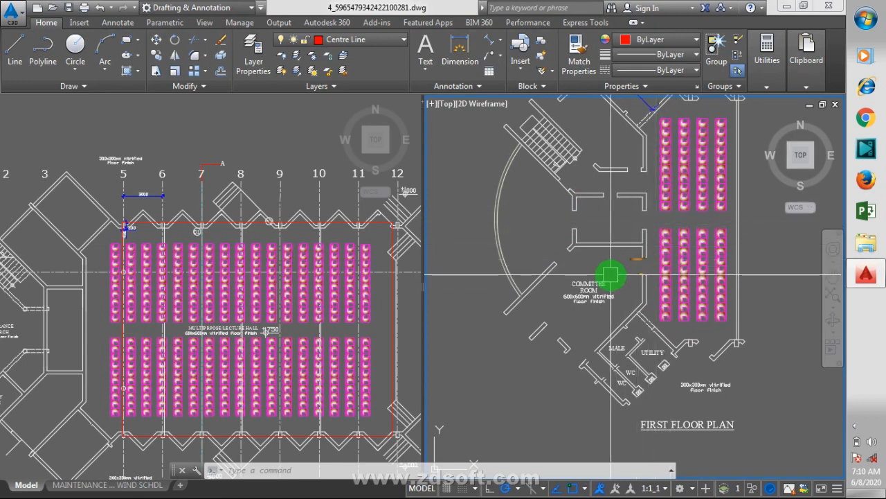
mouse_move(611, 275)
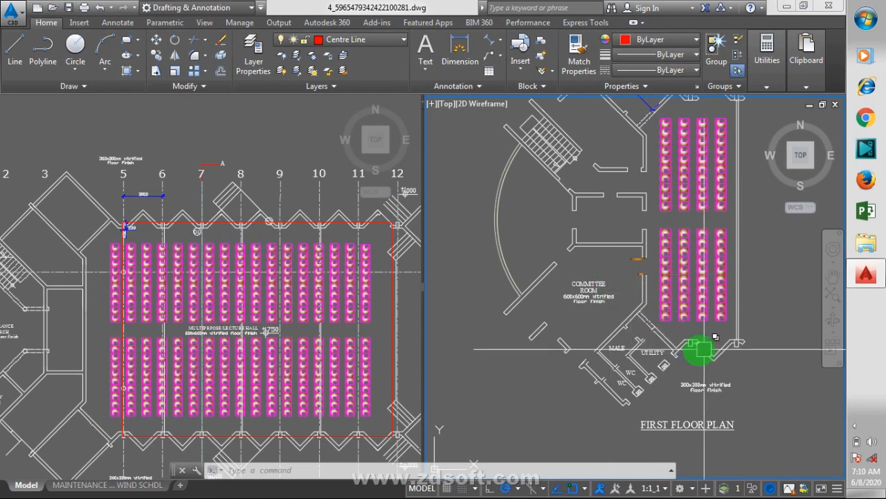
Step: Erase the partition walls between the male toilet and utility room on the first floor plan, along with the MALE and UTILITY labels
scroll(658, 315, up, 4)
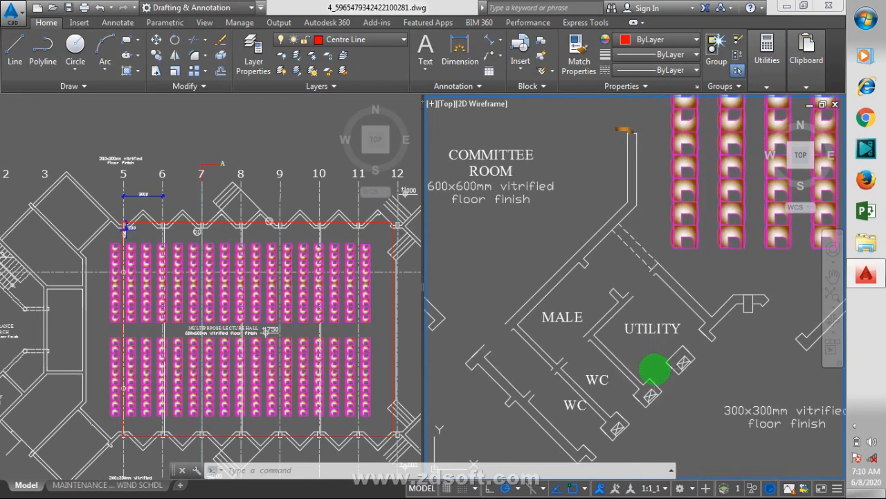
text(e)
key(Return)
click(634, 272)
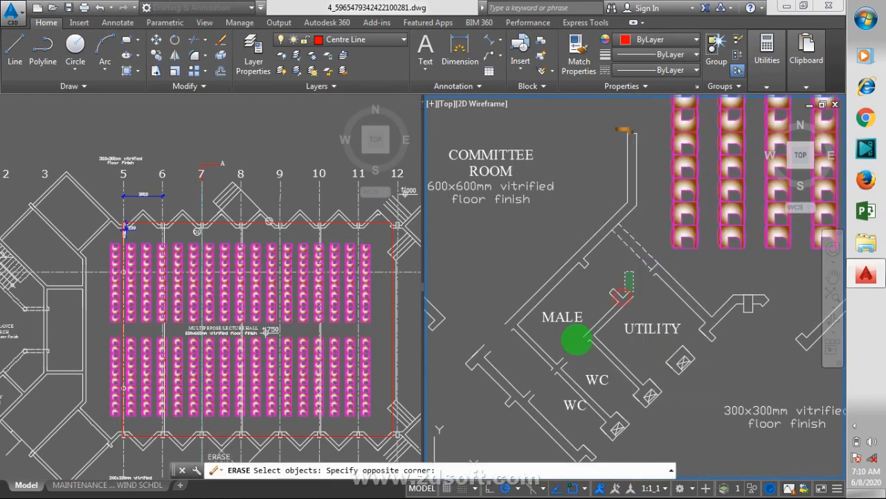
click(616, 370)
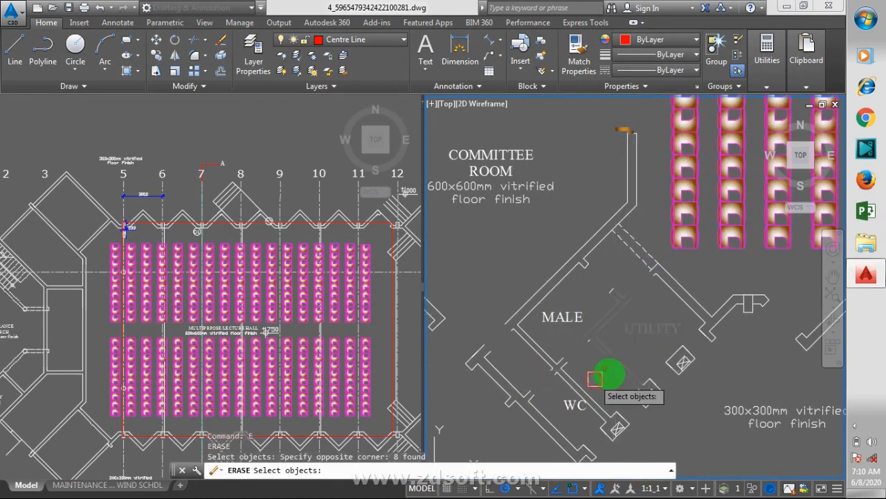
click(634, 273)
click(577, 339)
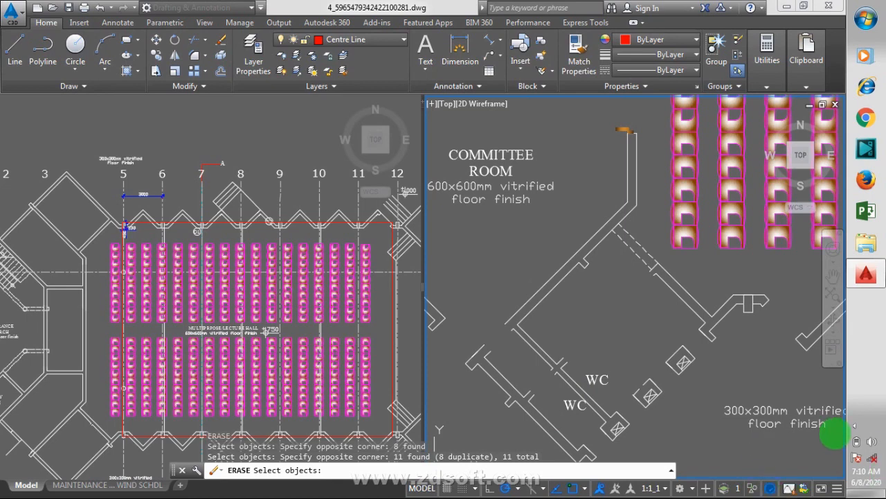
key(Return)
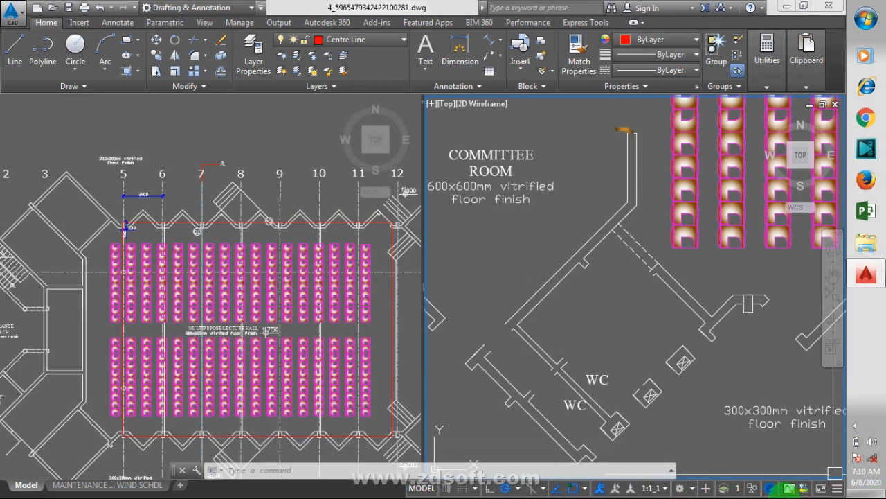
click(858, 424)
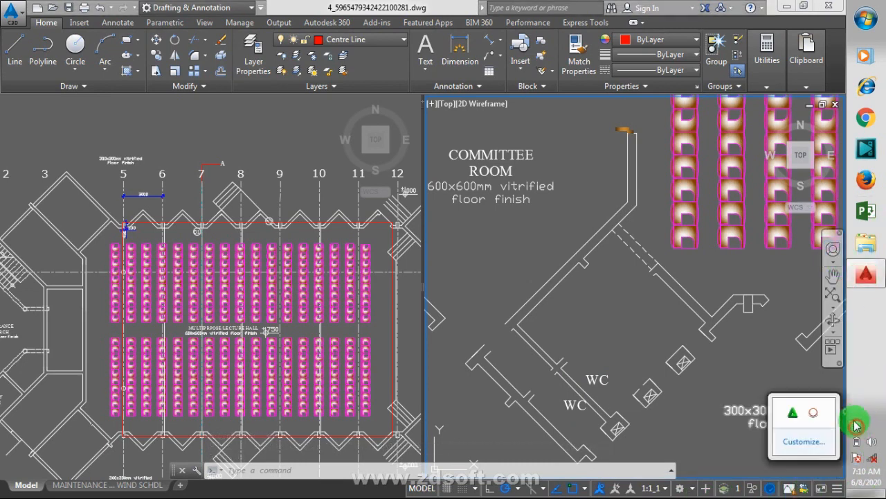
right_click(815, 412)
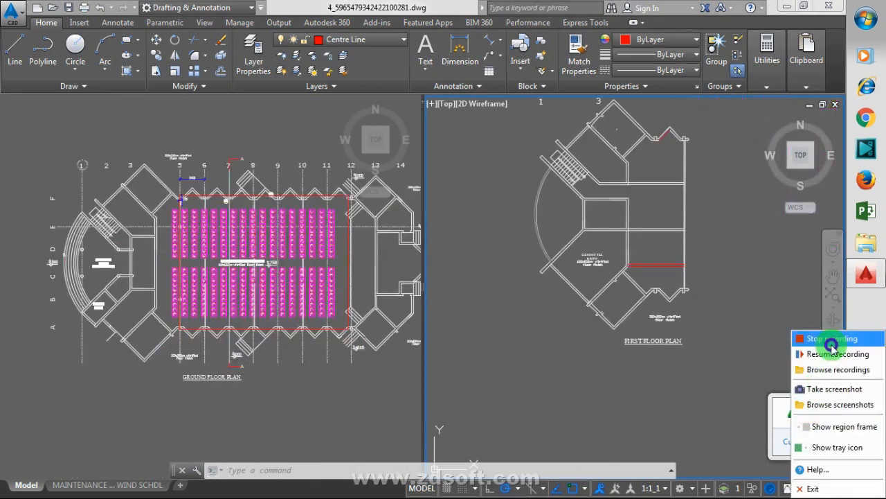
click(827, 342)
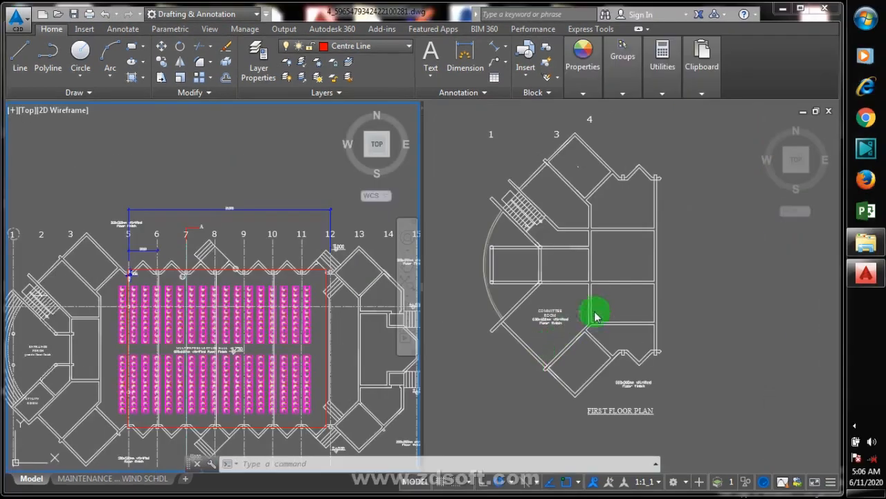
Step: Examine the cleaned-up first floor plan against the ground floor plan's dimensioned hall between gridlines 5 and 12
click(686, 299)
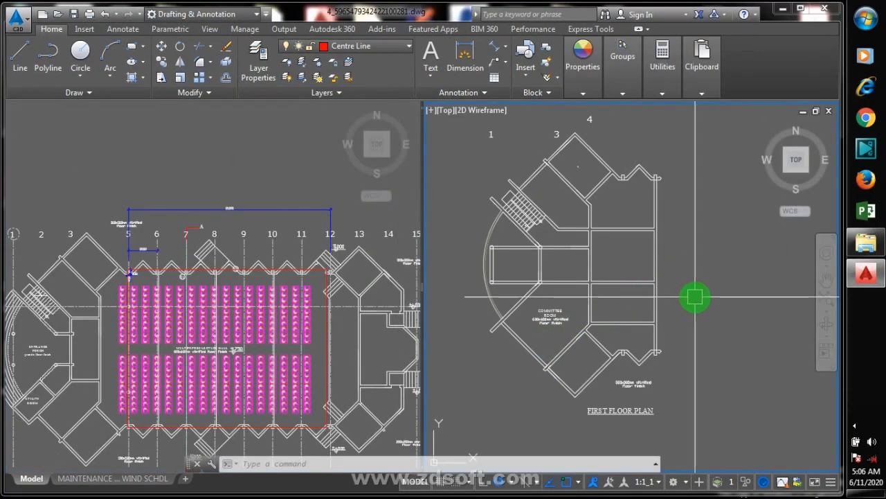
scroll(589, 179, up, 2)
scroll(647, 182, down, 4)
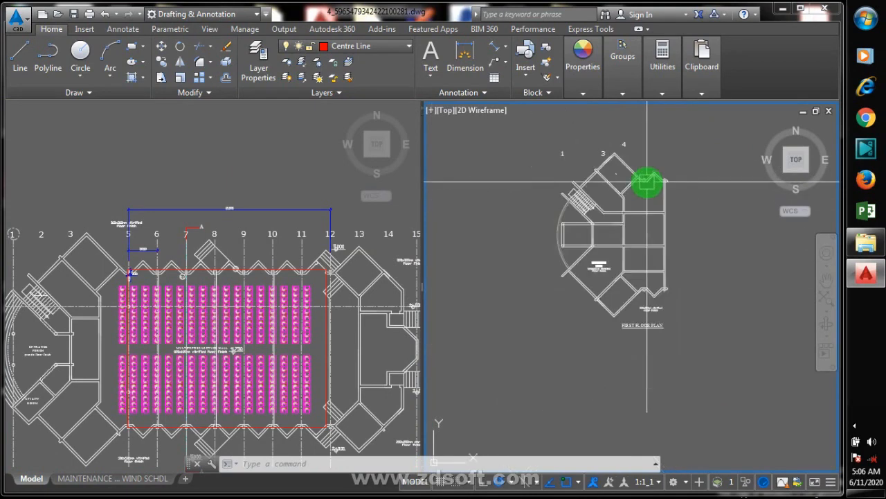
scroll(615, 218, up, 3)
scroll(644, 200, down, 4)
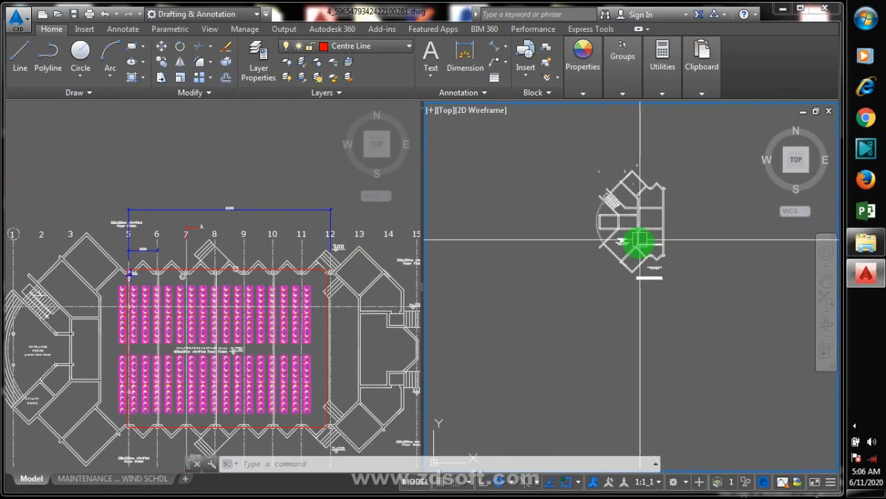
scroll(645, 262, up, 1)
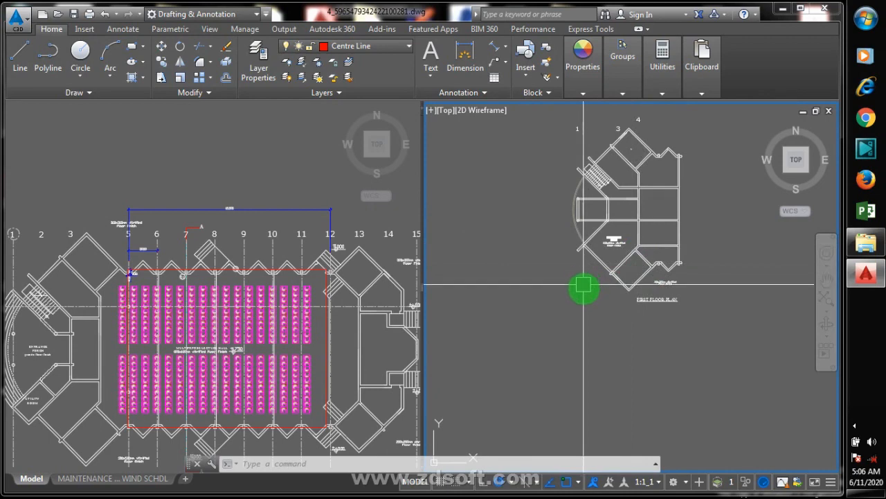
click(257, 281)
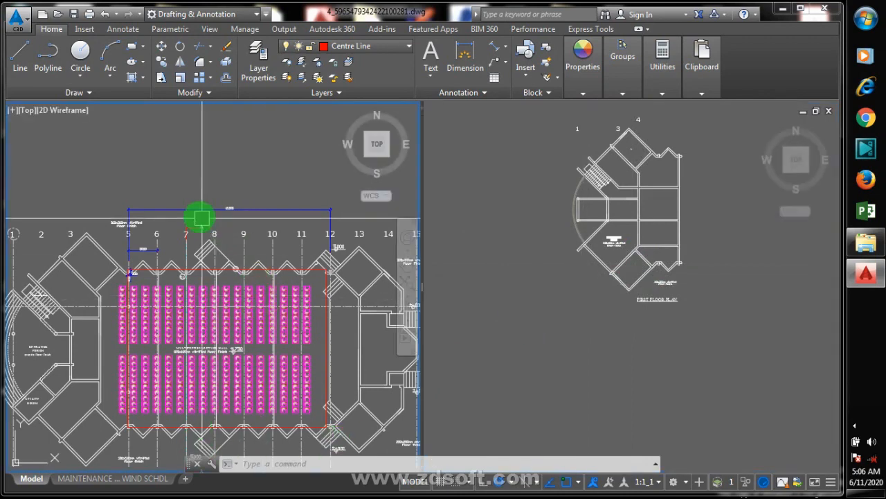
scroll(172, 330, down, 3)
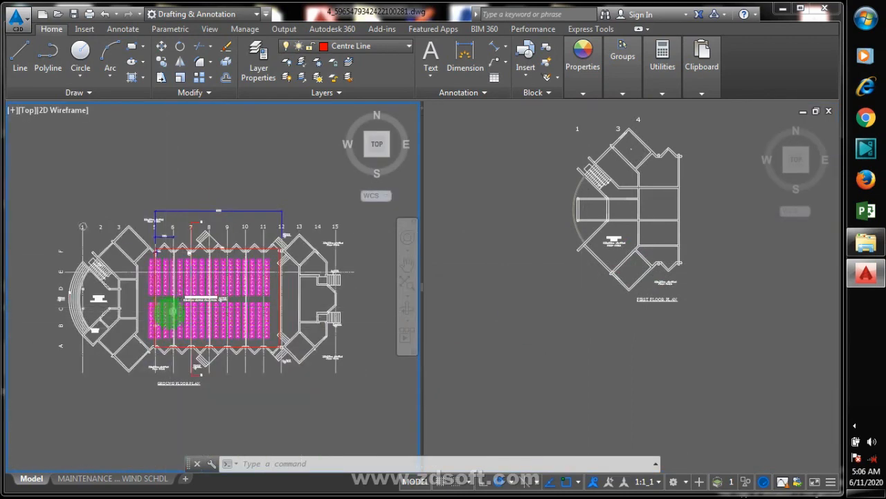
scroll(256, 263, up, 2)
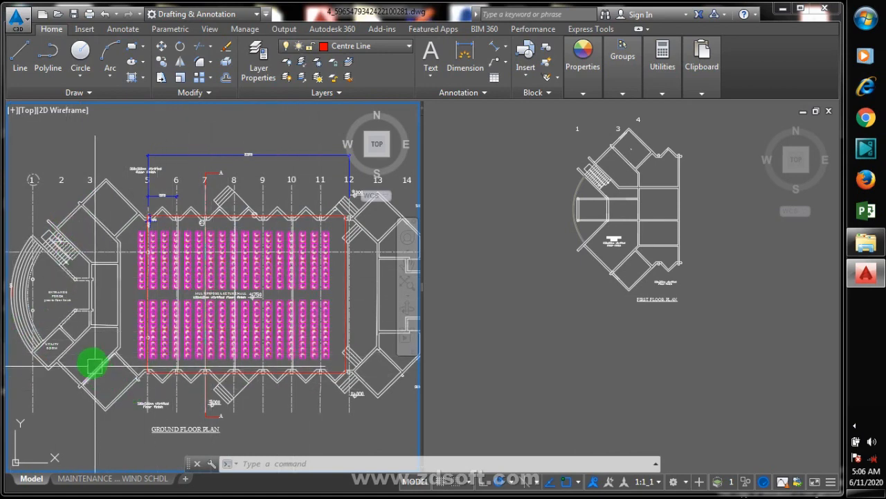
Step: Dimension the ground floor plan's overall length from the outermost curved entrance step to the end wall at gridline 15, placing it above the hall dimension
text(DLI)
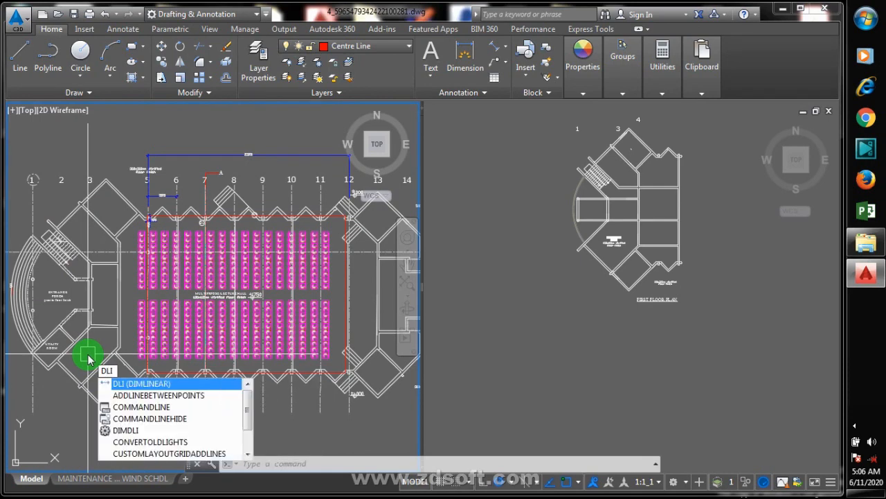
key(Return)
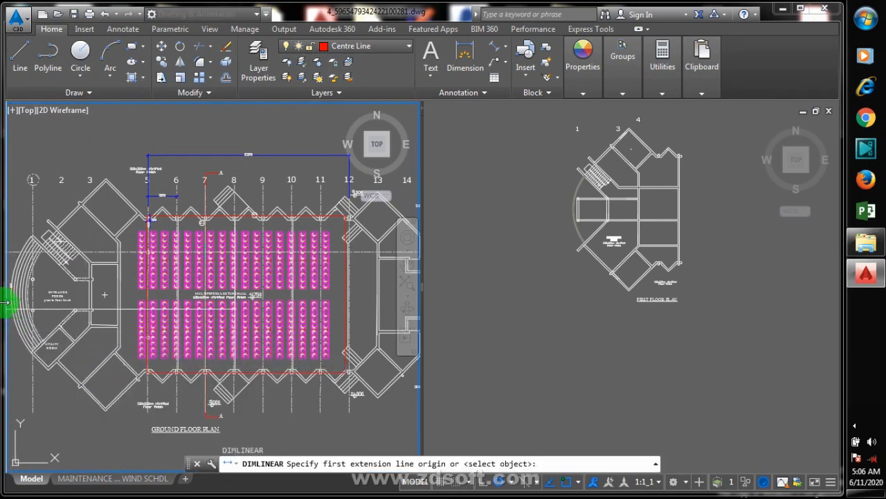
scroll(6, 300, up, 5)
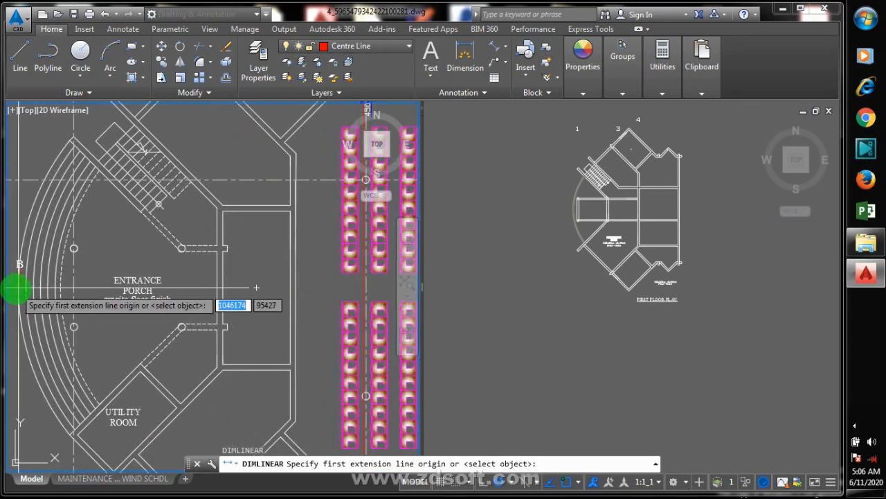
click(17, 287)
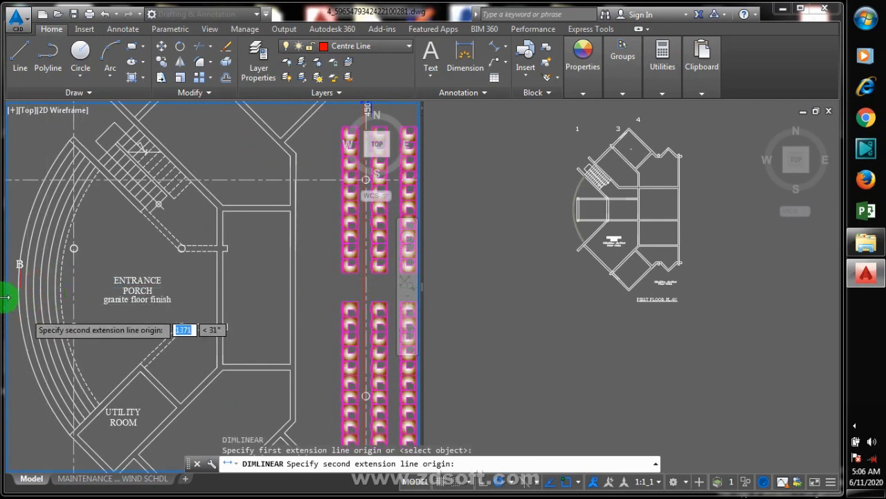
scroll(5, 296, down, 4)
scroll(7, 284, down, 2)
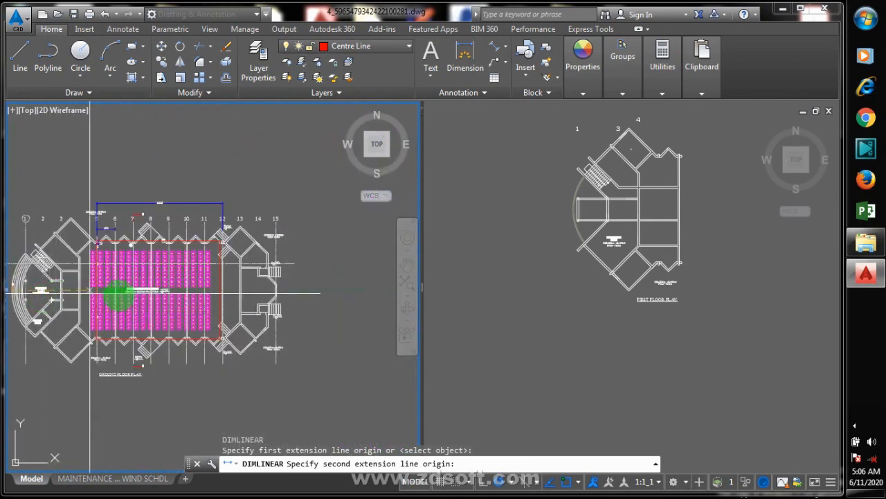
scroll(275, 289, up, 6)
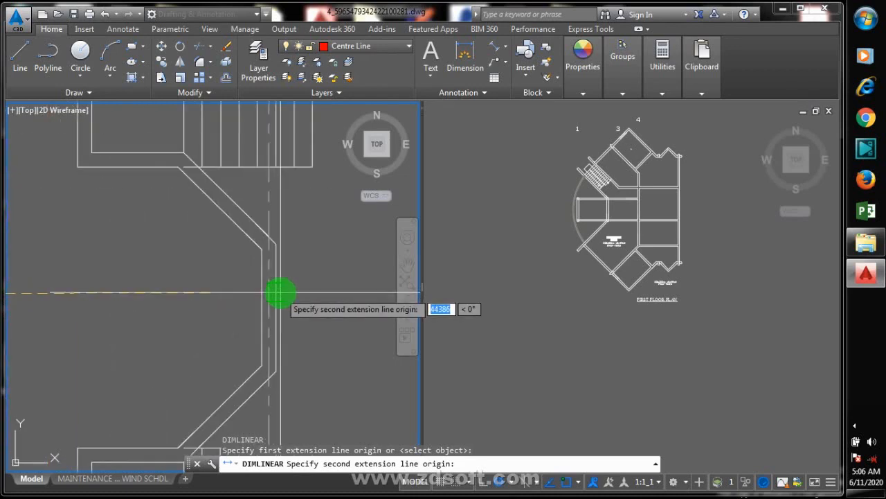
click(275, 293)
scroll(346, 344, down, 3)
scroll(354, 345, down, 3)
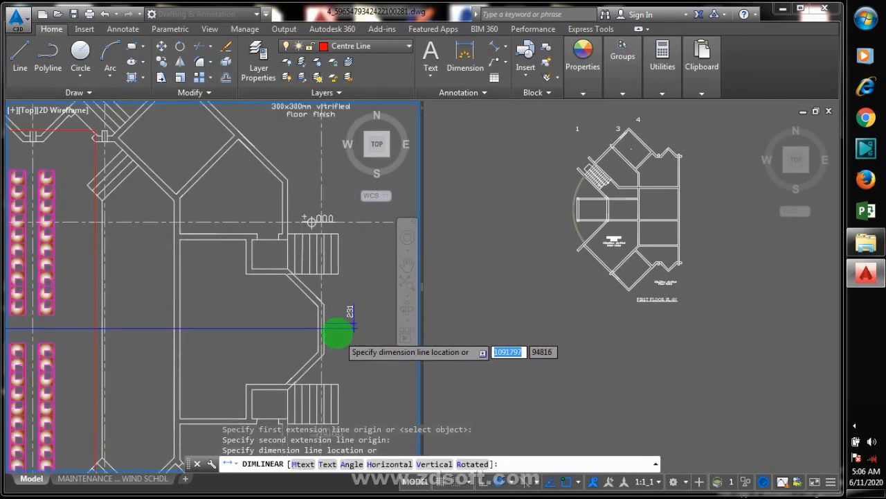
scroll(333, 330, up, 2)
scroll(332, 325, down, 2)
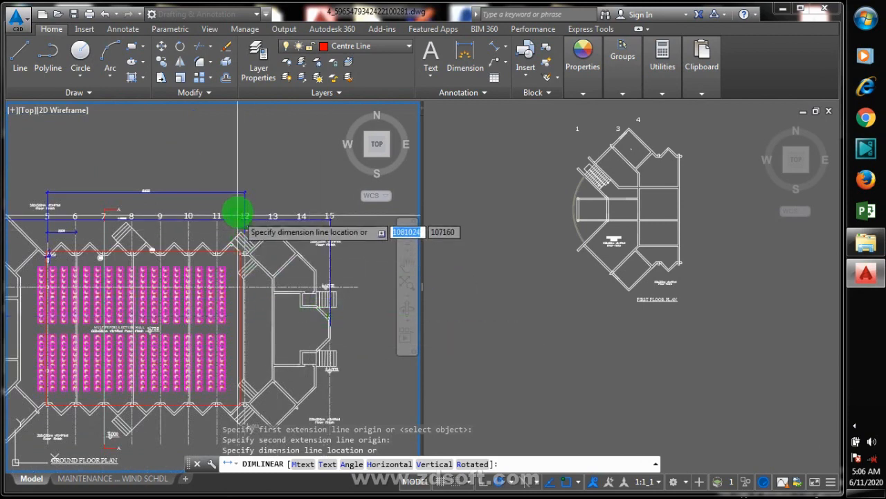
click(234, 161)
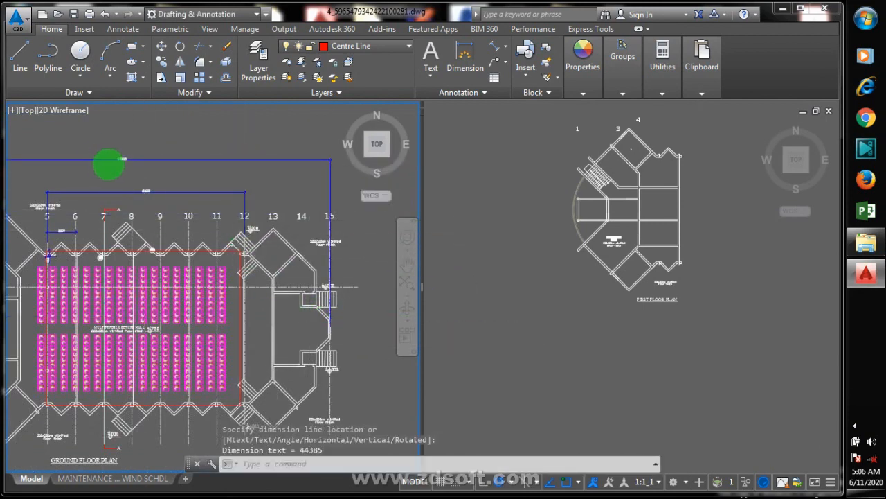
scroll(109, 165, up, 4)
scroll(95, 217, down, 2)
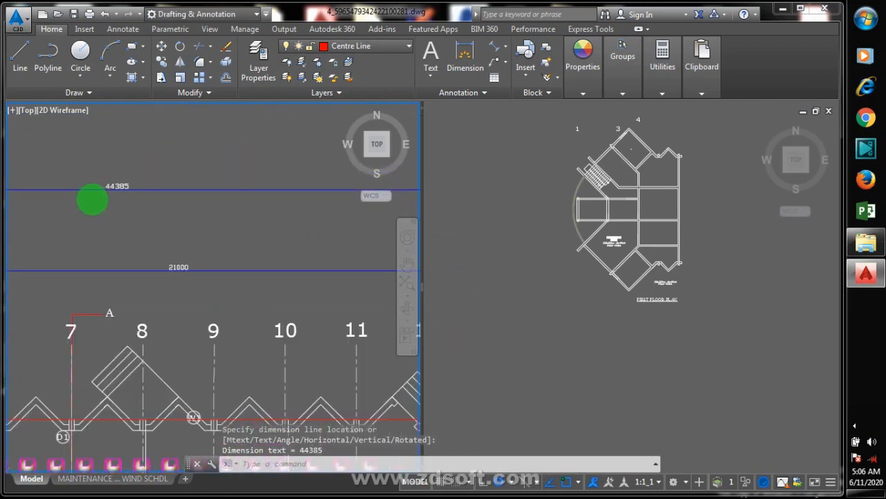
scroll(92, 199, down, 2)
scroll(148, 212, down, 2)
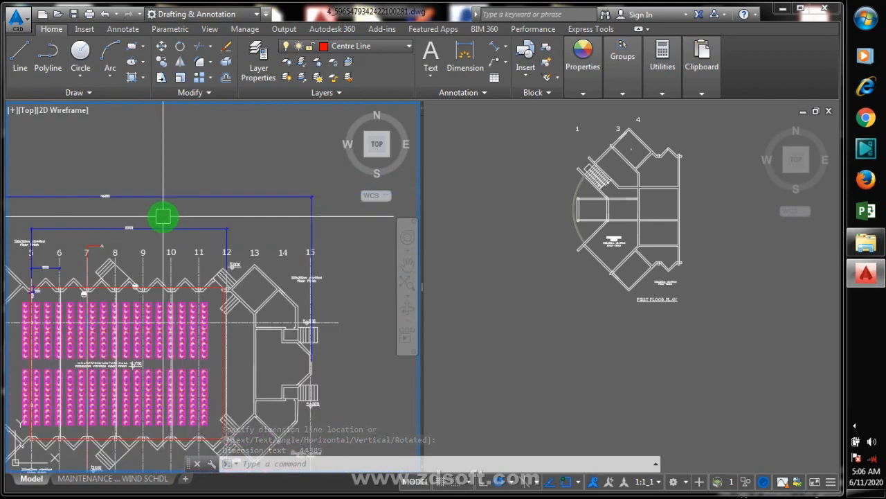
Step: Erase the overall length dimension above the ground floor plan
text(e)
key(Return)
click(158, 197)
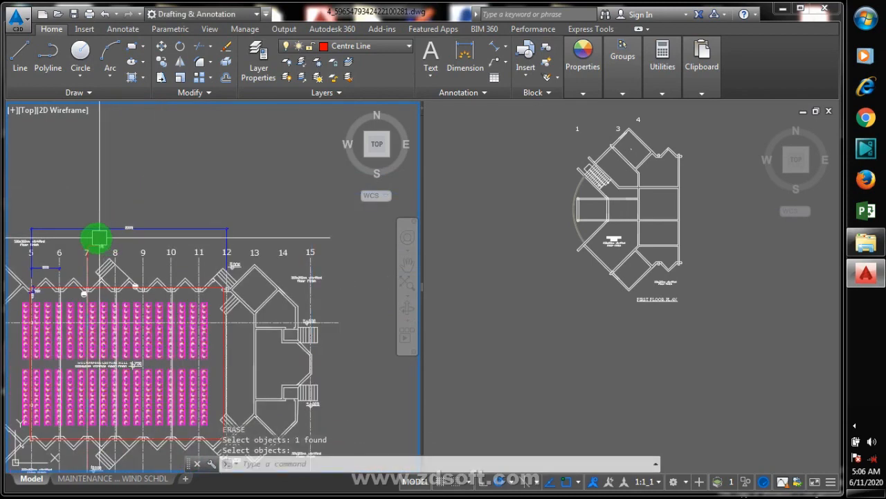
Step: Examine the ground floor hall's length dimension and the wall corners at gridlines 12 and 5
scroll(111, 222, up, 2)
scroll(178, 214, up, 5)
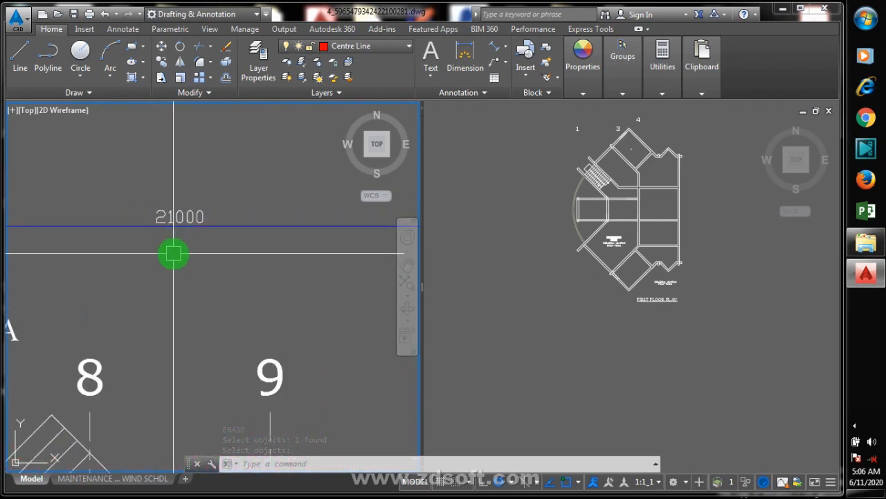
scroll(151, 239, down, 6)
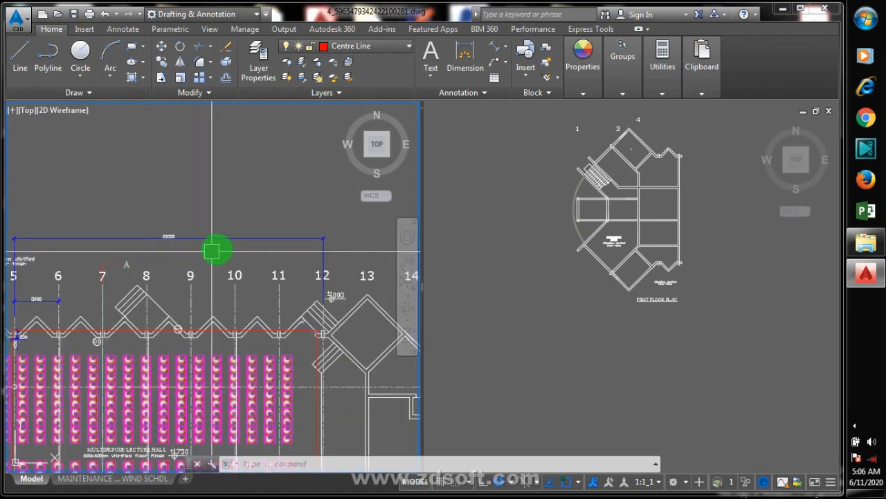
scroll(280, 319, down, 3)
scroll(289, 334, up, 8)
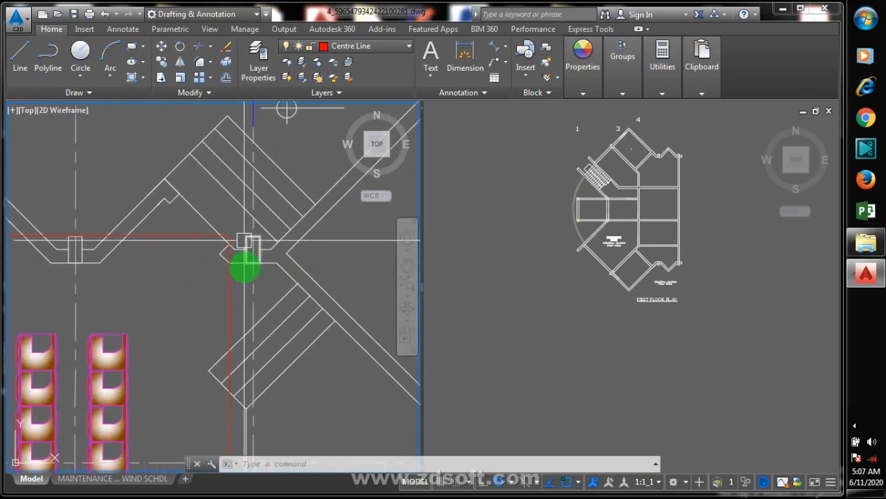
scroll(320, 251, down, 4)
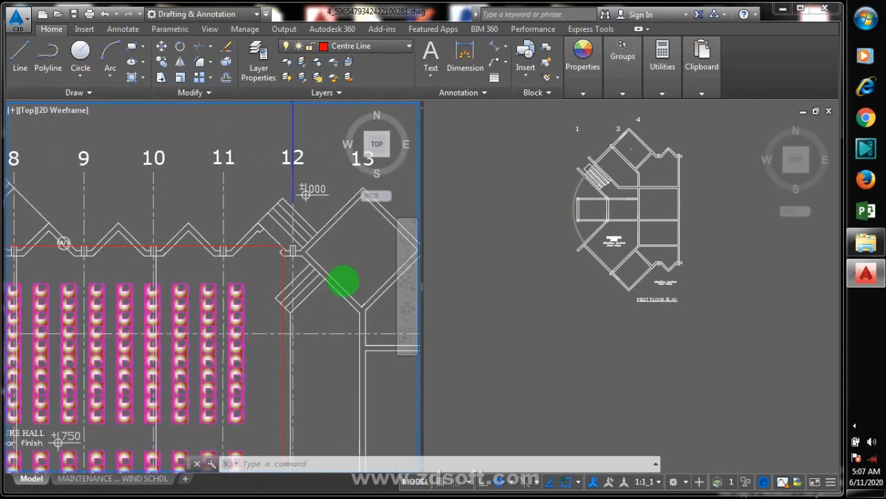
scroll(342, 281, down, 5)
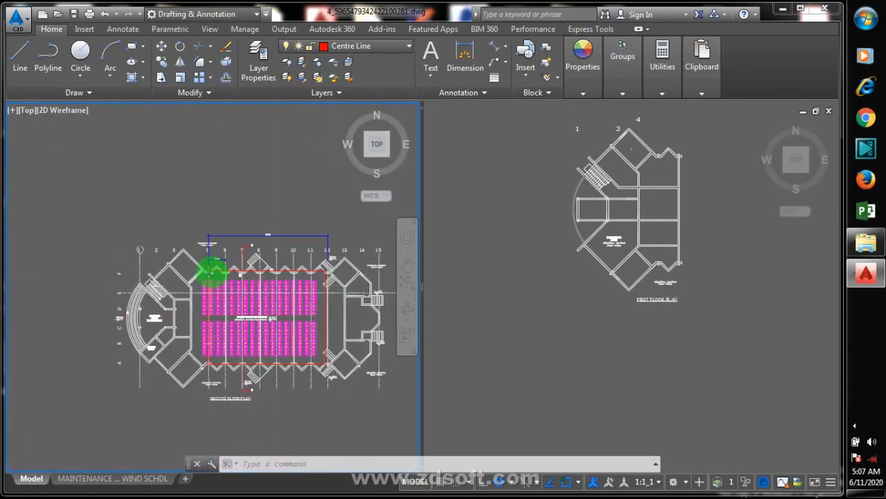
scroll(211, 272, up, 4)
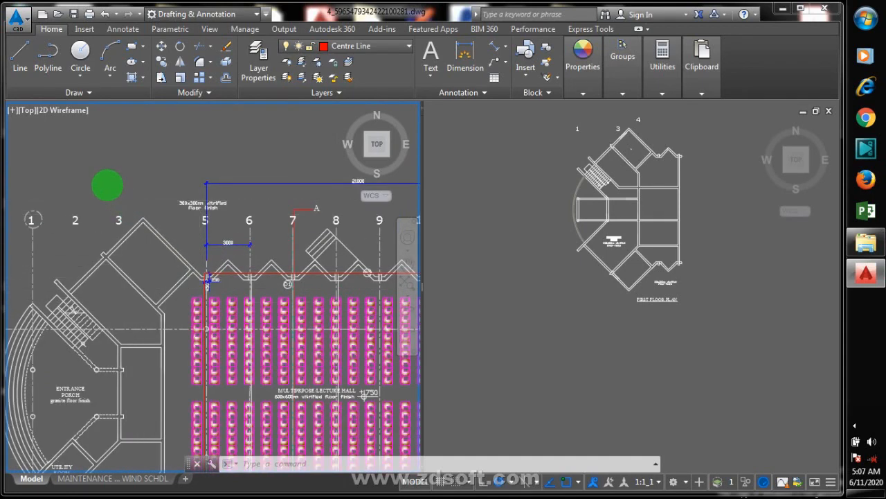
scroll(109, 194, down, 2)
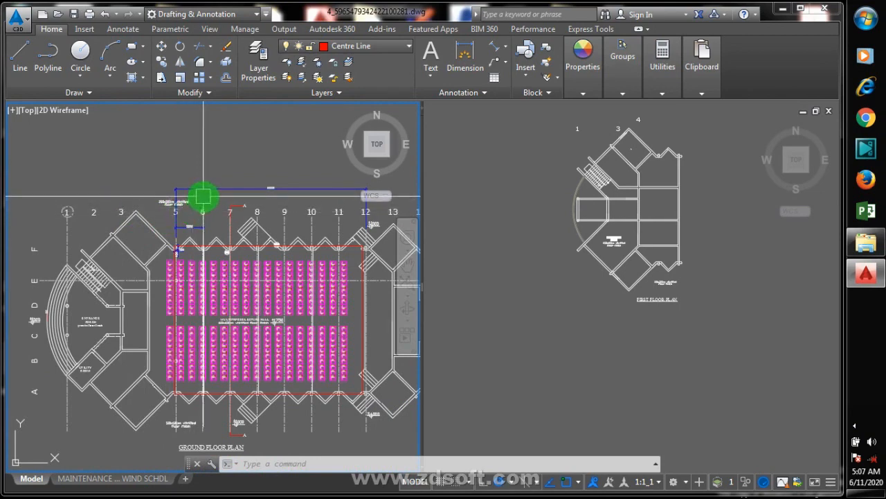
Step: Erase the hall length dimension spanning gridlines 5 to 12 on the ground floor plan
text(e)
key(Return)
click(200, 173)
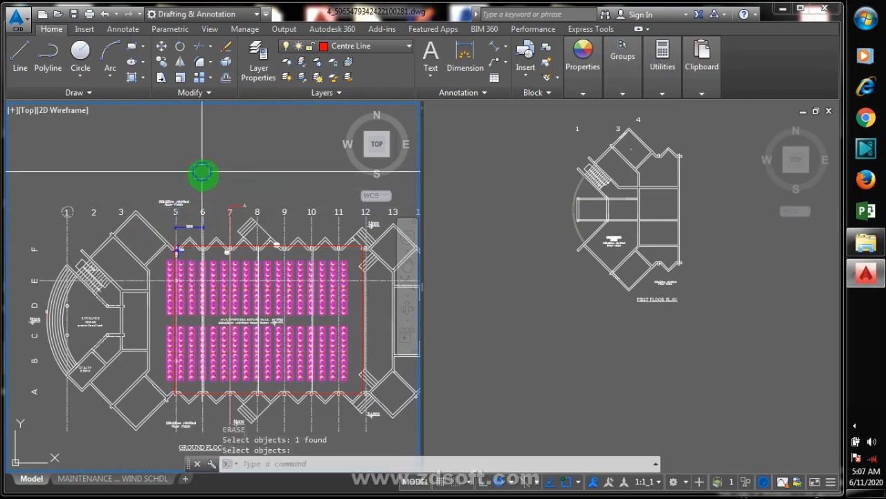
Step: Erase the gridline numbers 1, 3 and 4 above the first floor plan
click(684, 316)
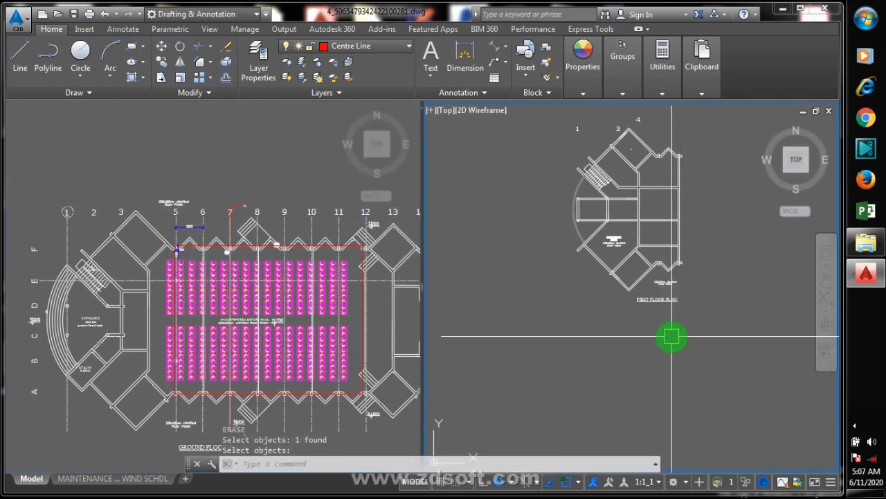
scroll(673, 336, down, 2)
scroll(667, 230, up, 2)
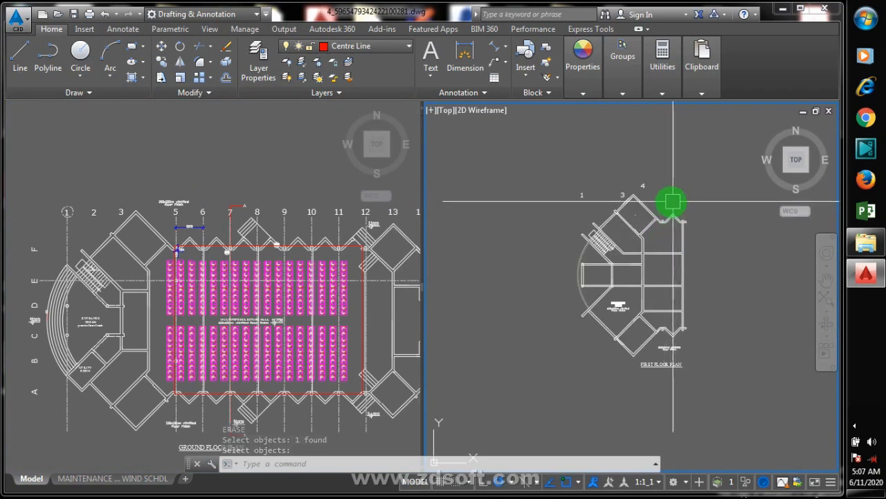
click(556, 159)
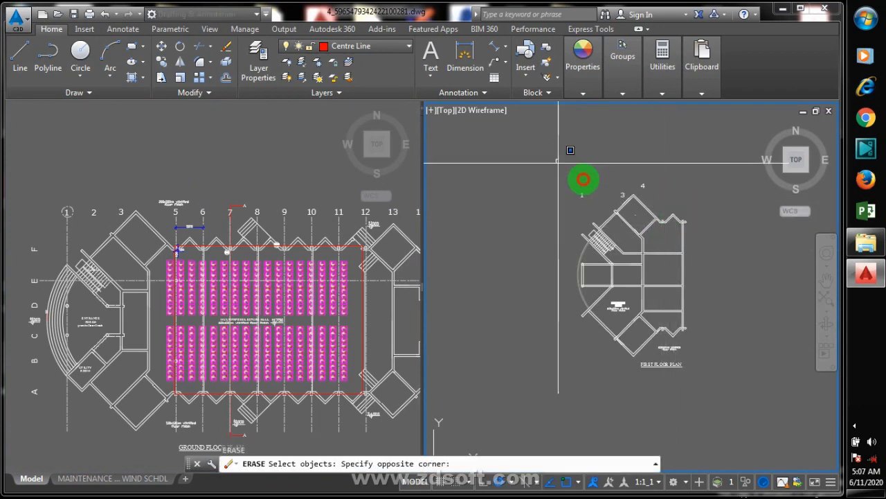
click(665, 196)
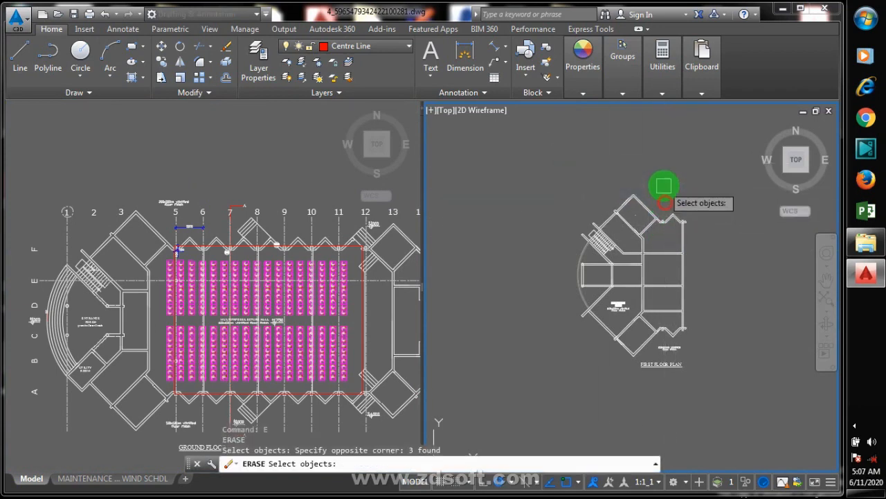
key(Return)
scroll(704, 294, up, 3)
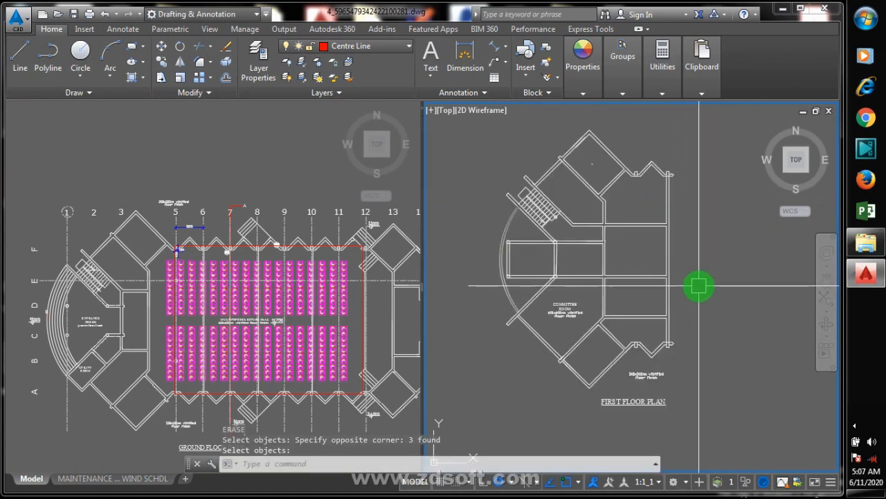
scroll(548, 321, down, 3)
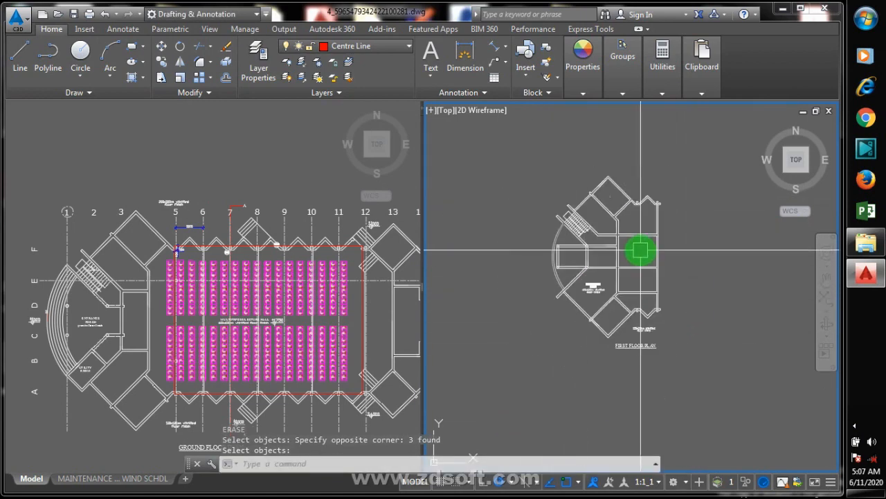
click(277, 308)
scroll(287, 356, down, 2)
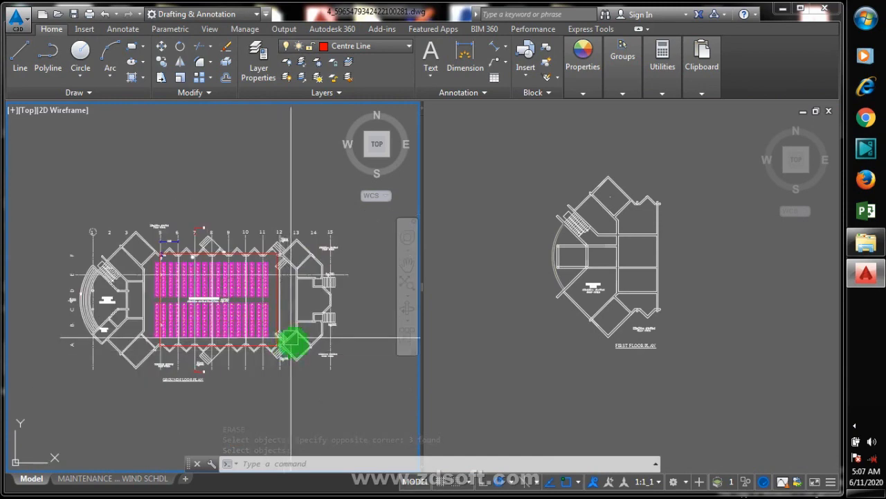
scroll(254, 313, up, 3)
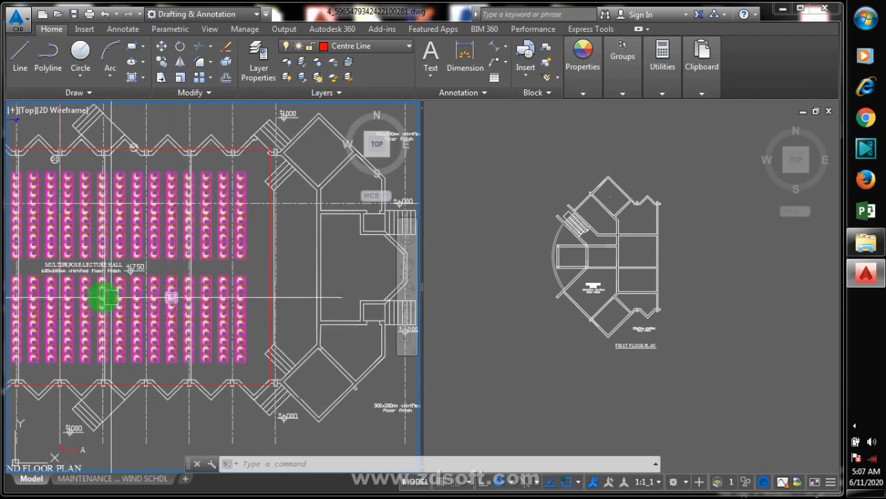
scroll(96, 269, down, 2)
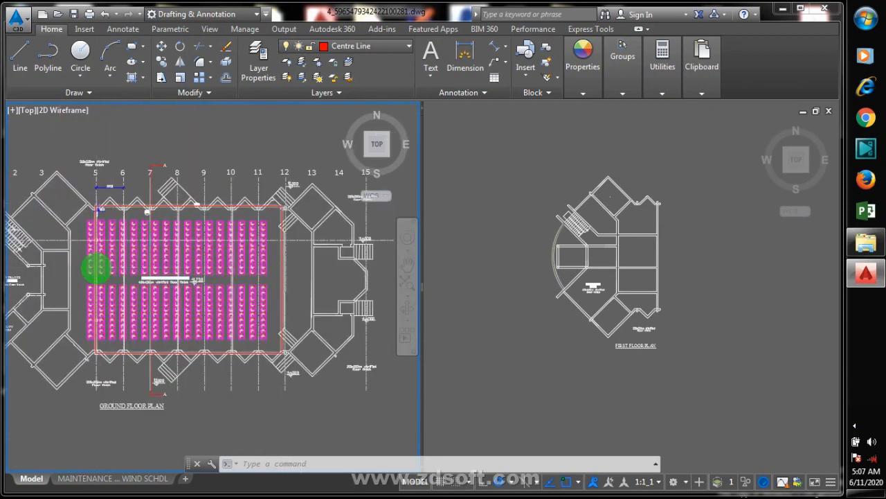
scroll(102, 270, up, 2)
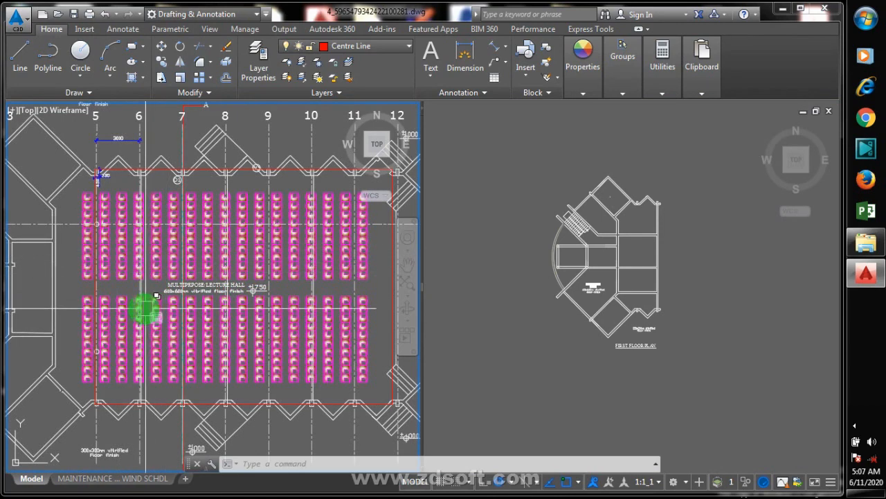
text(e)
key(Return)
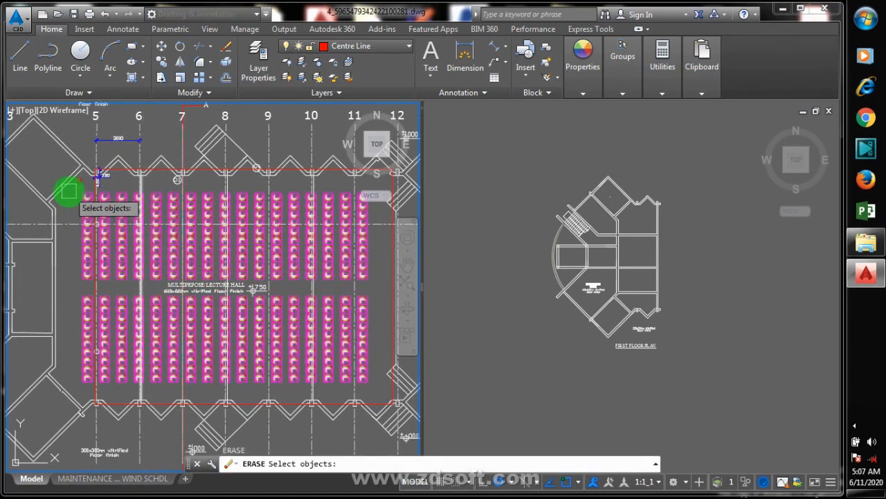
click(188, 277)
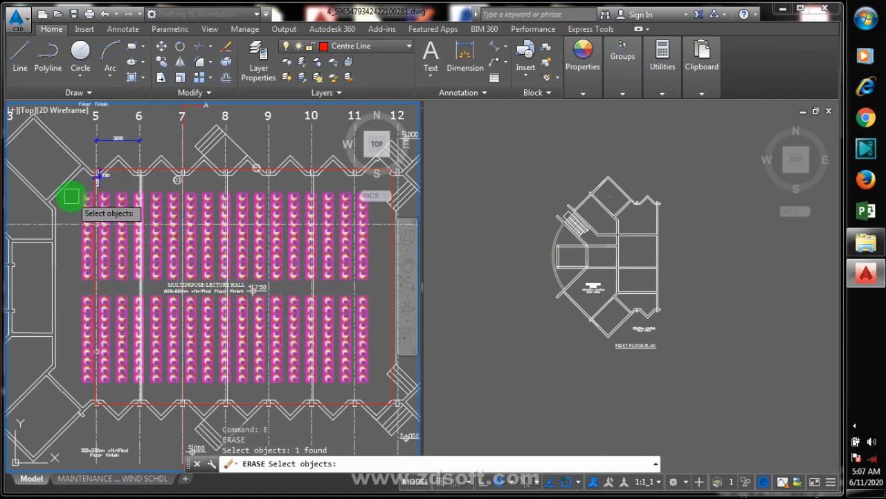
click(97, 196)
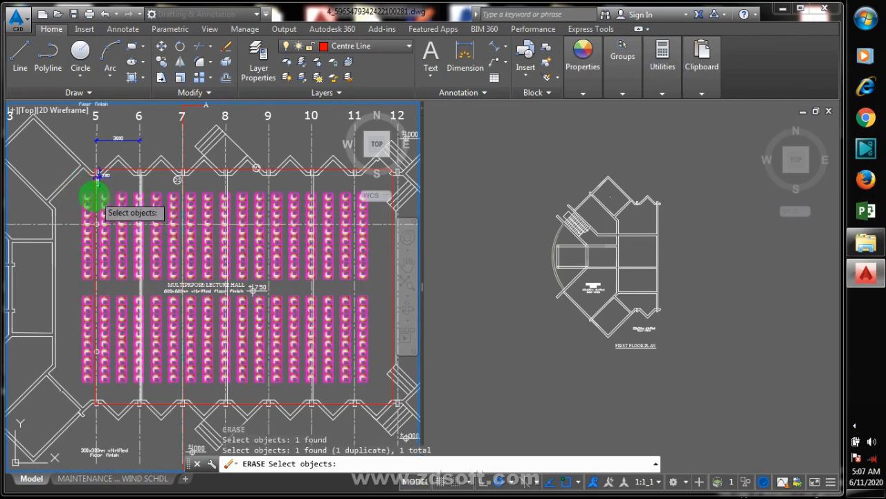
key(Escape)
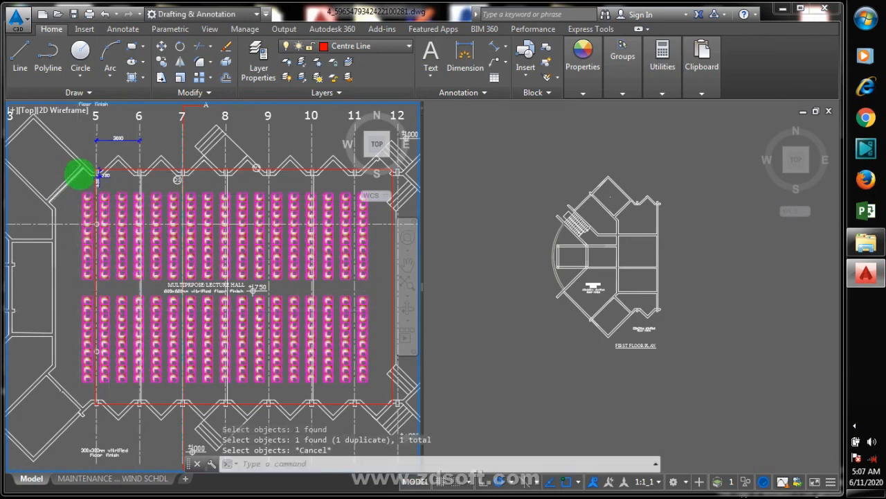
scroll(78, 185, up, 4)
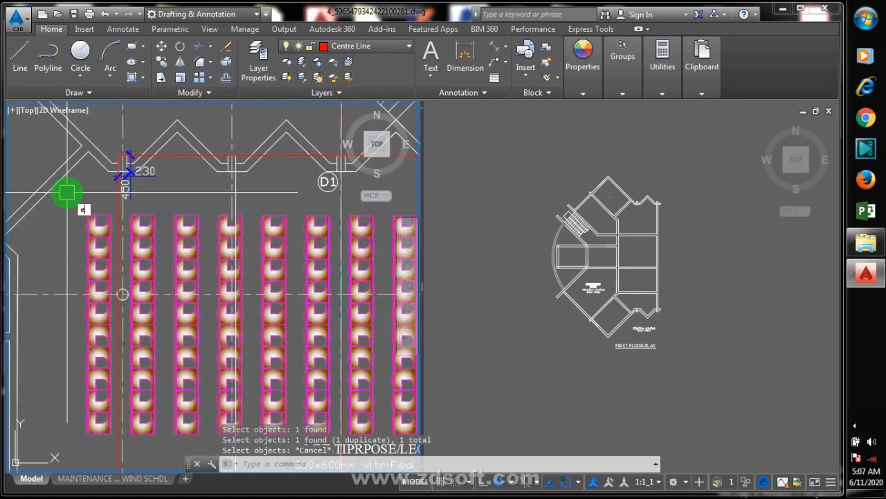
Step: Erase the rows of seats and the hall label inside the ground floor multipurpose/lecture hall
text(e)
key(Return)
click(71, 185)
scroll(91, 263, down, 2)
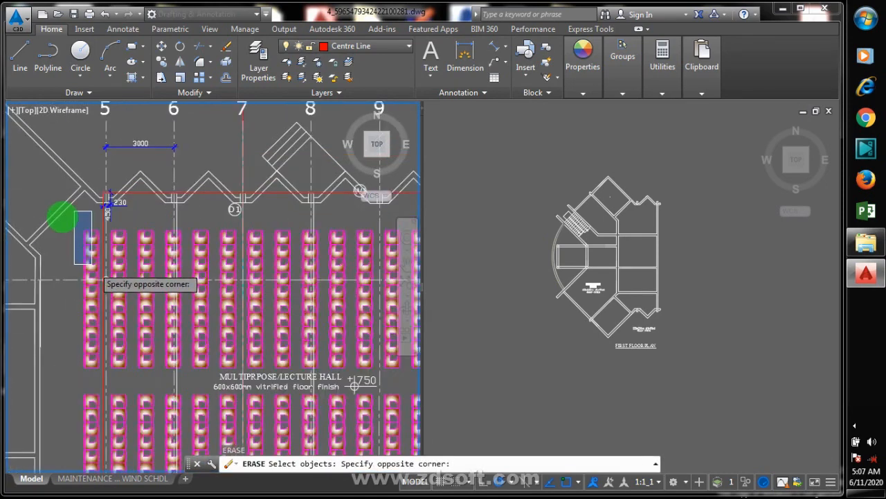
scroll(56, 202, down, 3)
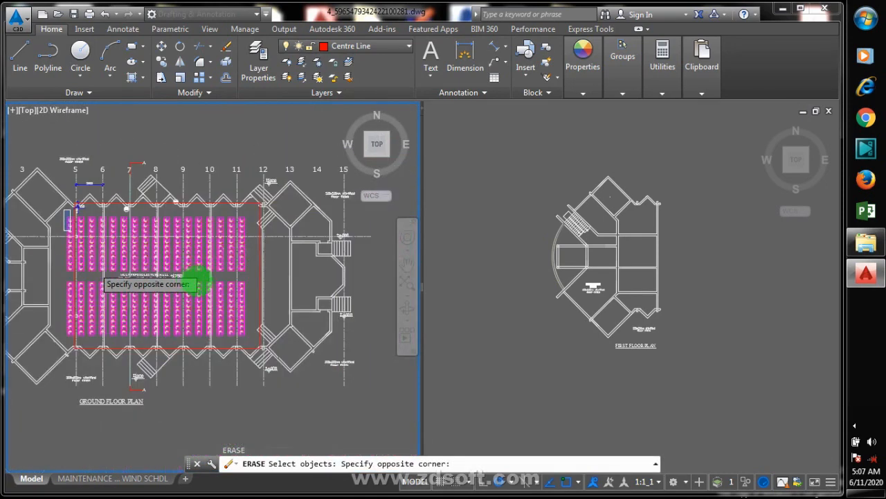
scroll(197, 281, down, 2)
scroll(222, 305, up, 2)
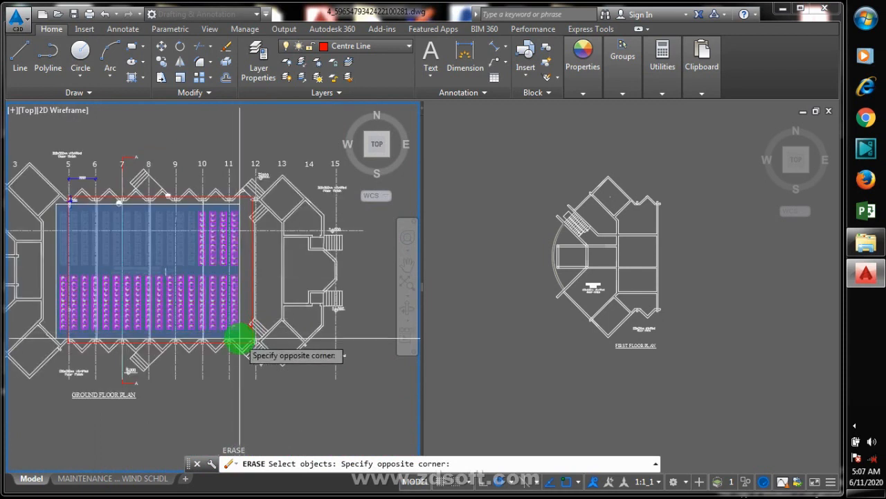
click(239, 338)
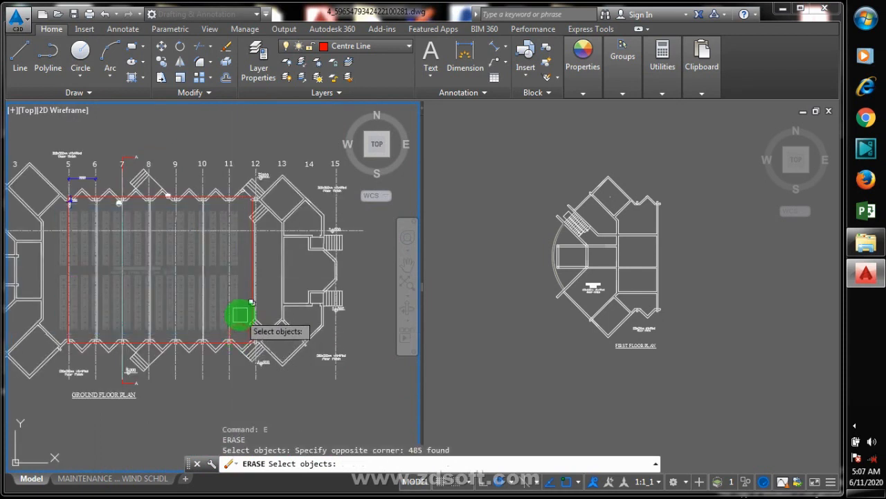
key(Return)
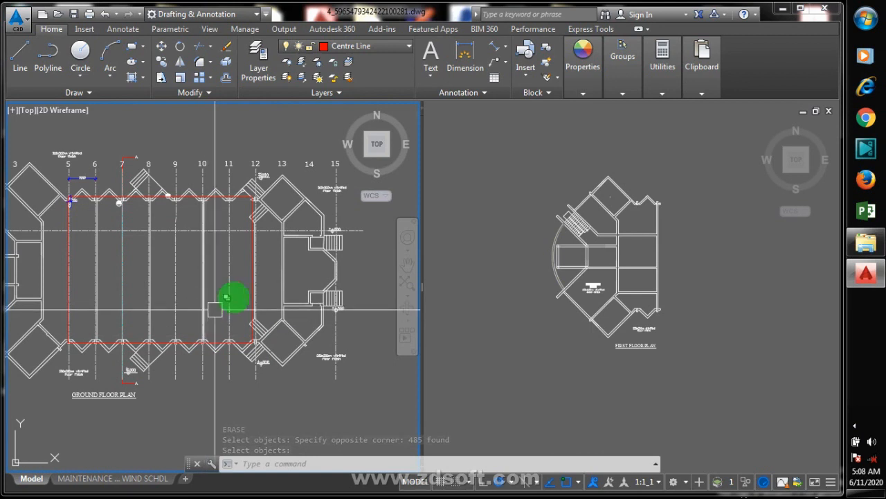
click(854, 426)
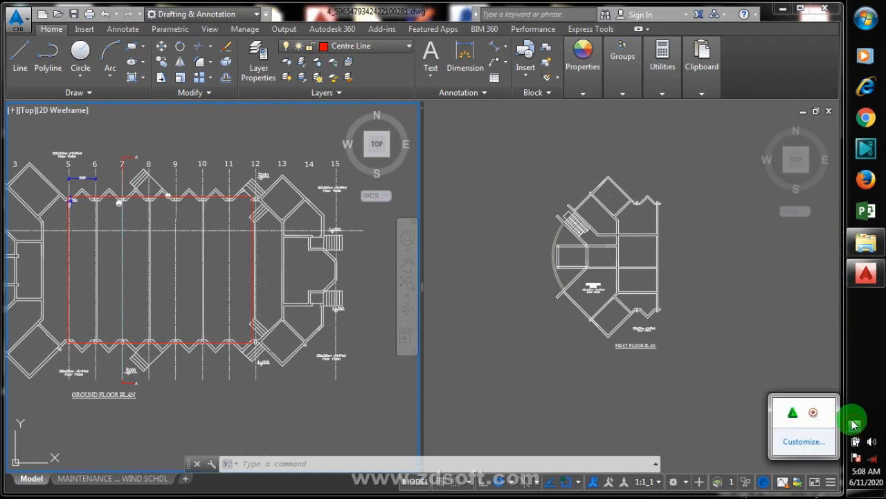
right_click(814, 414)
click(804, 352)
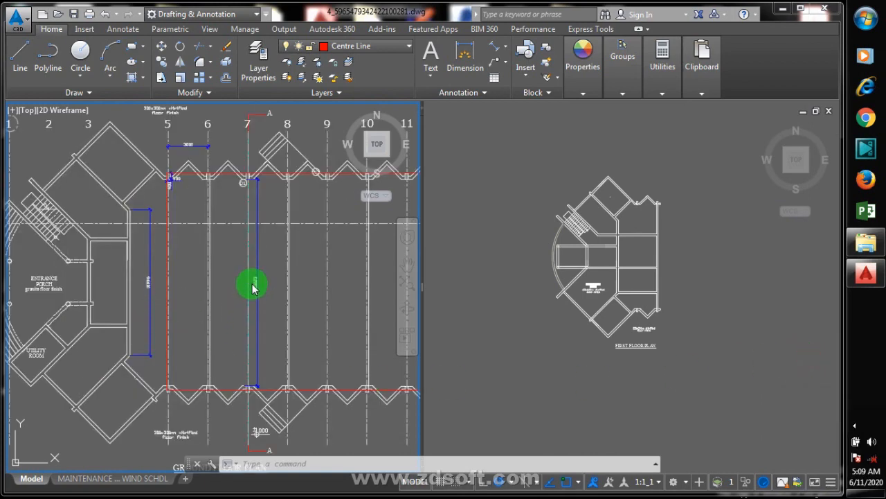
Step: Examine the dimension across the ground floor hall's width near gridline 7 and the wall column where it starts
scroll(269, 192, up, 10)
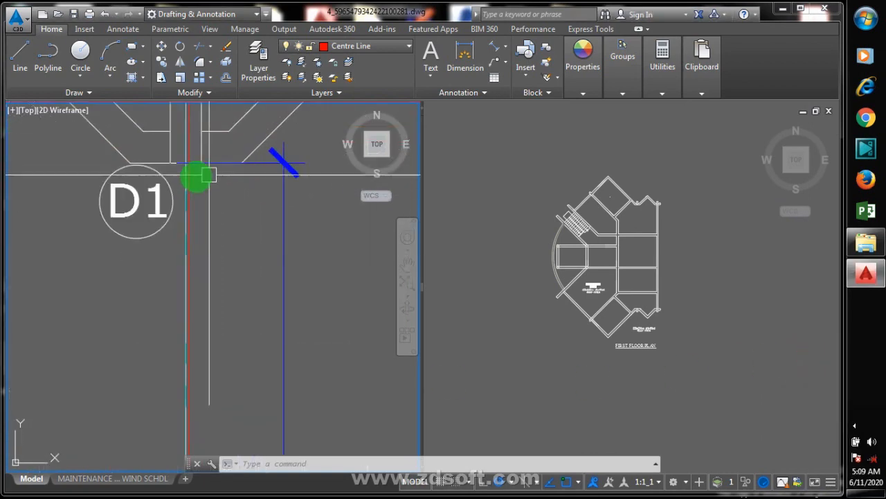
scroll(208, 174, down, 10)
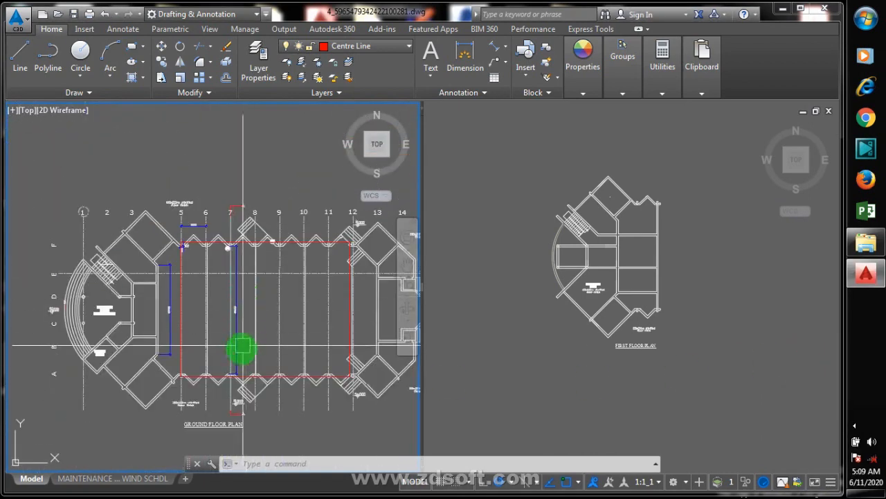
scroll(243, 345, up, 8)
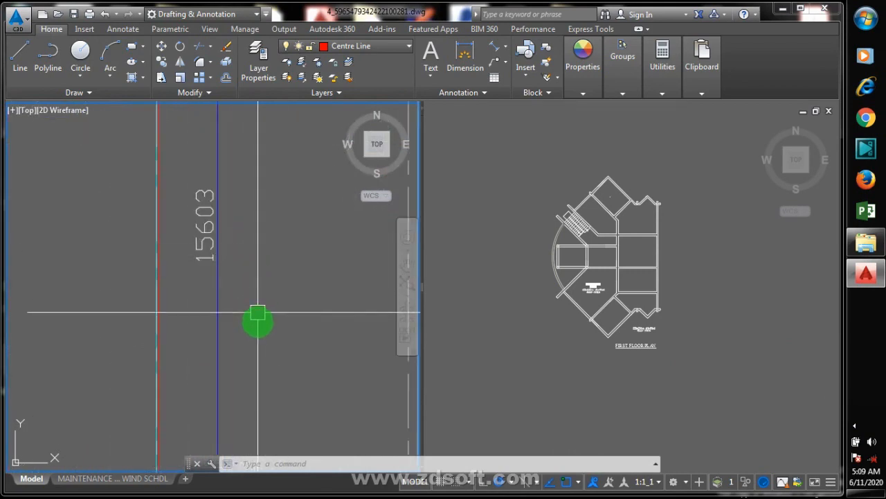
scroll(257, 313, down, 4)
scroll(279, 307, down, 2)
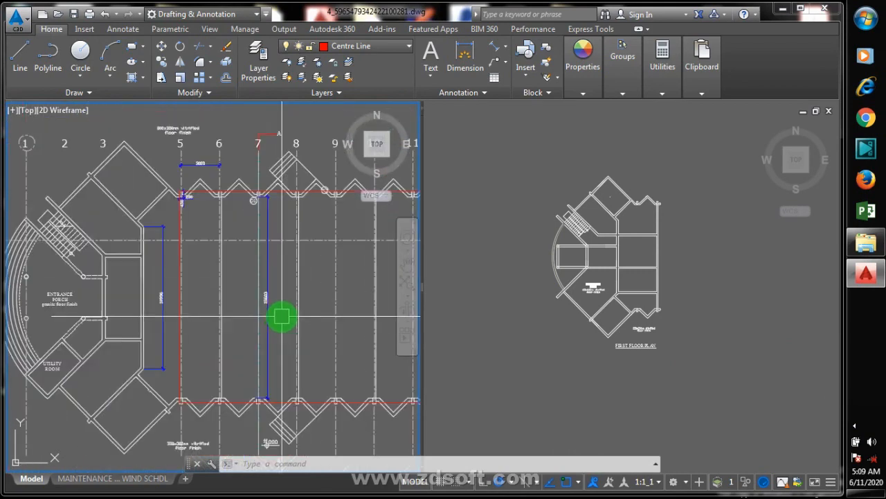
scroll(187, 285, down, 3)
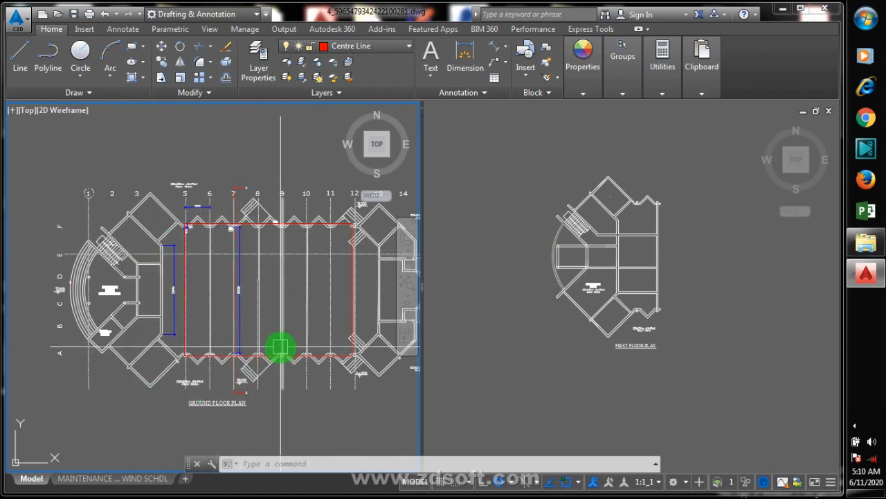
mouse_move(280, 348)
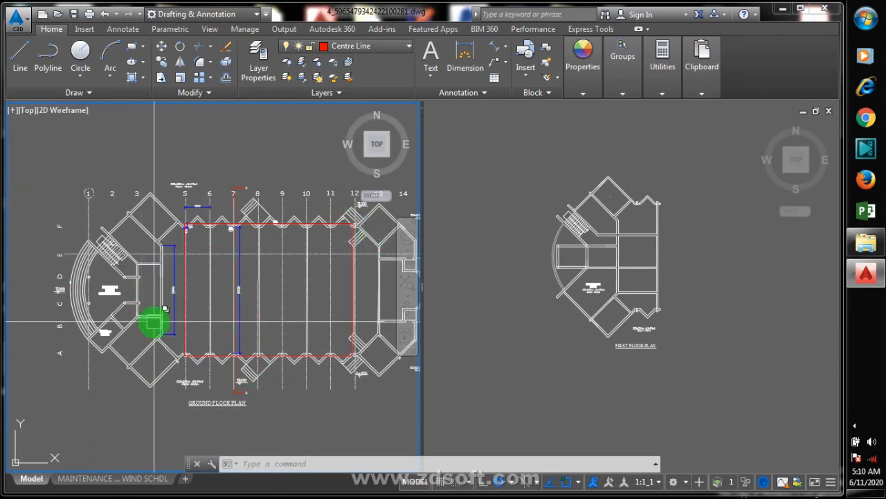
mouse_move(154, 321)
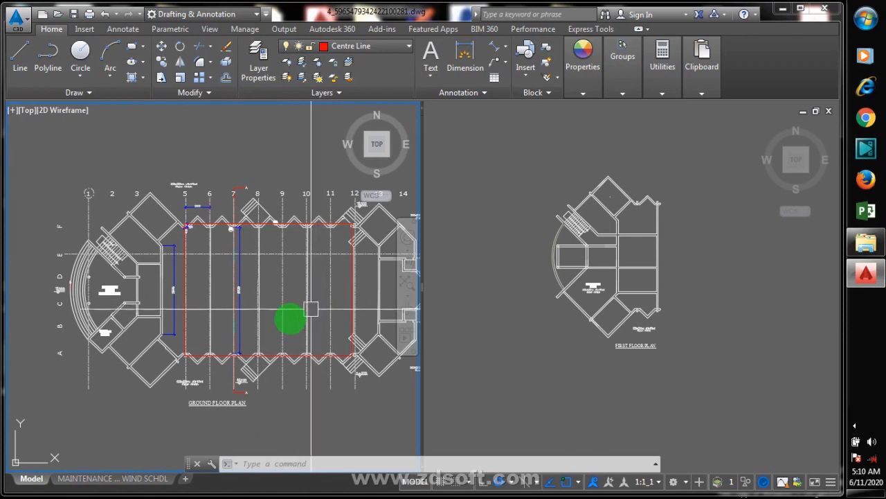
Step: Add a horizontal linear dimension across the ground floor hall, from the entrance-side wall face to the red outline near gridline 12
text(dli)
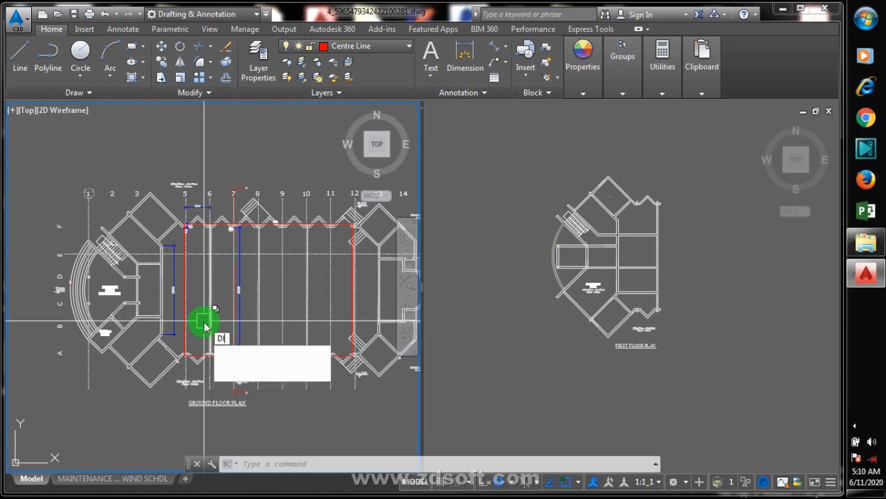
key(Return)
scroll(158, 295, up, 4)
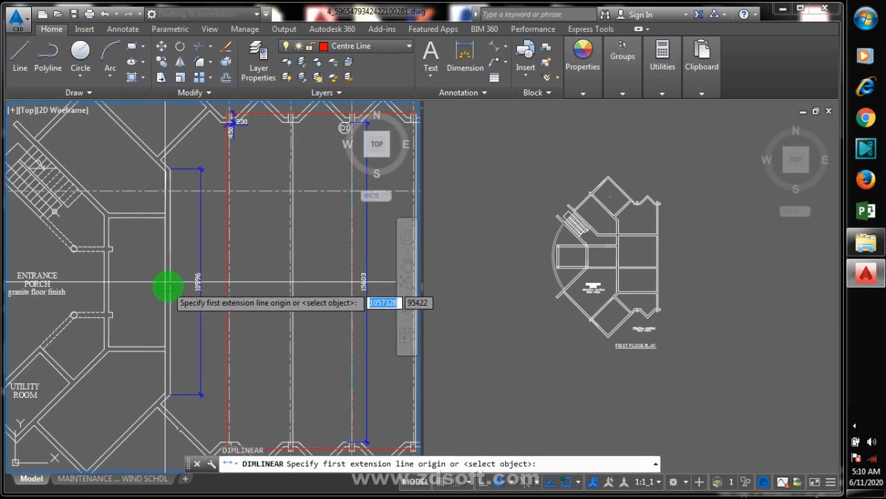
scroll(162, 288, up, 3)
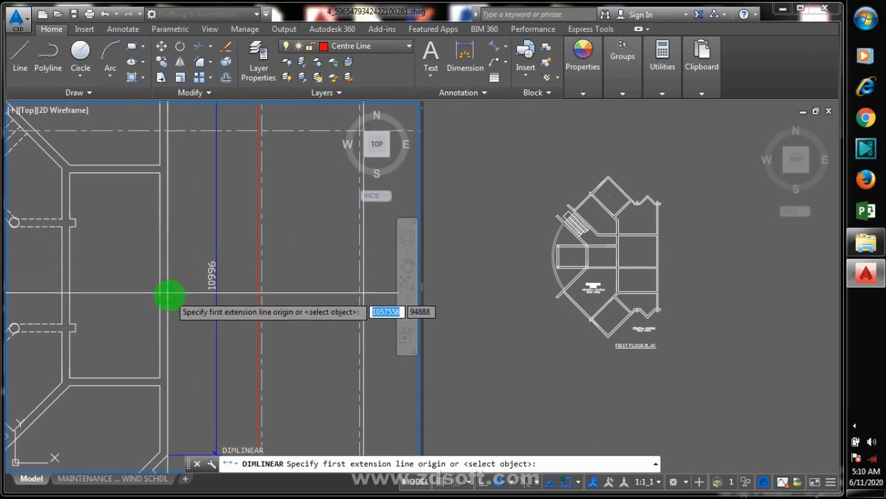
click(166, 295)
scroll(21, 304, down, 6)
scroll(104, 305, up, 8)
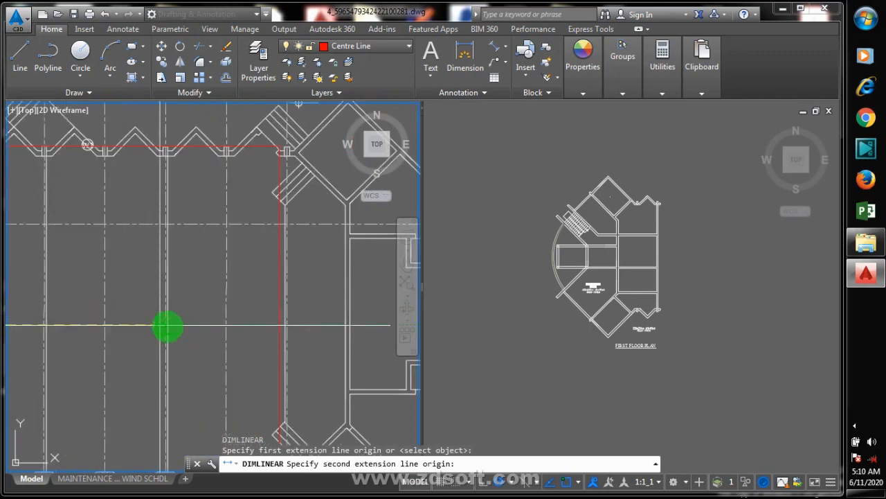
scroll(249, 333, down, 5)
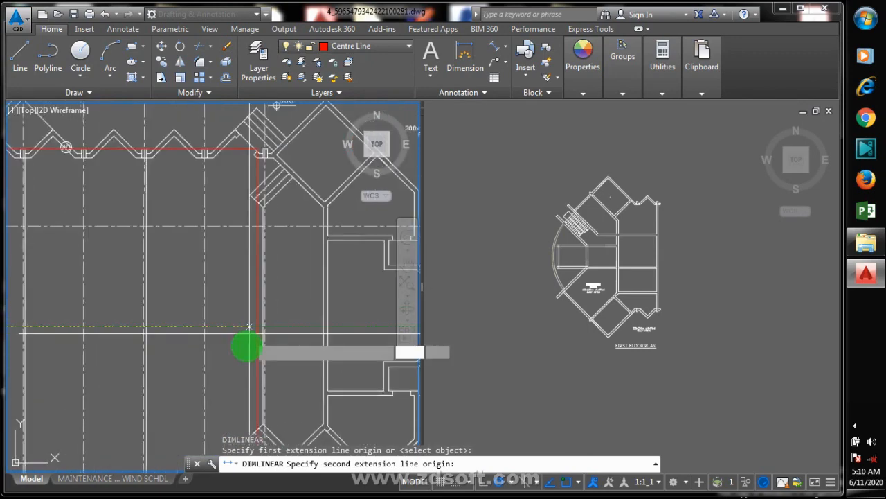
scroll(215, 330, up, 3)
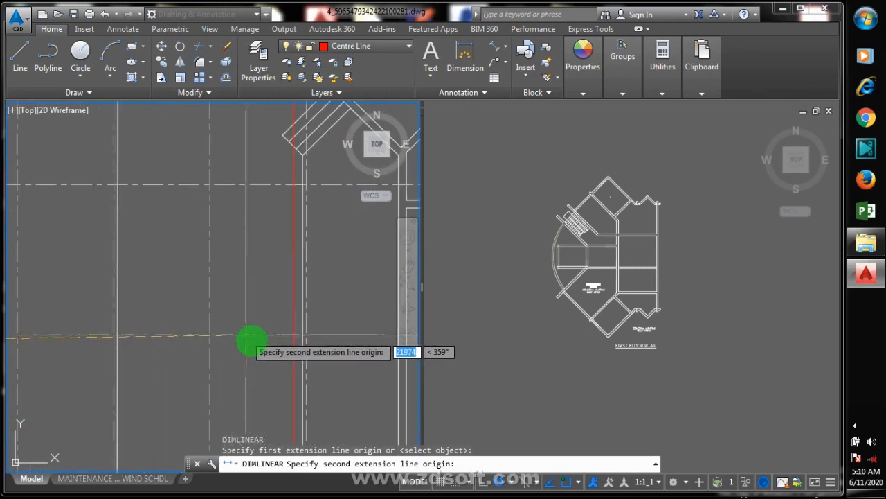
scroll(257, 353, down, 3)
scroll(267, 369, up, 5)
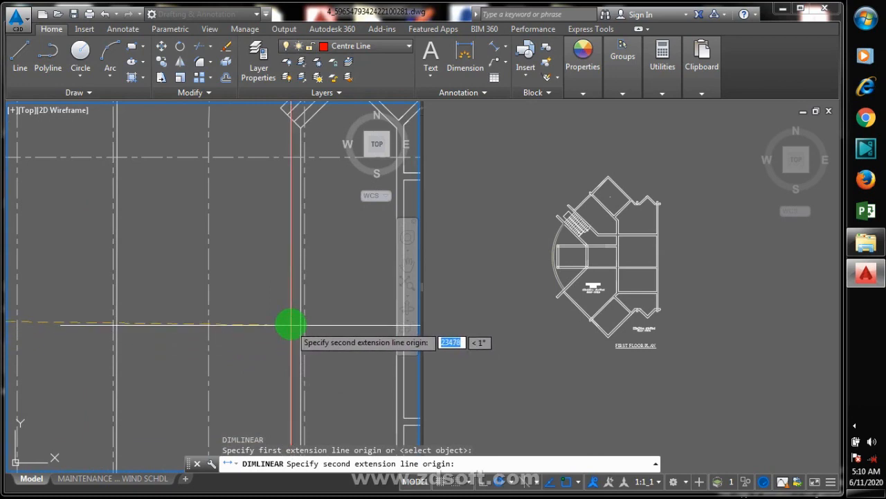
click(291, 321)
scroll(277, 336, down, 4)
click(267, 336)
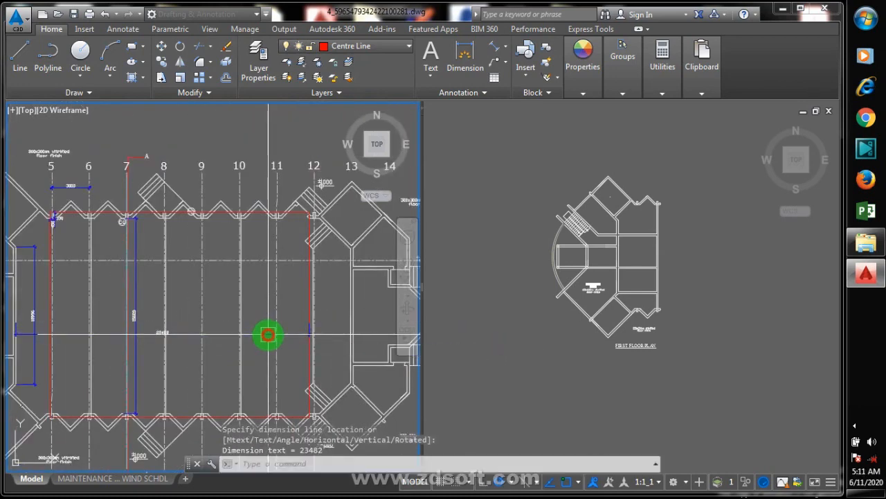
scroll(162, 340, up, 5)
scroll(267, 300, down, 5)
scroll(254, 317, up, 3)
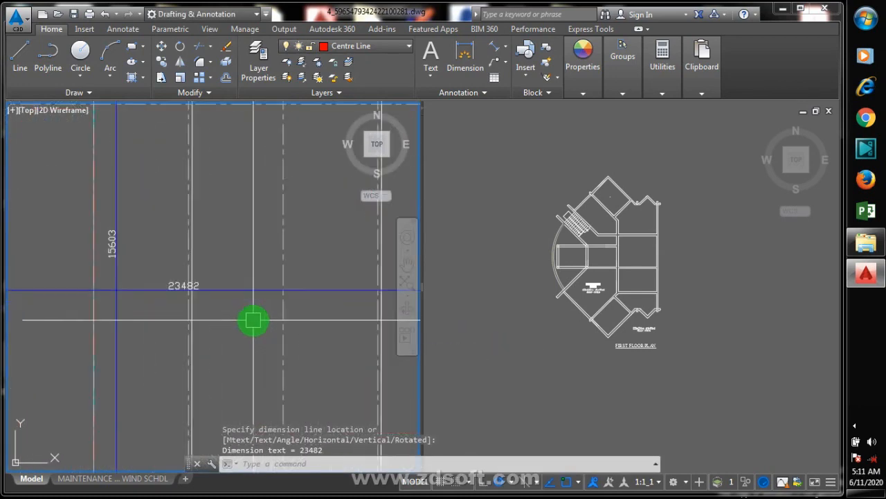
click(857, 426)
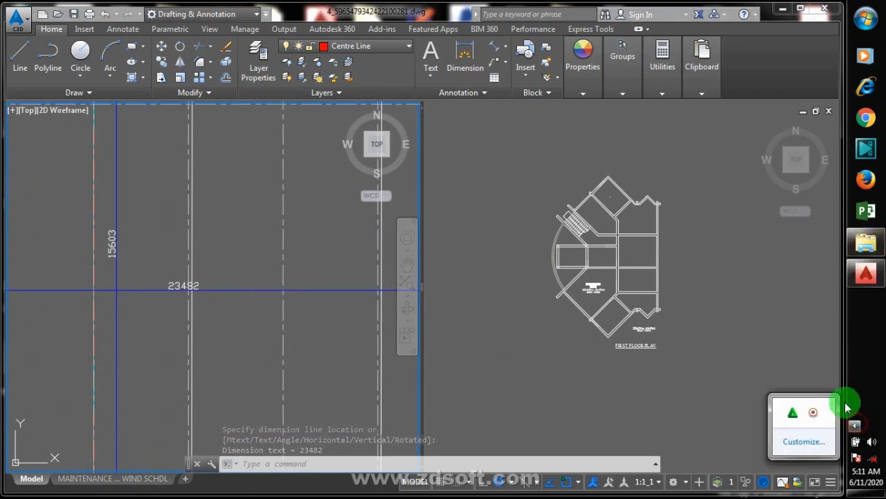
right_click(811, 414)
click(820, 365)
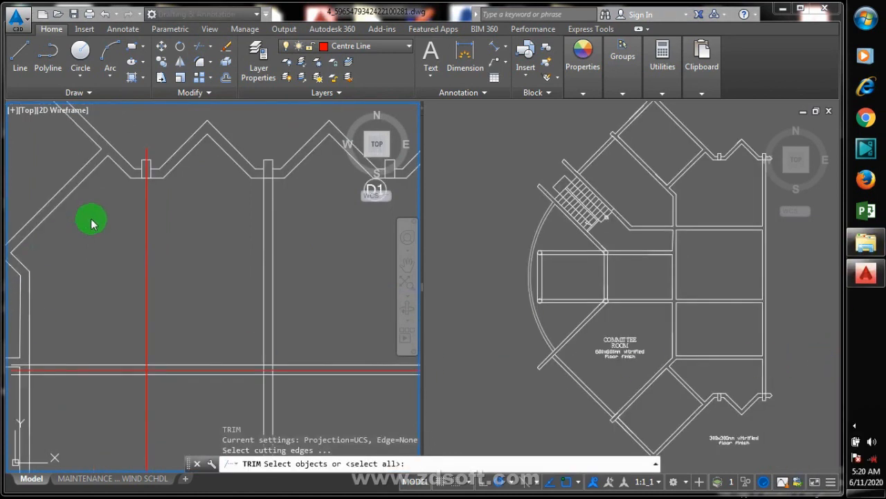
scroll(164, 170, up, 4)
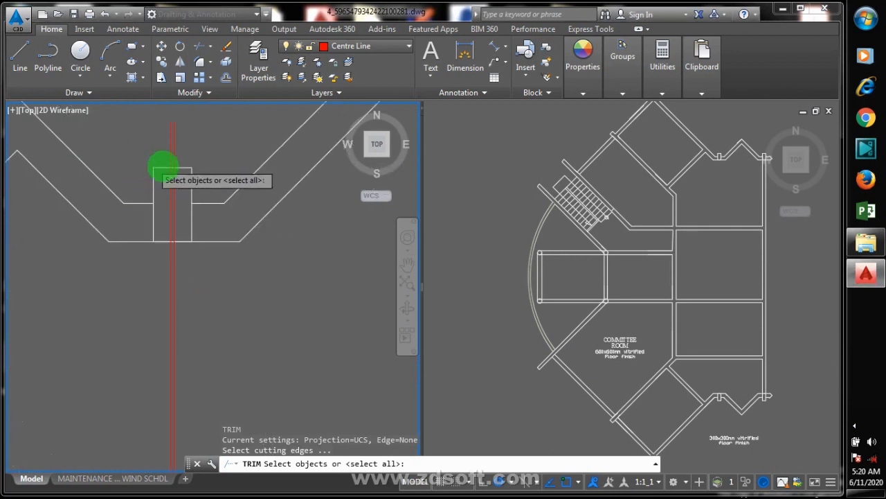
scroll(179, 170, down, 2)
scroll(187, 163, up, 4)
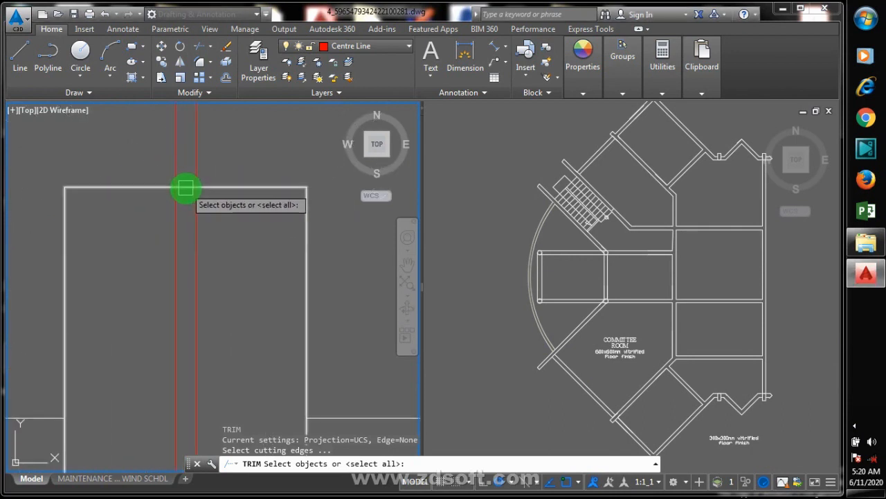
scroll(146, 207, down, 5)
key(Escape)
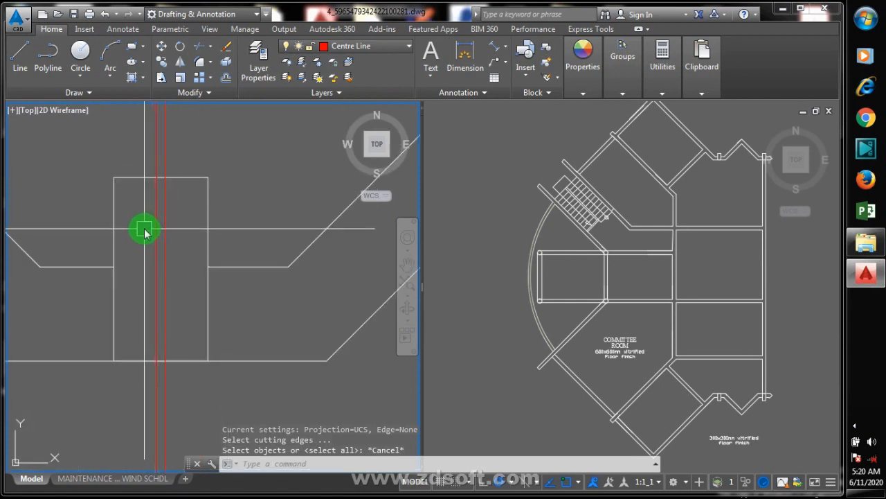
Step: Explode the outline of the column at the hall's upper entrance-side corner and trim its upper edge between the two red lines
text(x)
key(Return)
scroll(139, 194, up, 4)
click(145, 192)
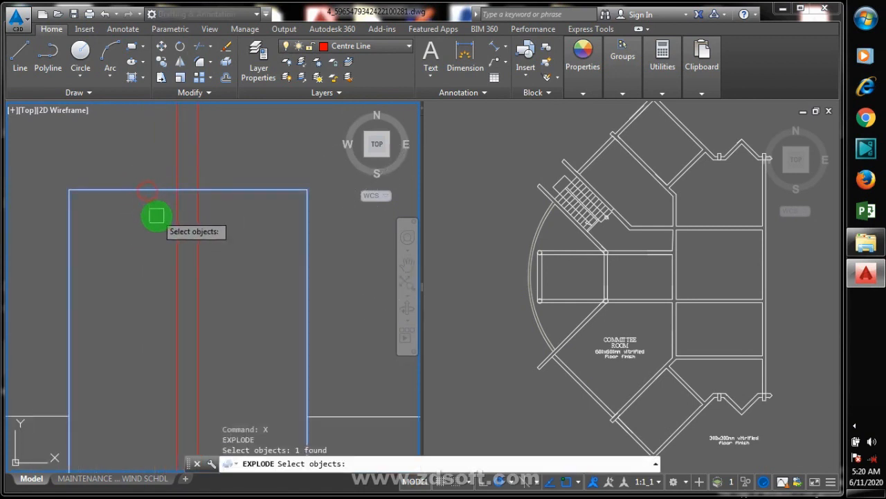
text(tr)
key(Return)
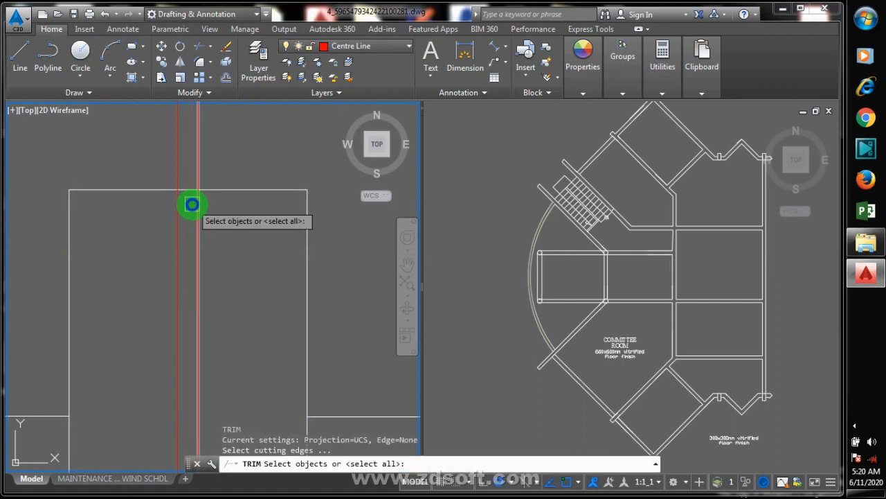
key(Return)
click(184, 192)
scroll(208, 173, down, 3)
Step: Trim the overlapping lines at the same column's lower edge between the two red lines and erase the leftover segment
scroll(197, 228, up, 10)
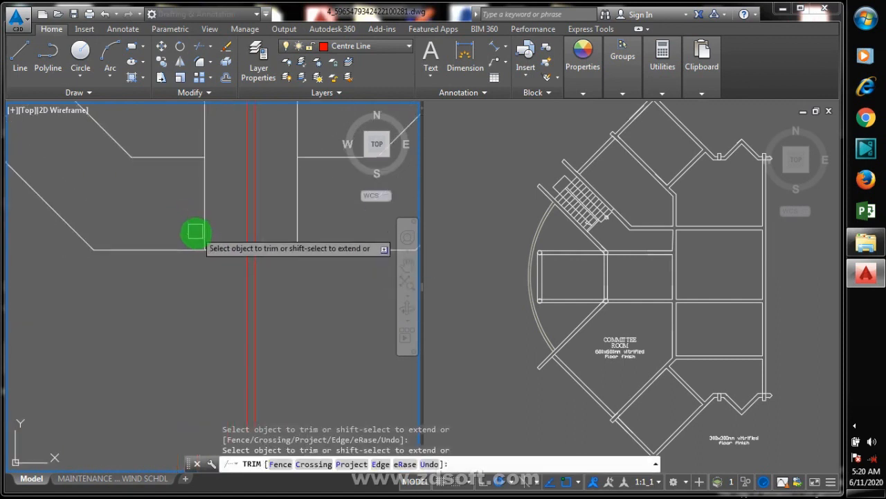
click(201, 233)
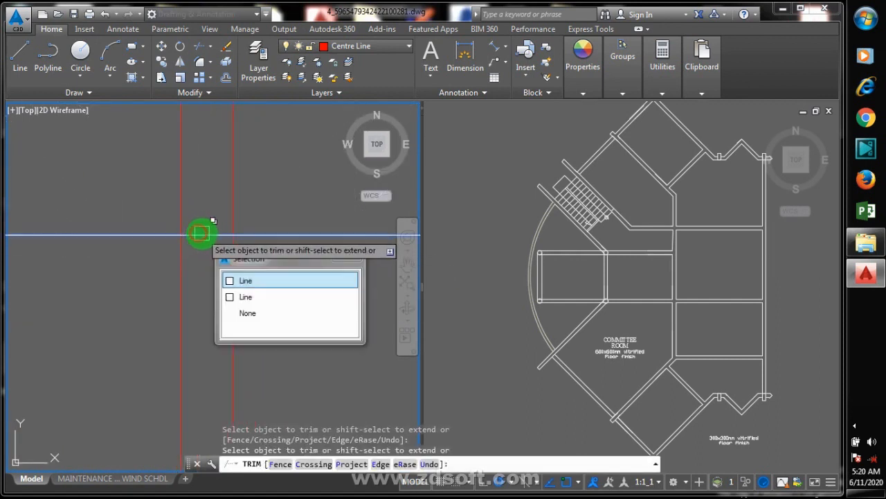
click(212, 225)
click(208, 262)
click(211, 231)
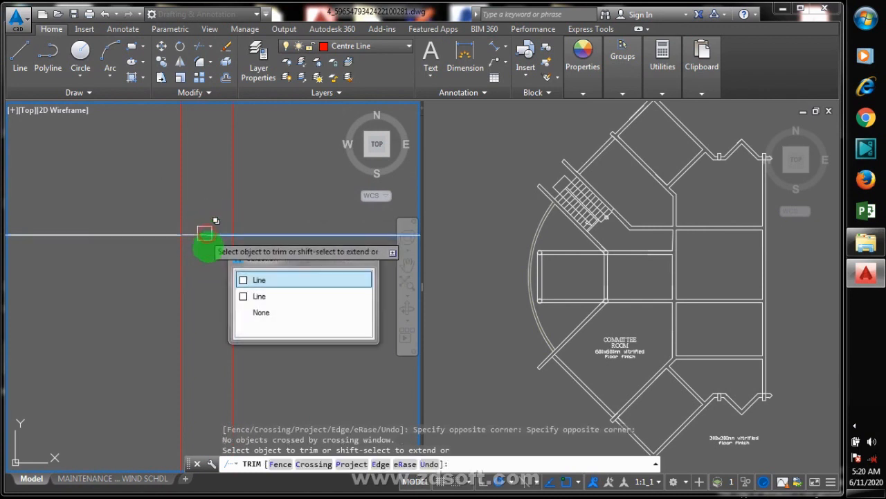
click(211, 259)
key(Escape)
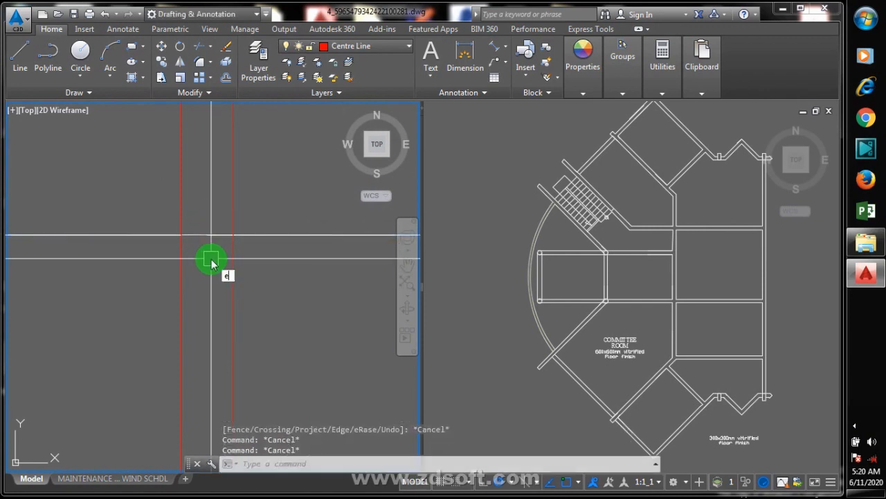
key(Return)
key(Return)
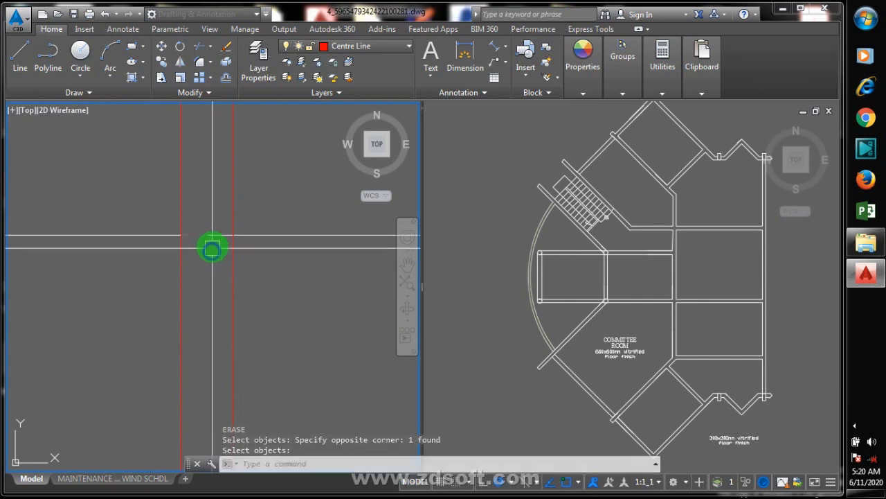
Step: Trim the remaining edge lines of the hall's upper entrance-side corner column between the two red lines
text(tr)
key(Return)
key(Return)
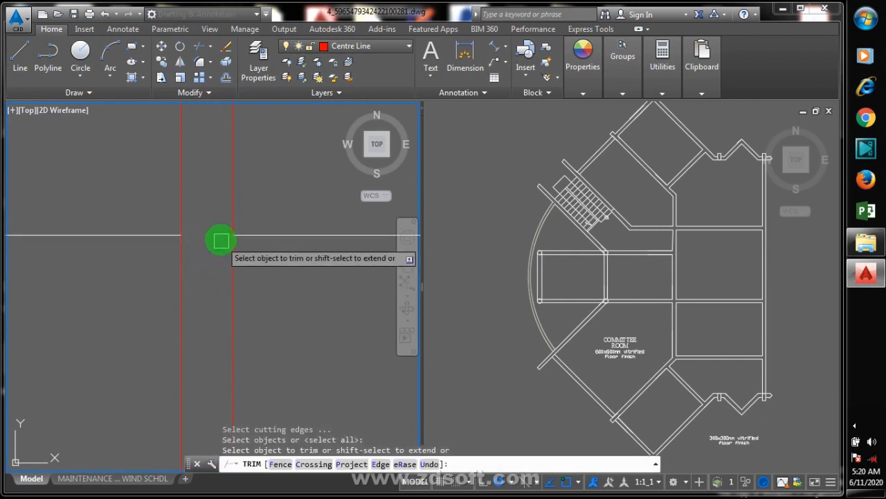
scroll(226, 277, down, 3)
scroll(233, 169, up, 2)
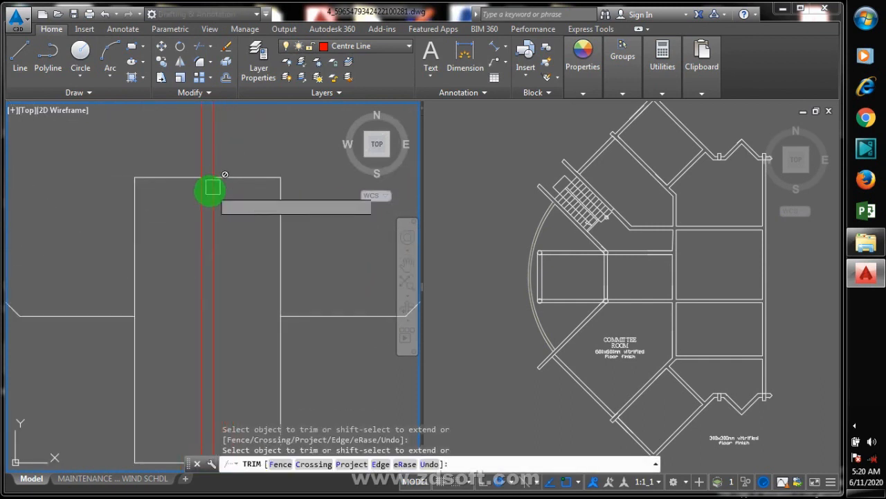
scroll(214, 215, down, 2)
key(Escape)
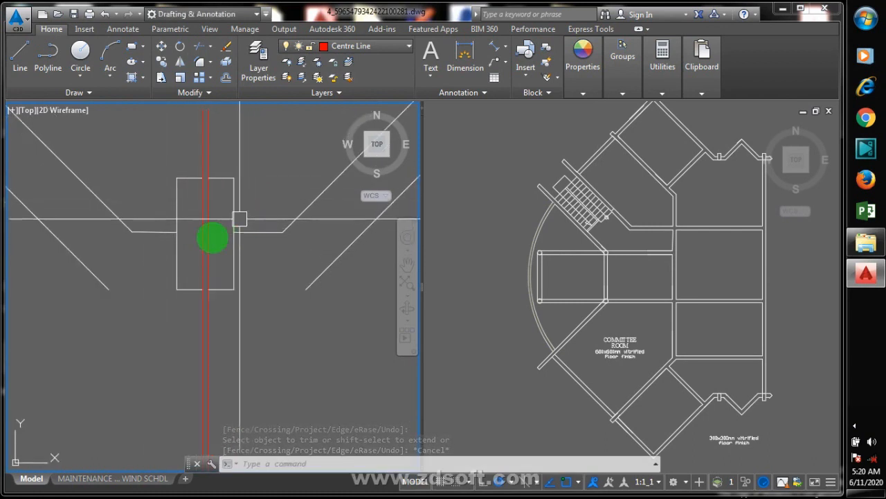
Step: Offset each of the two red lines through the entrance-side column outward by 230
scroll(187, 205, up, 2)
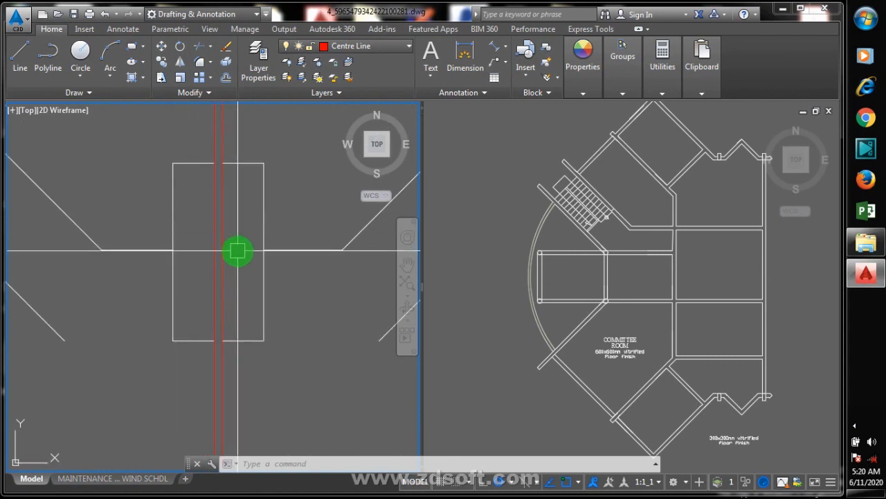
text(o)
key(Return)
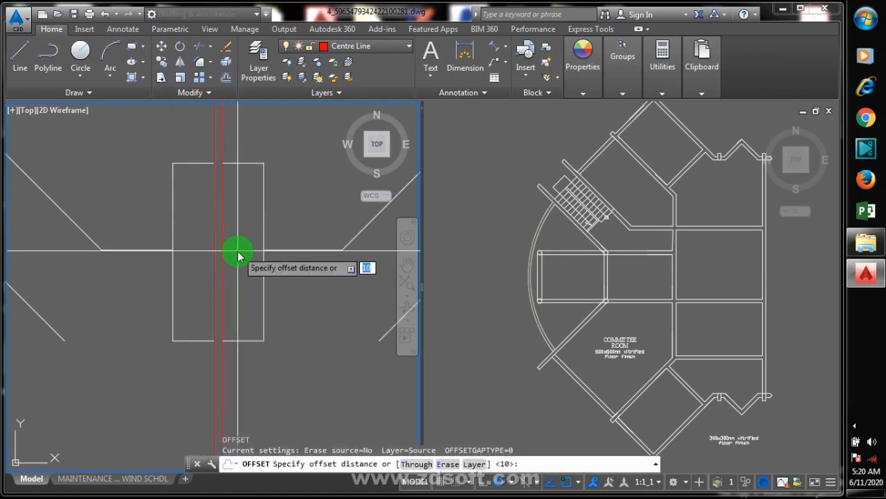
text(230)
key(Return)
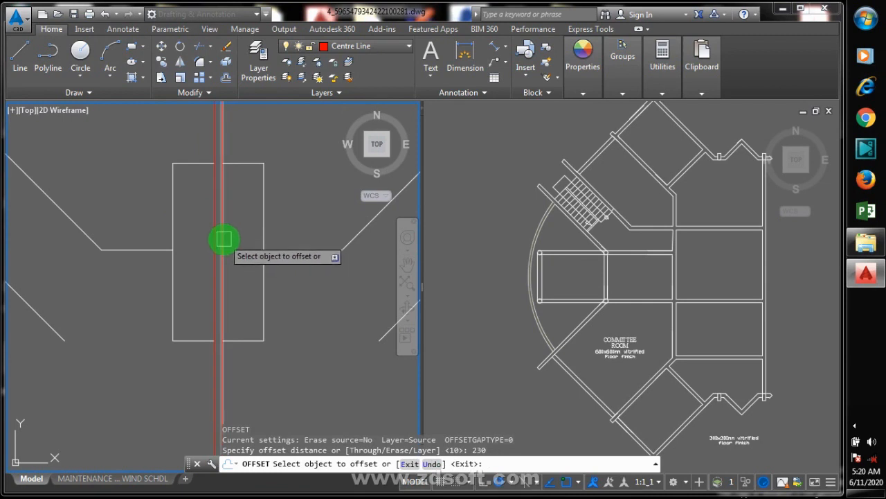
click(224, 239)
click(291, 239)
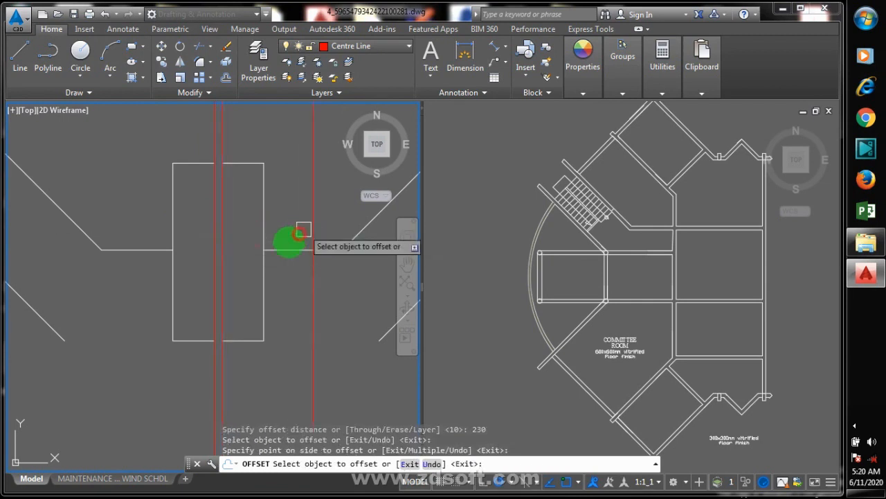
click(212, 259)
click(156, 259)
scroll(166, 215, down, 6)
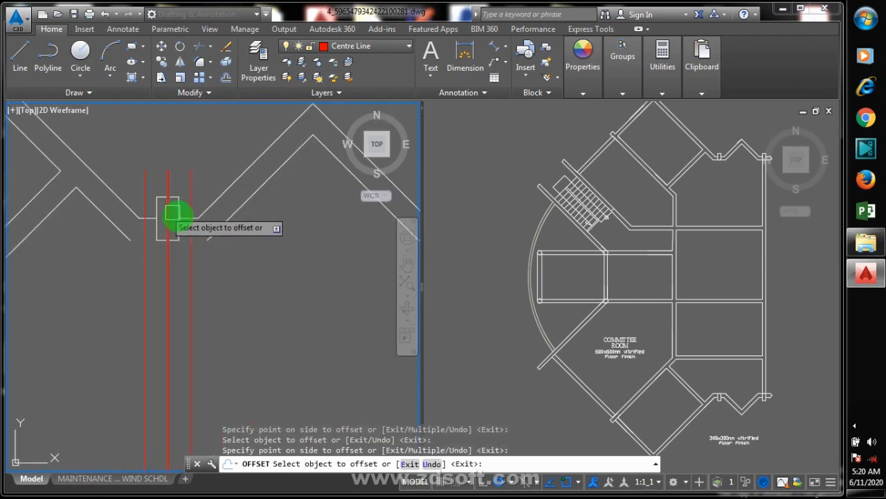
key(Escape)
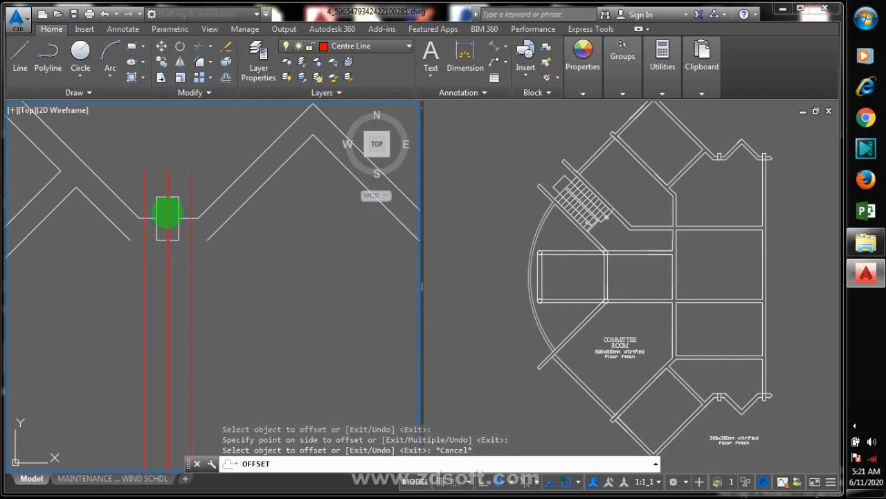
Step: Offset each of the two red lines through the column at the hall's opposite end outward by 230
scroll(180, 218, up, 2)
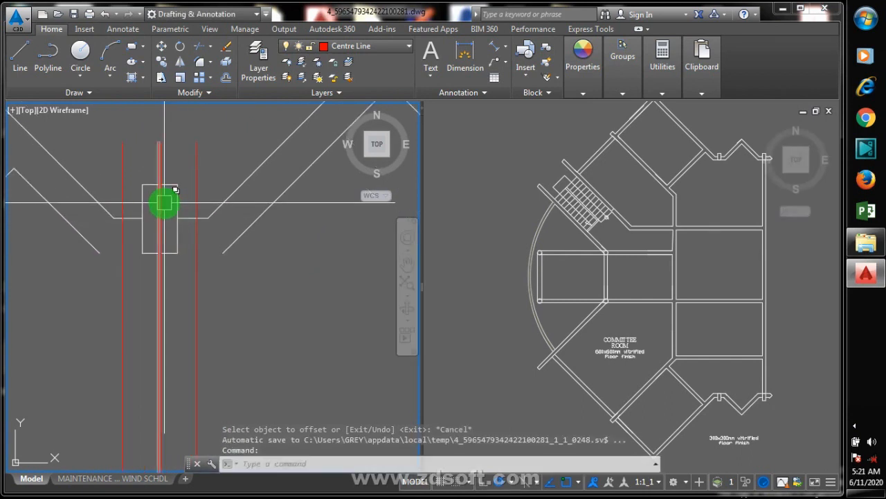
scroll(164, 202, down, 5)
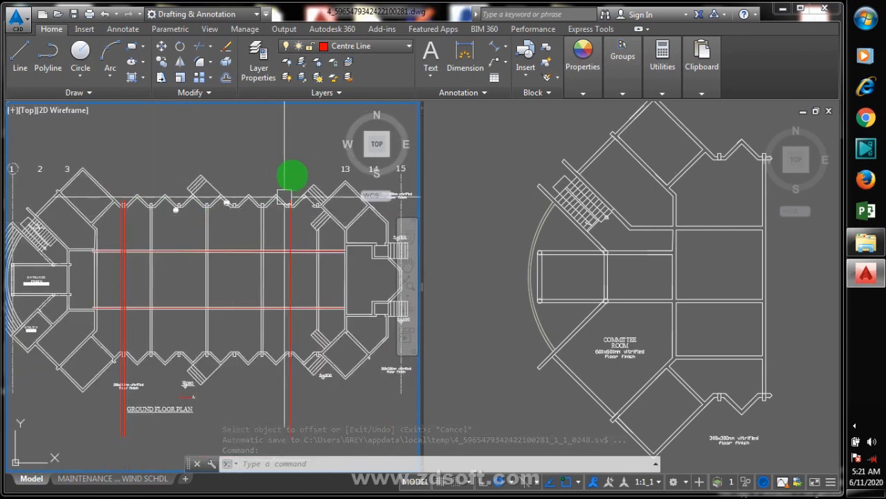
scroll(284, 198, up, 6)
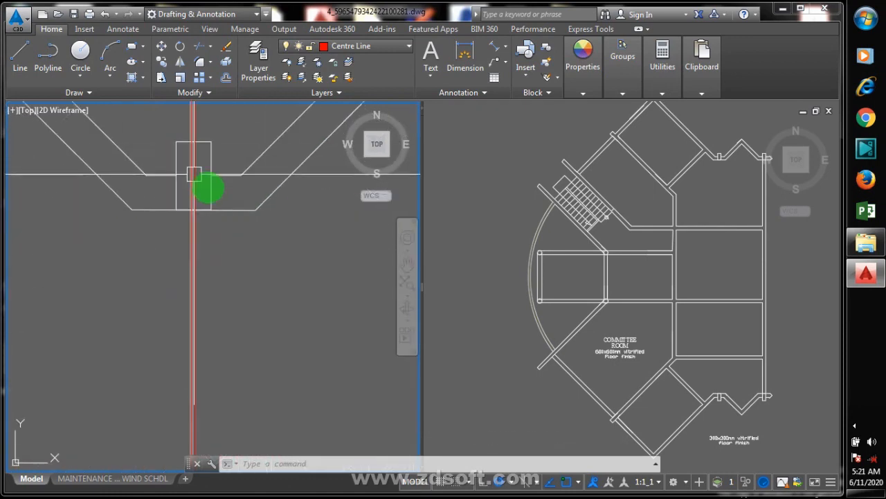
key(Return)
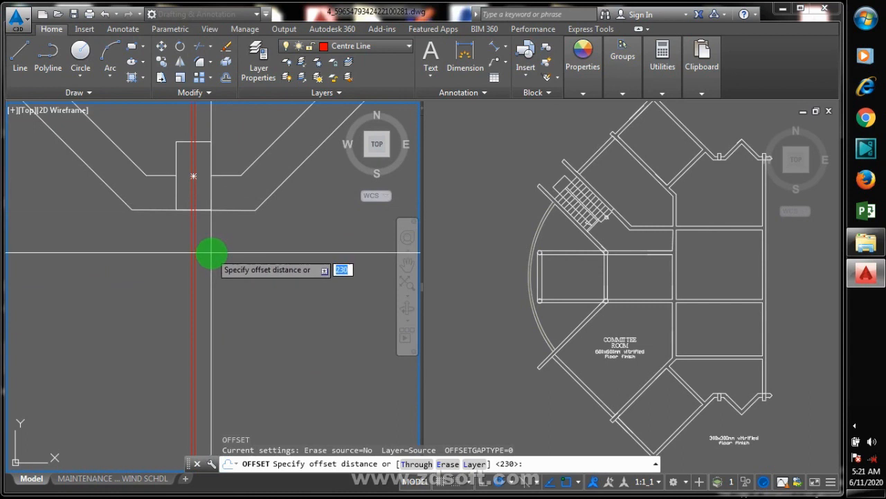
key(Return)
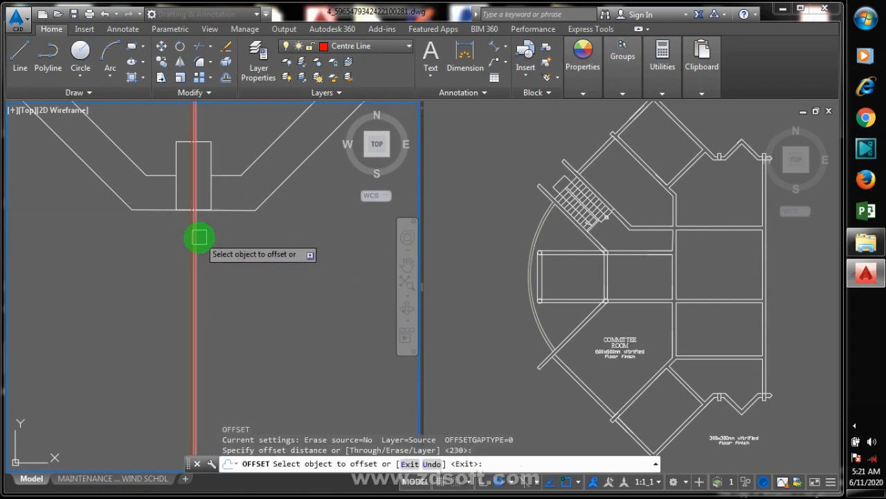
scroll(200, 238, up, 2)
click(189, 235)
click(248, 230)
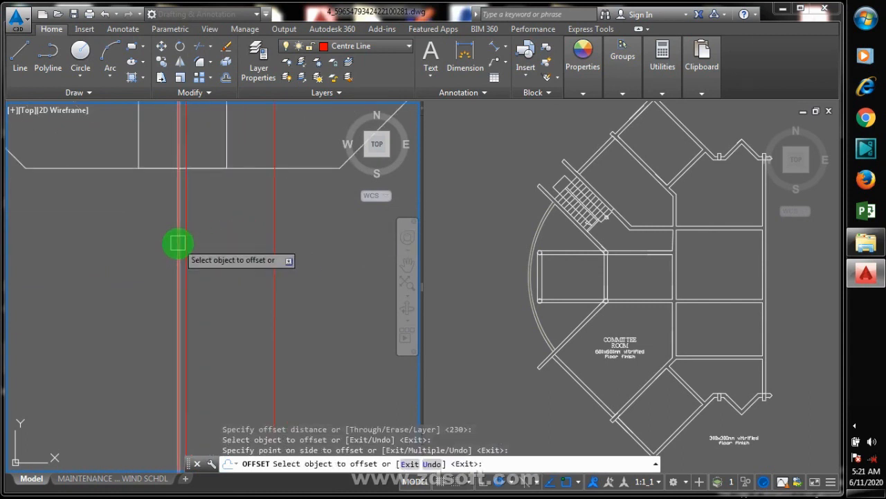
click(177, 243)
click(138, 241)
scroll(208, 222, down, 4)
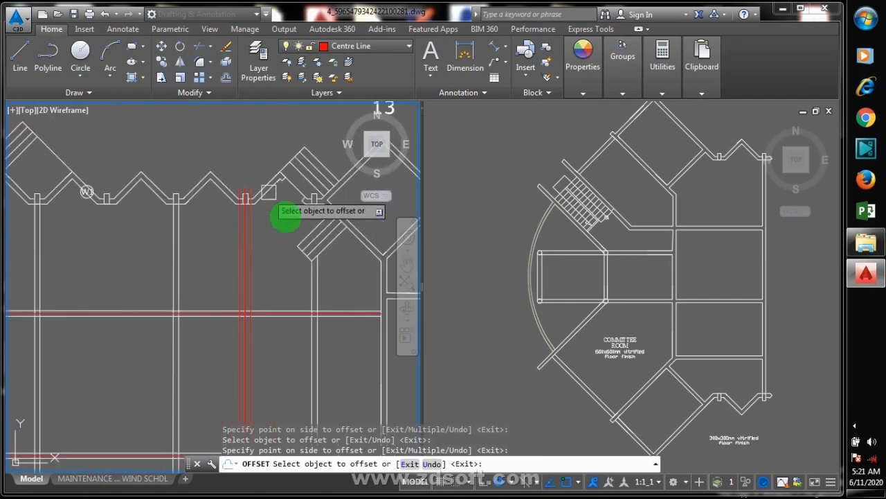
Step: Examine the offset red lines against the column outlines at both ends of the hall
scroll(259, 301, up, 6)
scroll(225, 233, down, 6)
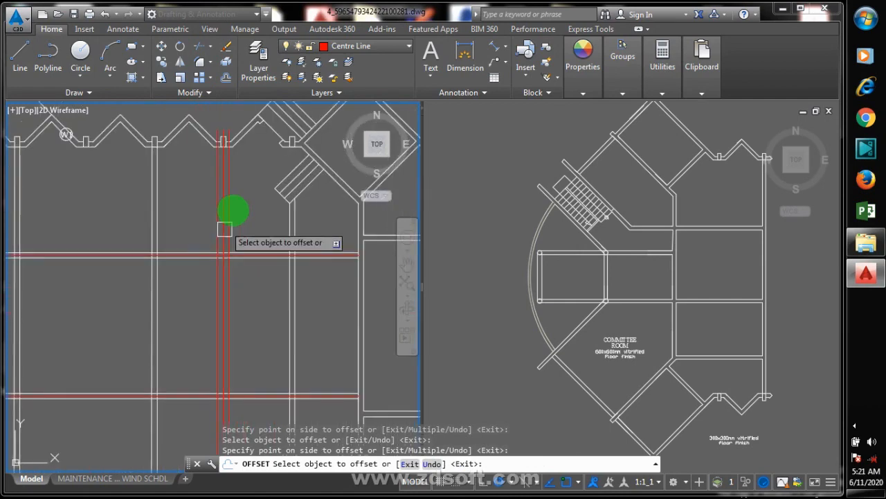
scroll(283, 323, down, 4)
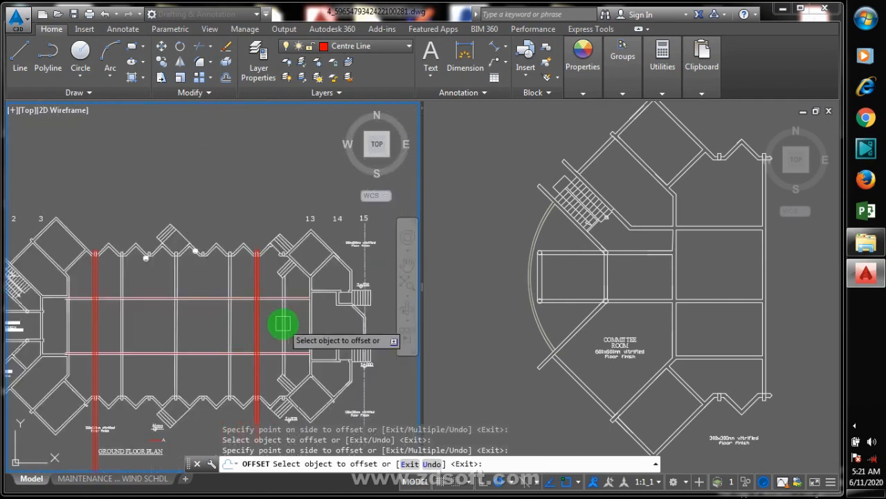
scroll(82, 266, up, 4)
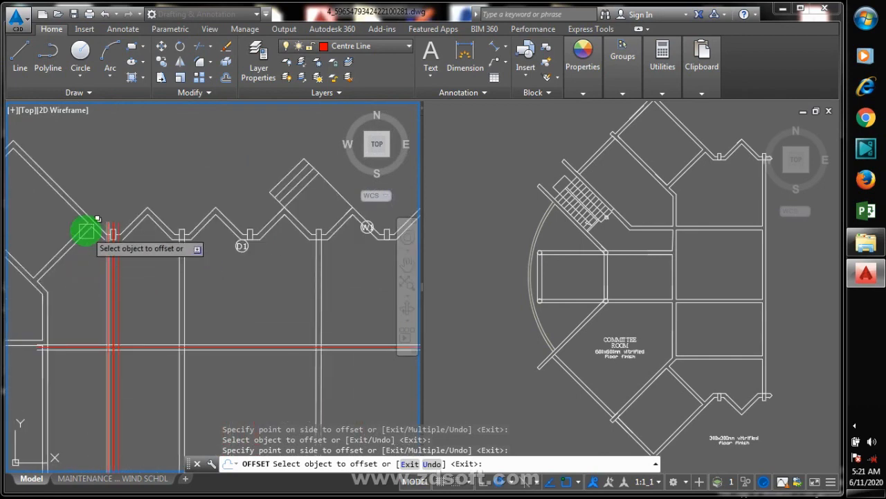
scroll(103, 232, down, 3)
scroll(85, 233, up, 4)
scroll(111, 253, up, 2)
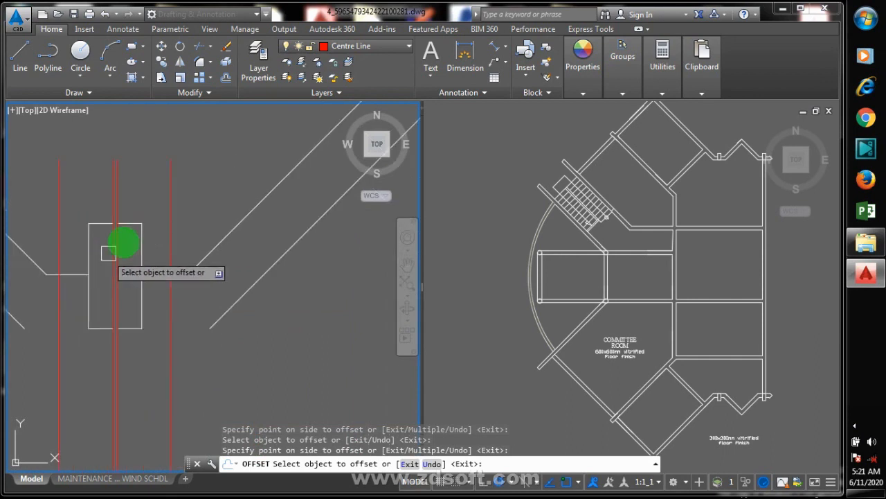
scroll(128, 243, down, 2)
scroll(111, 248, up, 2)
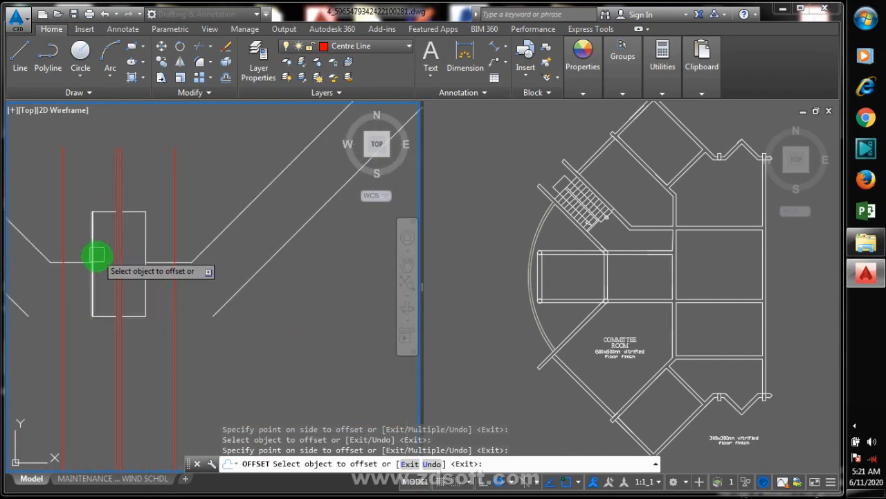
key(Escape)
text(e)
key(Return)
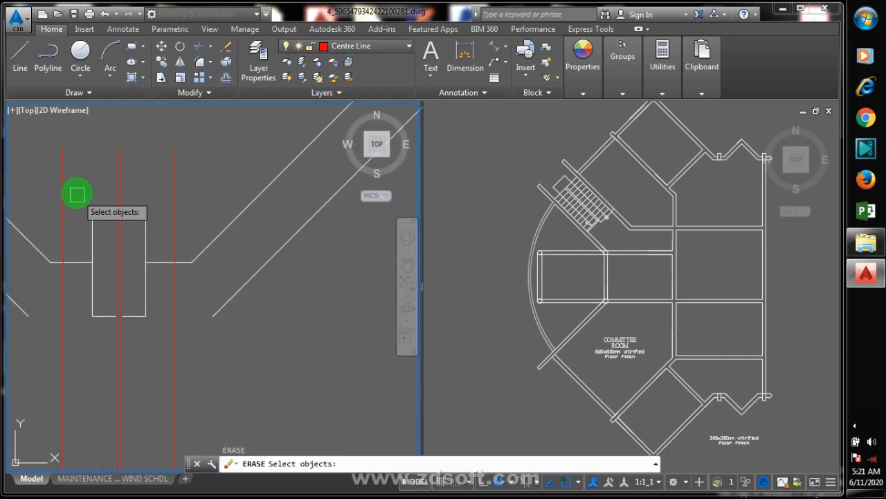
click(76, 189)
click(158, 327)
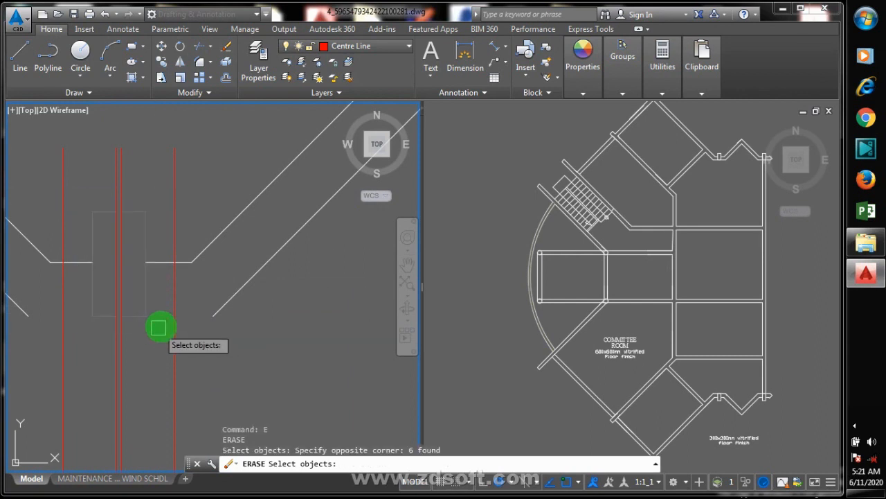
key(Escape)
Step: Extend the entrance-side column's upper and lower edges to the outer red line facing the hall and erase the old side line
scroll(140, 265, up, 2)
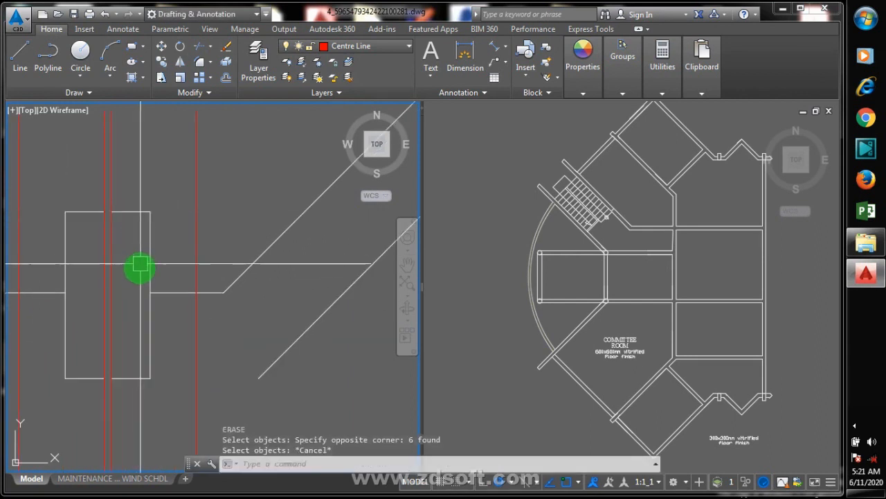
key(Return)
key(Return)
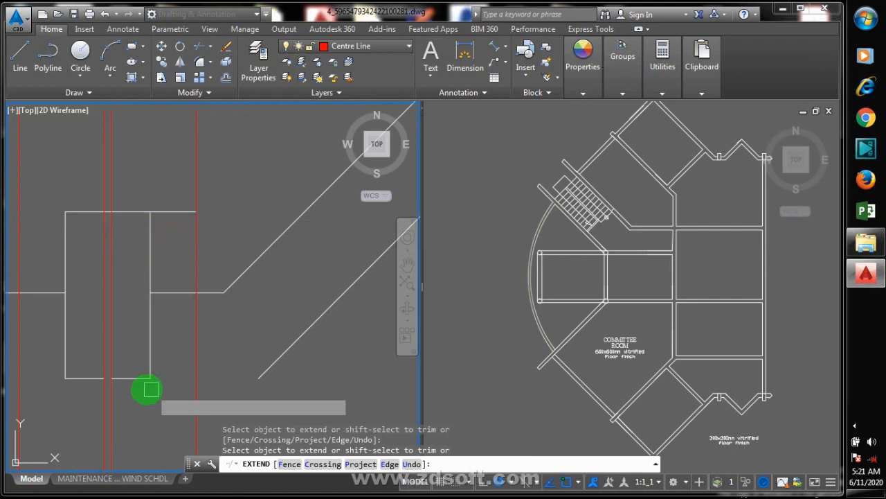
key(Escape)
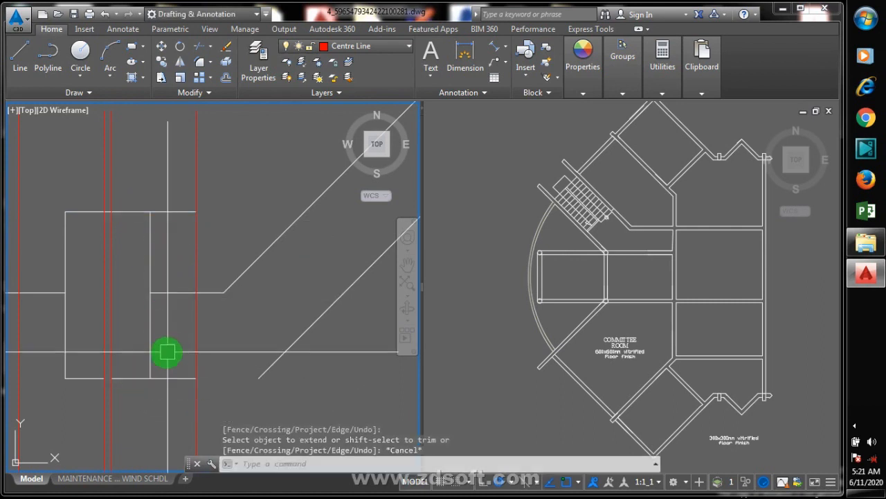
key(Return)
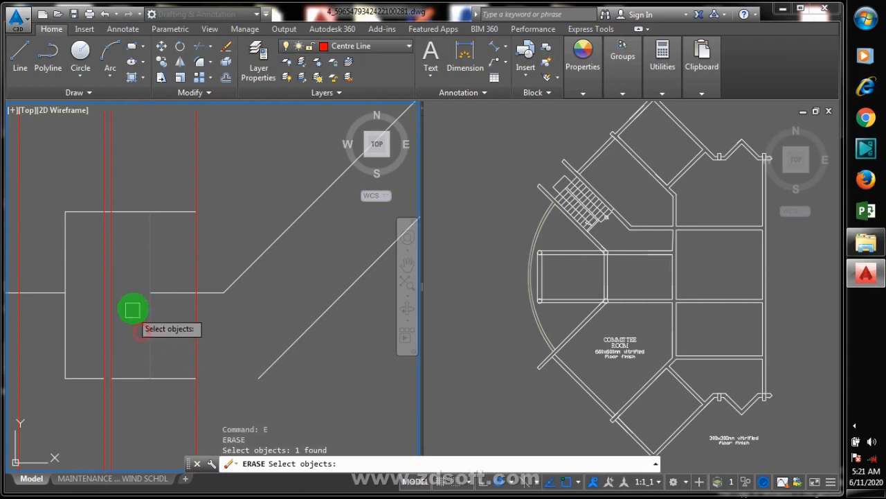
key(Return)
scroll(89, 231, down, 3)
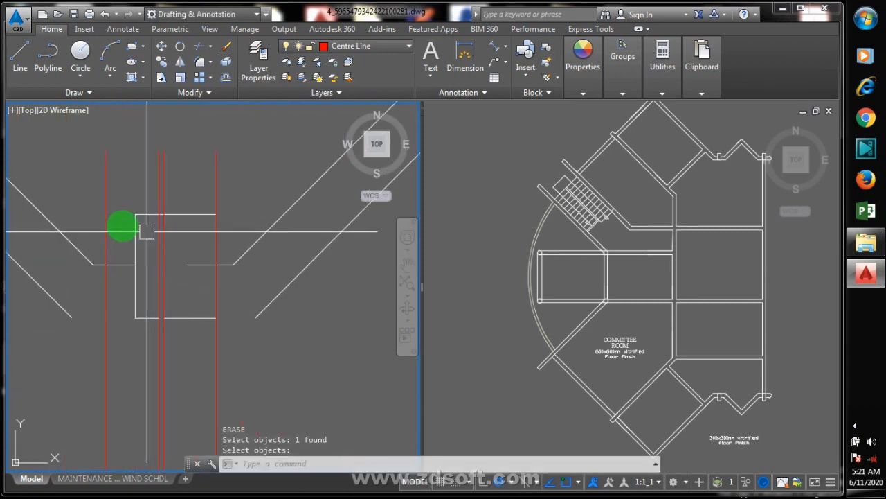
Step: Extend the same column's edges to the outer red line facing the entrance and erase the old side line there
scroll(146, 231, up, 3)
key(Return)
key(Return)
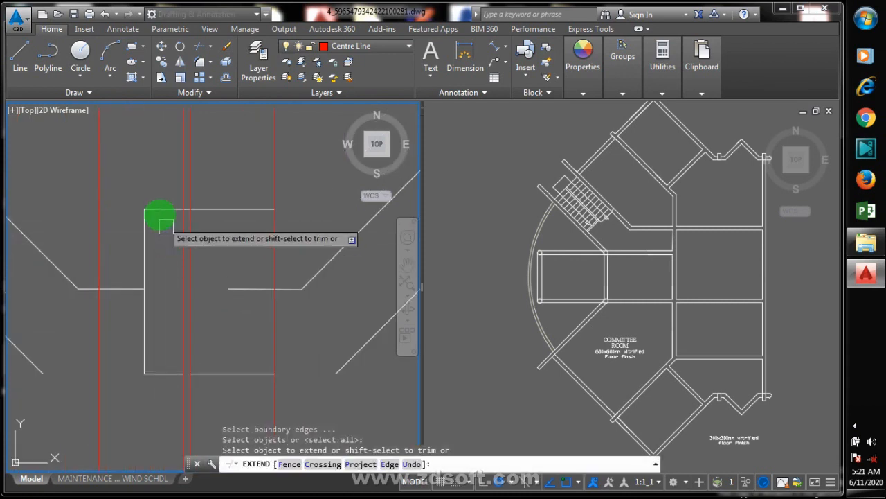
click(158, 209)
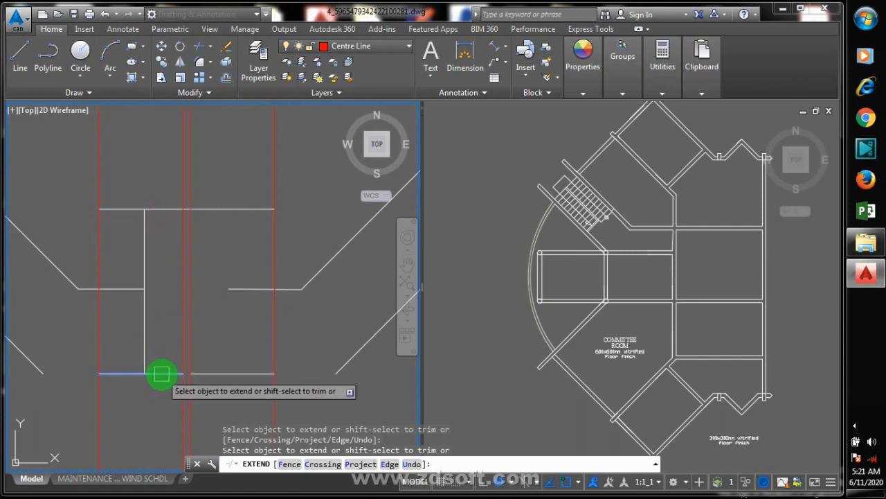
key(Escape)
text(e)
key(Return)
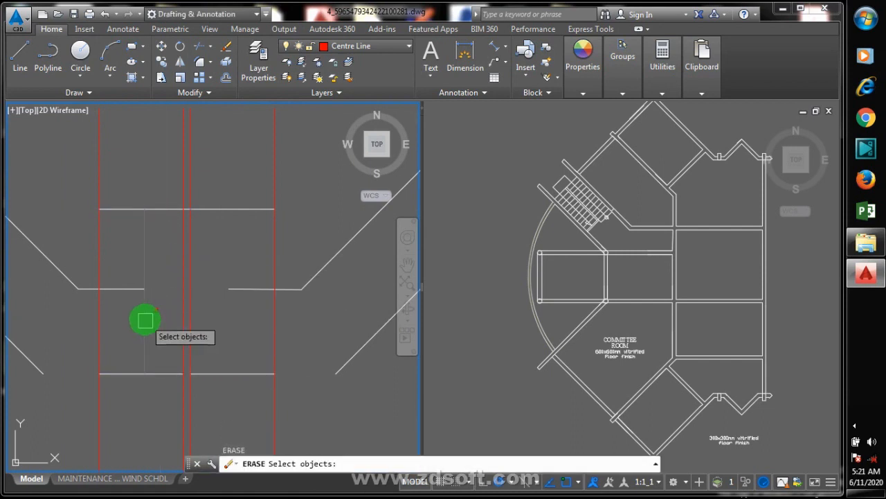
key(Return)
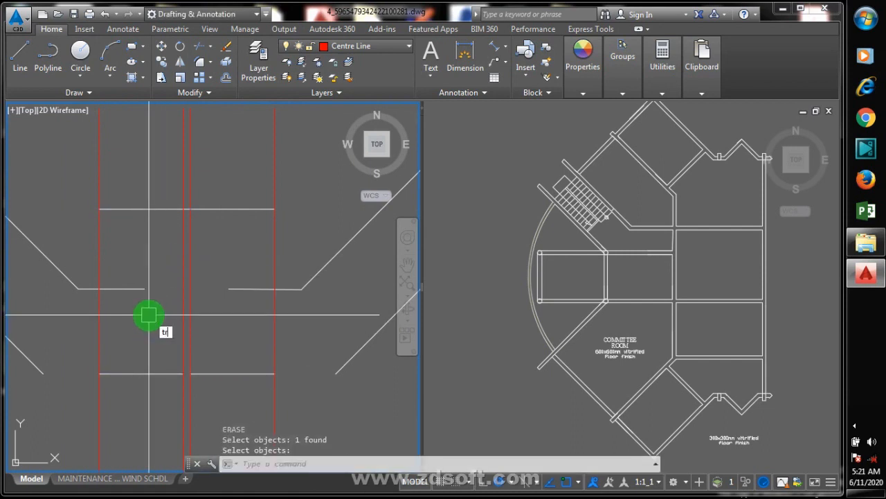
Step: Trim the wall line stubs that project inside the widened column back to its outer red lines
text(tr)
key(Return)
key(Return)
scroll(132, 283, up, 3)
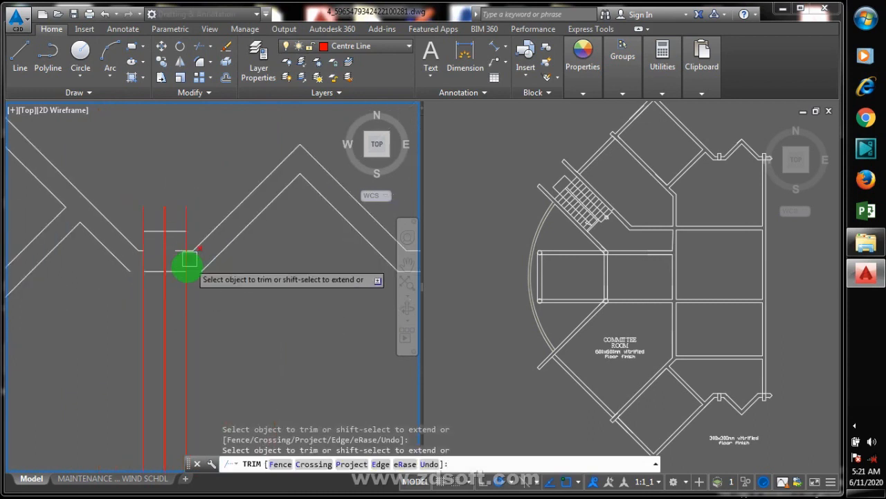
scroll(166, 249, up, 4)
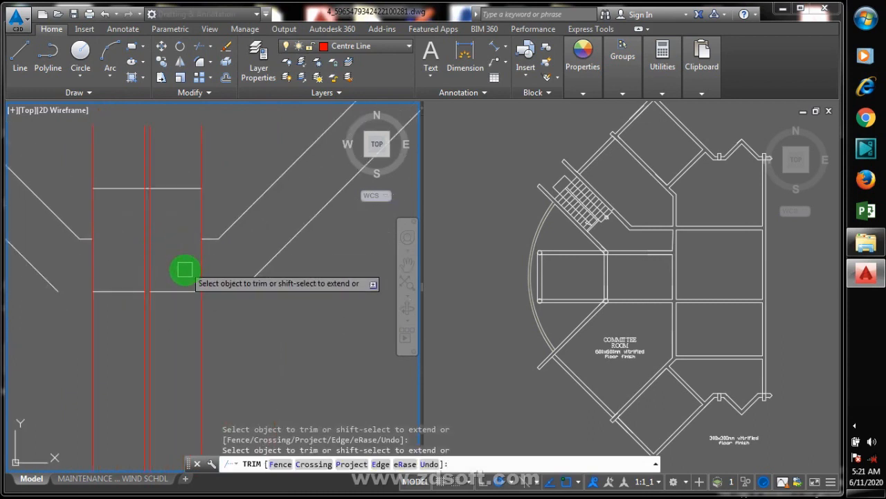
key(Escape)
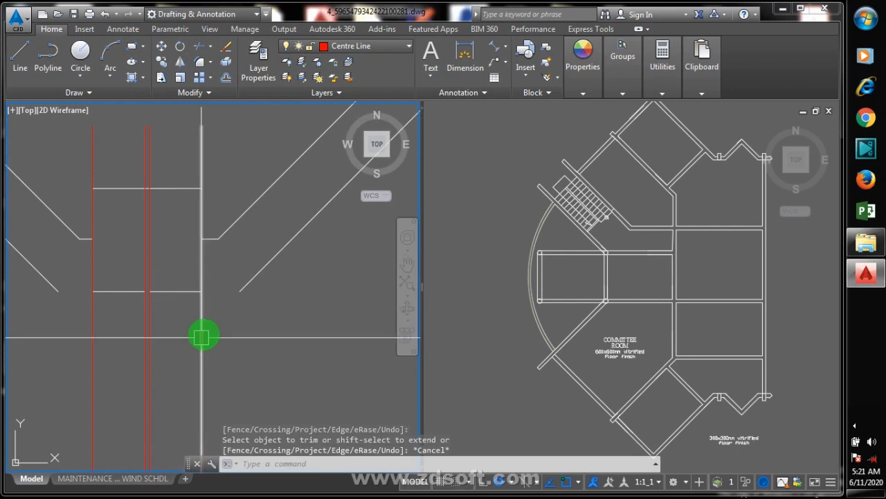
scroll(230, 293, up, 2)
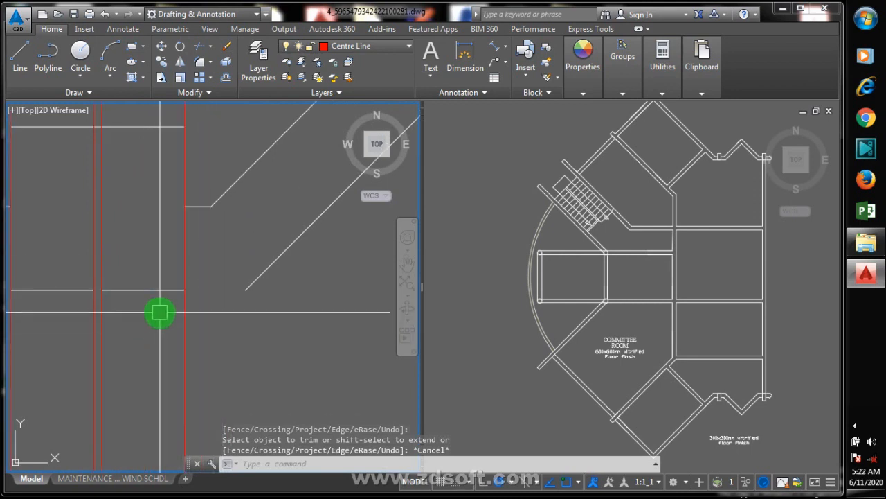
text(ex)
key(Return)
scroll(201, 318, down, 5)
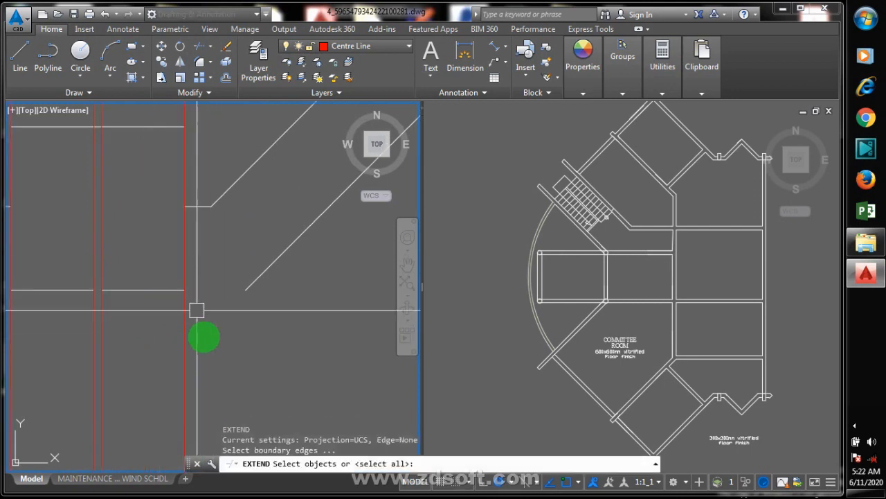
key(Escape)
scroll(197, 244, down, 1)
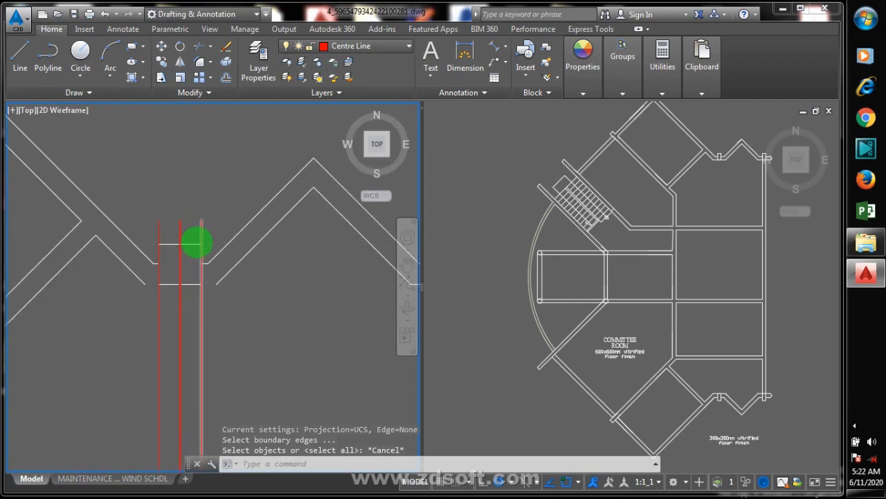
scroll(201, 236, up, 3)
scroll(221, 243, down, 4)
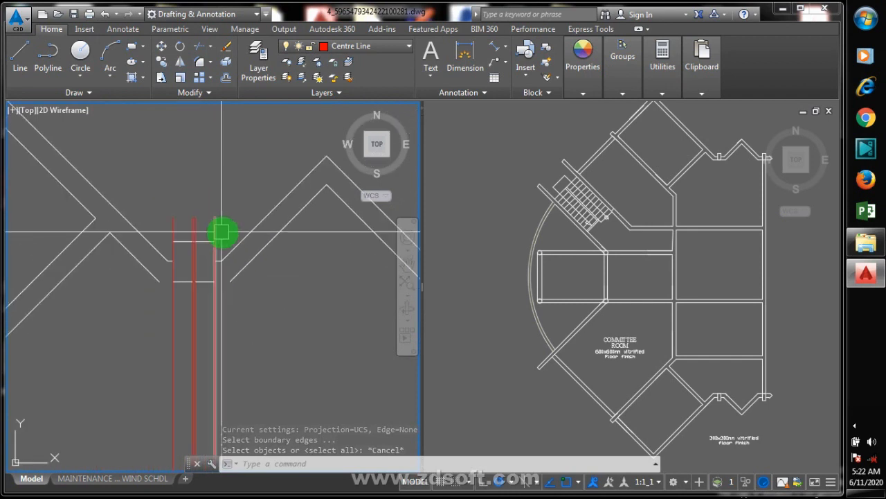
scroll(227, 233, down, 7)
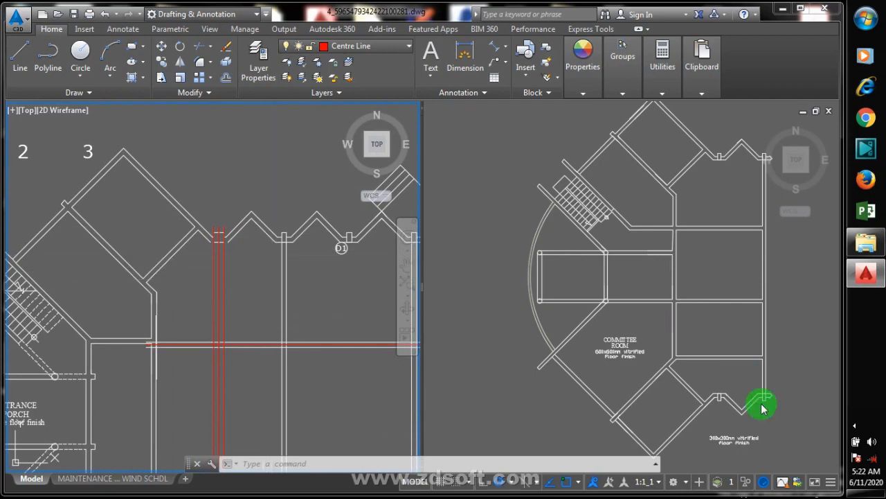
click(855, 425)
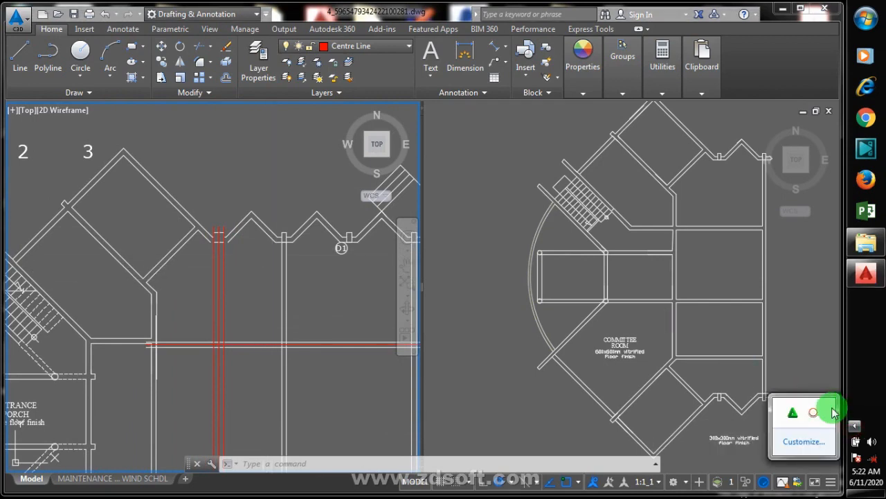
right_click(835, 414)
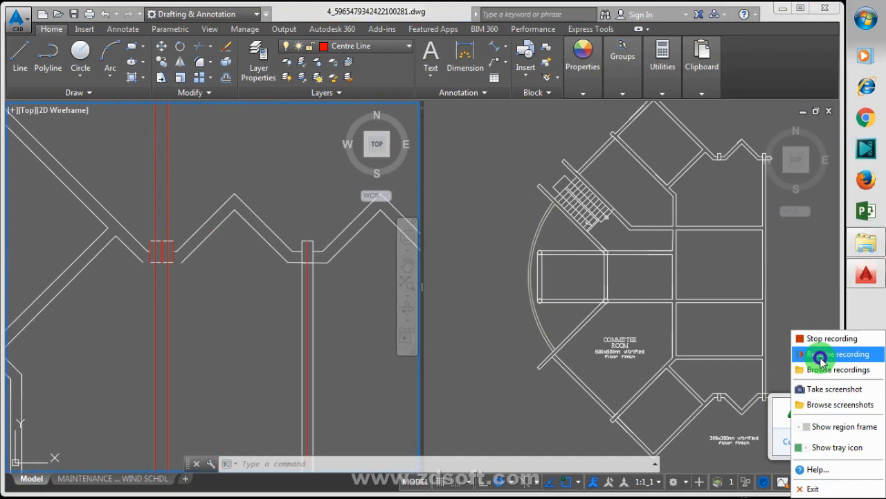
click(821, 356)
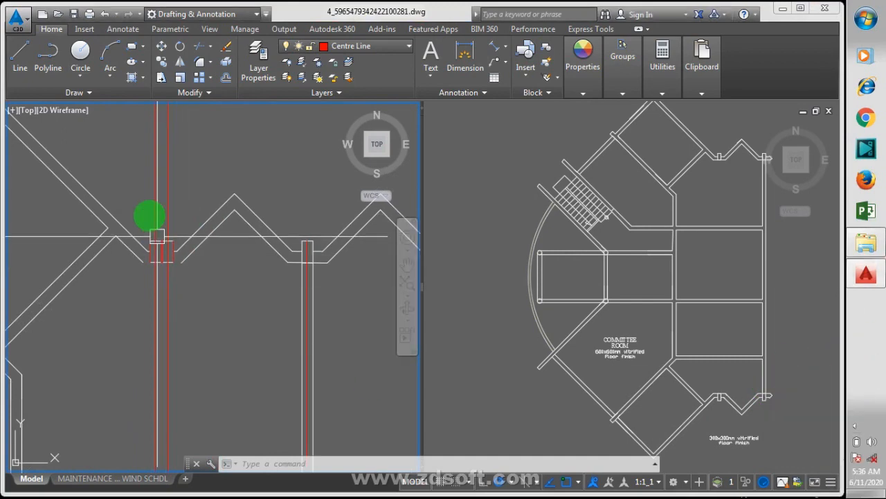
scroll(117, 221, down, 3)
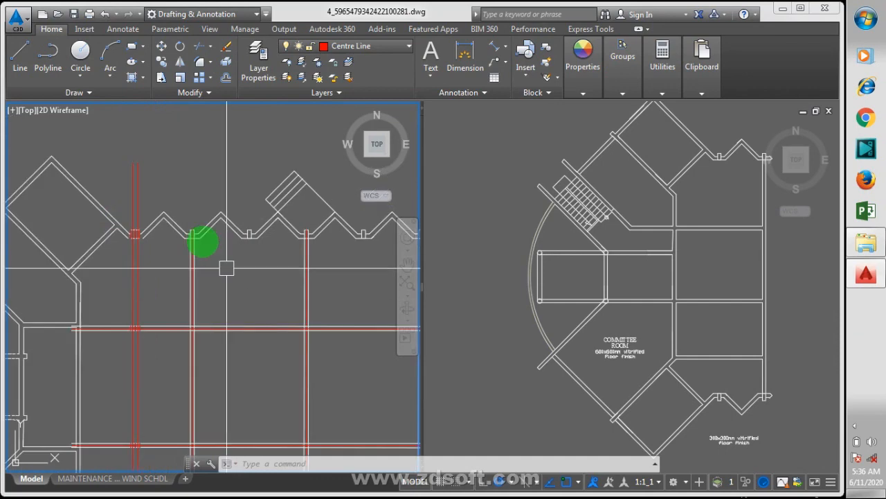
scroll(202, 240, down, 2)
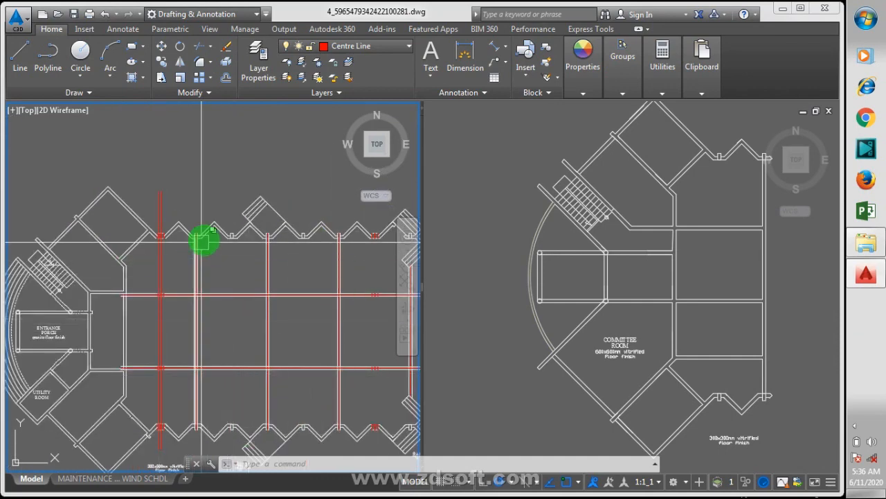
scroll(202, 242, down, 2)
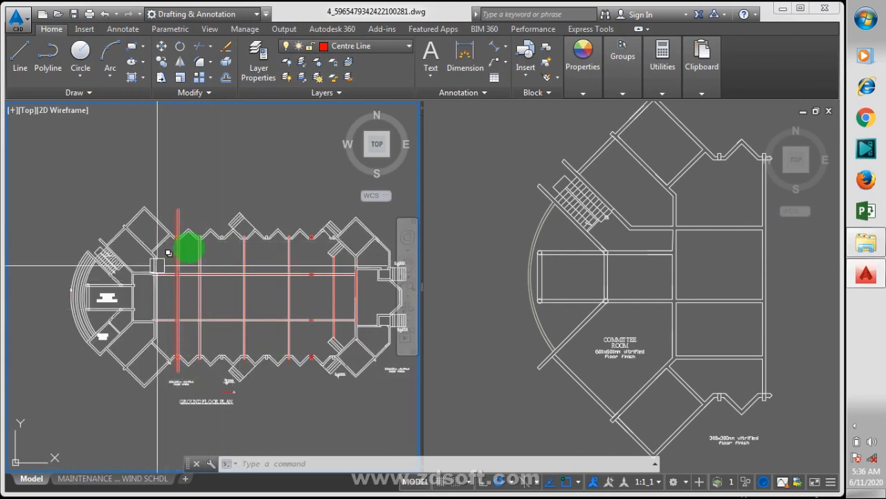
scroll(189, 239, up, 2)
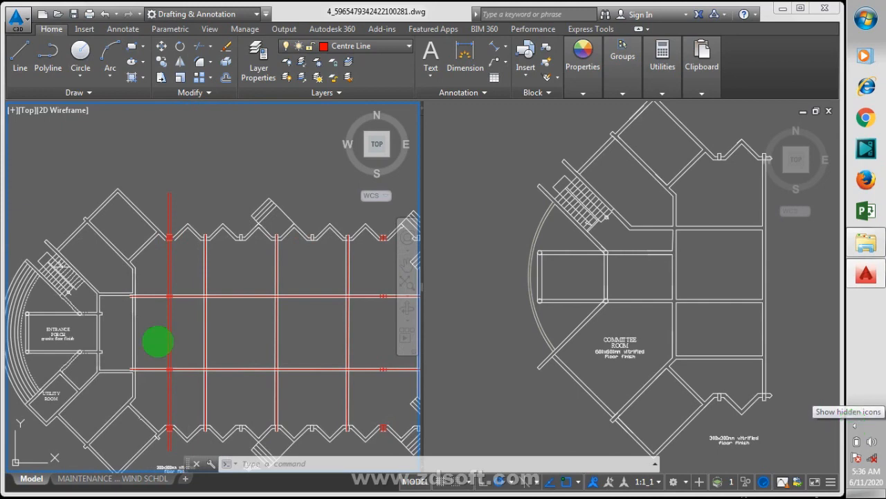
Step: Copy the vertical centre line of the twin column to the next single column along the ground floor's zigzag wall
scroll(199, 224, up, 2)
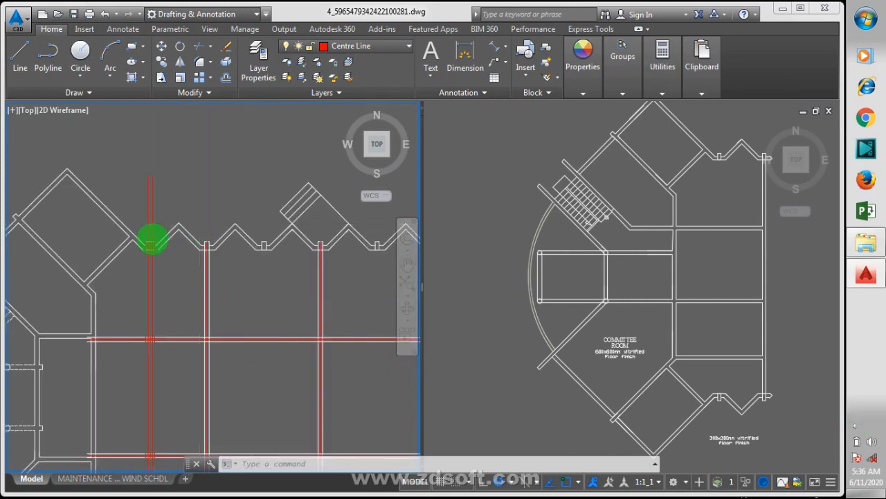
scroll(151, 239, up, 3)
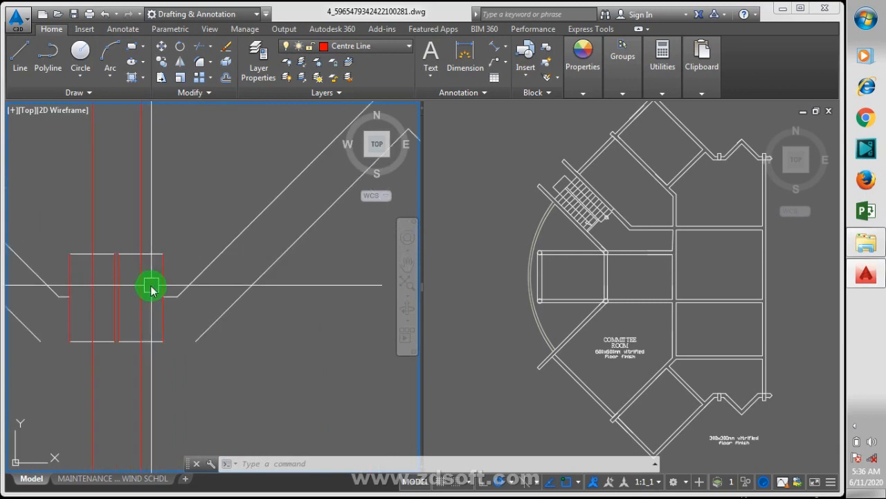
text(co)
key(Return)
click(144, 305)
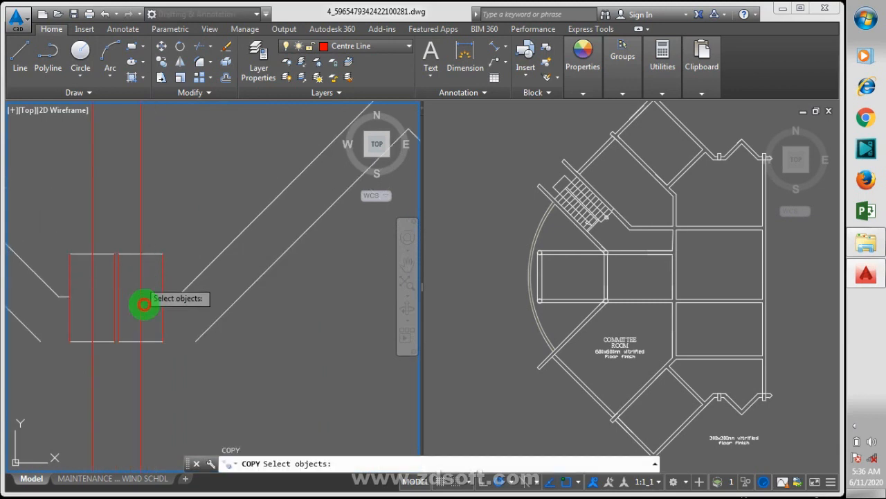
key(Return)
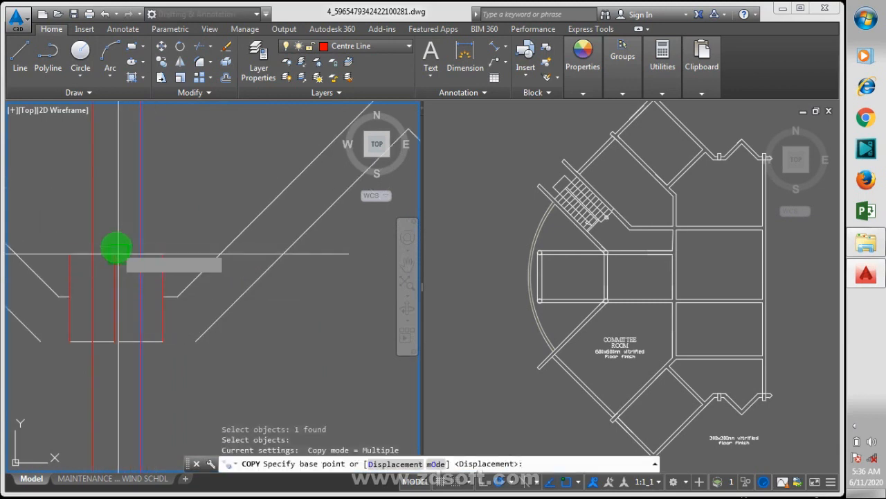
click(118, 253)
scroll(78, 225, down, 5)
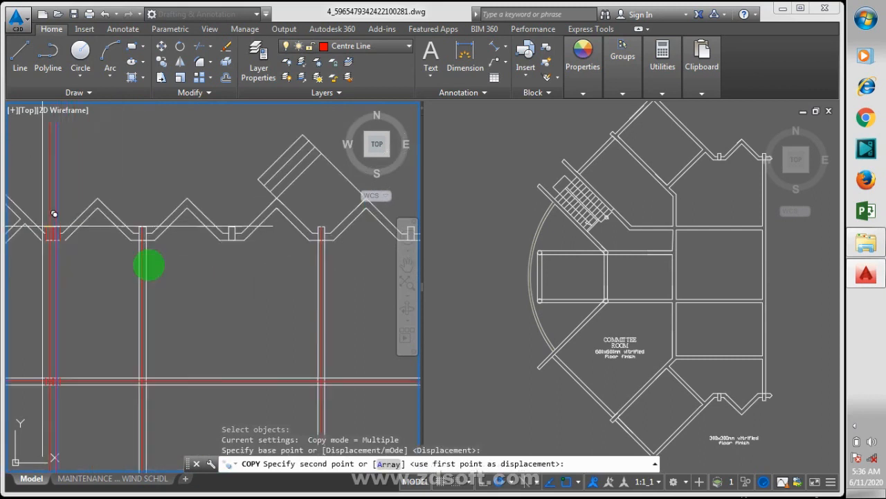
scroll(222, 234, up, 5)
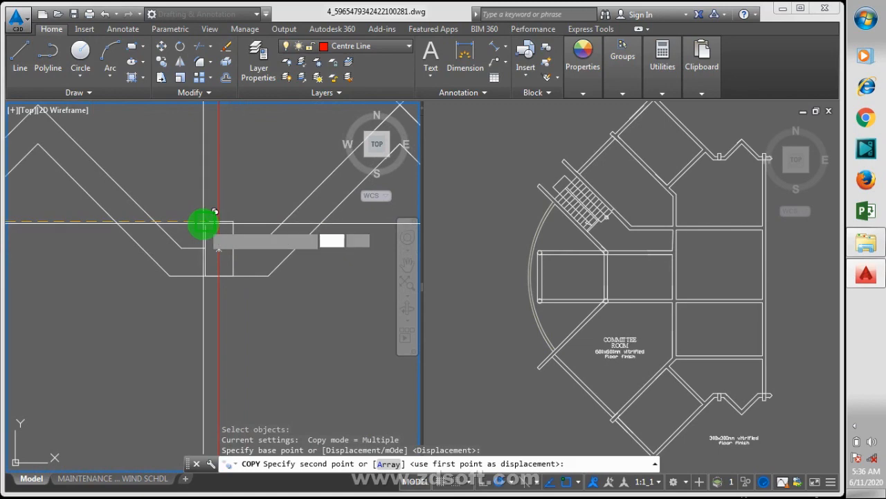
scroll(168, 201, down, 5)
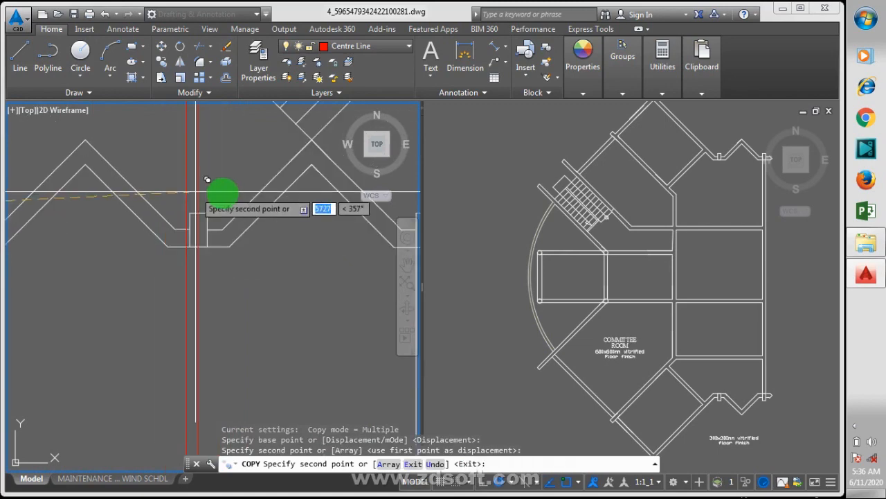
scroll(233, 199, down, 5)
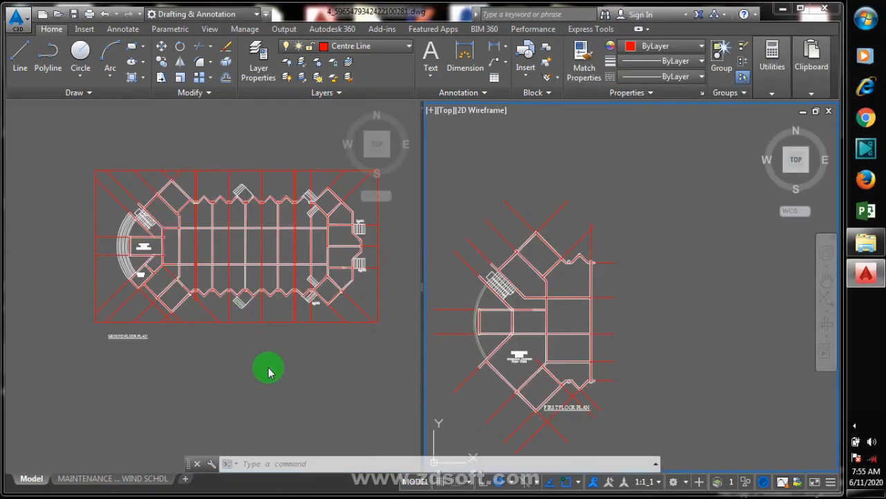
Step: Examine the centre lines and their rectangular boundary across the whole ground floor plan, including the entrance porch end
click(221, 358)
scroll(201, 200, up, 4)
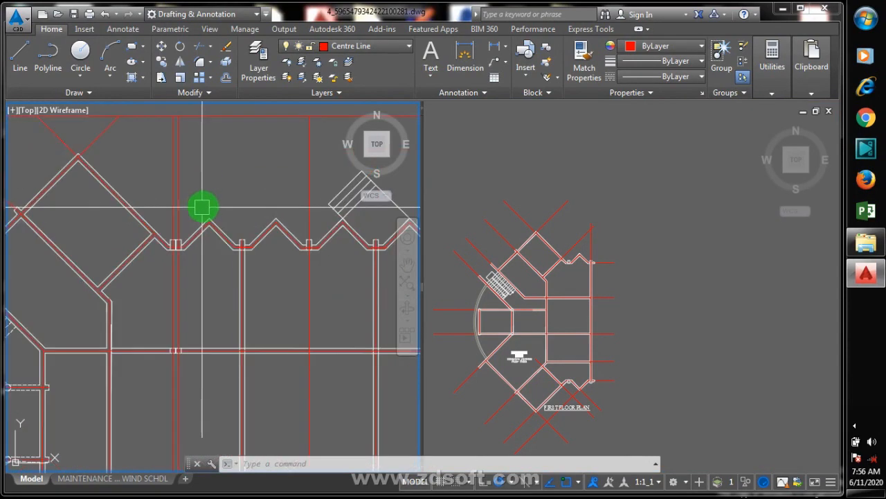
scroll(202, 206, down, 5)
scroll(142, 257, up, 6)
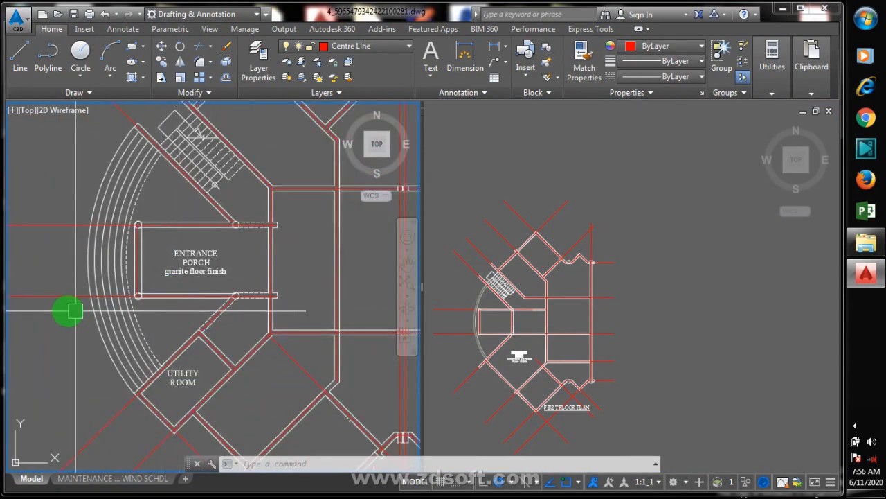
scroll(75, 312, down, 4)
scroll(89, 340, up, 4)
scroll(182, 293, down, 2)
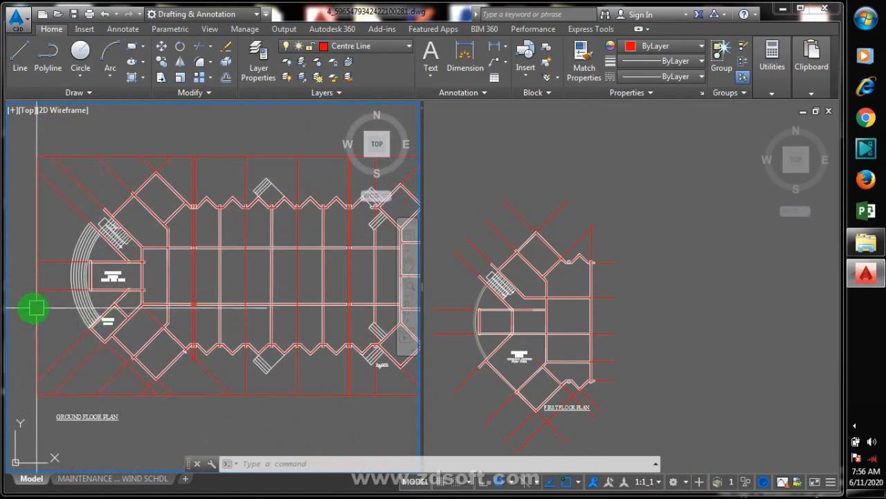
scroll(36, 309, down, 3)
scroll(119, 311, up, 3)
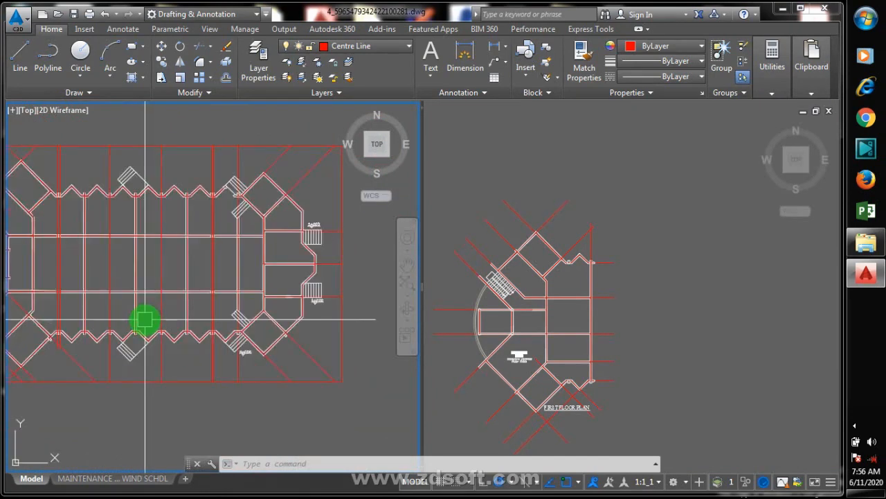
scroll(142, 335, down, 2)
scroll(149, 387, up, 4)
scroll(174, 401, up, 3)
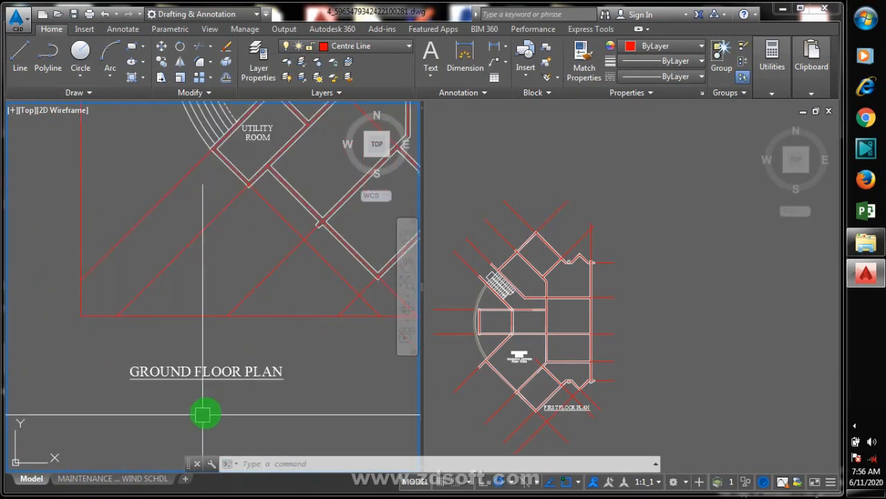
scroll(135, 419, down, 3)
scroll(117, 389, down, 1)
scroll(121, 388, up, 2)
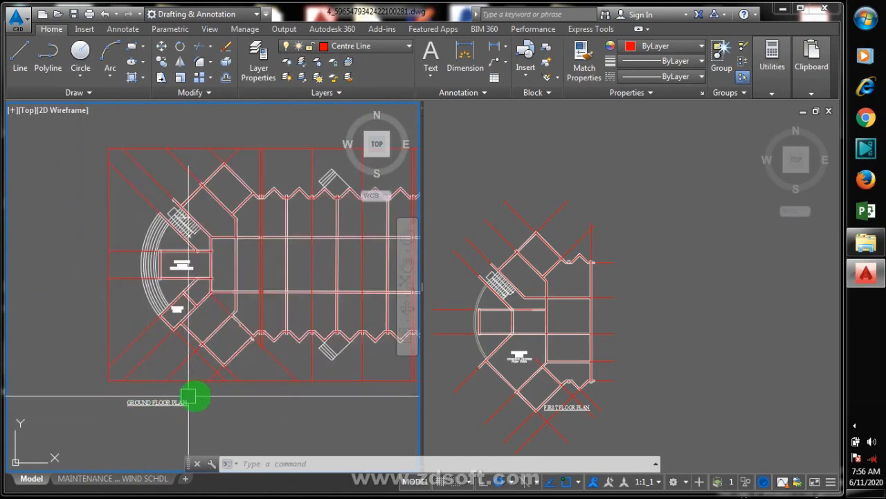
Step: Compare the first floor plan's wall centre lines with those of the ground floor plan, checking the area beside the staircase
click(597, 326)
scroll(596, 322, up, 2)
scroll(591, 313, up, 2)
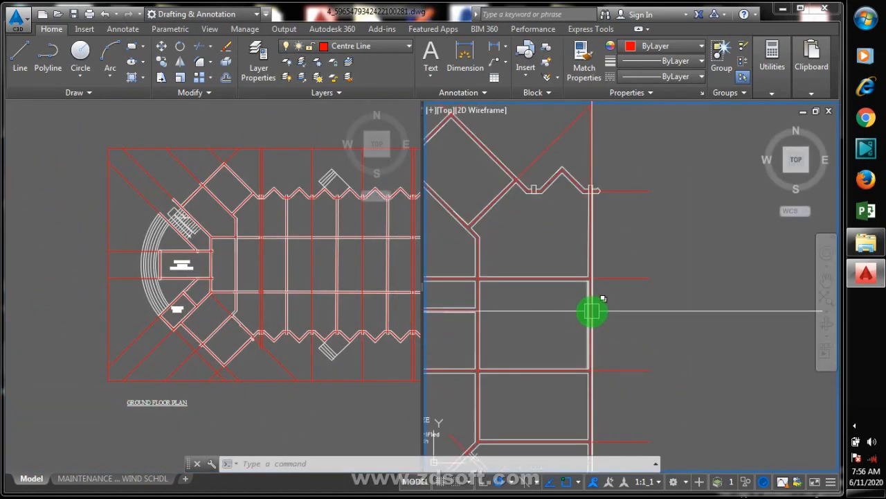
scroll(696, 311, down, 2)
scroll(696, 279, down, 2)
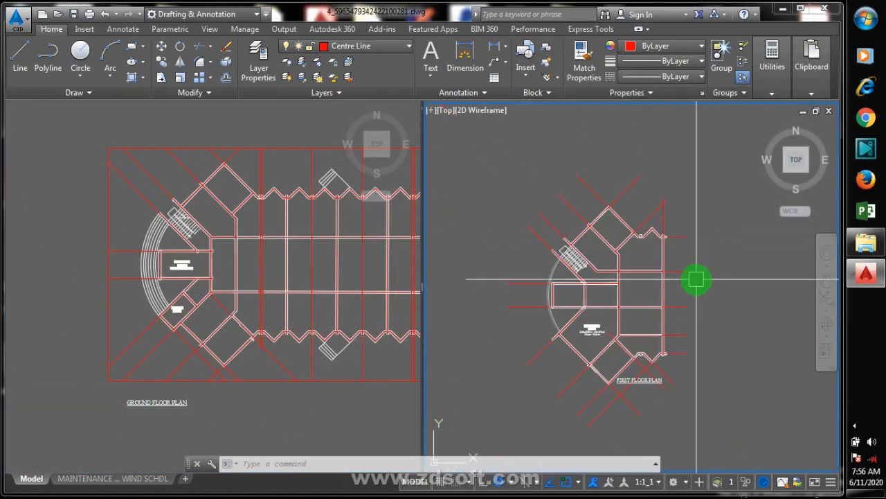
click(357, 296)
scroll(310, 284, up, 2)
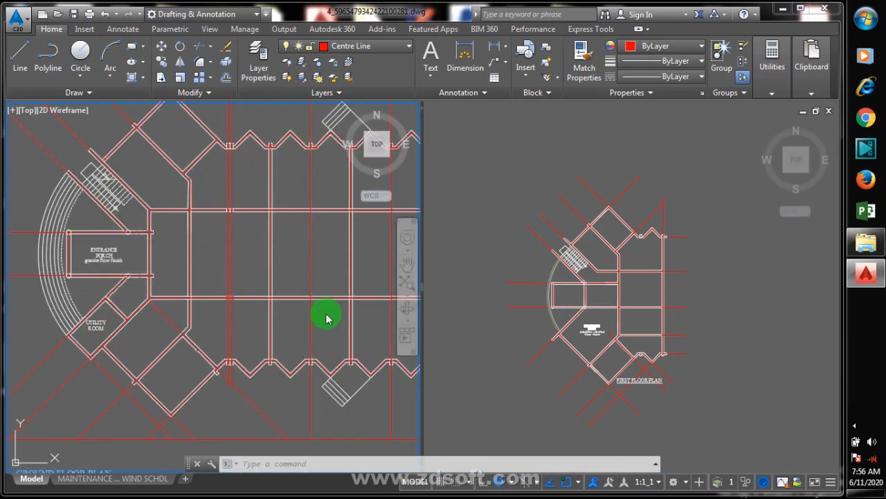
scroll(276, 282, down, 2)
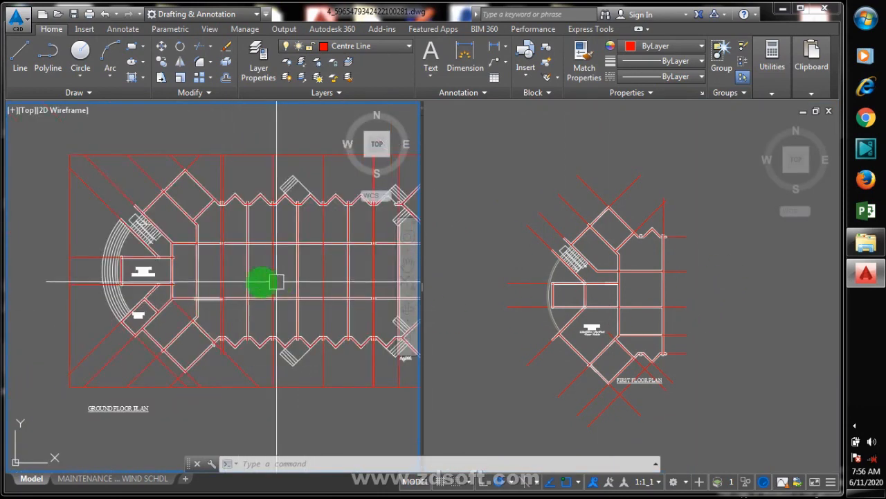
click(615, 298)
scroll(610, 298, up, 4)
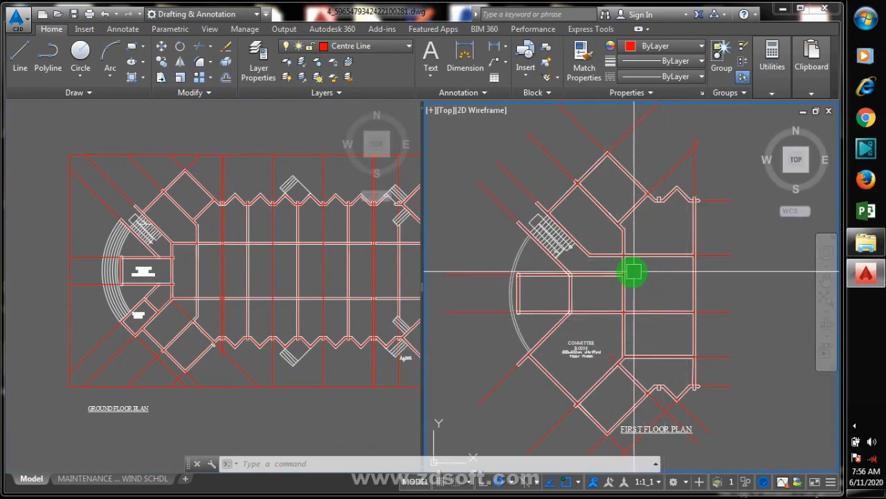
scroll(590, 267, up, 4)
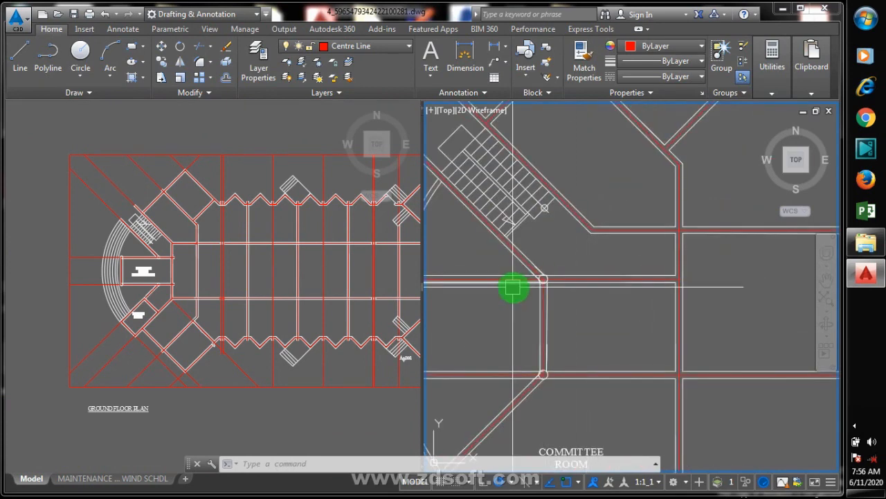
Step: Draw a line on the first floor plan from the round column's centre towards the wall corner beside the staircase
scroll(574, 319, down, 4)
scroll(618, 300, up, 5)
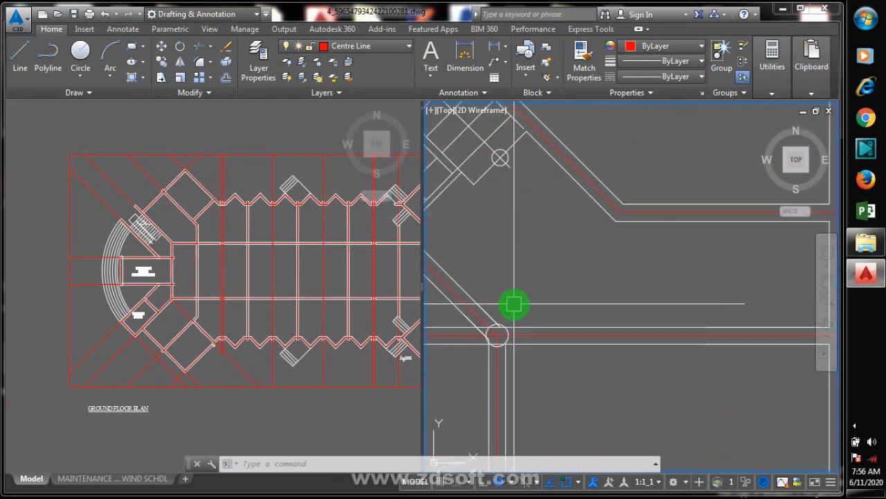
text(l)
key(Return)
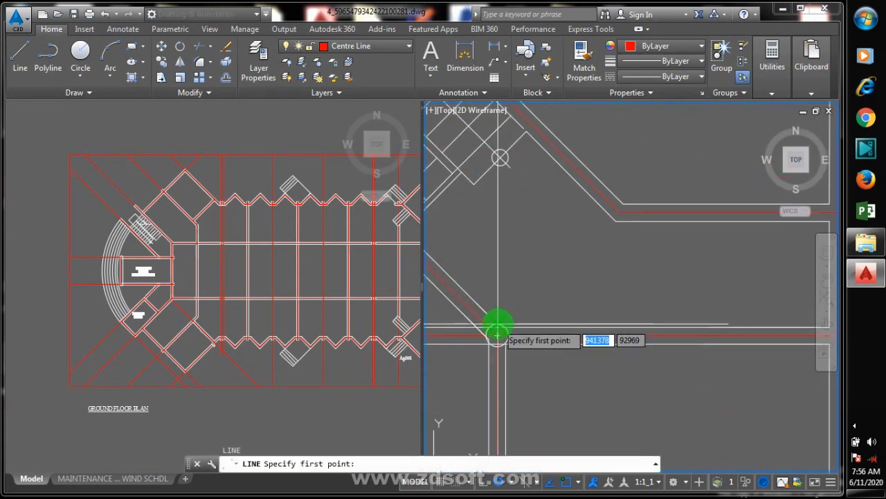
click(497, 335)
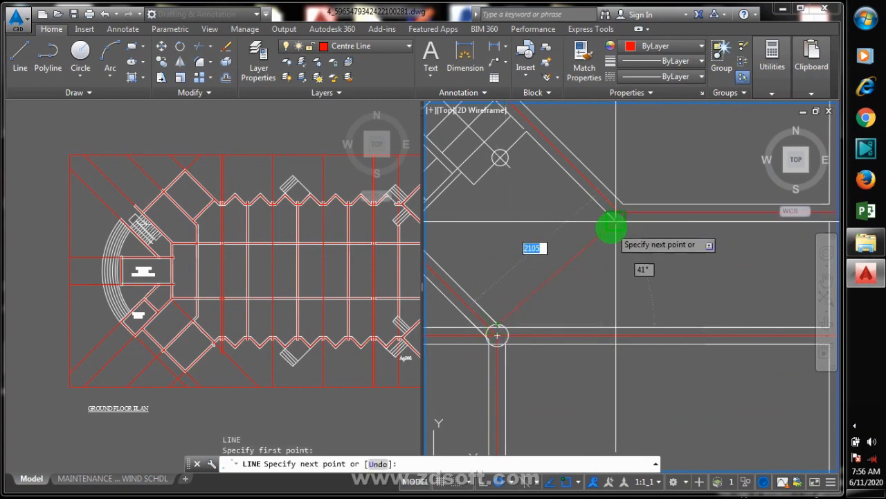
click(854, 425)
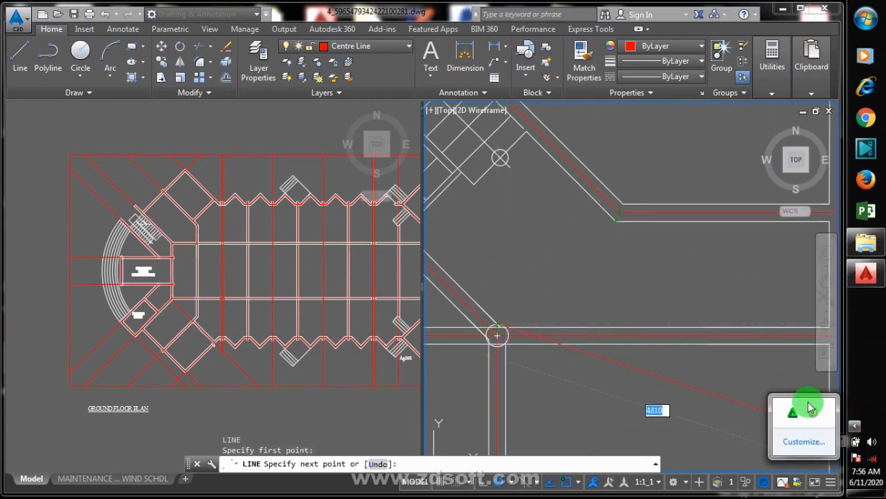
right_click(809, 416)
click(827, 408)
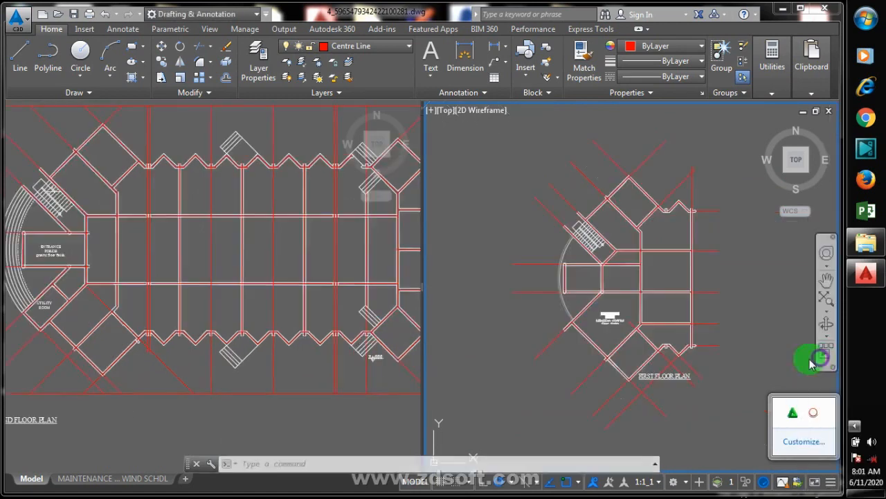
Step: Erase the COMMITTEE ROOM label and its vitrified floor finish note from the first floor plan
scroll(728, 187, up, 4)
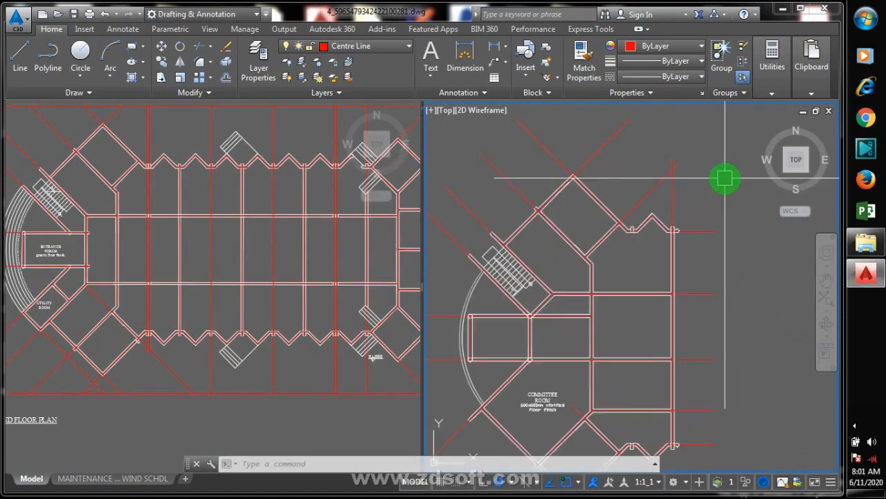
scroll(730, 198, down, 3)
scroll(665, 285, down, 2)
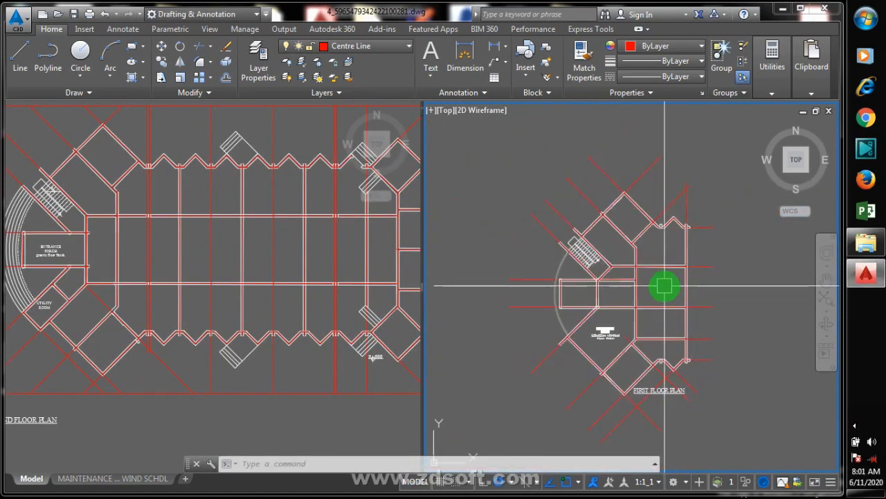
scroll(652, 333, up, 4)
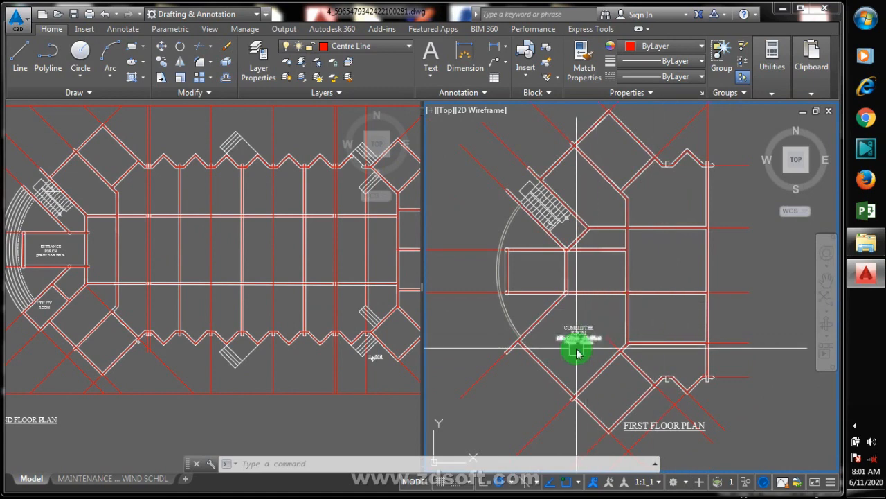
text(e)
key(Return)
scroll(577, 353, up, 4)
click(633, 277)
click(534, 349)
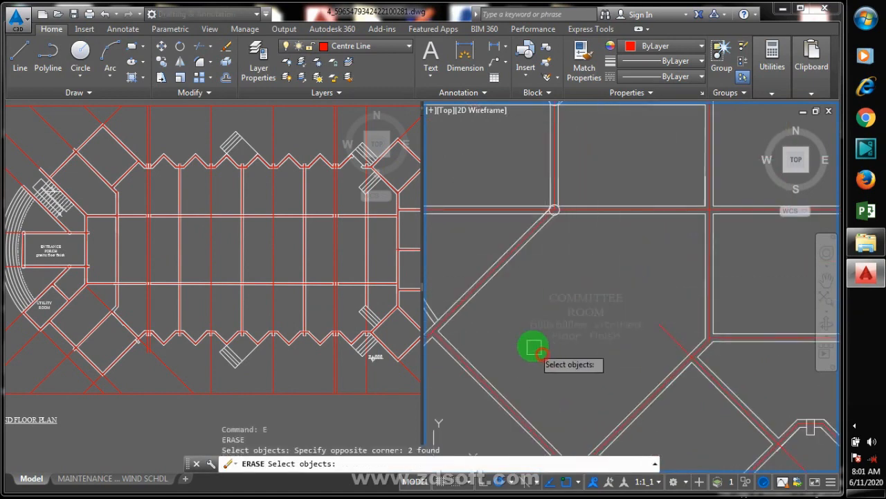
key(Return)
Step: Review the first floor plan and its title, and the ground floor plan around the entrance porch and utility room
scroll(536, 323, down, 5)
scroll(605, 399, up, 5)
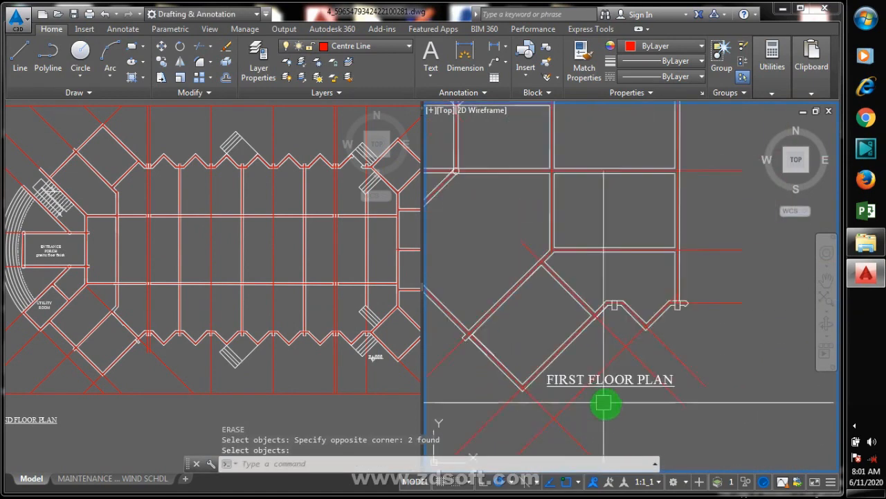
scroll(606, 403, down, 5)
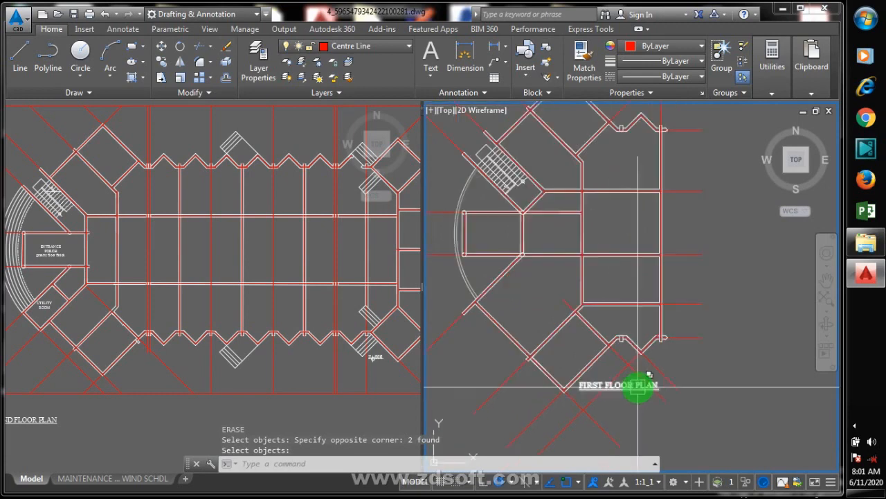
click(303, 308)
scroll(27, 239, up, 5)
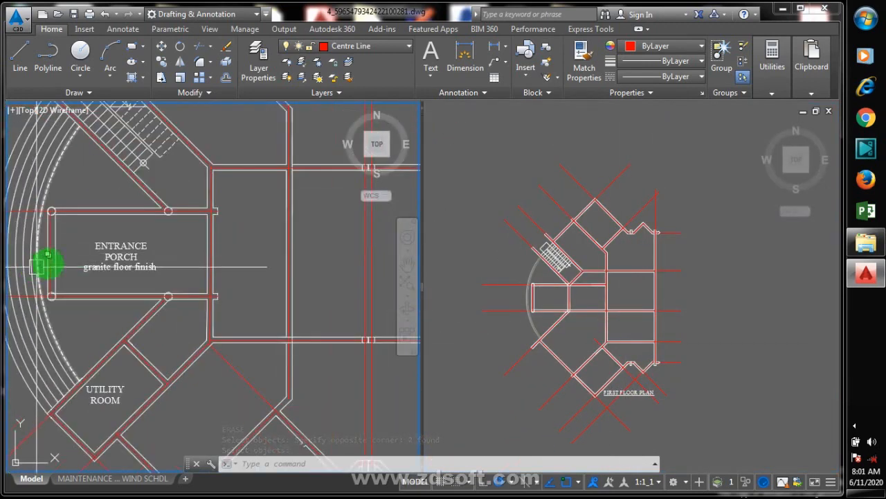
scroll(47, 264, down, 5)
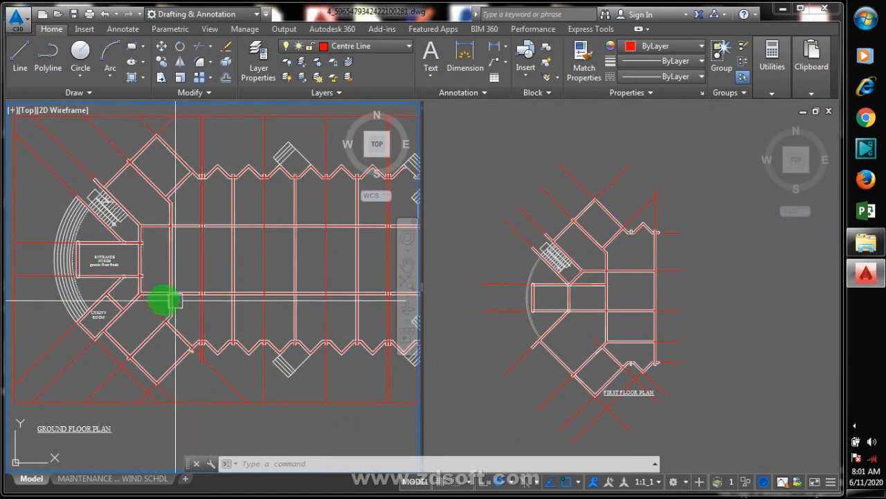
click(619, 299)
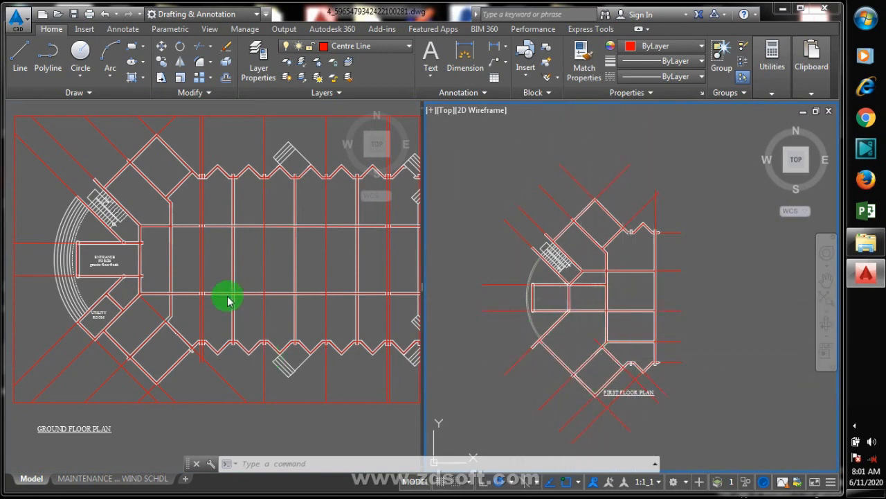
click(855, 426)
click(722, 341)
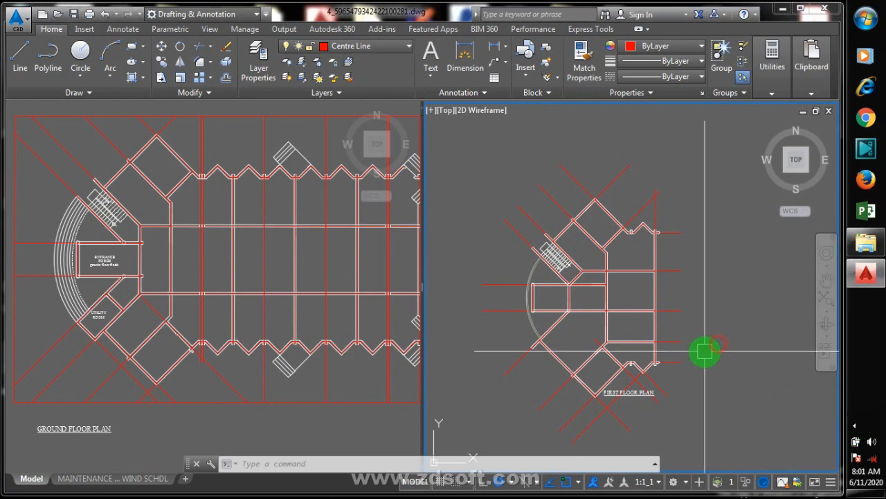
Step: Copy the ground and first floor plans with their centre lines straight down about 108,300 units into the empty space below
scroll(603, 299, down, 6)
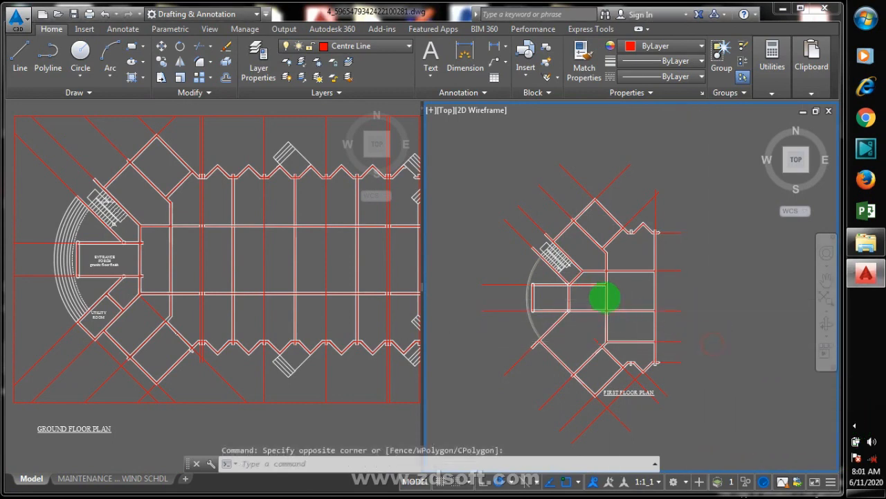
scroll(658, 329, down, 4)
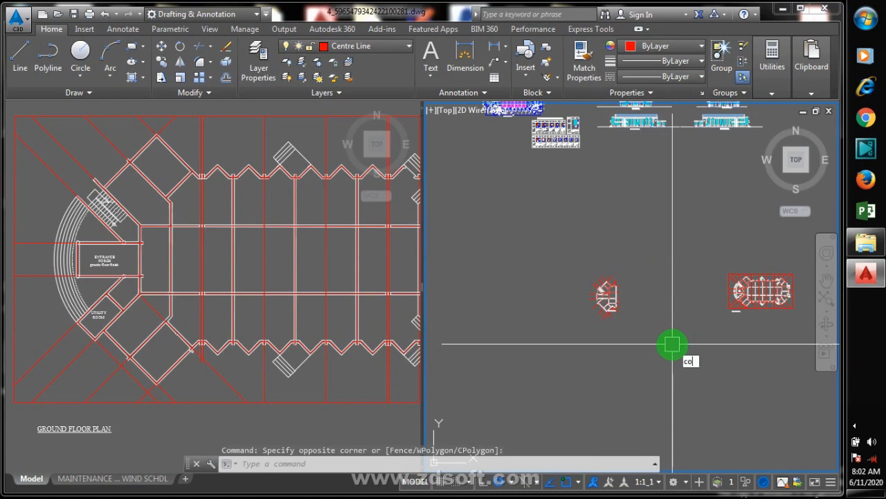
key(Return)
click(798, 259)
click(580, 342)
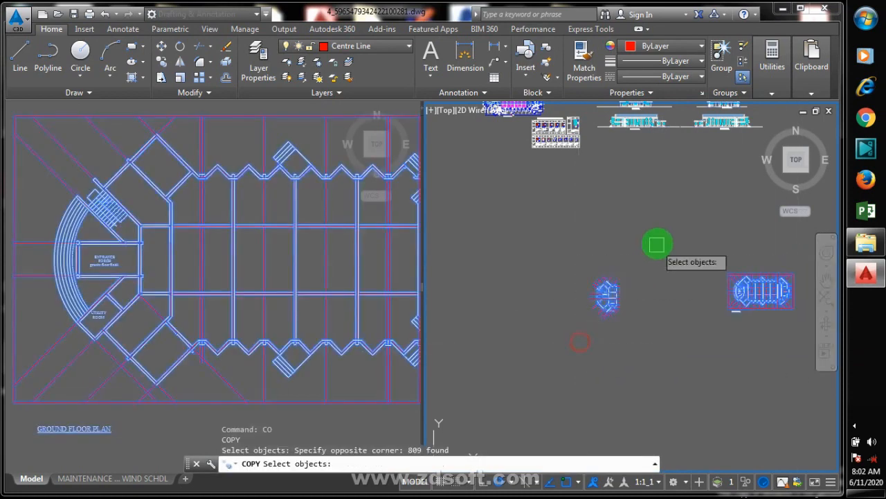
key(Return)
click(662, 229)
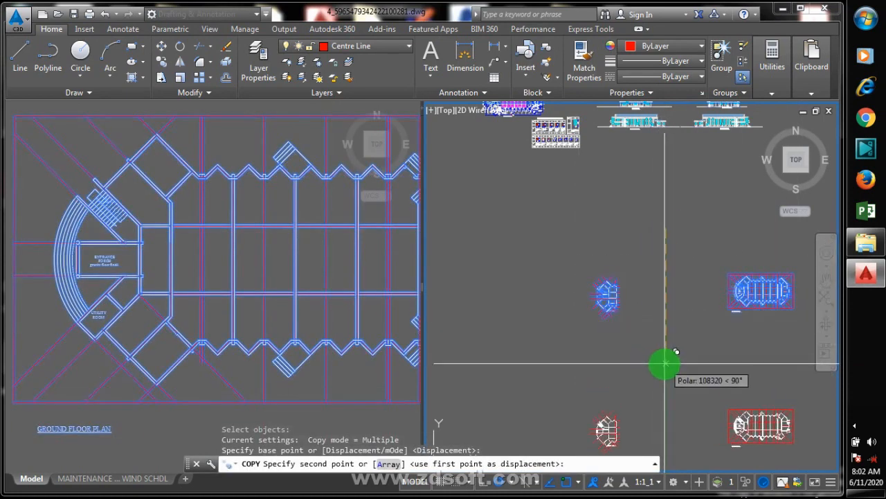
key(Escape)
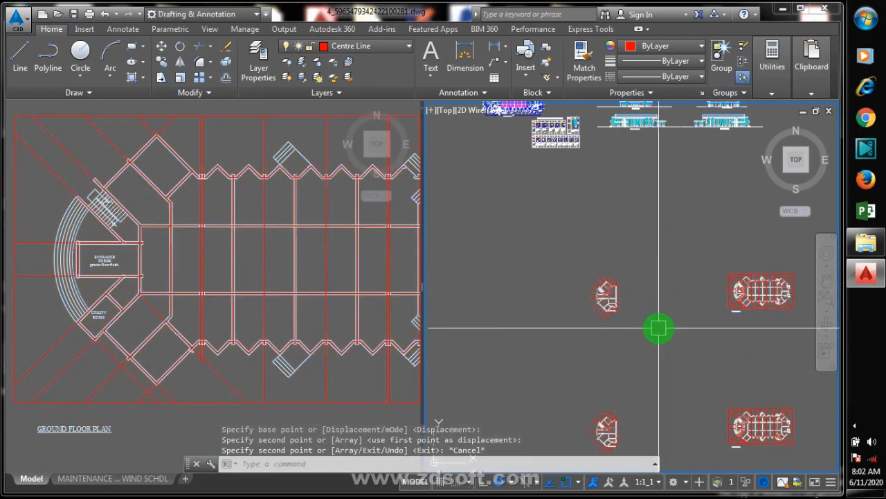
Step: Select the entire lower copy of the first floor plan and change its colour to blue
scroll(665, 416, down, 2)
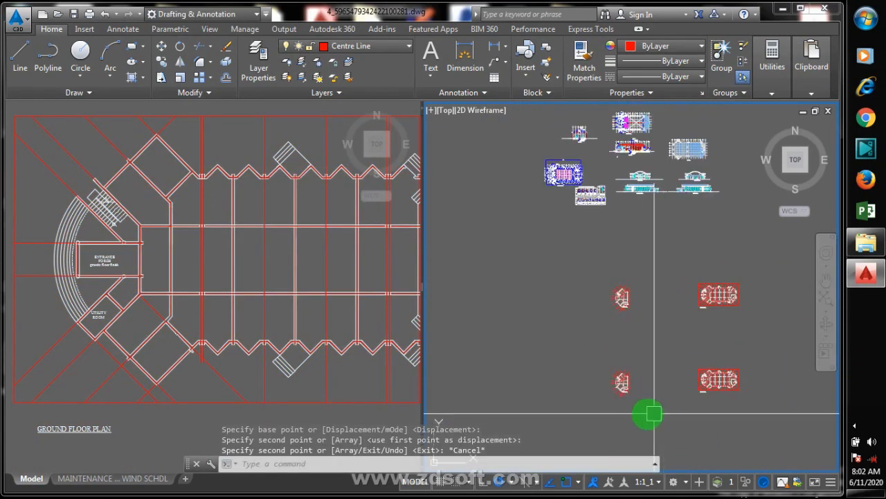
scroll(647, 413, up, 6)
click(665, 224)
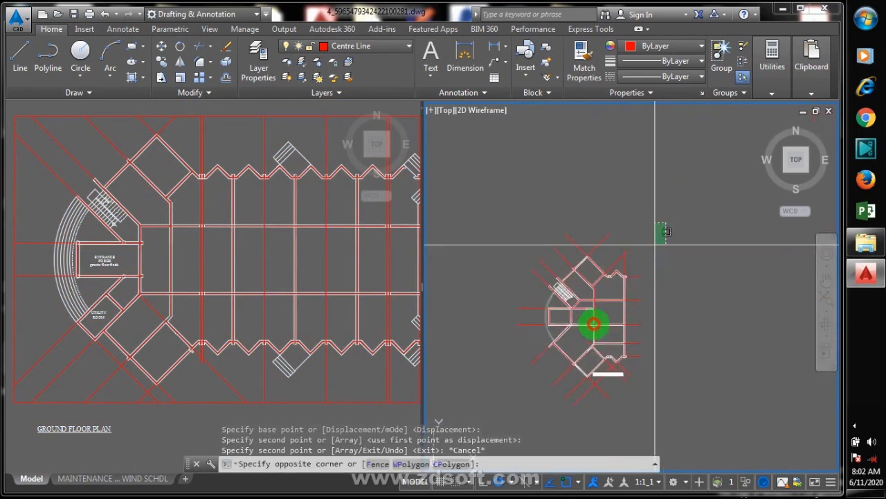
click(509, 418)
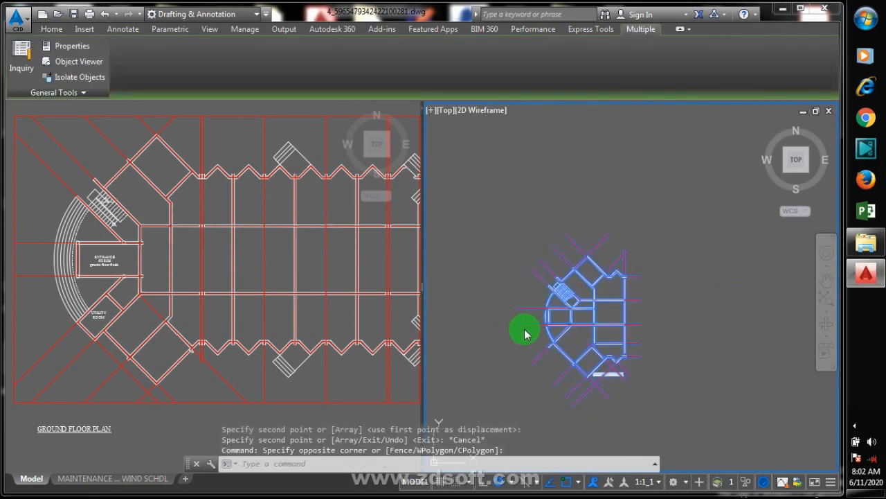
right_click(496, 278)
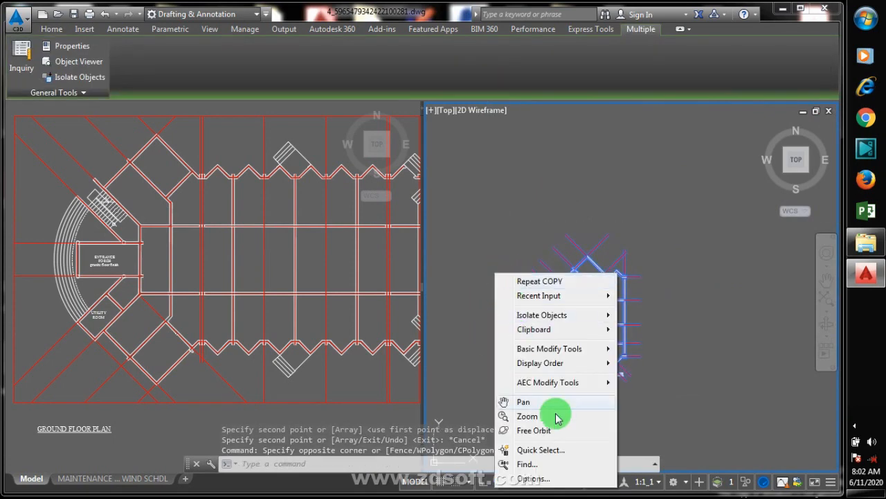
click(869, 426)
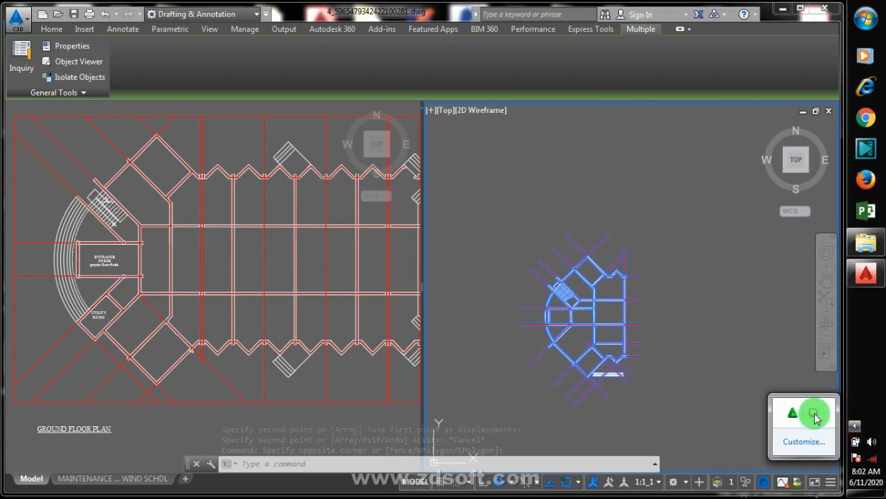
right_click(797, 414)
click(819, 356)
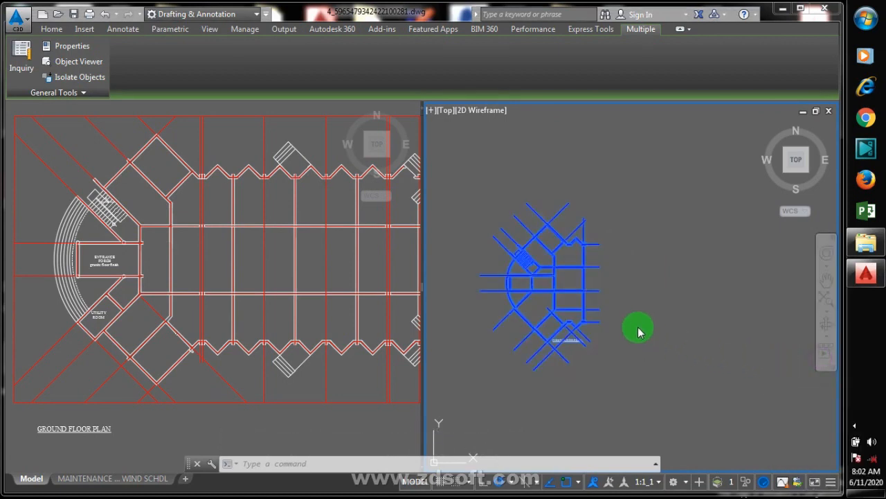
Step: Move the blue first floor plan horizontally to the empty space on the right of the copied ground floor plan
scroll(544, 346, down, 3)
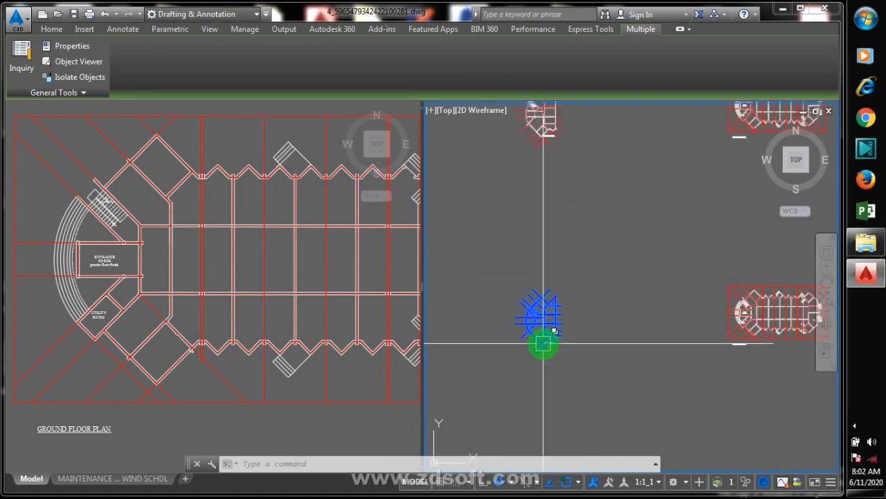
text(m)
key(Return)
click(602, 265)
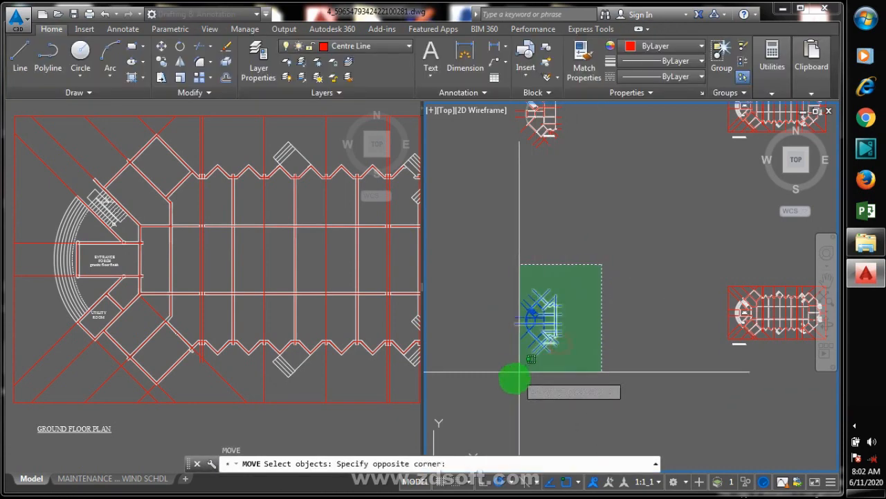
click(515, 379)
key(Return)
click(515, 381)
scroll(495, 363, down, 2)
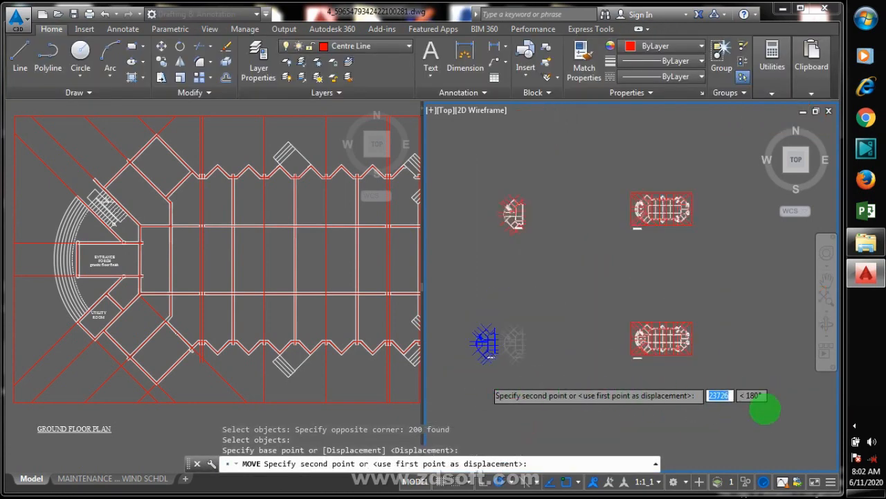
scroll(765, 402, down, 2)
scroll(682, 389, up, 2)
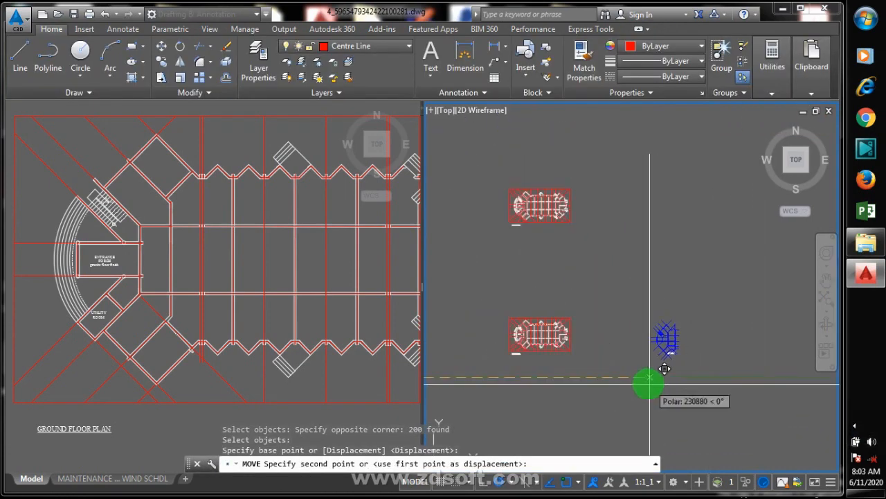
click(610, 379)
Step: Examine the blue first floor plan beside the copied ground floor plan, looking closely at the wall ends around the staircase
scroll(653, 358, up, 3)
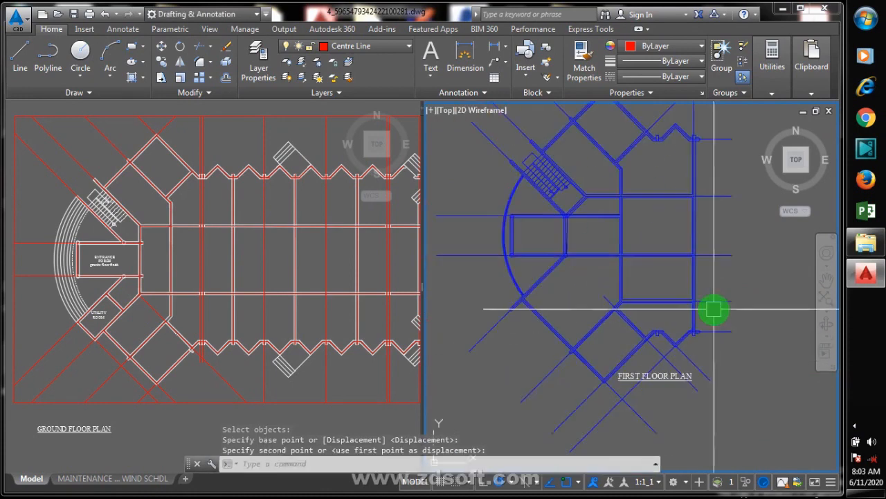
scroll(715, 329, down, 1)
scroll(720, 318, up, 3)
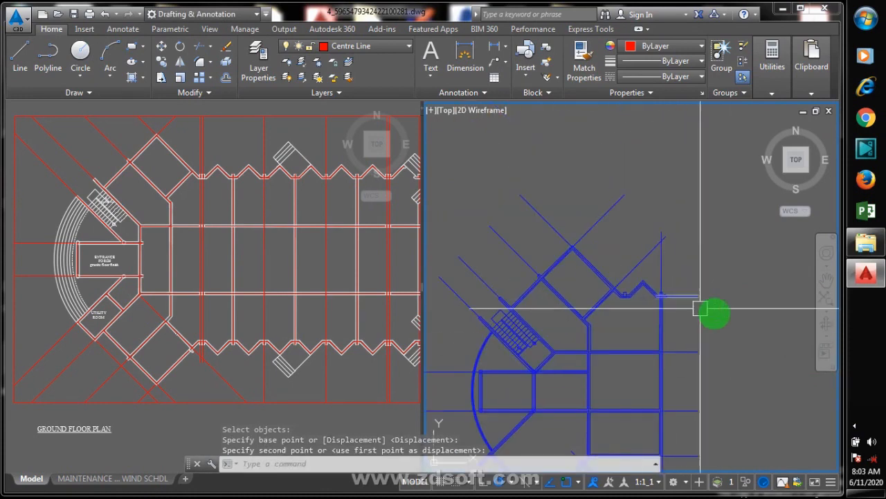
scroll(740, 297, down, 6)
scroll(740, 323, up, 5)
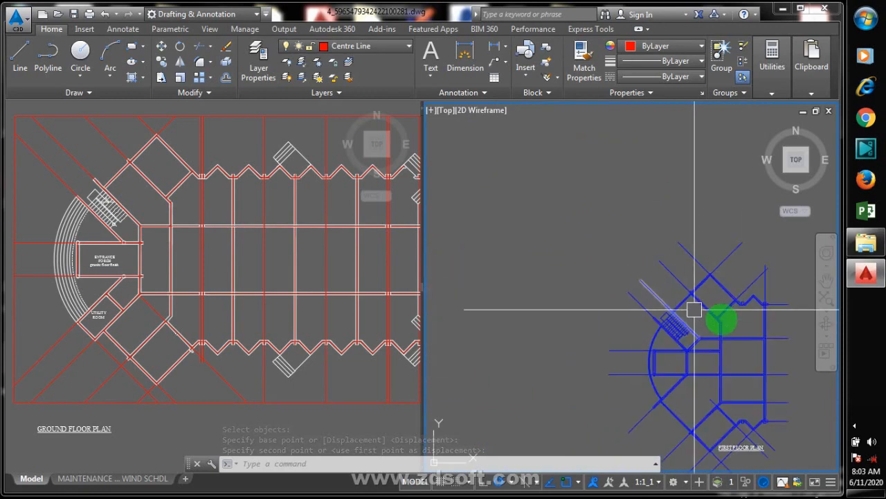
scroll(697, 307, down, 5)
scroll(616, 327, up, 3)
scroll(665, 317, down, 3)
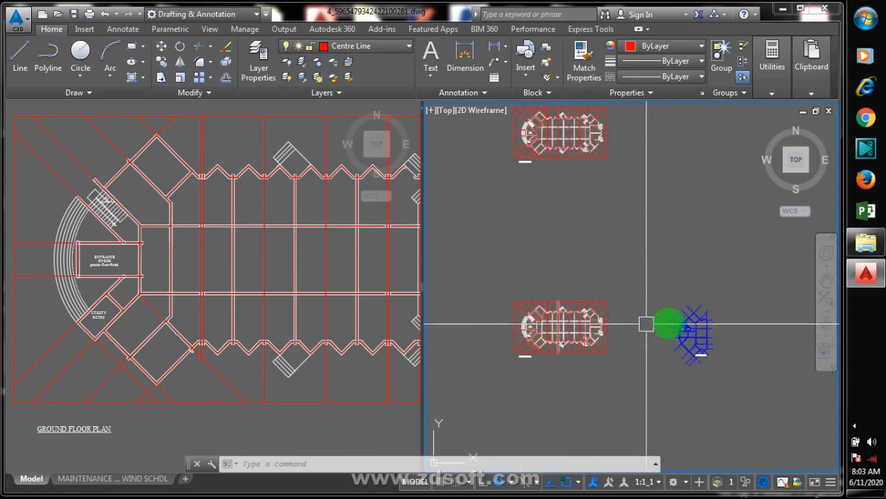
scroll(700, 297, up, 5)
scroll(603, 317, up, 4)
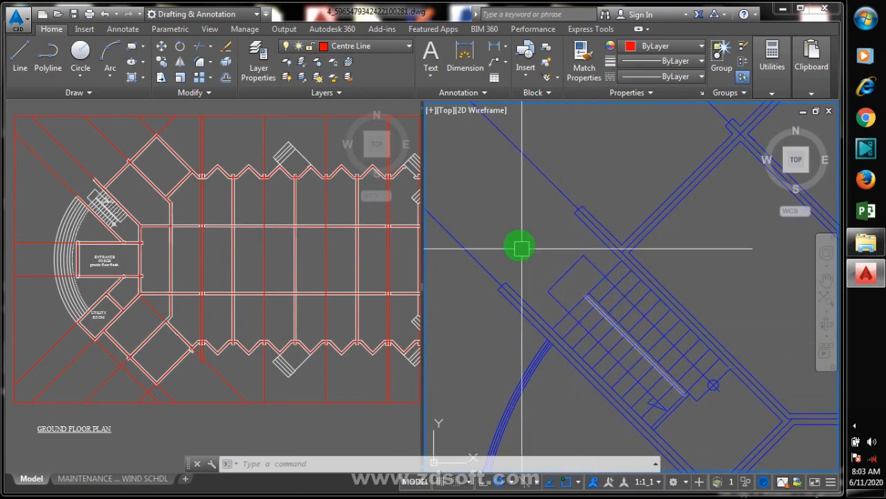
scroll(673, 367, down, 6)
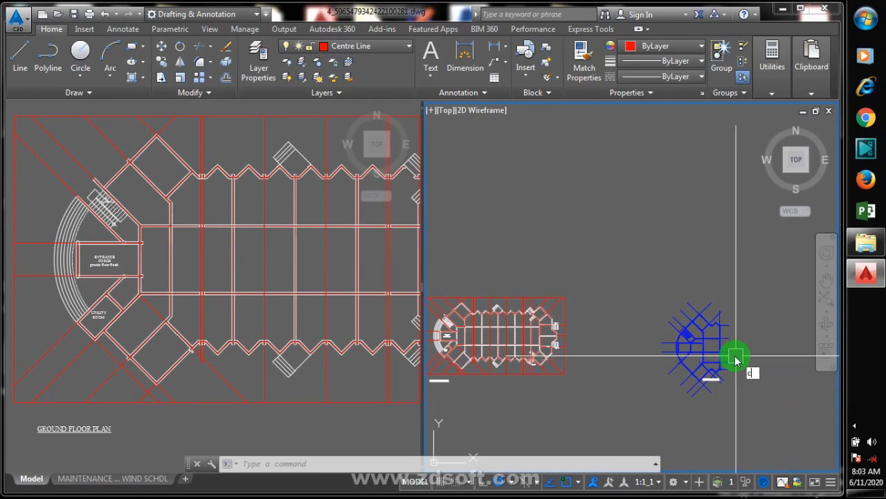
text(m)
key(Return)
key(Escape)
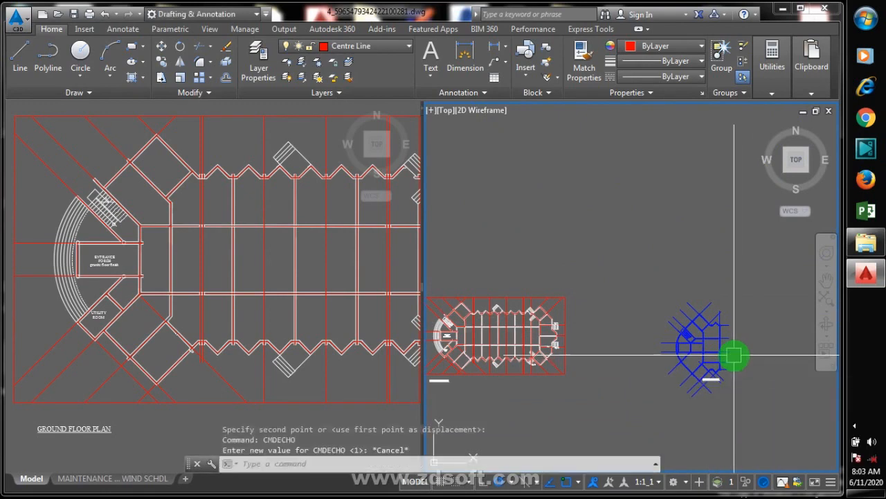
Step: Move the blue first floor plan onto the copied ground floor plan, matching the centre of the wall end beside the staircase
text(m)
key(Return)
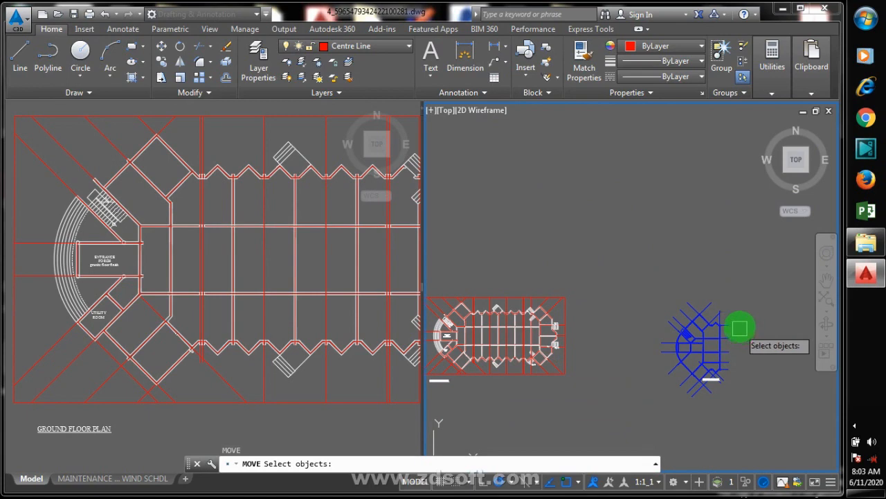
click(665, 388)
key(Return)
scroll(682, 340, up, 6)
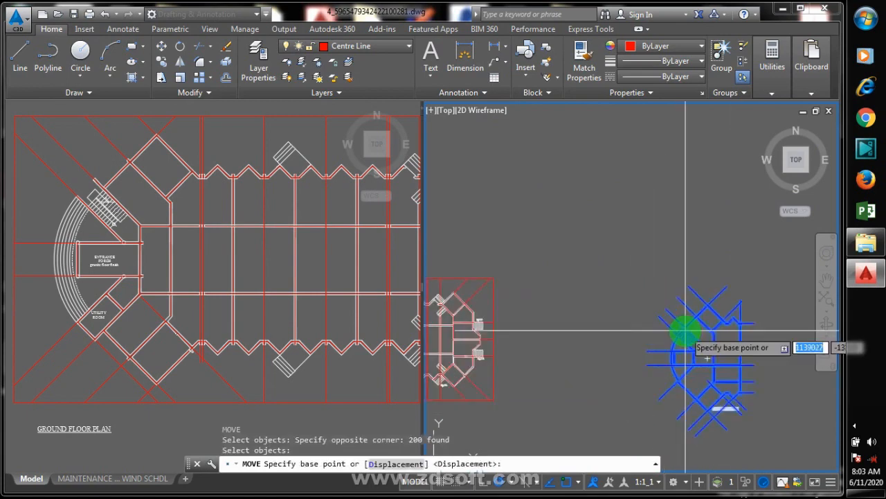
scroll(632, 367, up, 2)
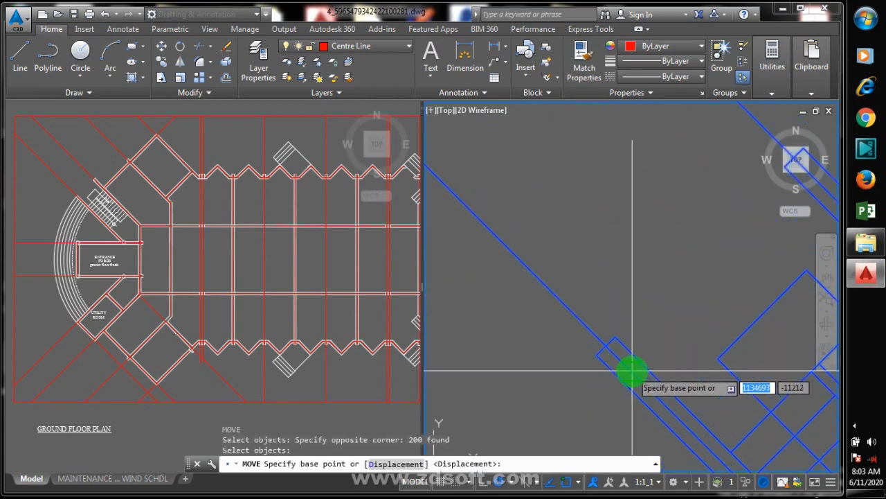
click(606, 346)
scroll(723, 356, down, 6)
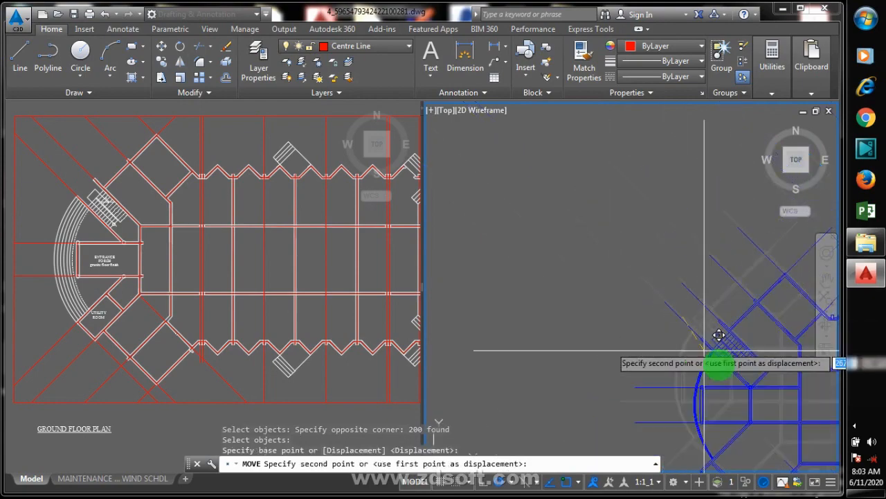
scroll(613, 342, up, 8)
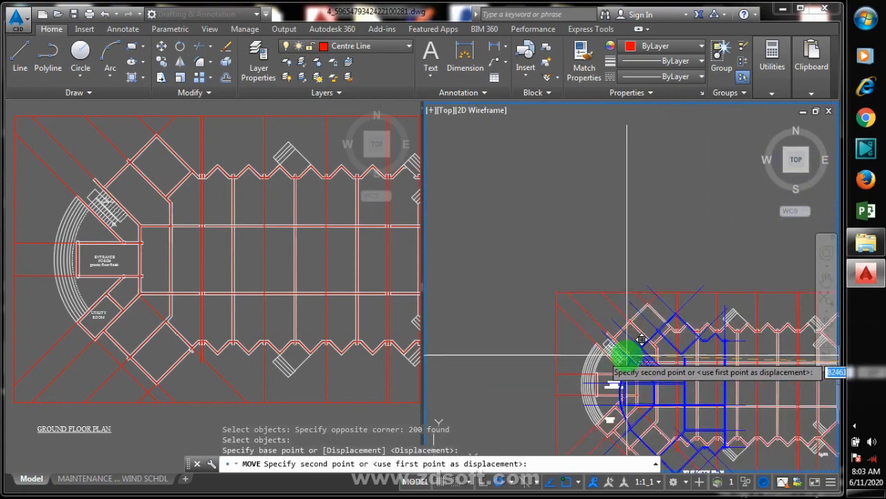
scroll(570, 344, up, 3)
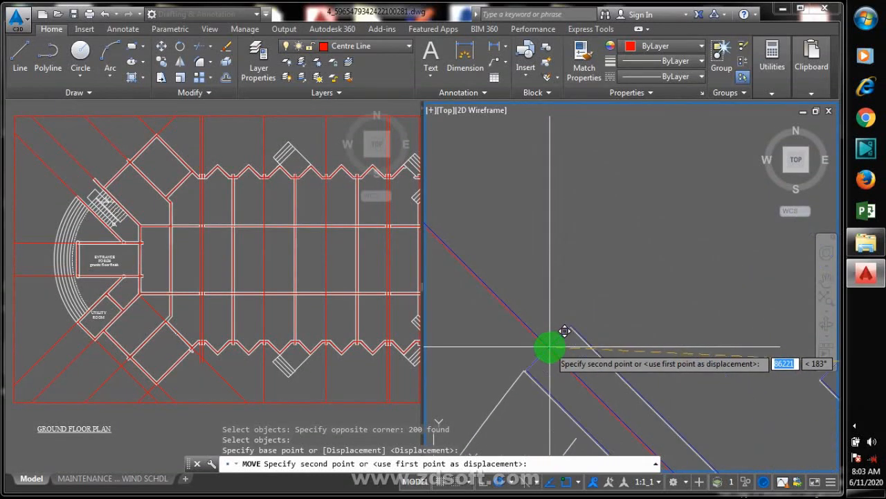
click(547, 351)
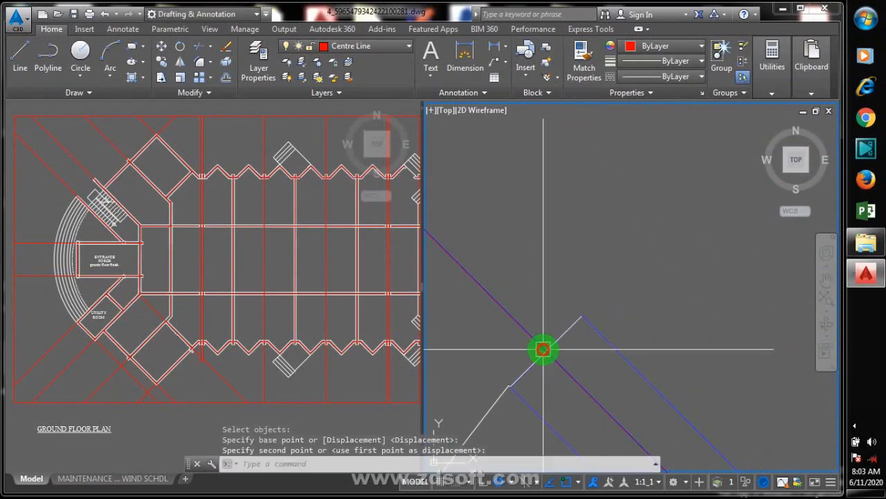
Step: Compare the overlaid blue first floor walls with the ground floor walls around the staircase, entrance porch and first floor's straight end wall
scroll(529, 237, down, 8)
scroll(567, 206, down, 3)
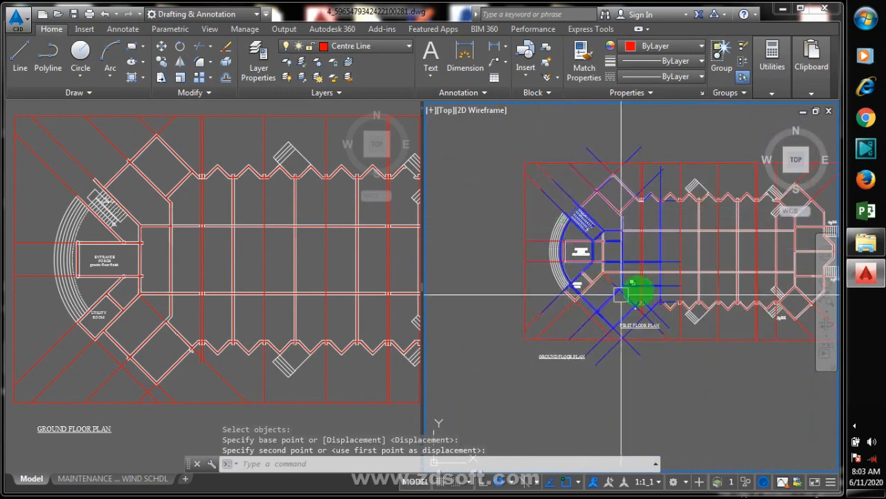
scroll(663, 222, up, 2)
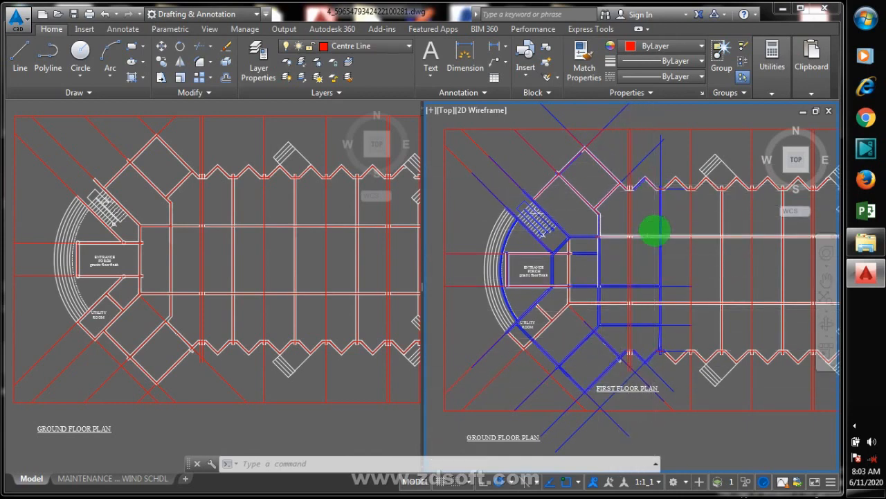
scroll(655, 218, up, 2)
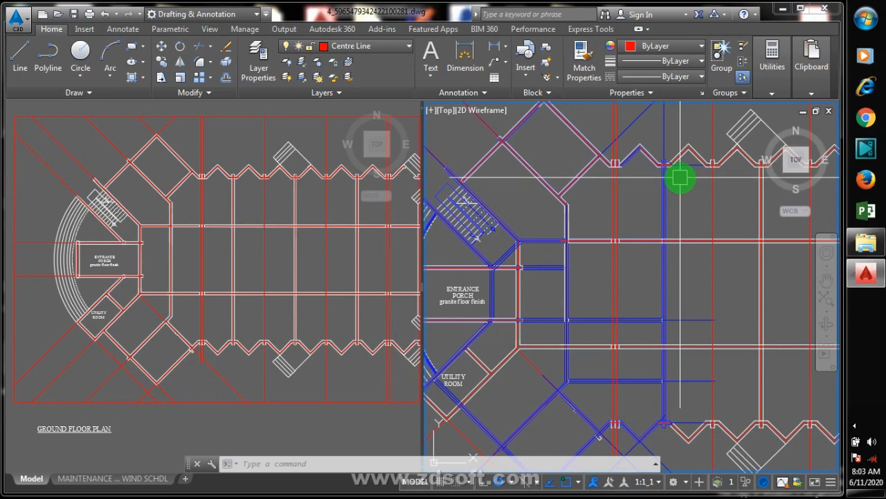
scroll(687, 170, down, 3)
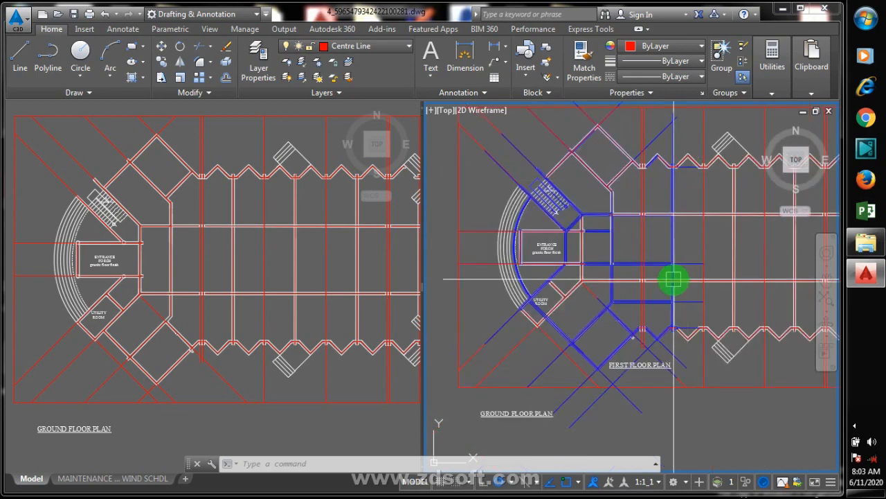
scroll(676, 265, up, 3)
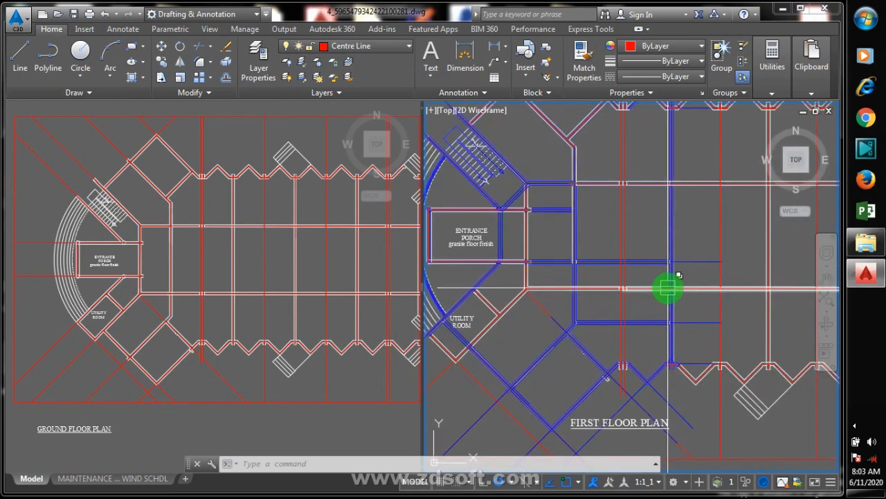
scroll(661, 307, up, 2)
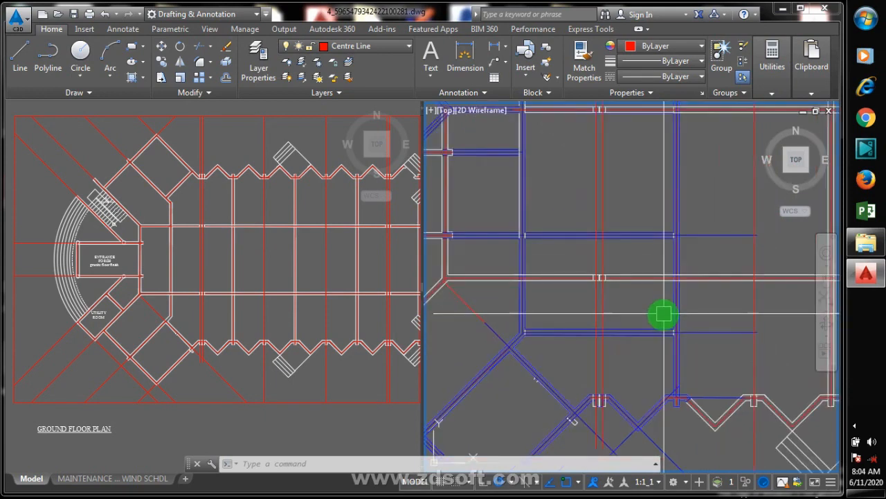
Step: Compare the overlaid blue first floor walls with the ground floor walls from the upper diagonal rooms to the straight end wall
scroll(592, 331, down, 4)
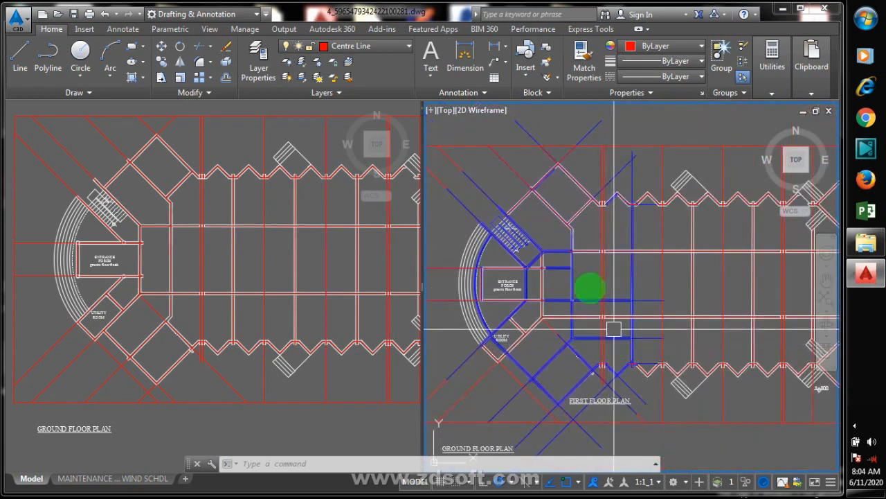
scroll(543, 204, up, 4)
scroll(538, 201, down, 4)
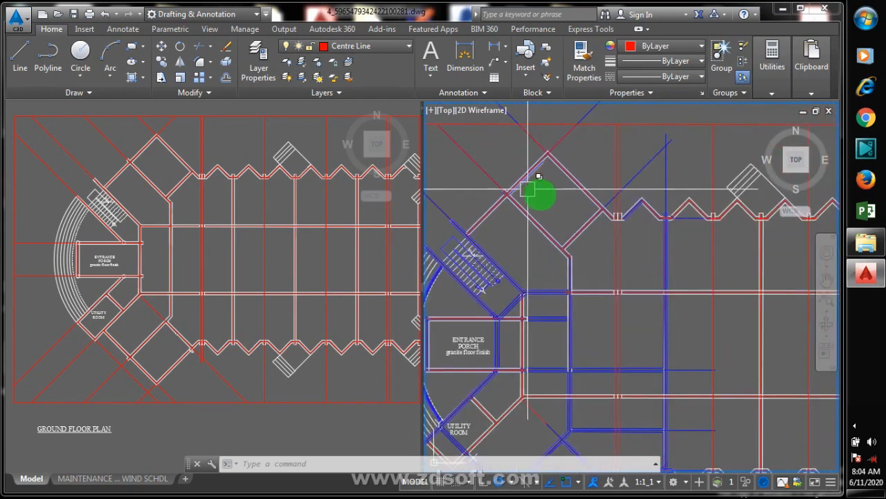
scroll(564, 254, up, 4)
scroll(651, 297, up, 2)
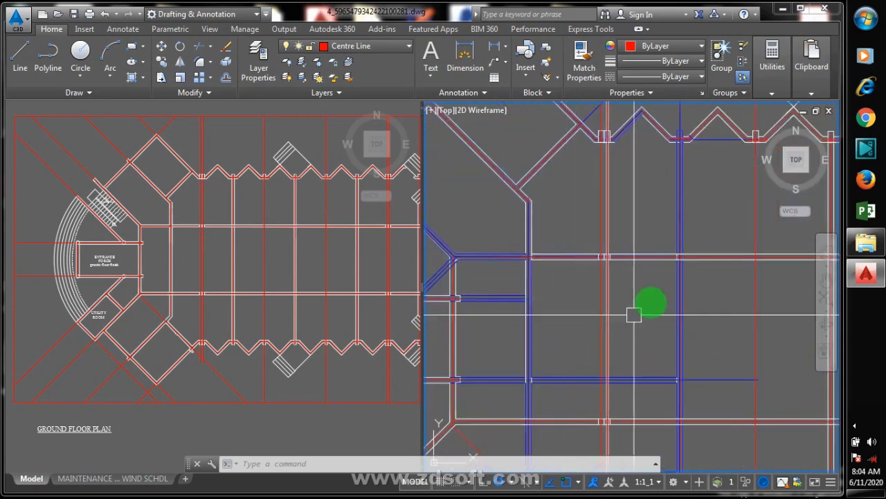
scroll(651, 296, down, 2)
scroll(619, 293, down, 3)
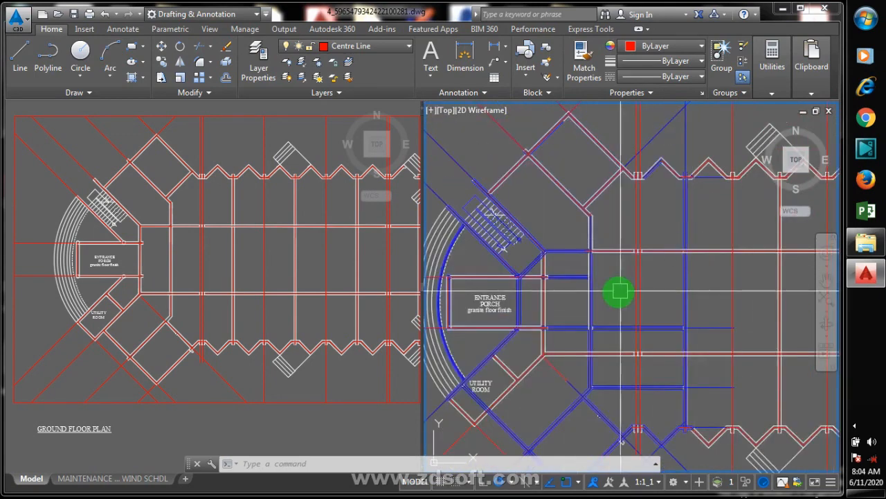
scroll(590, 330, down, 2)
scroll(518, 315, up, 2)
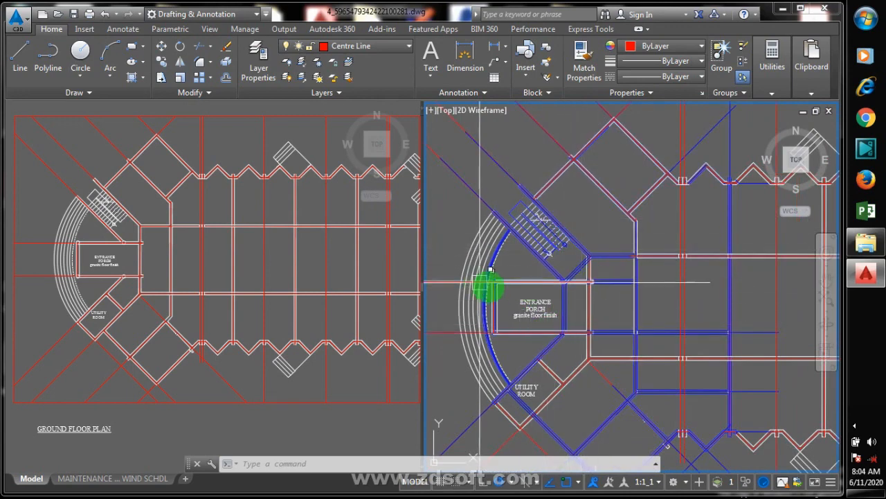
Step: Examine the overlay around the utility room and the diagonal rooms above the FIRST FLOOR PLAN title
scroll(498, 291, down, 3)
scroll(588, 402, up, 5)
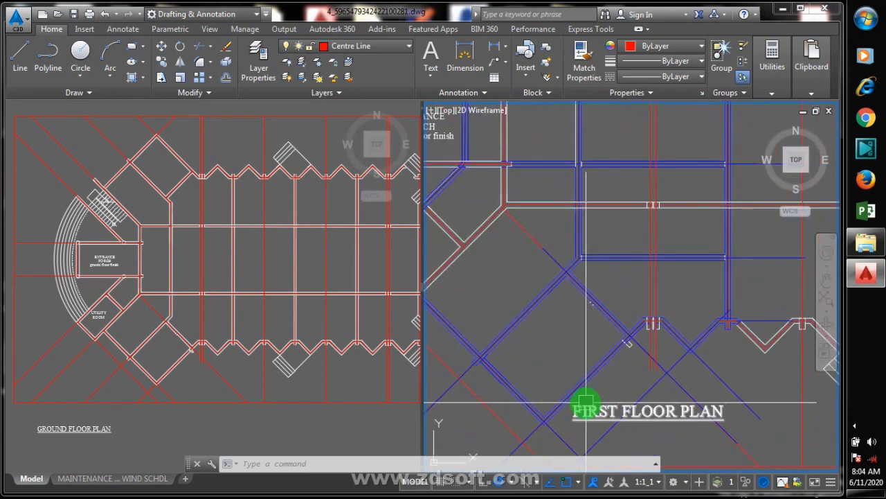
scroll(533, 403, down, 2)
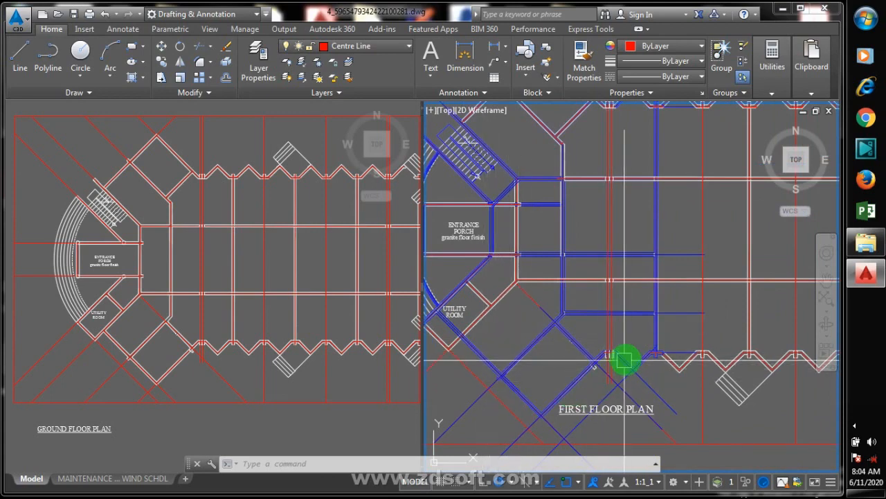
scroll(627, 360, down, 2)
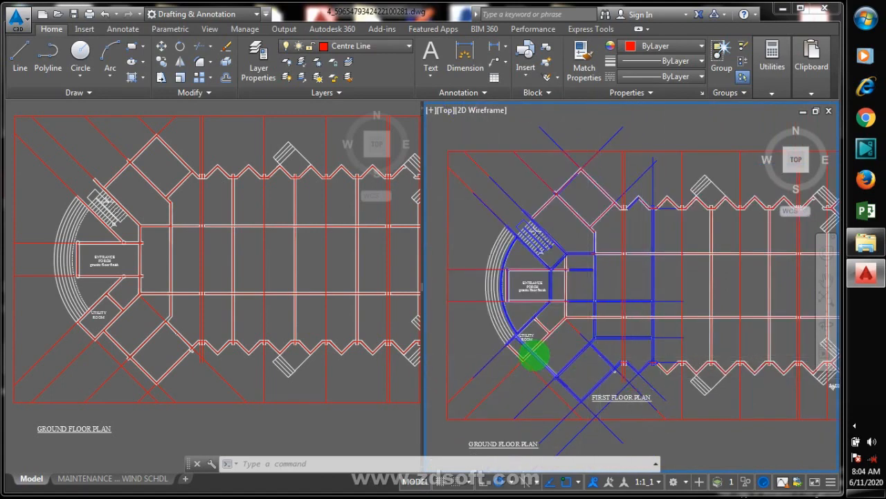
scroll(547, 363, up, 4)
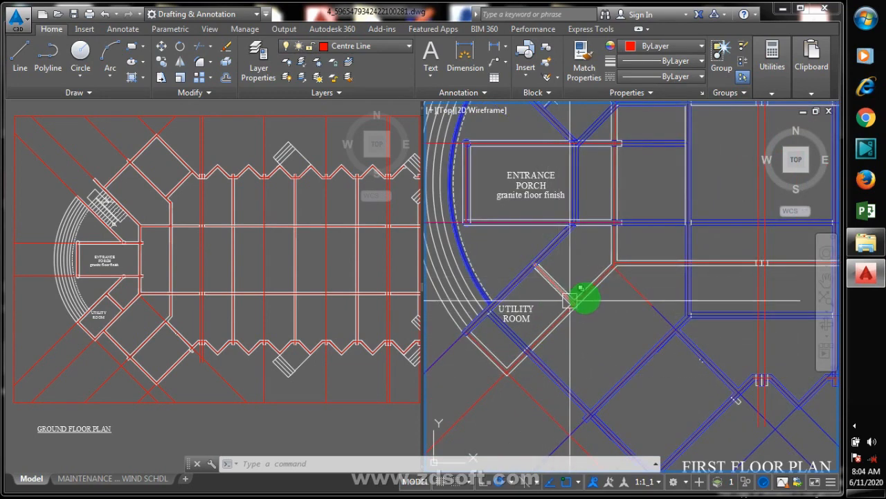
scroll(521, 304, down, 2)
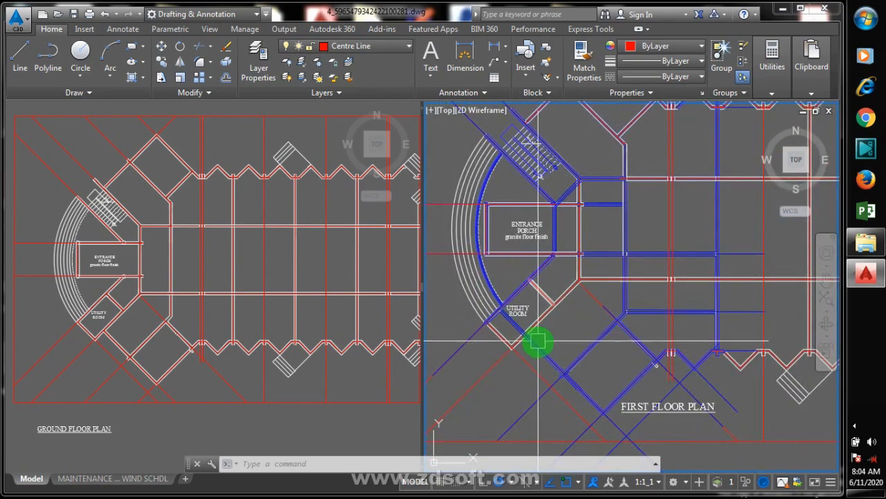
scroll(603, 281, down, 3)
scroll(665, 208, up, 3)
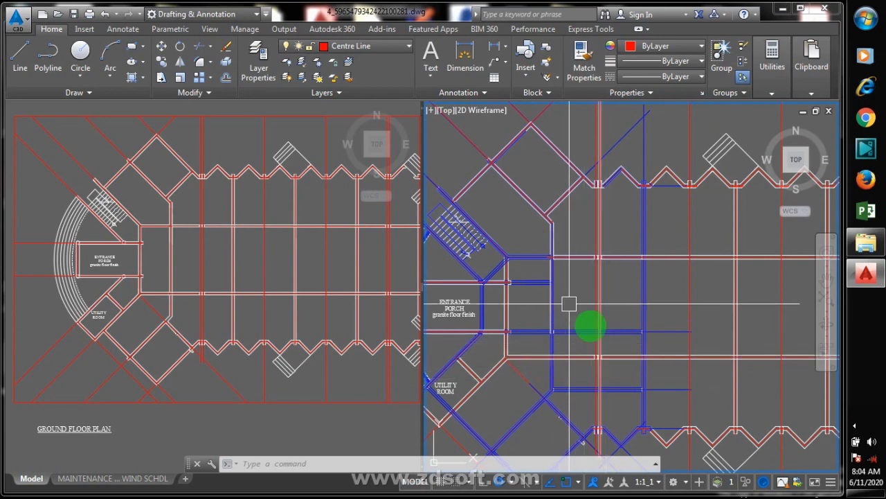
Step: Examine how the blue walls beside the entrance porch line up with the ground floor porch and long corridor walls
scroll(566, 235, down, 3)
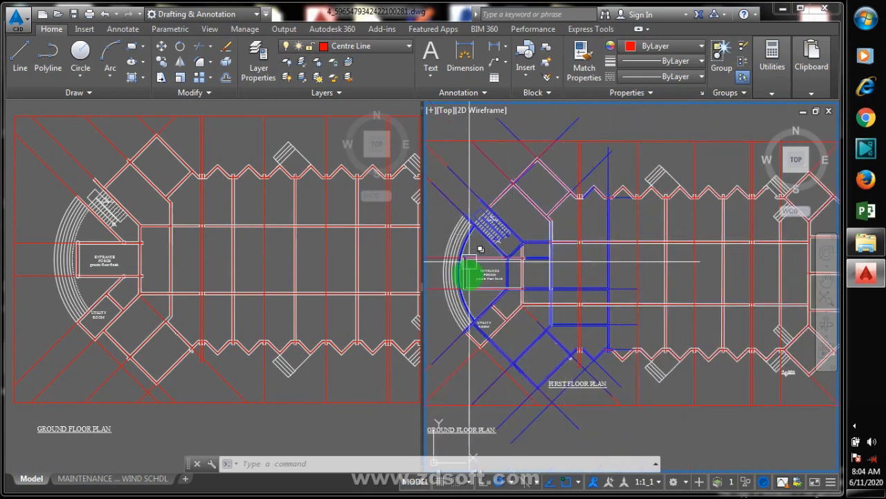
scroll(496, 253, up, 3)
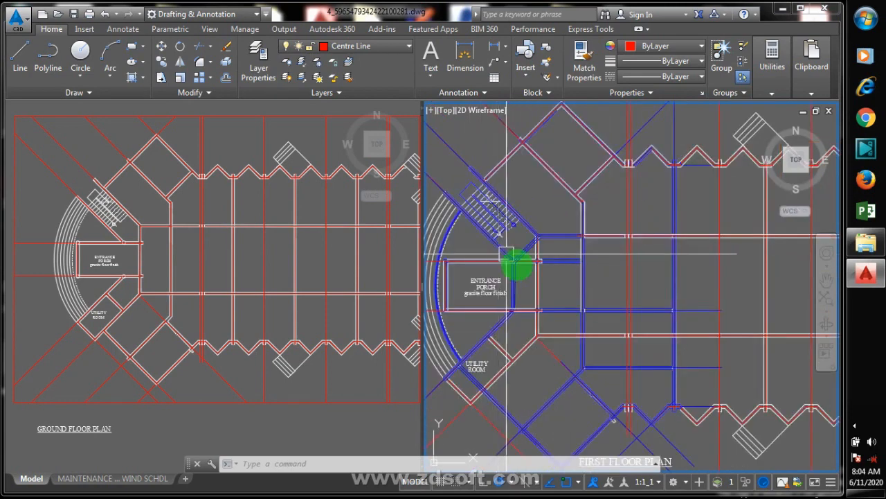
scroll(562, 262, up, 4)
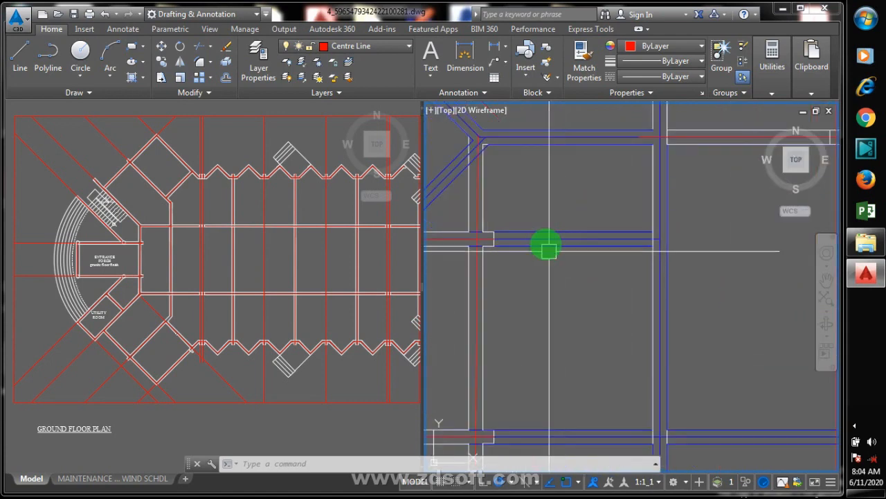
scroll(587, 303, down, 4)
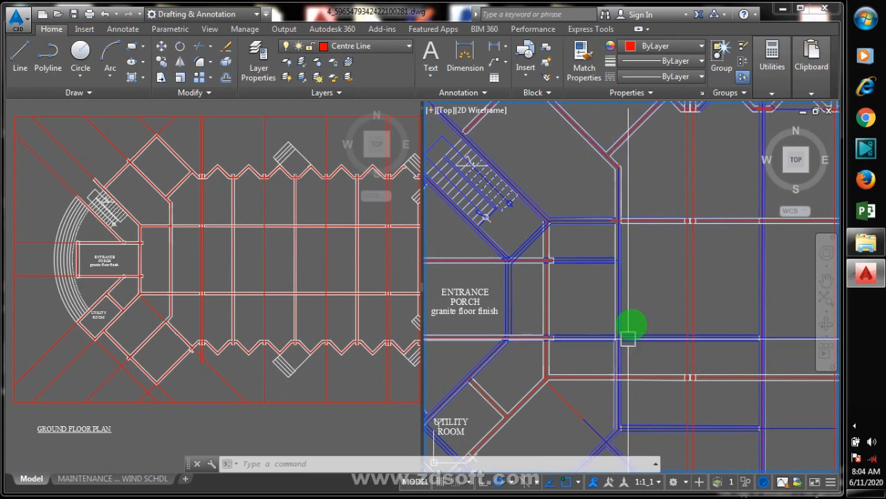
scroll(634, 309, down, 2)
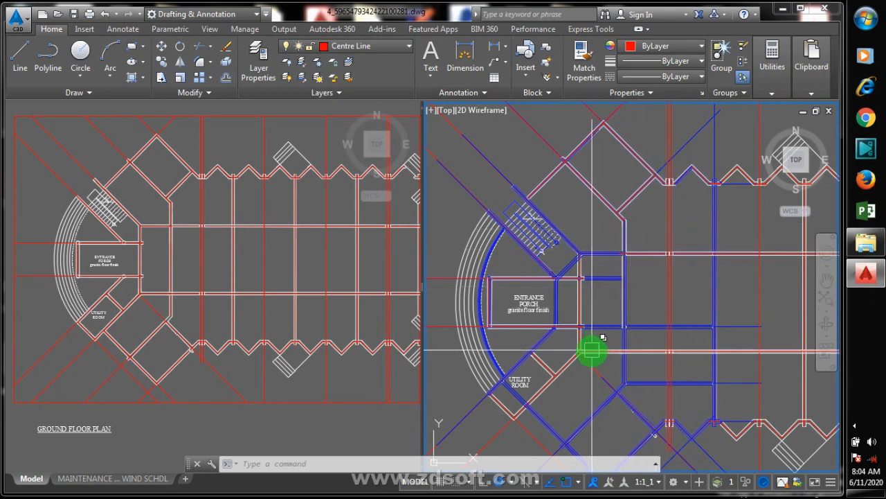
scroll(592, 352, up, 4)
scroll(570, 358, down, 3)
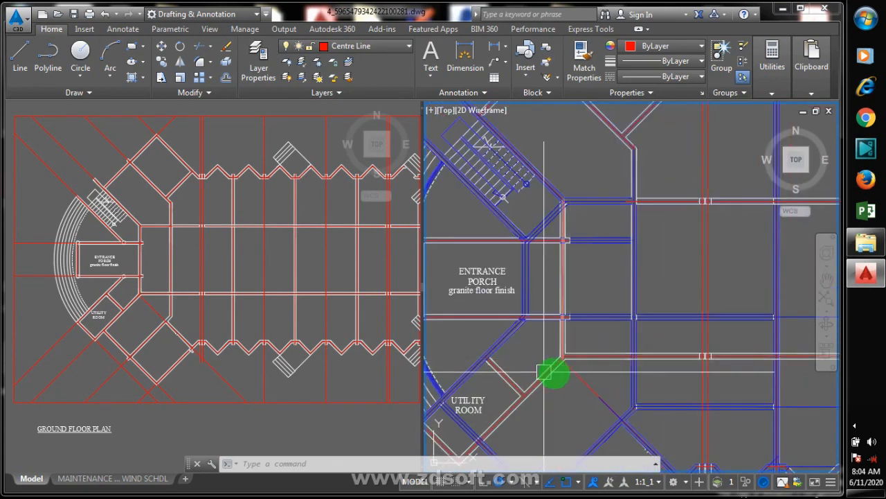
scroll(564, 362, down, 1)
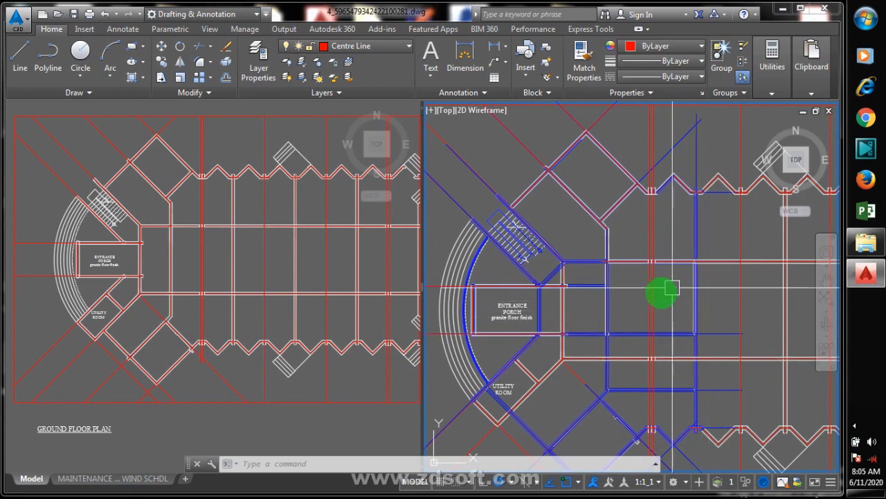
scroll(598, 300, up, 3)
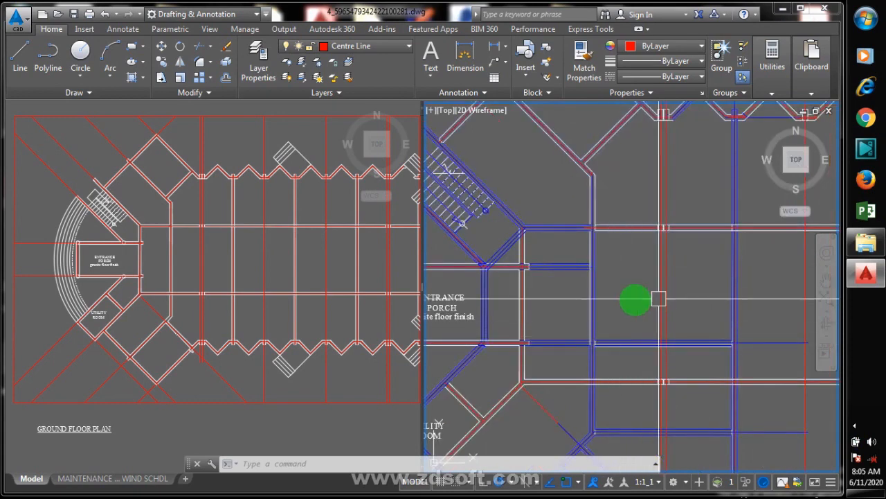
scroll(567, 316, down, 3)
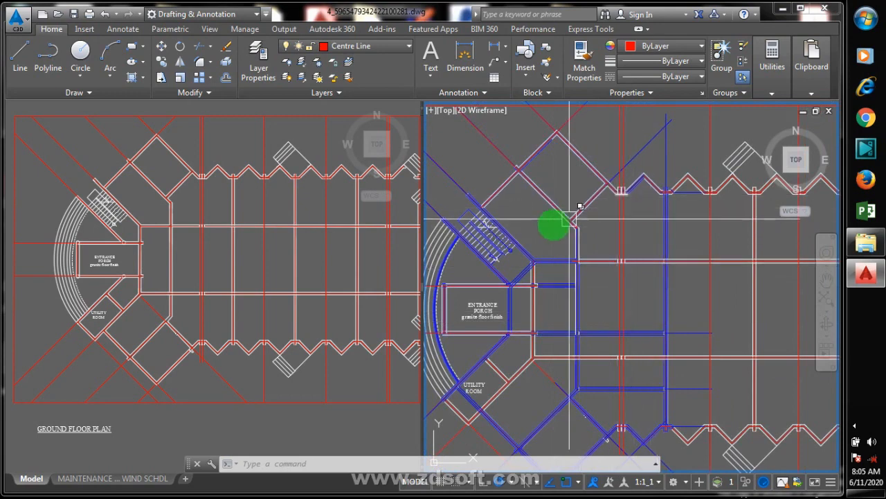
scroll(605, 262, up, 2)
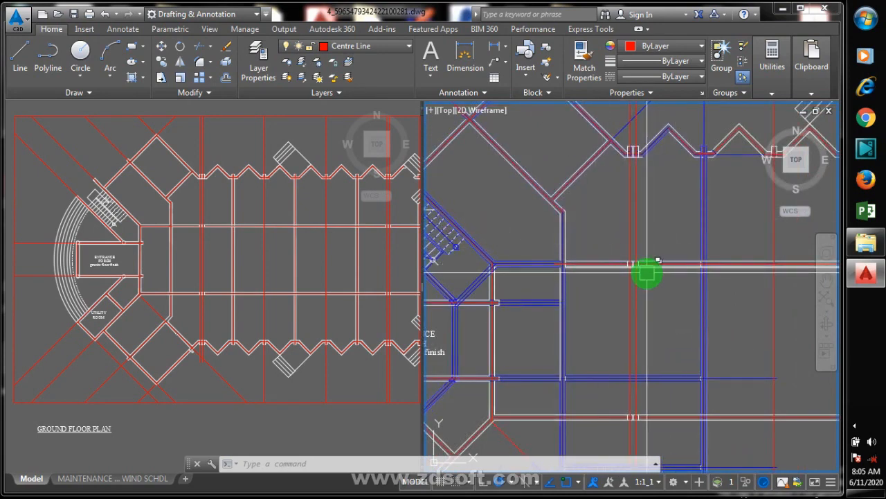
scroll(647, 272, down, 2)
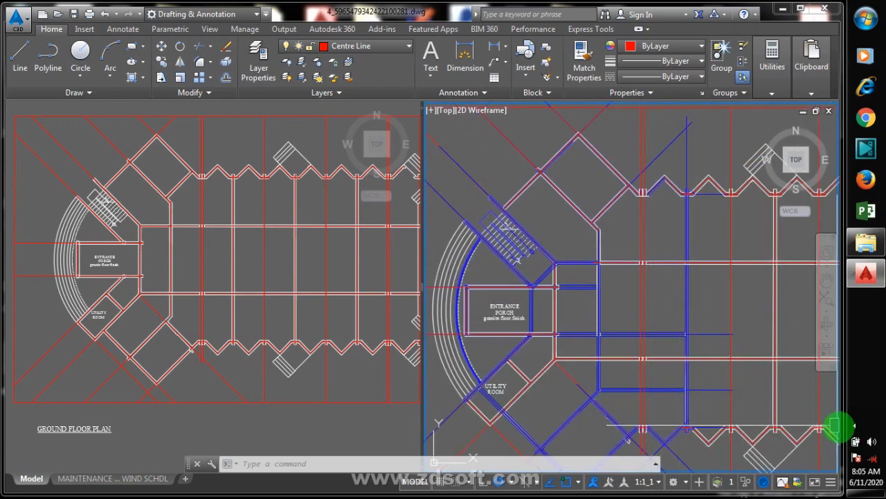
Step: Compare the blue lower diagonal rooms and straight end wall with the ground floor's long horizontal walls and zigzag outer walls
scroll(689, 367, down, 2)
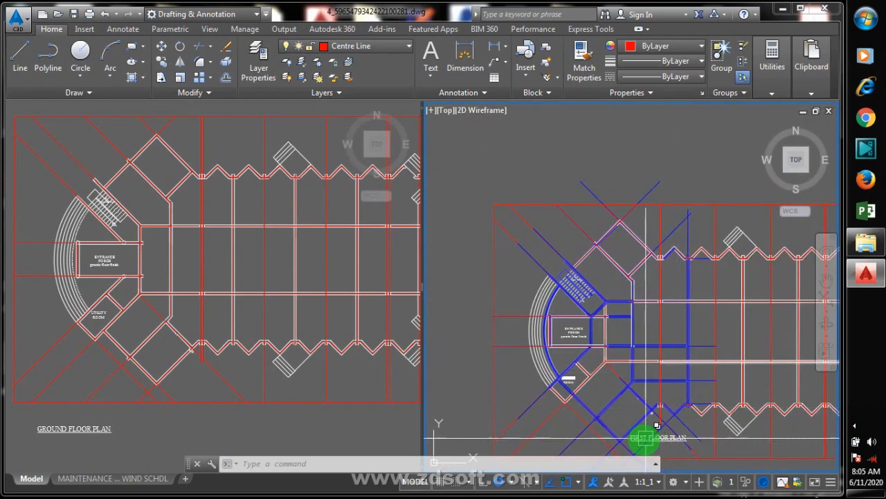
scroll(646, 438, up, 4)
scroll(567, 401, up, 2)
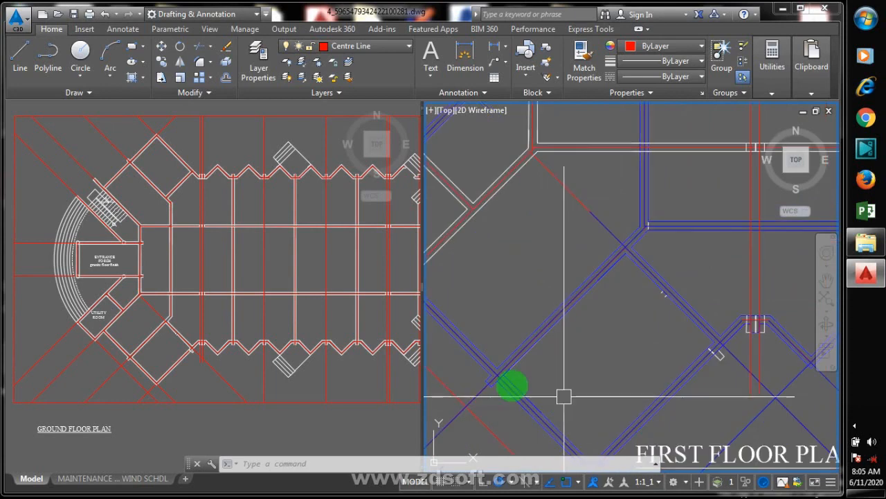
scroll(564, 396, down, 3)
scroll(644, 406, down, 1)
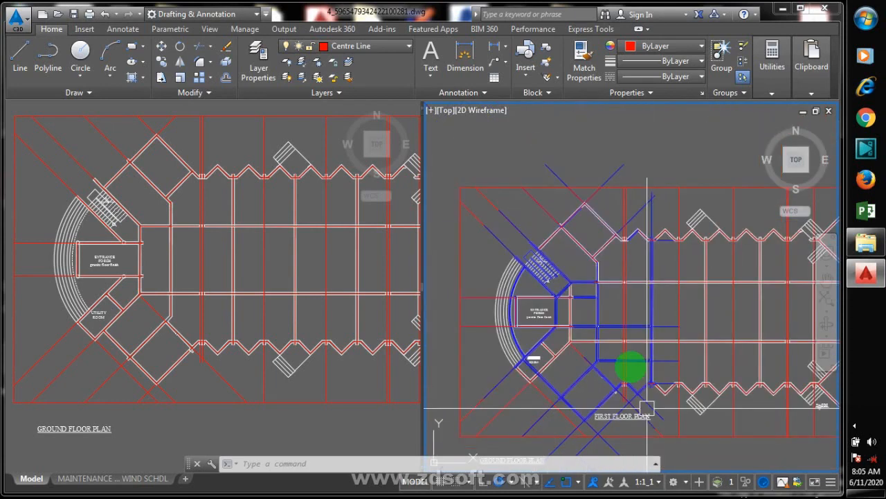
scroll(607, 334, up, 2)
scroll(606, 334, up, 1)
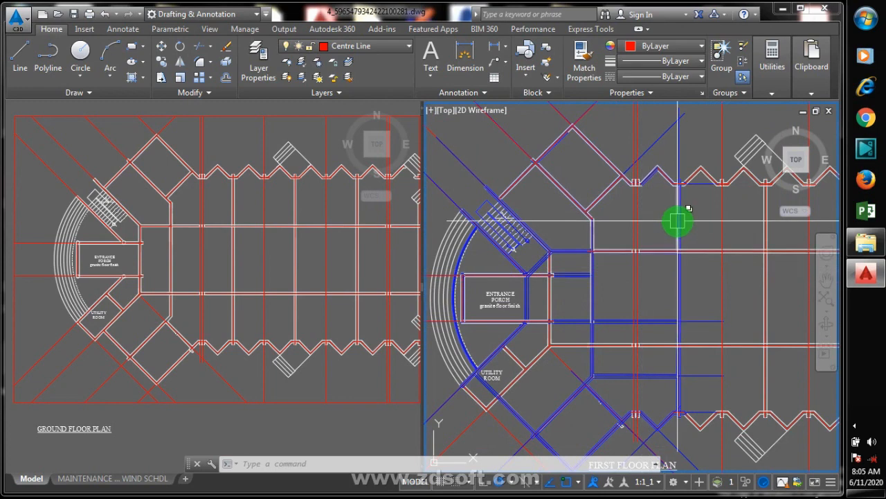
scroll(656, 212, up, 2)
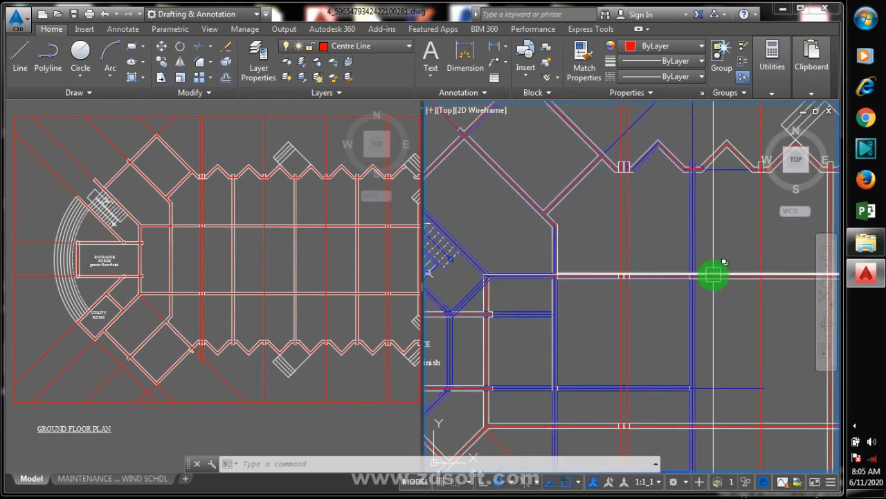
scroll(716, 275, up, 2)
scroll(650, 248, down, 4)
scroll(674, 164, down, 1)
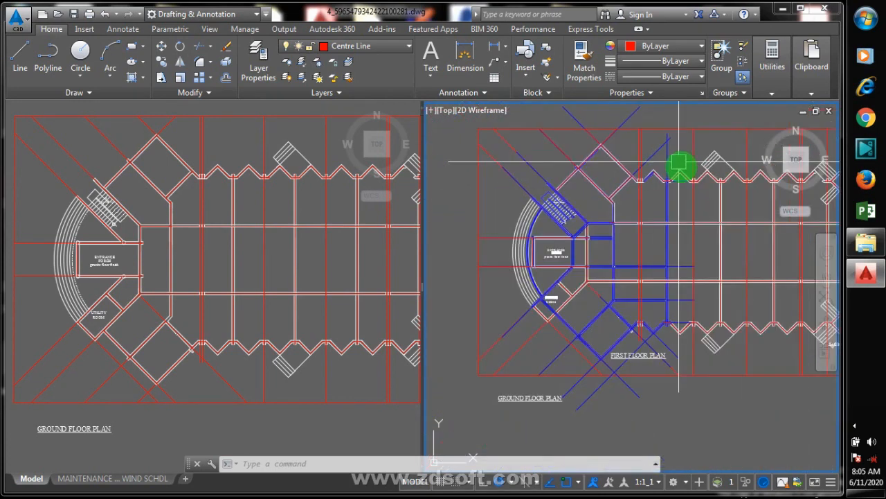
scroll(680, 190, up, 1)
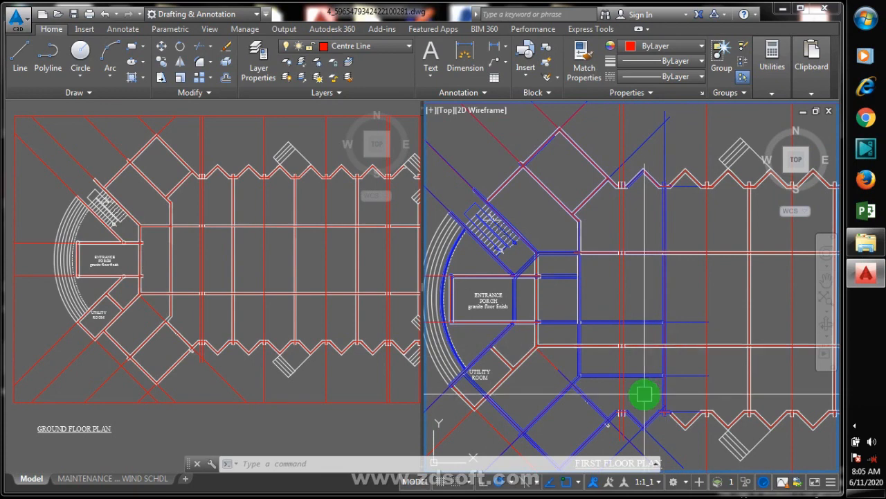
Step: Erase the three lines of the blue lower horizontal wall between the diagonal room corner and the first floor's straight end wall
scroll(644, 395, up, 3)
text(E)
key(Return)
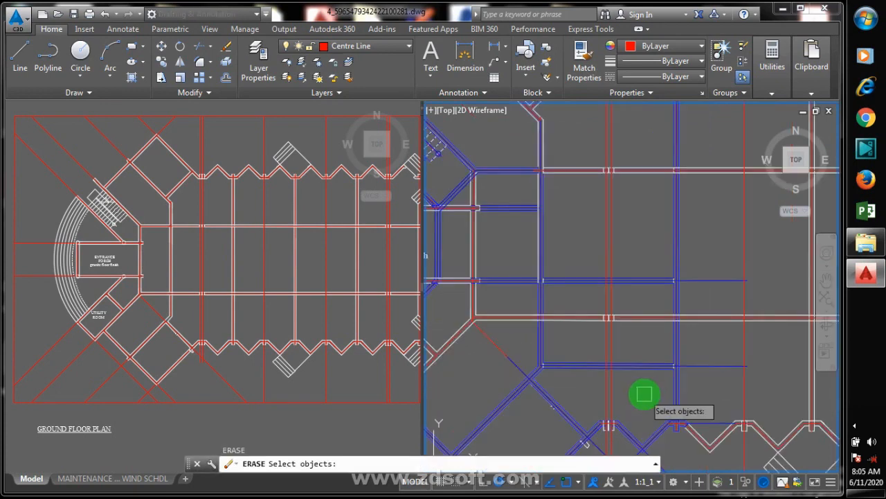
click(637, 372)
click(627, 348)
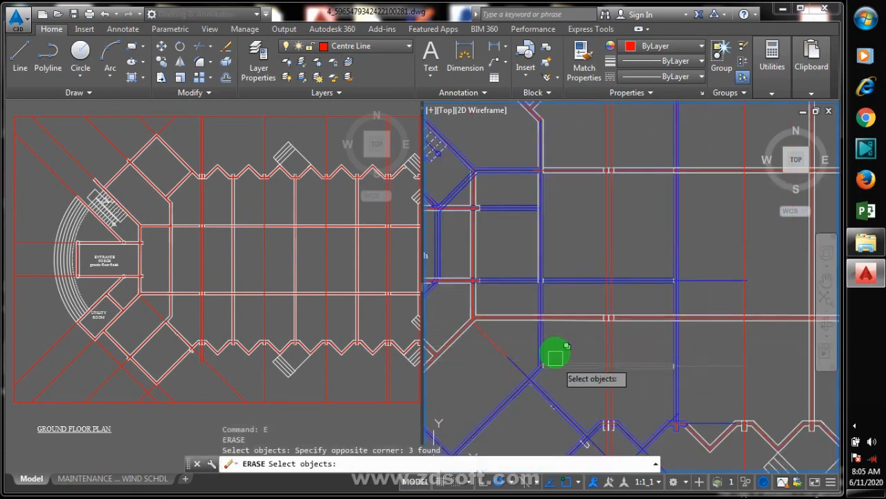
key(Return)
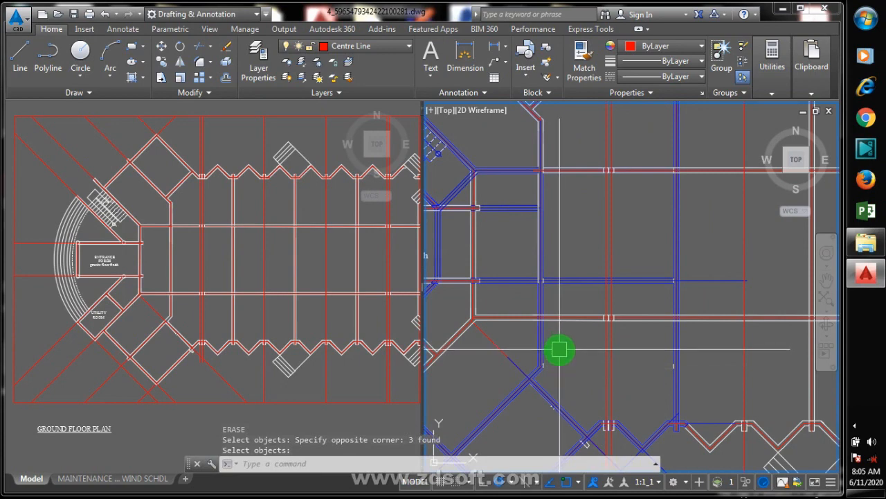
key(Return)
scroll(538, 347, up, 2)
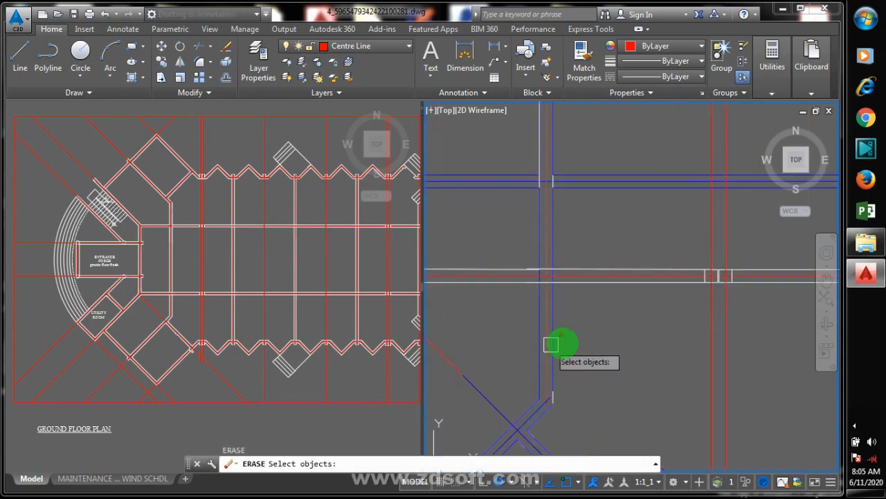
scroll(572, 340, down, 5)
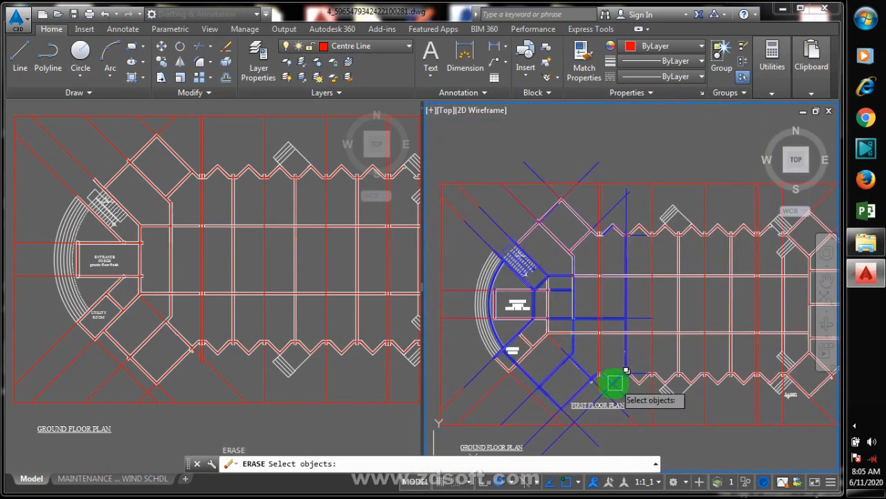
scroll(626, 371, up, 2)
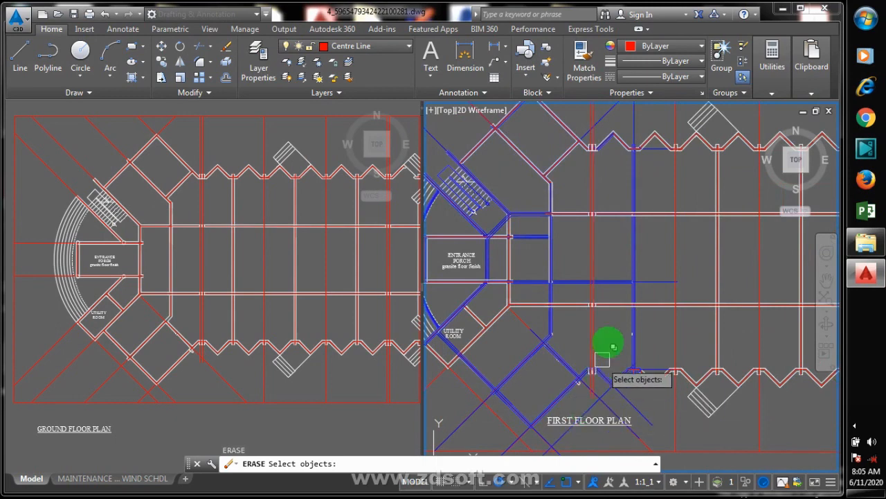
scroll(621, 279, up, 2)
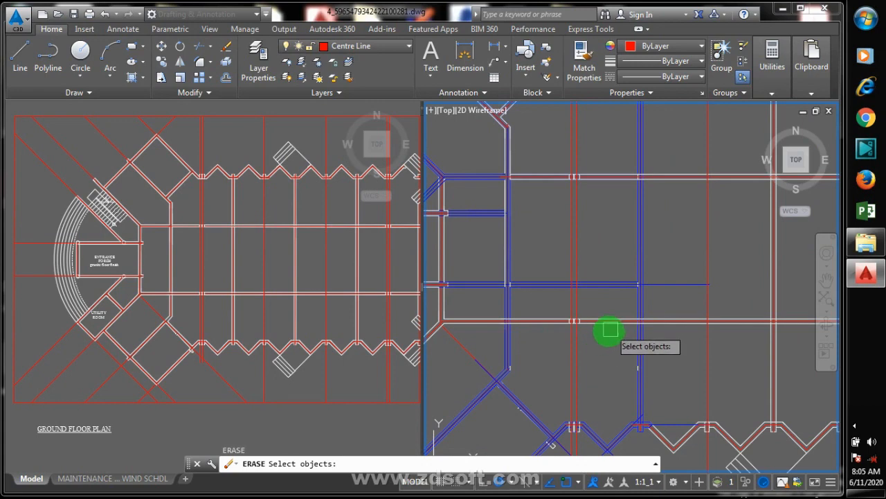
key(Escape)
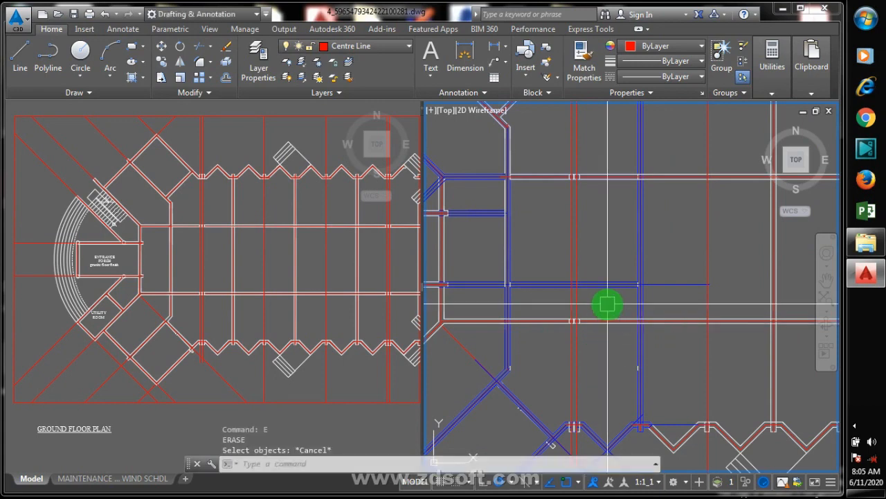
Step: Erase the three lines of the blue horizontal wall between the two blue vertical walls, level with the entrance porch's lower wall
key(Return)
click(610, 298)
click(579, 288)
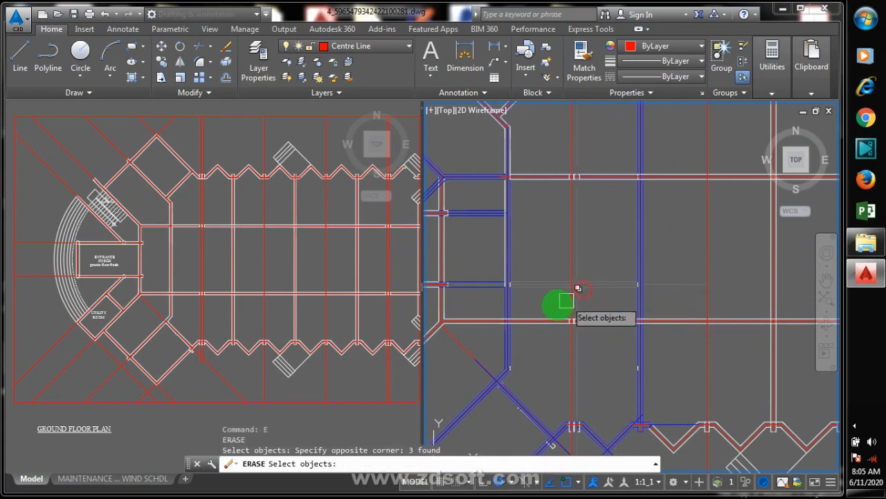
key(Return)
scroll(602, 333, down, 3)
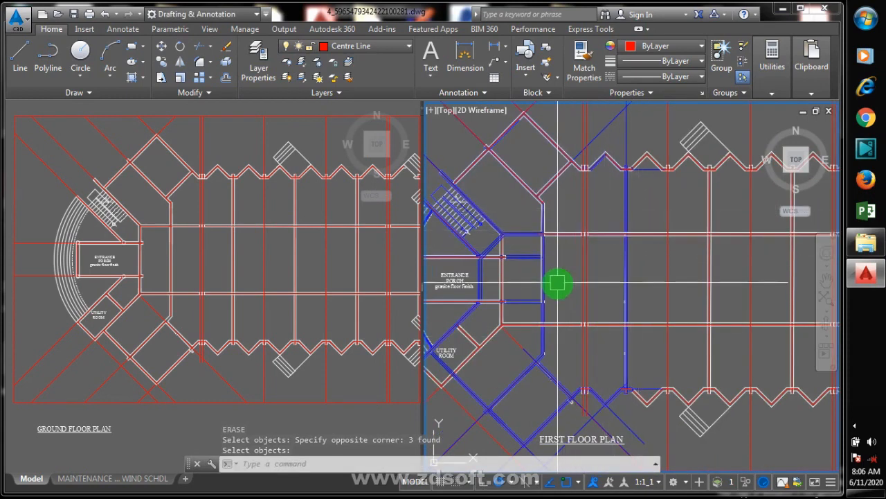
scroll(610, 339, down, 2)
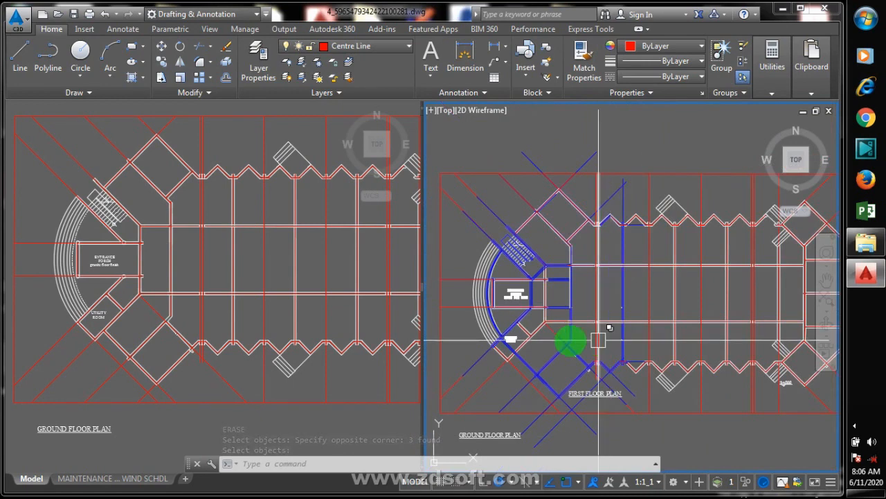
scroll(598, 339, up, 4)
scroll(581, 321, down, 3)
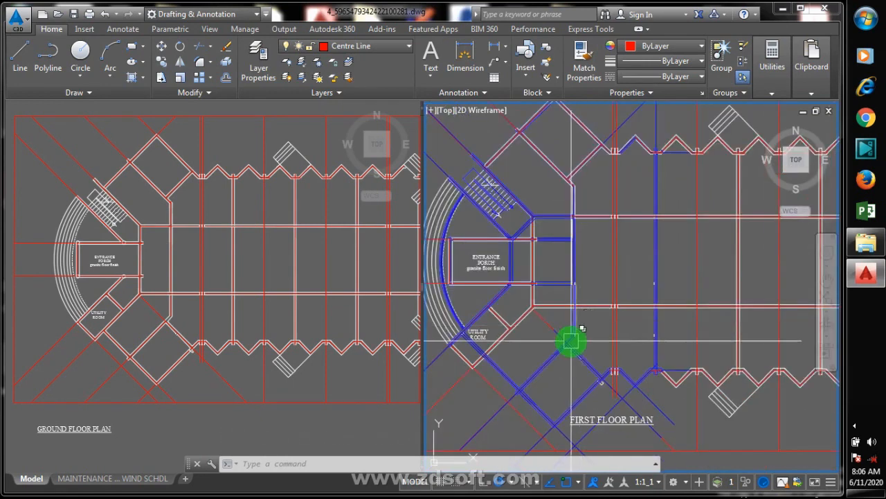
scroll(575, 336, up, 3)
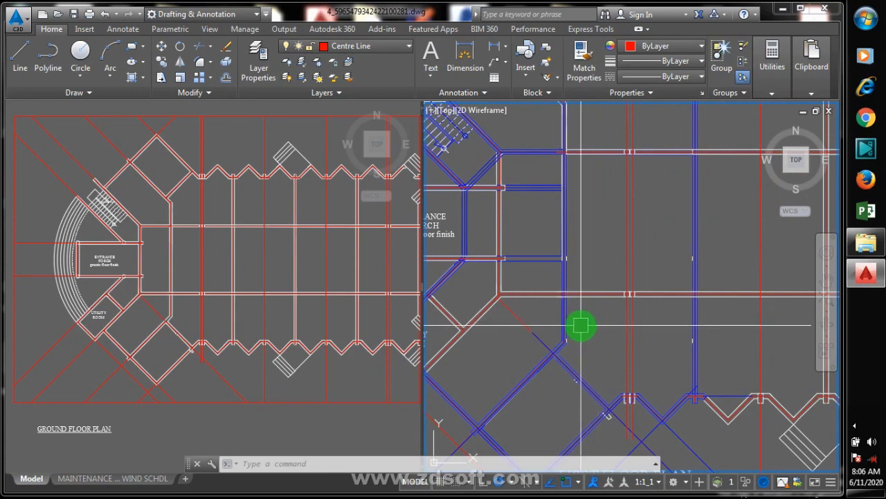
key(Return)
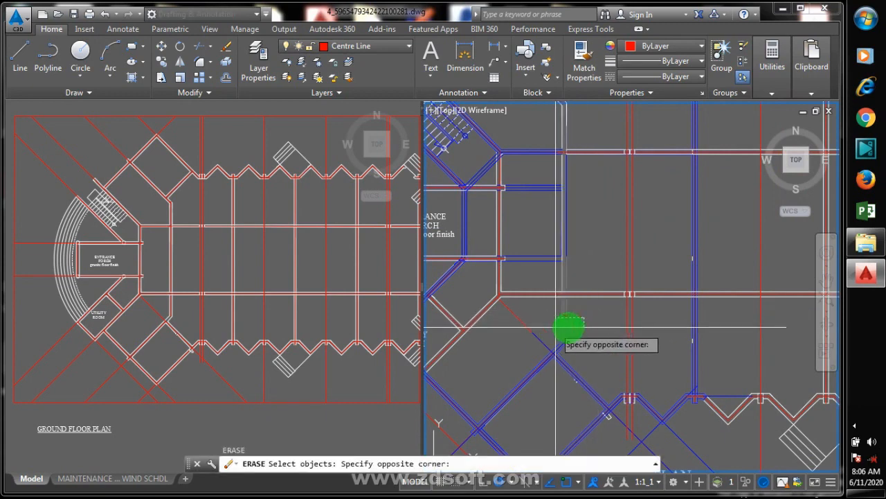
text(tr)
key(Return)
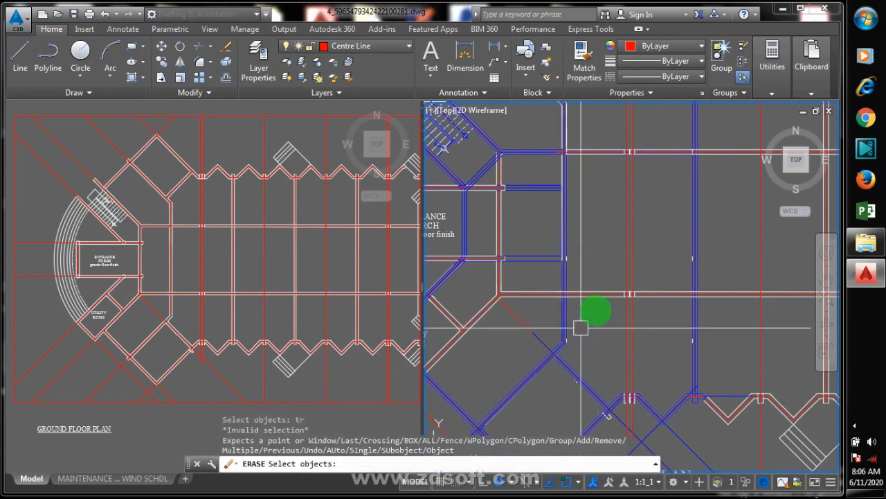
click(594, 310)
click(554, 341)
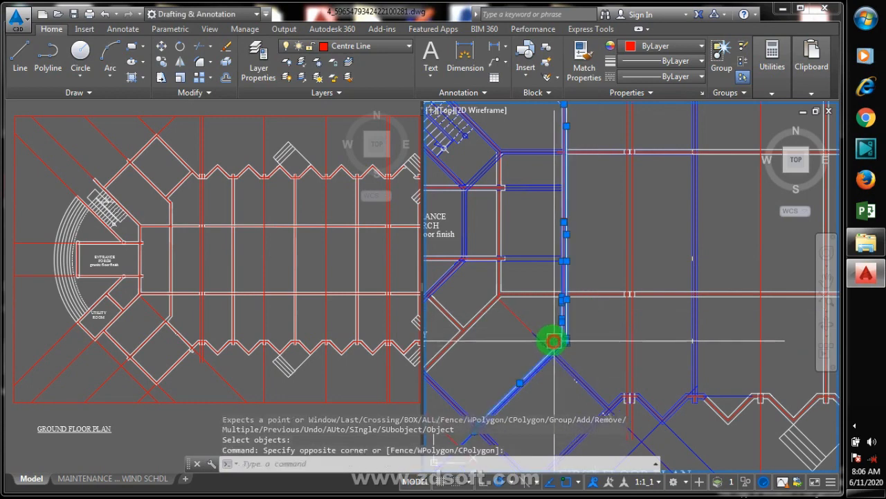
key(Escape)
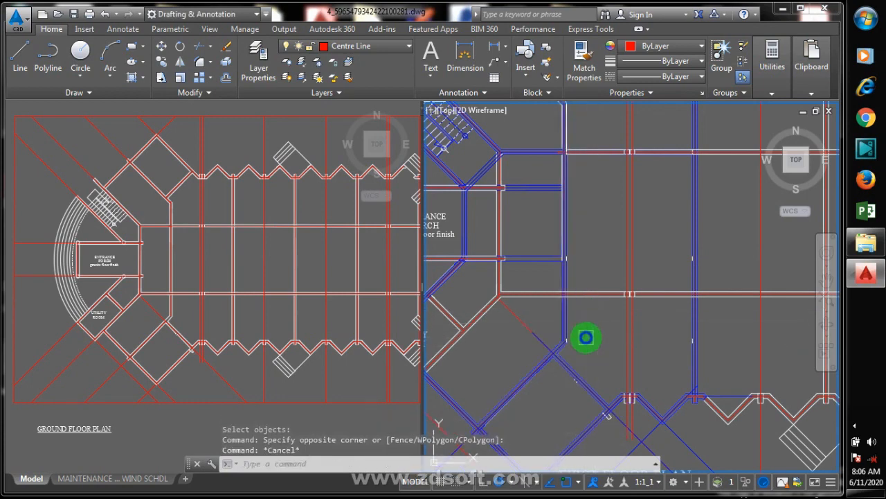
Step: Trim the blue vertical wall nearest the entrance porch between the ground floor's lower long corridor wall and the diagonal room corner
text(tr)
key(Return)
key(Return)
click(591, 313)
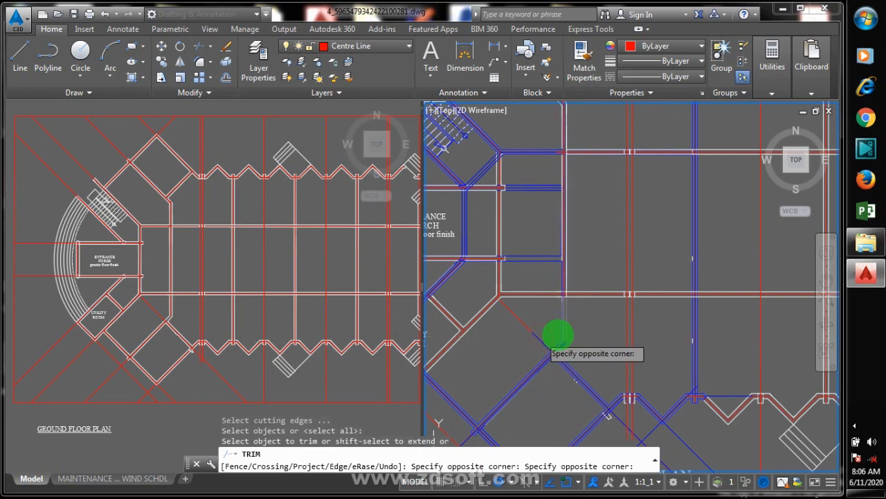
click(561, 340)
scroll(564, 346, up, 2)
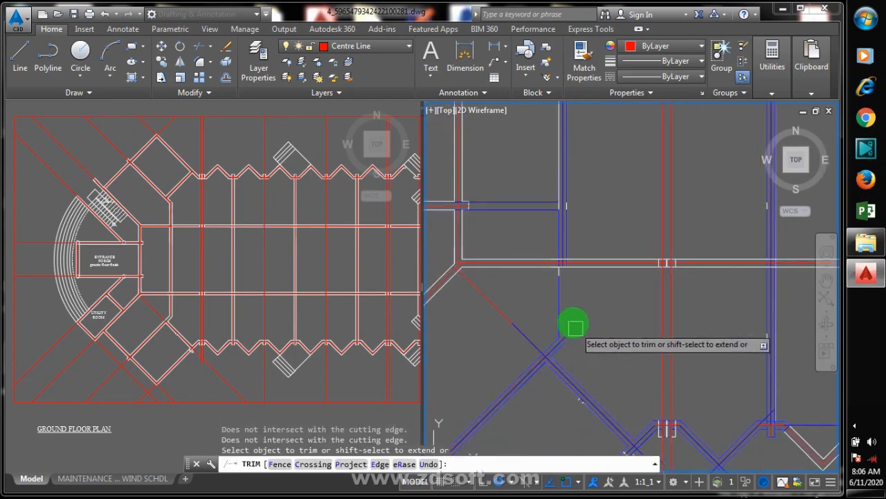
click(563, 300)
click(539, 297)
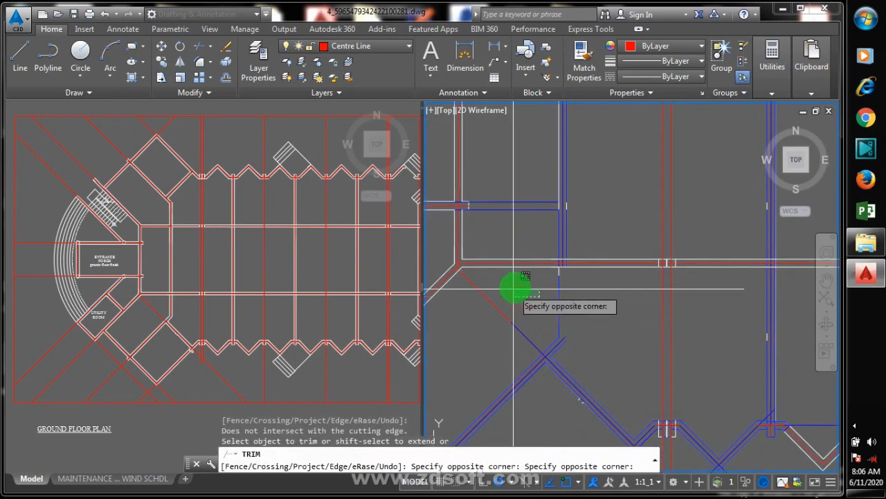
click(518, 287)
Step: Compare the blue walls beside the entrance porch and the upper diagonal rooms with the ground floor's corridor and zigzag walls
scroll(593, 362, down, 3)
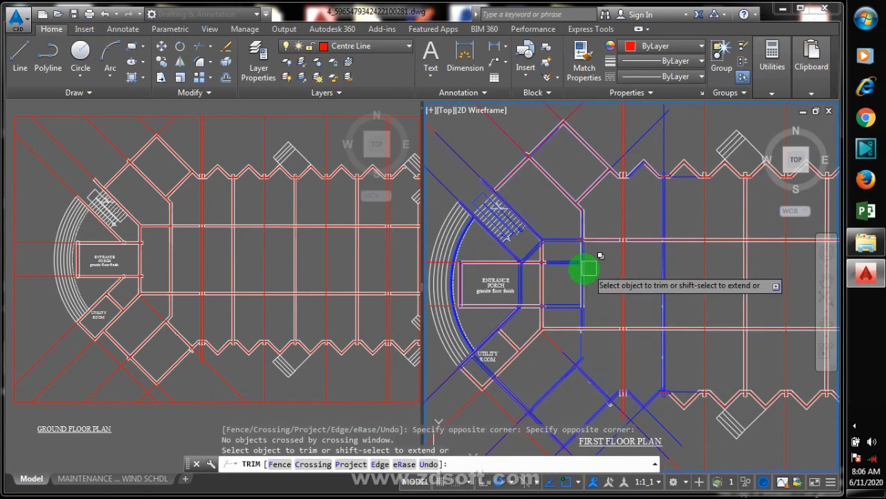
scroll(584, 270, up, 5)
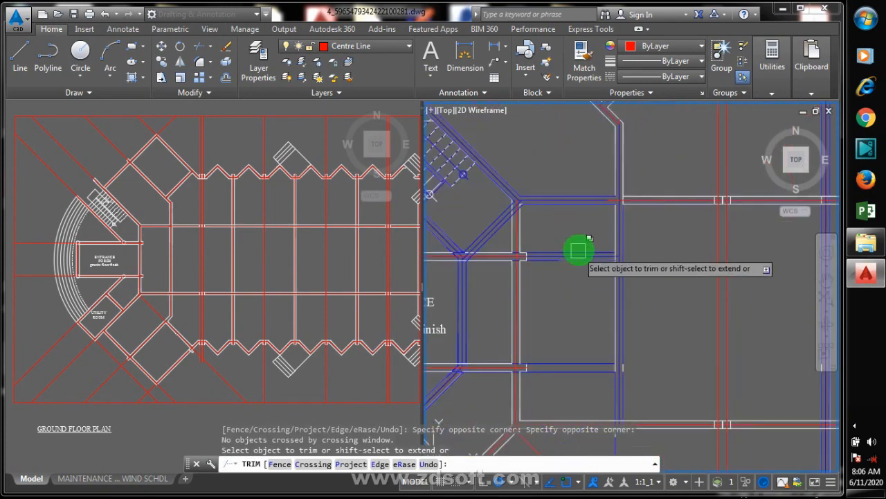
scroll(476, 339, down, 4)
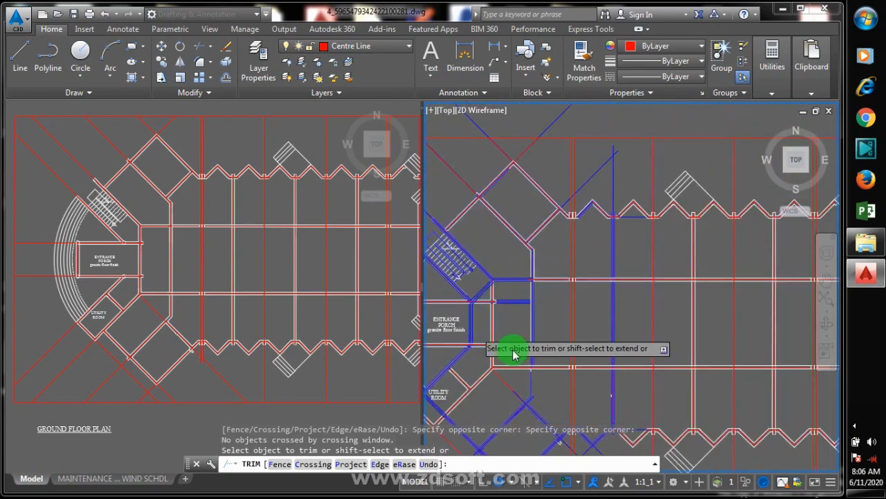
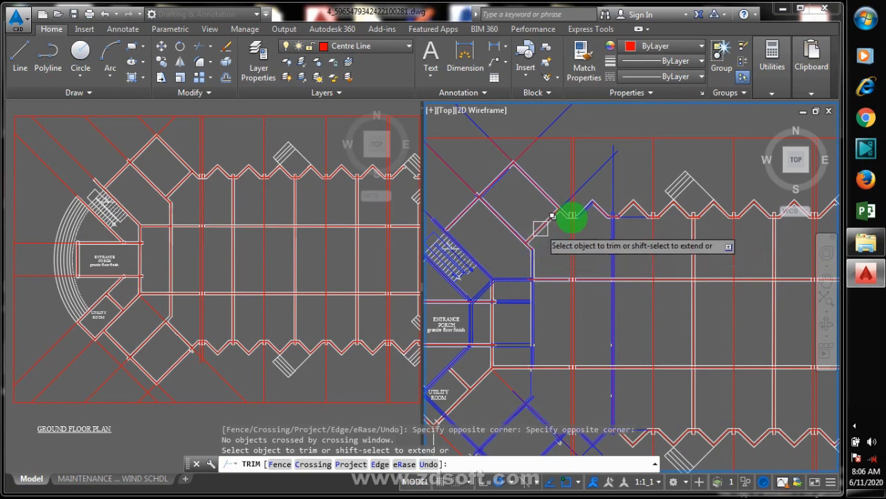
scroll(586, 222, down, 2)
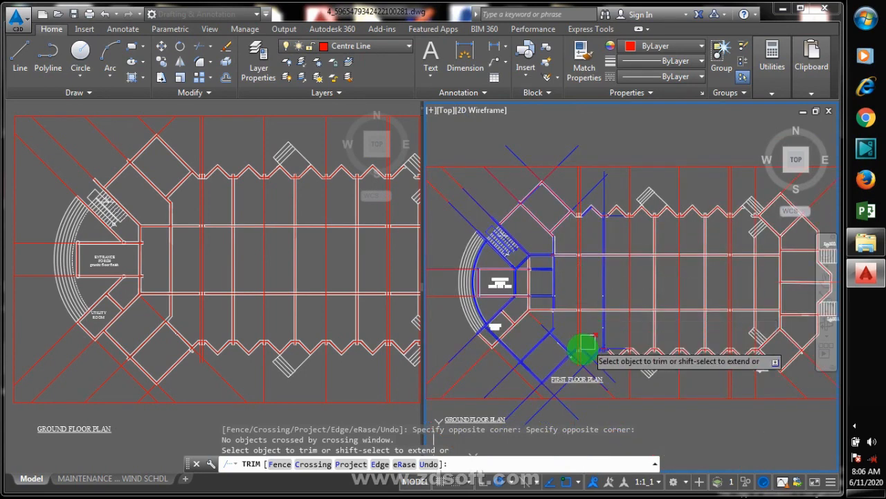
scroll(564, 300, up, 2)
scroll(552, 277, up, 1)
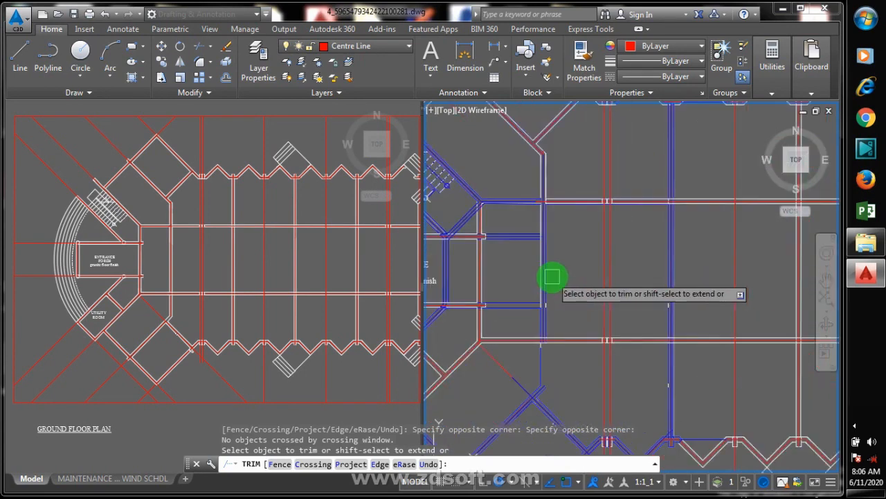
scroll(554, 259, up, 1)
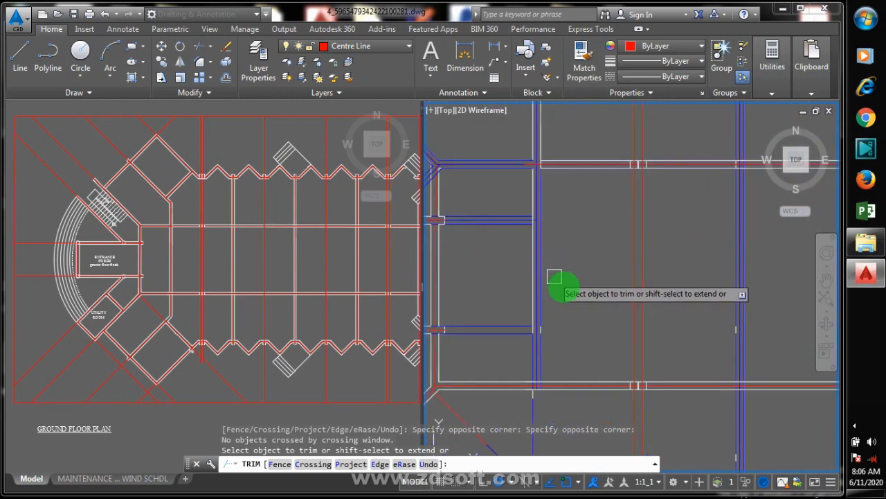
scroll(579, 315, down, 1)
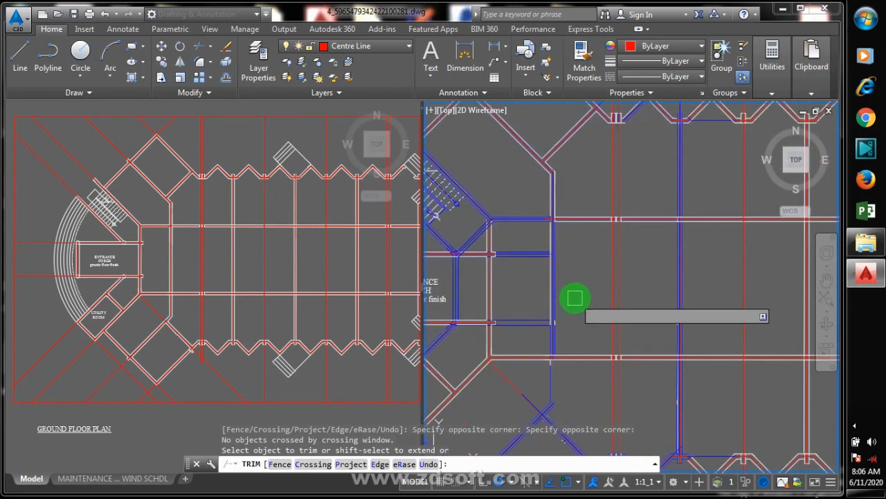
scroll(584, 296, down, 1)
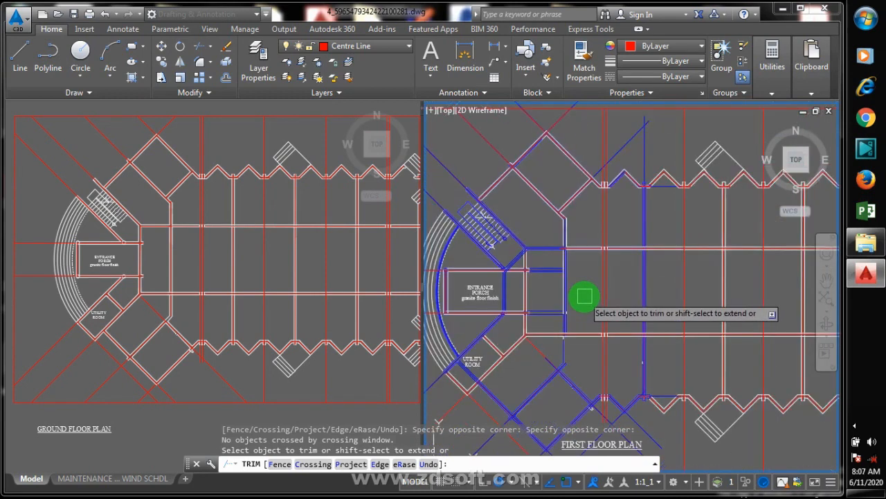
scroll(533, 293, down, 2)
key(Escape)
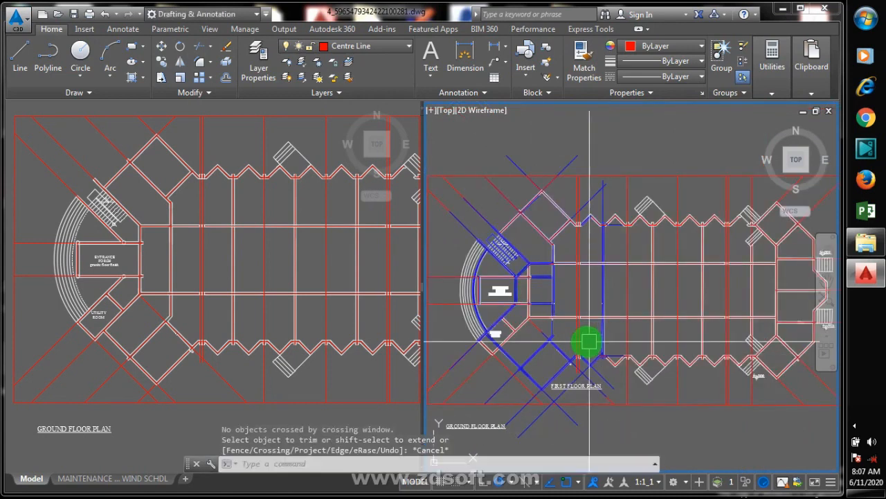
text(e)
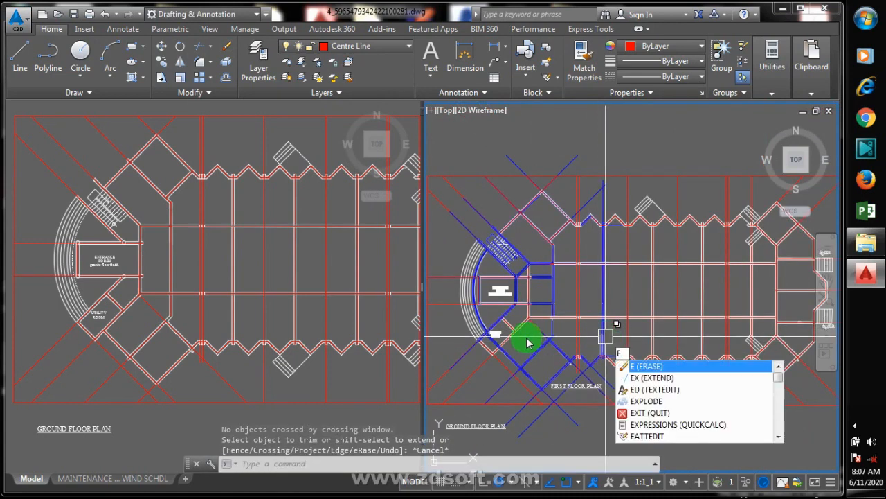
key(Return)
scroll(490, 336, down, 2)
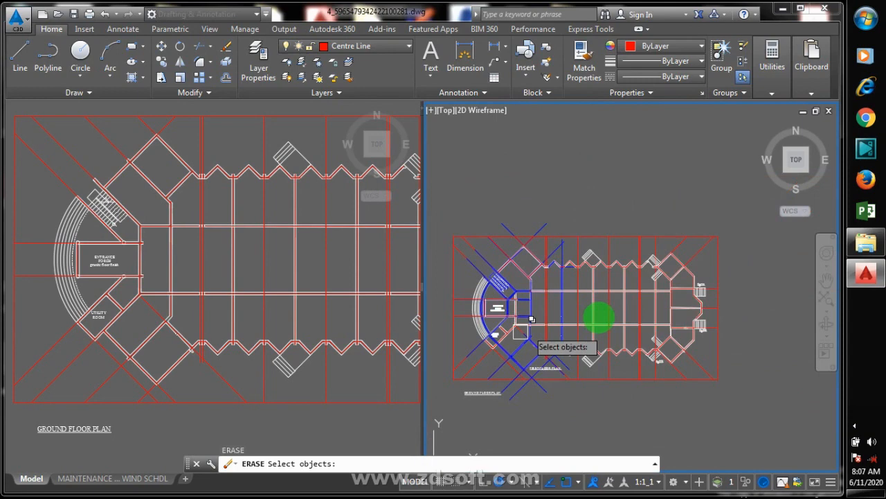
click(741, 224)
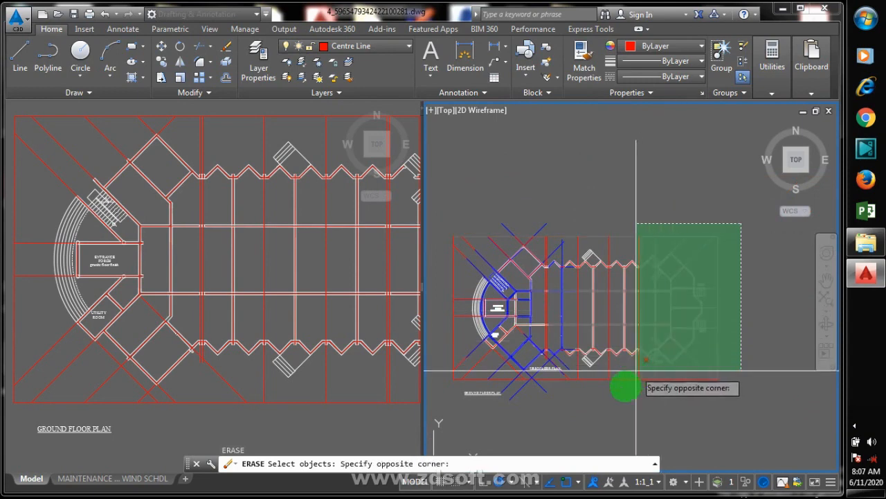
click(577, 399)
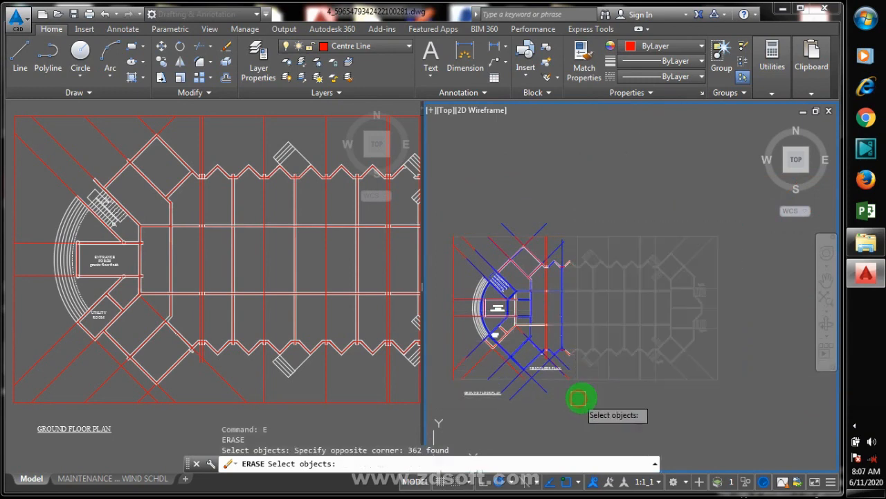
scroll(558, 333, up, 3)
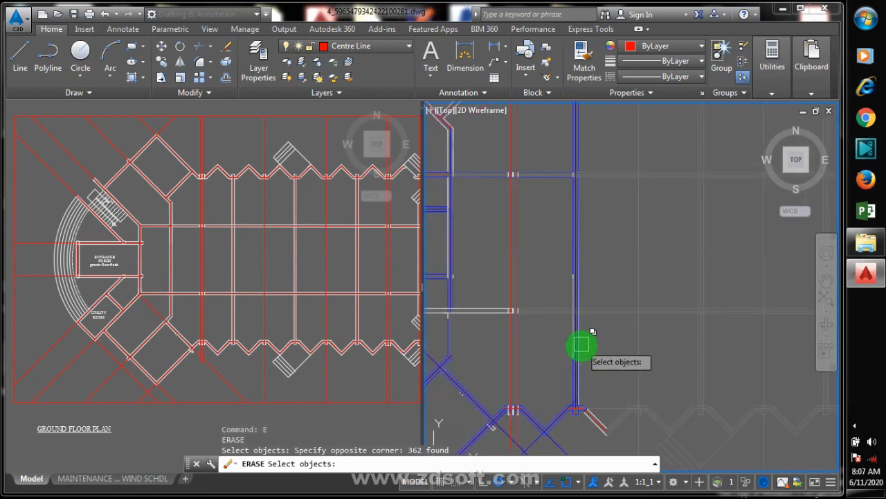
scroll(578, 347, down, 4)
key(Escape)
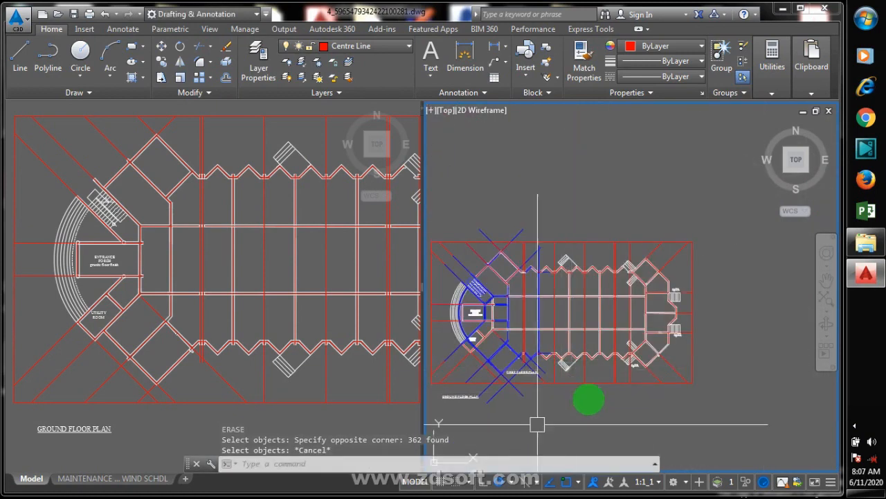
text(tr)
key(Return)
scroll(574, 263, up, 8)
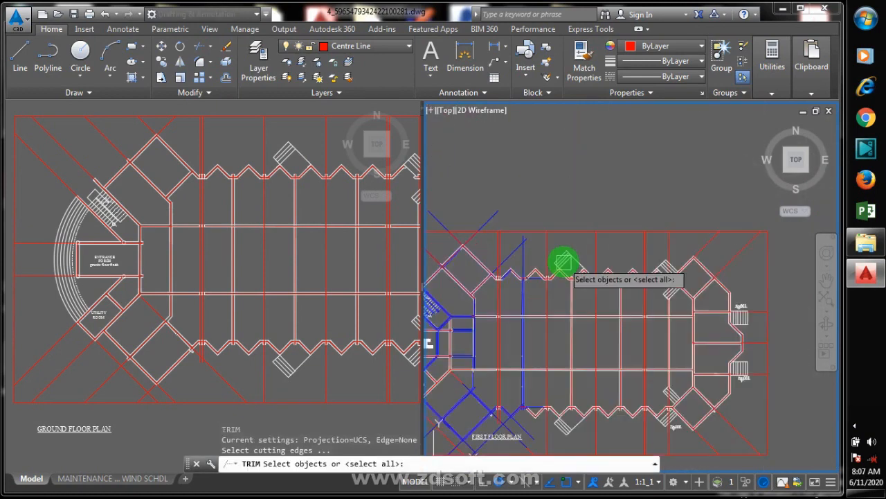
click(507, 259)
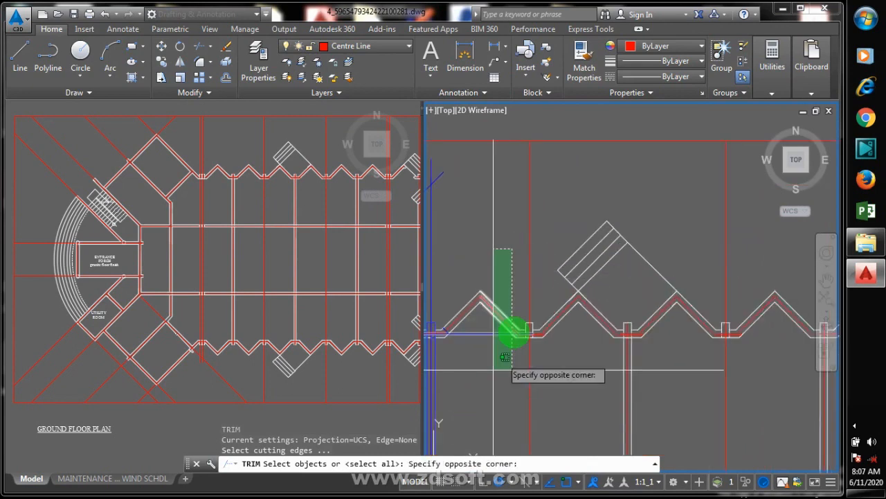
scroll(513, 347, down, 10)
scroll(518, 388, up, 6)
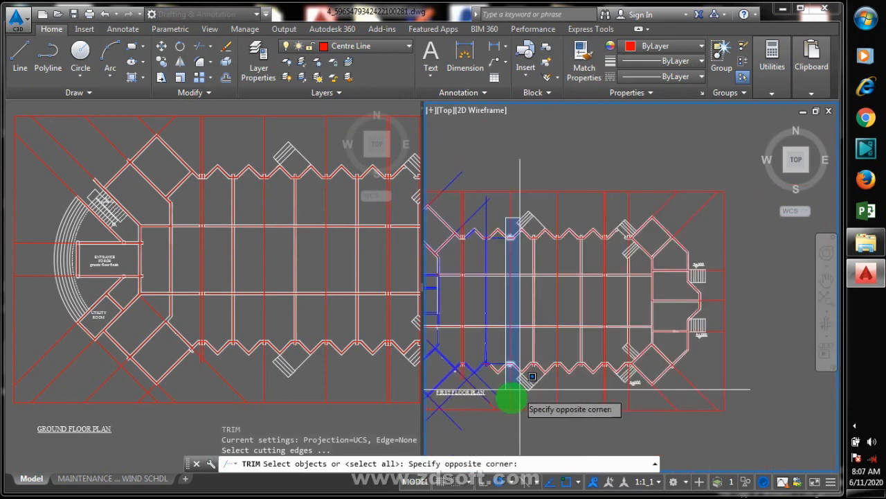
click(498, 391)
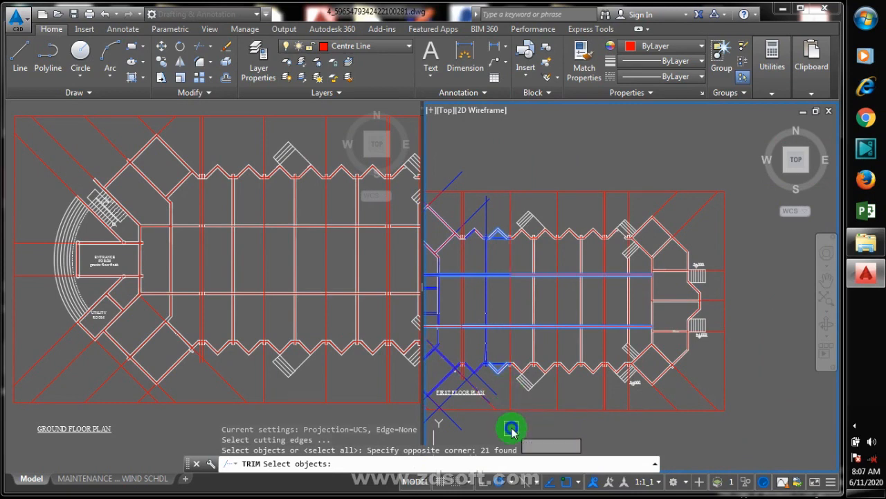
key(Return)
key(Escape)
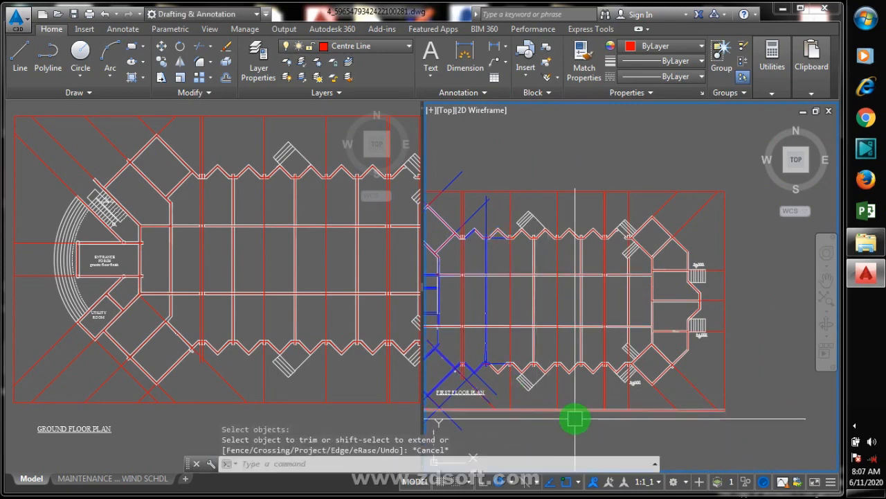
Step: Trim the ground floor plan's lines crossing the bay just beyond the blue vertical end wall, using all objects as cutting edges
key(Return)
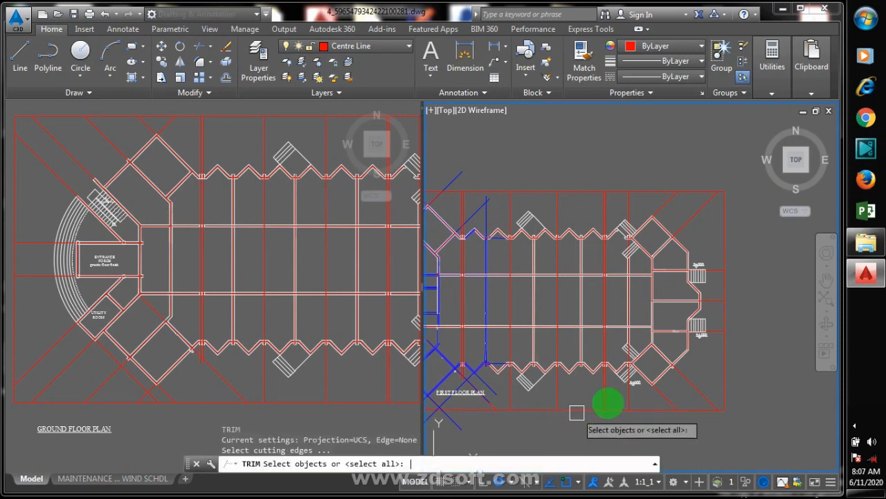
key(Return)
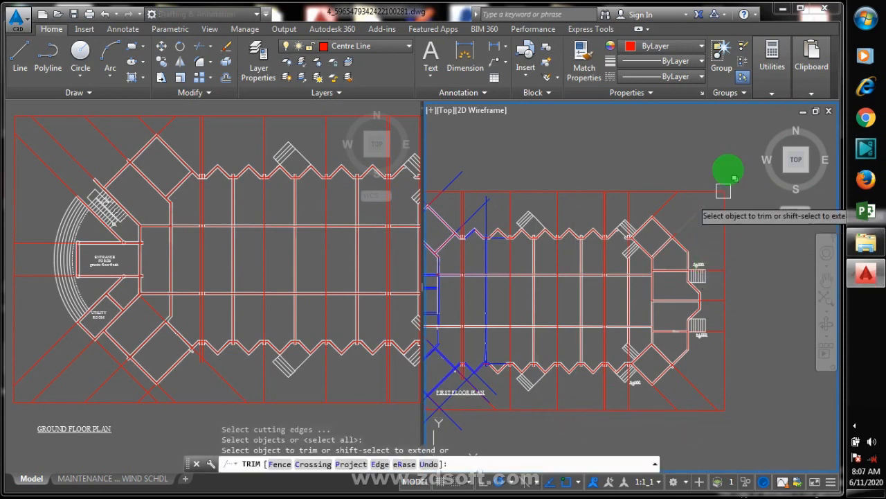
click(723, 158)
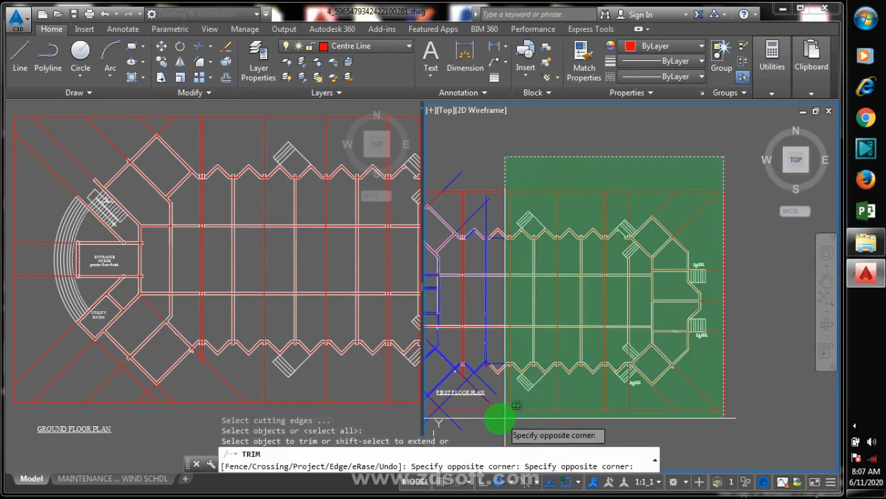
click(501, 417)
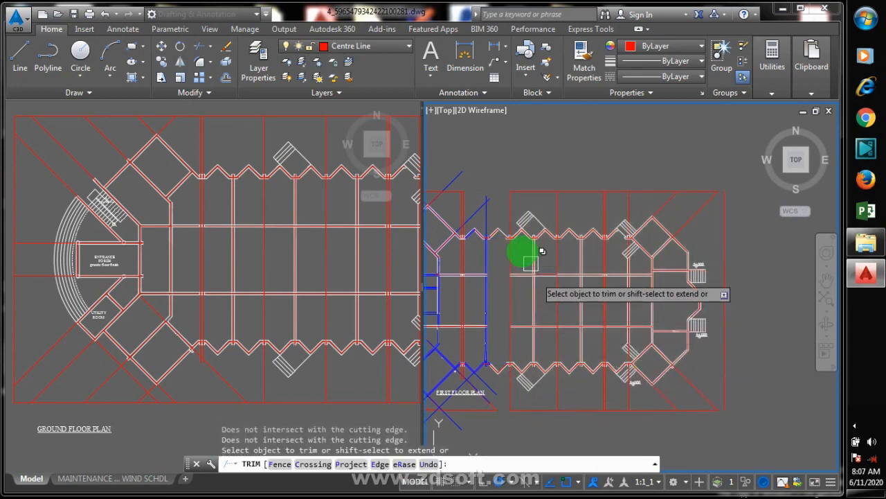
Step: Trim the remaining zigzag wall lines at the upper and lower ends of the bay just beyond the blue end wall
scroll(500, 224, up, 4)
click(505, 214)
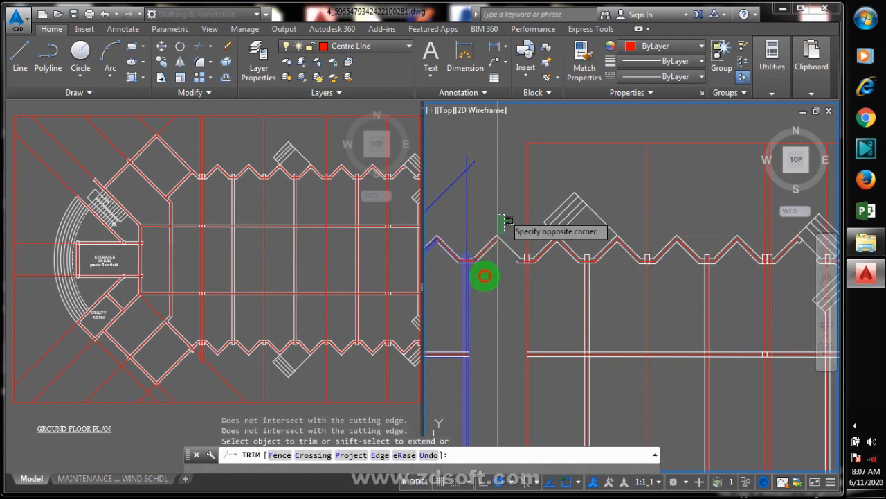
click(485, 297)
scroll(512, 227, down, 5)
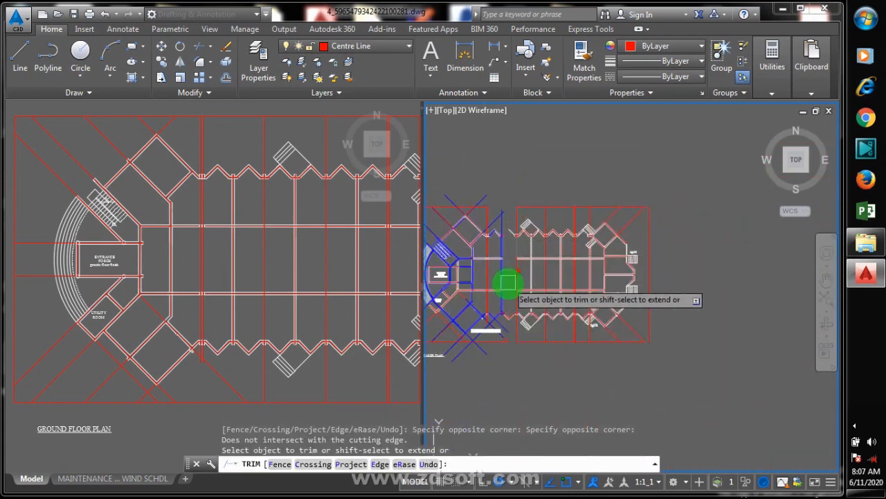
scroll(508, 286, up, 5)
scroll(525, 307, down, 4)
scroll(525, 356, up, 4)
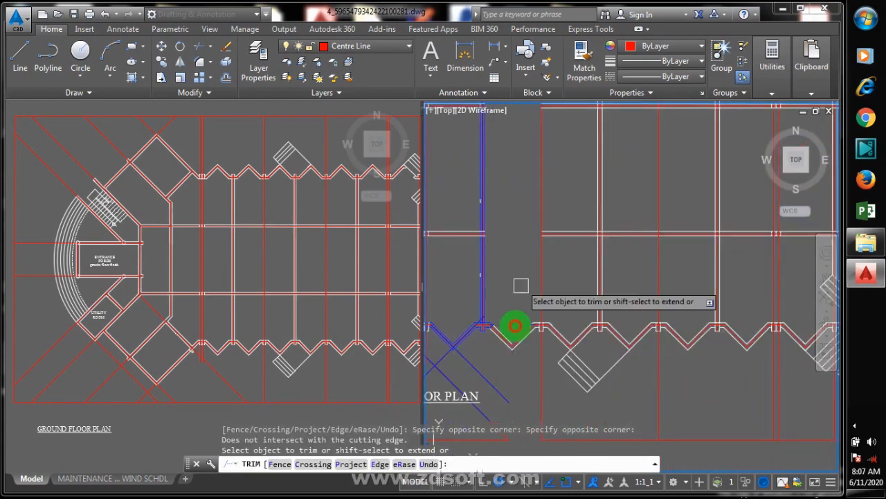
click(520, 307)
click(493, 368)
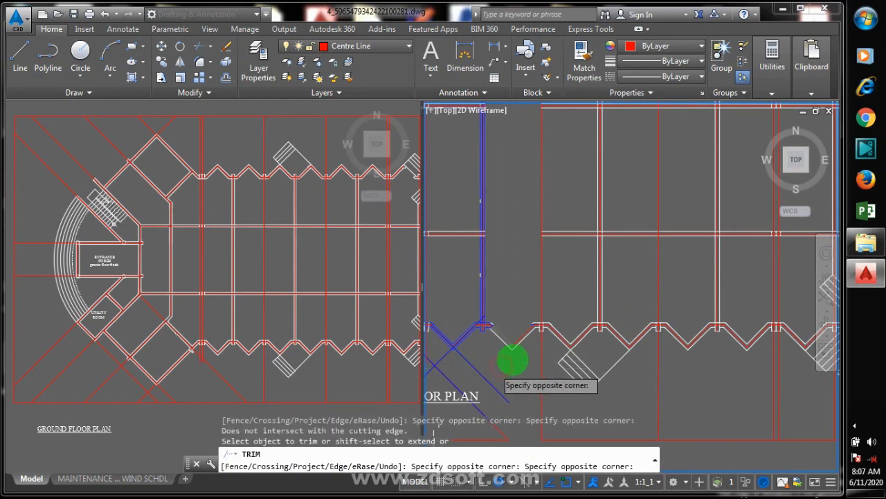
scroll(516, 360, down, 3)
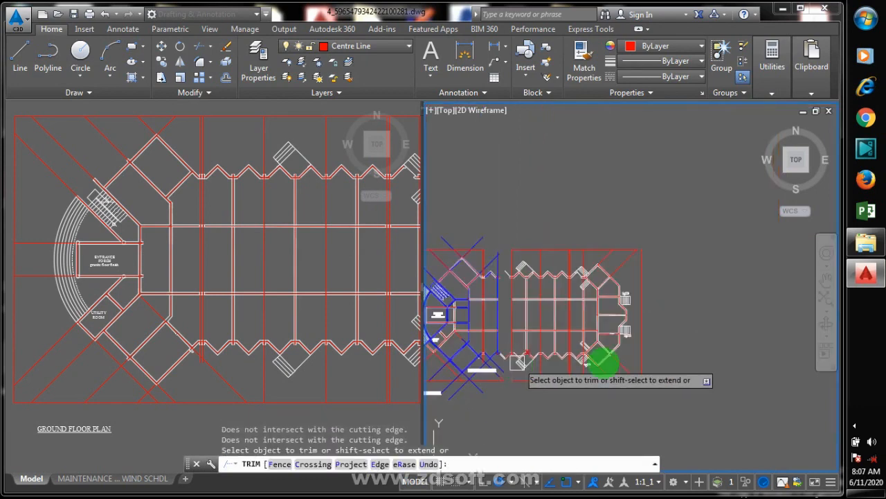
key(Escape)
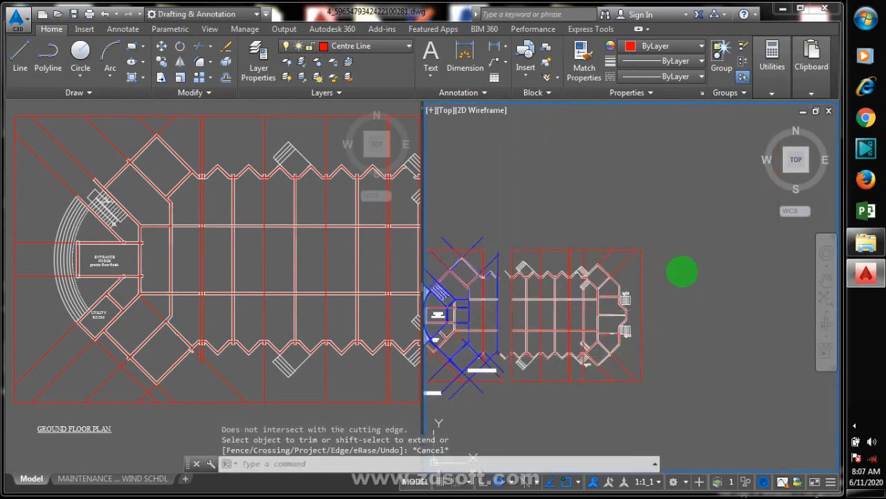
Step: Erase the whole detached part of the ground floor plan beyond the cleared bay, from its first grid line to the far end
text(e)
key(Return)
click(675, 227)
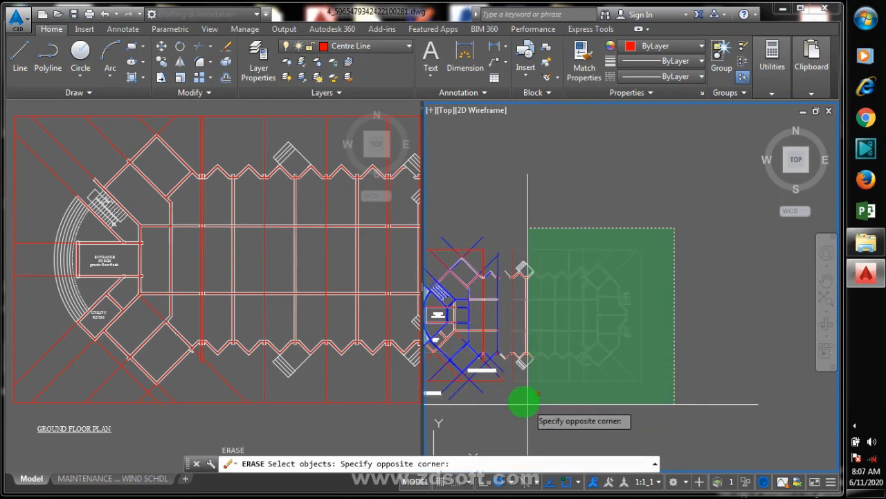
click(511, 398)
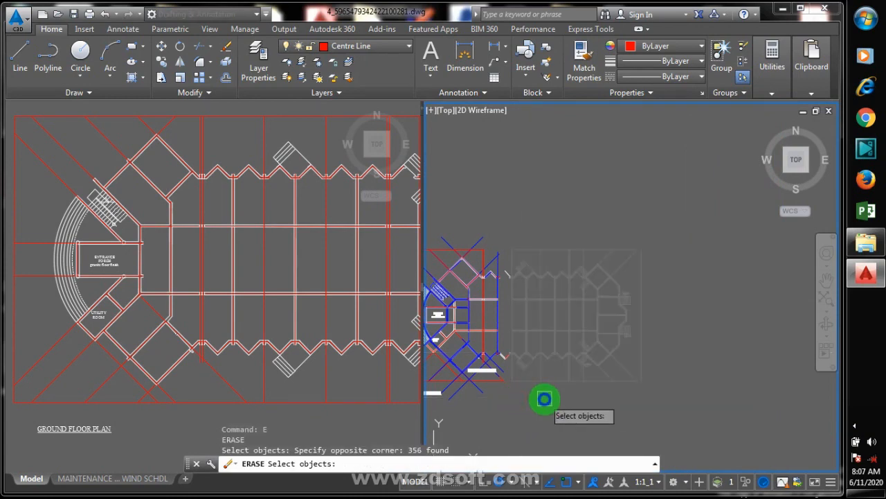
key(Return)
Step: Erase the leftover upper and lower zigzag wall fragments outside the blue vertical end wall
scroll(524, 347, down, 2)
scroll(520, 351, up, 5)
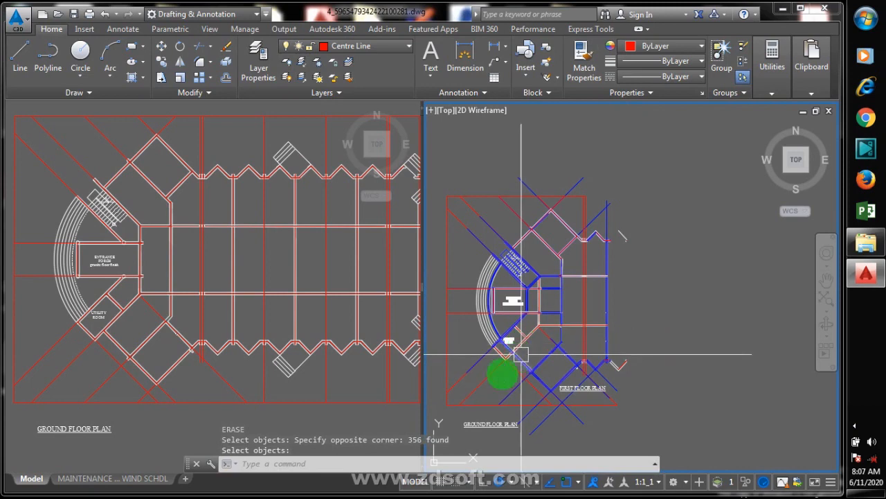
scroll(627, 242, up, 6)
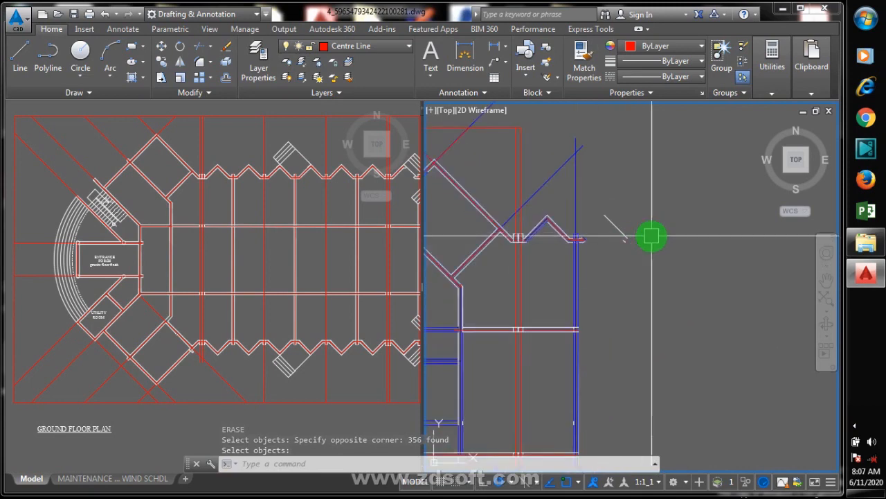
text(e)
key(Return)
click(655, 191)
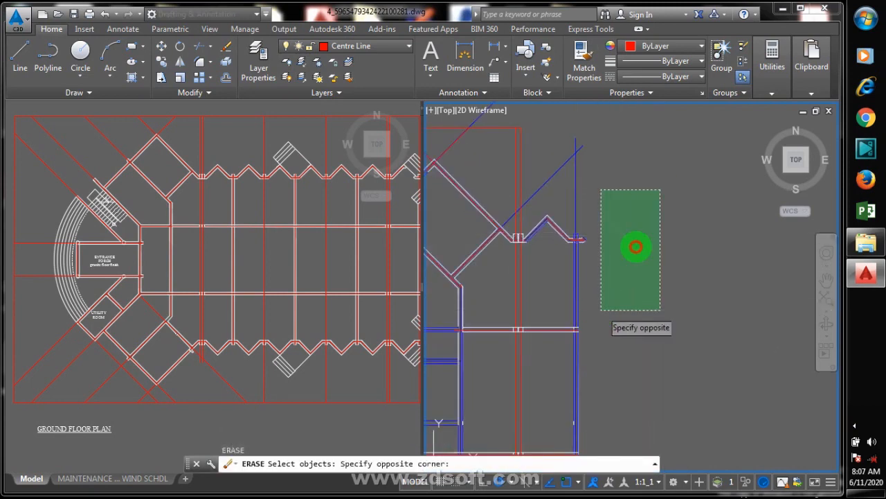
click(603, 303)
scroll(639, 277, down, 4)
scroll(628, 346, up, 4)
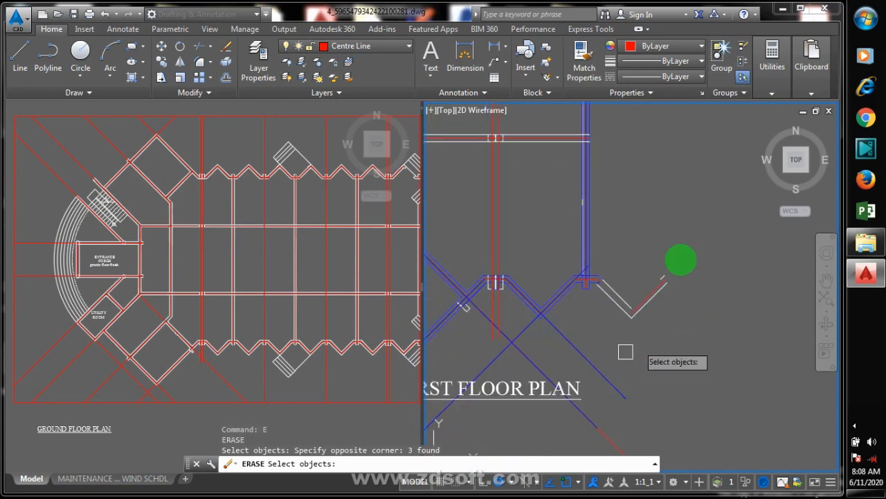
click(689, 231)
click(620, 329)
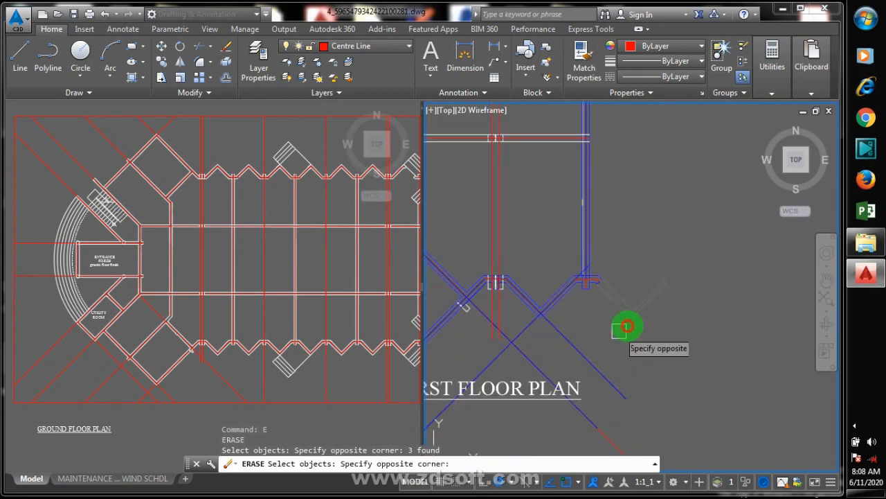
key(Return)
scroll(669, 353, down, 3)
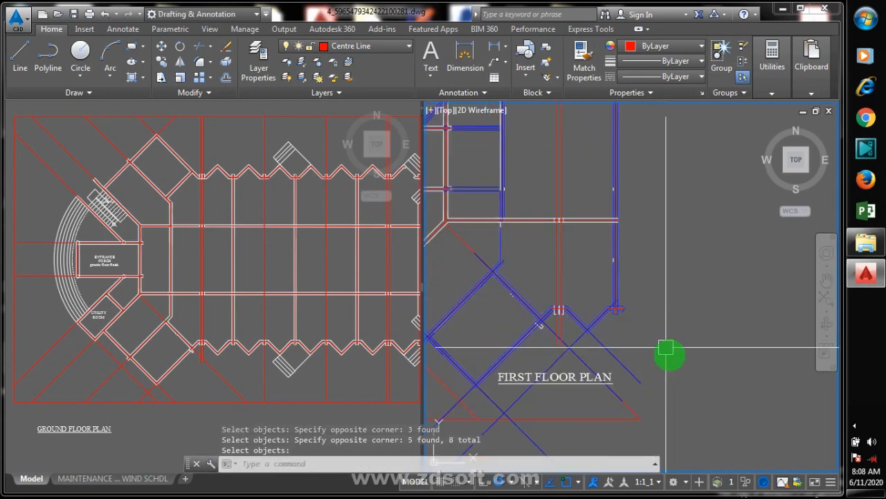
scroll(653, 302, down, 3)
scroll(651, 299, up, 4)
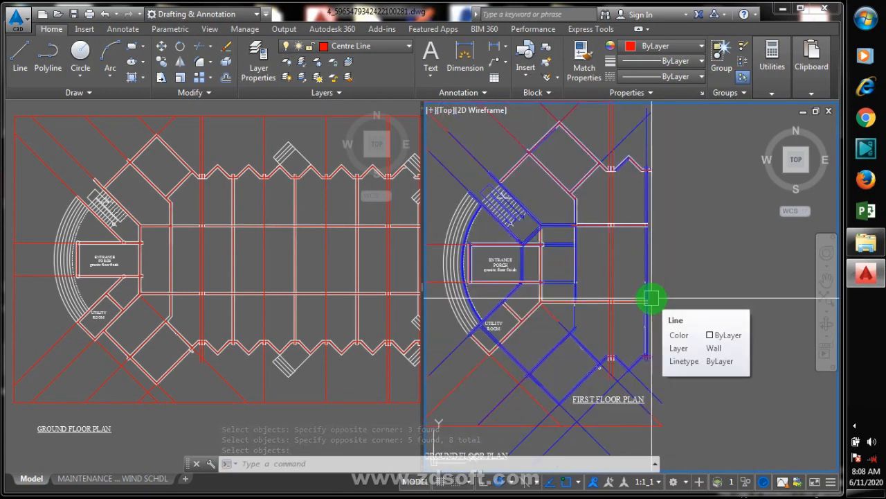
click(651, 299)
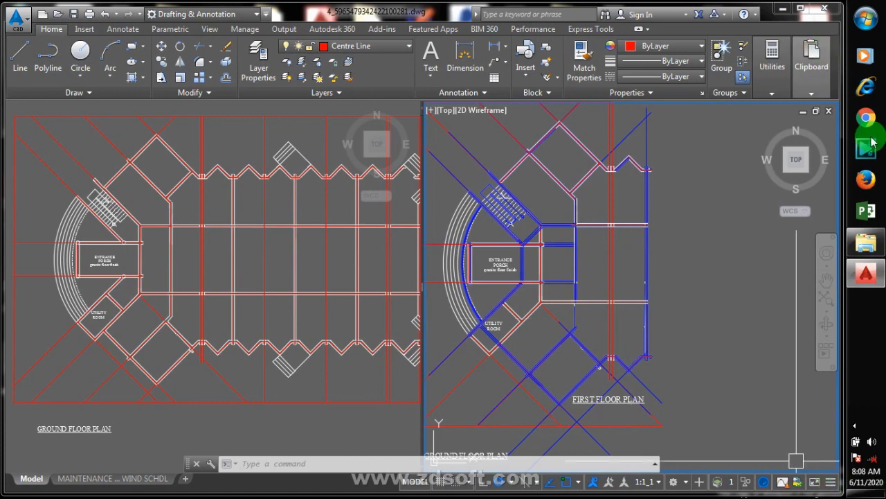
click(812, 69)
click(856, 426)
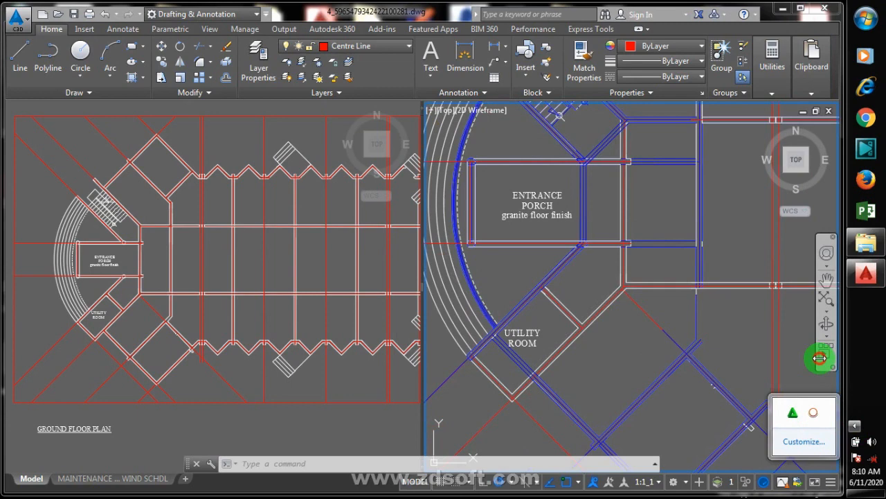
click(819, 358)
click(621, 355)
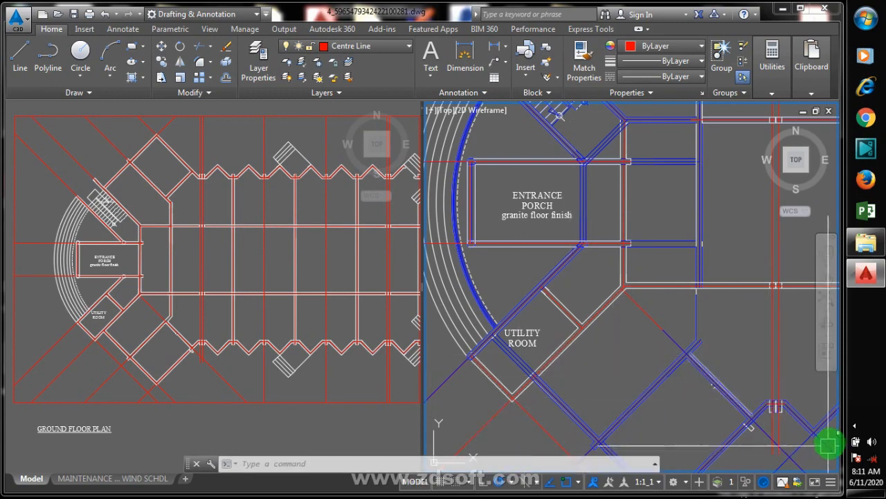
click(852, 429)
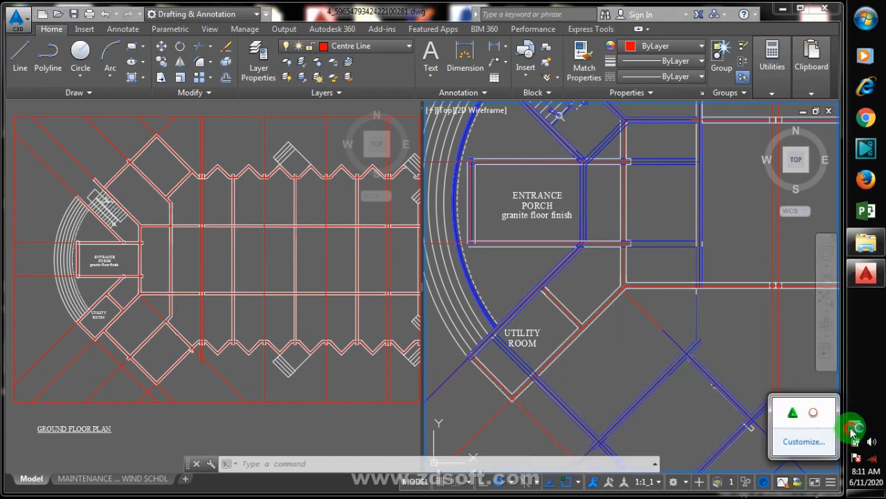
right_click(819, 416)
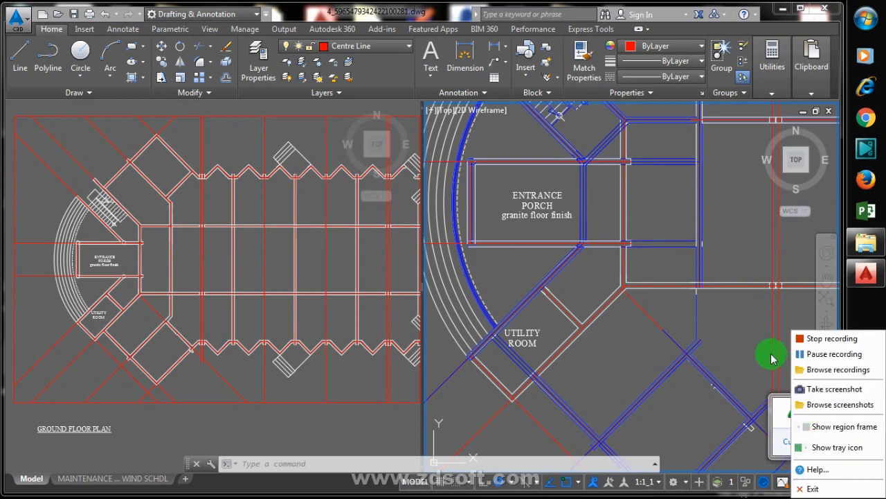
click(744, 347)
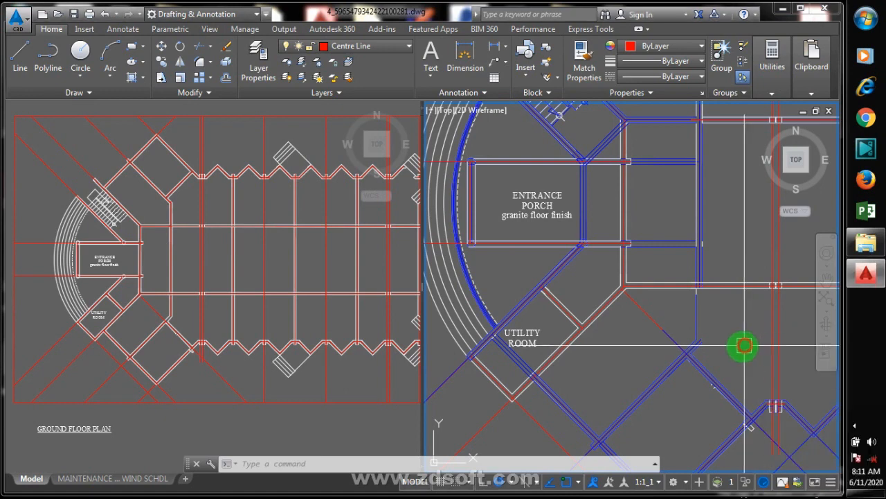
scroll(734, 333, down, 6)
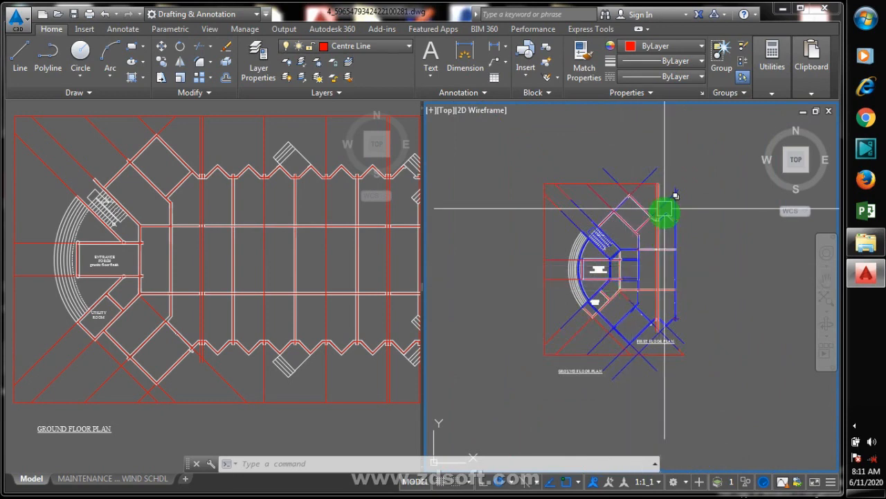
scroll(669, 229, up, 2)
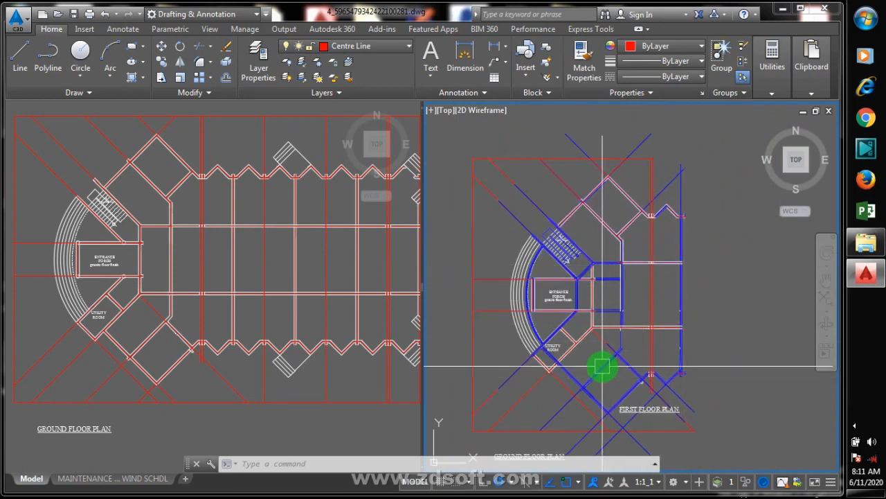
scroll(602, 364, up, 3)
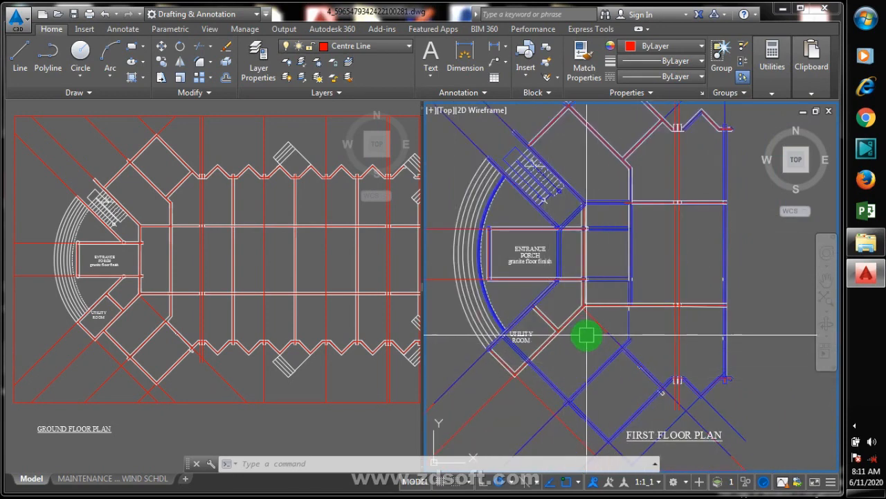
scroll(602, 374, up, 5)
scroll(624, 340, down, 3)
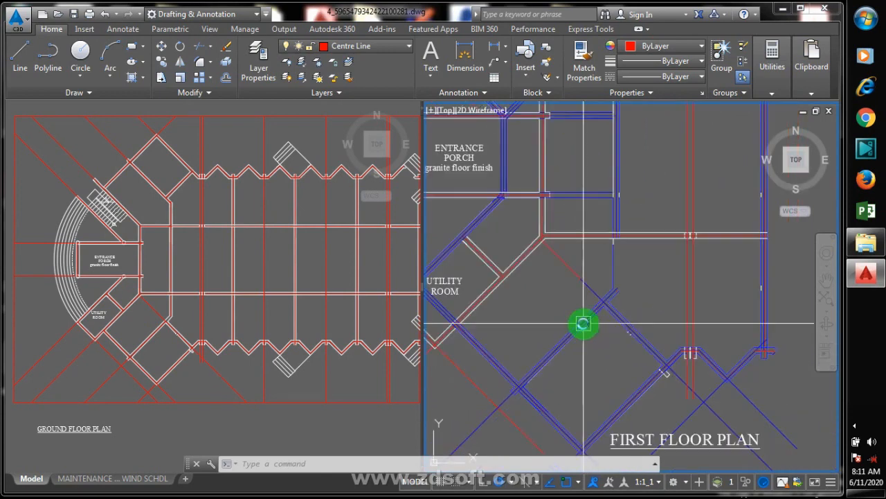
scroll(661, 352, down, 2)
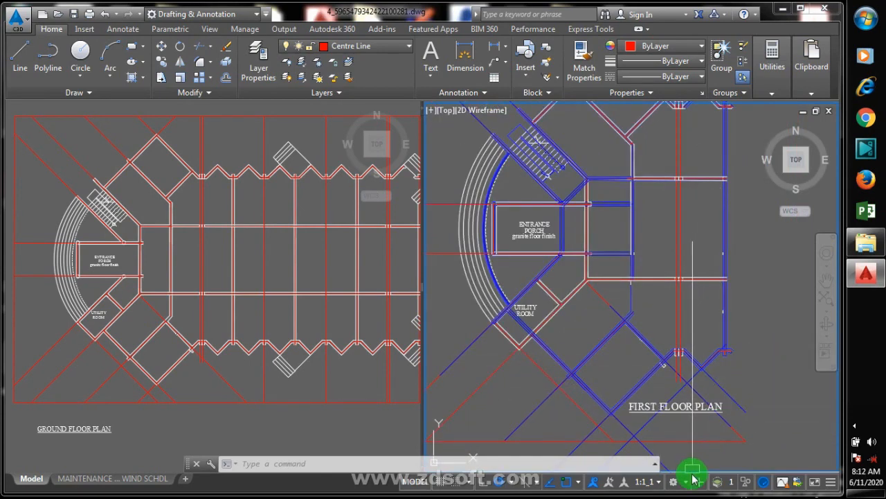
Step: Turn off the layer of the diagonal wall below the utility room to isolate the centre lines, and turn all layers on again
scroll(617, 357, up, 3)
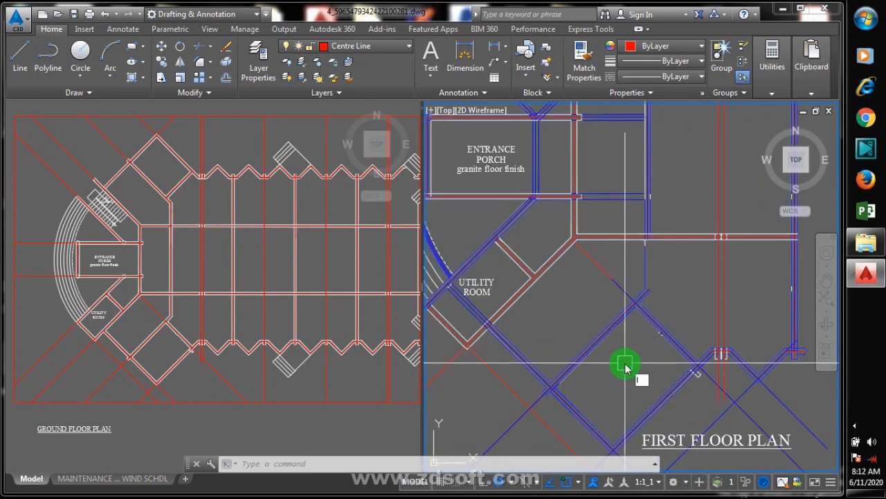
text(yo)
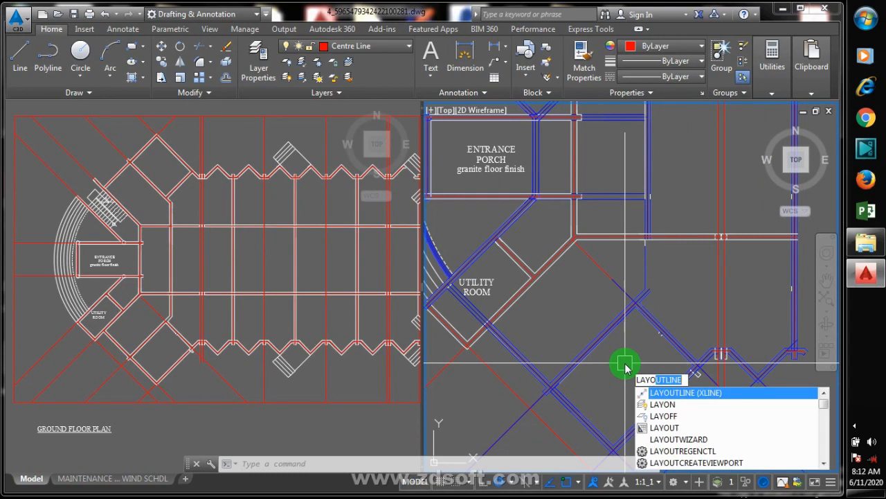
text(ff)
key(Return)
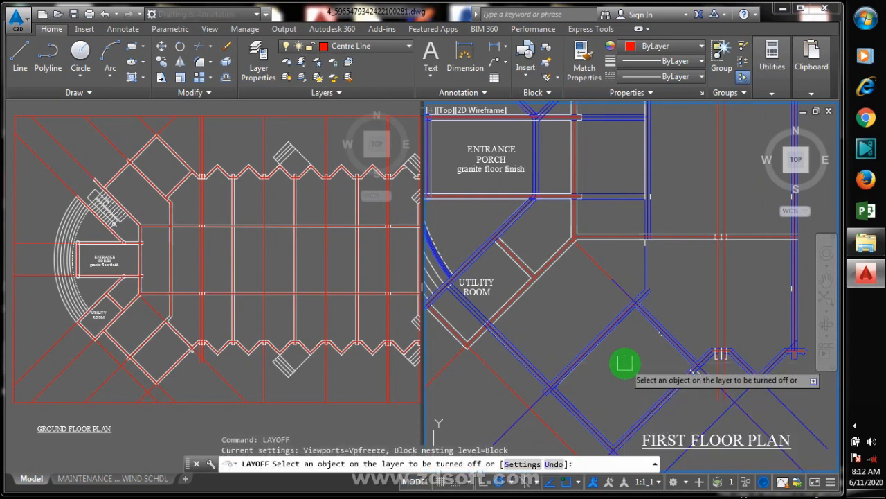
click(597, 345)
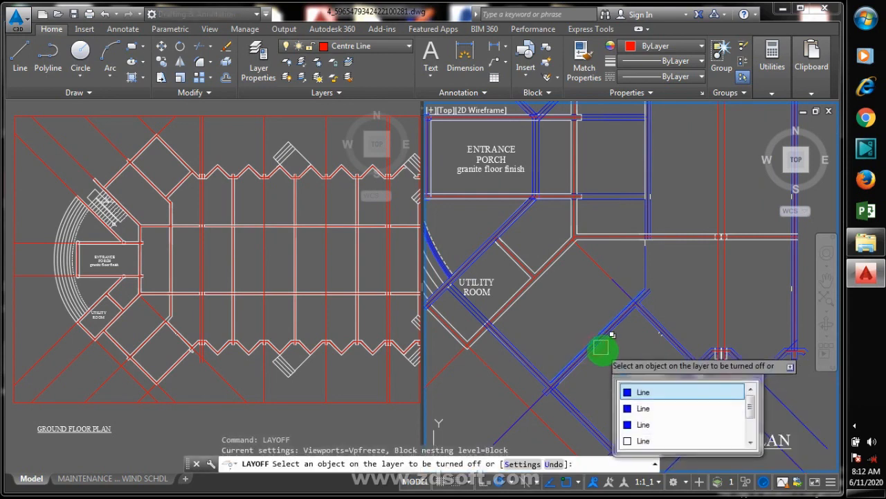
right_click(608, 367)
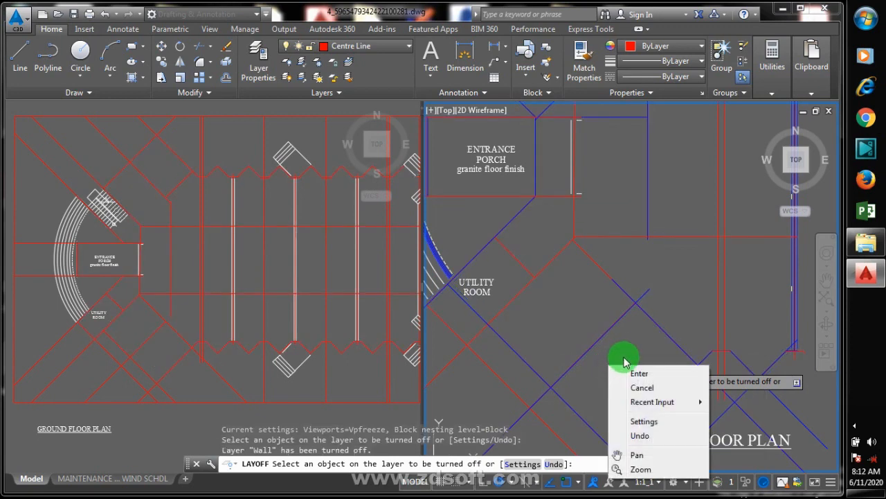
key(Escape)
key(Escape)
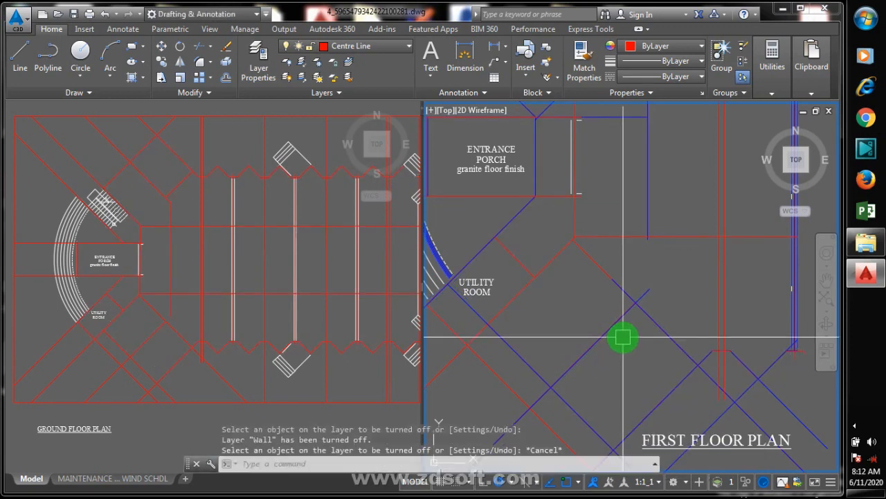
text(LAYOn)
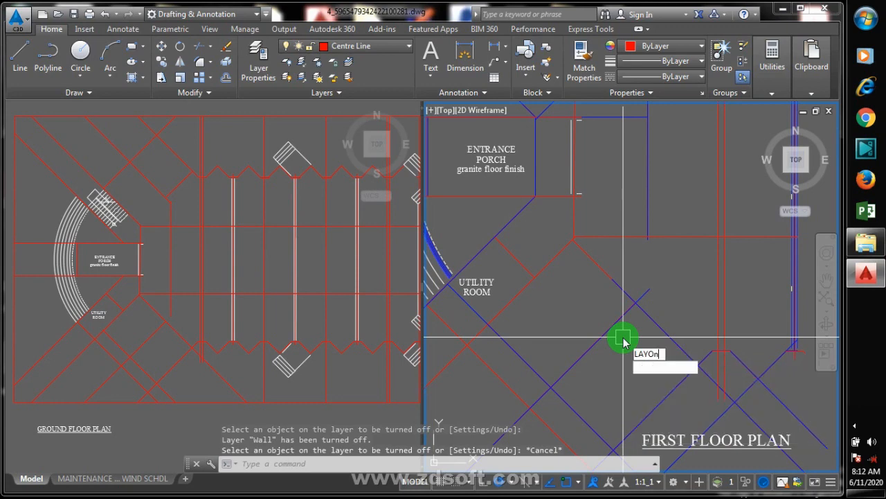
key(Return)
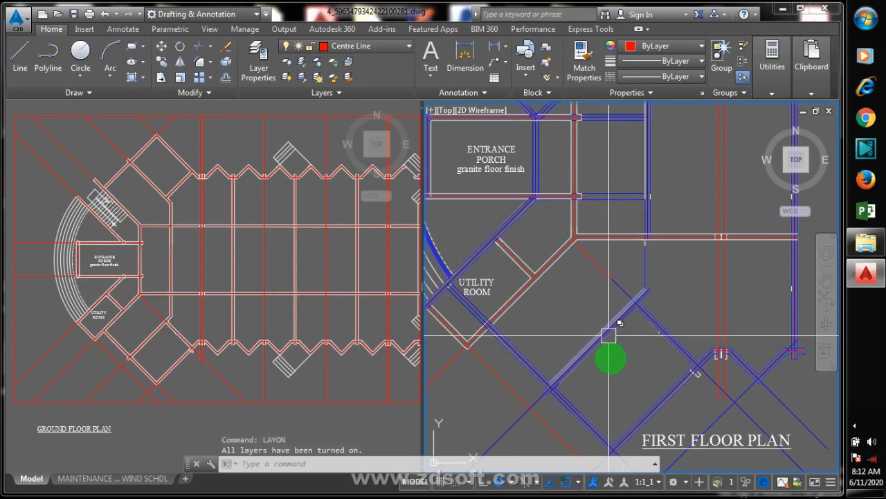
Step: Examine how the diagonal walls and centre lines of the two overlaid floor plans align around the utility room
scroll(622, 349, down, 3)
scroll(620, 357, up, 3)
scroll(633, 322, down, 2)
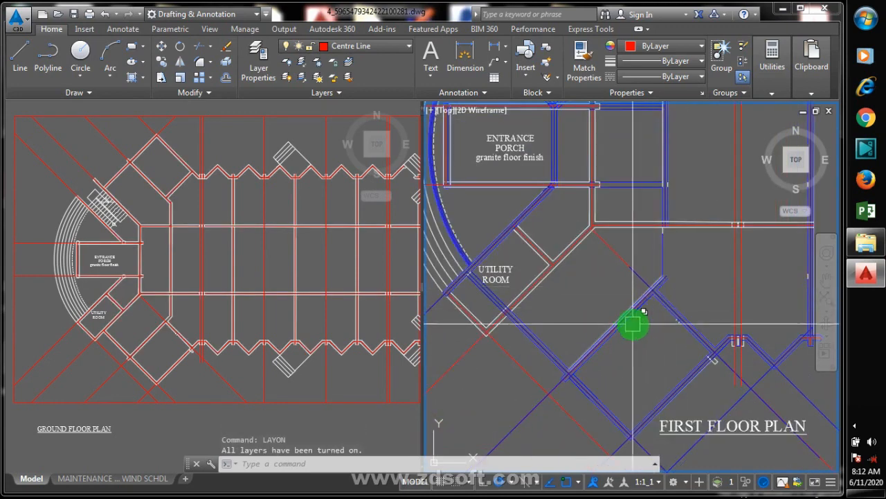
scroll(606, 322, down, 2)
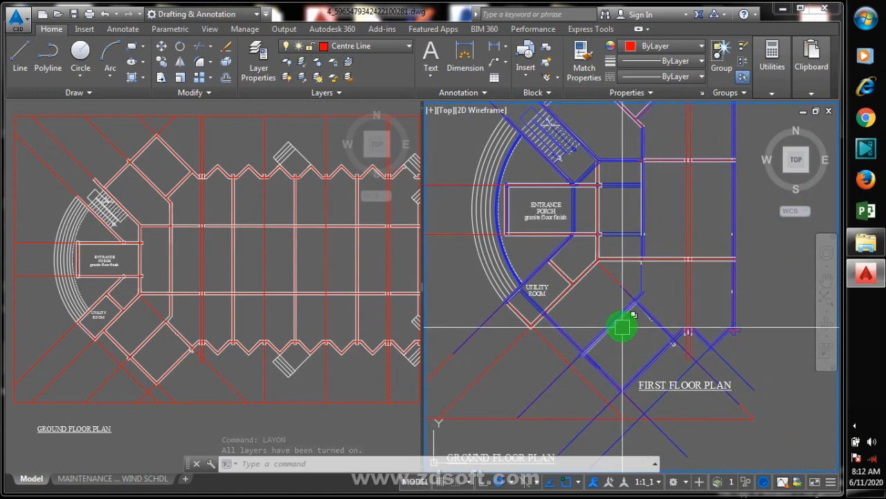
scroll(543, 392, up, 3)
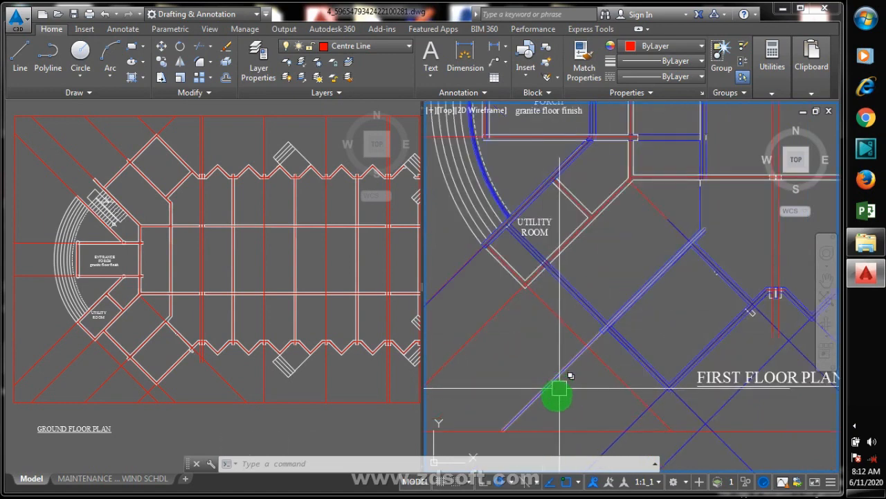
scroll(558, 392, down, 3)
scroll(618, 337, up, 3)
scroll(554, 390, down, 2)
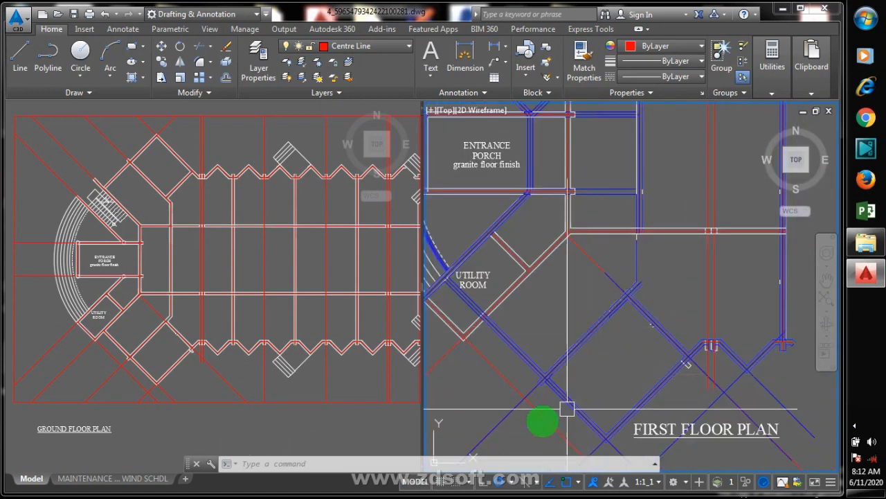
scroll(523, 419, down, 2)
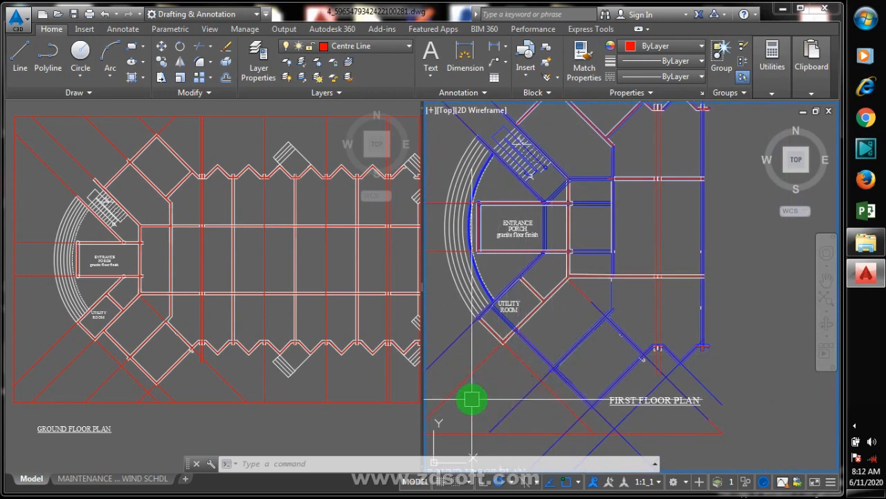
Step: Match the blue diagonal centre lines below the entrance and utility room to the properties of the red ground floor centre line
key(Return)
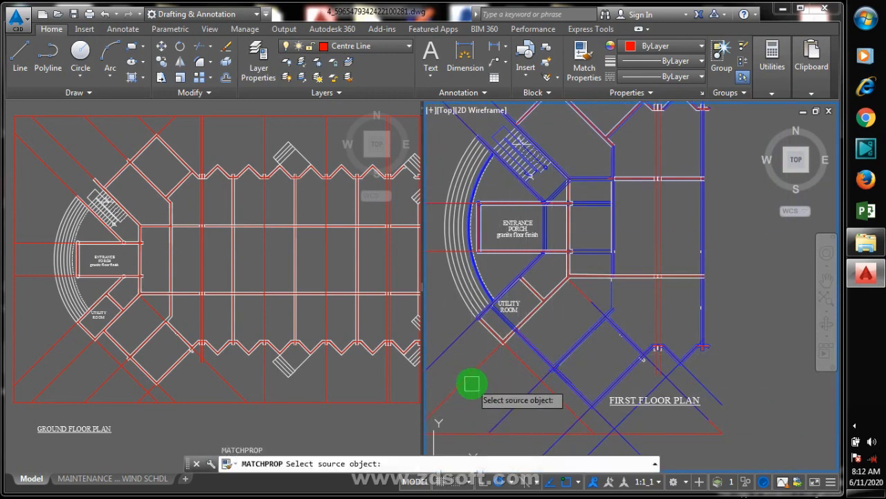
click(472, 367)
click(564, 402)
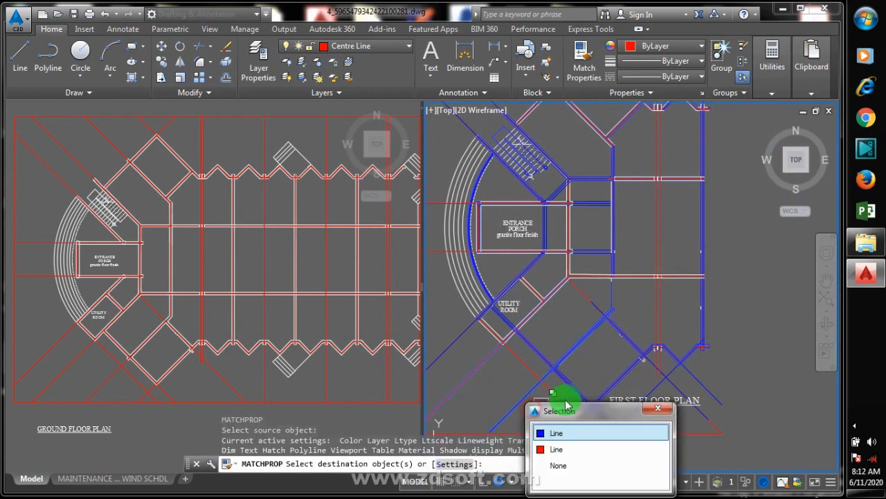
scroll(559, 358, down, 2)
scroll(526, 358, up, 3)
scroll(526, 358, up, 2)
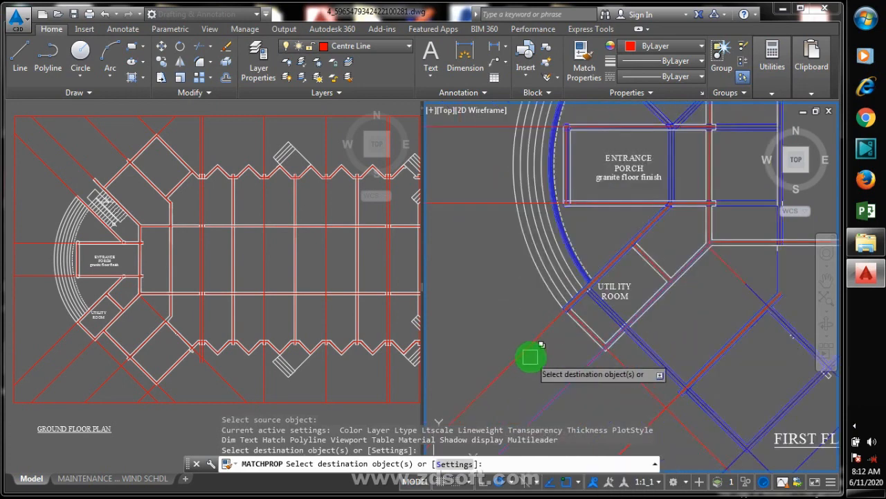
scroll(485, 387, down, 4)
scroll(564, 399, up, 2)
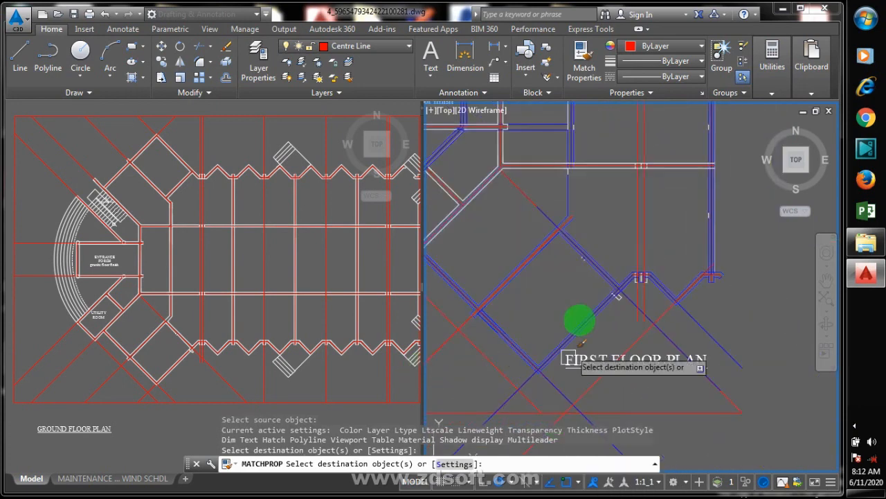
scroll(588, 326, down, 2)
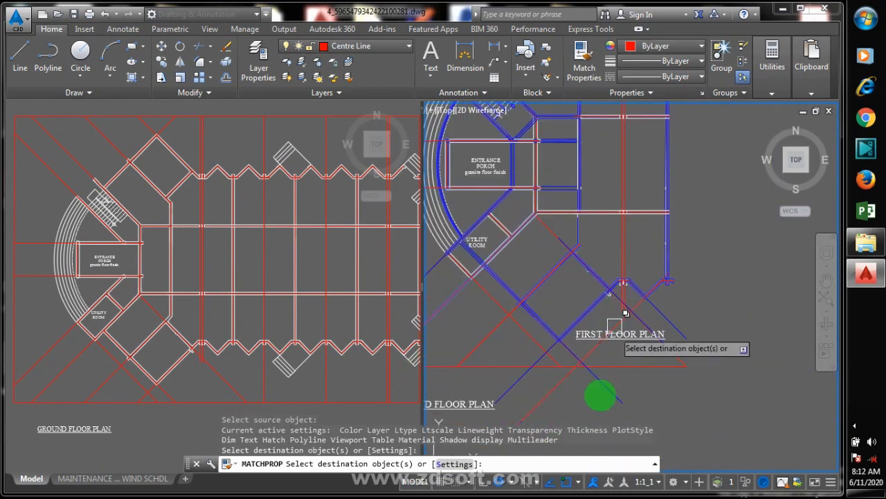
click(550, 402)
scroll(672, 401, down, 2)
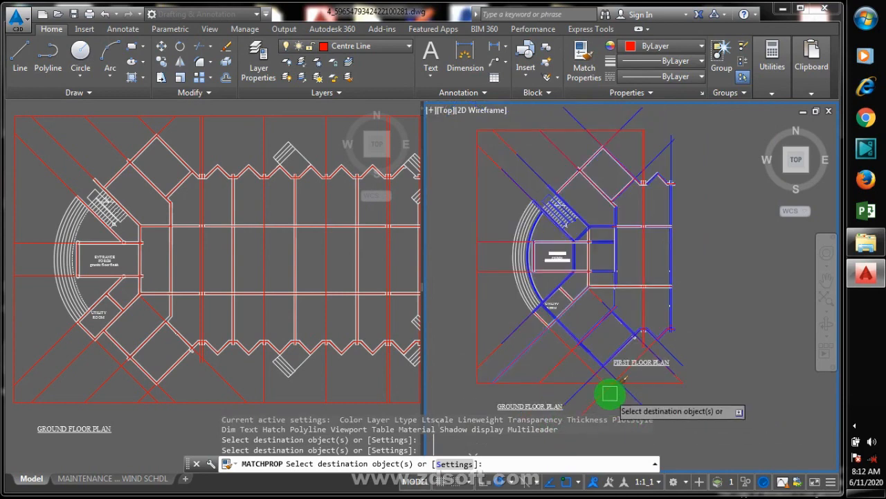
key(Escape)
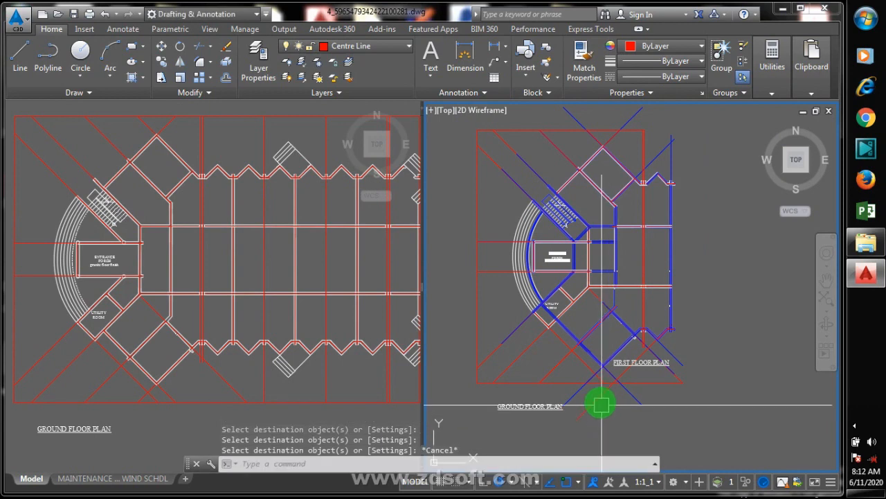
Step: Examine the overlaid plans around the lower diagonal room and the bay between the entrance area and the blue end wall
scroll(598, 399, up, 2)
scroll(606, 418, up, 3)
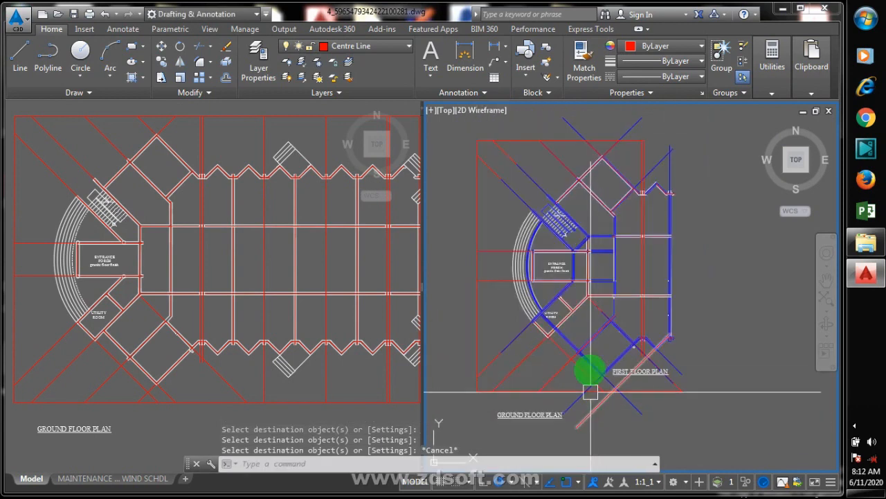
scroll(610, 326, up, 2)
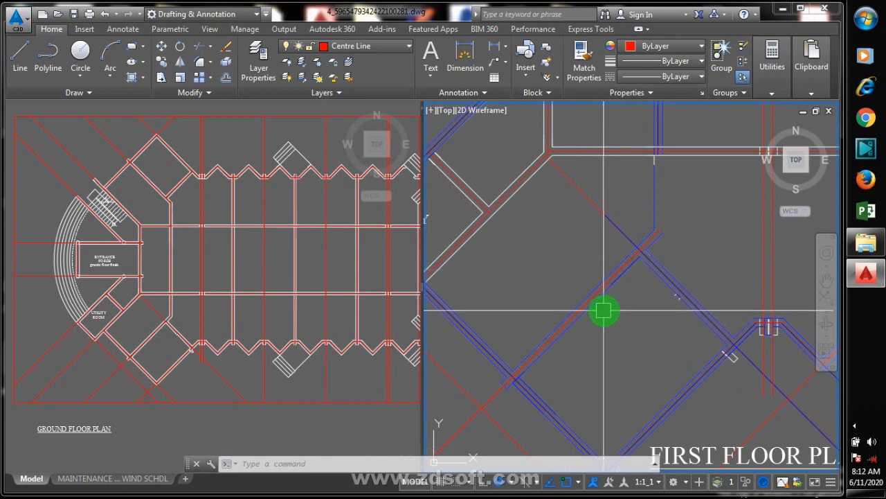
scroll(586, 410, down, 2)
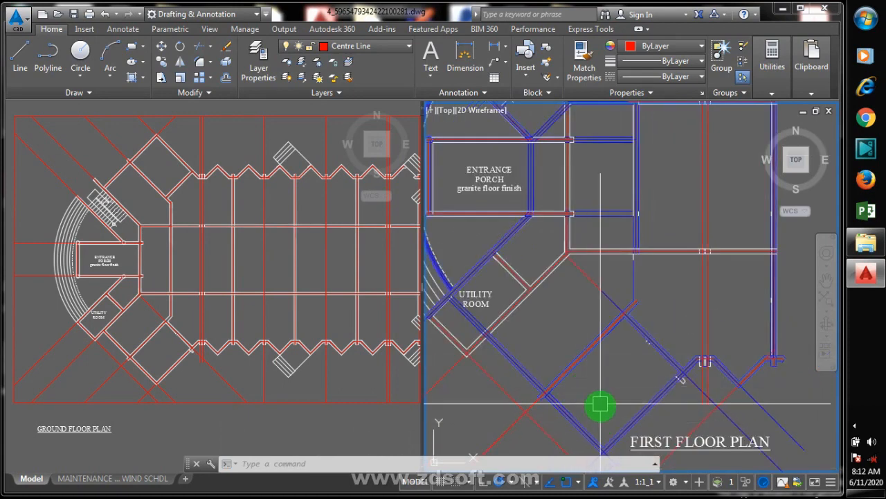
scroll(633, 224, down, 2)
scroll(638, 220, up, 4)
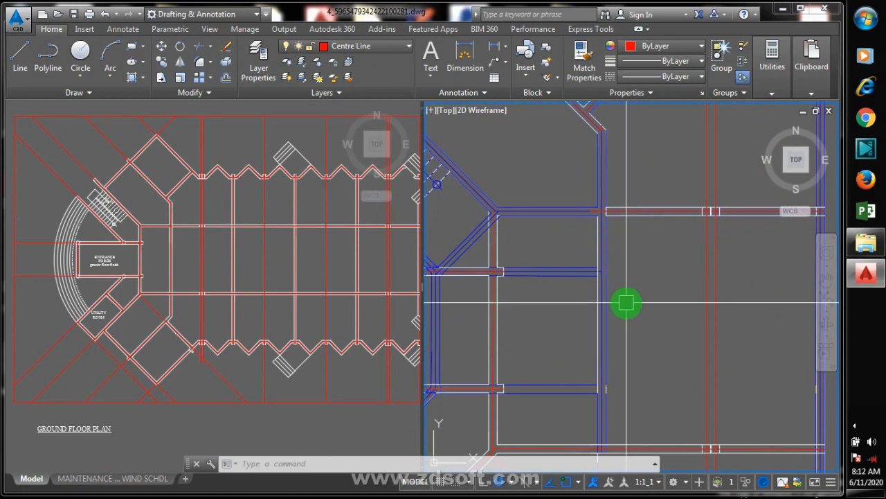
scroll(623, 263, down, 2)
scroll(607, 288, down, 2)
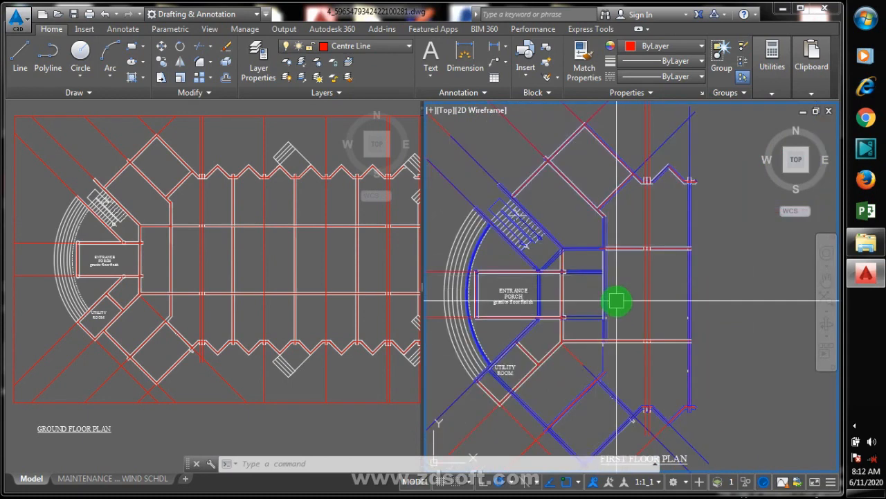
scroll(595, 291, up, 2)
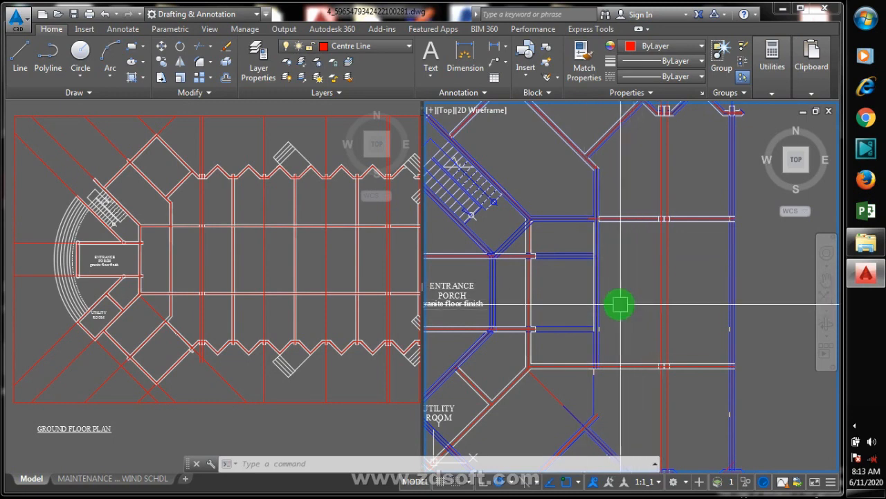
scroll(579, 281, down, 3)
scroll(579, 281, up, 3)
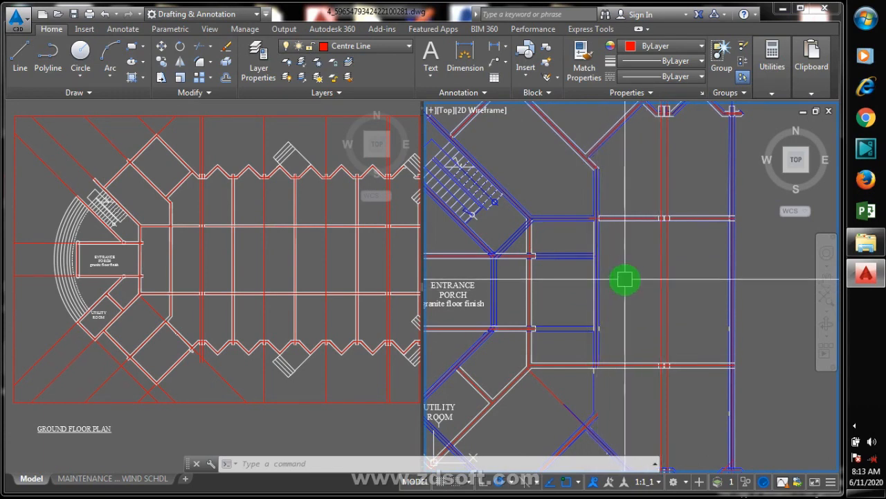
text(l)
key(Return)
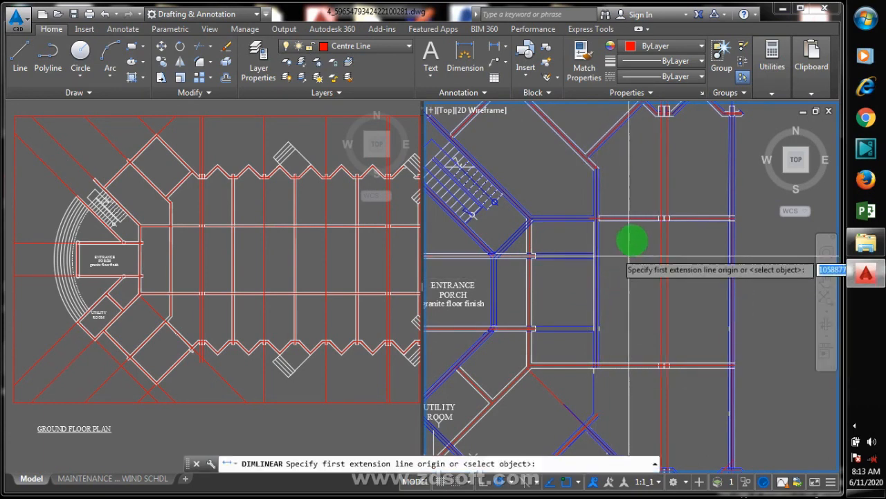
click(632, 220)
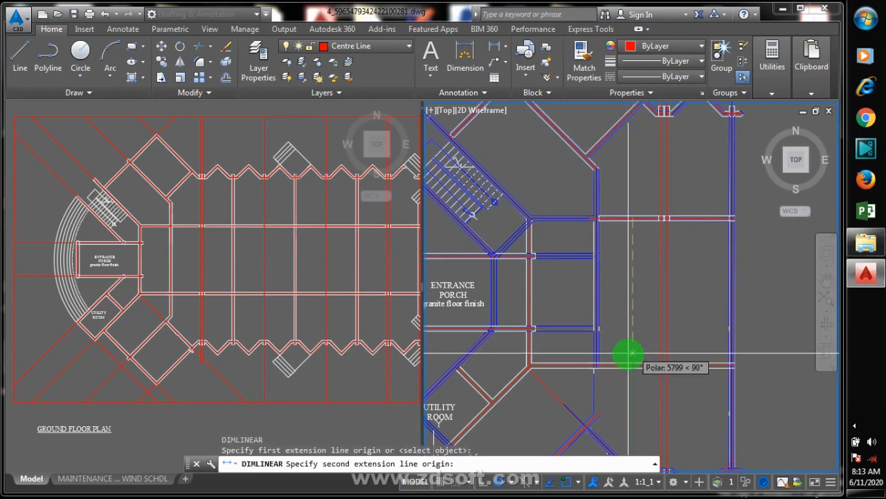
key(Escape)
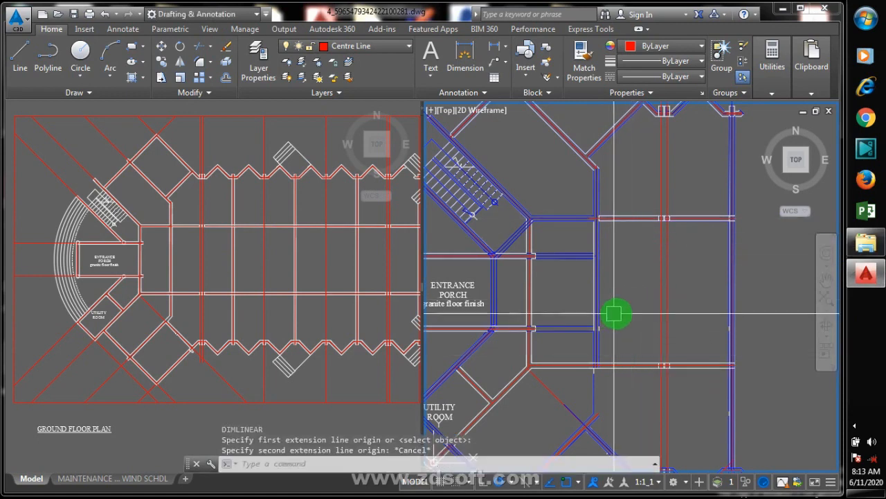
Step: Measure the horizontal distance between the blue vertical wall beside the entrance area and the blue end wall with a linear dimension
key(Return)
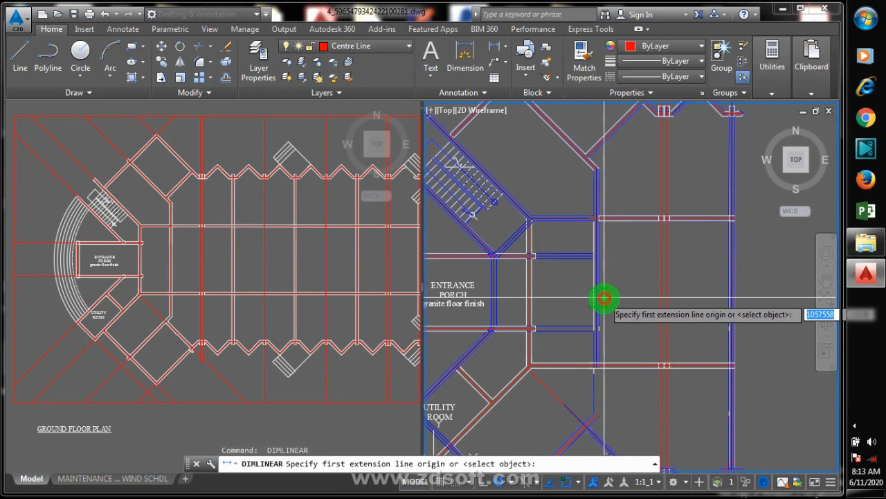
click(598, 298)
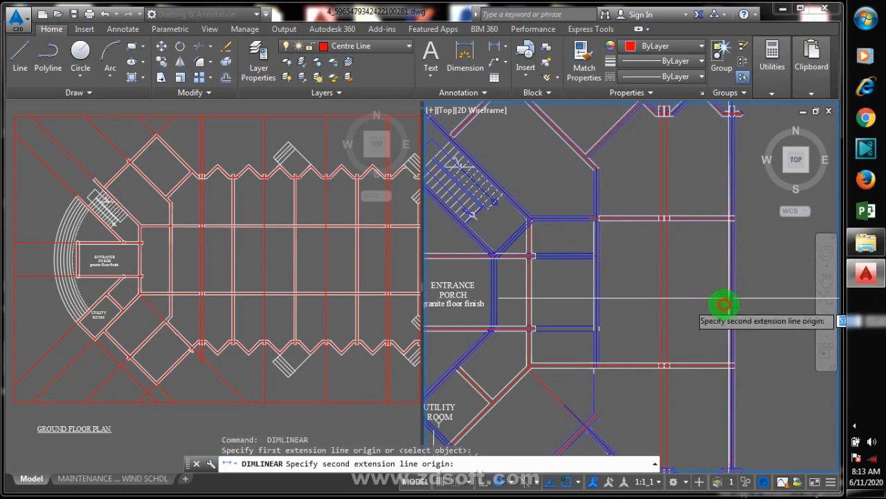
click(724, 302)
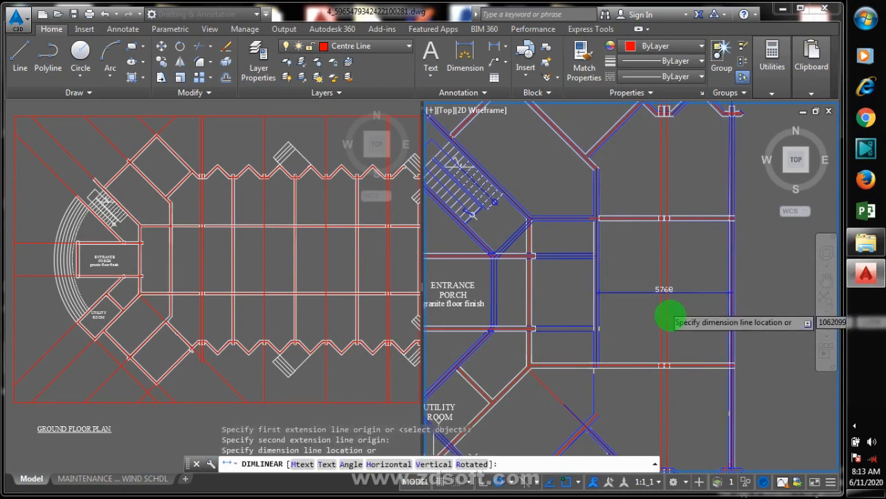
key(Escape)
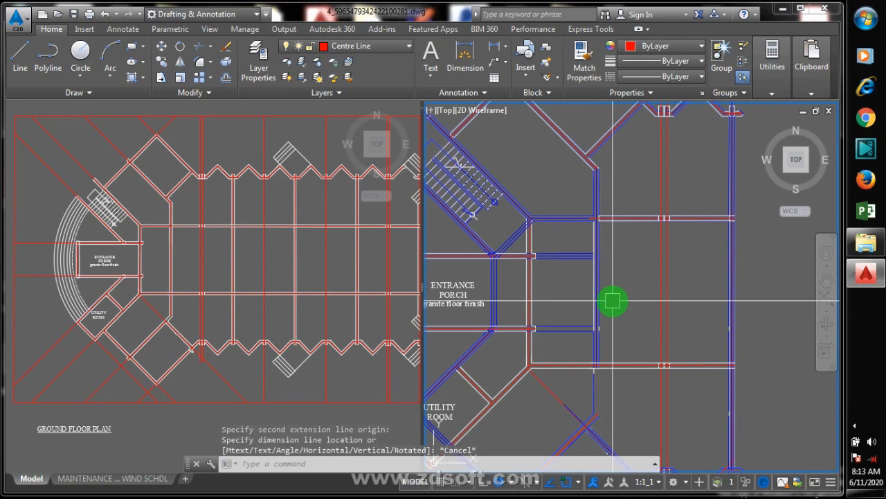
scroll(686, 229, up, 5)
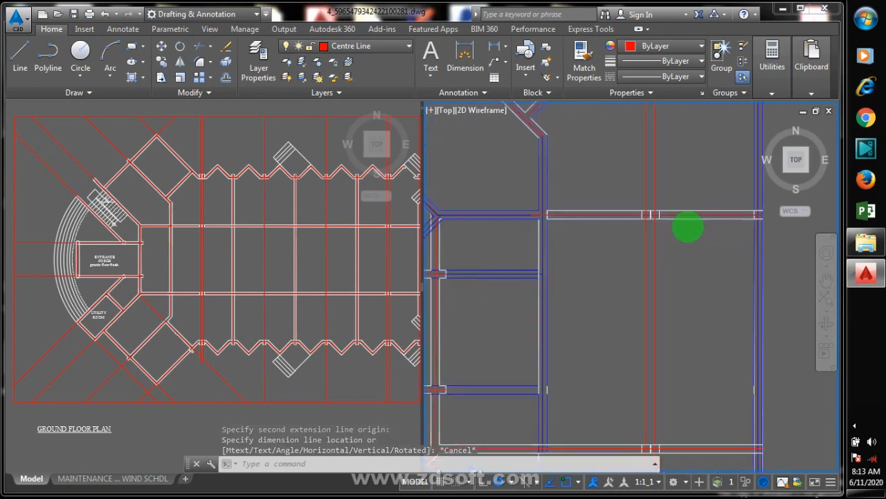
Step: Examine how the paired red vertical centre lines and horizontal walls align in the bay between the entrance area and the blue end wall
scroll(641, 208, down, 3)
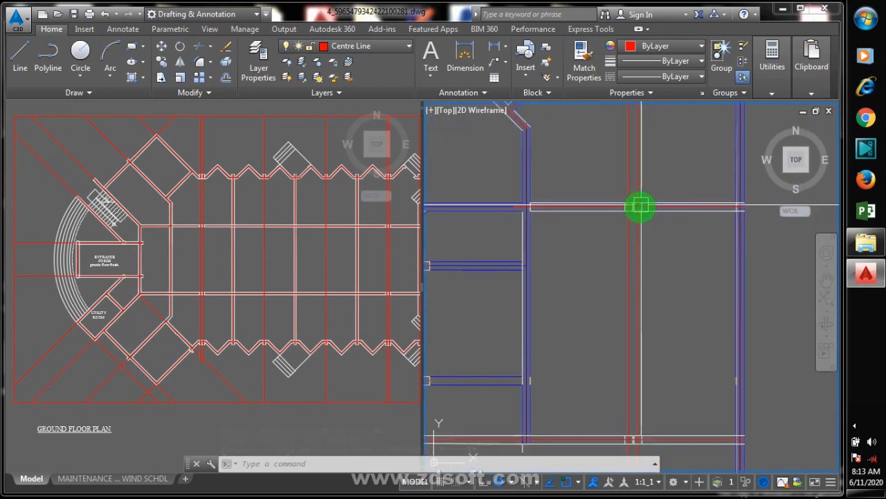
scroll(643, 228, down, 2)
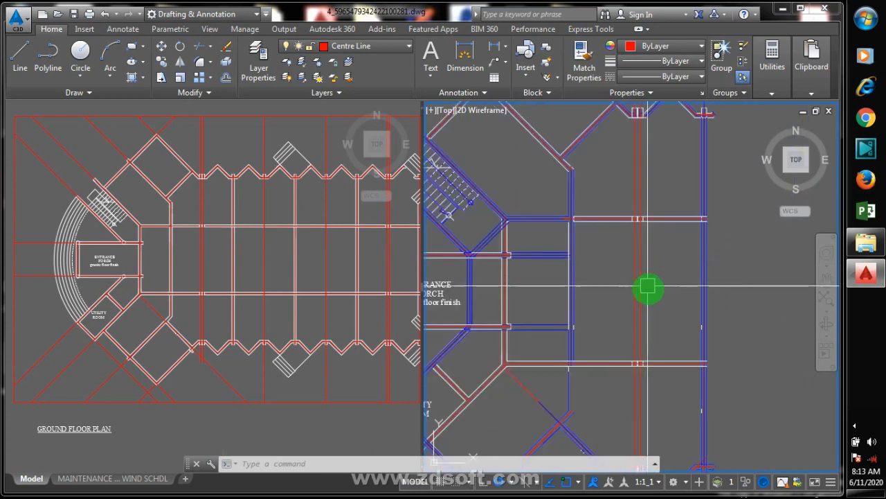
scroll(623, 250, up, 5)
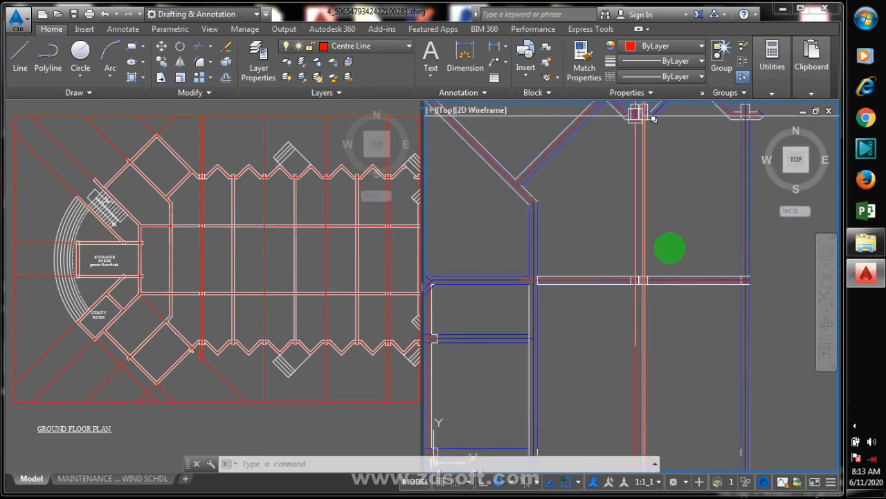
scroll(626, 285, up, 4)
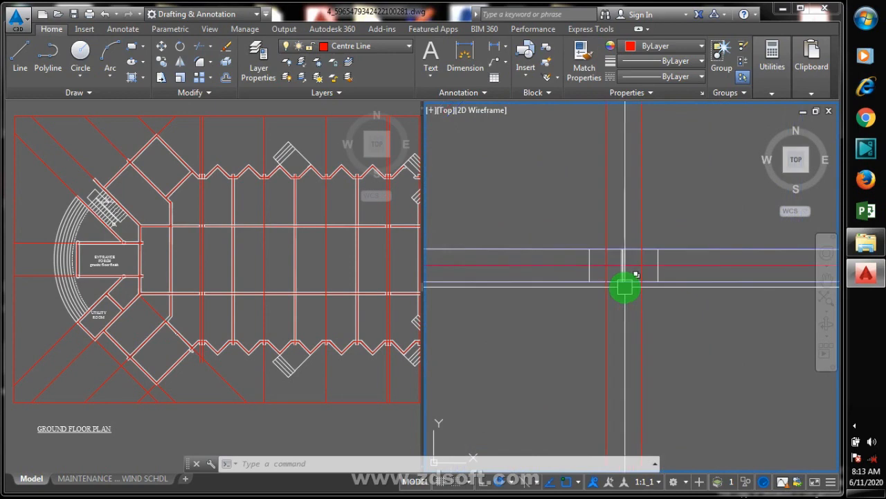
scroll(623, 220, down, 4)
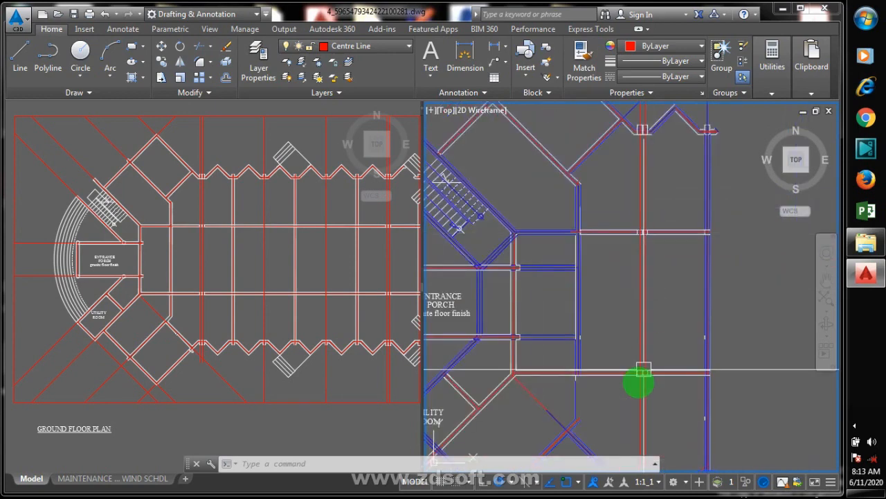
scroll(638, 379, up, 4)
scroll(647, 321, down, 4)
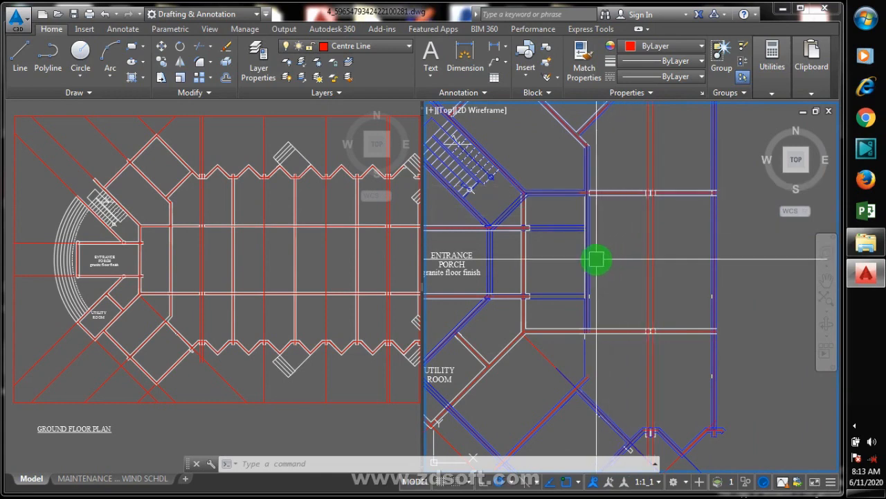
scroll(697, 281, down, 3)
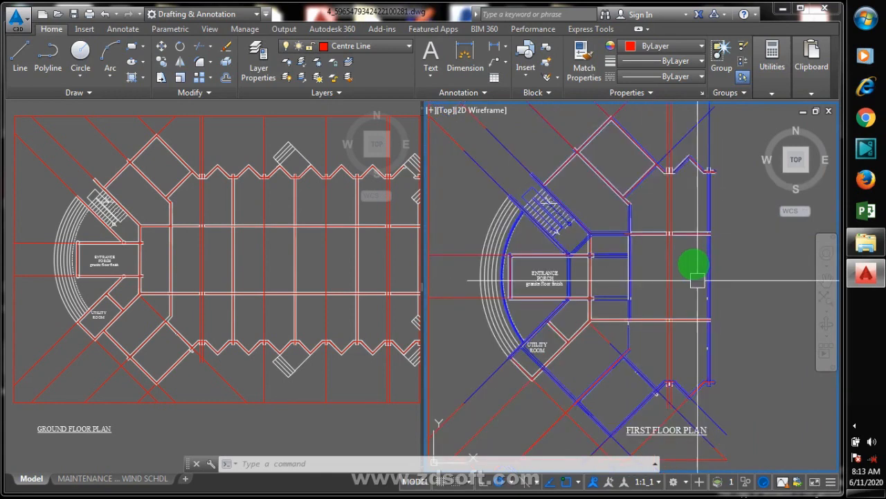
scroll(592, 274, up, 5)
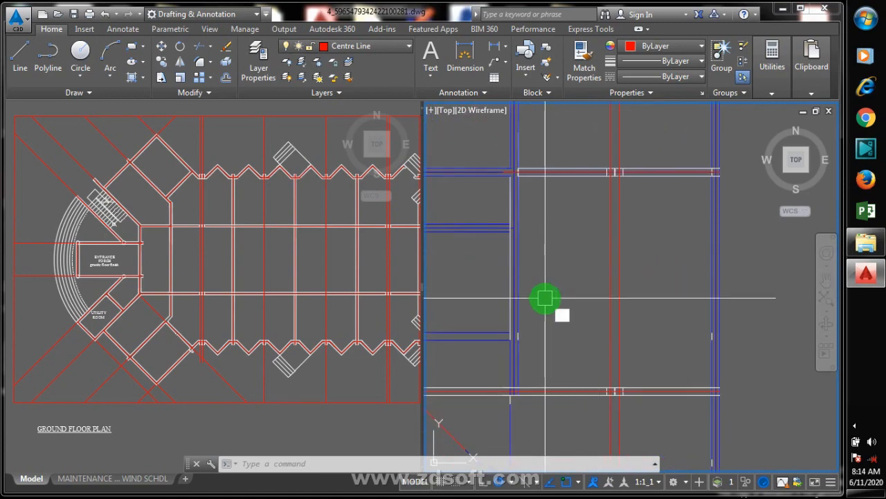
text(l)
key(Return)
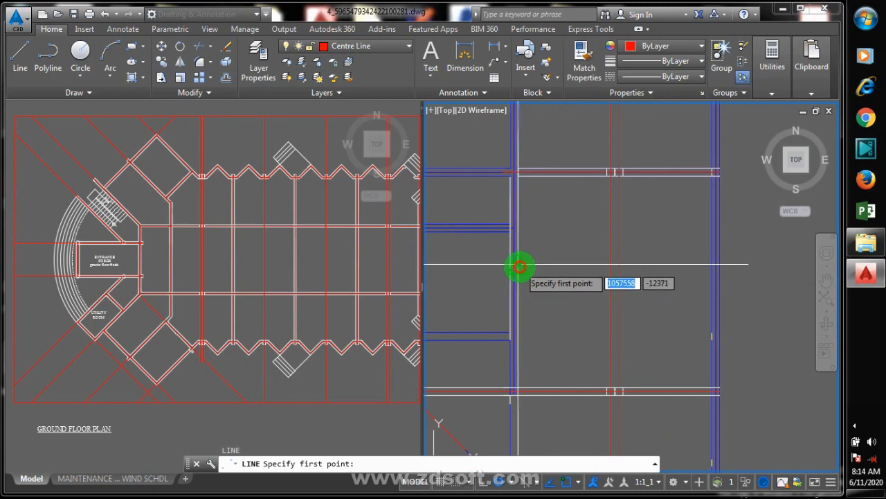
click(519, 267)
key(Escape)
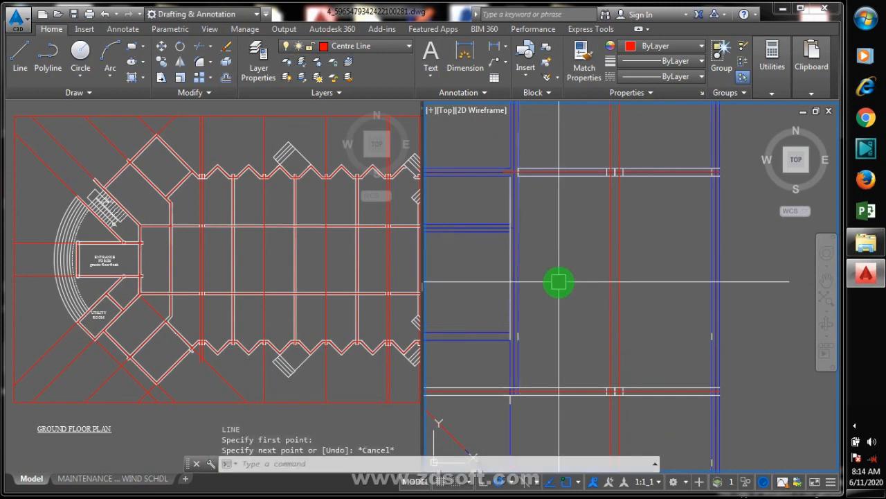
click(857, 428)
click(858, 427)
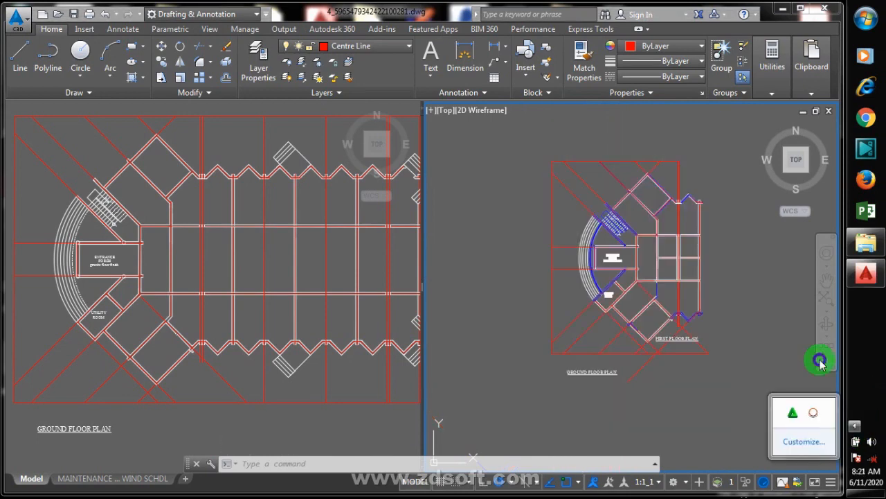
click(820, 361)
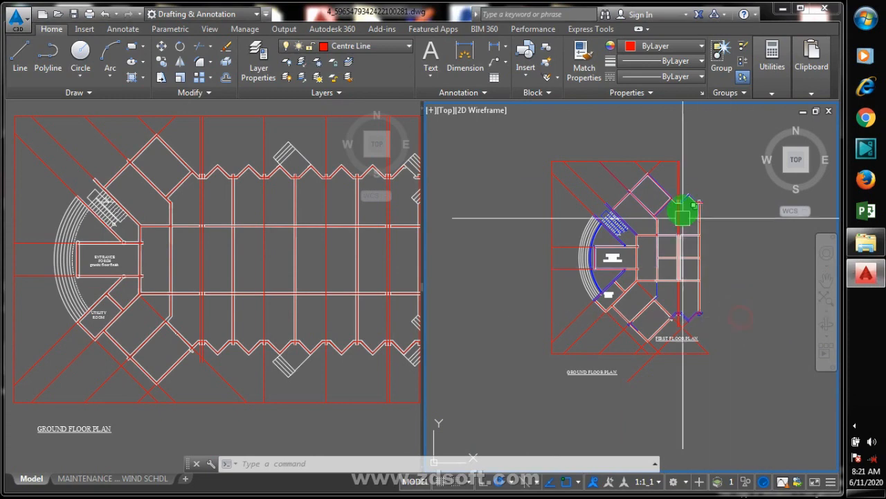
Step: Erase the overlapping blue lines on the V-shaped zigzag wall above the FIRST FLOOR PLAN title
scroll(568, 332, up, 5)
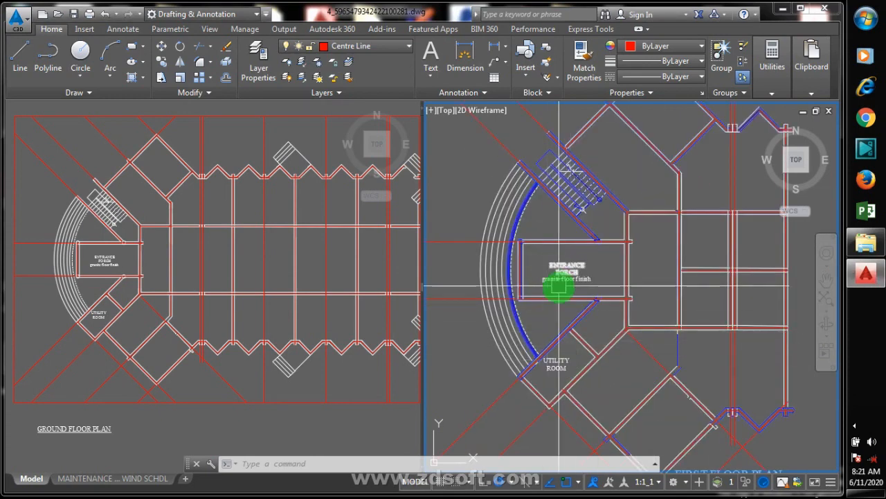
scroll(516, 250, down, 3)
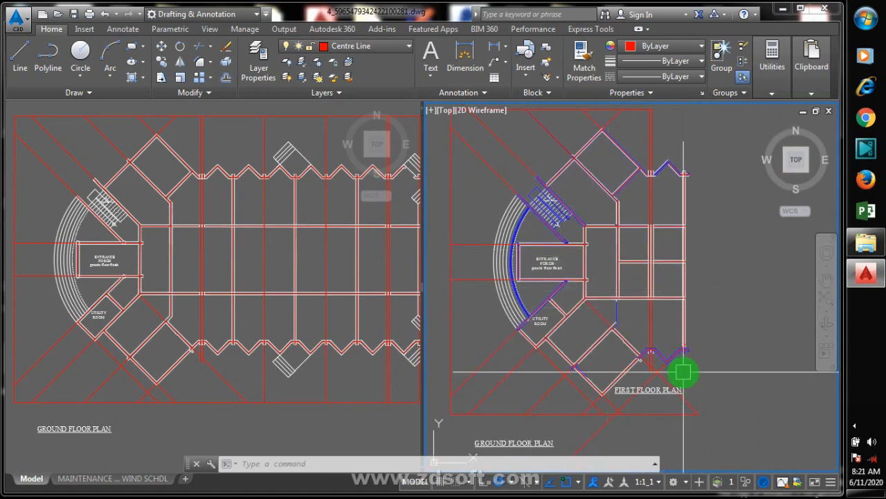
scroll(685, 370, up, 4)
text(e)
key(Return)
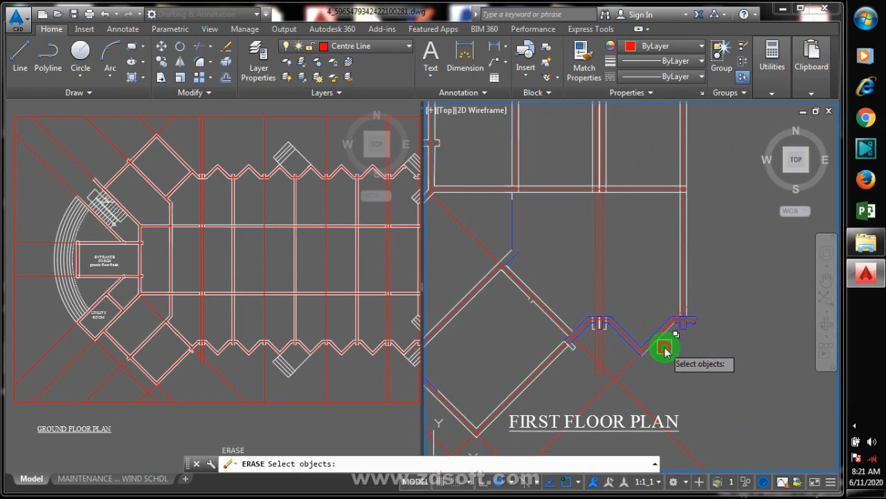
click(664, 348)
click(648, 341)
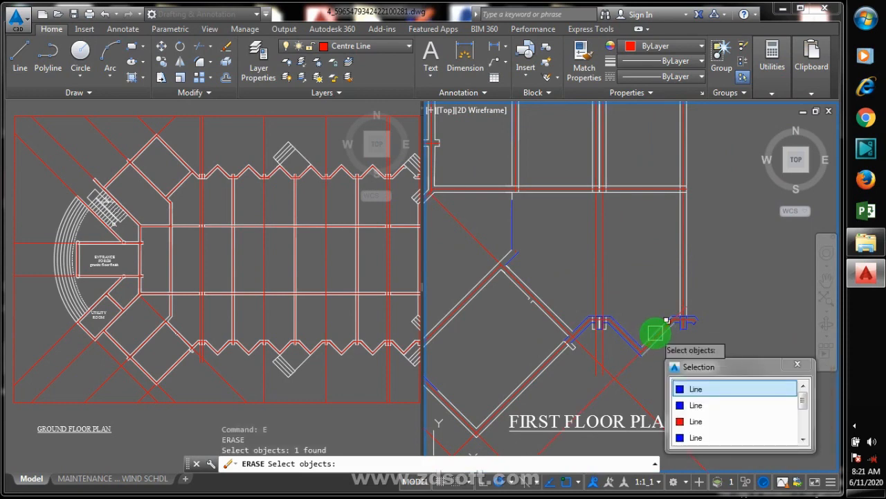
click(658, 331)
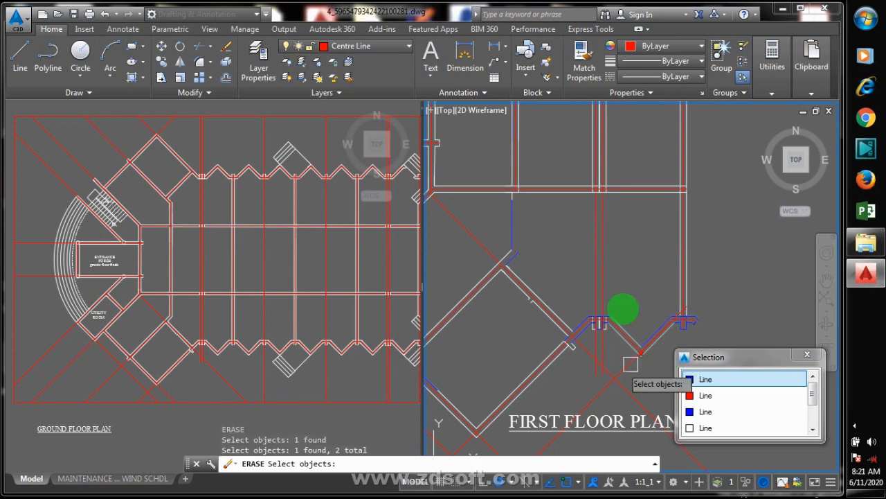
click(643, 296)
Step: Extend the white and blue diagonal wall lines from the lower diagonal room's upper corner to the horizontal wall above
scroll(643, 301, down, 3)
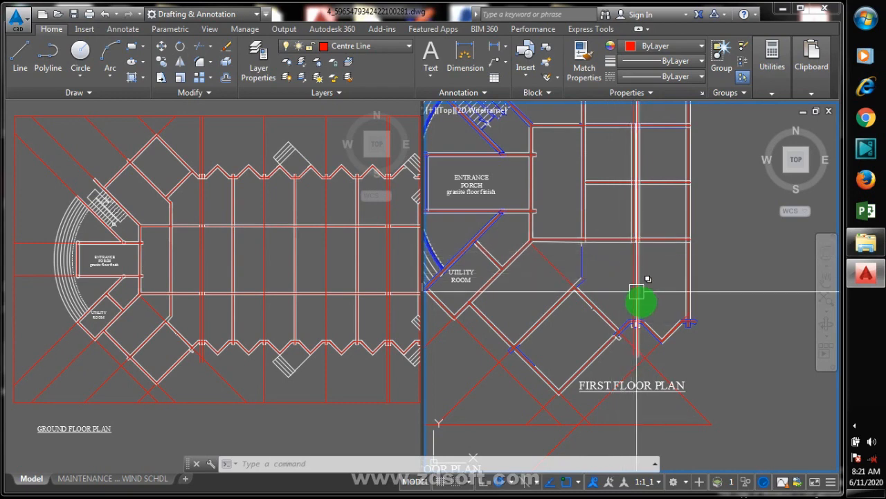
scroll(591, 281, up, 4)
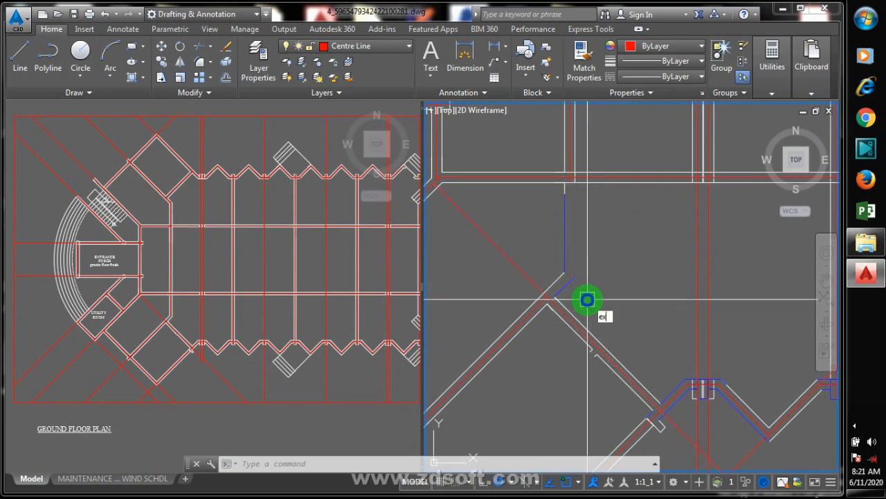
text(ex)
key(Return)
key(Return)
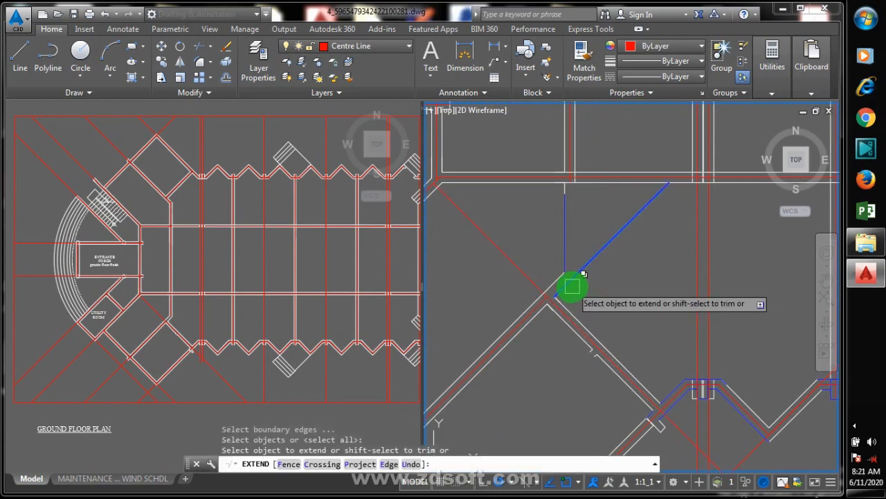
click(573, 286)
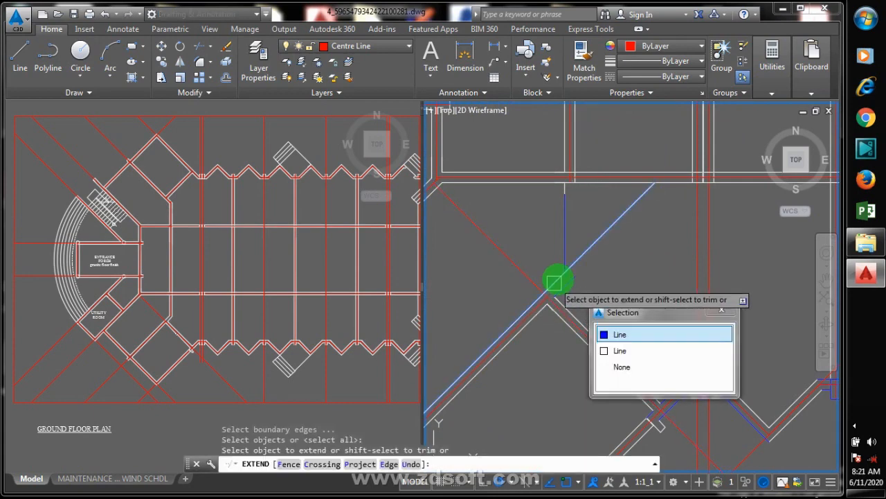
click(556, 283)
click(558, 281)
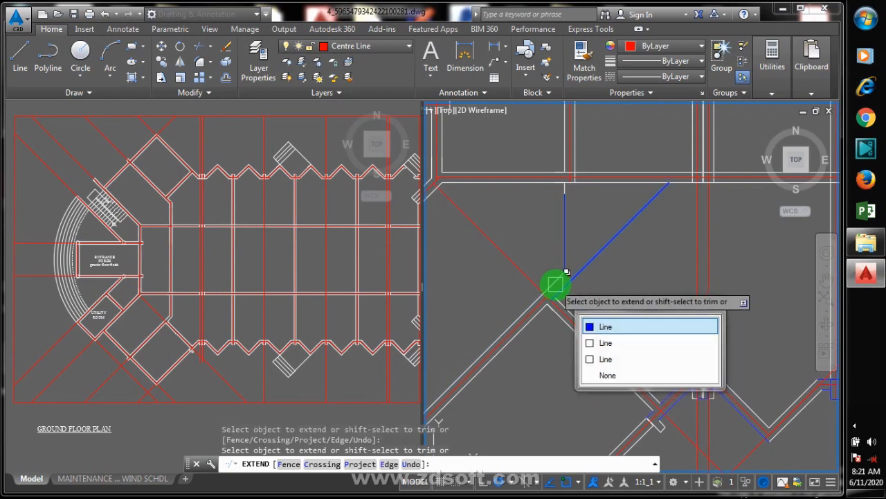
click(568, 274)
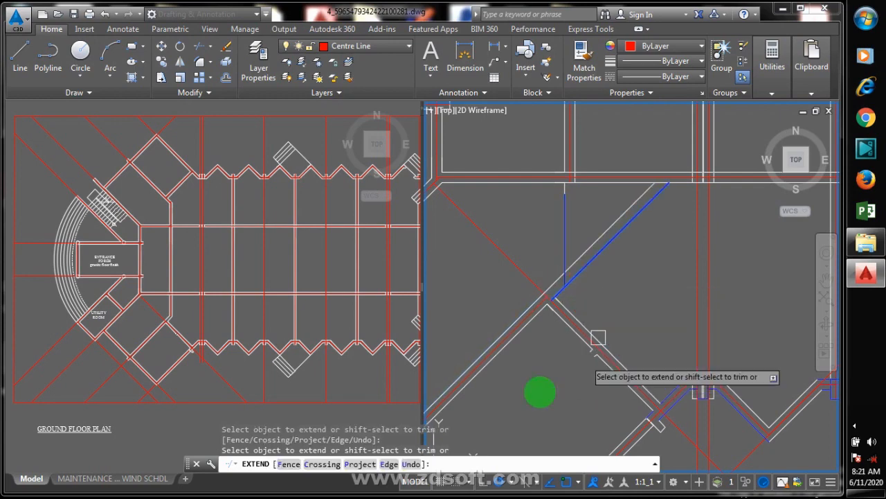
key(Escape)
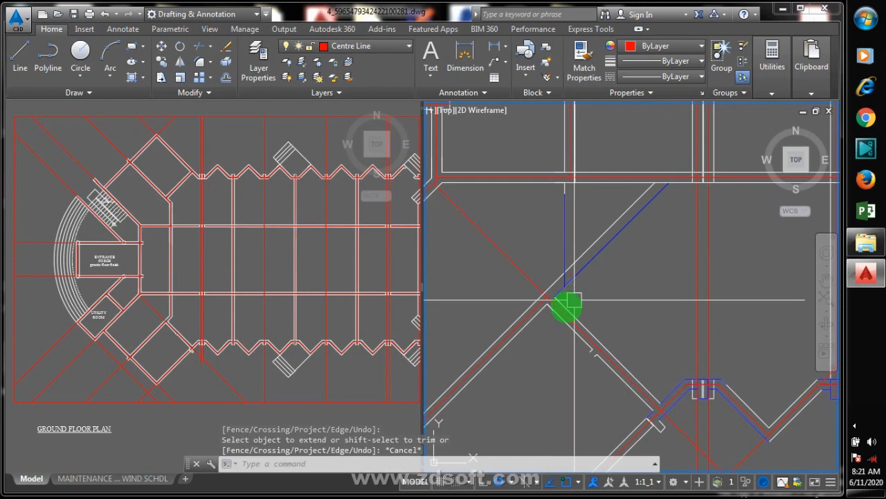
scroll(540, 313, up, 2)
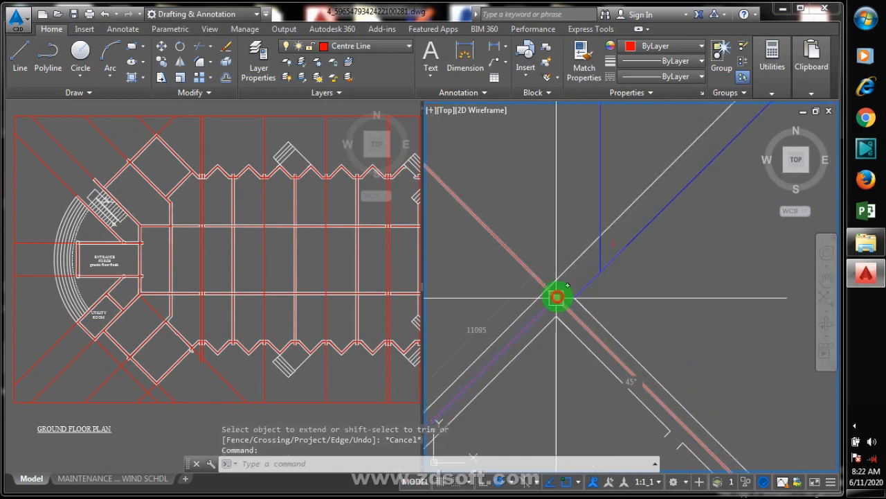
click(556, 298)
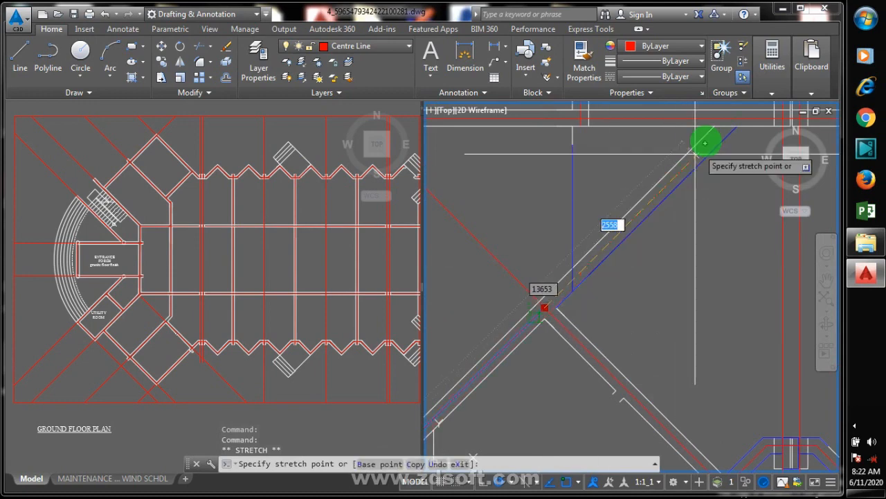
scroll(723, 124, up, 2)
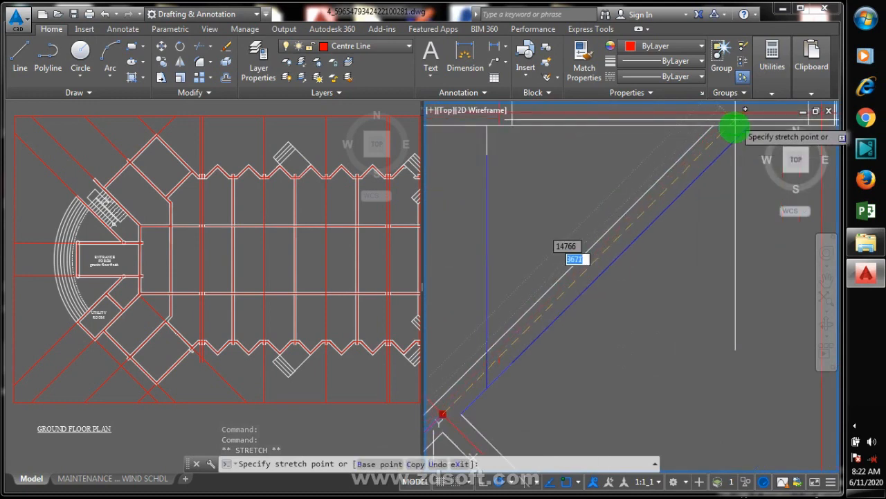
scroll(734, 127, down, 3)
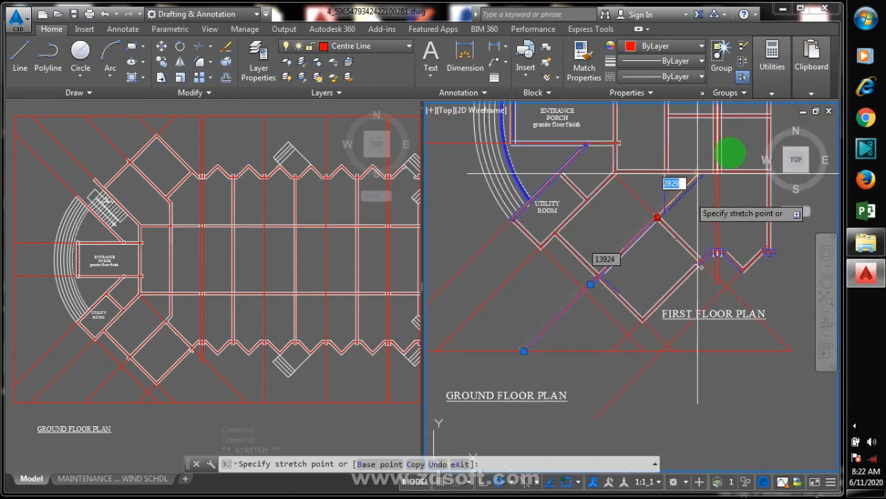
scroll(677, 184, up, 4)
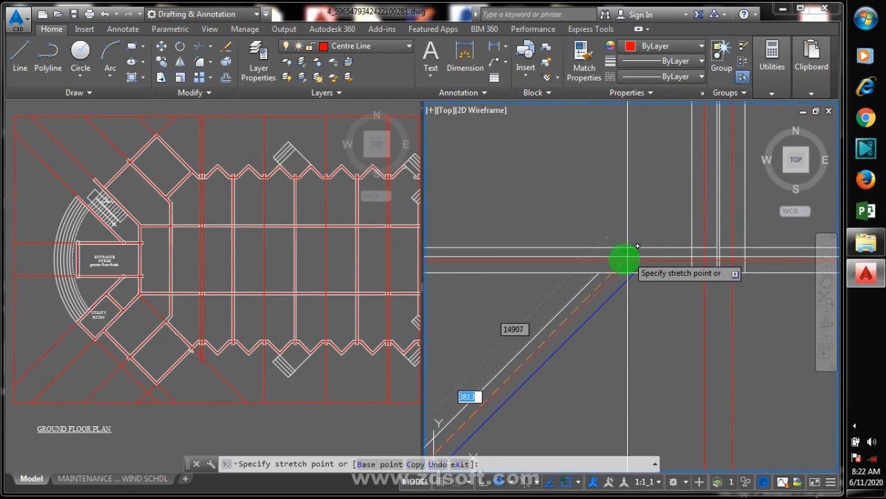
scroll(647, 242, down, 3)
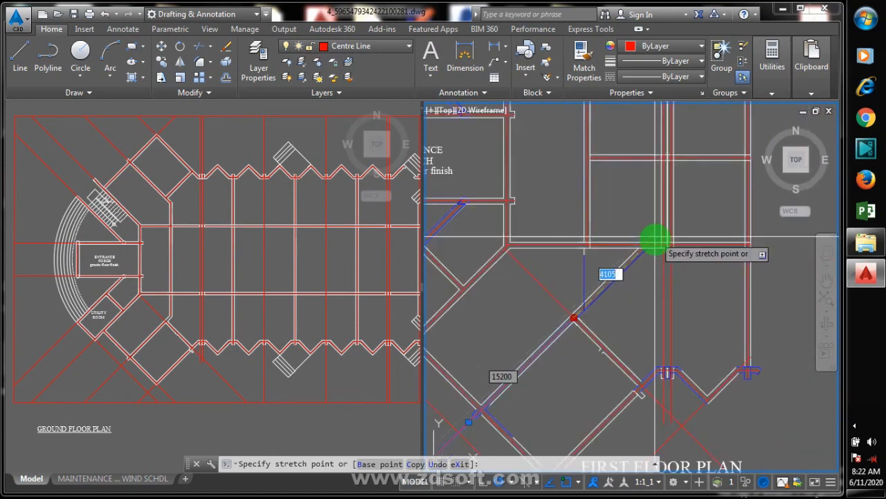
scroll(644, 249, down, 3)
key(Escape)
scroll(627, 284, up, 3)
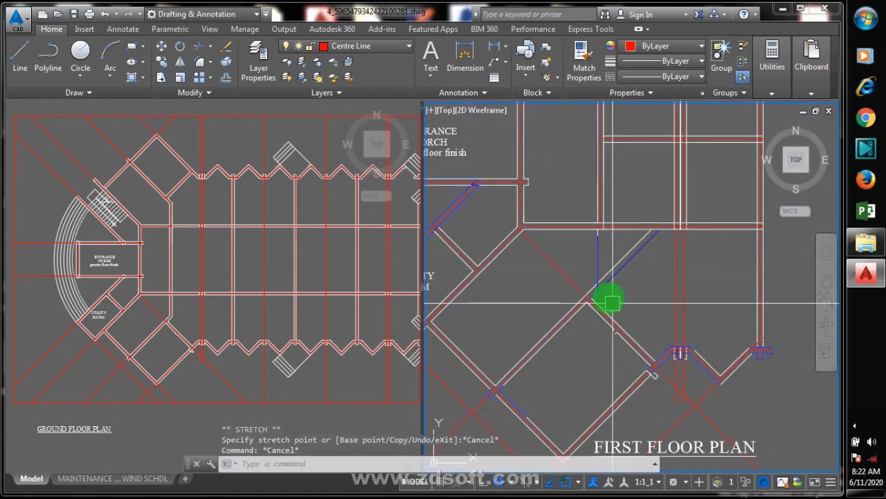
Step: Erase the overlapping blue and white vertical line segments between the horizontal wall and the diagonal wall below it
scroll(608, 259, up, 4)
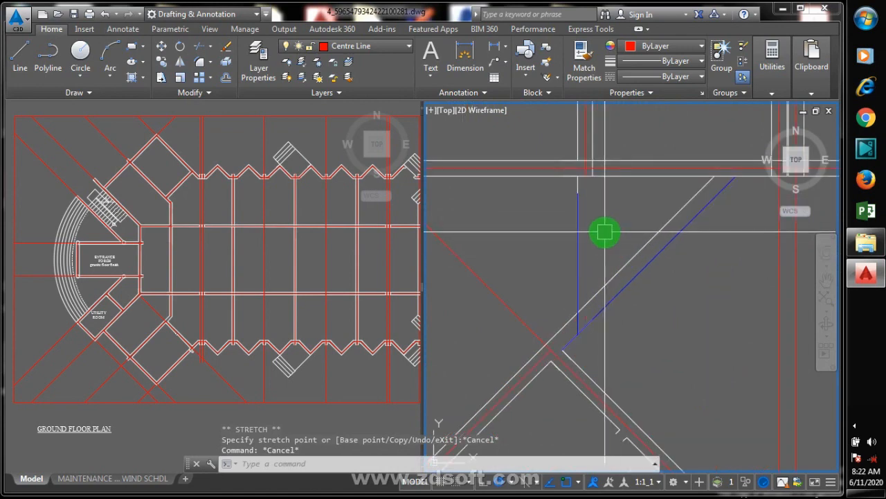
text(e)
key(Return)
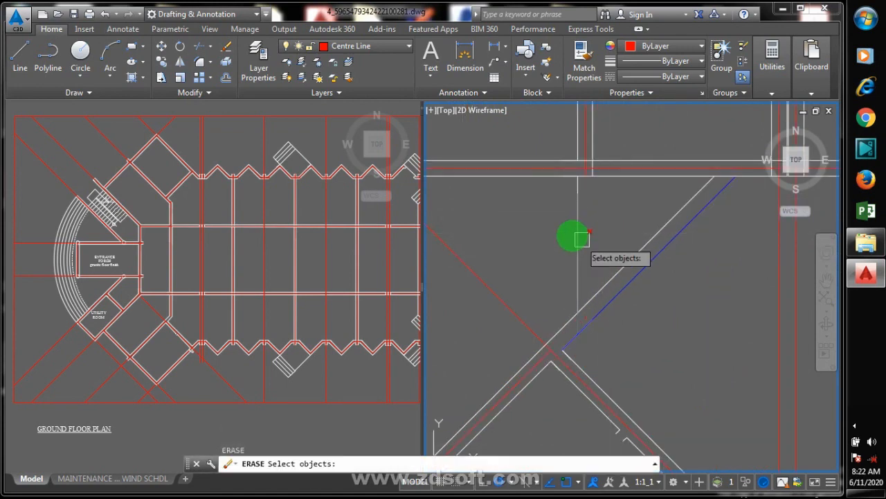
click(579, 220)
click(589, 215)
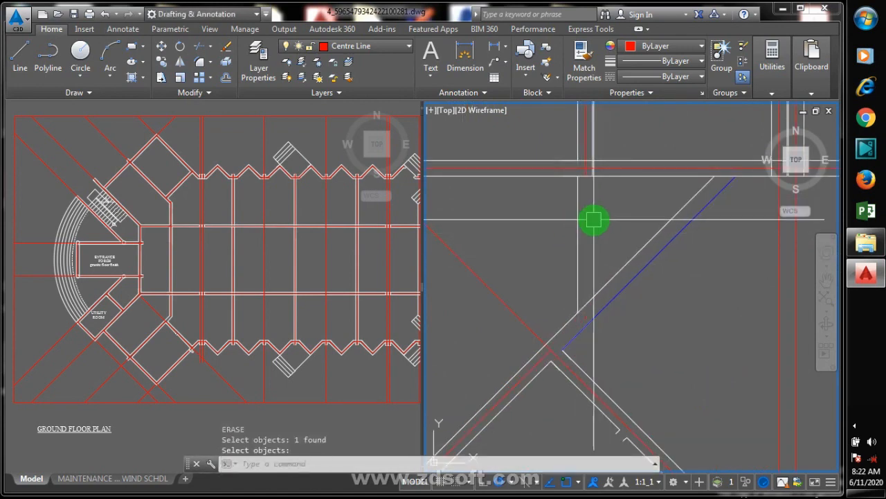
click(580, 217)
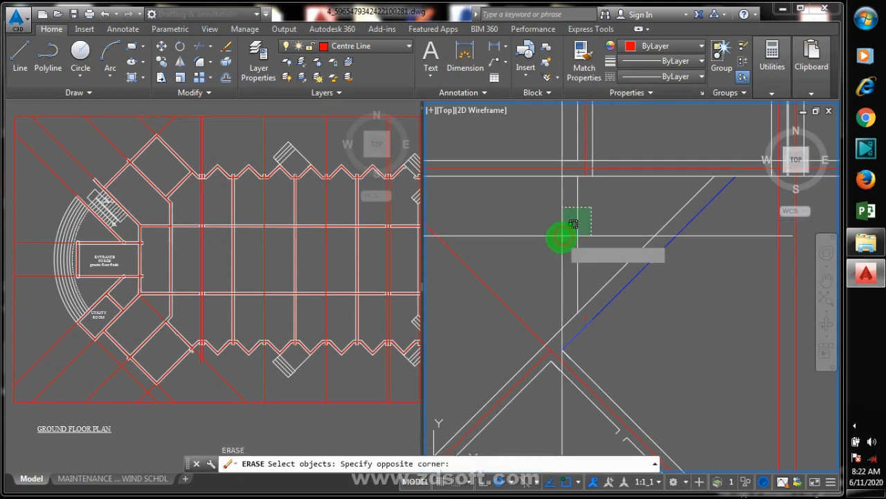
click(596, 224)
key(Return)
scroll(602, 243, down, 5)
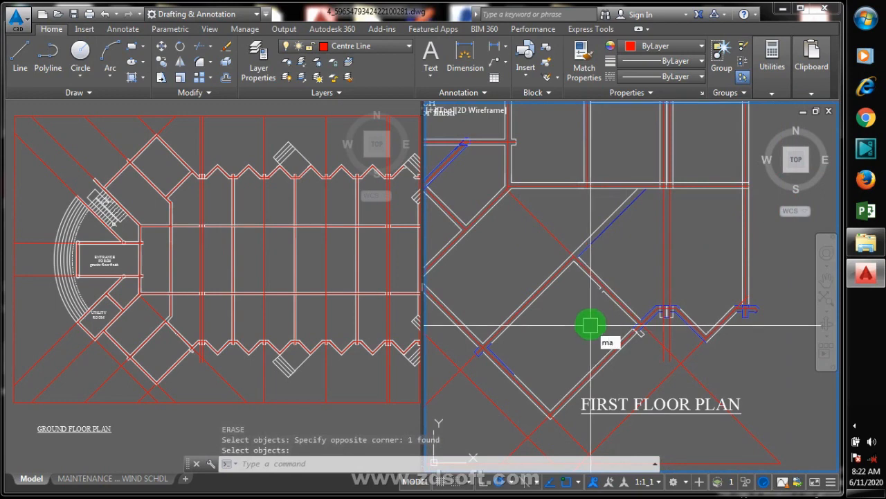
Step: Match the properties of the lower diagonal room's white wall line onto the blue diagonal line rising to the horizontal wall
text(ma)
key(Return)
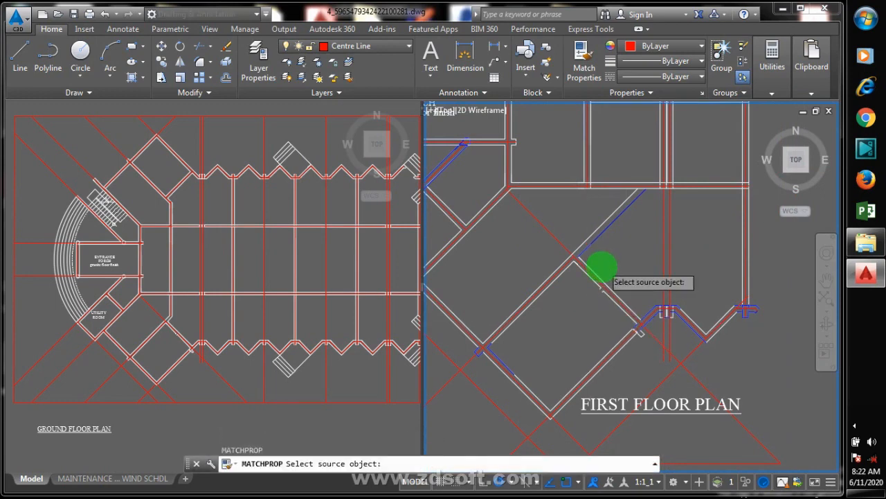
scroll(597, 266, up, 4)
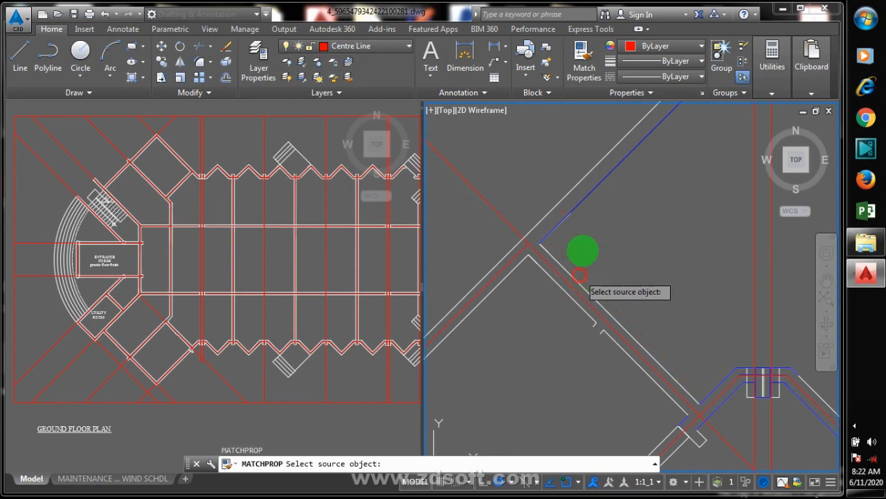
click(579, 275)
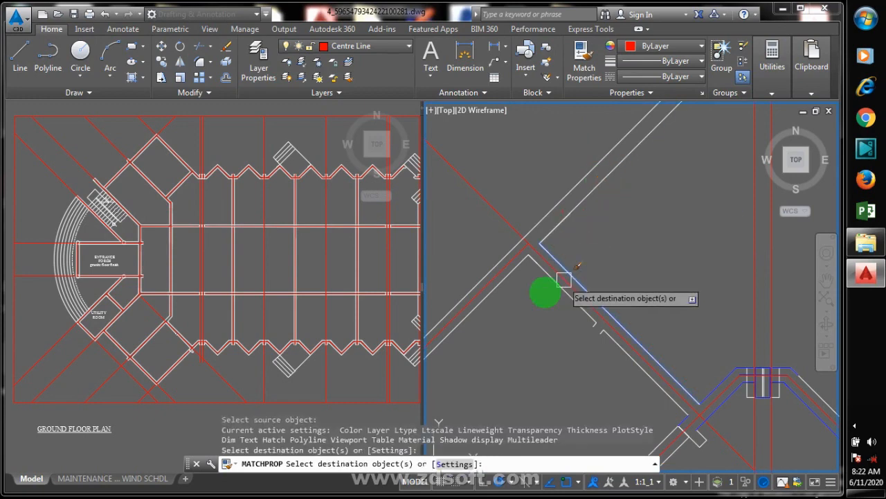
scroll(564, 279, down, 2)
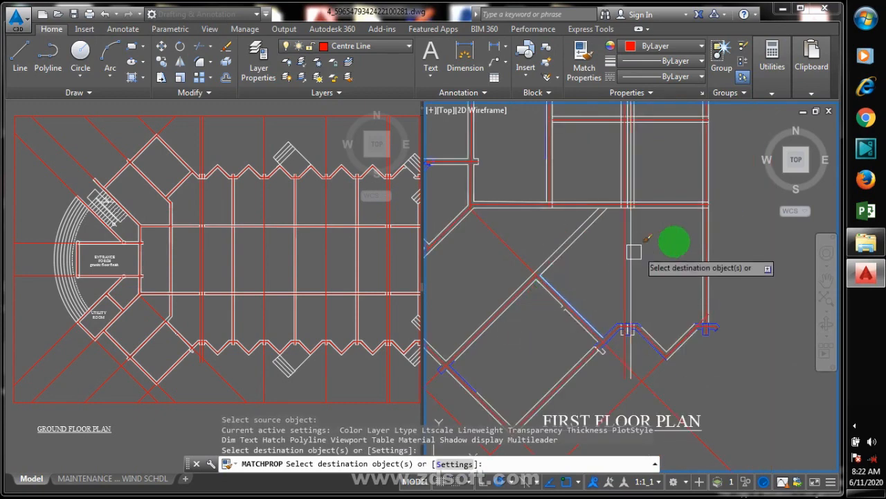
scroll(634, 252, down, 3)
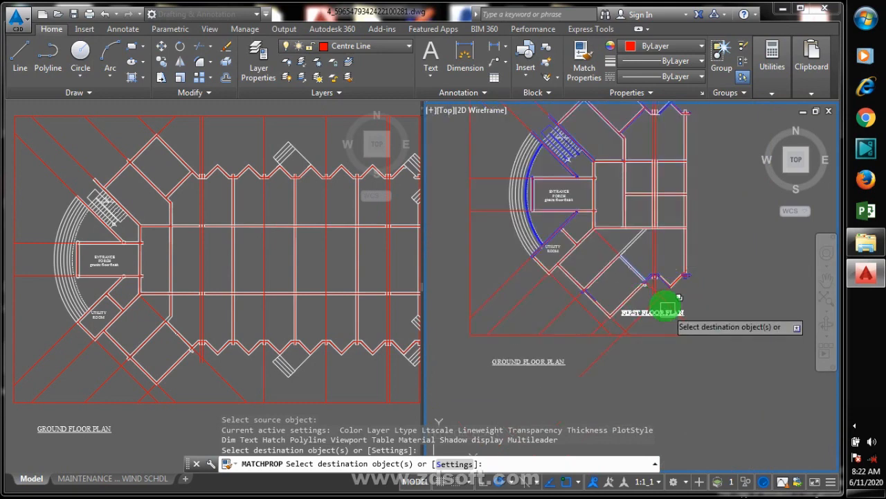
key(Escape)
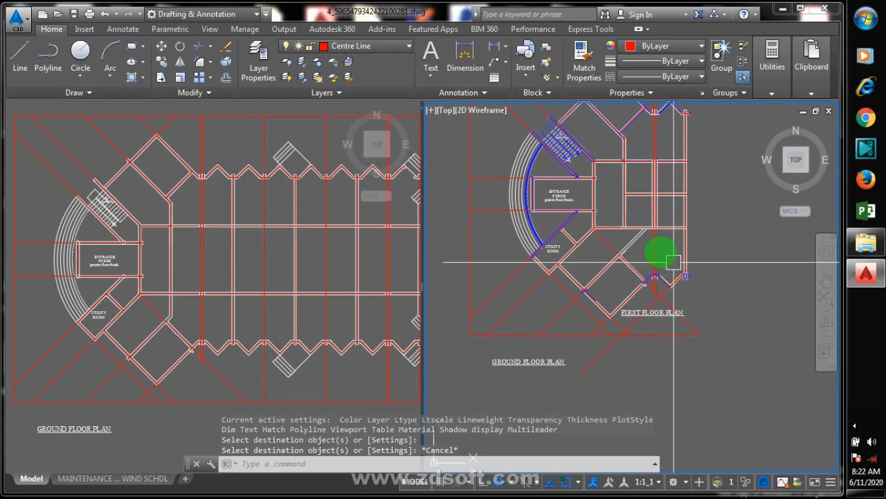
scroll(588, 263, up, 5)
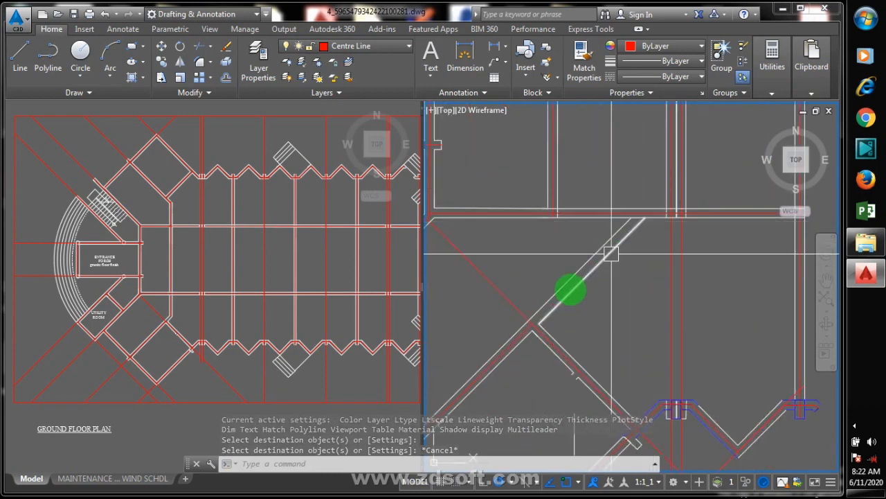
scroll(537, 324, up, 5)
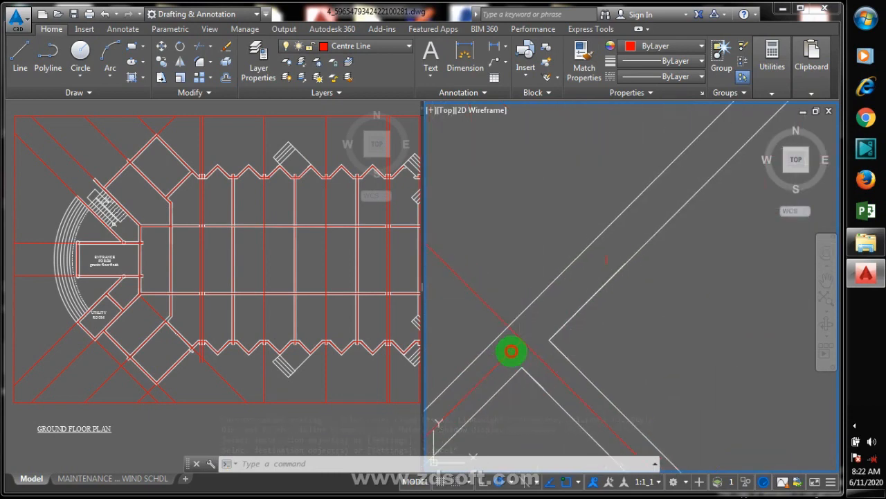
click(521, 340)
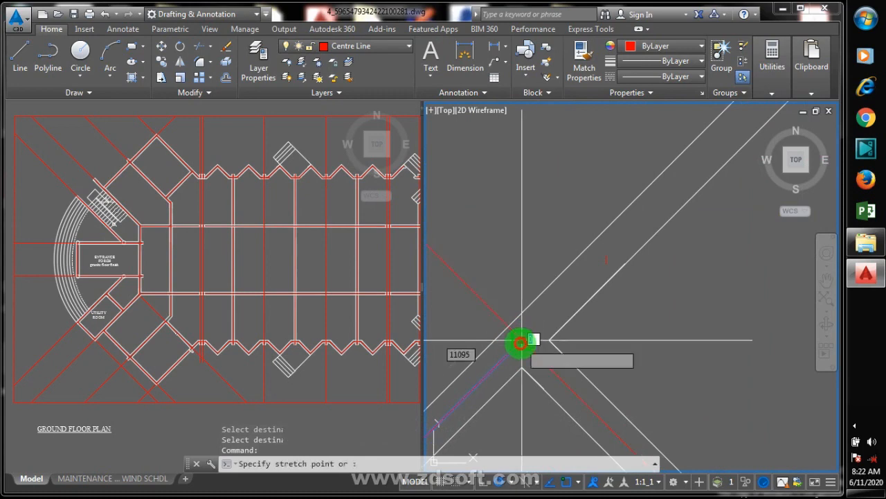
scroll(499, 353, down, 4)
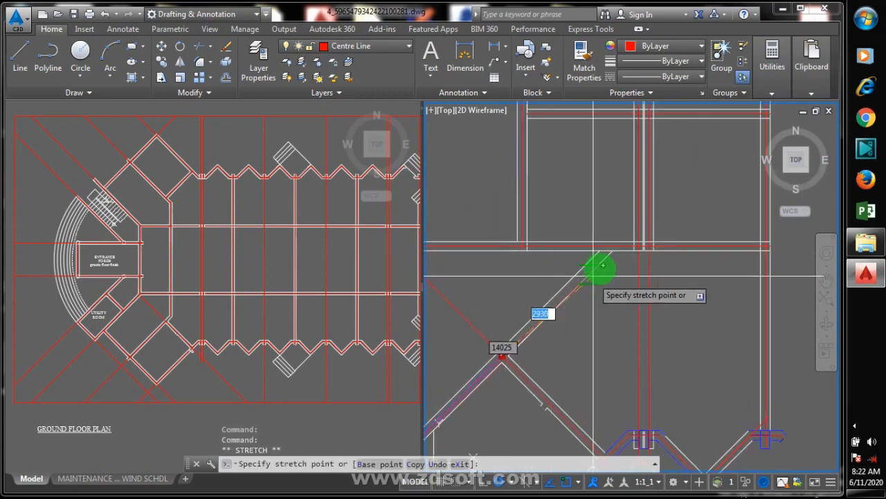
scroll(609, 262, up, 3)
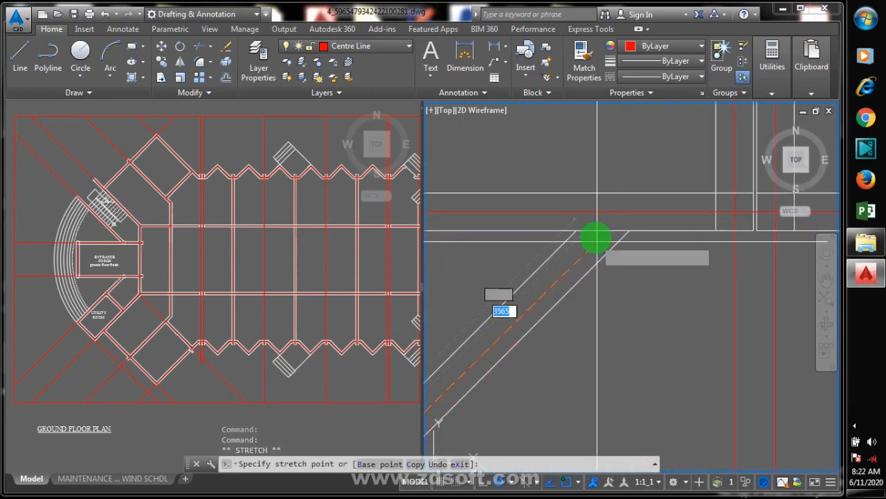
key(Escape)
scroll(639, 298, down, 5)
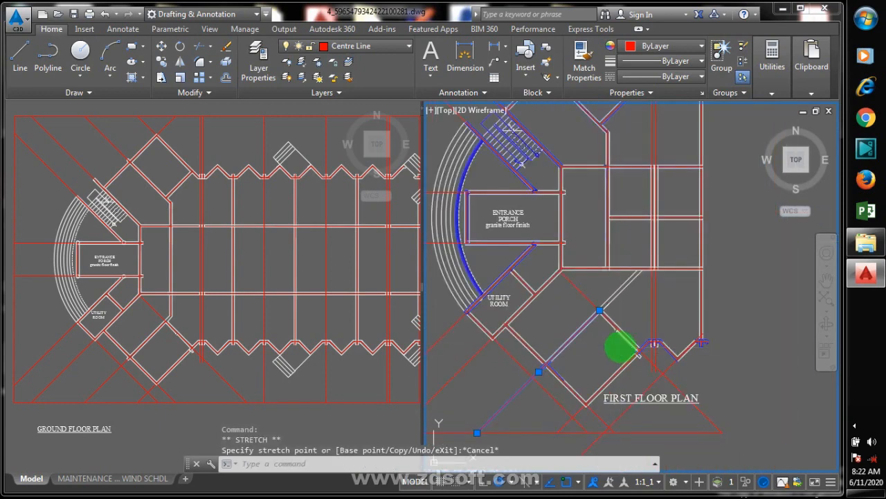
key(Escape)
Step: Examine the R.C. roof slab areas at the curved end of the roof plan, and review the ground floor plan and overlay copy
scroll(549, 380, down, 6)
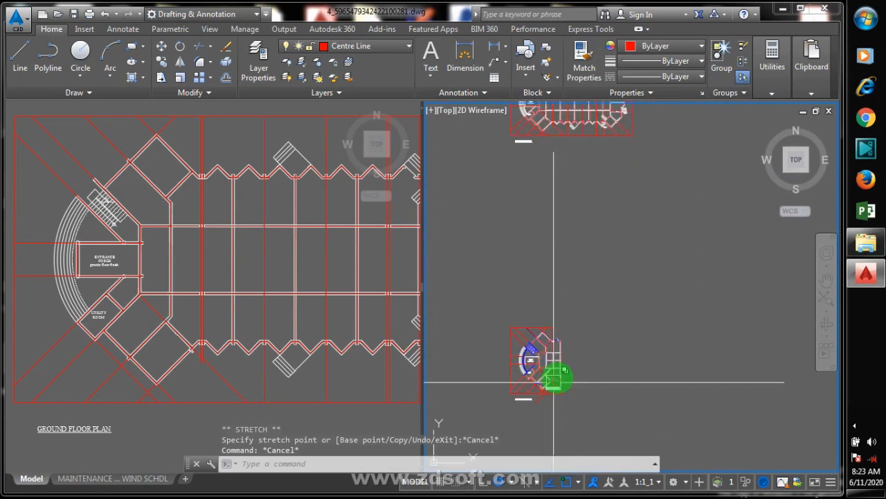
scroll(552, 378, down, 3)
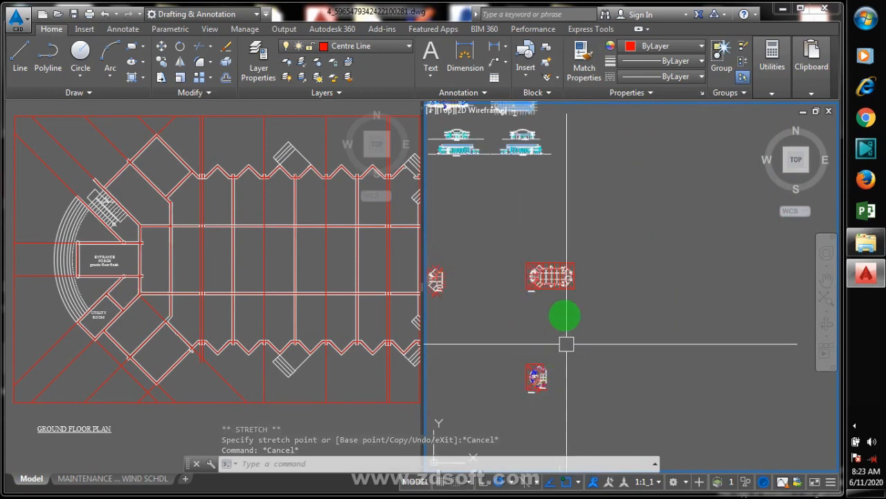
scroll(505, 128, up, 5)
scroll(541, 198, down, 5)
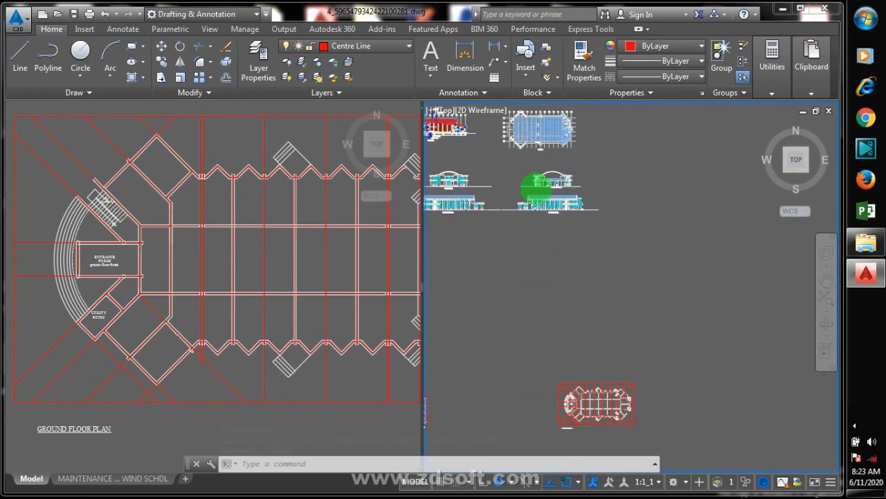
scroll(528, 182, up, 6)
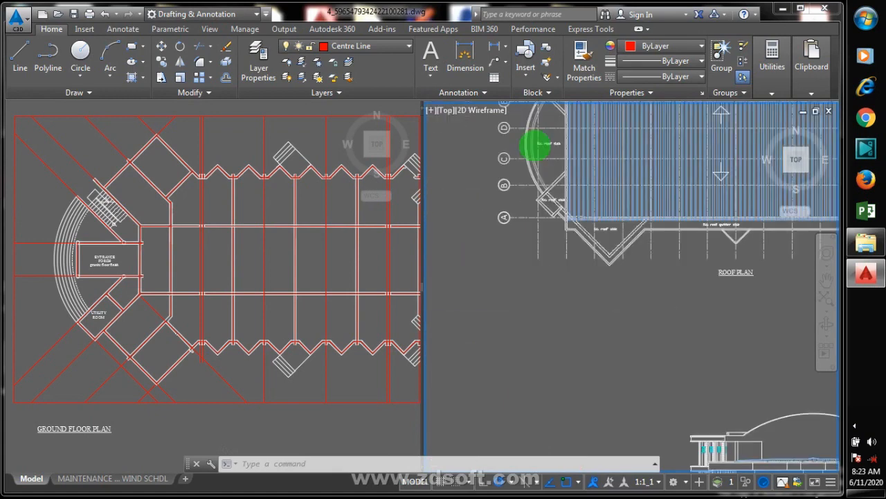
scroll(534, 127, up, 2)
scroll(541, 133, up, 4)
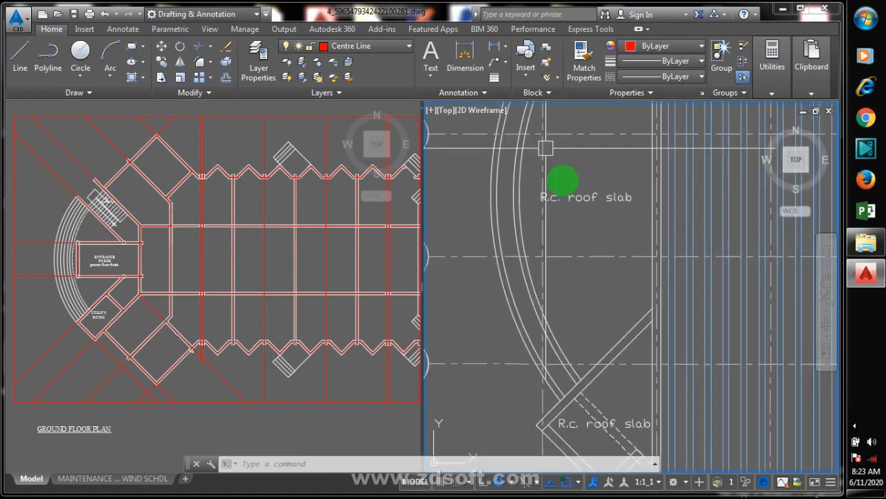
scroll(476, 216, down, 2)
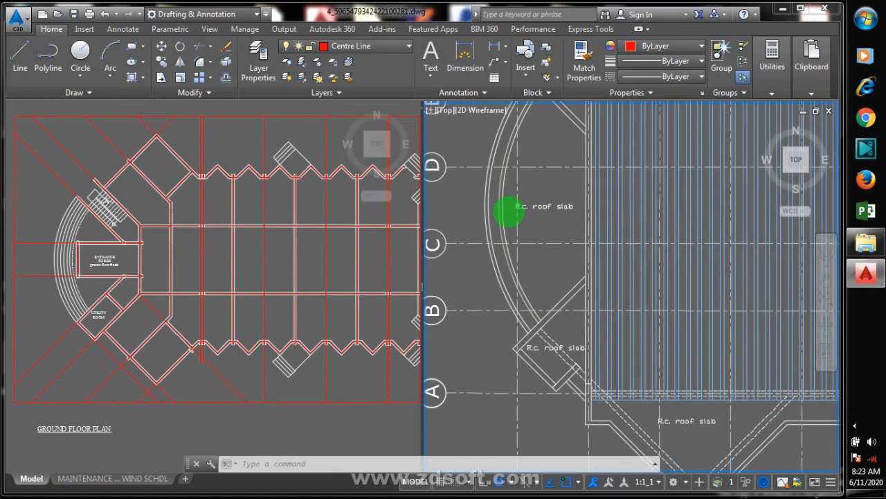
scroll(512, 213, down, 6)
scroll(555, 183, down, 6)
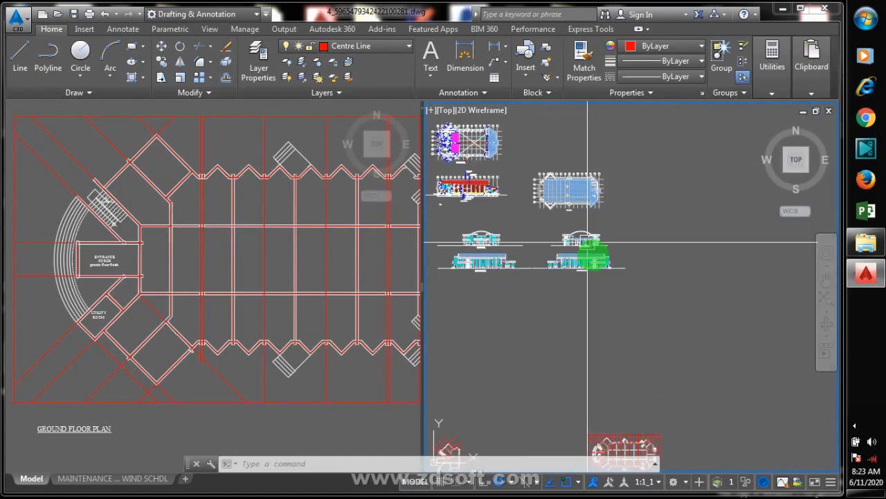
scroll(611, 461, up, 5)
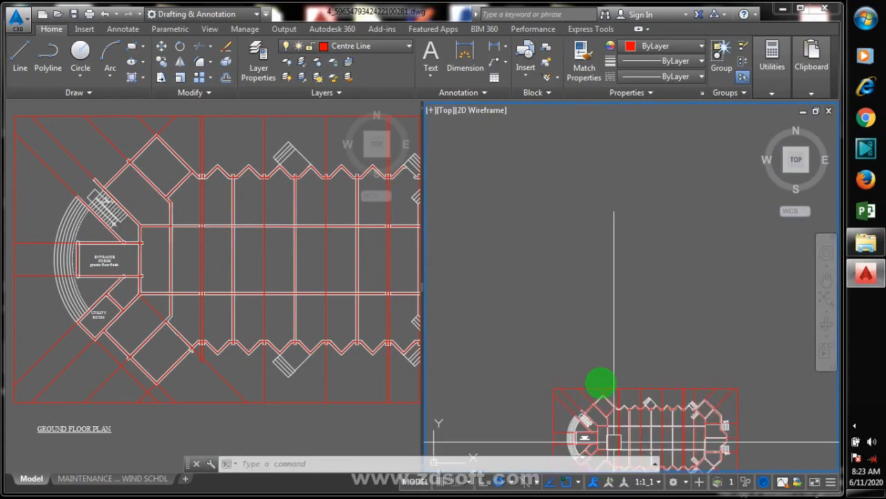
scroll(590, 318, down, 5)
scroll(589, 375, up, 5)
scroll(587, 349, up, 8)
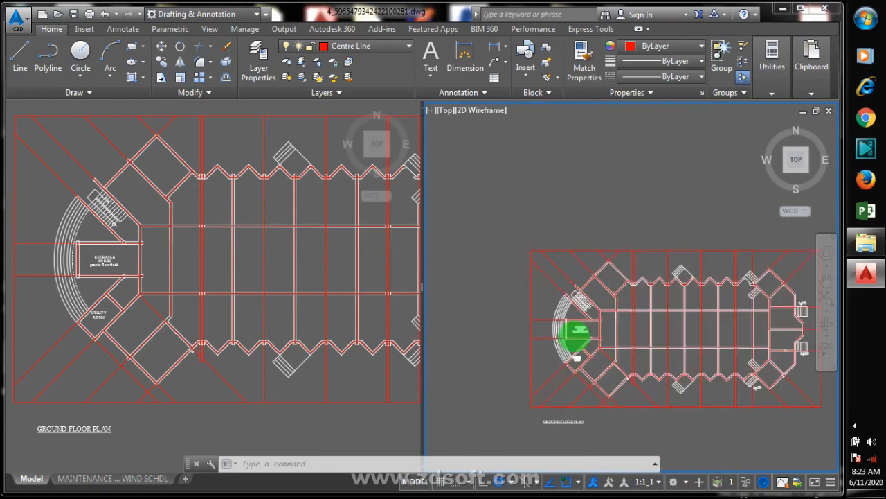
scroll(566, 239, down, 8)
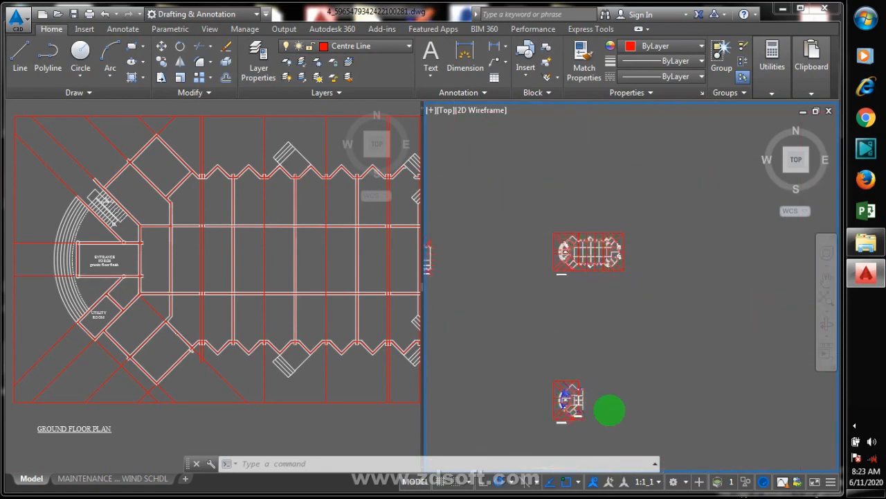
scroll(609, 410, down, 5)
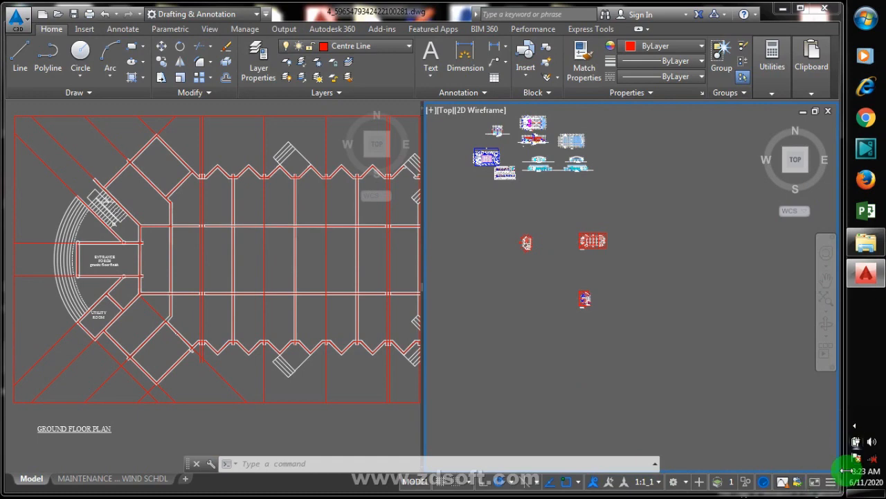
click(855, 426)
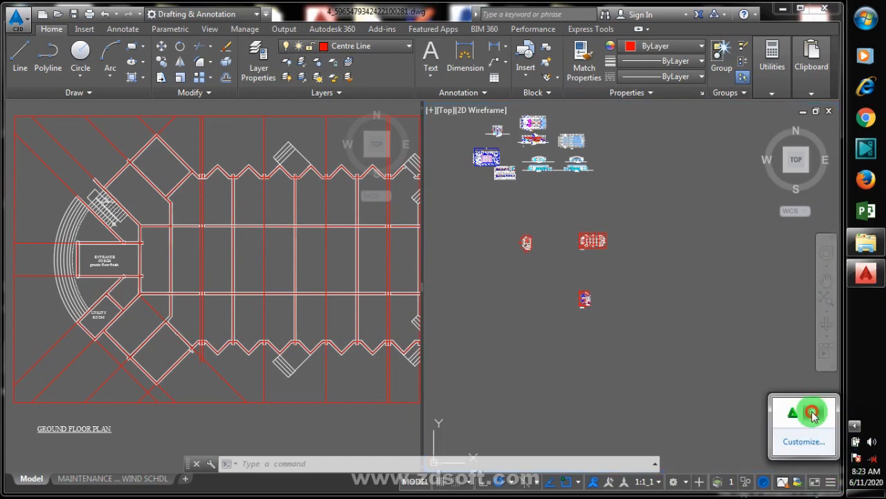
right_click(813, 414)
click(662, 322)
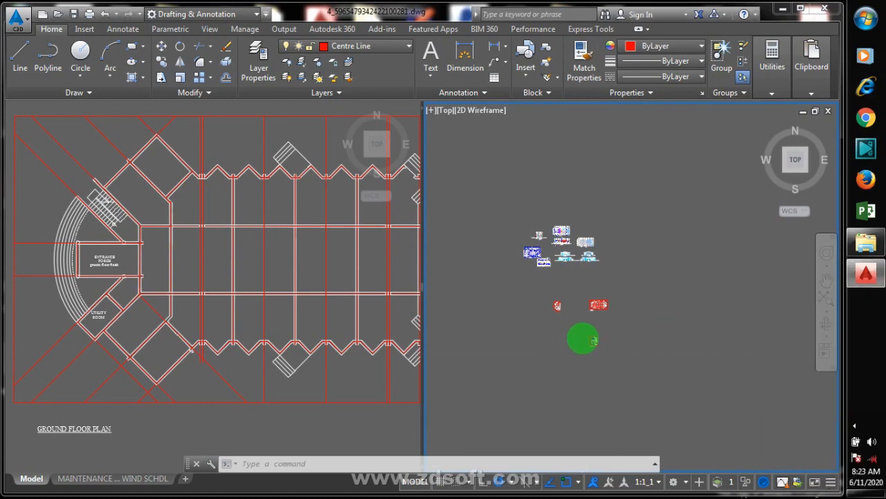
scroll(582, 339, up, 2)
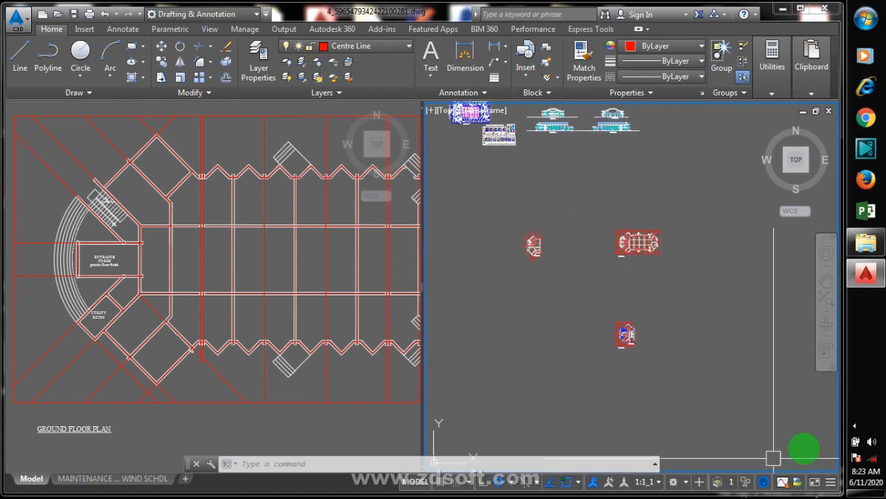
click(855, 425)
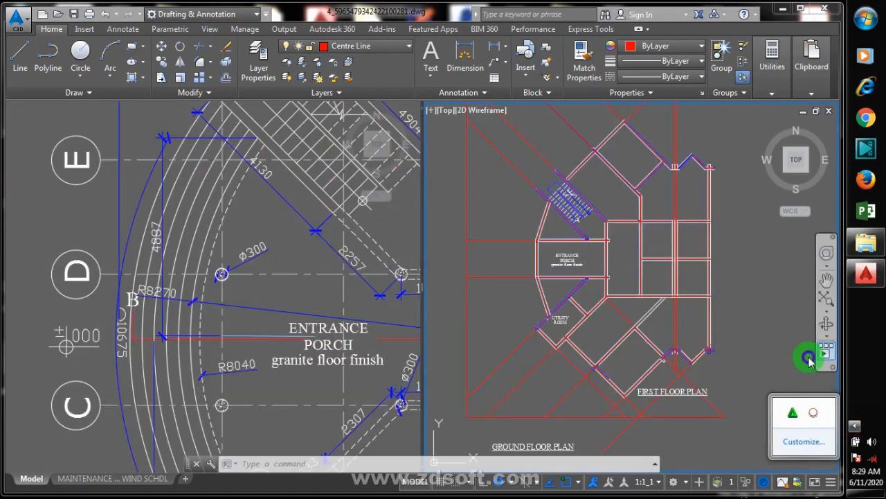
click(809, 357)
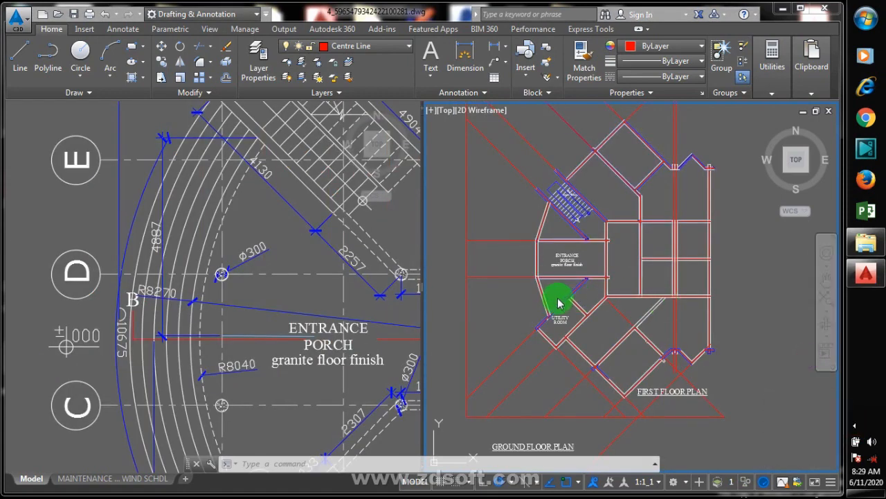
Step: Erase the overlapping blue line on the lower face of the diagonal wall above the utility room
scroll(554, 291, up, 5)
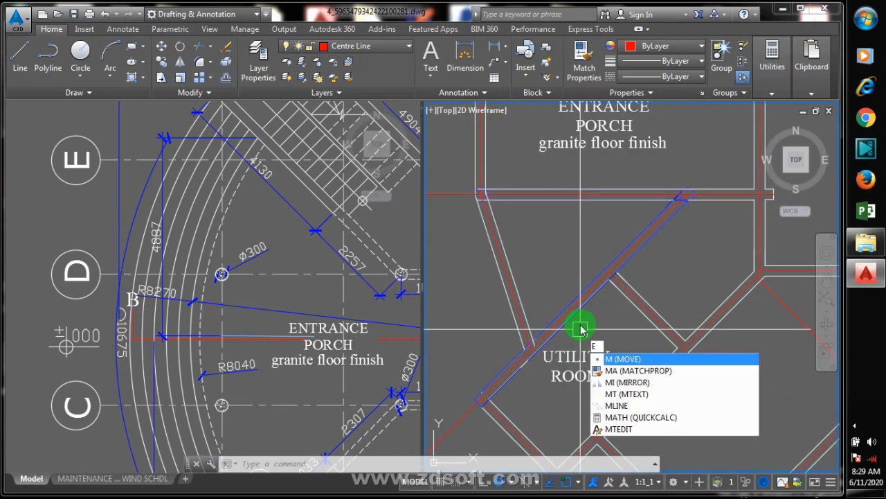
key(Return)
click(578, 318)
click(603, 365)
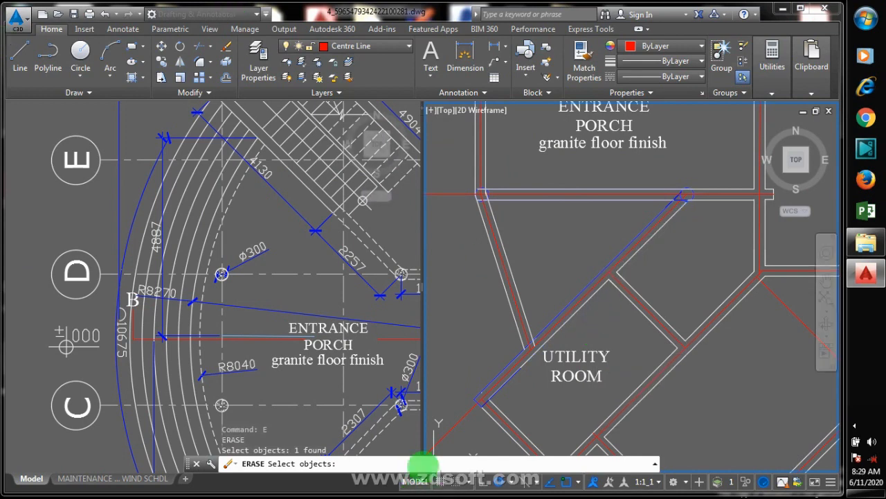
key(Return)
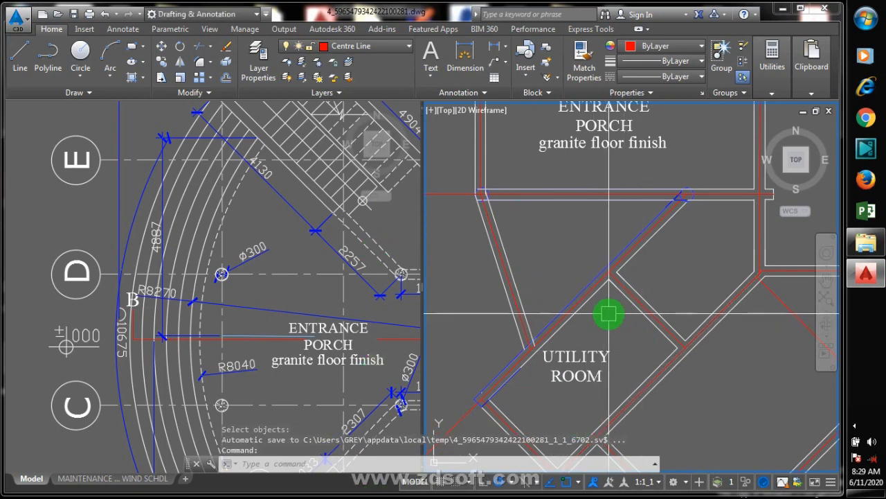
Step: Erase the overlapping blue line on the upper face of the diagonal wall above the utility room
text(e)
key(Return)
scroll(559, 291, up, 2)
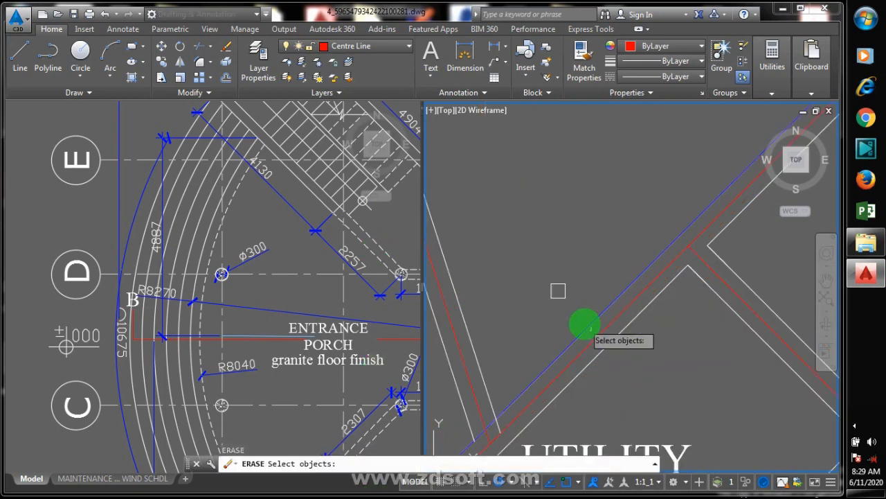
click(584, 324)
right_click(545, 268)
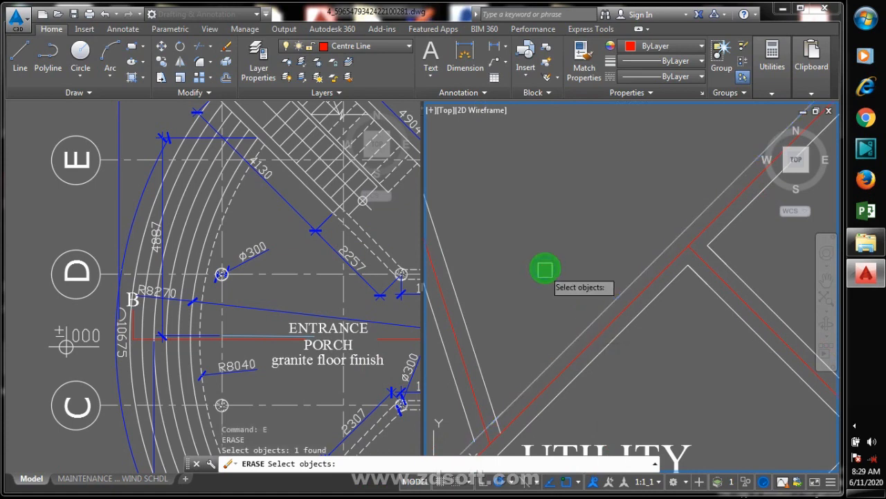
right_click(546, 268)
Step: Erase the two overlapping blue lines on both faces of the staircase's upper diagonal wall, starting from its outer end
scroll(590, 247, down, 5)
scroll(543, 299, down, 4)
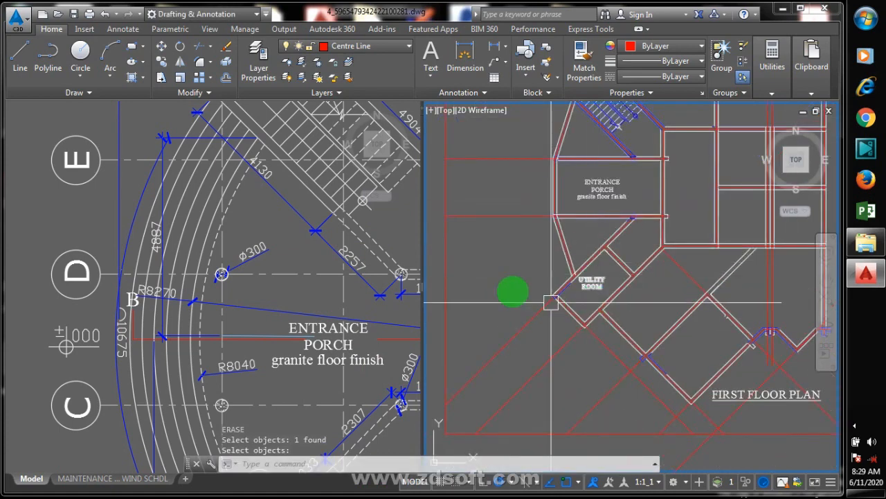
scroll(623, 180, down, 1)
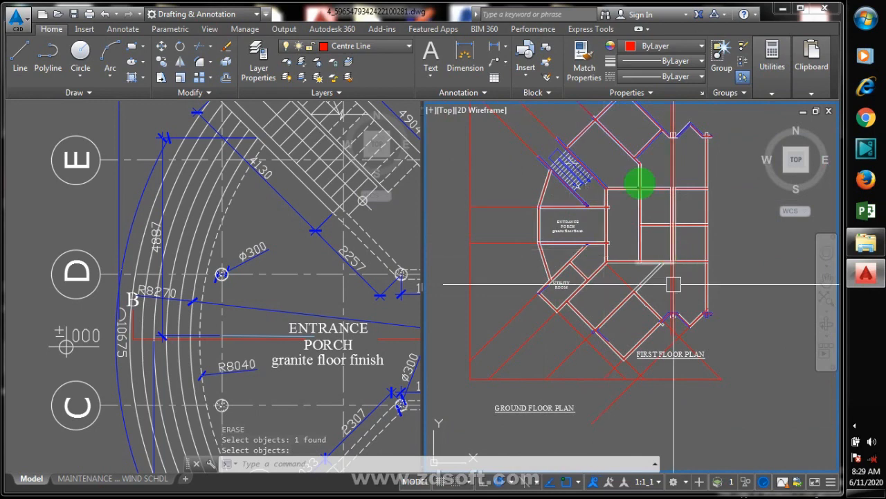
scroll(575, 119, up, 4)
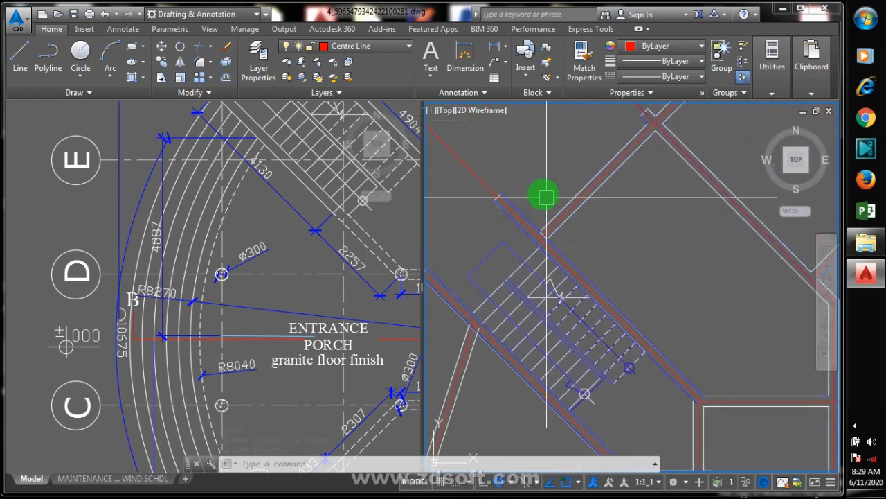
text(e)
key(Return)
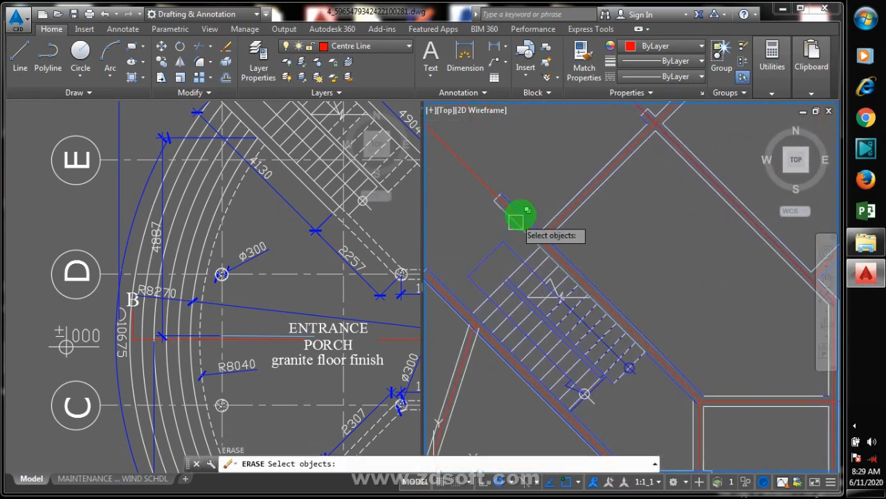
click(526, 214)
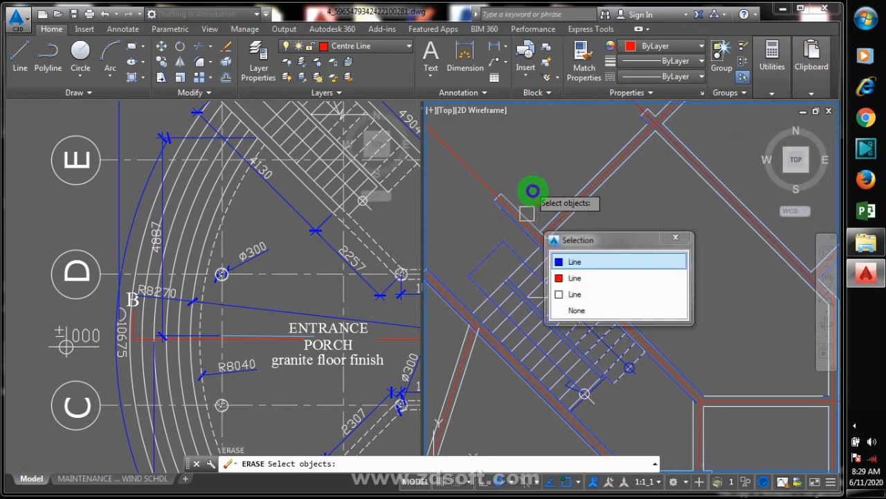
key(Return)
key(Return)
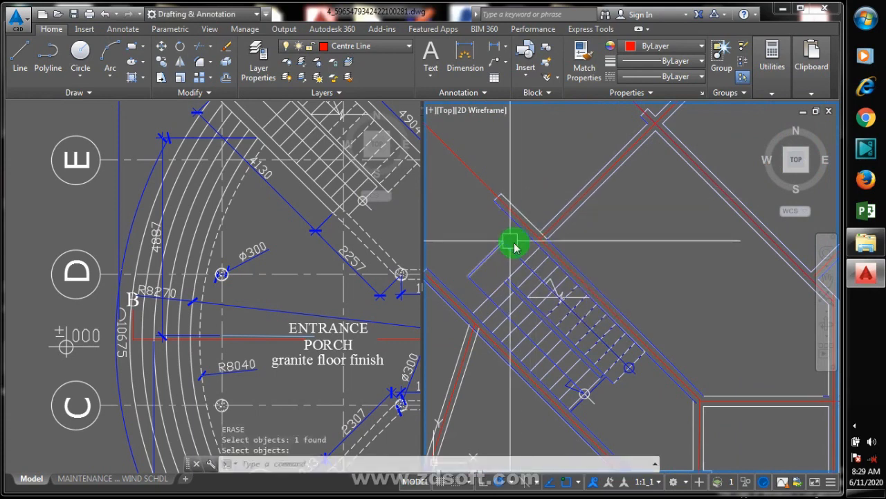
key(Return)
click(519, 230)
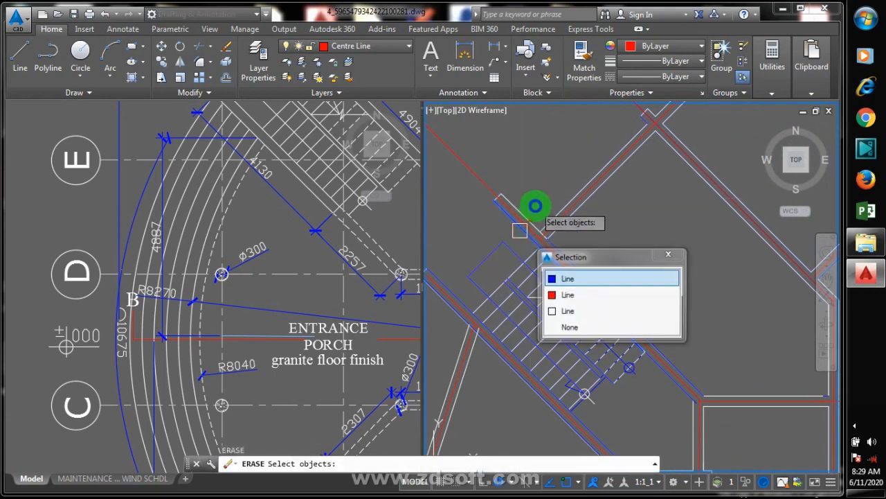
key(Return)
key(Return)
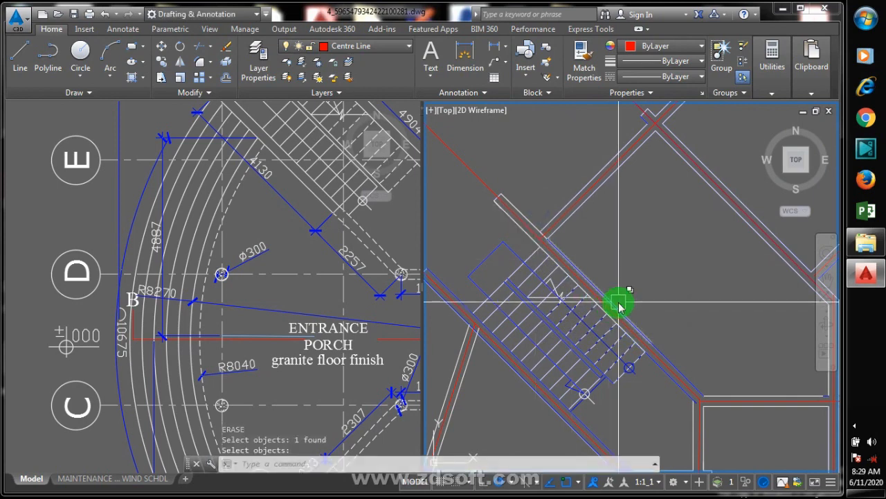
Step: Erase the remaining blue line along the middle stretch of the upper face of the staircase's upper diagonal wall
key(Return)
click(624, 281)
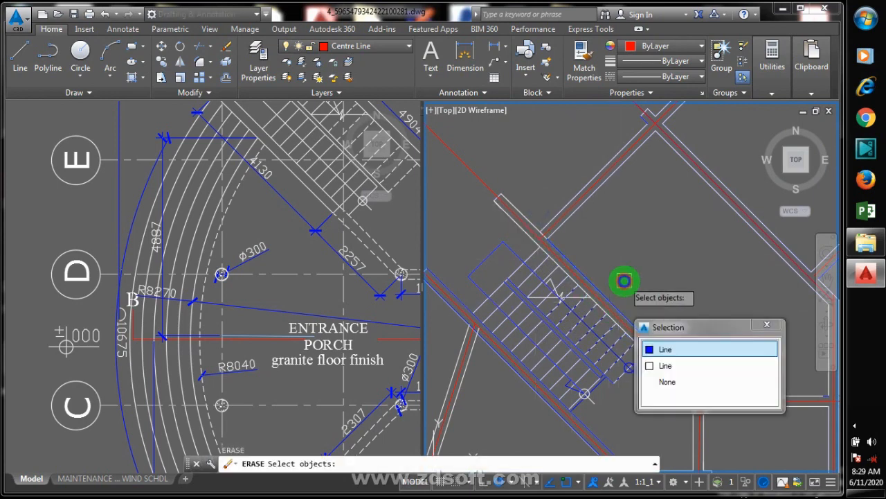
key(Return)
key(Return)
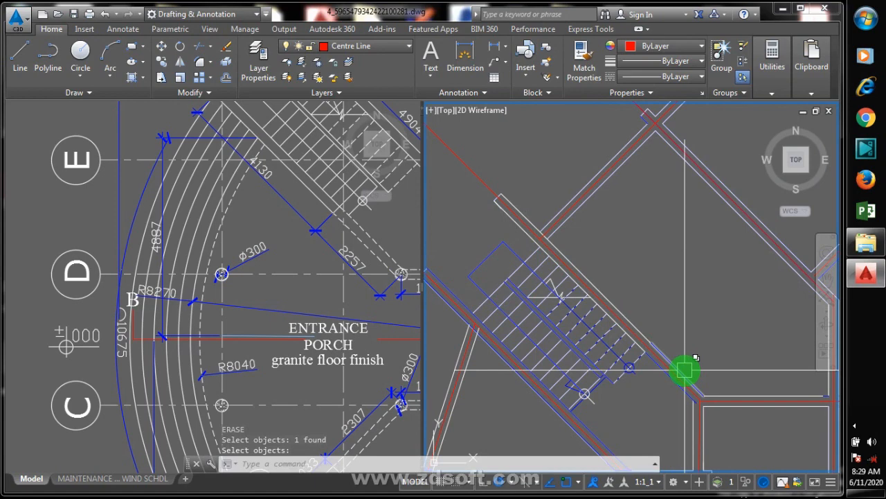
text(e)
key(Return)
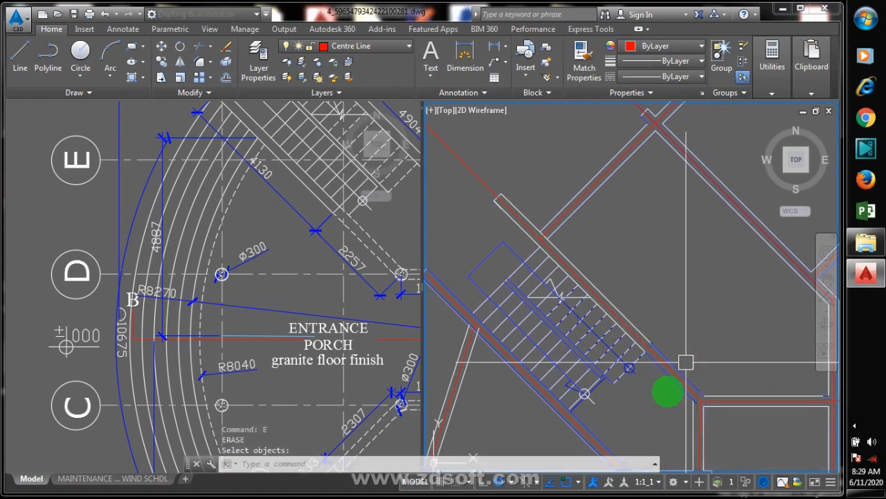
key(Return)
Step: Erase the overlapping blue lines on both faces of the diagonal wall below the staircase
text(e)
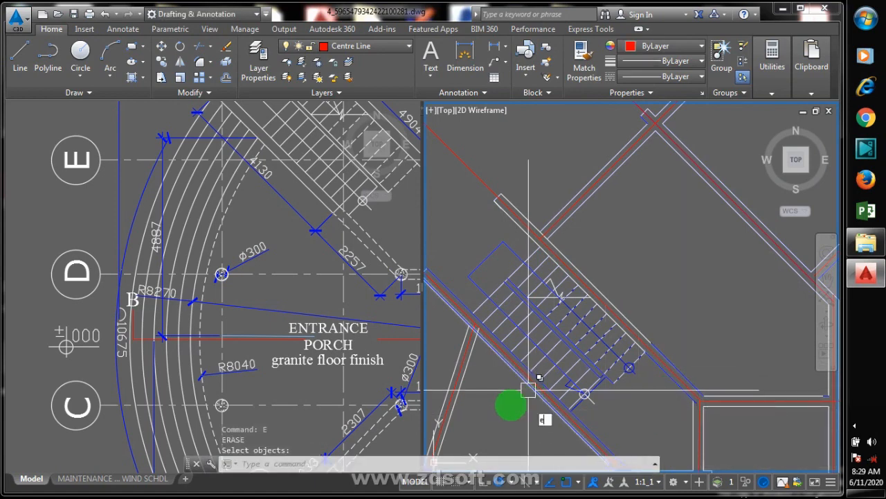
key(Return)
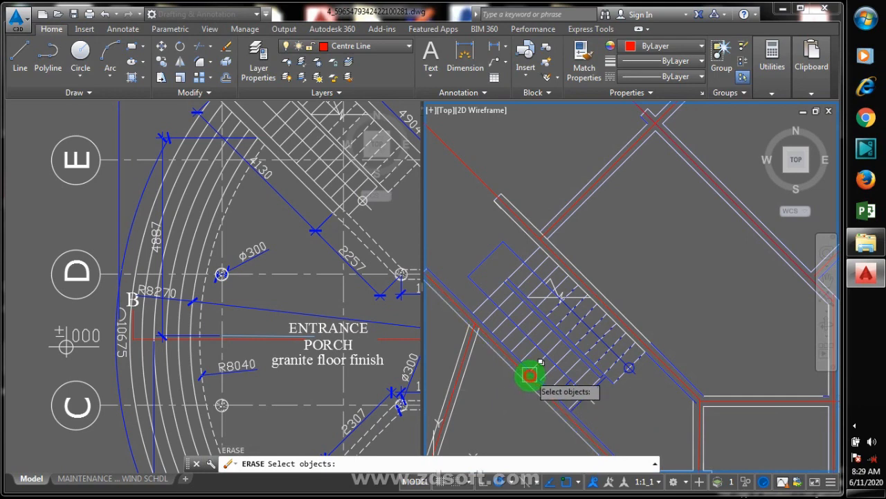
click(529, 374)
right_click(529, 377)
right_click(529, 377)
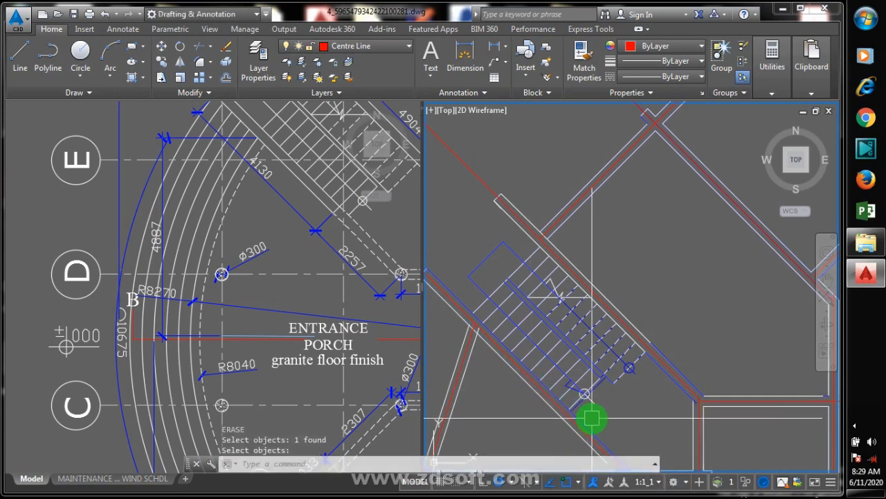
key(Return)
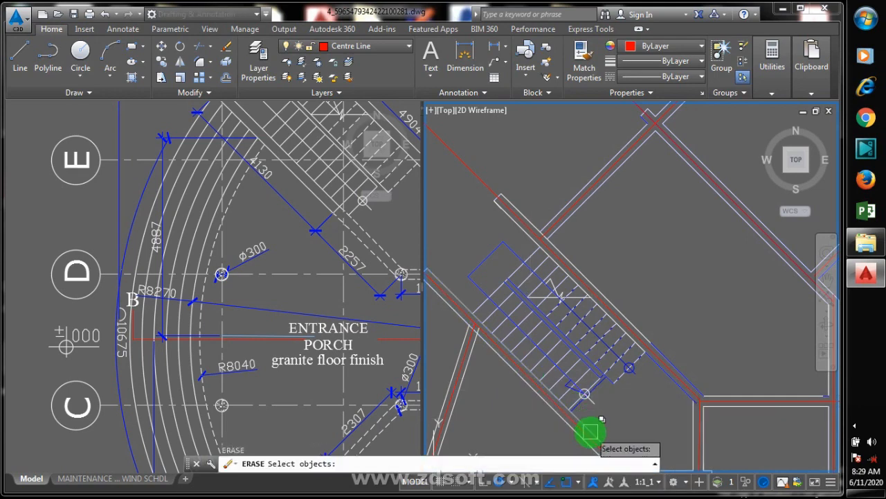
click(591, 431)
right_click(593, 414)
right_click(665, 399)
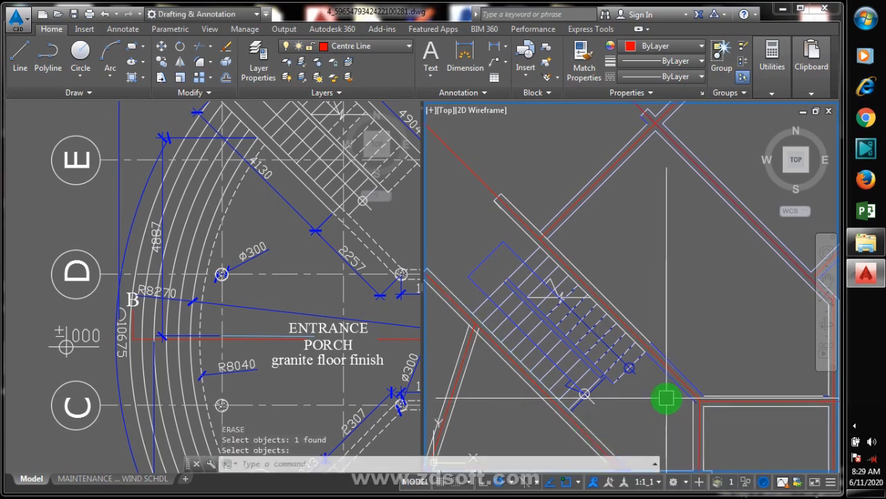
Step: Erase the blue line on the lower face of the staircase's upper wall, between the stairs and the horizontal wall corner
right_click(672, 386)
click(674, 384)
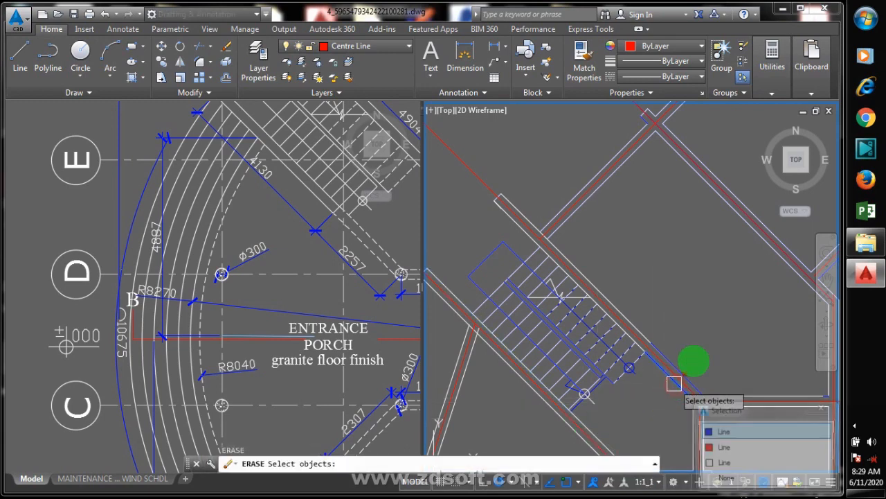
right_click(675, 381)
right_click(679, 371)
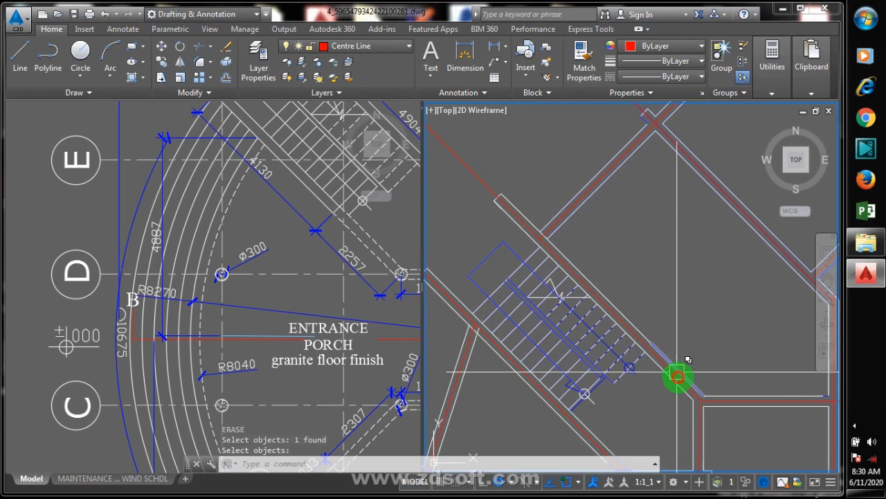
text(e)
key(space)
click(681, 367)
right_click(681, 367)
right_click(682, 367)
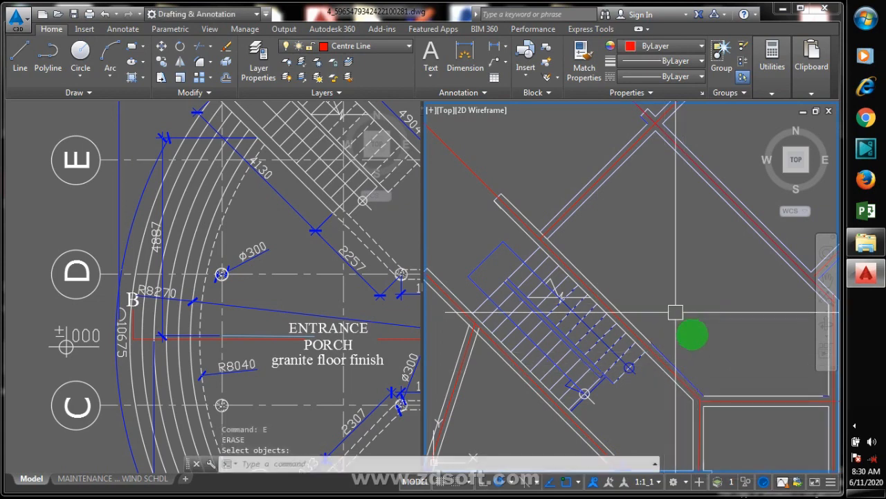
click(683, 371)
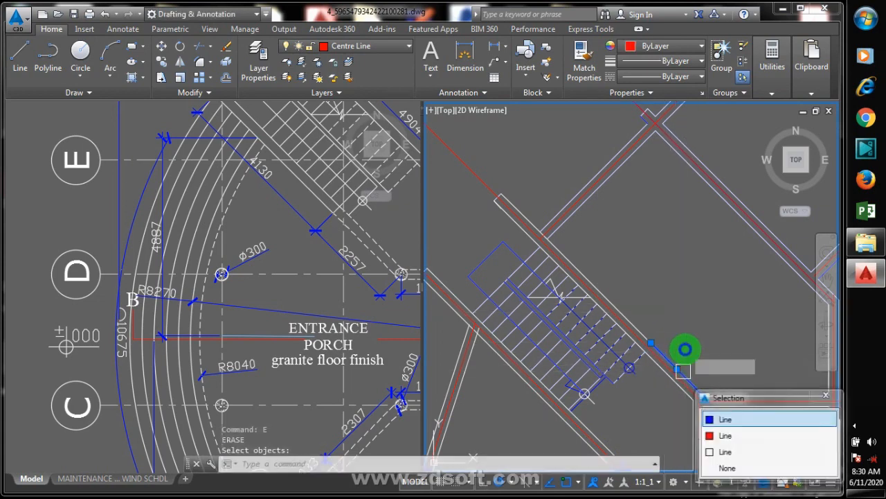
text(e)
key(space)
right_click(686, 349)
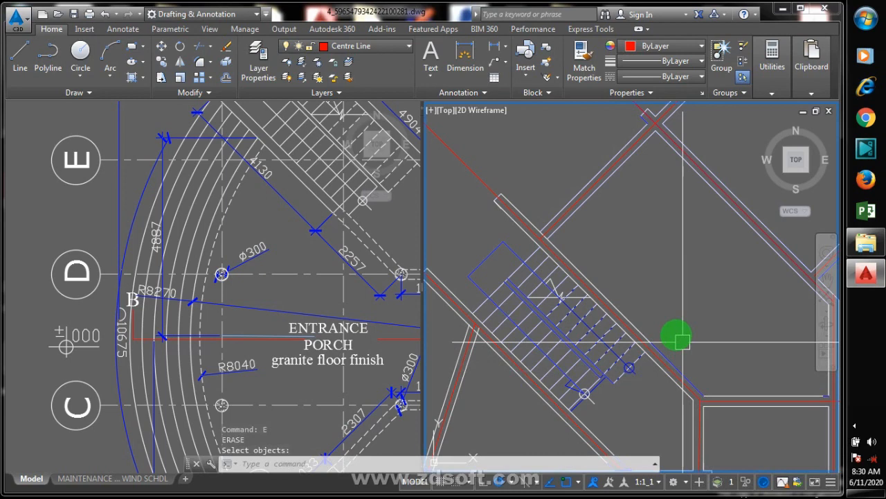
Step: Erase the short blue line on the upper face of the staircase's upper wall, near the horizontal wall corner
text(e)
key(space)
click(686, 376)
right_click(685, 354)
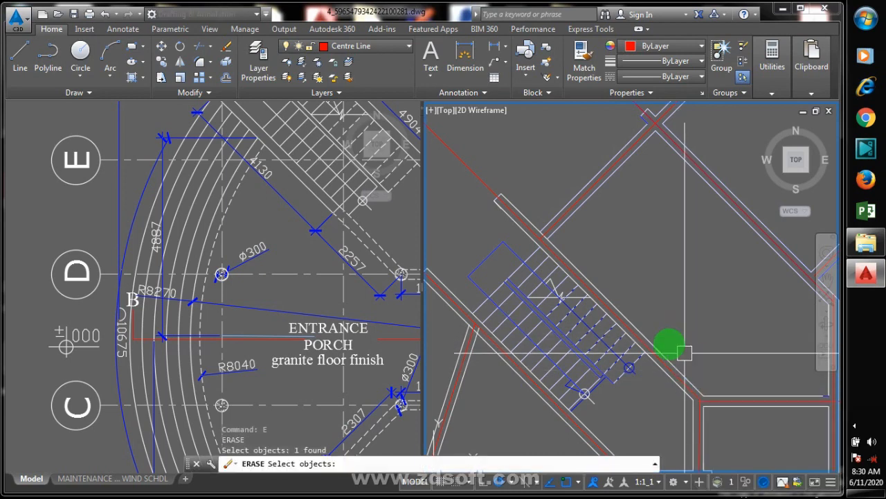
right_click(684, 353)
scroll(635, 275, down, 6)
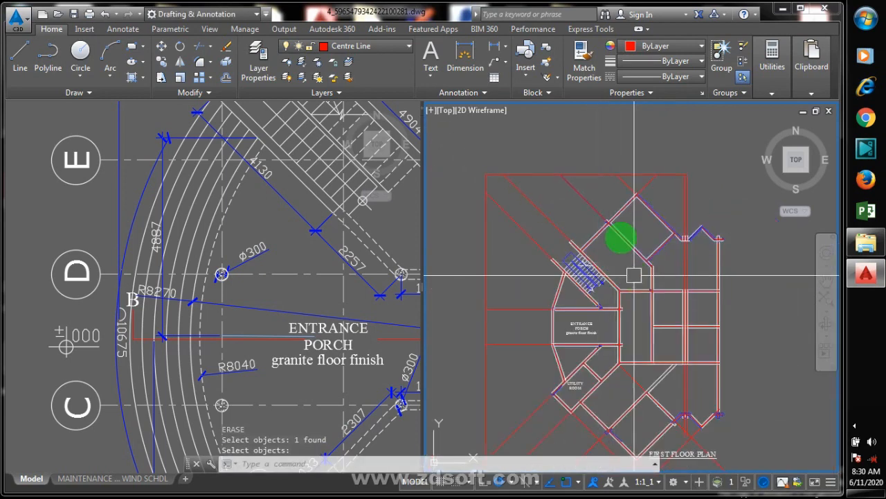
scroll(619, 222, down, 2)
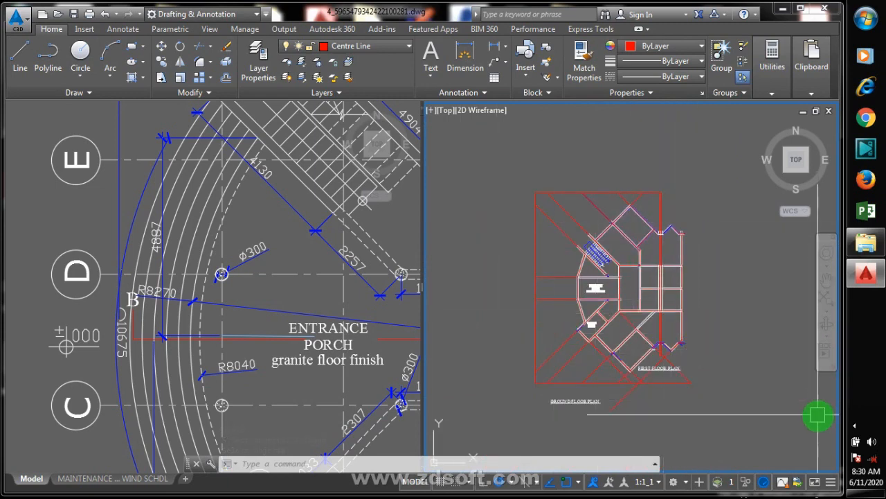
click(854, 425)
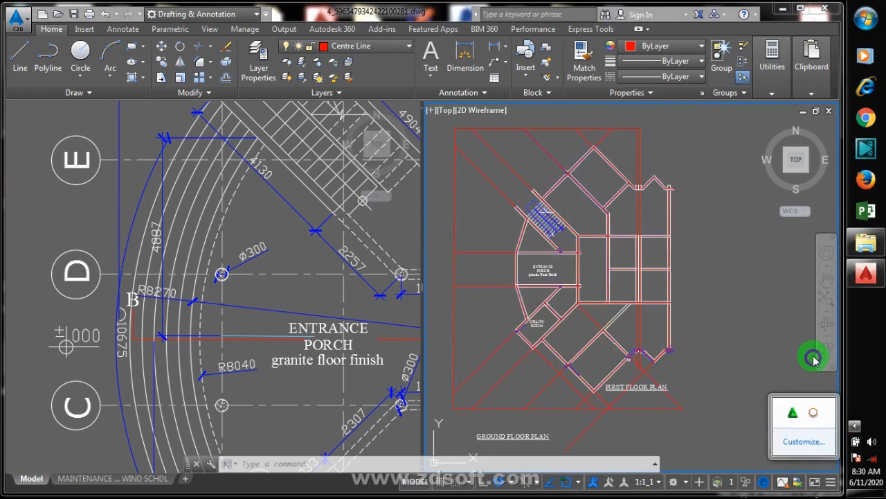
click(728, 297)
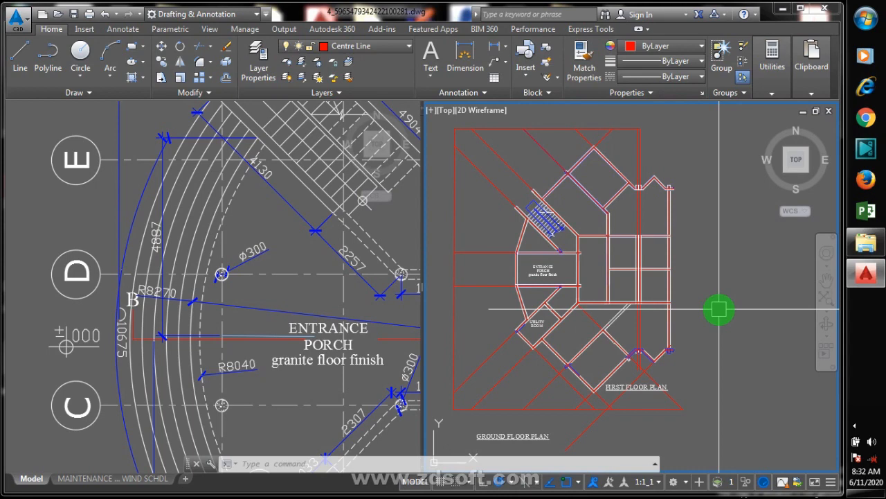
click(855, 427)
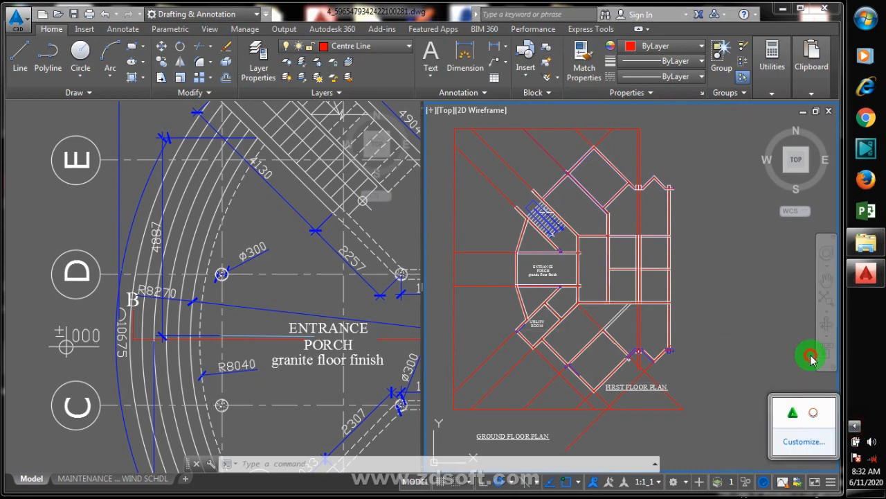
click(811, 355)
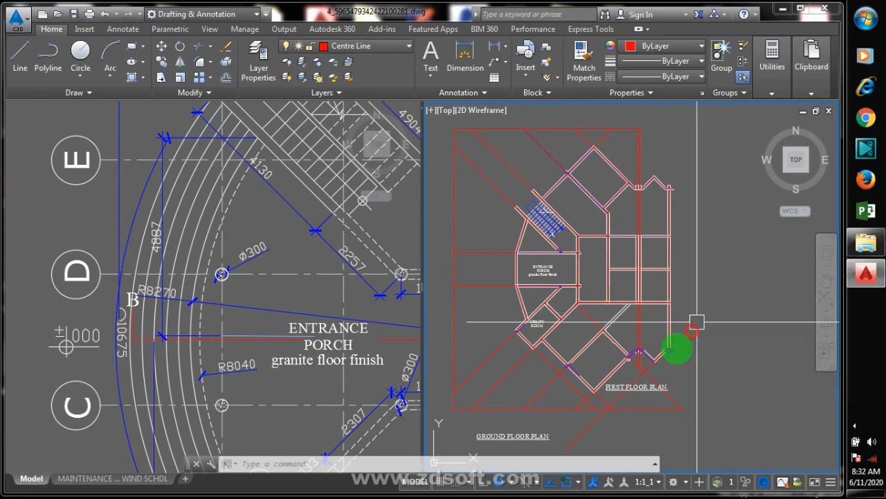
Step: Examine the redrawn ground floor plan with its red centre lines in the other viewport, alongside the first floor plan
click(292, 303)
scroll(190, 231, down, 3)
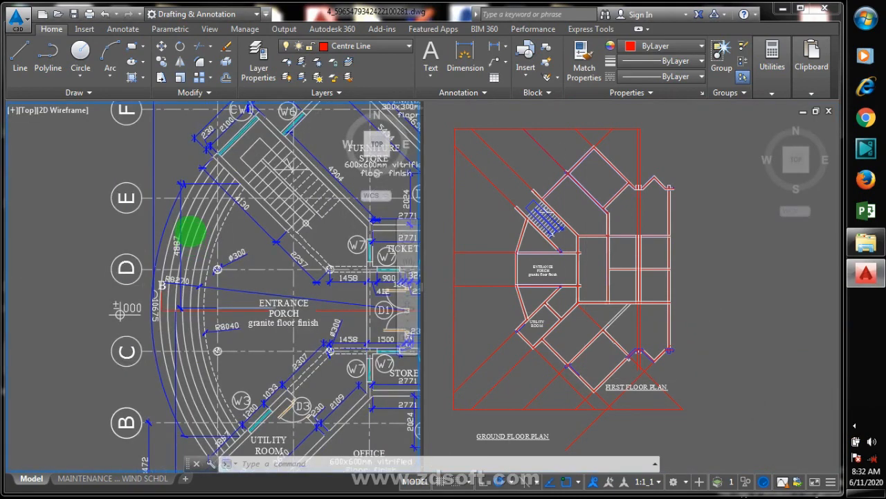
scroll(199, 226, down, 3)
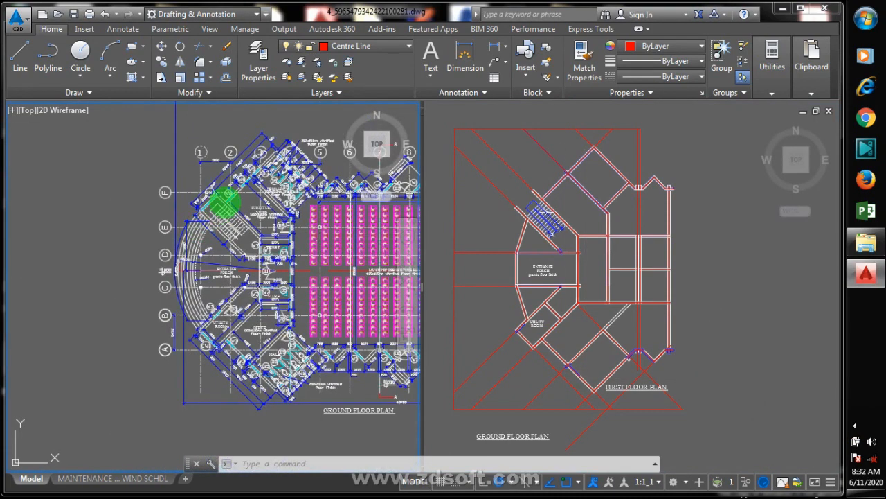
scroll(229, 199, down, 2)
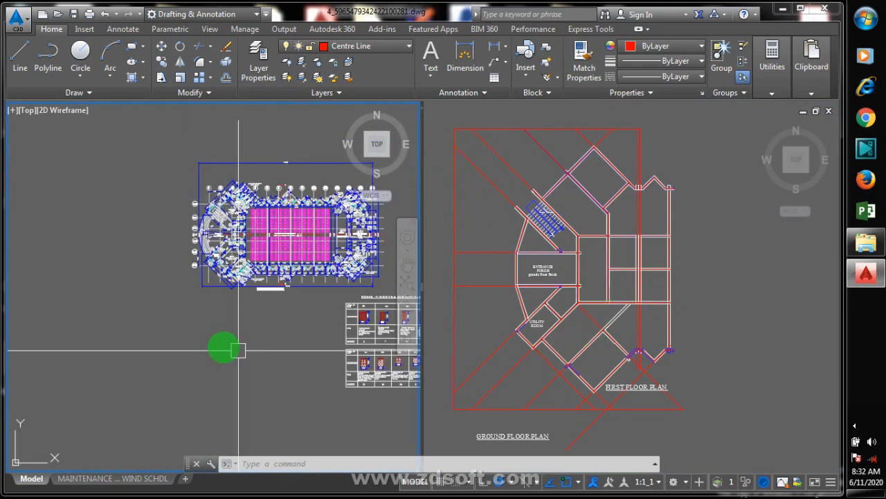
click(258, 333)
click(218, 363)
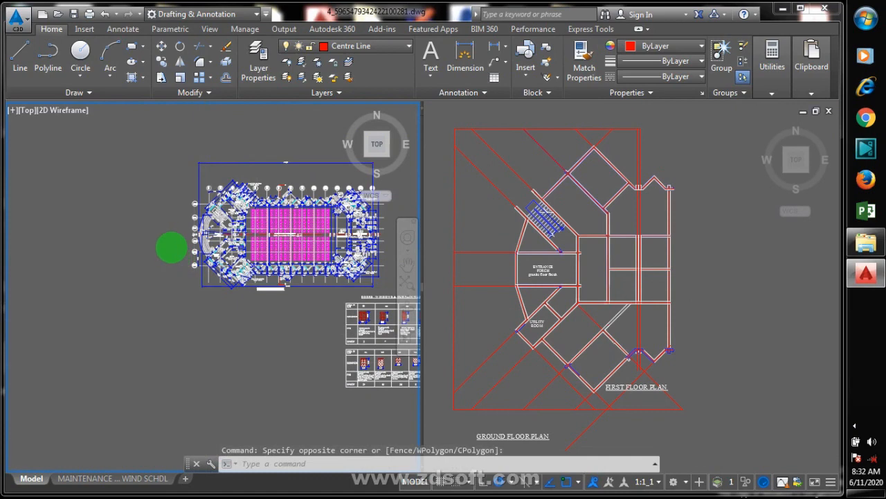
scroll(172, 251, down, 4)
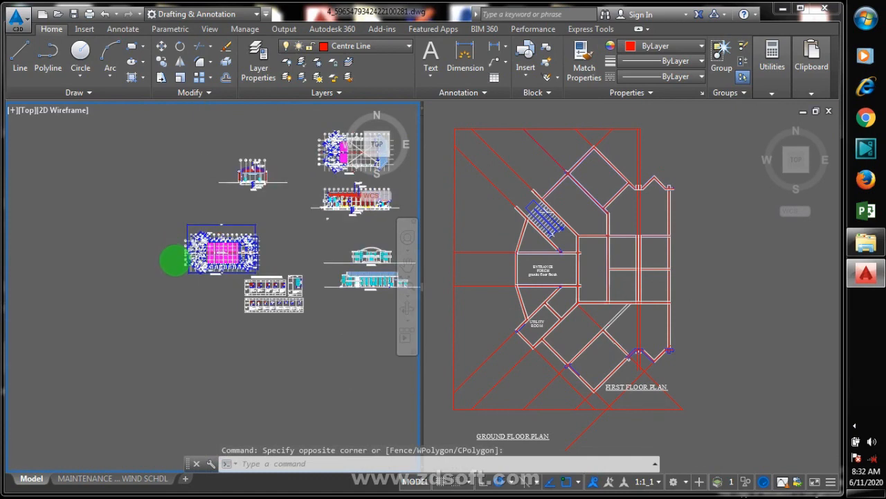
scroll(204, 368, down, 3)
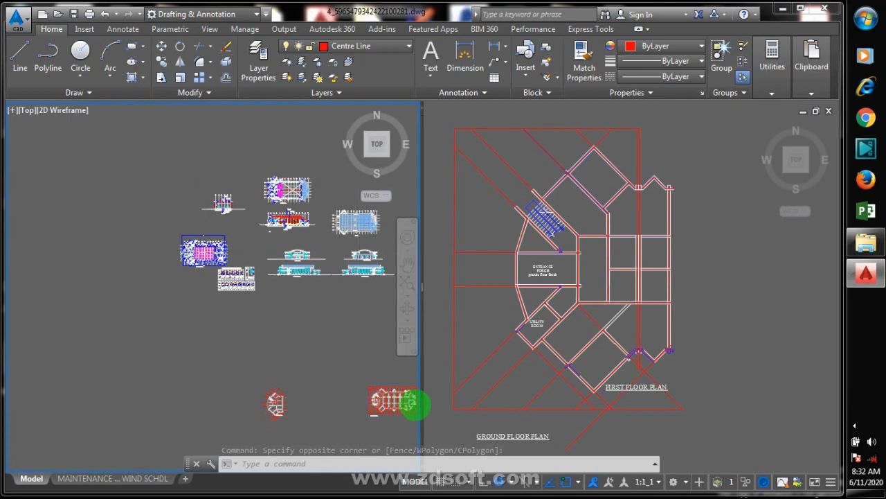
scroll(414, 404, up, 5)
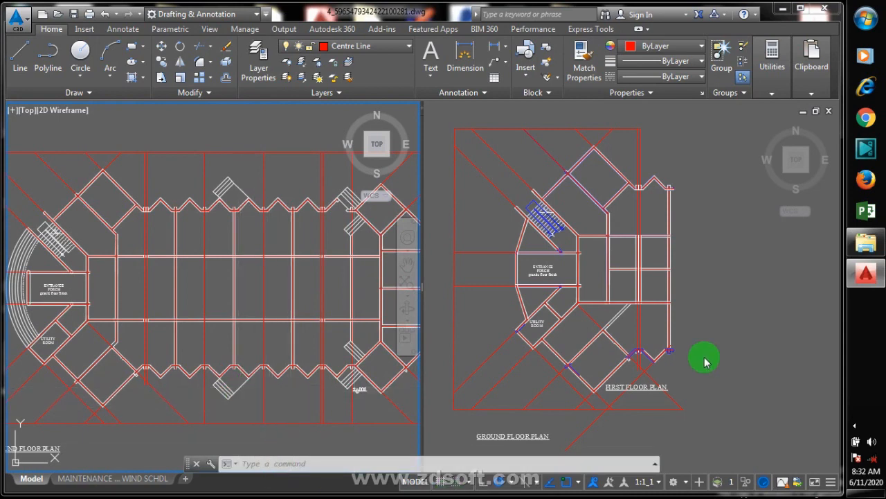
click(855, 425)
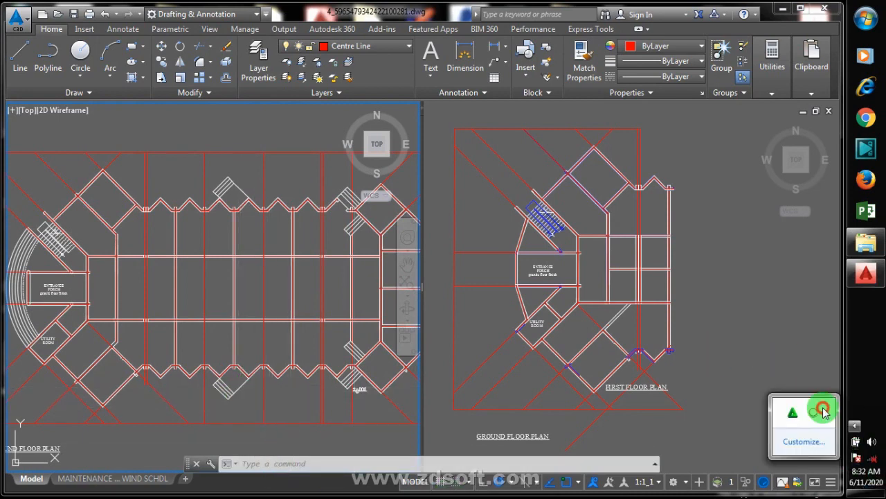
right_click(820, 414)
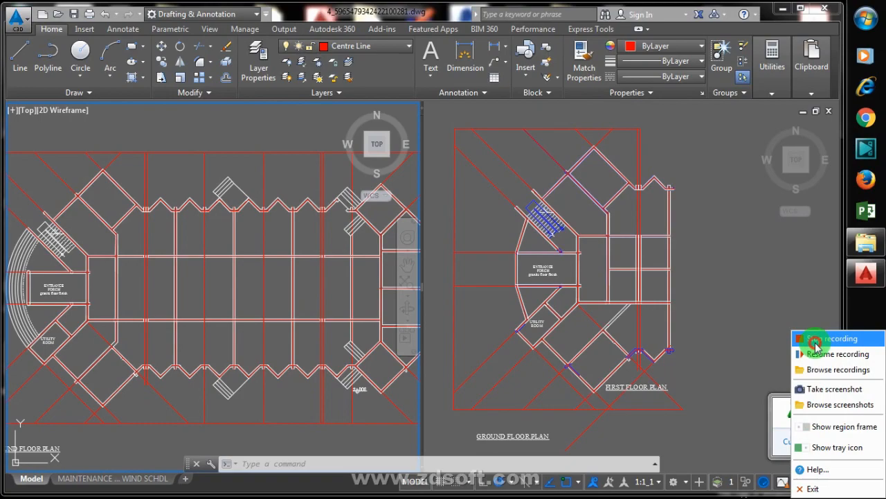